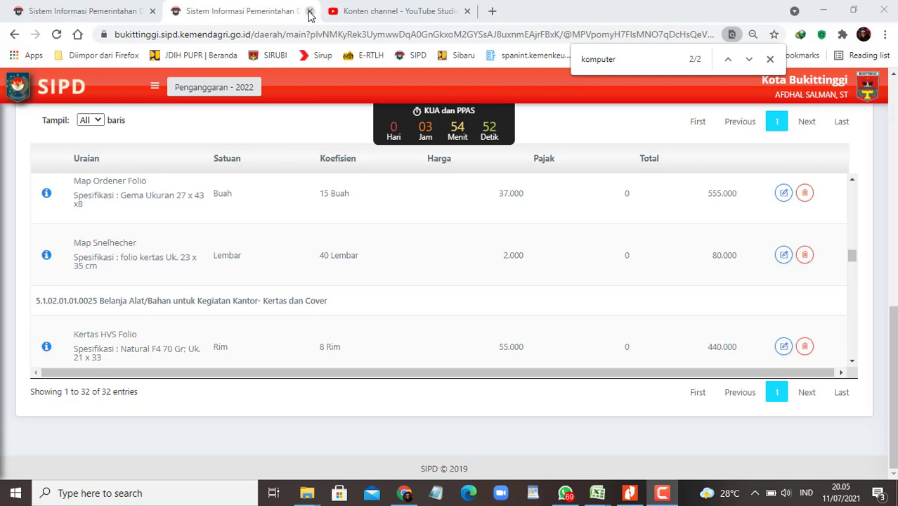
Step: Close the extra and stale SIPD session tabs
left_click(310, 12)
left_click(135, 12)
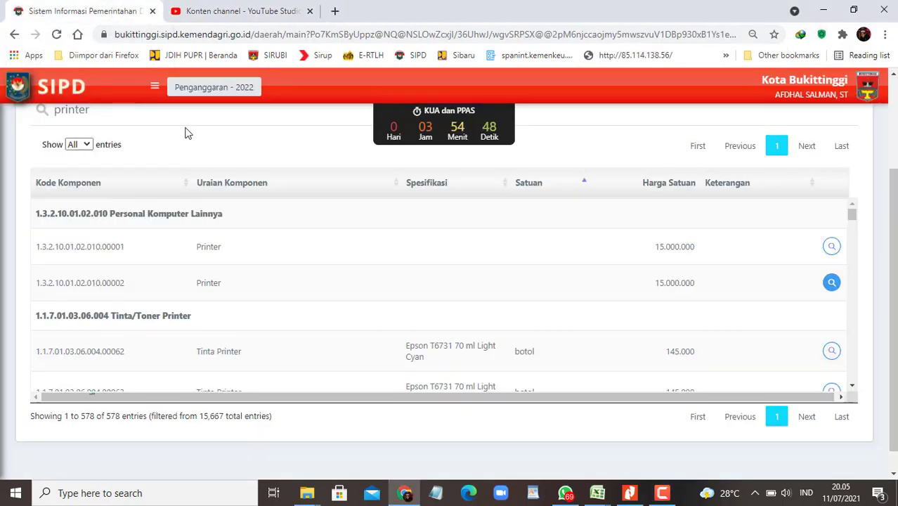
left_click(152, 11)
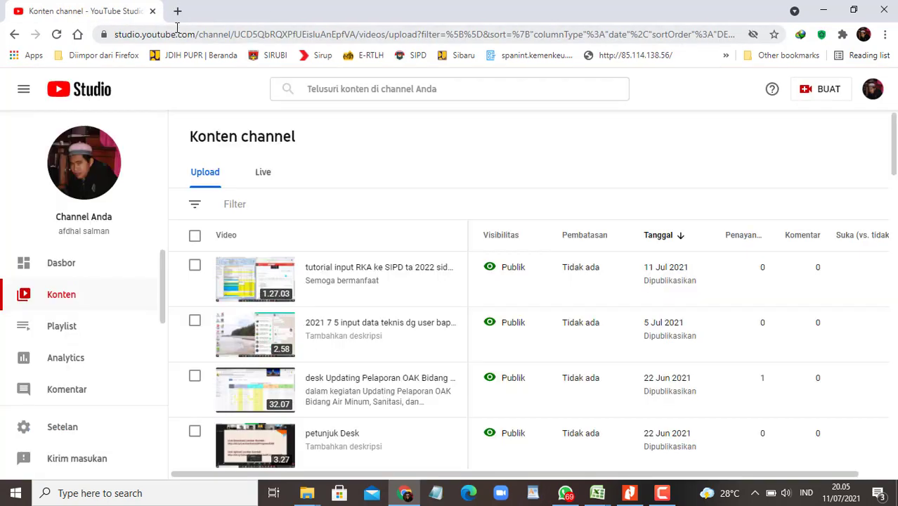
Step: Go to the SIPD site in a new tab and sign in, dismissing the already-logged-in warning
left_click(179, 12)
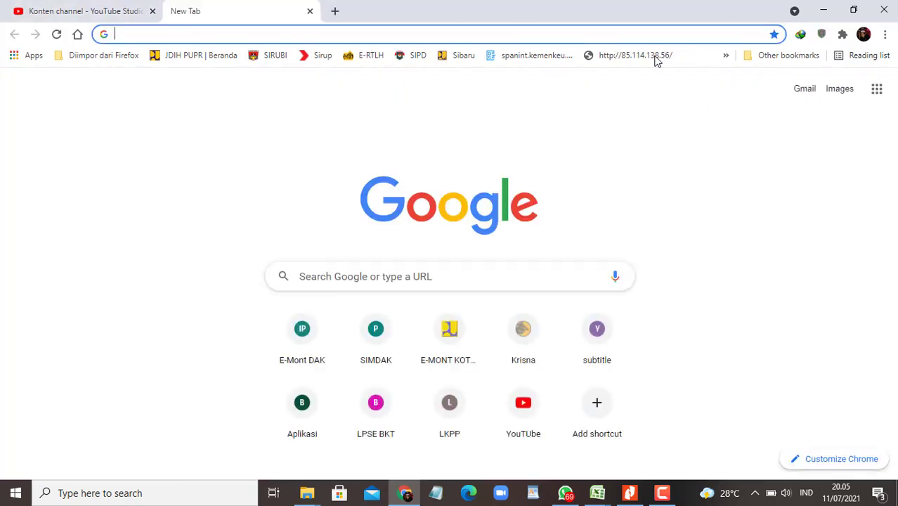
left_click(417, 56)
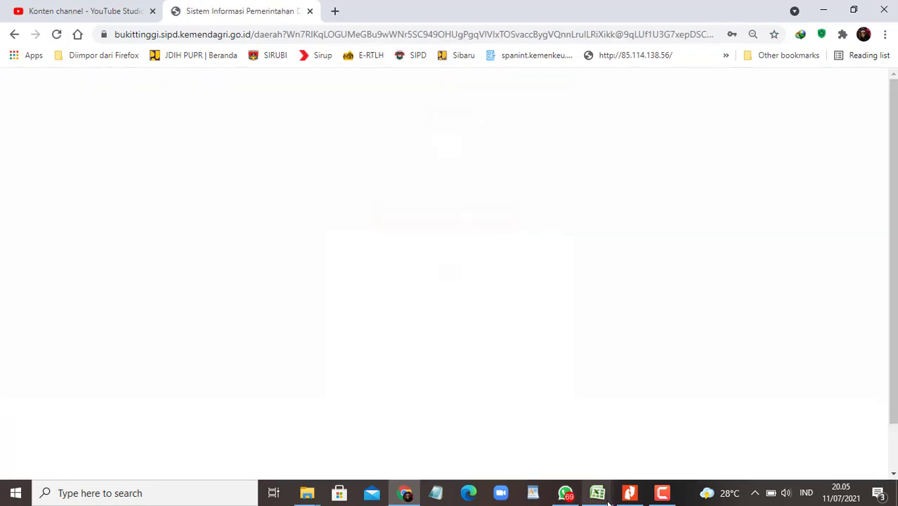
scroll(449, 309, "down", 1)
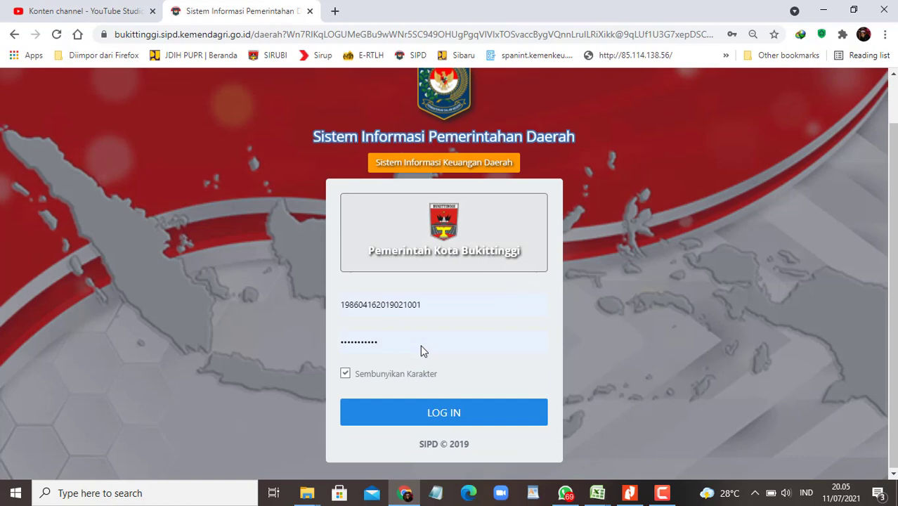
left_click(406, 416)
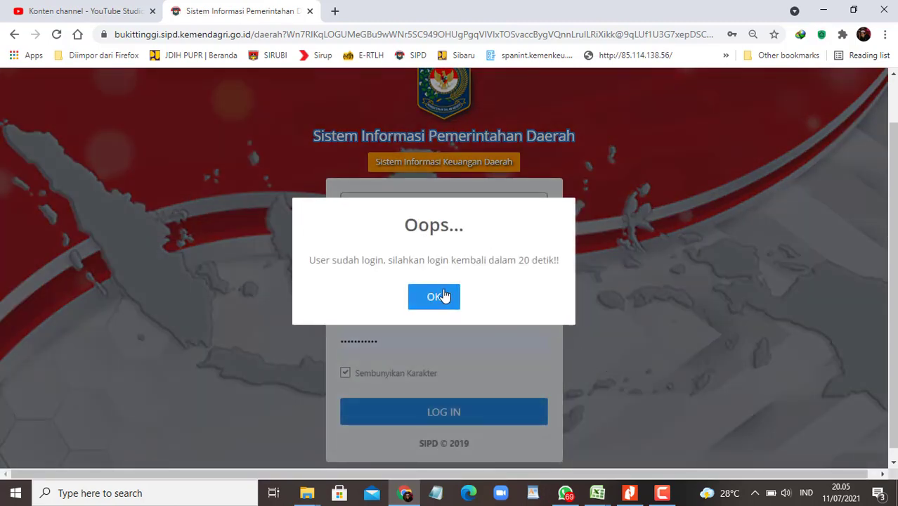
left_click(434, 295)
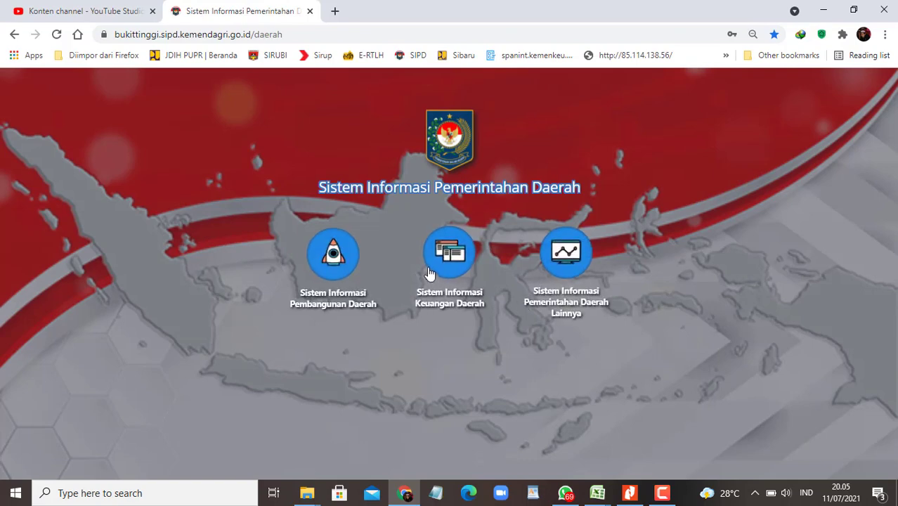
Step: Log in to Keuangan Daerah and open the 2022 budgeting year
left_click(428, 264)
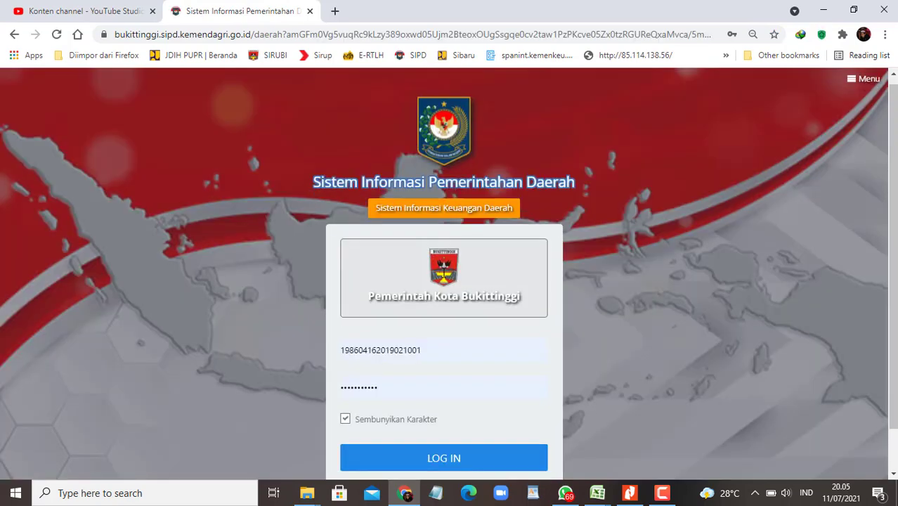
left_click(417, 414)
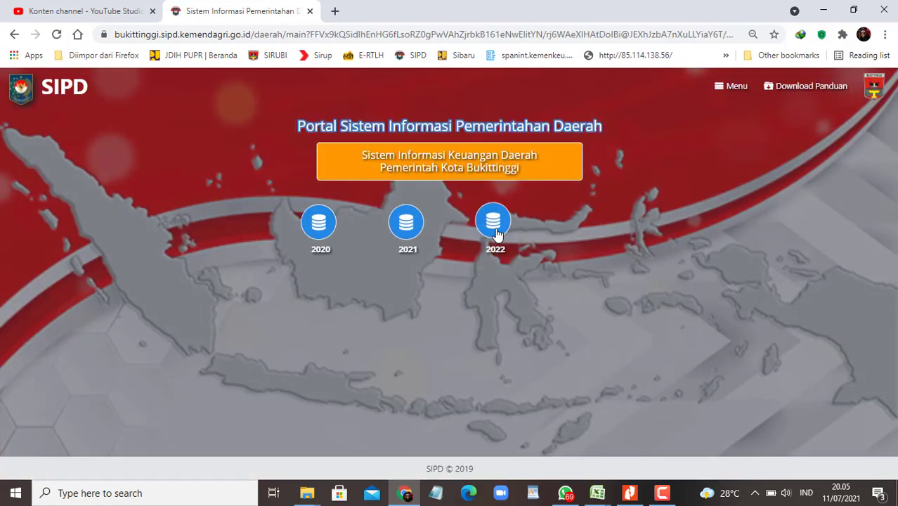
left_click(496, 228)
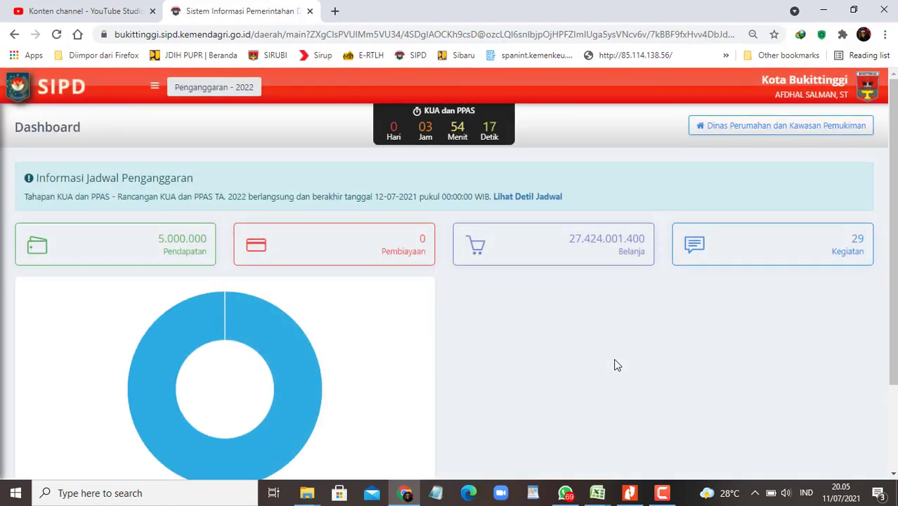
Step: Save and close the 700jt Penatausahaan workbook
mouse_move(597, 492)
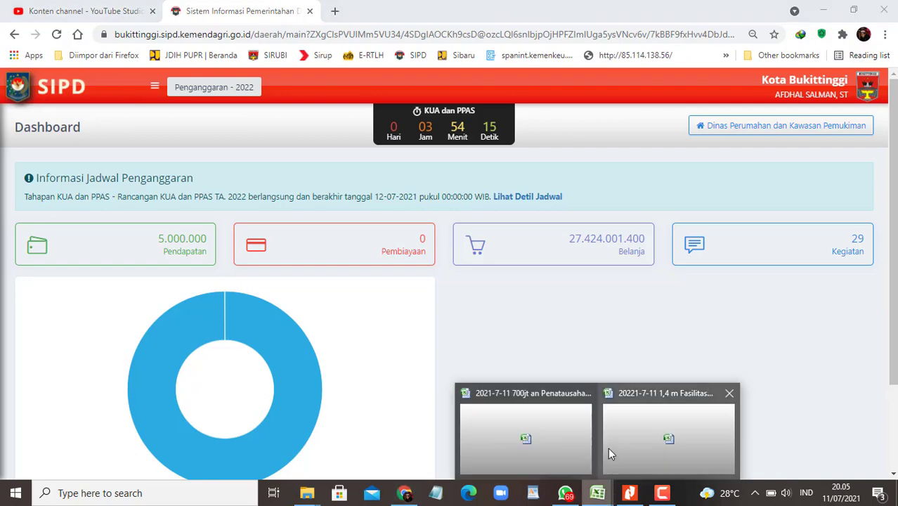
left_click(520, 429)
scroll(382, 334, "down", 20)
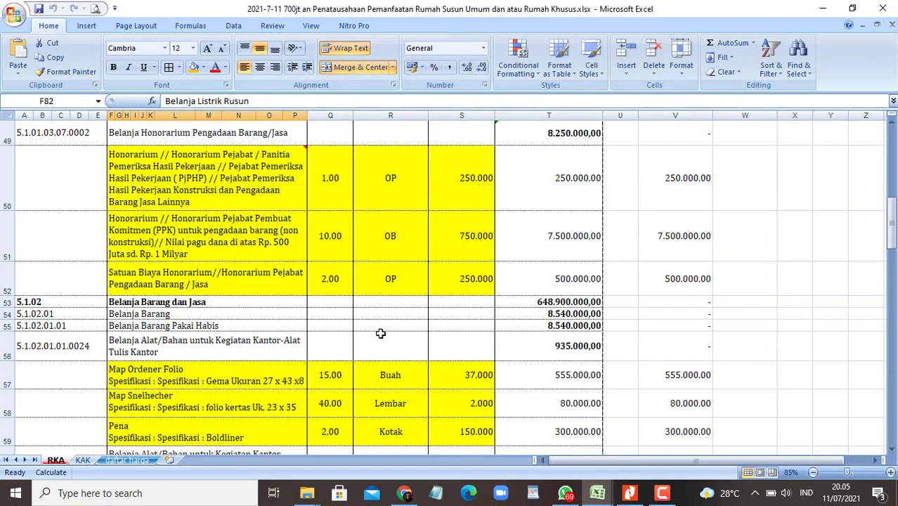
scroll(383, 335, "down", 5)
key("ctrl+s")
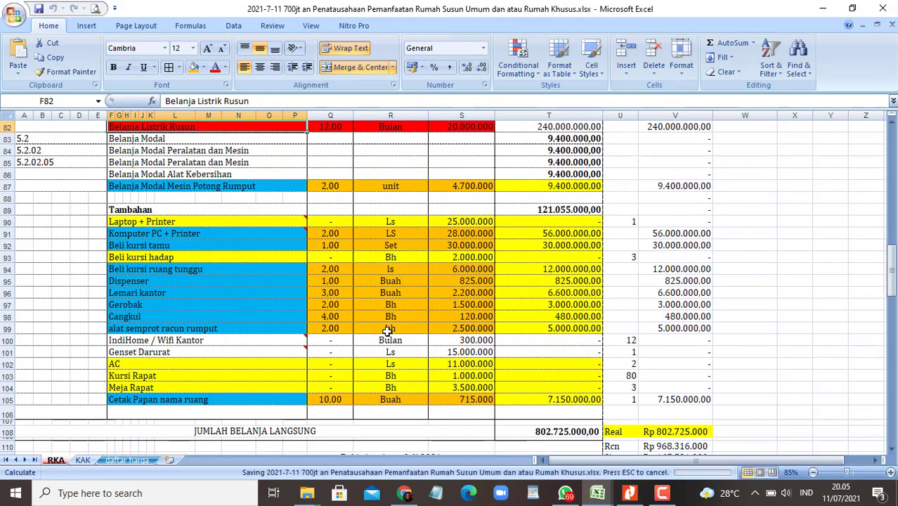
left_click(882, 8)
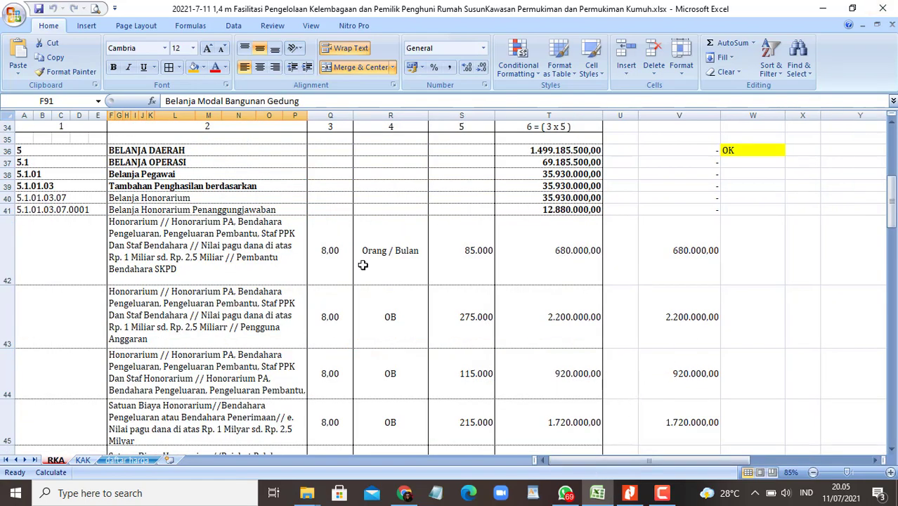
Step: Copy the Sub Kegiatan name from cell J13 of the Fasilitasi workbook, then return to SIPD
scroll(363, 263, "up", 10)
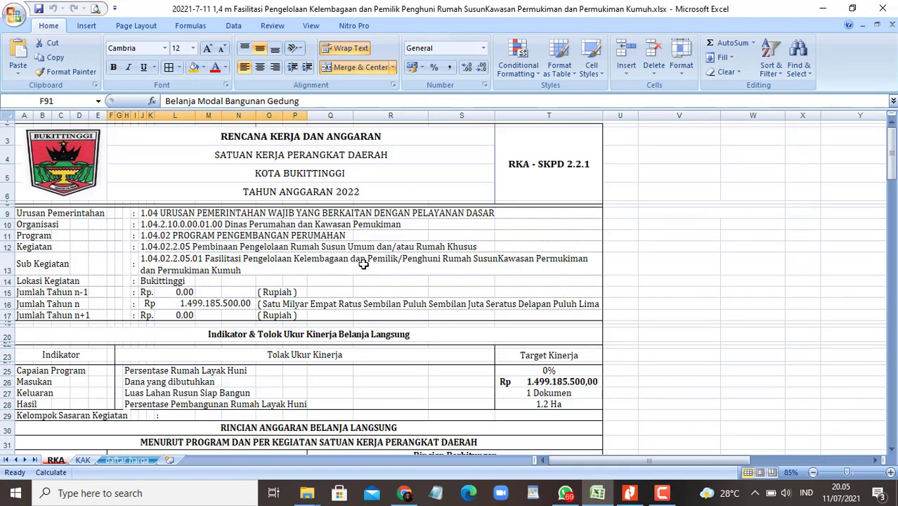
scroll(362, 263, "down", 4)
scroll(375, 279, "up", 4)
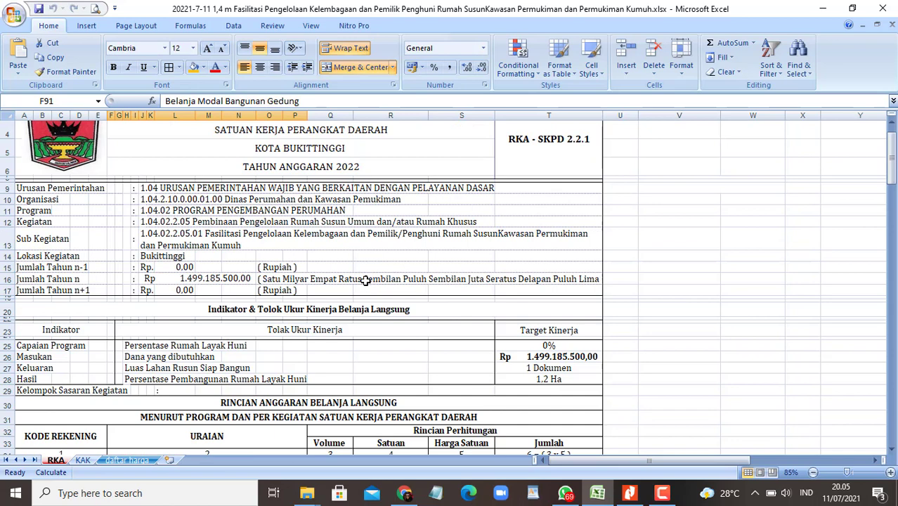
left_click(223, 244)
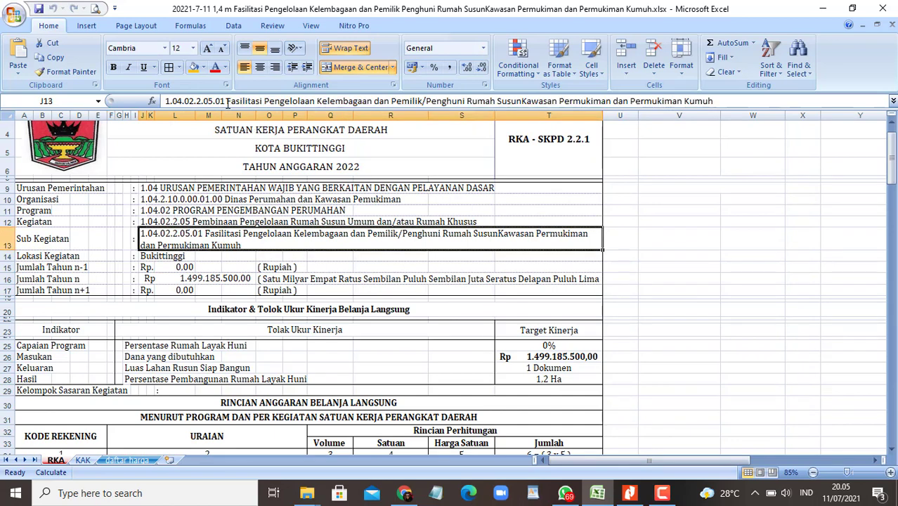
left_click_drag(227, 101, 666, 109)
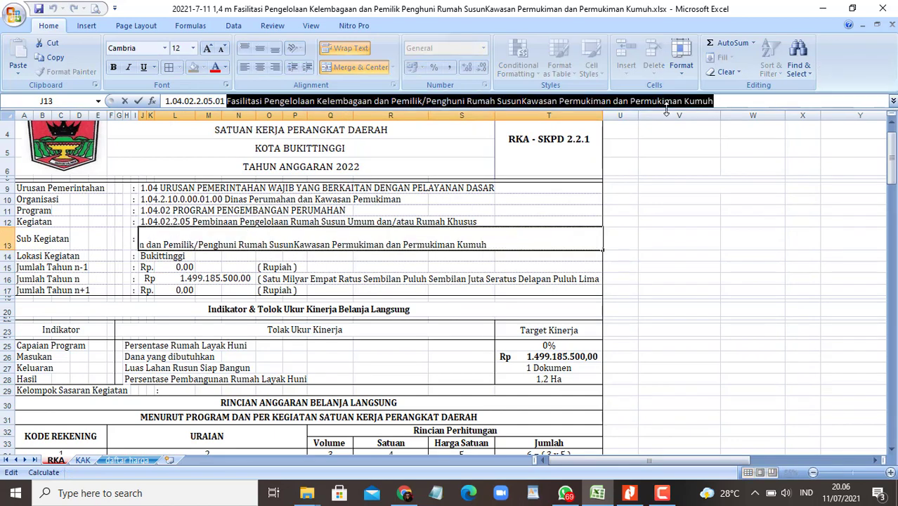
left_click(678, 279)
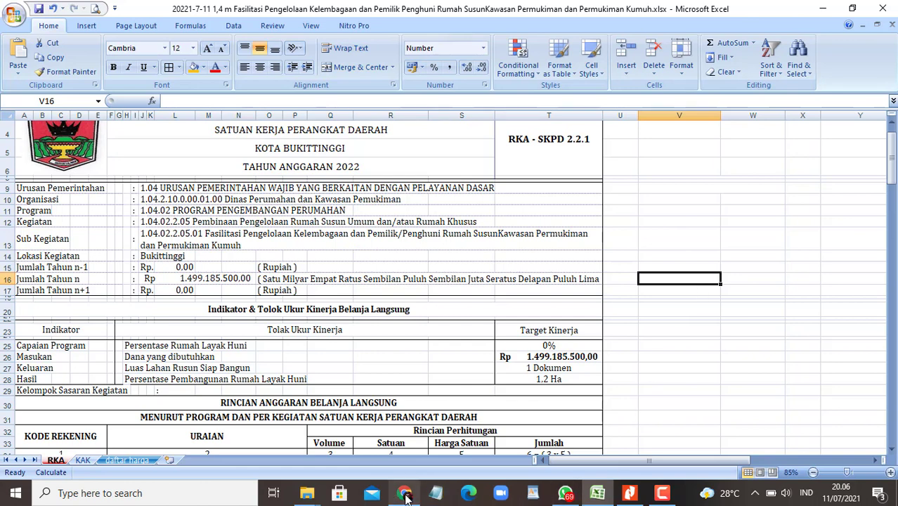
left_click(404, 494)
left_click(155, 89)
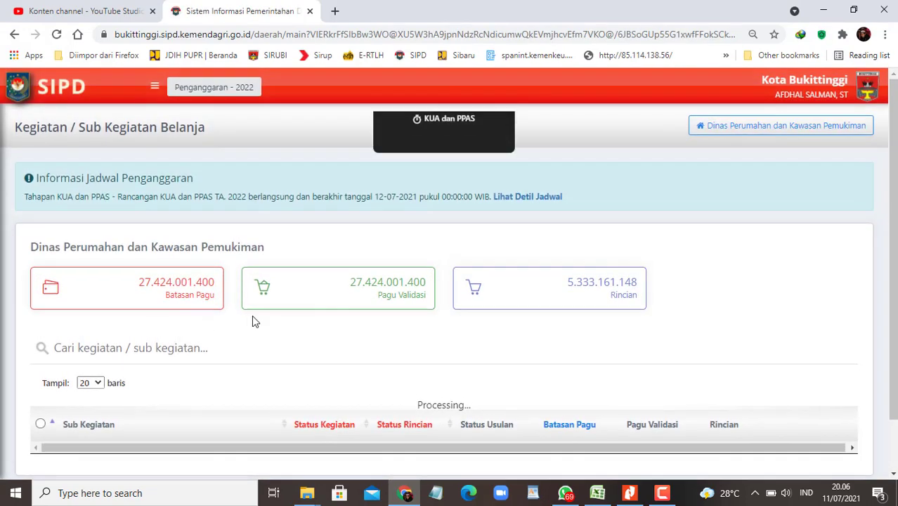
Step: Show all sub-activity rows and search the page for 'Fasilitasi Pengelolaan'
scroll(94, 337, "down", 2)
left_click(90, 324)
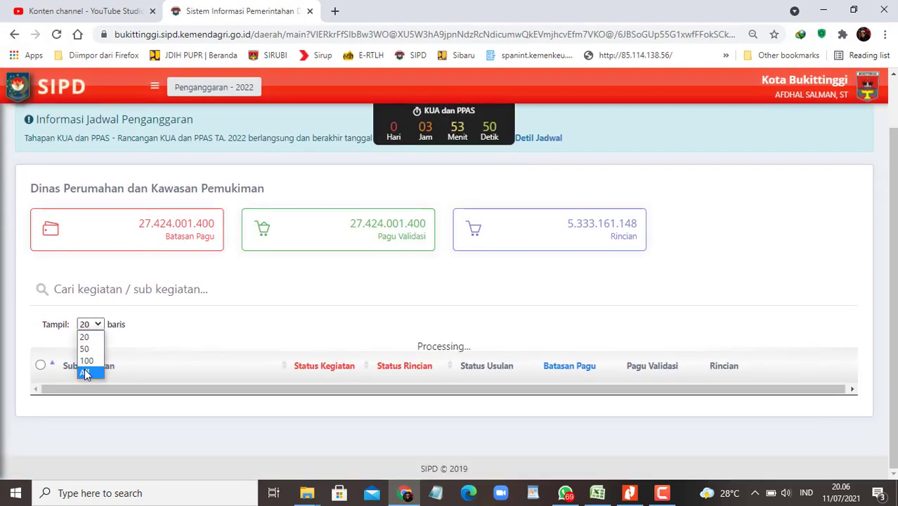
left_click(88, 372)
key("ctrl+f")
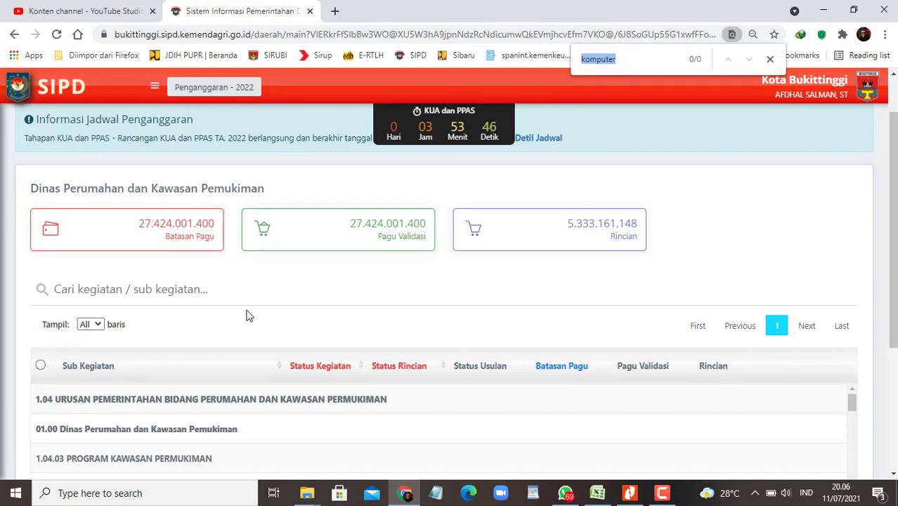
key("ctrl+v")
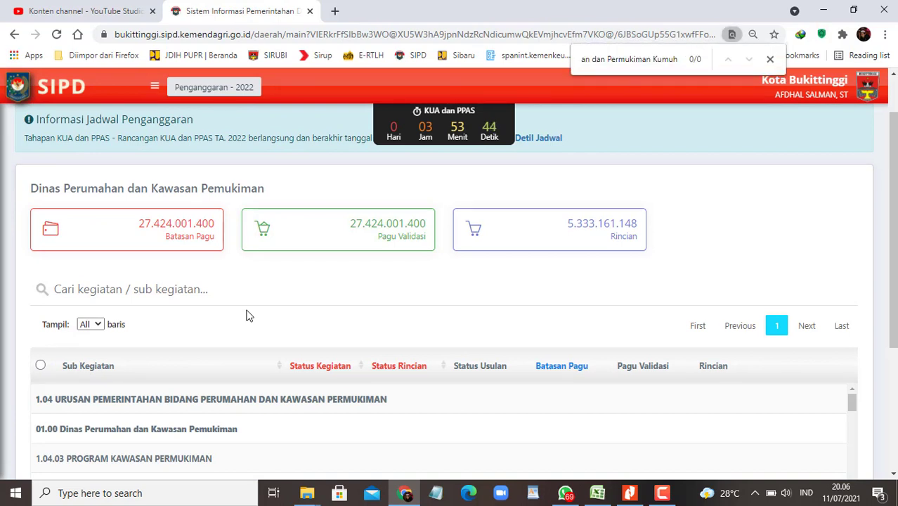
key("Home")
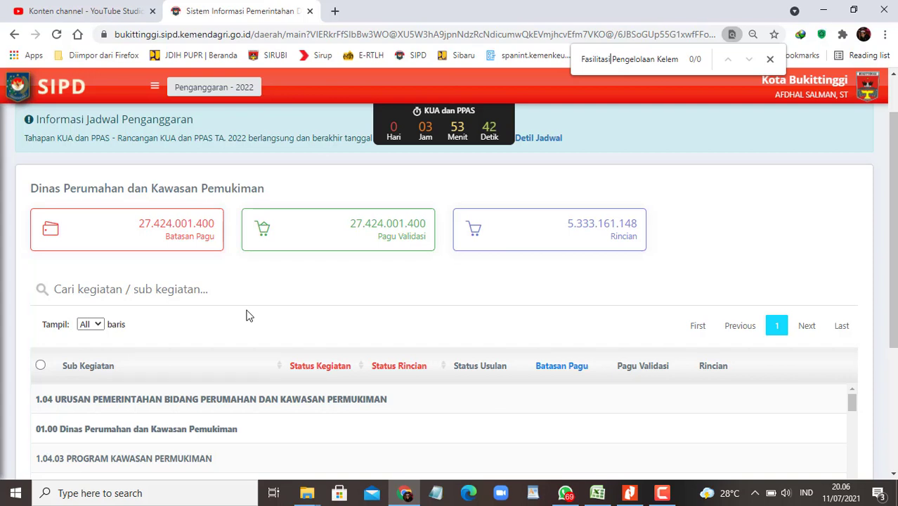
key("ctrl+a")
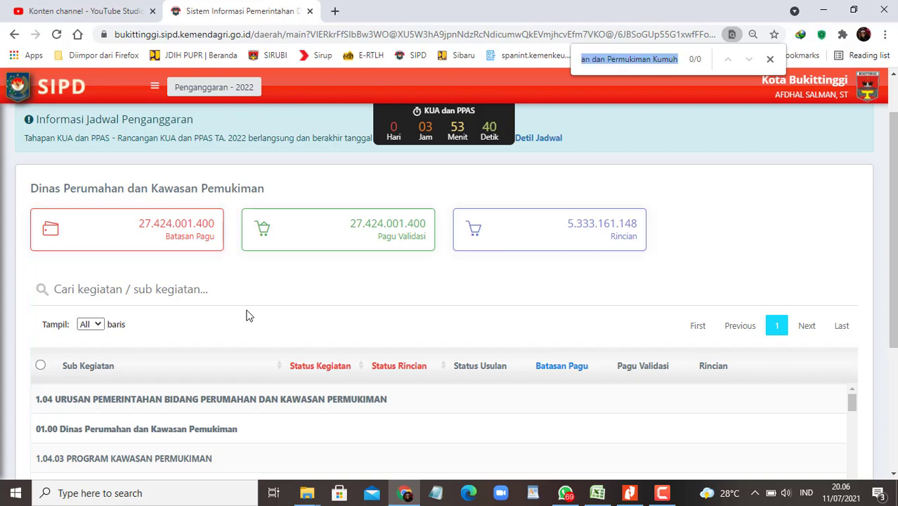
type("Fasilitasi Pengelolaan")
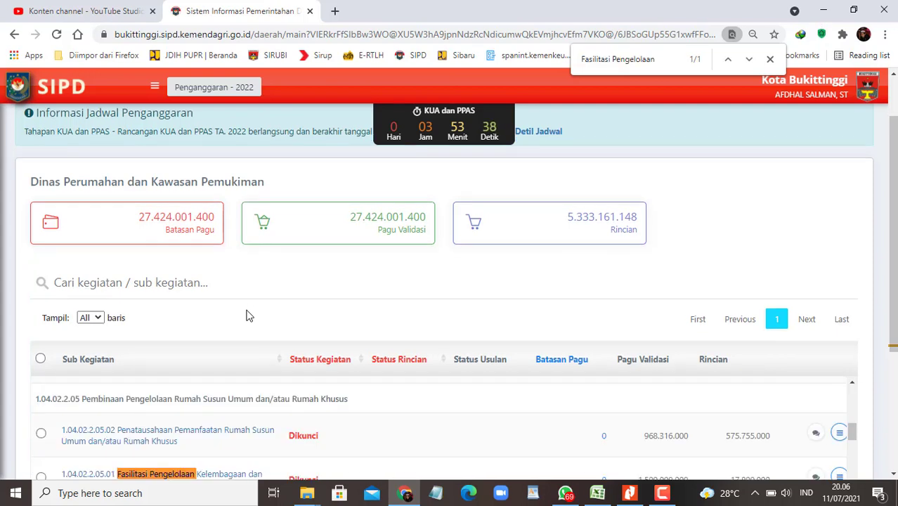
scroll(397, 331, "down", 2)
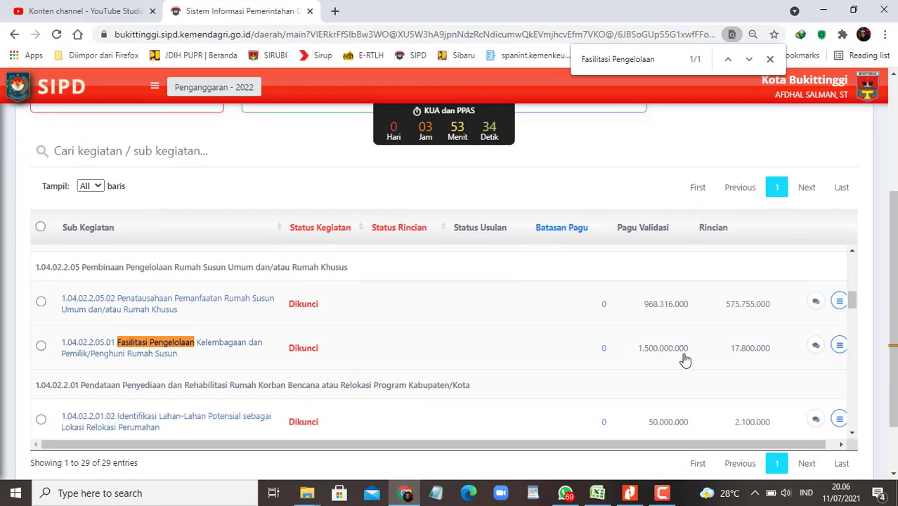
Step: Zoom the page to 80% and choose Detil Rincian for the Fasilitasi Pengelolaan row
left_click(870, 408)
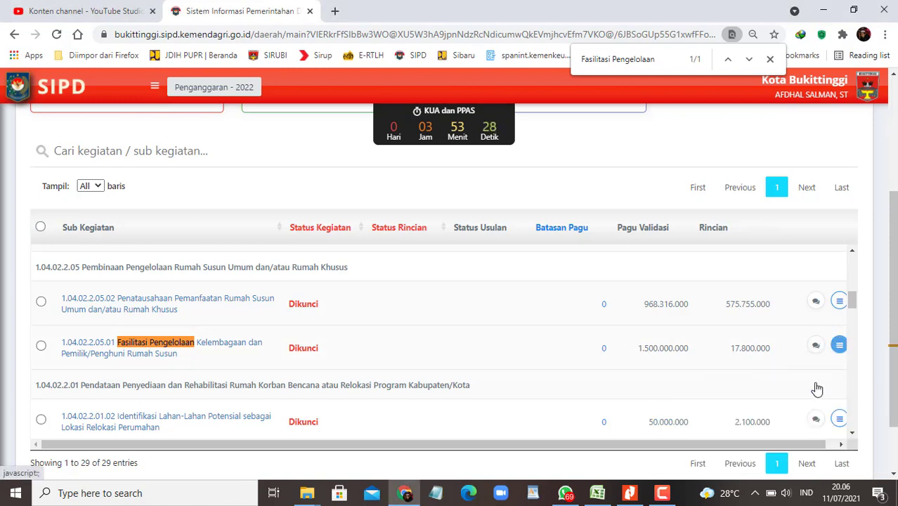
scroll(731, 397, "right", 1)
key("ctrl+minus")
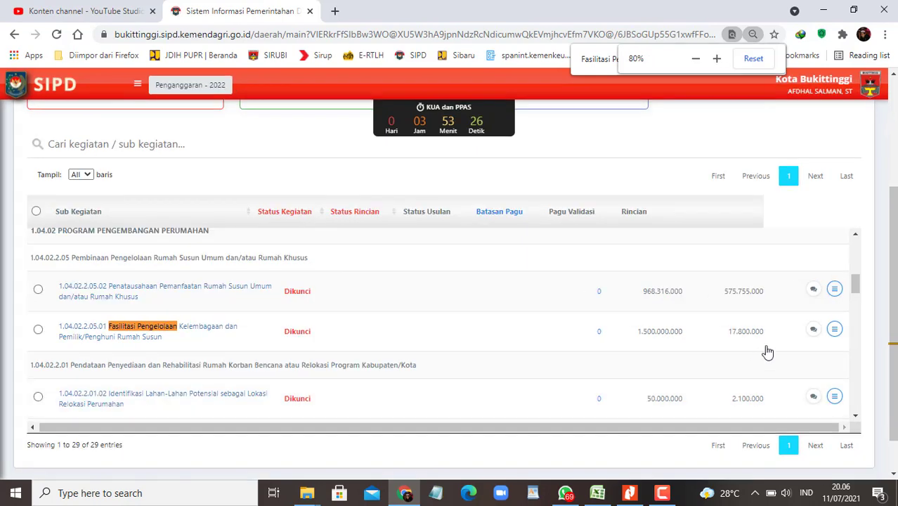
left_click(834, 331)
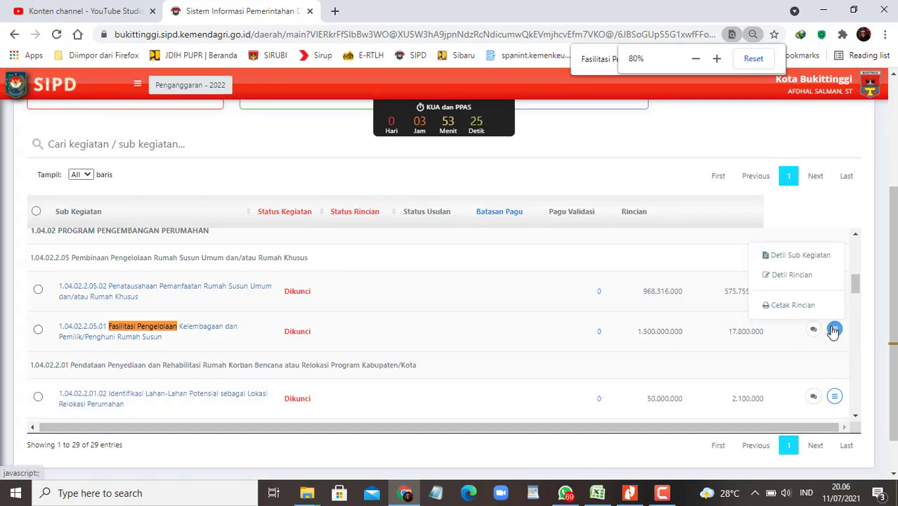
left_click(800, 278)
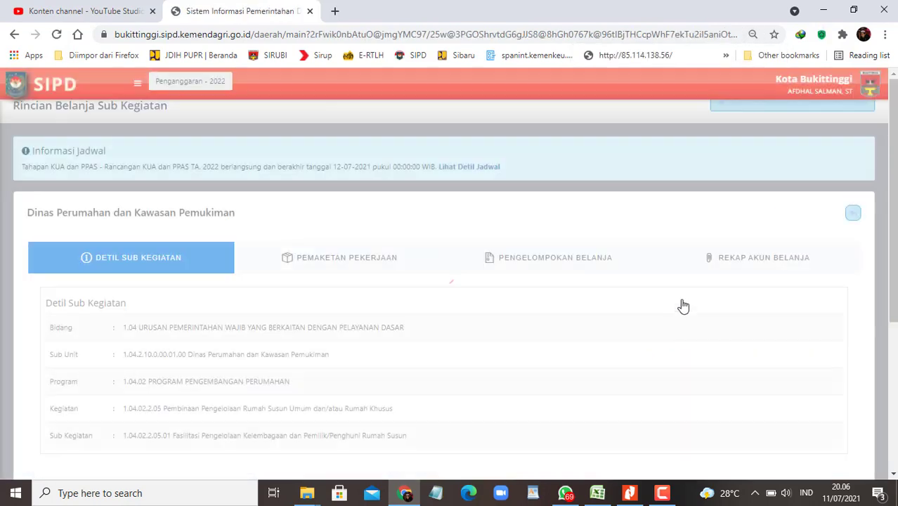
Step: Show all six 5.1.01.03.07.0001 honorarium entries (totalling 17.800.000) on one page and review them
scroll(351, 322, "down", 5)
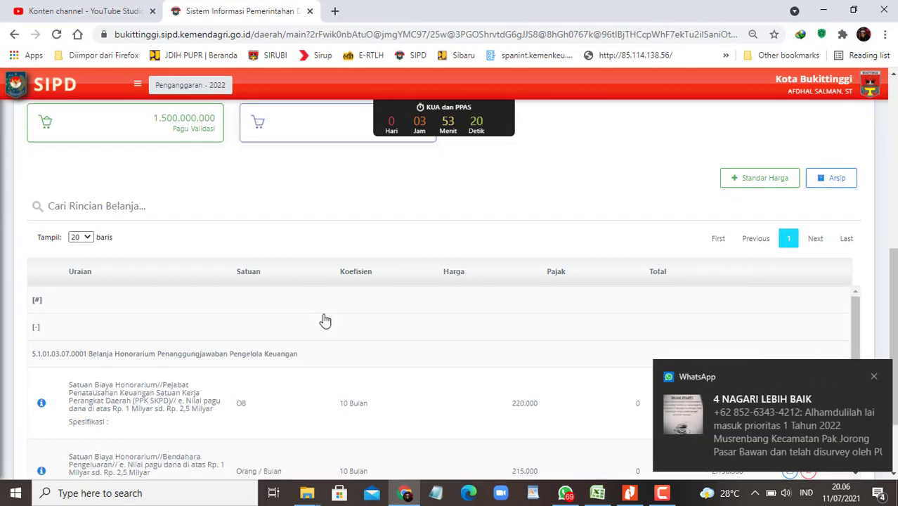
left_click(82, 239)
left_click(81, 282)
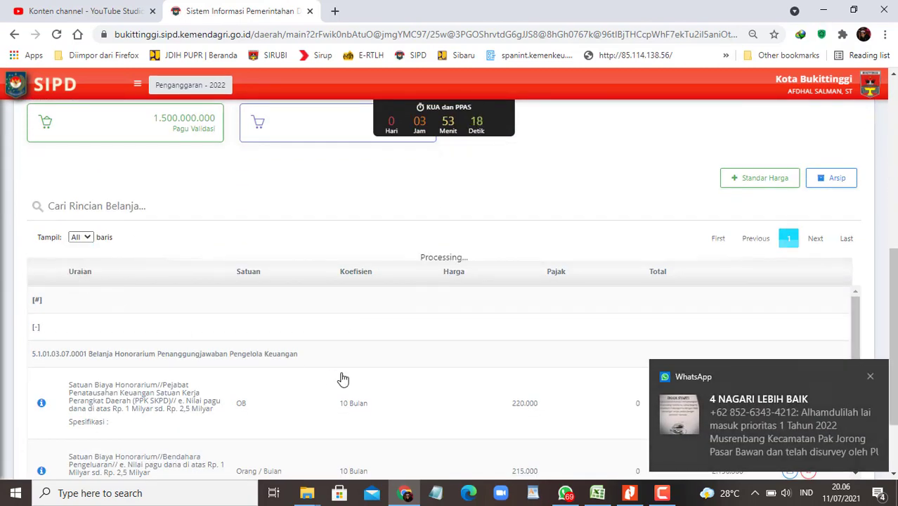
left_click(871, 380)
scroll(175, 353, "down", 2)
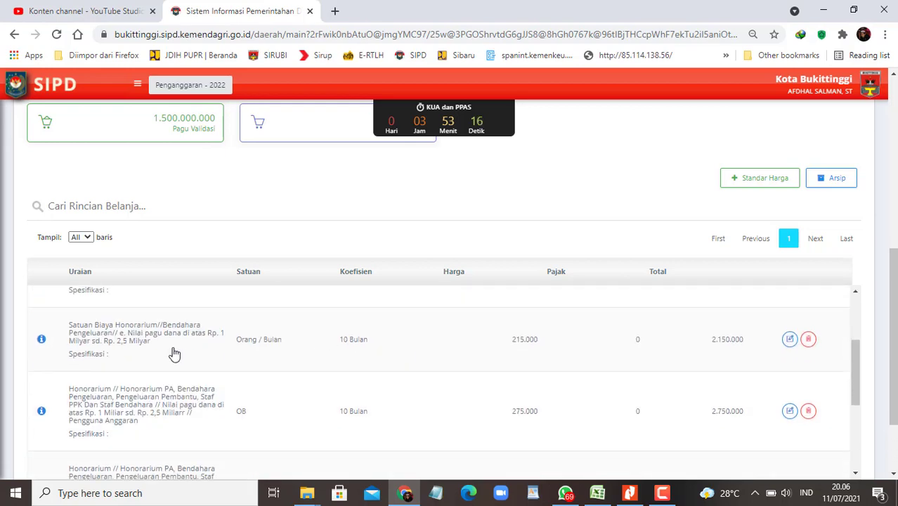
scroll(174, 376, "up", 2)
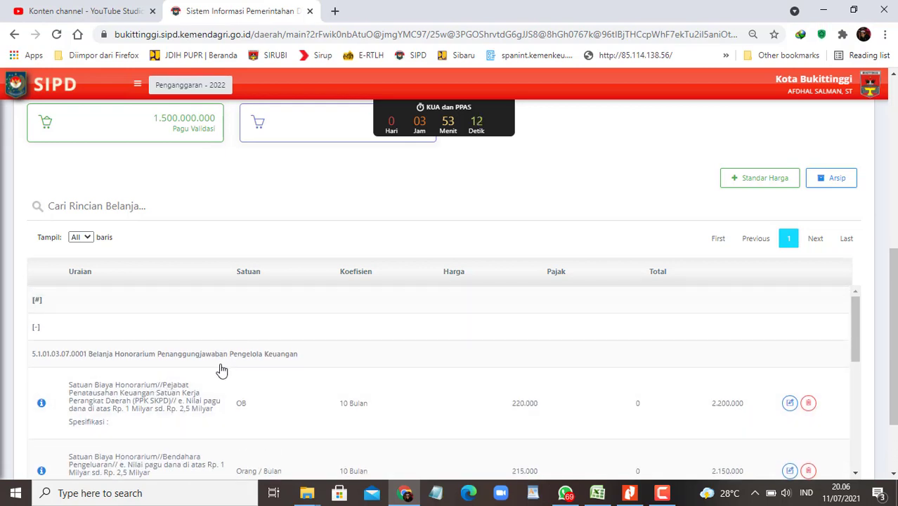
scroll(548, 374, "down", 1)
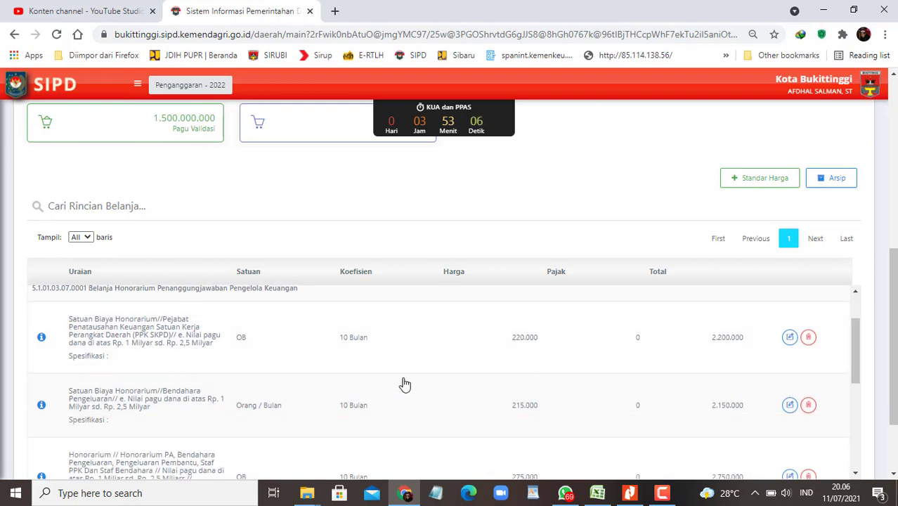
scroll(409, 381, "down", 5)
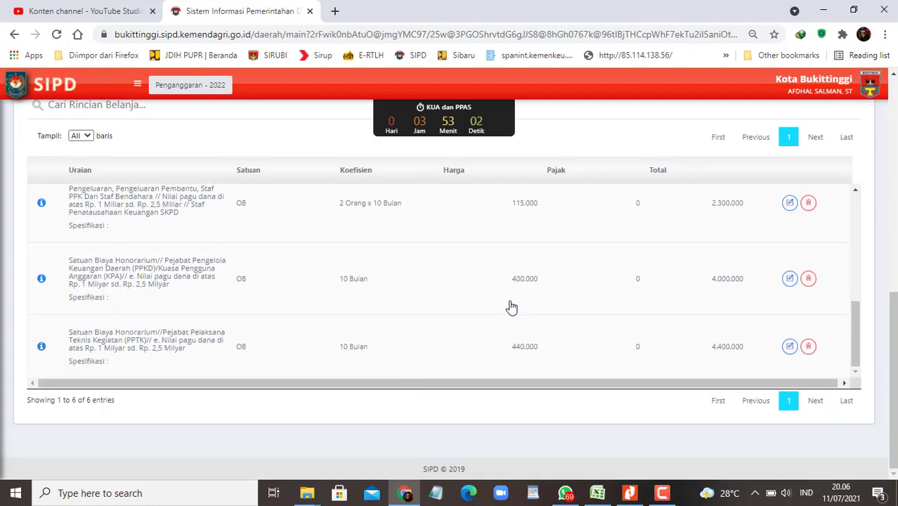
scroll(520, 303, "up", 2)
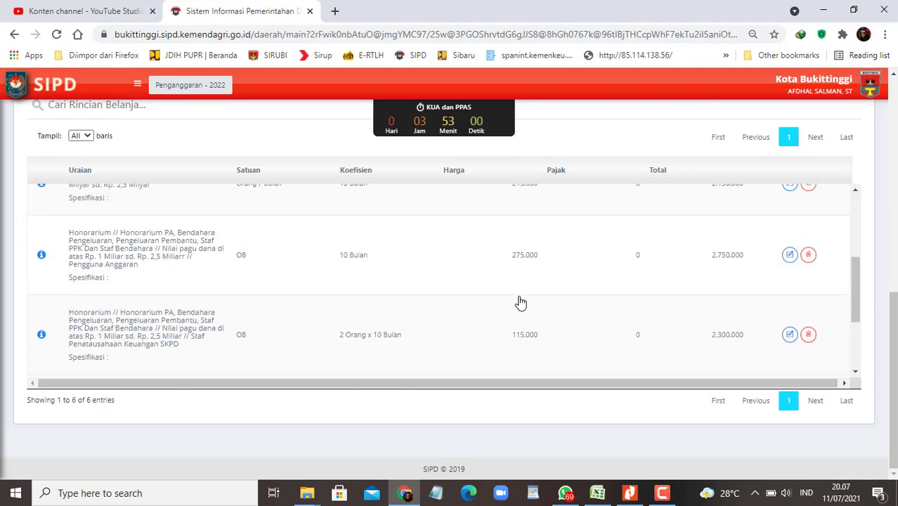
scroll(522, 302, "up", 3)
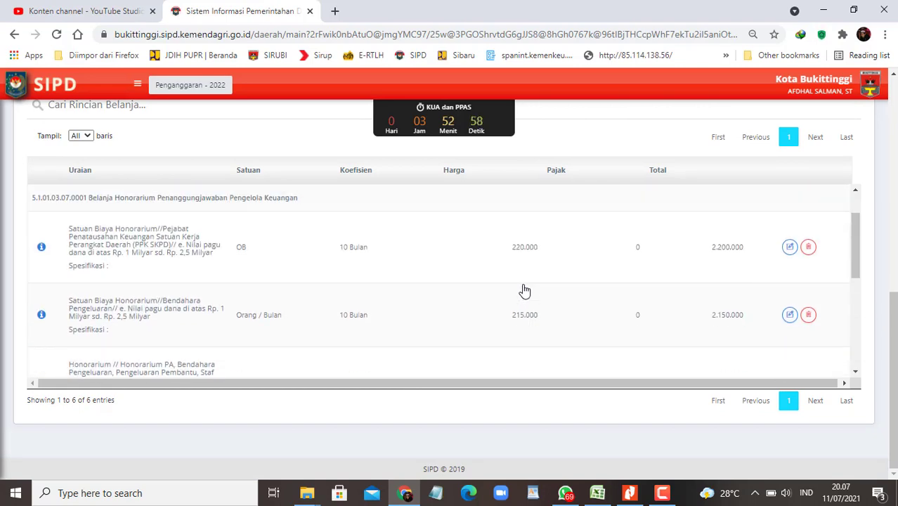
Step: Snap SIPD right and the RKA workbook left, and select heading cell F41 for shading
key("super+Right")
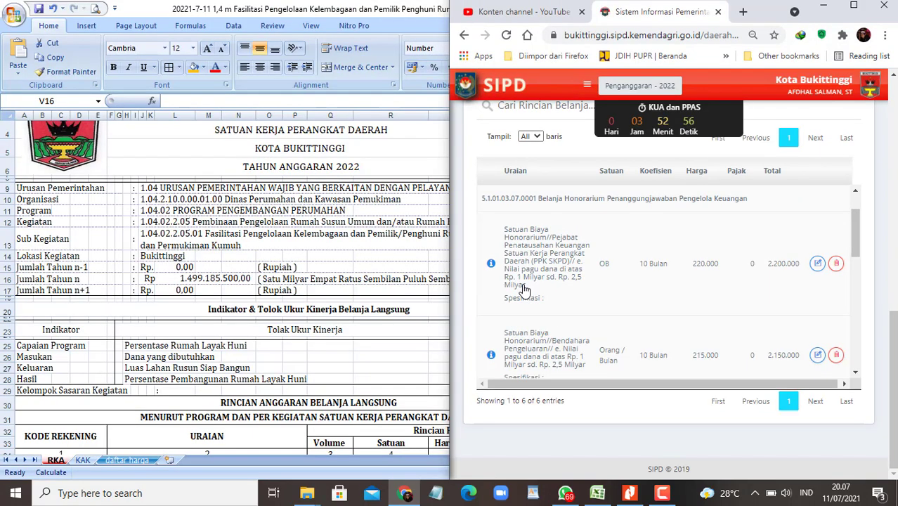
scroll(754, 245, "up", 5)
scroll(759, 241, "down", 4)
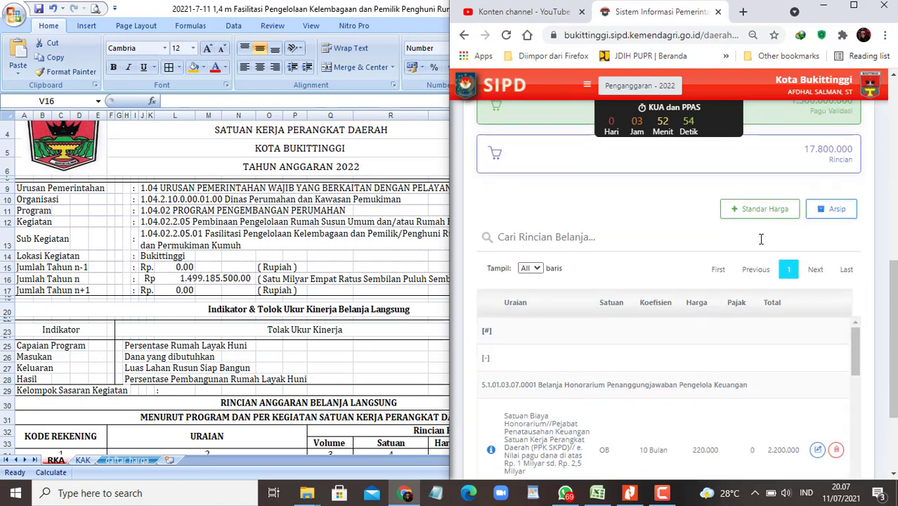
key("super+Up")
scroll(392, 314, "down", 2)
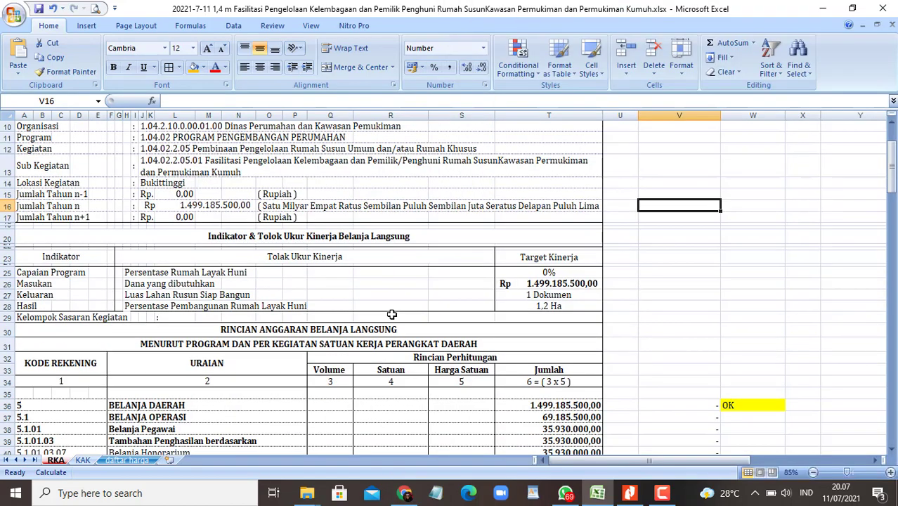
key("super+Left")
scroll(260, 330, "down", 1)
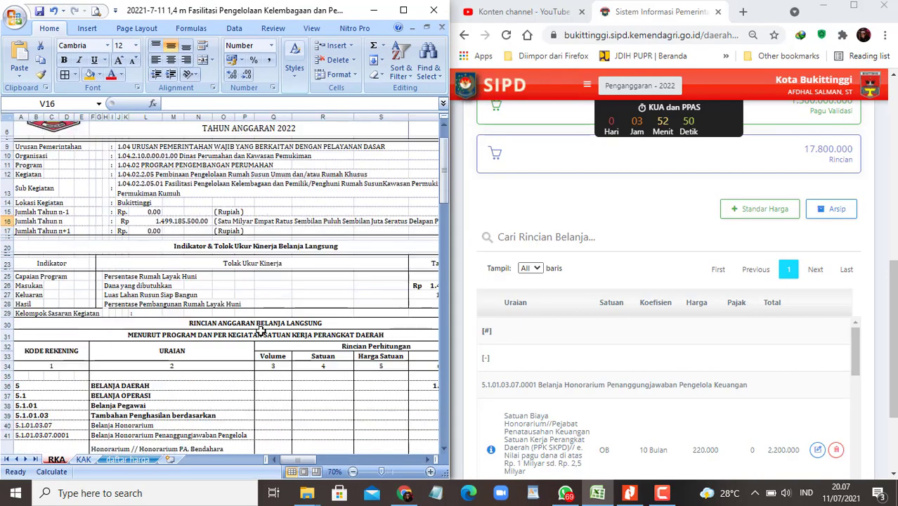
scroll(266, 335, "down", 5)
left_click(123, 288)
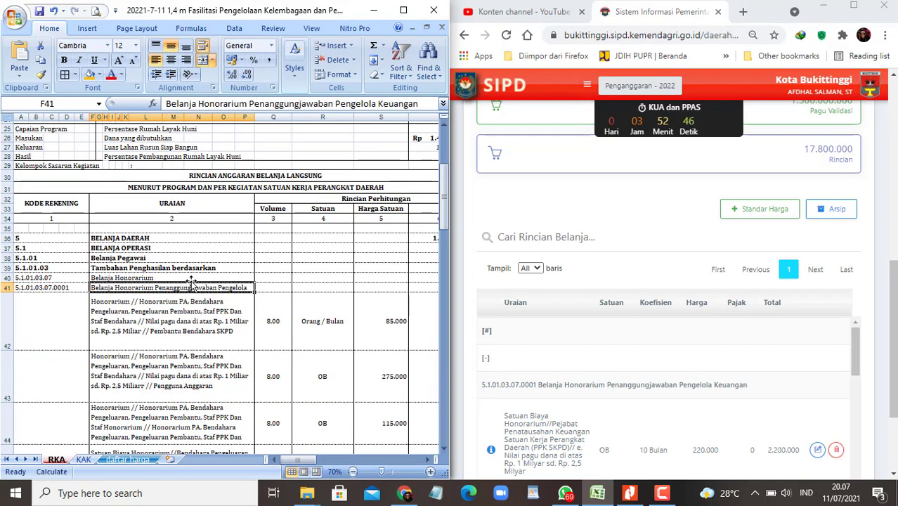
left_click(101, 74)
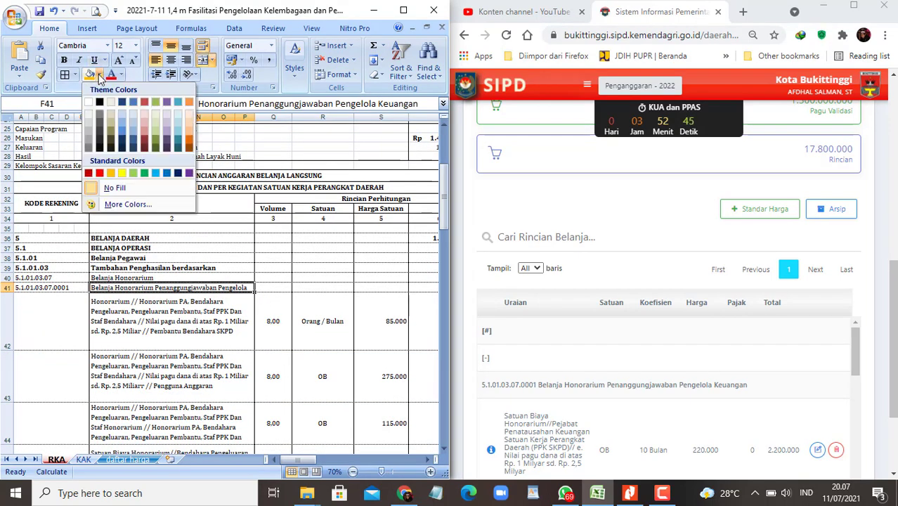
Step: Fill cell F41 and then range A41:S59 yellow
left_click(121, 173)
left_click(60, 288)
scroll(184, 328, "down", 7)
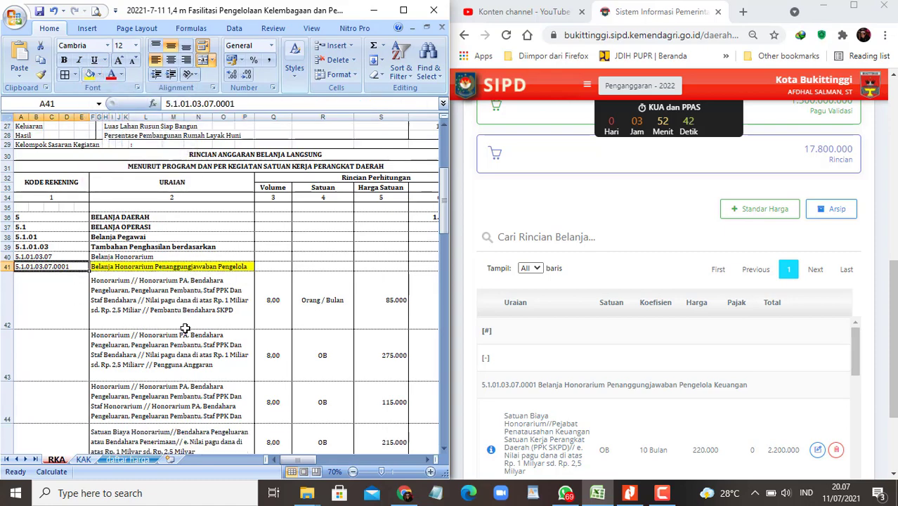
scroll(196, 332, "down", 3)
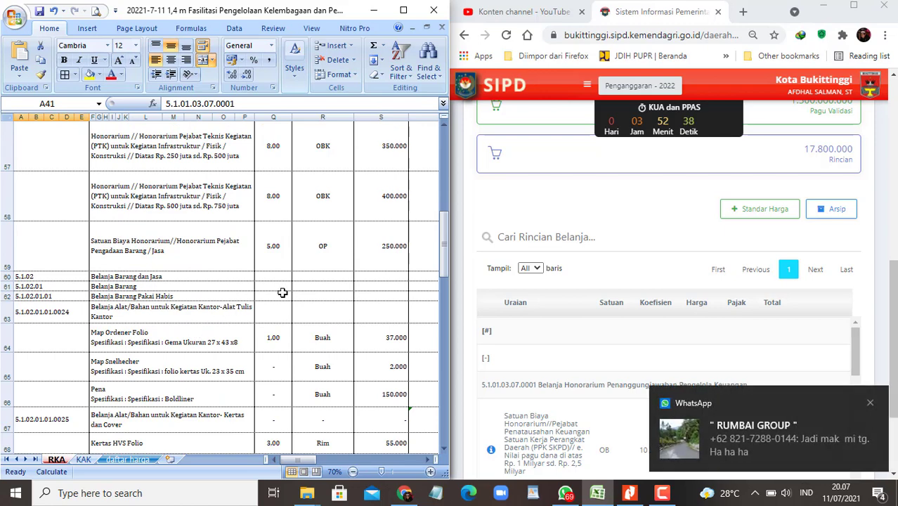
left_click(374, 250, "shift")
scroll(316, 241, "up", 2)
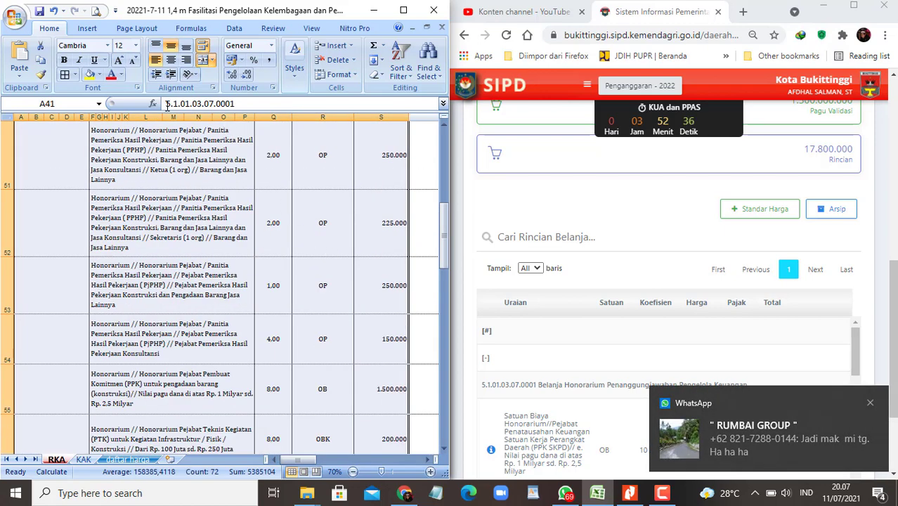
scroll(158, 118, "up", 2)
left_click(89, 75)
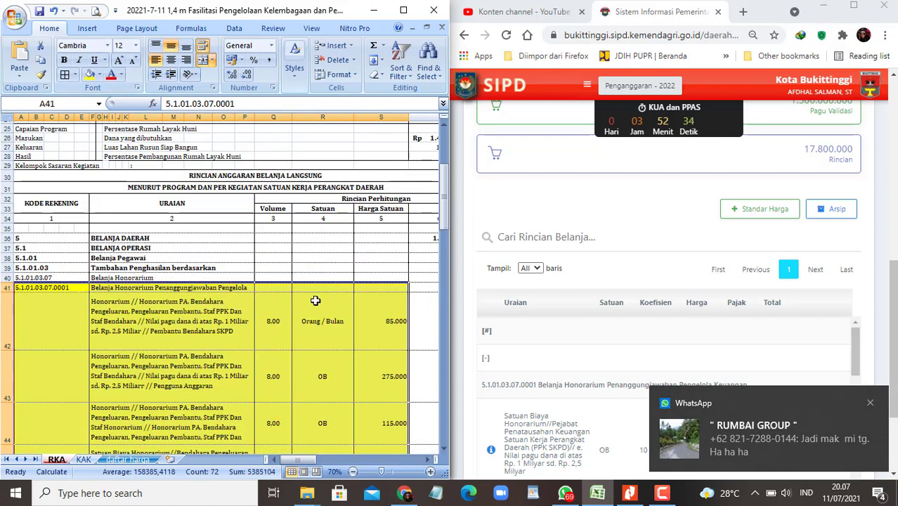
Step: Review the yellow-shaded honorarium rows, whose group totals 12.880.000
left_click_drag(304, 456, 326, 457)
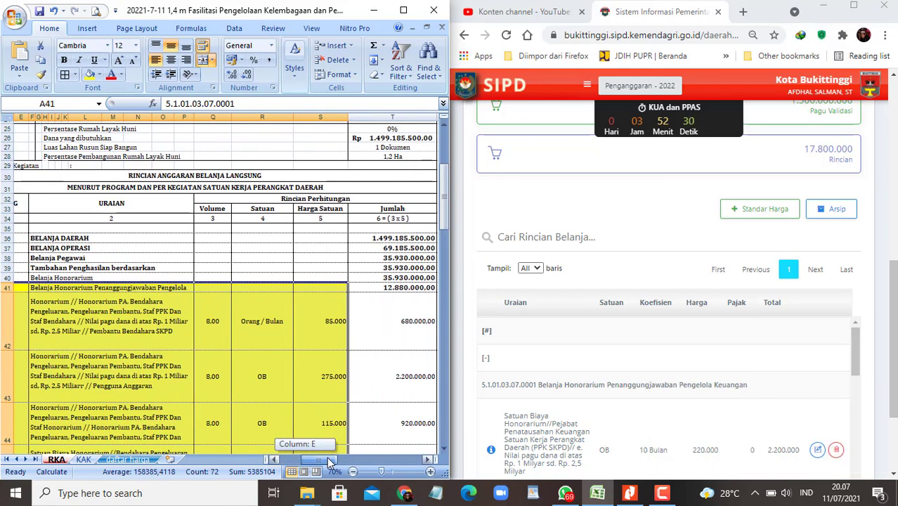
scroll(793, 274, "up", 1)
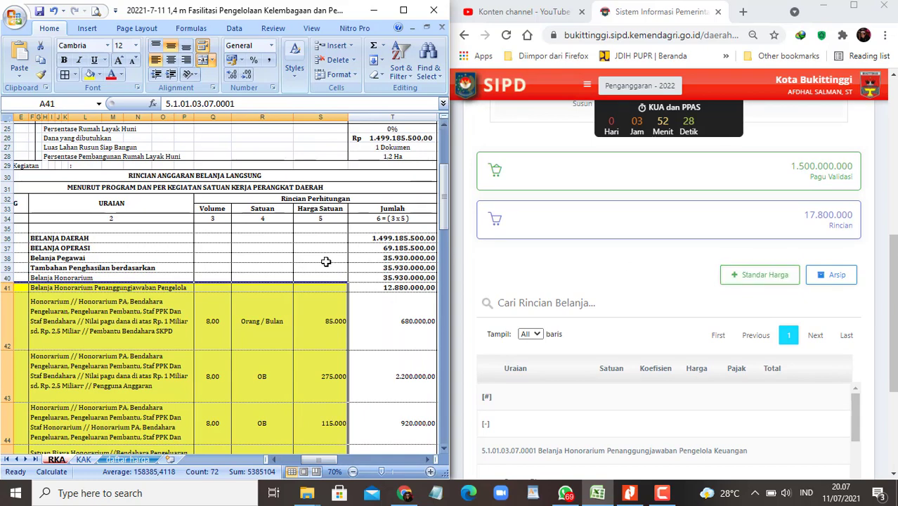
scroll(280, 307, "down", 8)
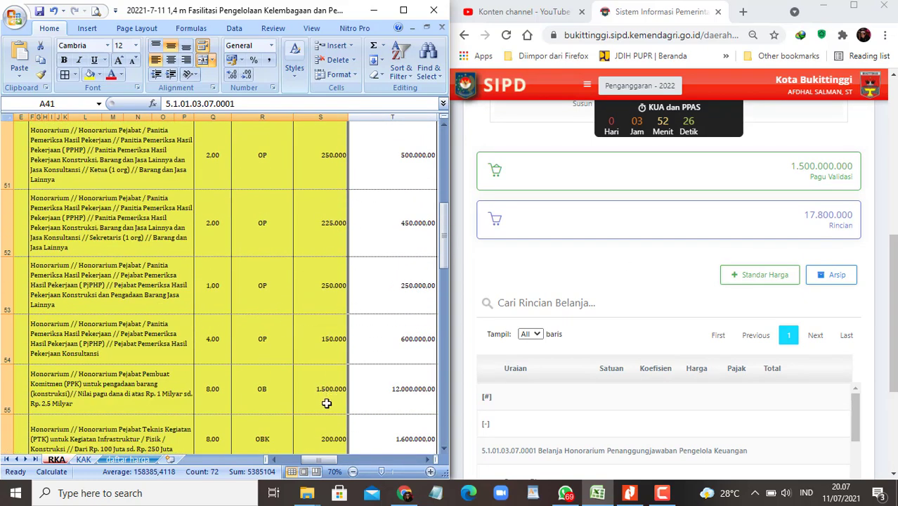
scroll(327, 403, "down", 2)
left_click_drag(321, 458, 299, 458)
scroll(190, 323, "up", 5)
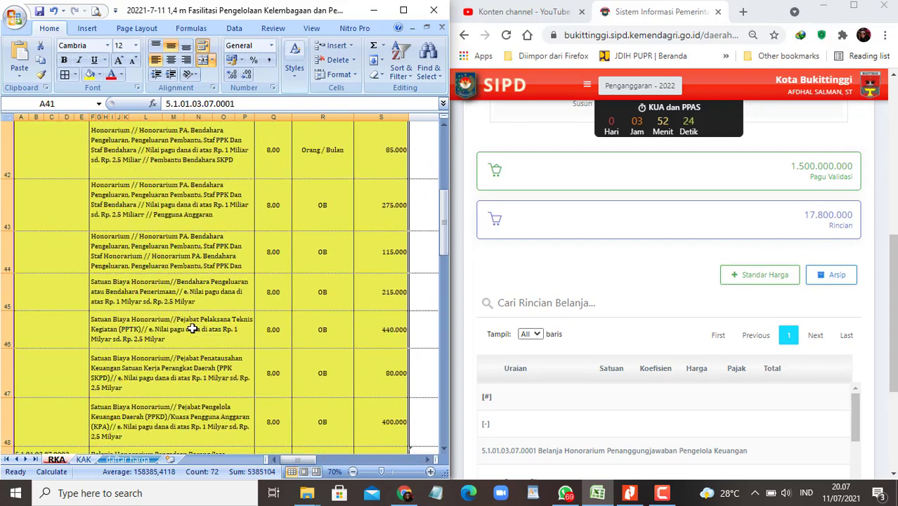
scroll(193, 328, "down", 2)
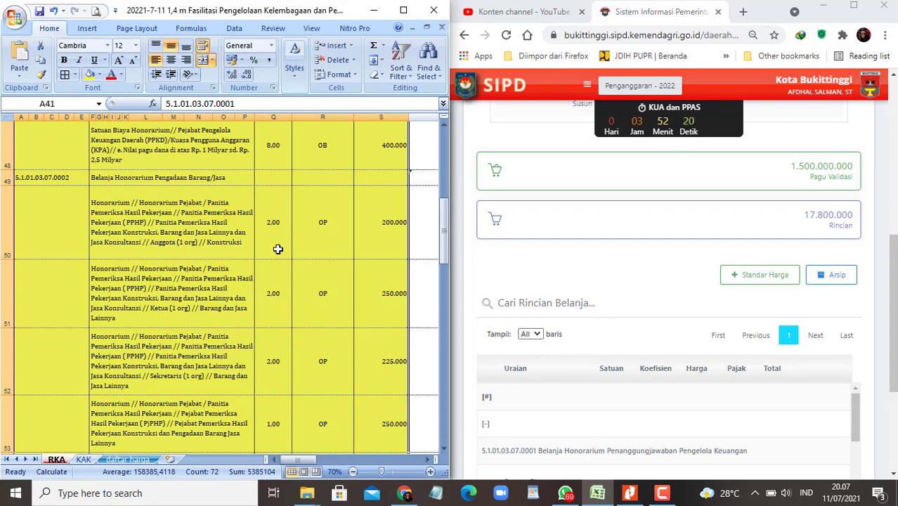
left_click(653, 293)
scroll(656, 298, "down", 3)
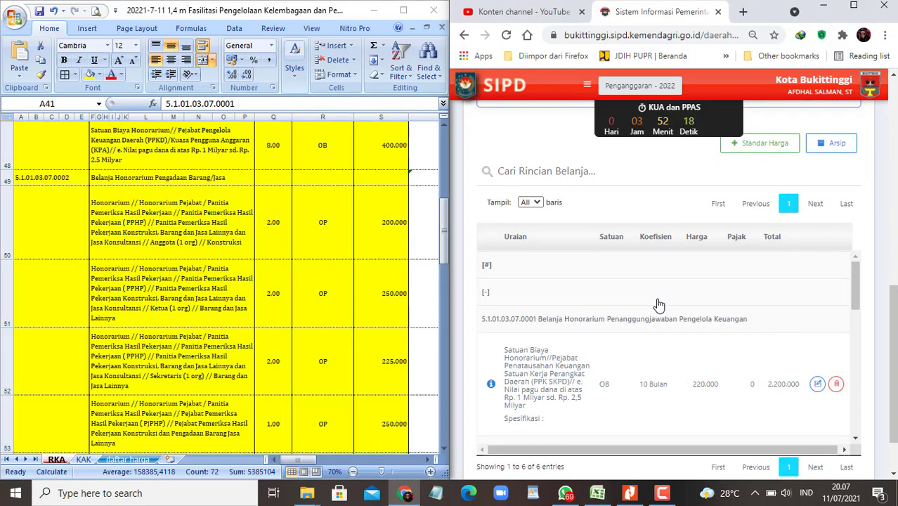
left_click(220, 222)
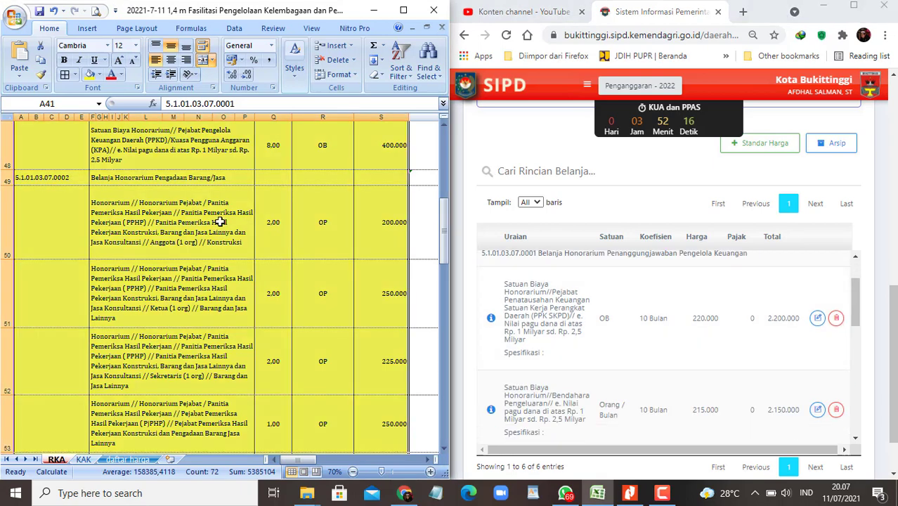
scroll(218, 276, "down", 1)
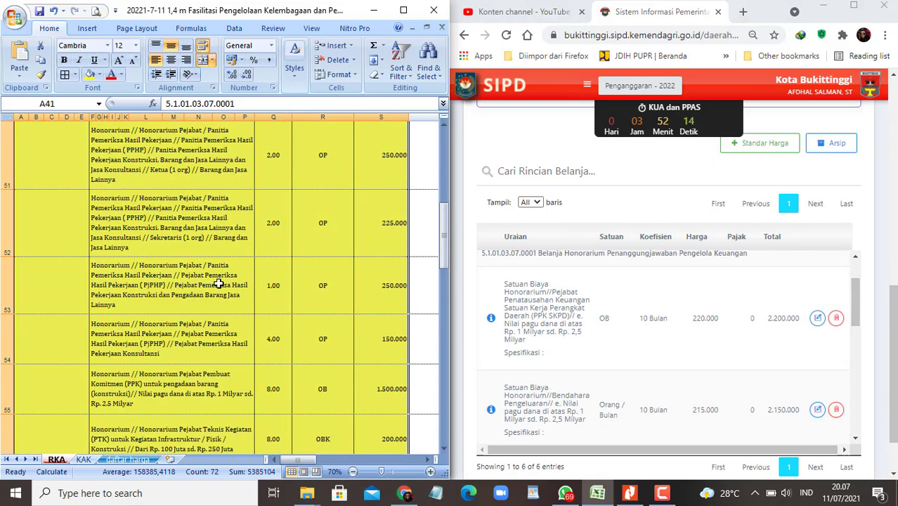
scroll(218, 291, "down", 1)
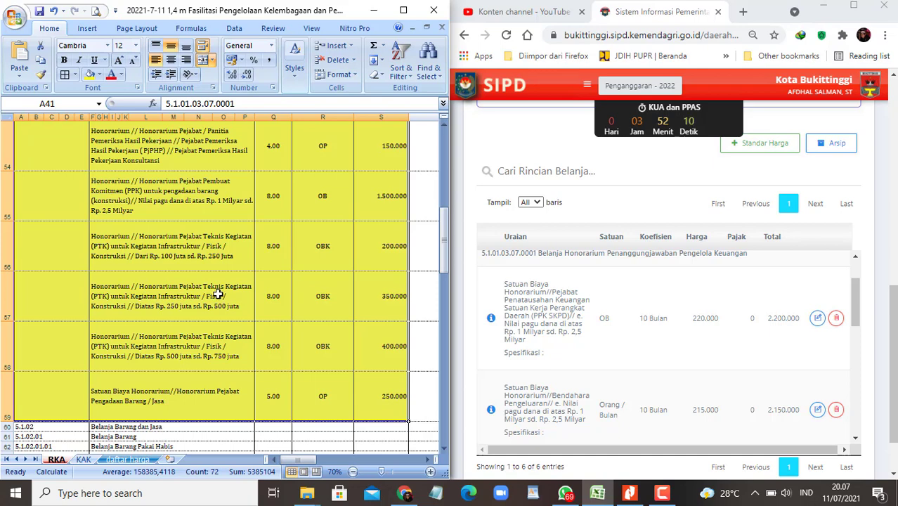
left_click(772, 293)
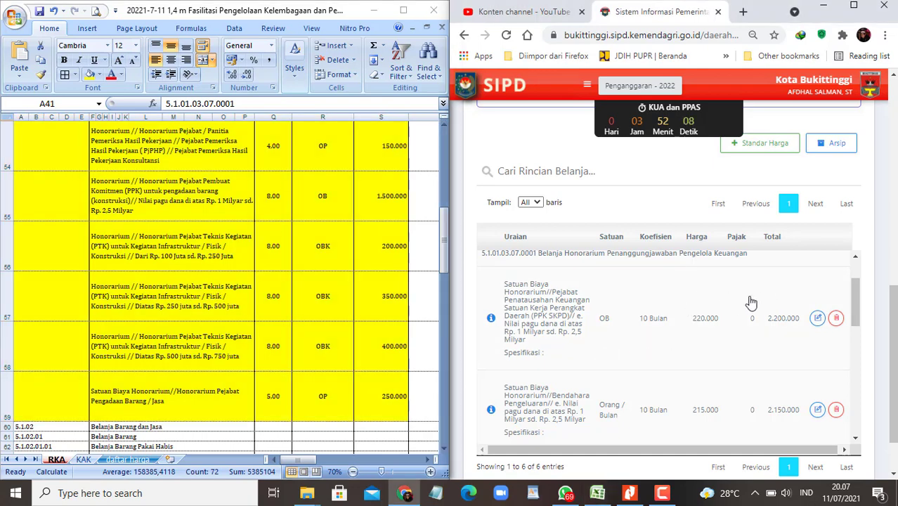
scroll(712, 318, "down", 5)
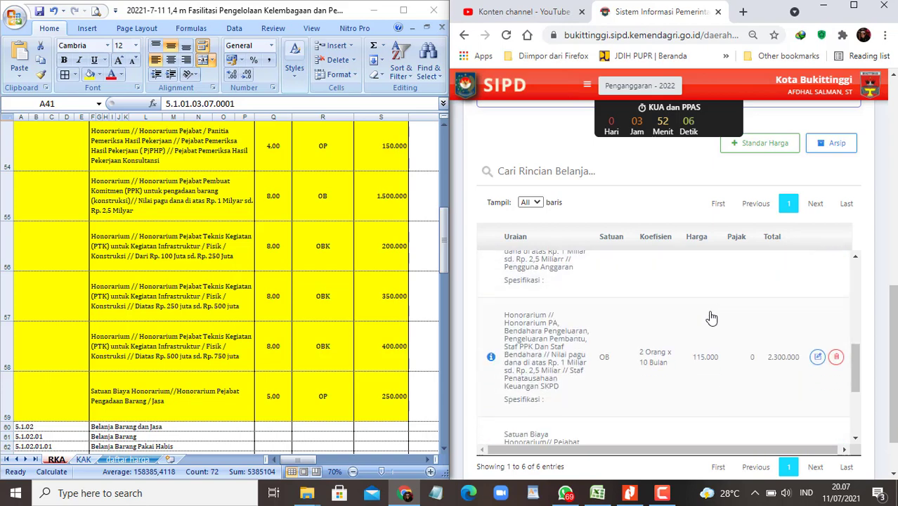
scroll(711, 318, "down", 3)
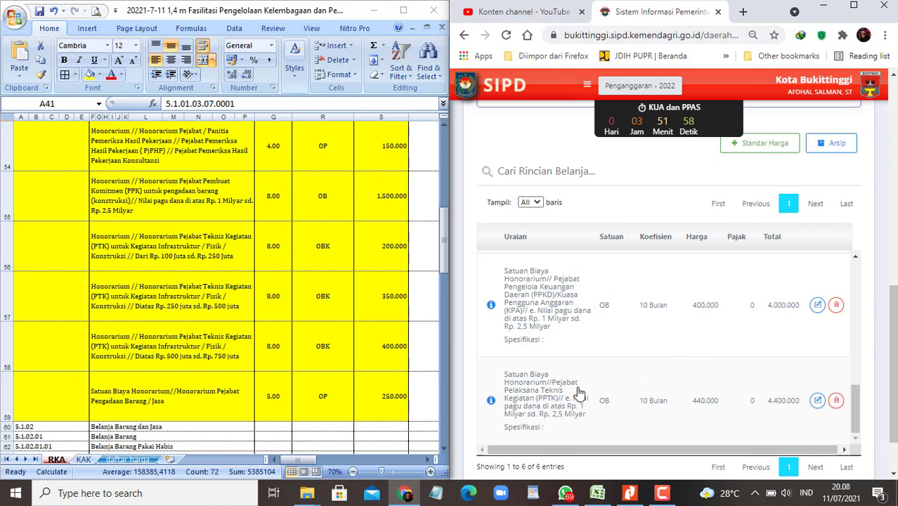
scroll(578, 394, "up", 2)
scroll(581, 392, "up", 2)
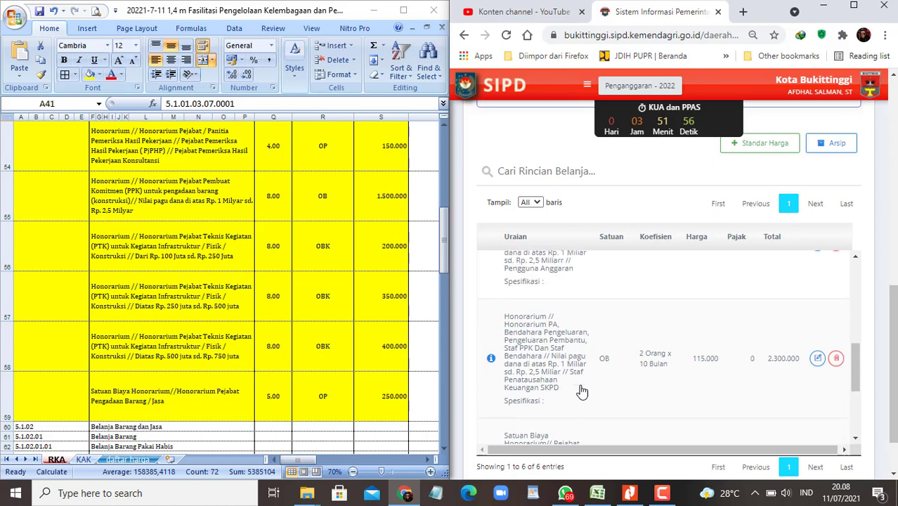
scroll(581, 392, "up", 4)
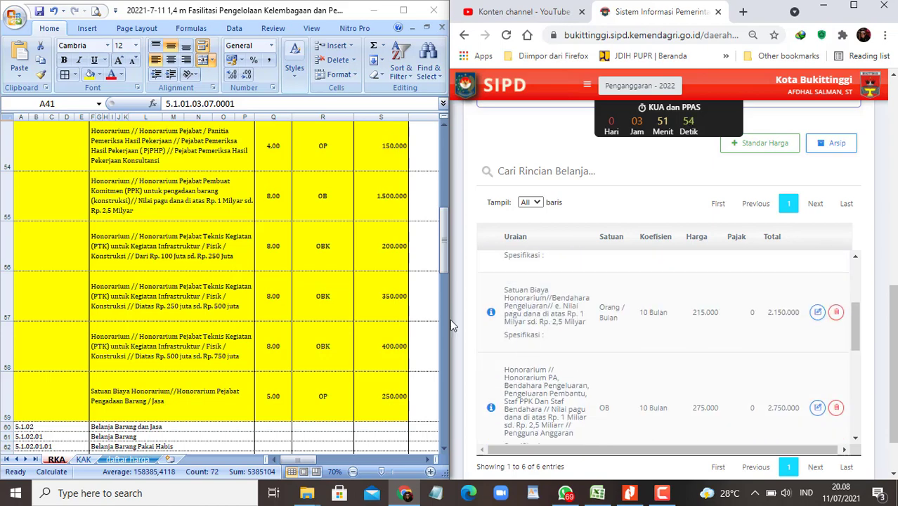
left_click(185, 312)
scroll(191, 312, "up", 3)
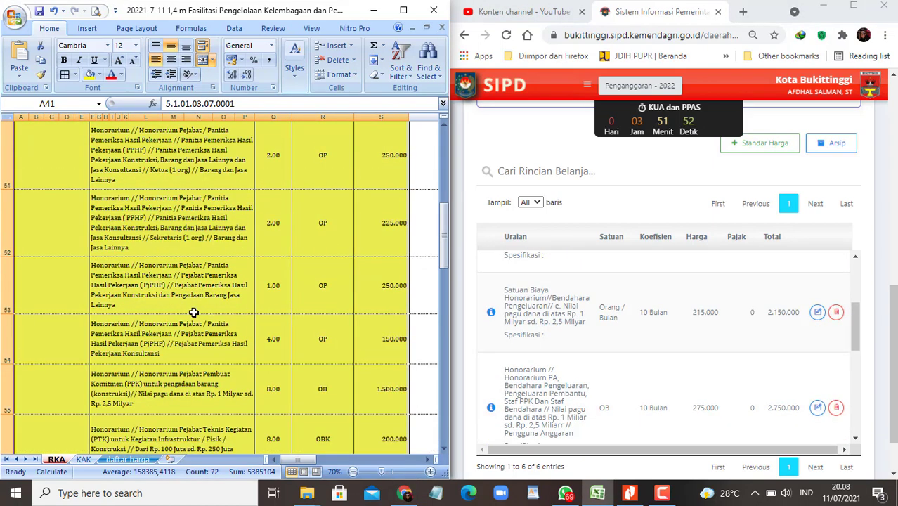
Step: Remove all fill colour from the whole RKA sheet
left_click(368, 278)
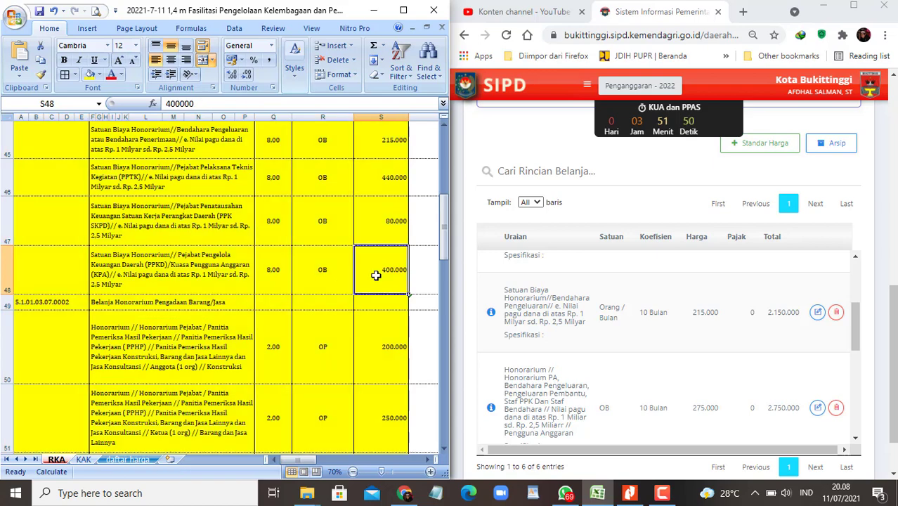
scroll(309, 288, "up", 3)
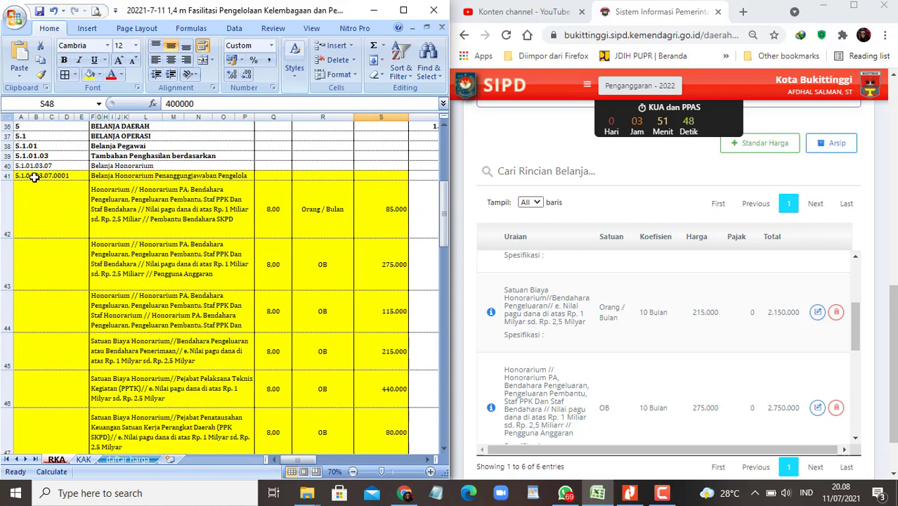
left_click(3, 118)
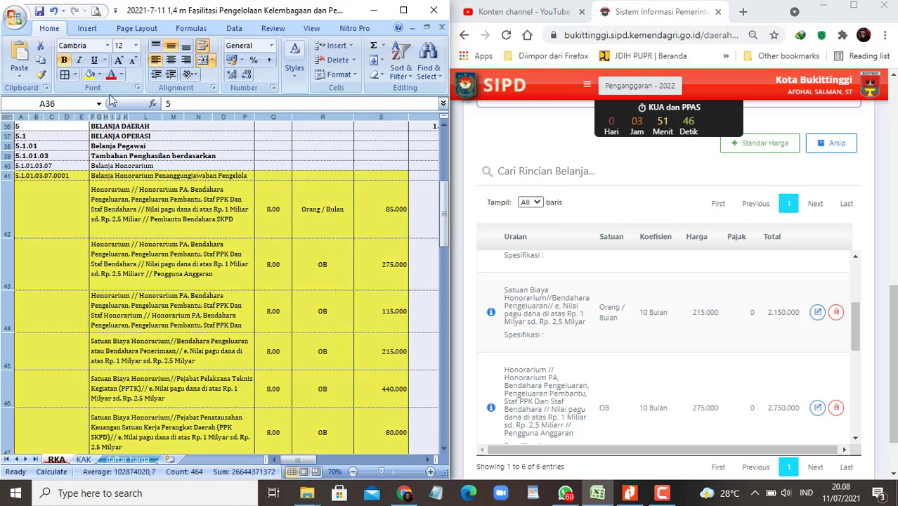
left_click(100, 75)
left_click(118, 188)
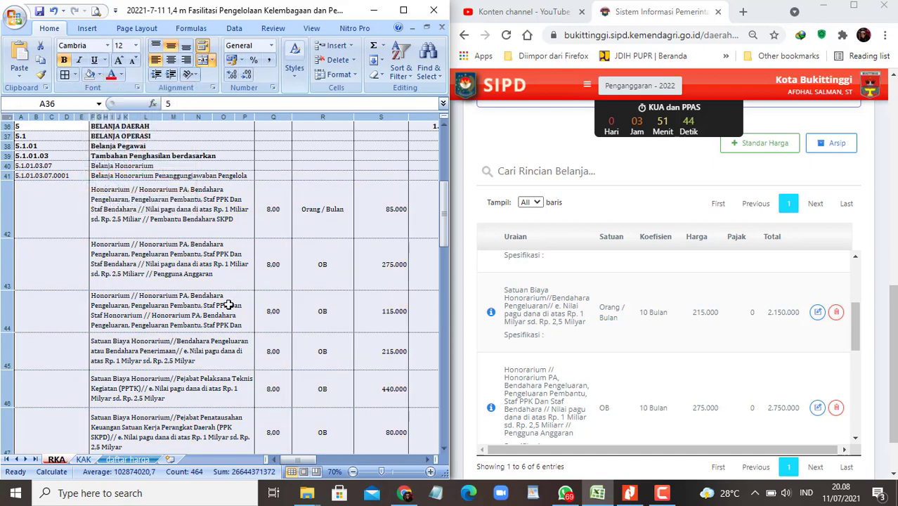
left_click(230, 303)
Step: Fill rows 41–48 (A41:T48) yellow
left_click(53, 176)
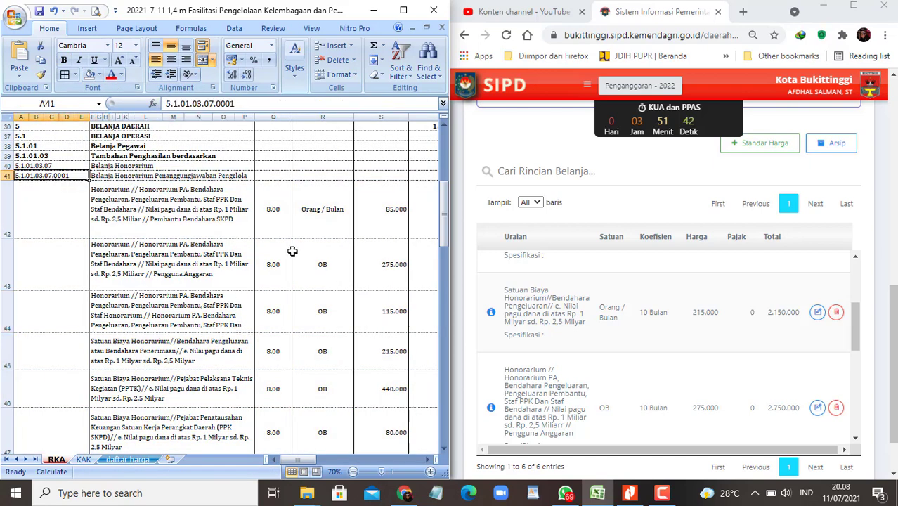
scroll(291, 250, "down", 1)
scroll(333, 245, "down", 1, "ctrl")
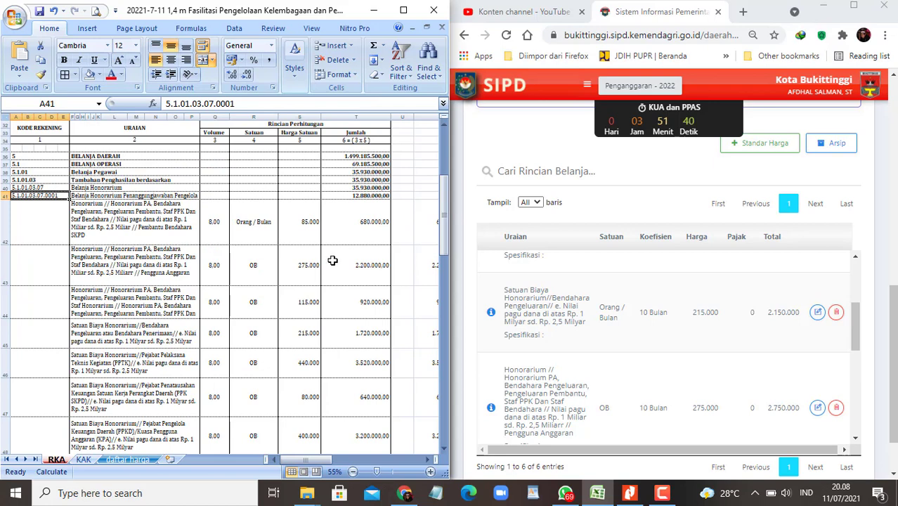
scroll(358, 302, "down", 2)
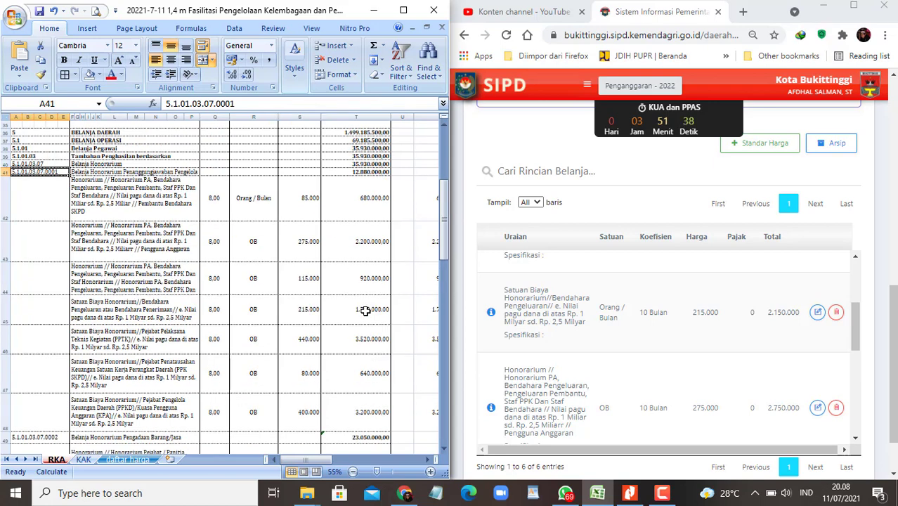
left_click(365, 384, "shift")
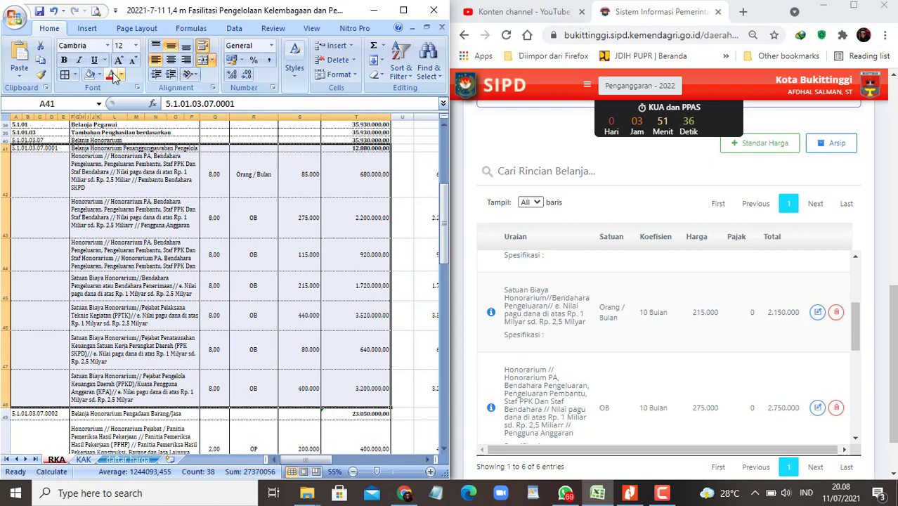
left_click(100, 75)
left_click(121, 173)
left_click(223, 350)
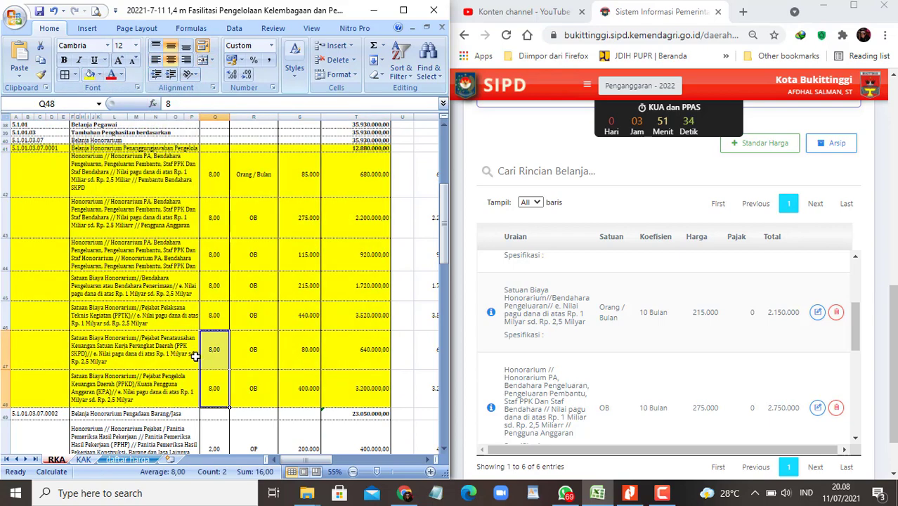
Step: Select the unshaded Belanja Honorarium Pengadaan Barang/Jasa heading in row 49 and scroll around it
scroll(226, 350, "down", 4)
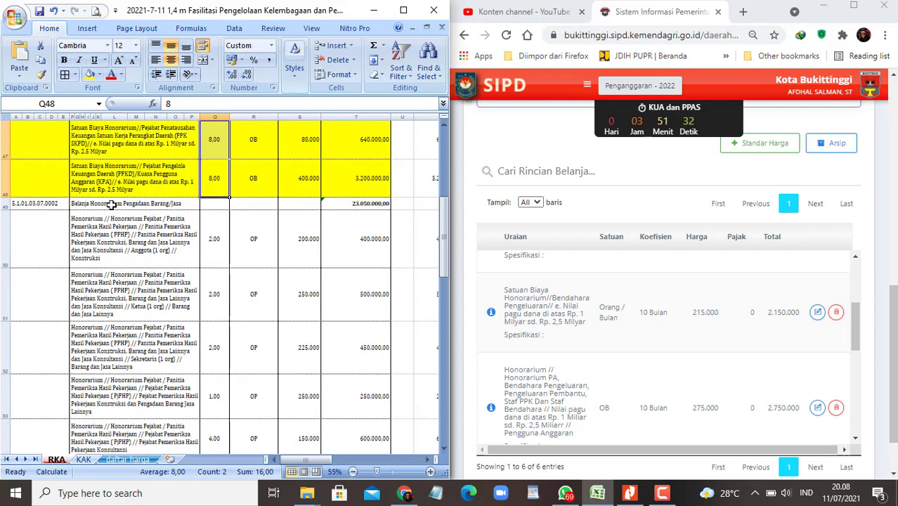
left_click(111, 203)
scroll(171, 268, "up", 1)
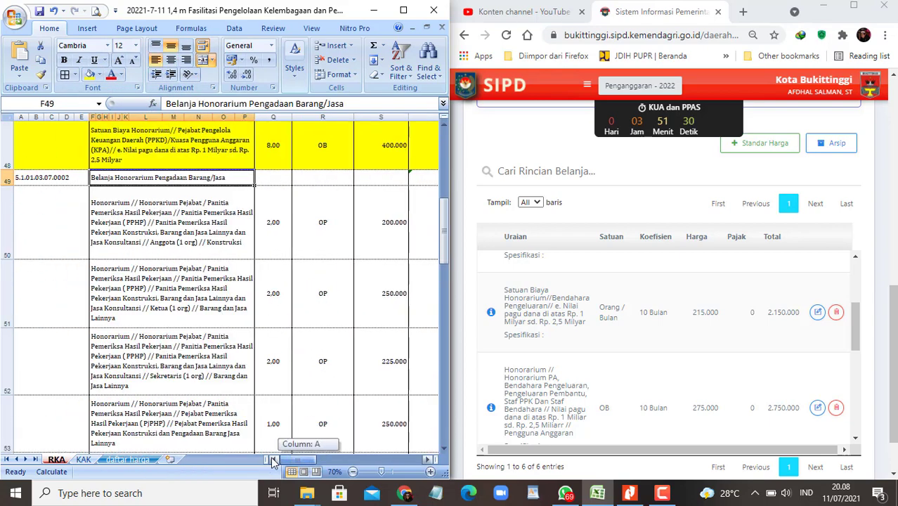
scroll(188, 347, "up", 1)
scroll(210, 340, "down", 1)
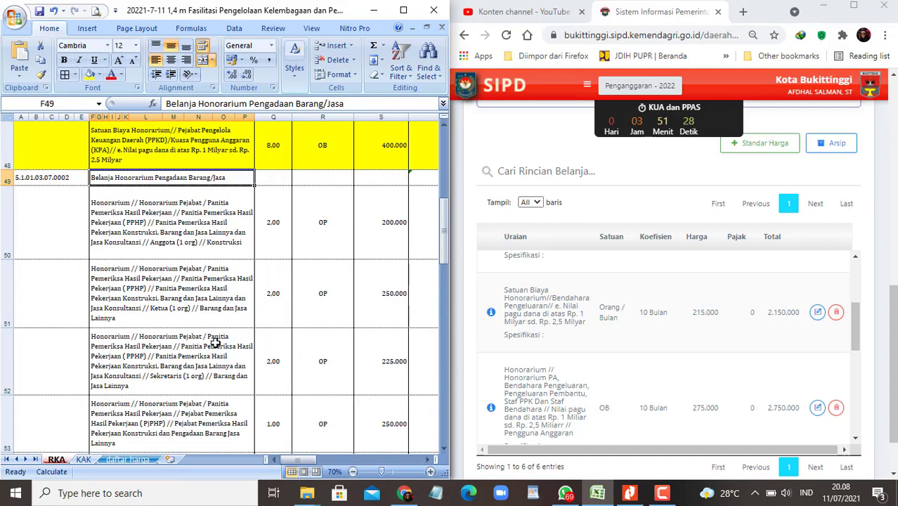
scroll(237, 355, "down", 10)
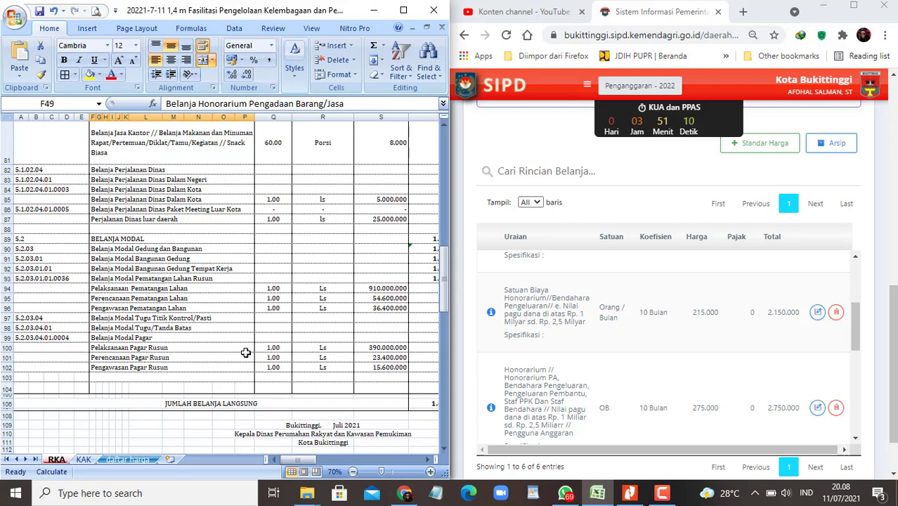
Step: Search WhatsApp for the Perkim staff member's chat and open it maximised
left_click(565, 493)
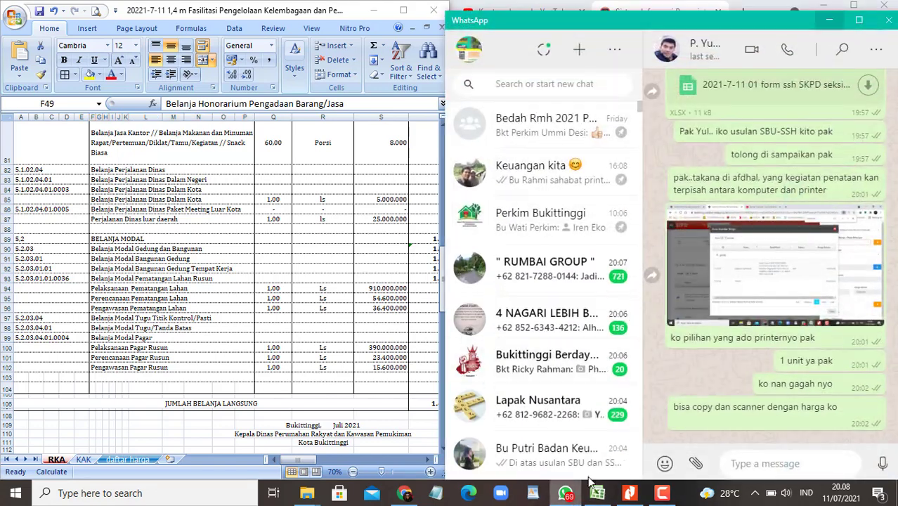
left_click(570, 86)
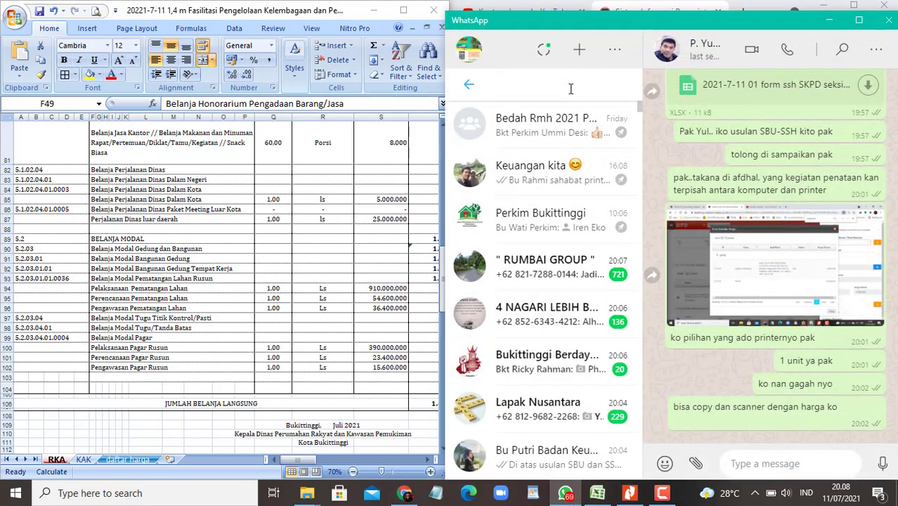
type("eni")
left_click(580, 166)
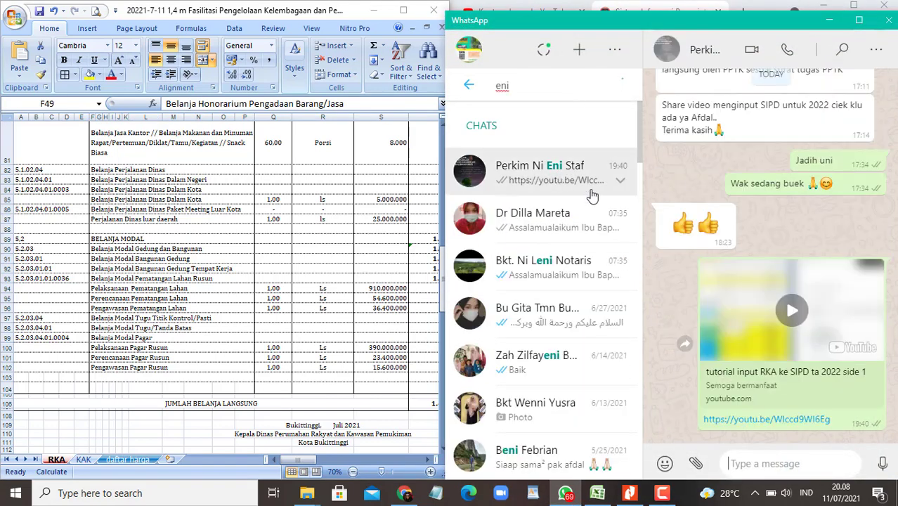
left_click(858, 20)
Step: Scroll to the shared regulation excerpt on direct procurement up to 200 juta
scroll(532, 295, "up", 5)
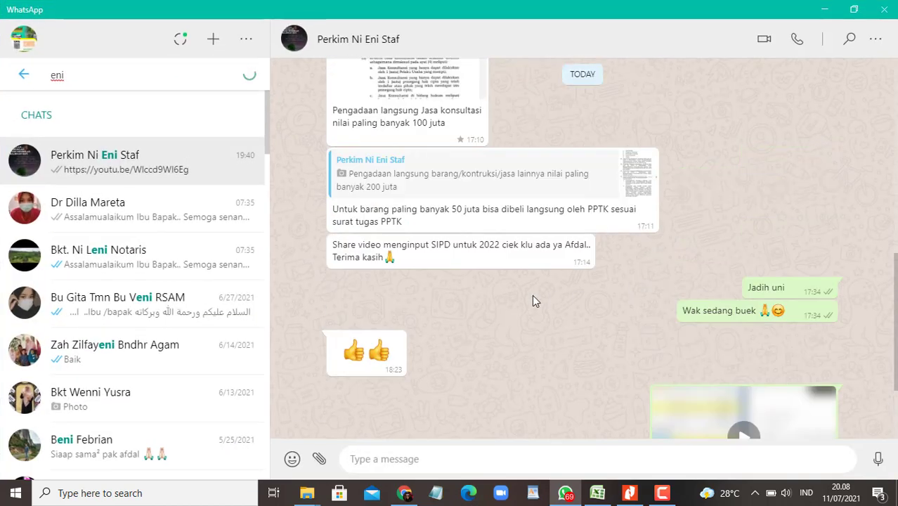
scroll(532, 295, "up", 8)
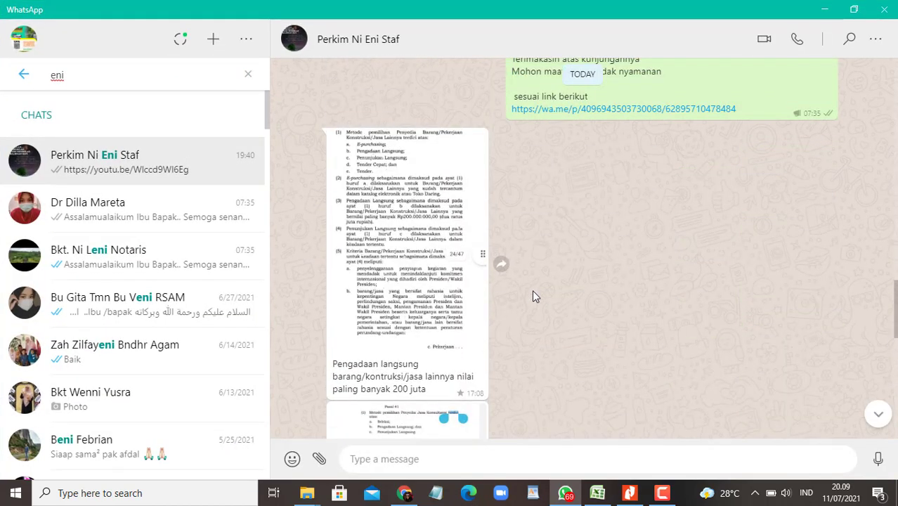
scroll(444, 310, "down", 2)
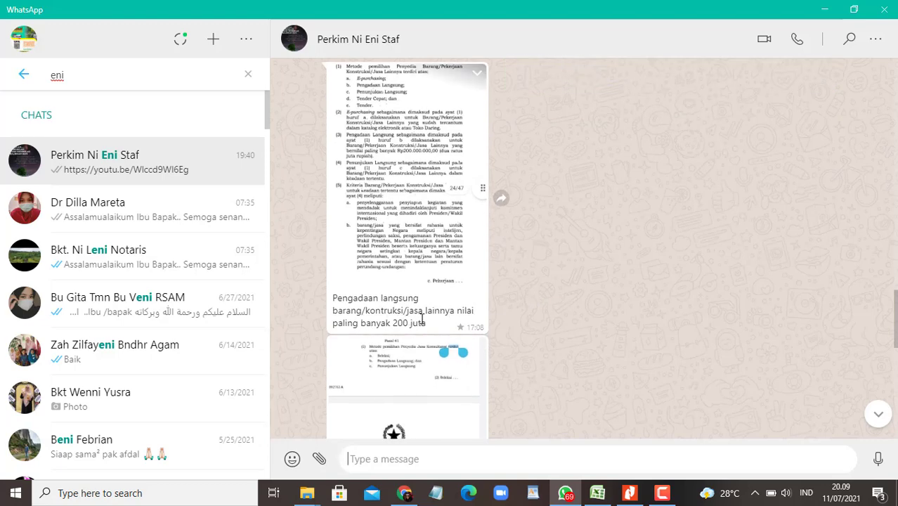
scroll(428, 323, "down", 4)
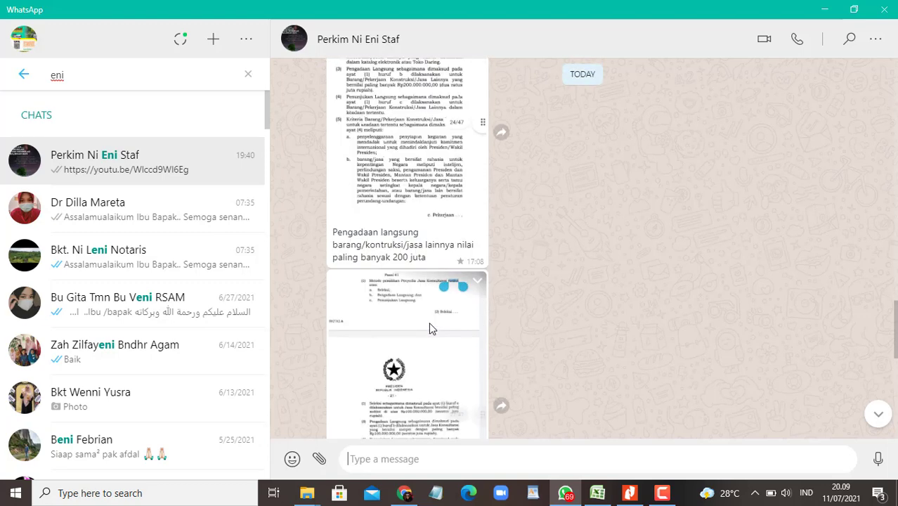
scroll(431, 329, "down", 2)
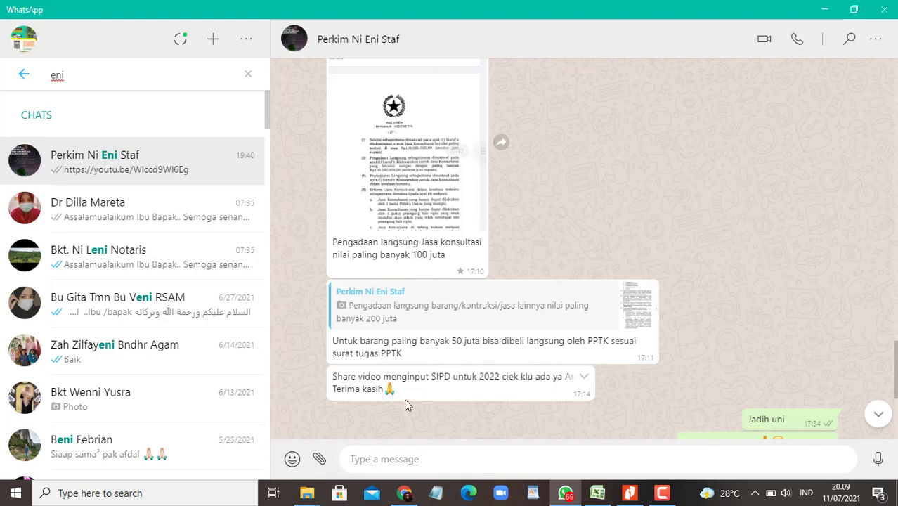
scroll(407, 386, "up", 6)
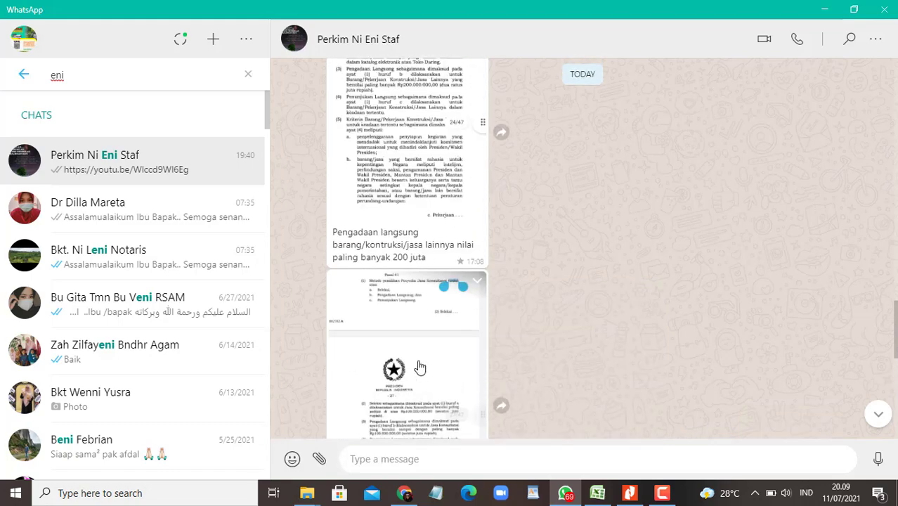
Step: Open the regulation page image and zoom in to read it
left_click(403, 215)
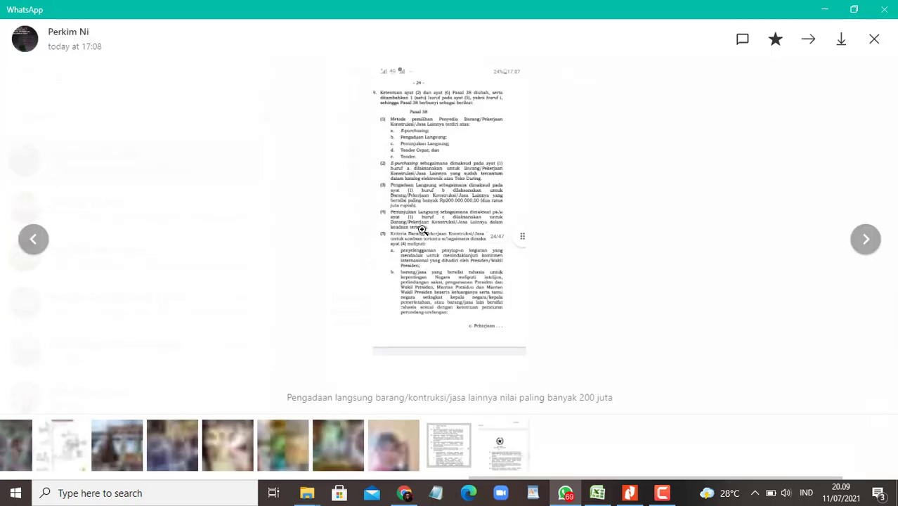
left_click(424, 233)
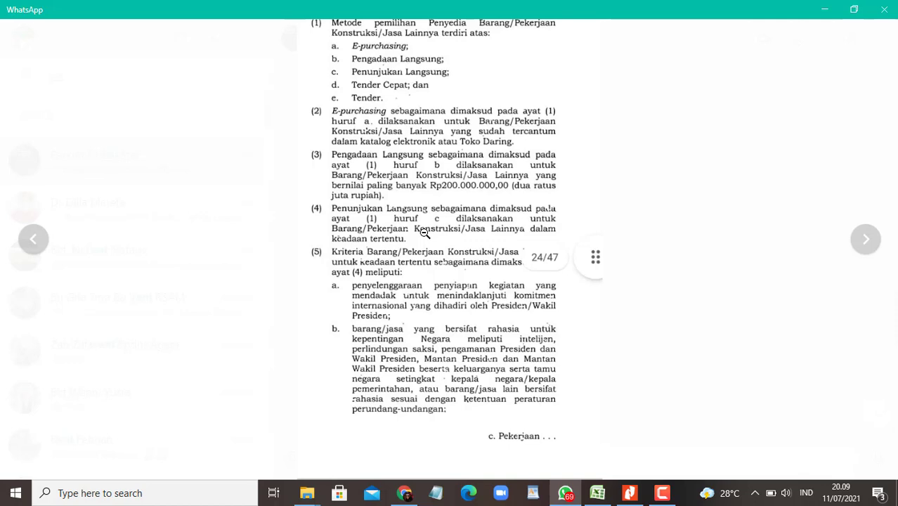
left_click(425, 233)
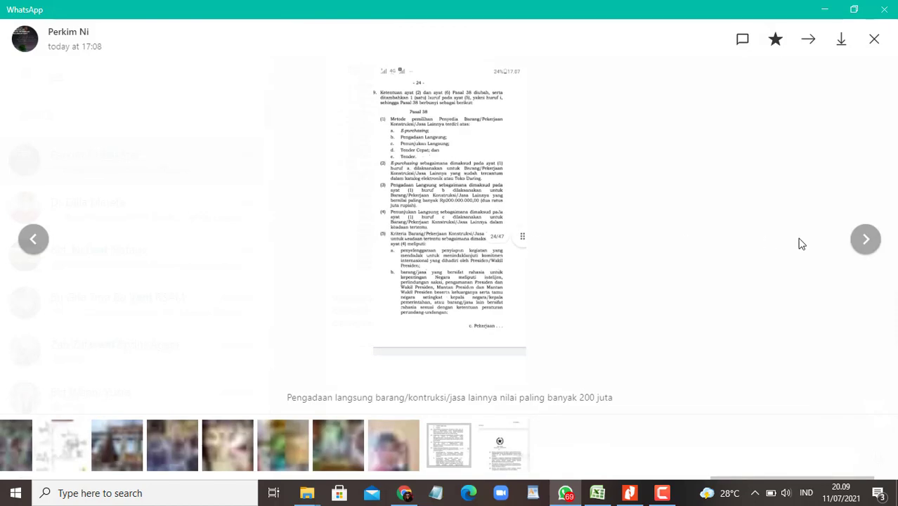
Step: Read the next image on consultancy procurement up to 100 juta, then return to Excel
left_click(871, 241)
left_click(451, 254)
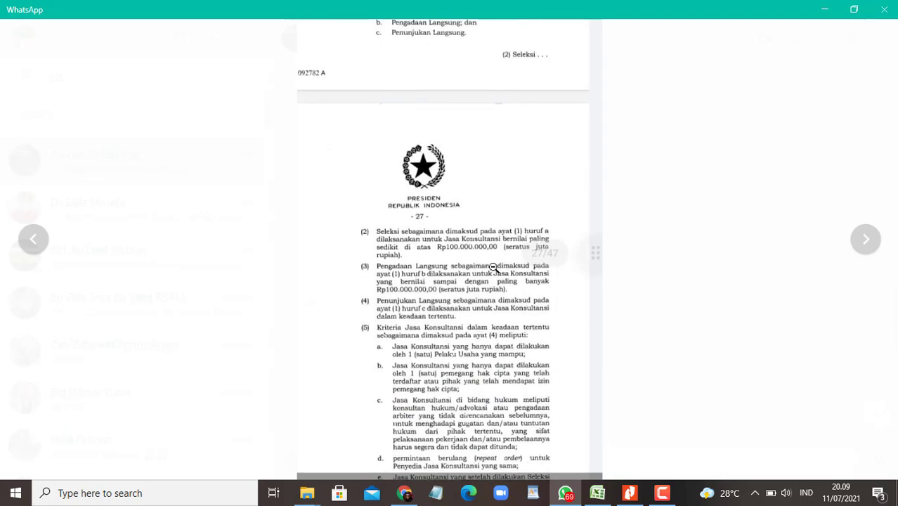
left_click(494, 267)
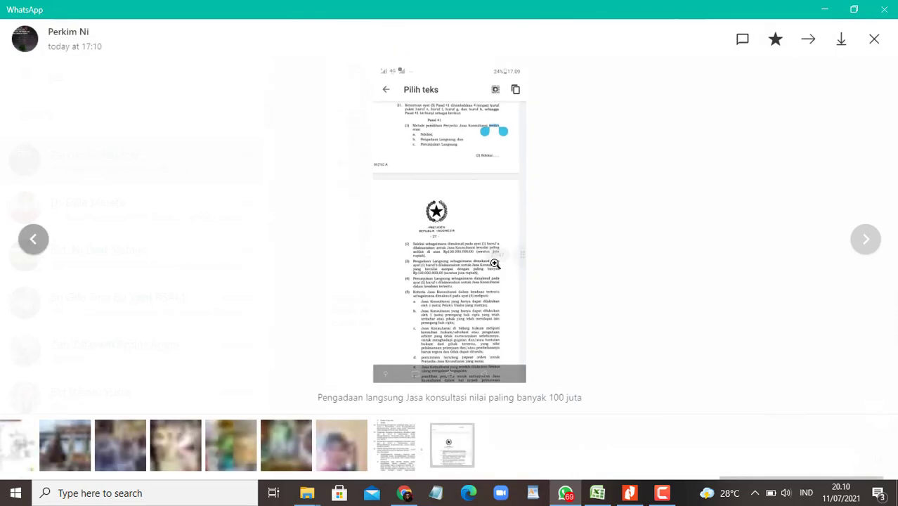
key("Escape")
left_click(597, 492)
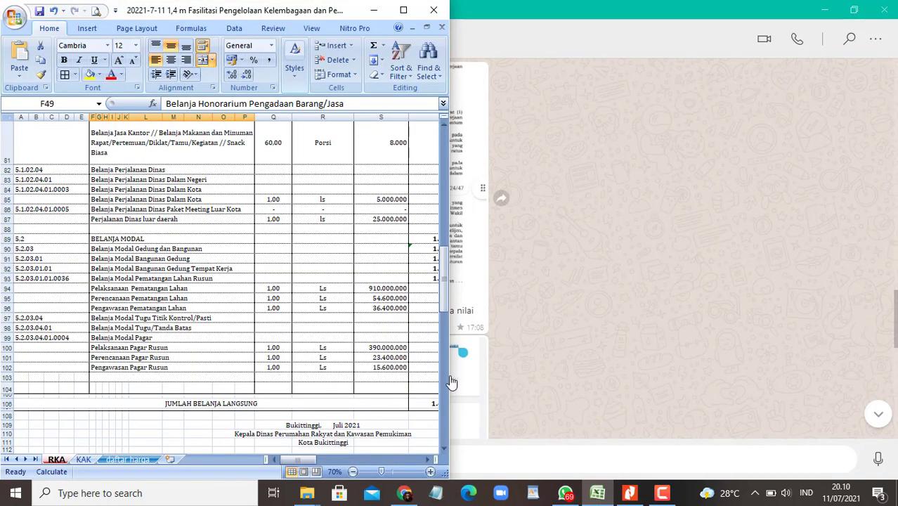
Step: Maximise Excel and enter 'tender' in U94 for the land clearing works
double_click(403, 14)
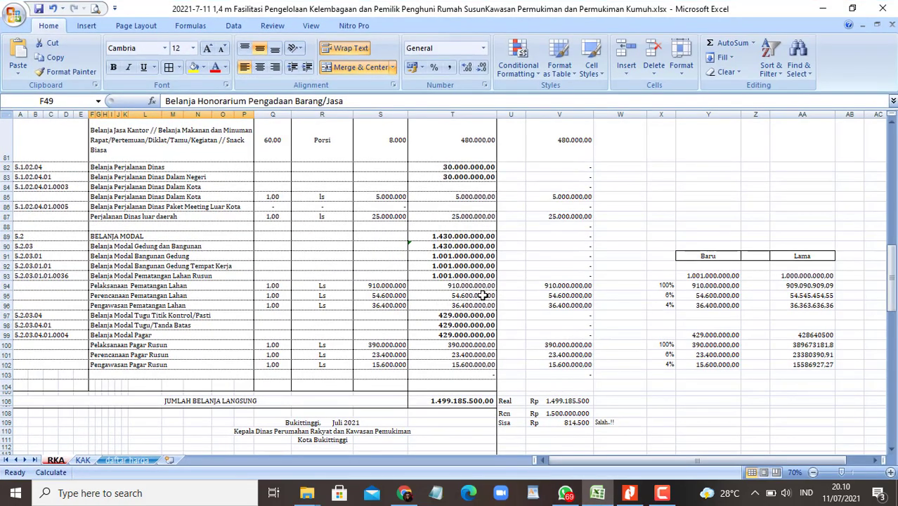
left_click(510, 285)
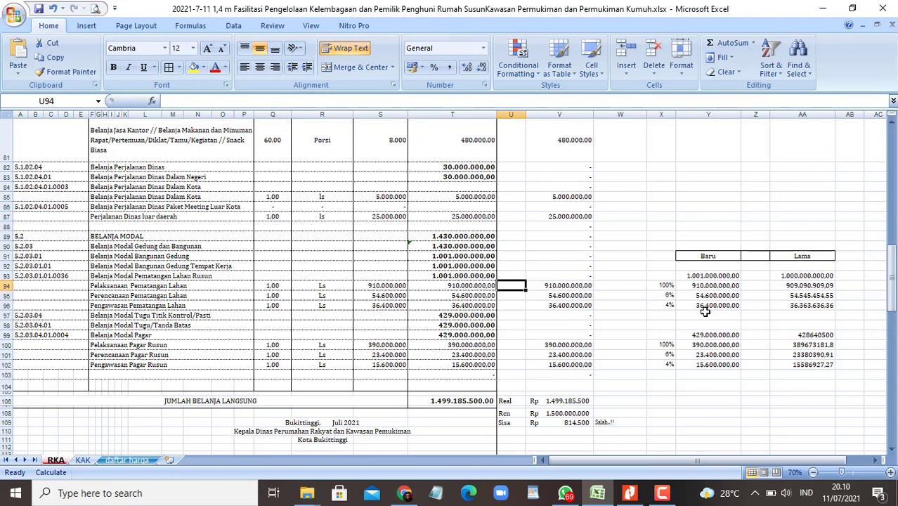
type("tender")
key("Return")
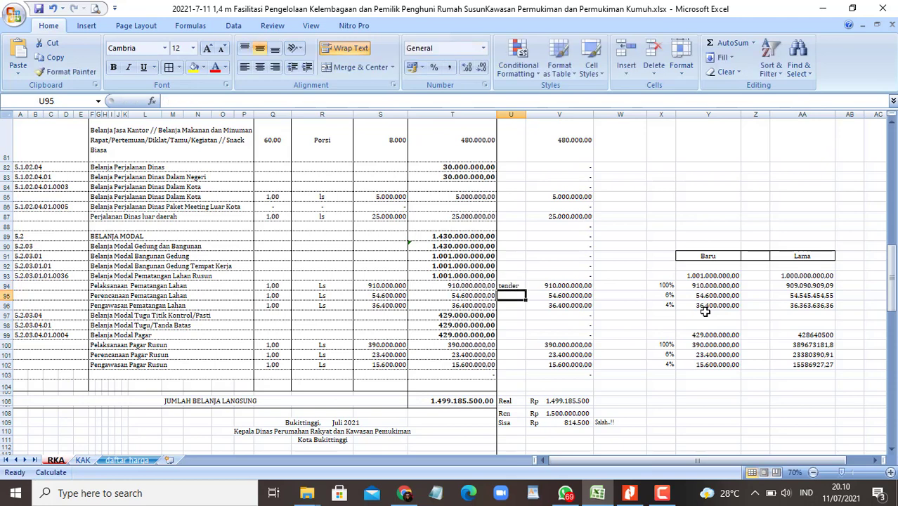
Step: After checking the WhatsApp rules, enter 'PL' in U95 and U96
key("alt+Tab")
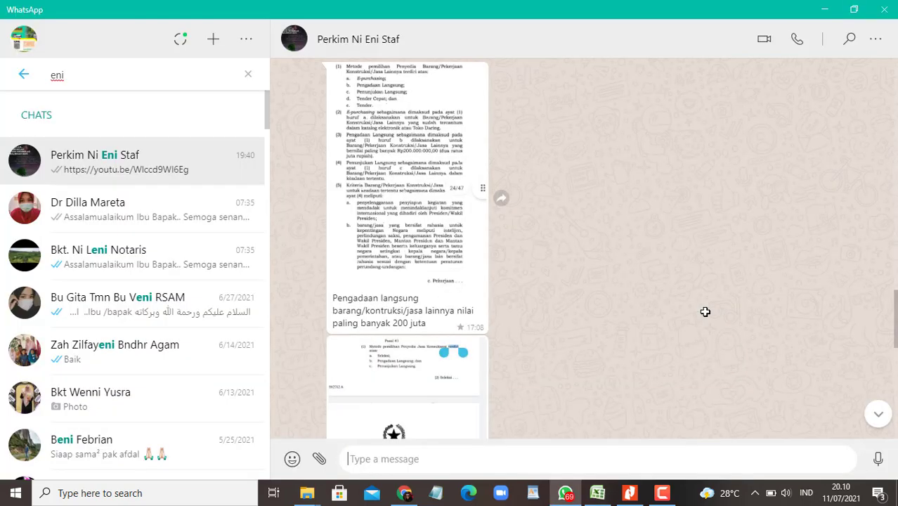
scroll(573, 305, "down", 3)
scroll(572, 306, "down", 1)
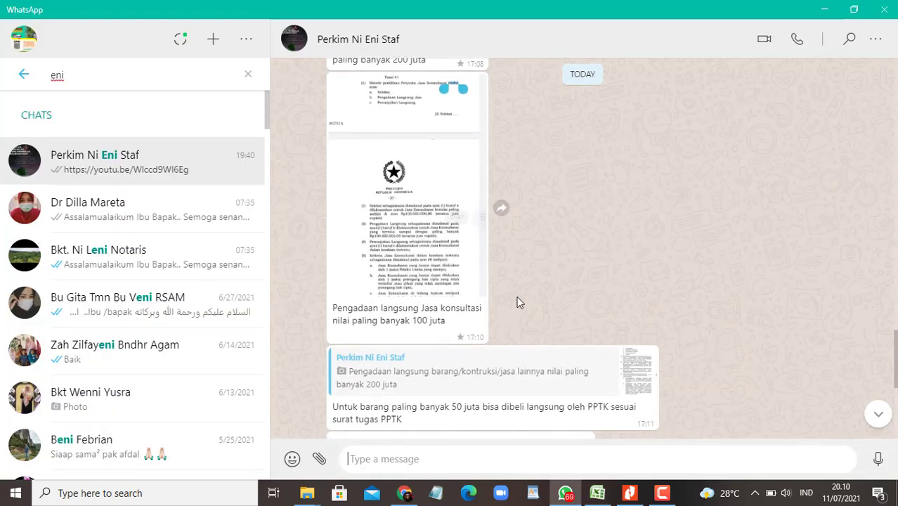
key("alt+Tab")
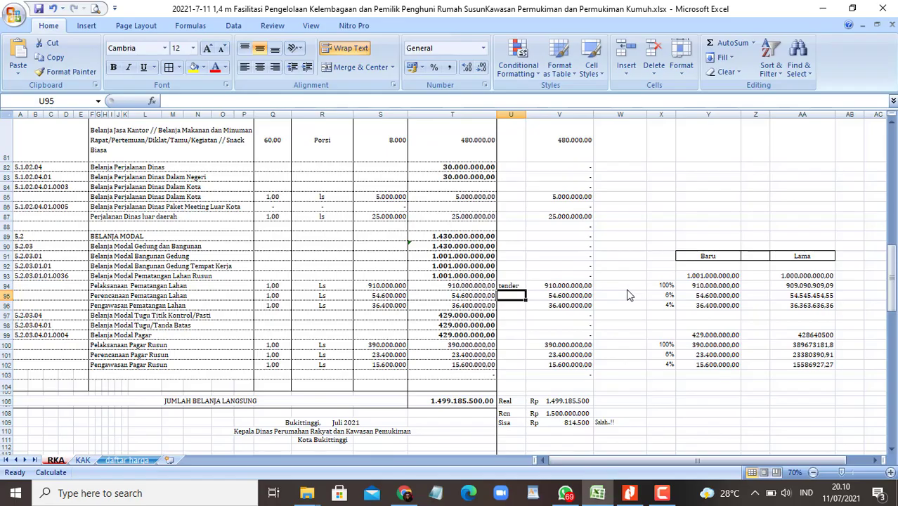
type("PL")
key("Return")
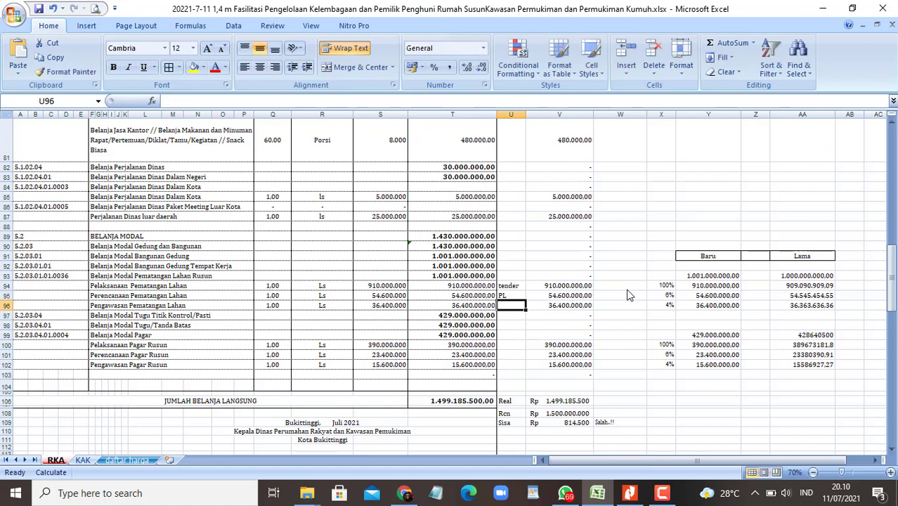
key("Up")
key("ctrl+c")
key("Down")
key("ctrl+v")
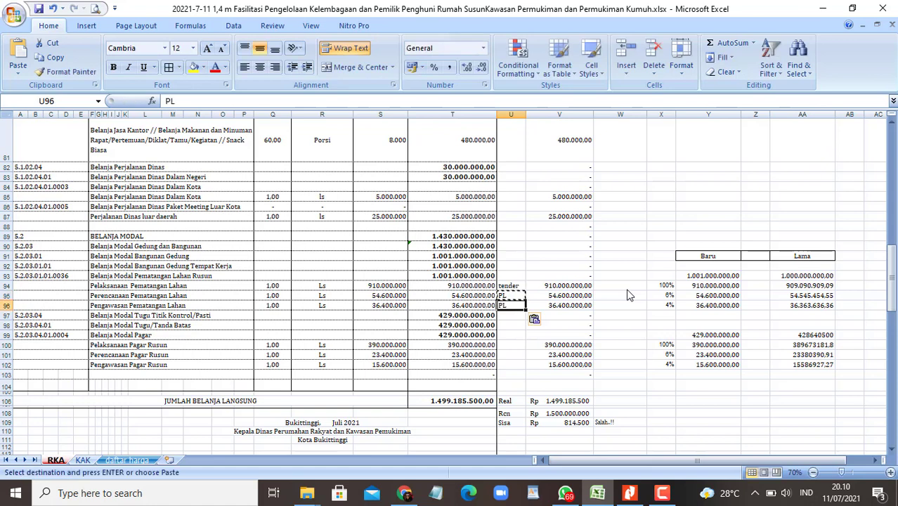
Step: Enter 'Tender' in U100 and 'PL' in U101–U102 for the fence works
key("Down")
key("Down")
key("Down")
key("Down")
key("Escape")
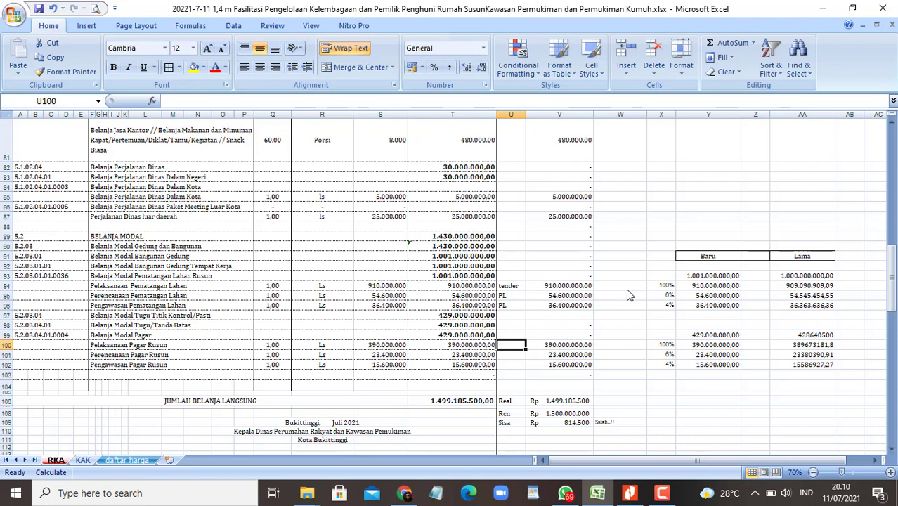
type("Tender")
key("Return")
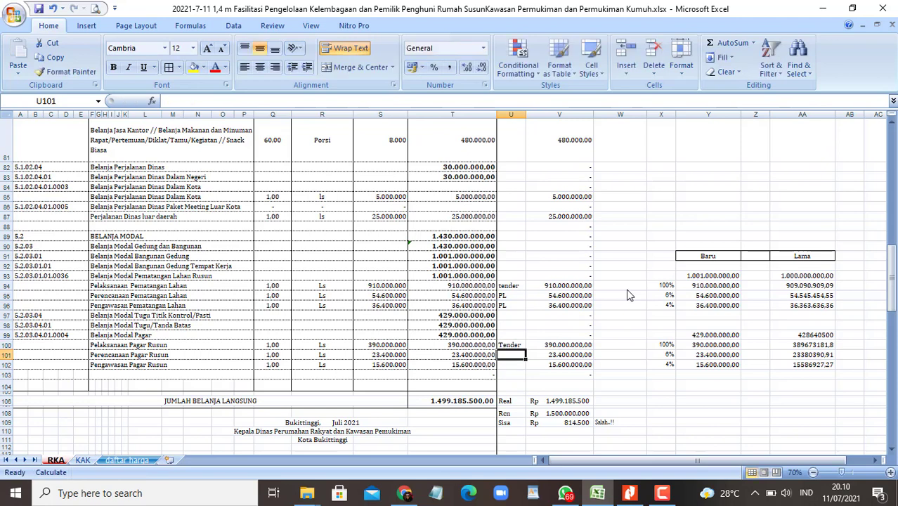
type("PL")
key("Return")
type("PL")
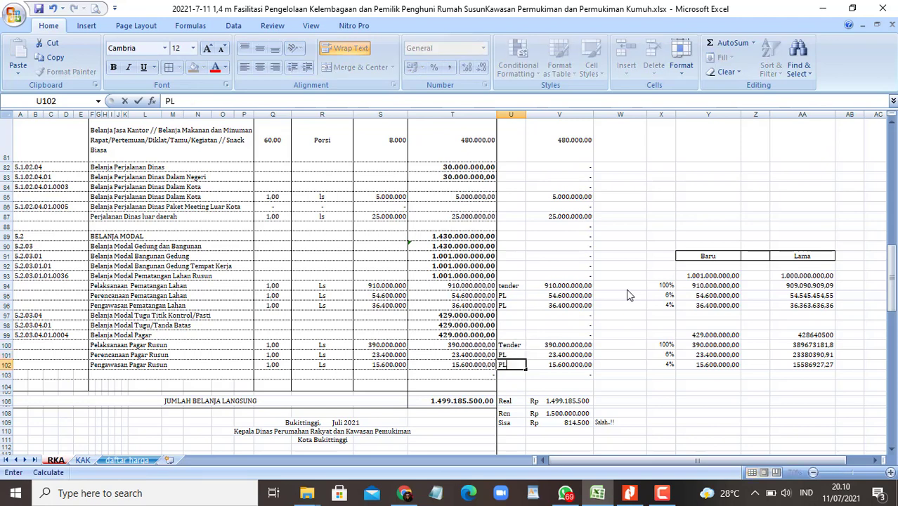
key("alt+Tab")
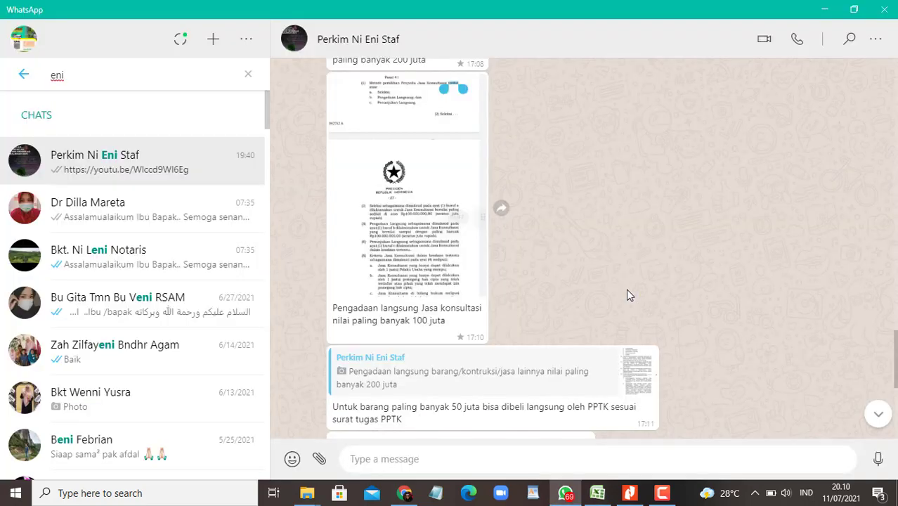
key("alt+Tab")
key("Up")
key("Up")
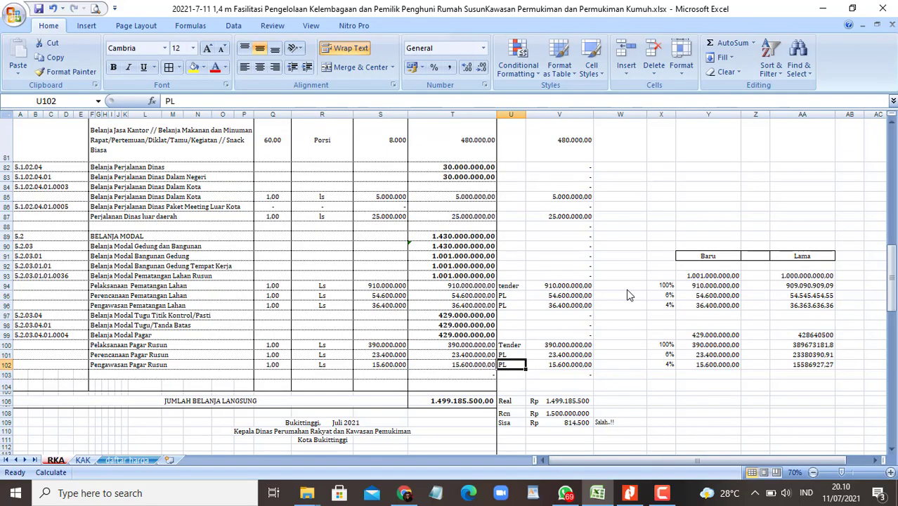
Step: Insert a new column V and fill PjPGd into V95, V96, V101 and V102
right_click(546, 113)
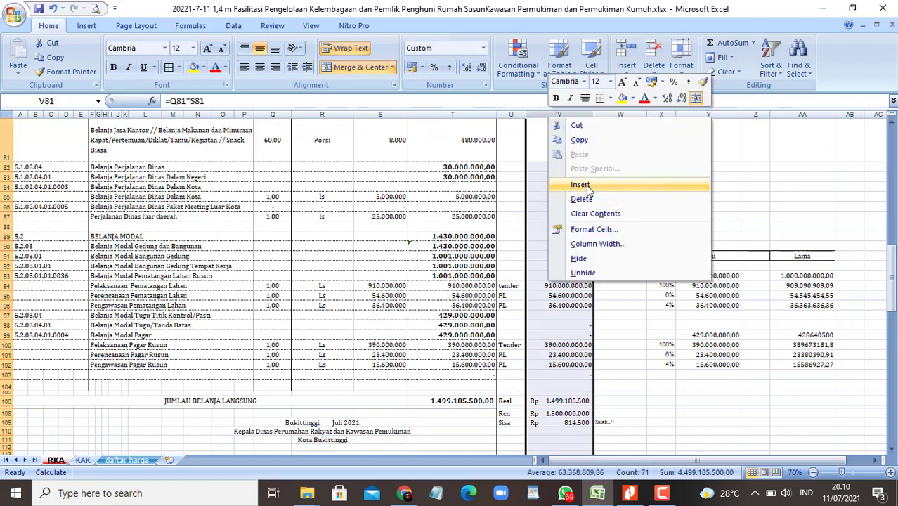
left_click(586, 184)
left_click(535, 286)
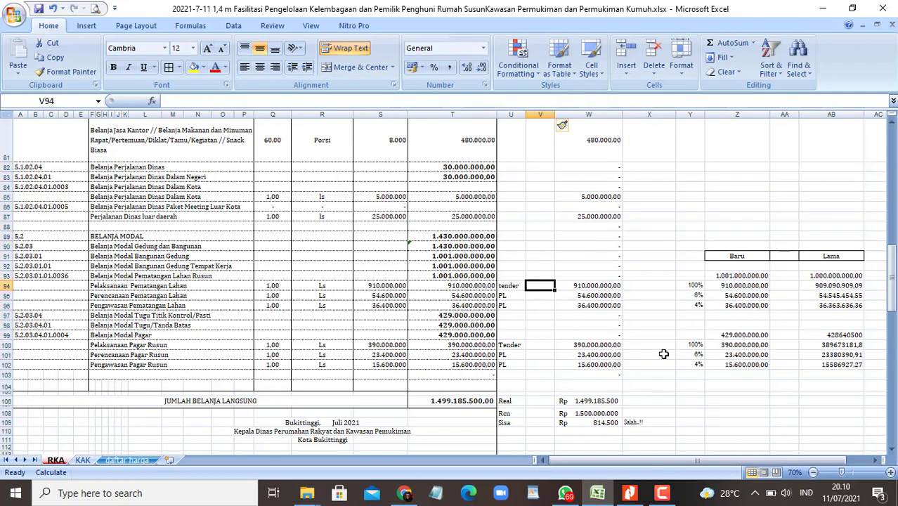
key("Down")
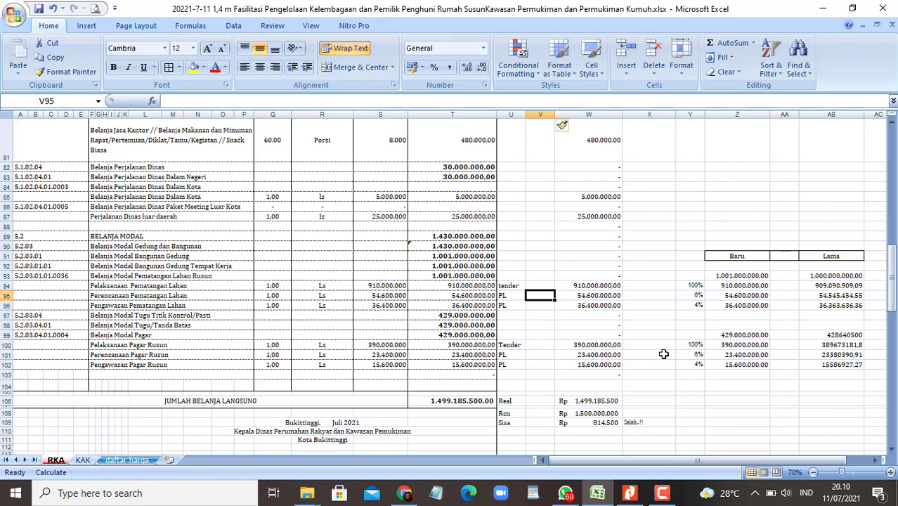
type("PP")
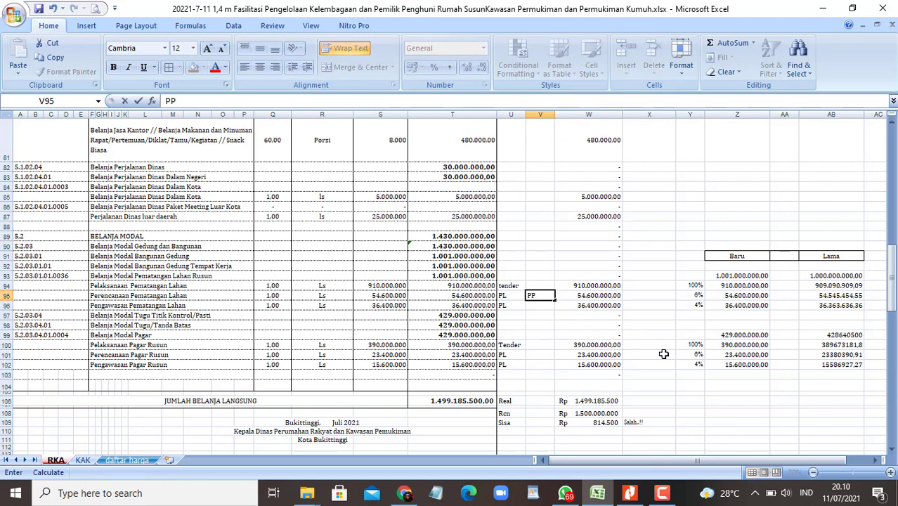
key("BackSpace")
type("jPGd")
key("Return")
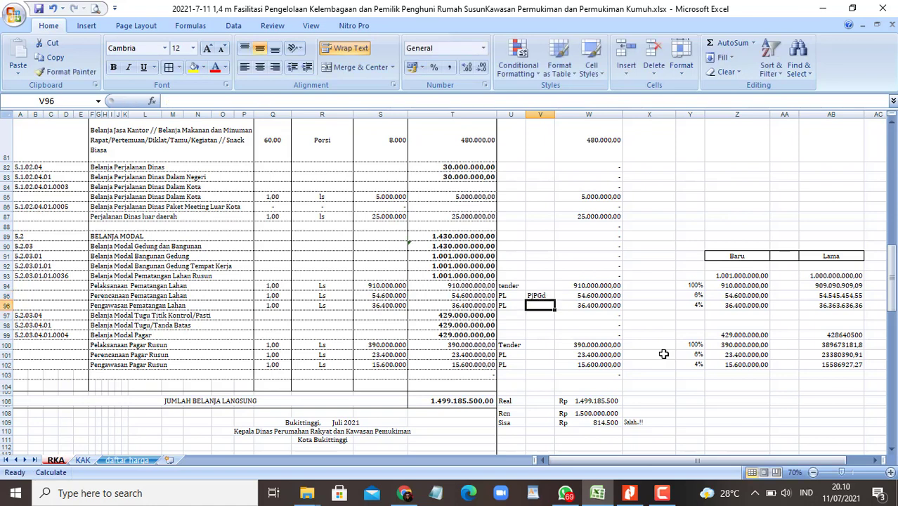
key("Up")
key("ctrl+c")
key("Down")
key("ctrl+v")
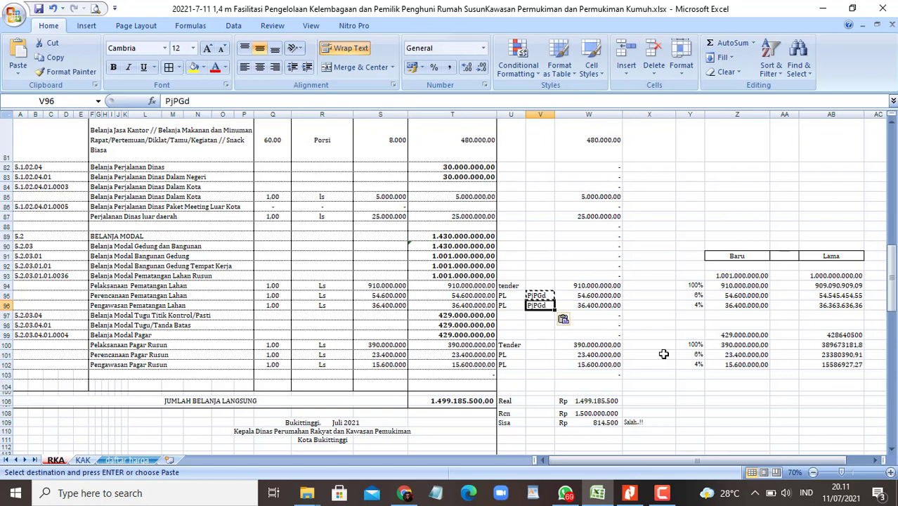
key("Down")
key("Down")
key("Down")
key("Down")
key("Down")
key("shift+Down")
key("ctrl+v")
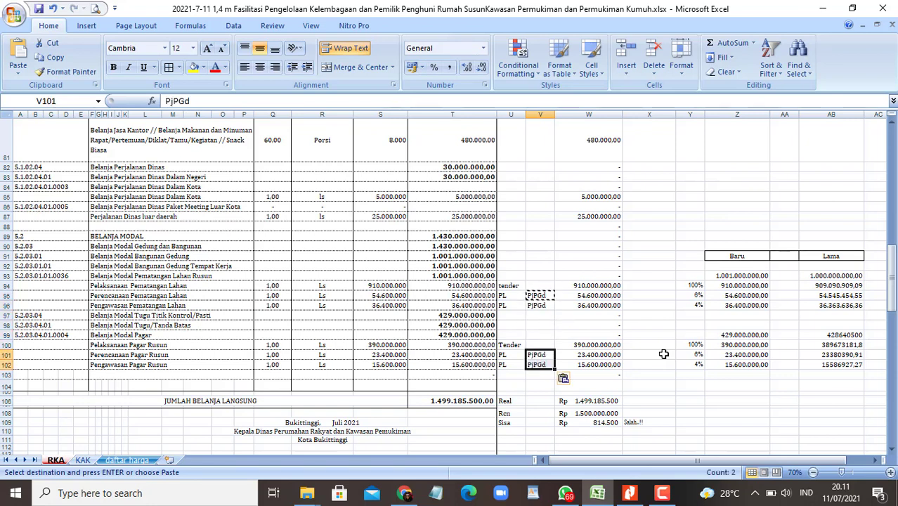
Step: Enter PPK in cells V94 and V100 for the two tendered works
key("Up")
key("Up")
key("Up")
key("Up")
key("Up")
key("Up")
key("Up")
type("PP")
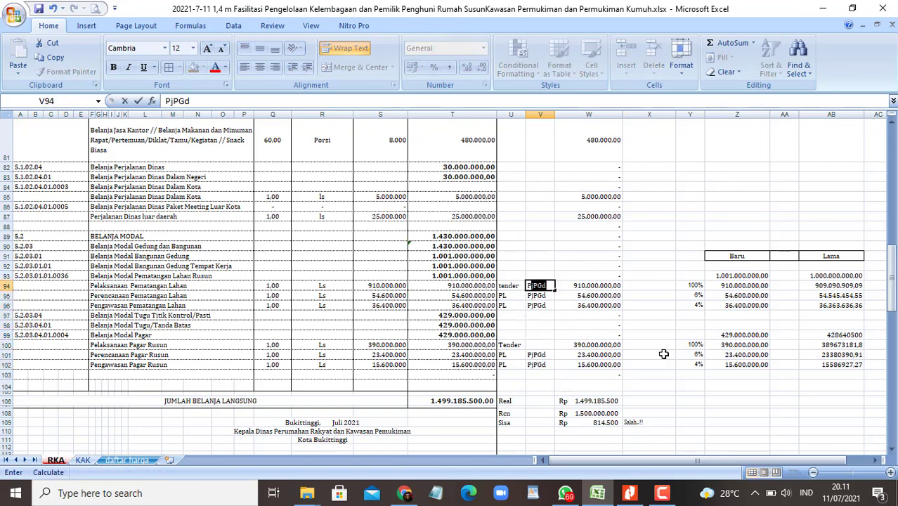
type("K")
key("Return")
key("Down")
key("Down")
key("Down")
key("Down")
key("Down")
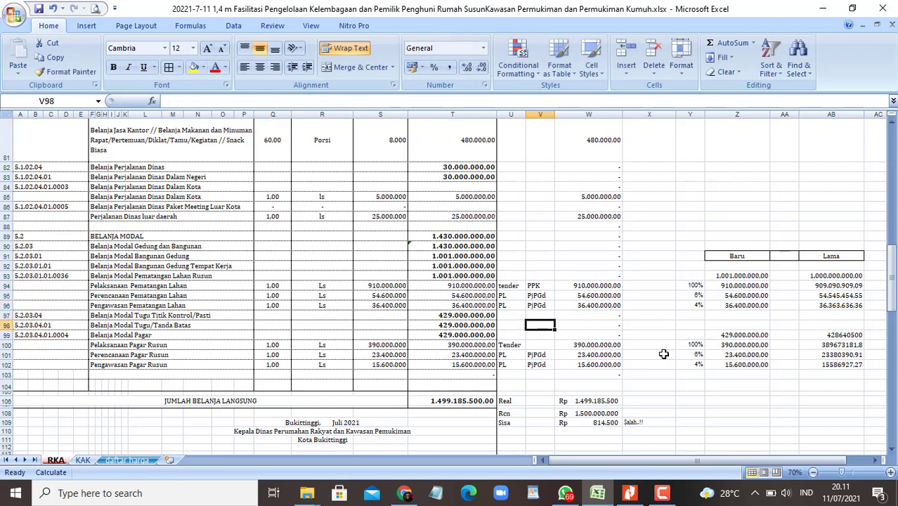
type("PPK")
key("Return")
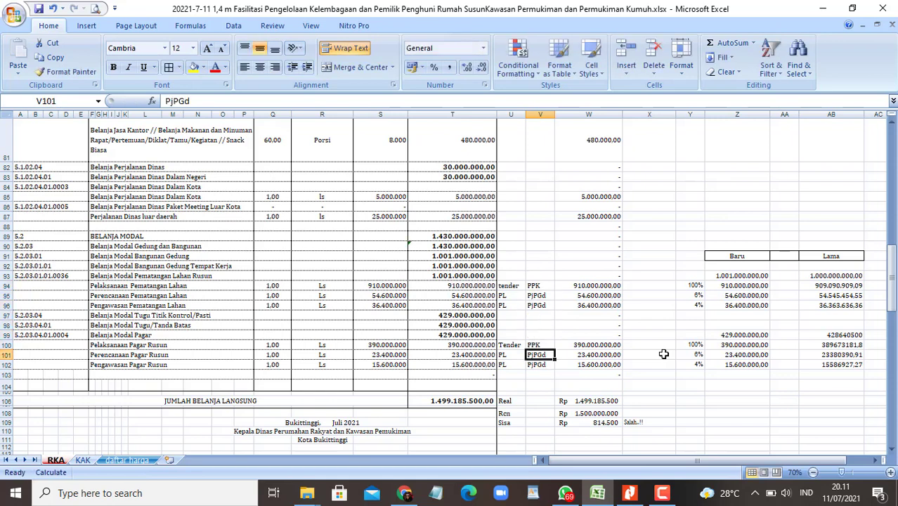
Step: Move down to the PPK honorarium description in F55 and snap Excel to the left half
scroll(393, 305, "up", 2)
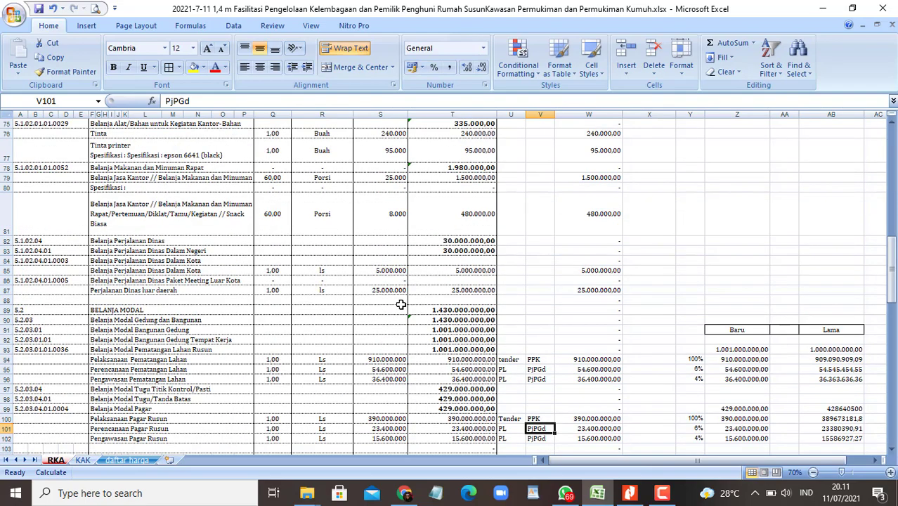
scroll(400, 304, "up", 10)
scroll(423, 298, "down", 2)
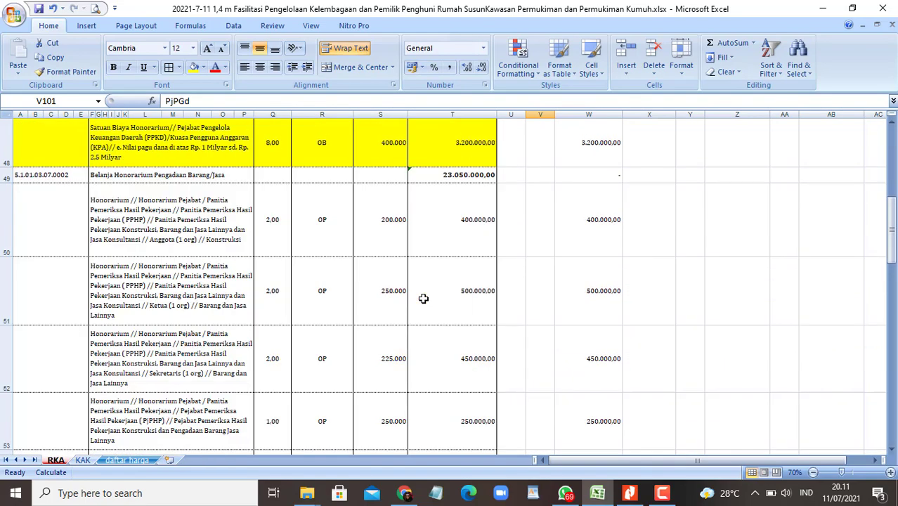
left_click(210, 201)
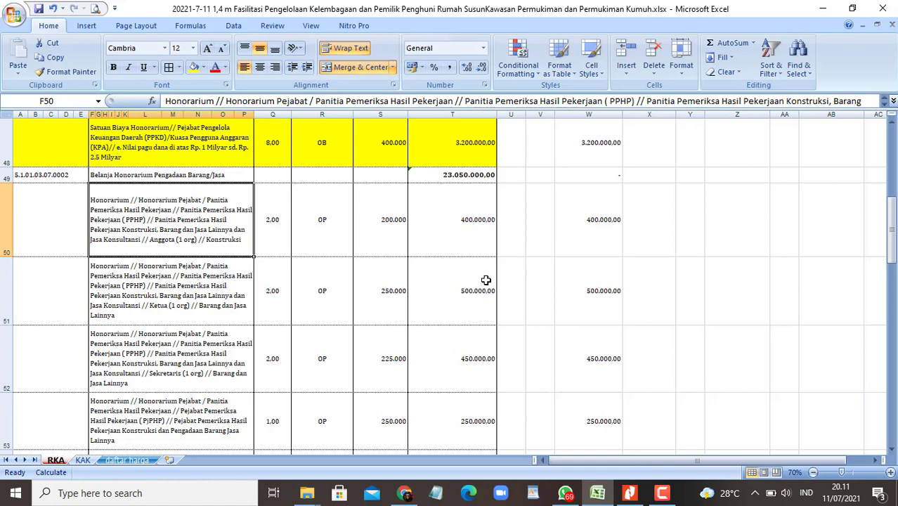
key("Down")
key("Down")
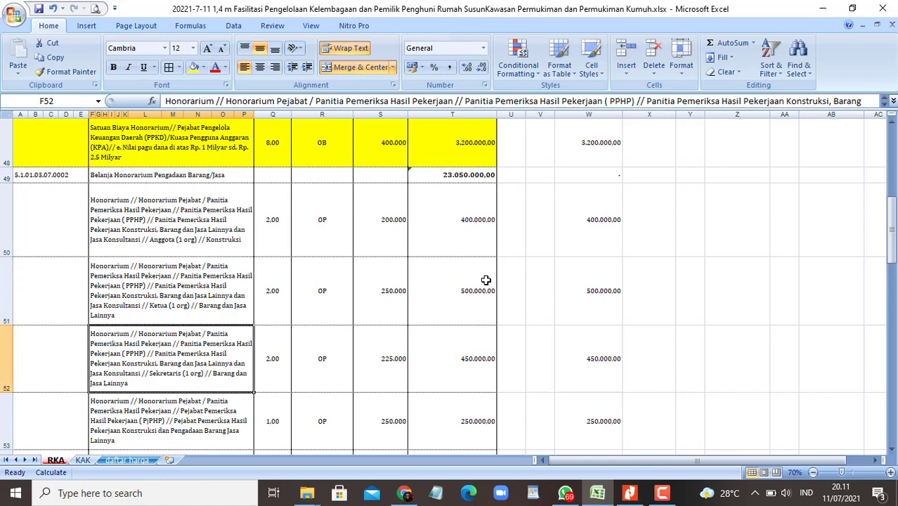
key("Down")
key("Down")
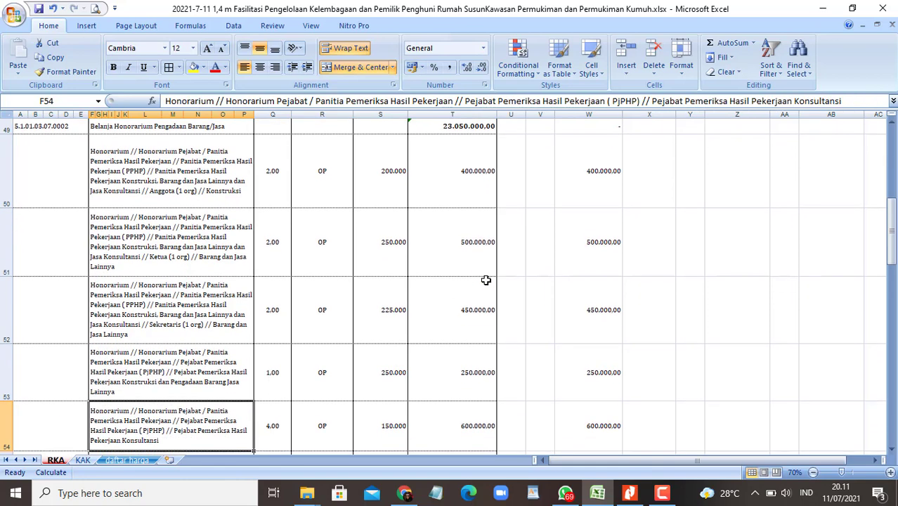
key("Down")
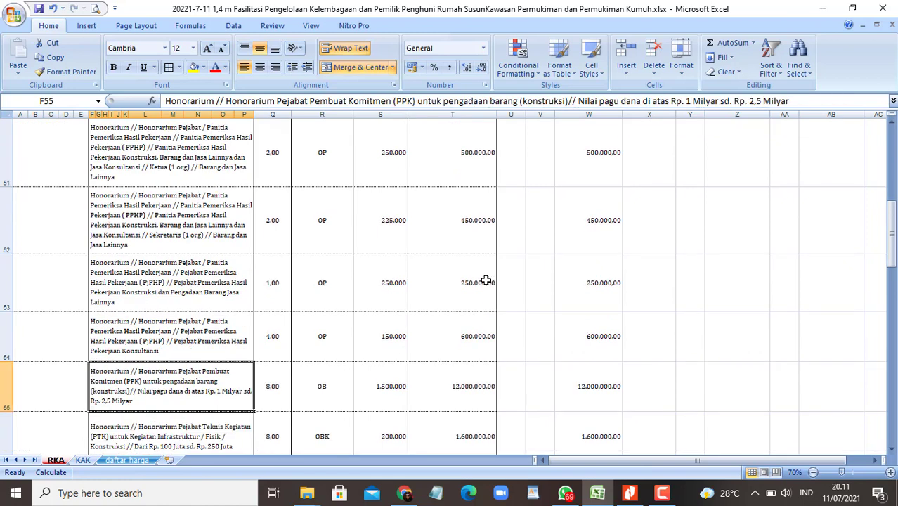
scroll(486, 281, "down", 1)
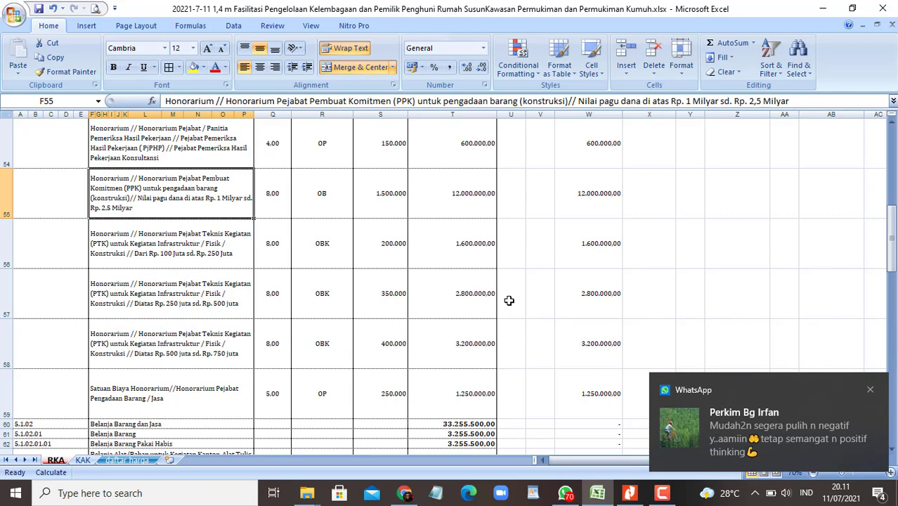
key("super+Left")
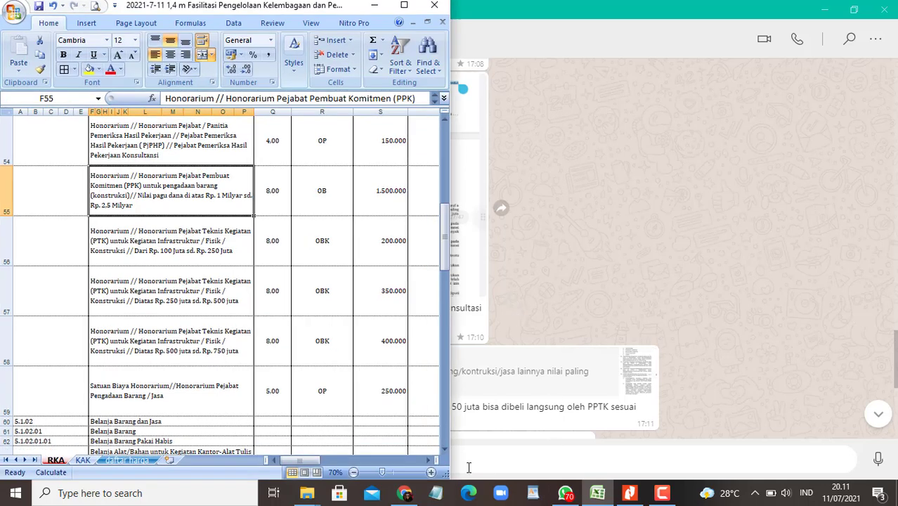
Step: Fill the PPK and first PTK description cells F55 and F56 yellow
mouse_move(415, 496)
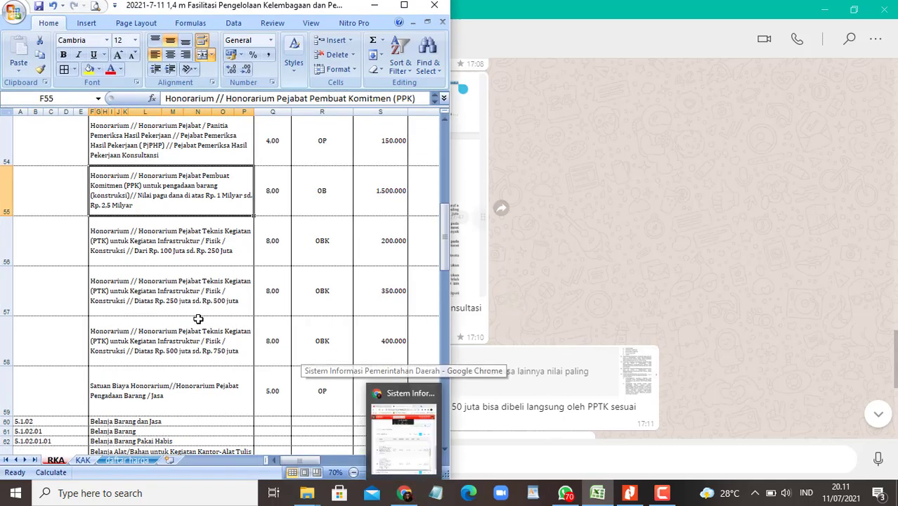
left_click(223, 310)
left_click(222, 181)
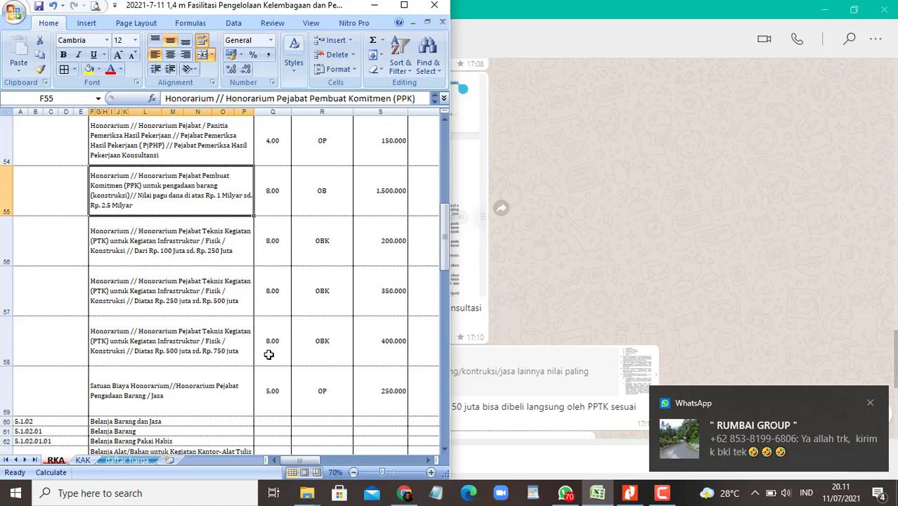
left_click(279, 390)
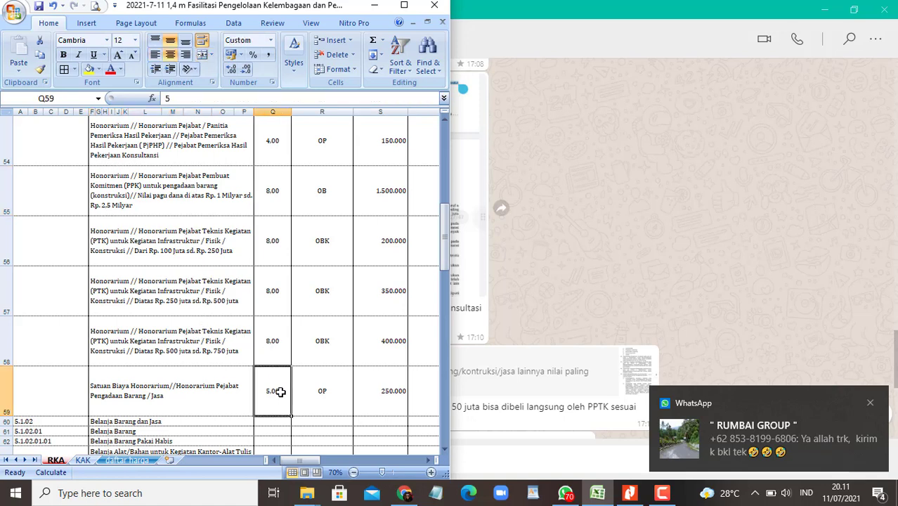
left_click(267, 194, "shift")
left_click(155, 172)
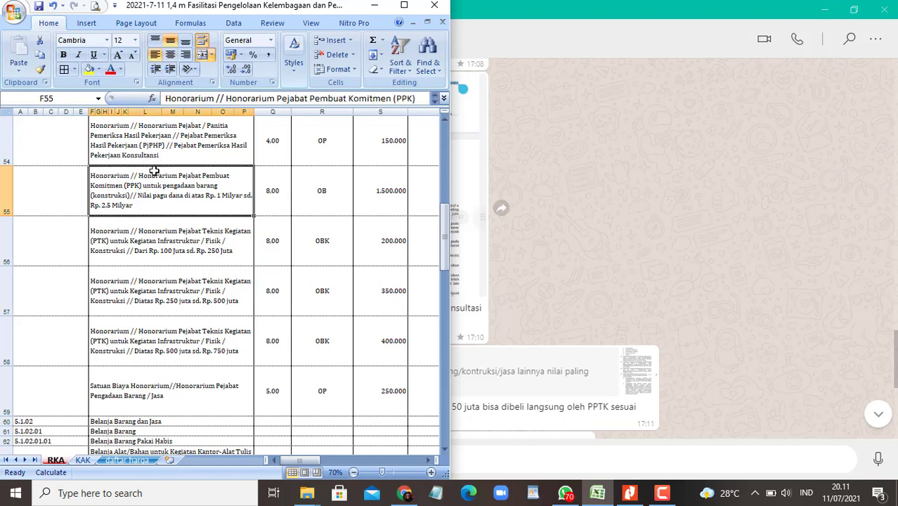
left_click(88, 69)
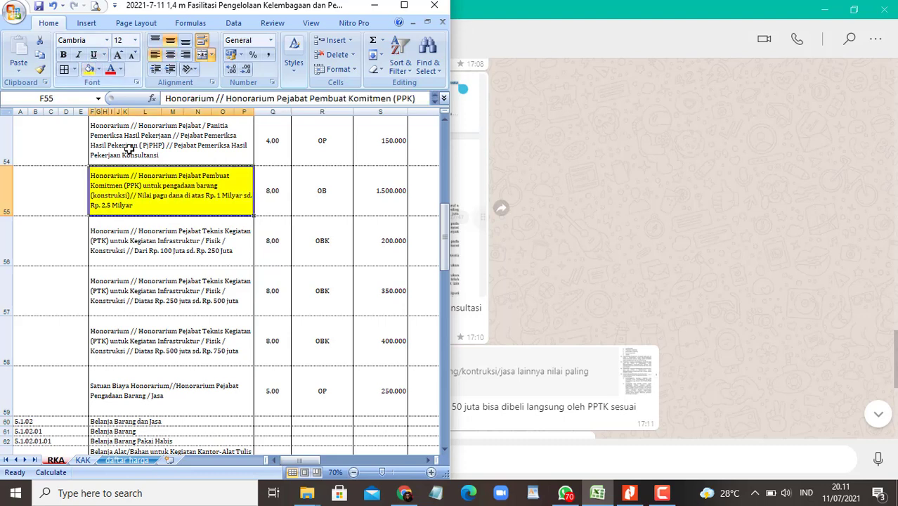
left_click(151, 240)
left_click(89, 69)
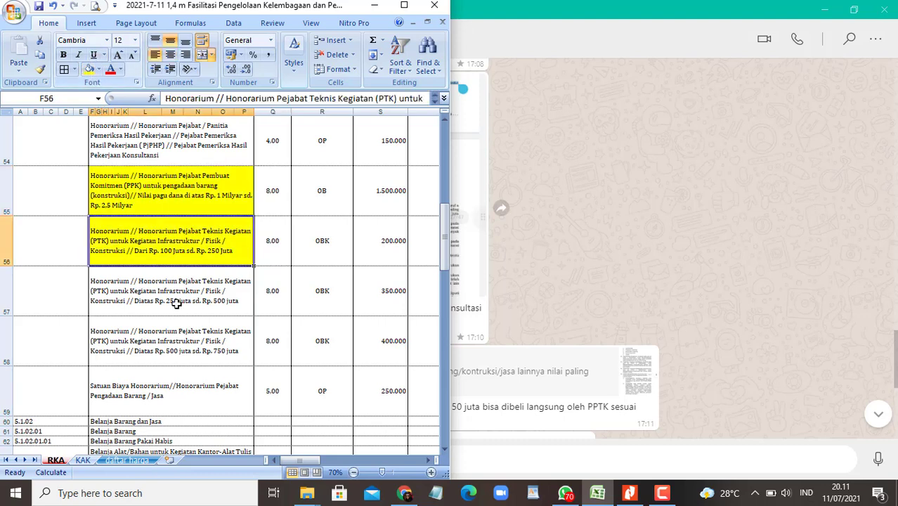
Step: Fill the remaining description cells F57, F58 and F59 yellow
left_click(177, 301)
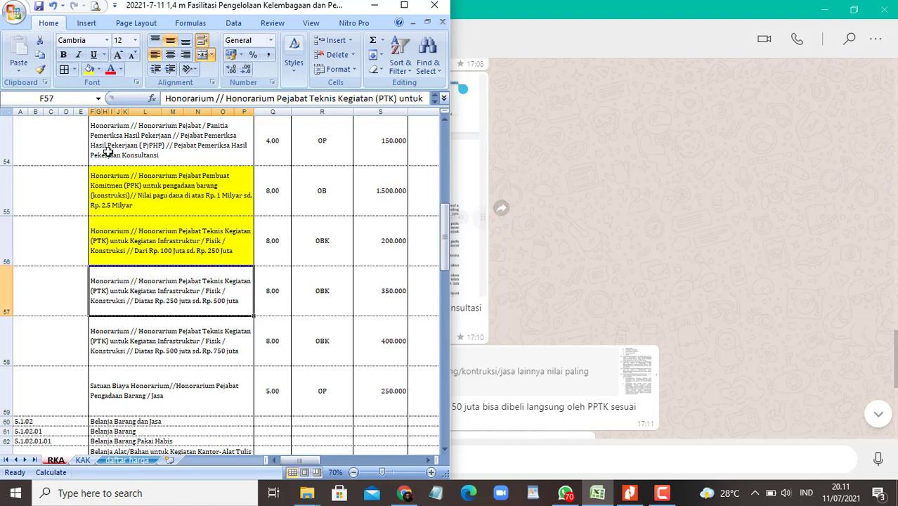
left_click(88, 69)
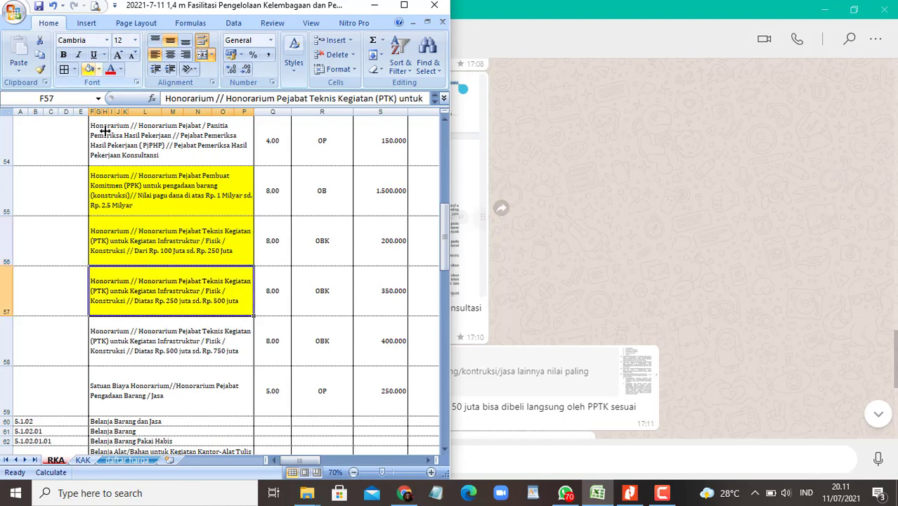
left_click(158, 343)
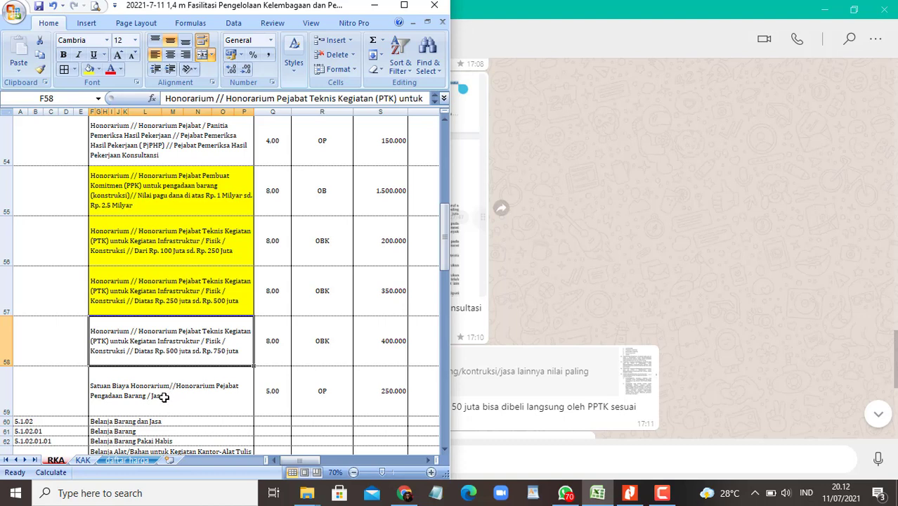
left_click(163, 397)
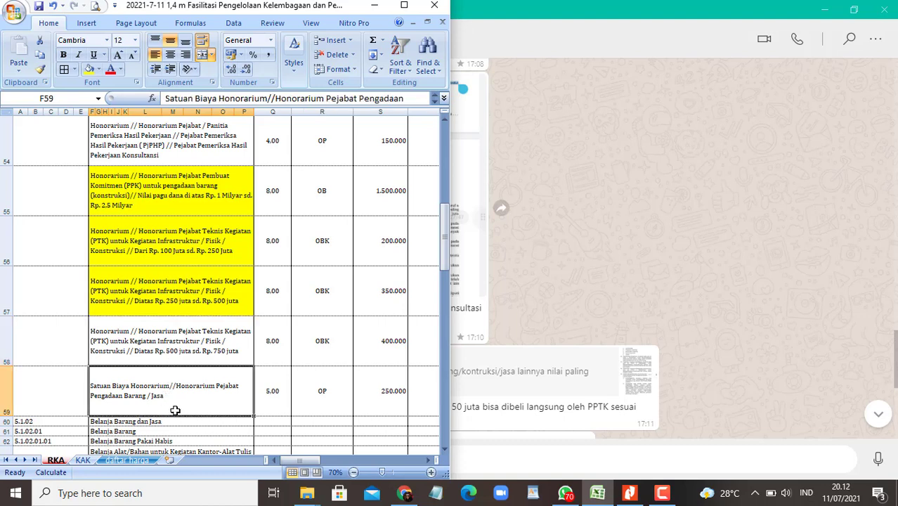
left_click(89, 70)
left_click(208, 346)
left_click(89, 69)
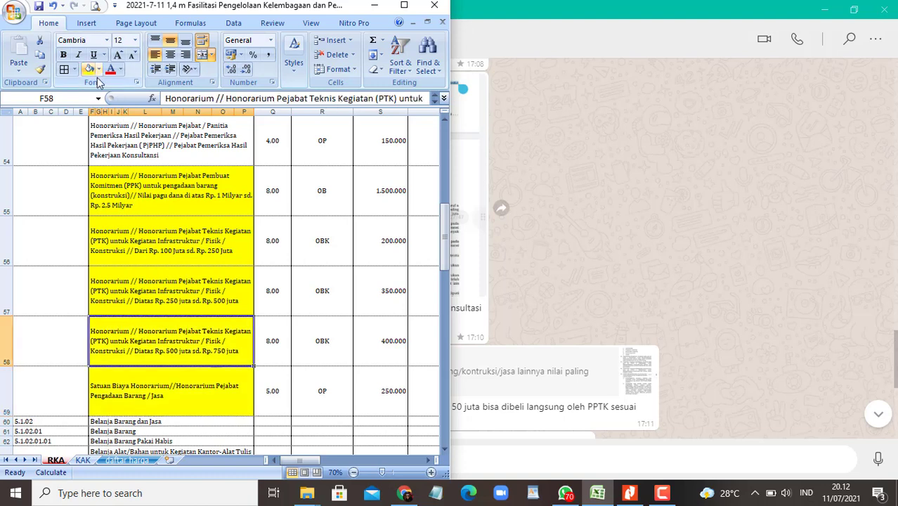
left_click(307, 311)
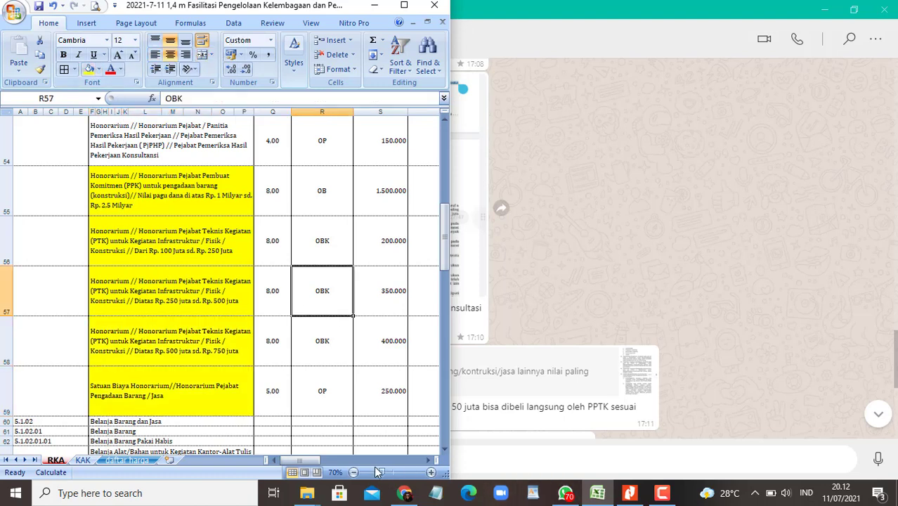
Step: Bring SIPD beside the workbook, start a new Standar Harga detail and open the Objek Belanja choices
left_click(404, 493)
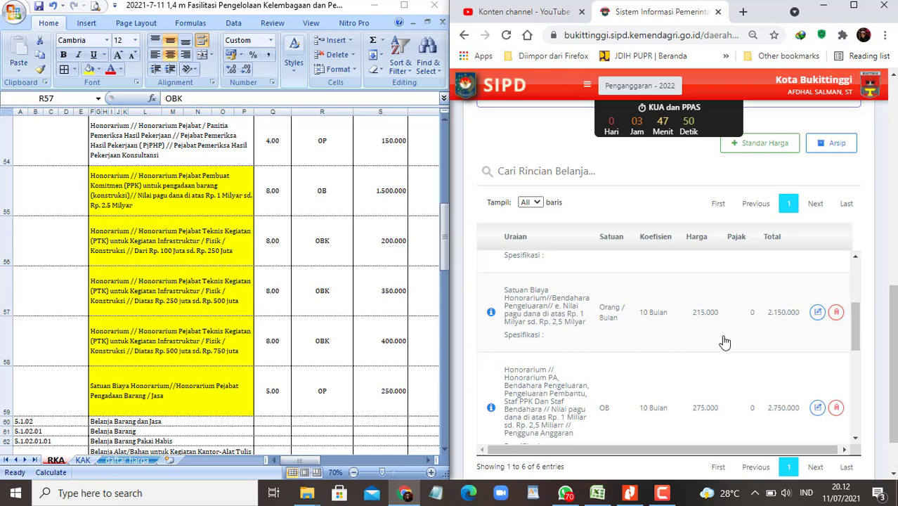
scroll(738, 338, "down", 3)
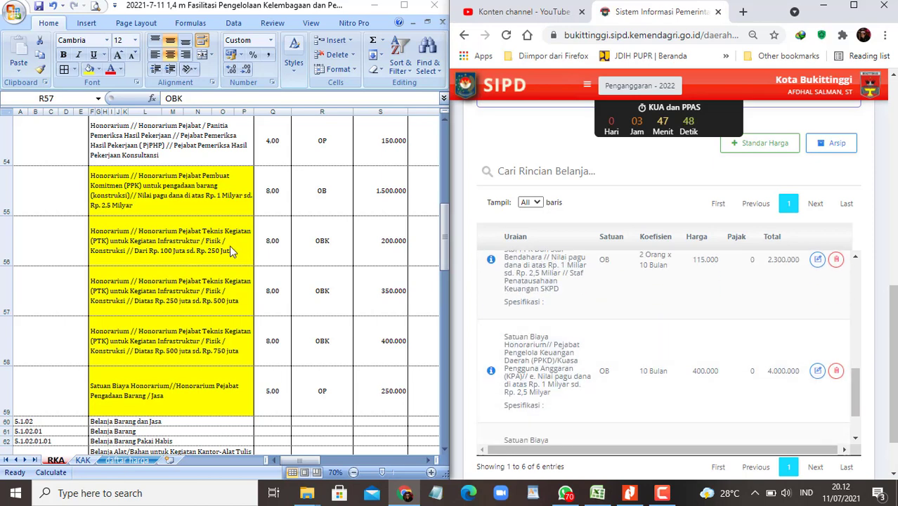
scroll(156, 264, "up", 3)
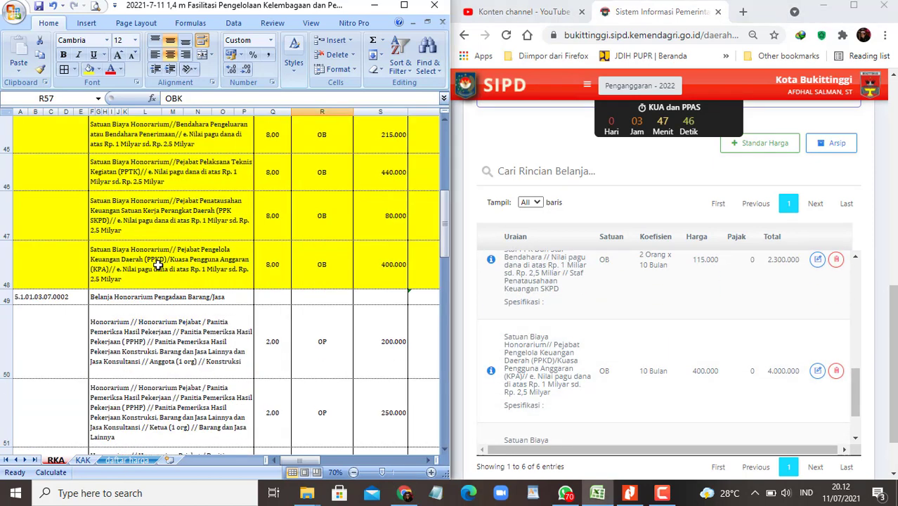
scroll(156, 264, "down", 1)
left_click(764, 144)
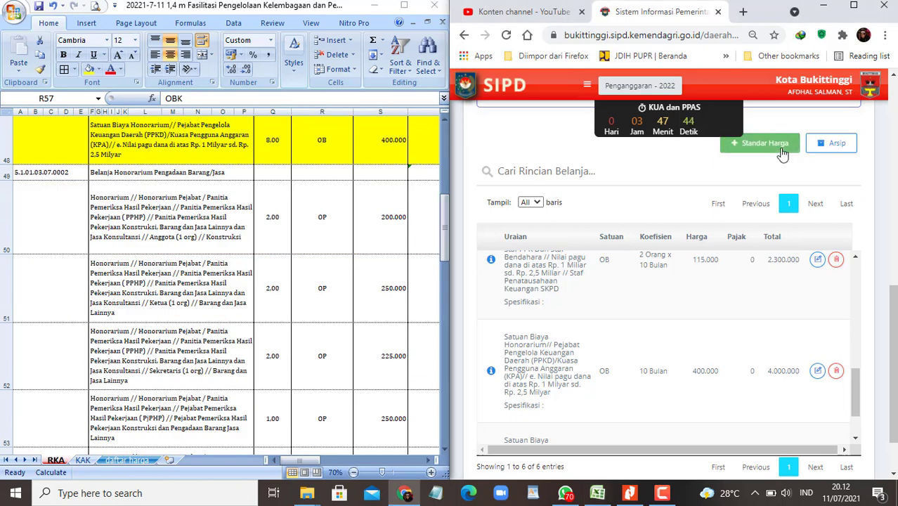
left_click(815, 140)
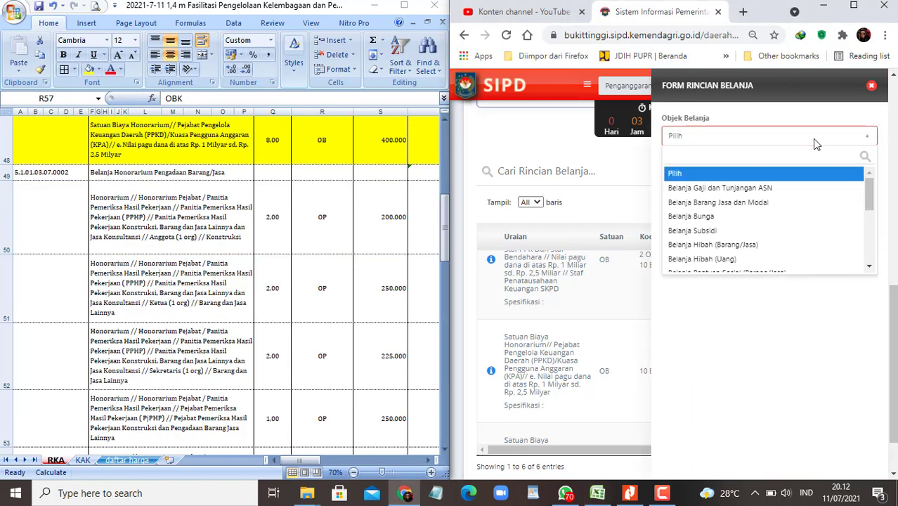
Step: Set Belanja Barang Jasa dan Modal, account 5.1.01.03.07.0002 and price type SBU, then open the component lookup
left_click(720, 202)
left_click(753, 184)
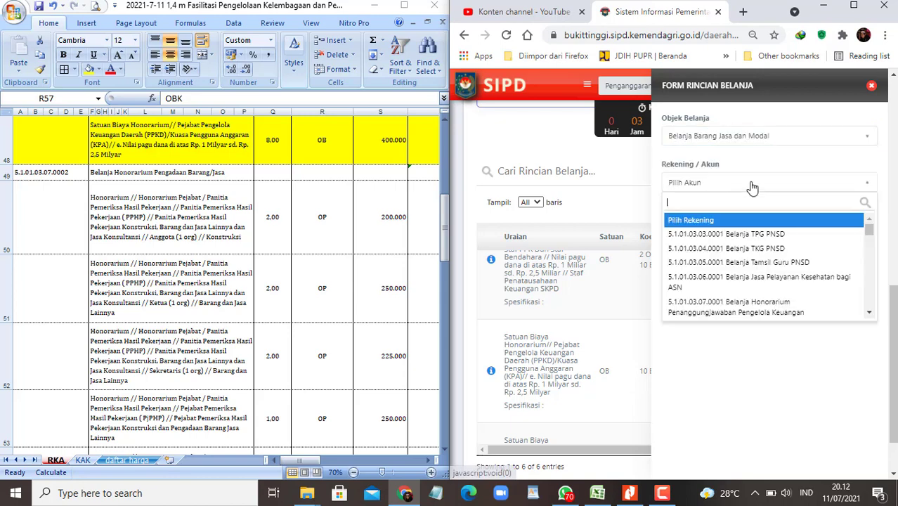
type("hono")
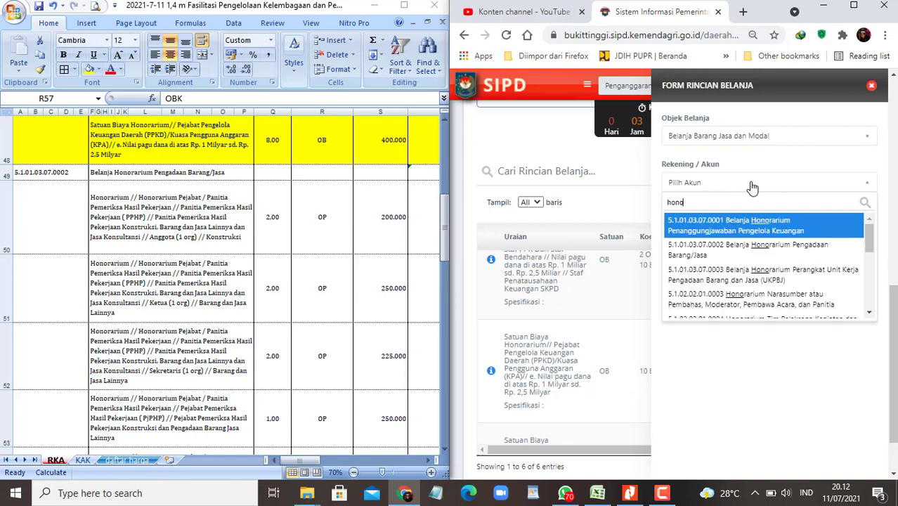
key("Down")
key("Return")
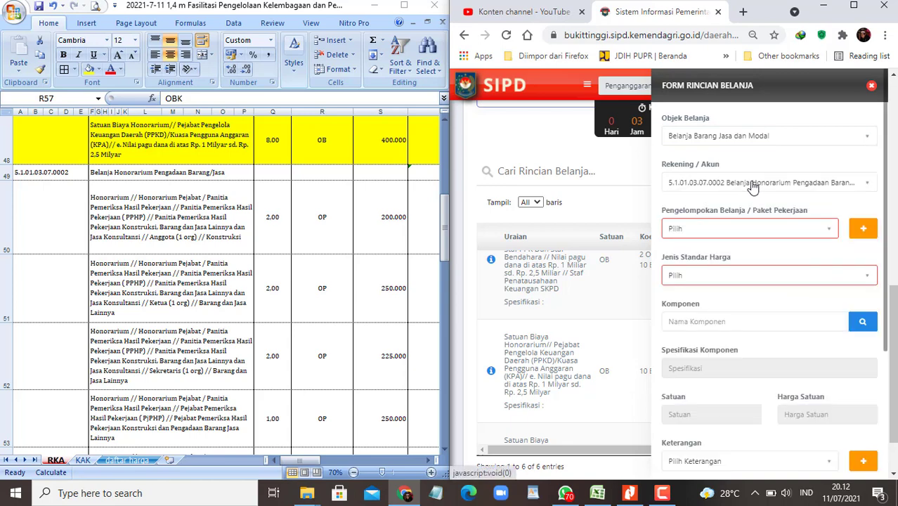
left_click(795, 278)
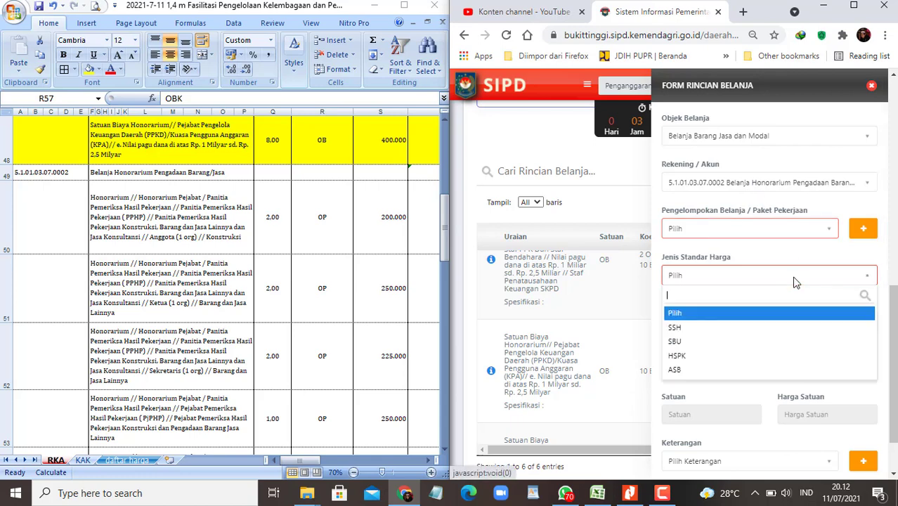
left_click(689, 342)
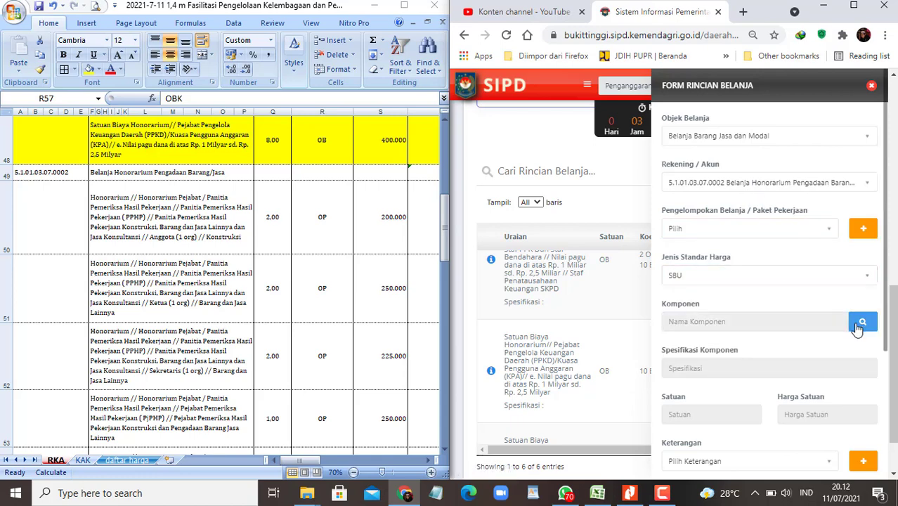
left_click(858, 325)
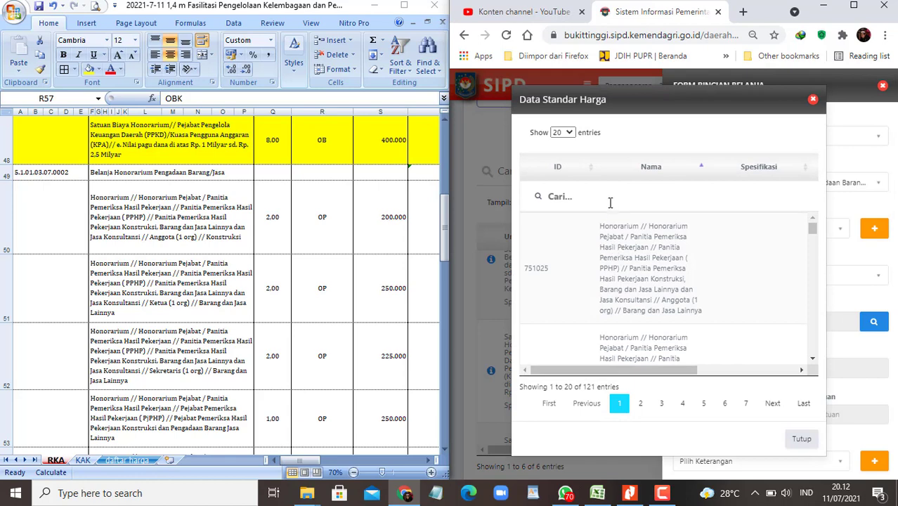
left_click(610, 196)
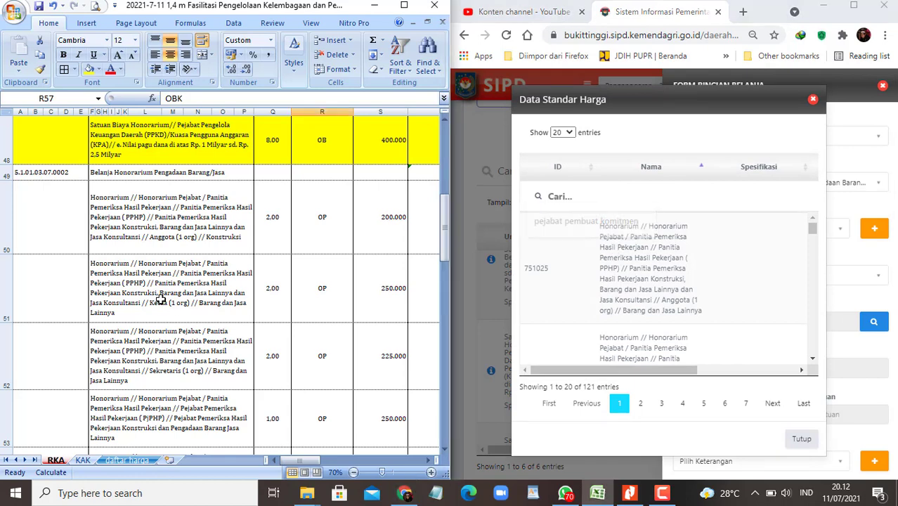
scroll(169, 295, "down", 3)
scroll(172, 294, "up", 1)
left_click(177, 210)
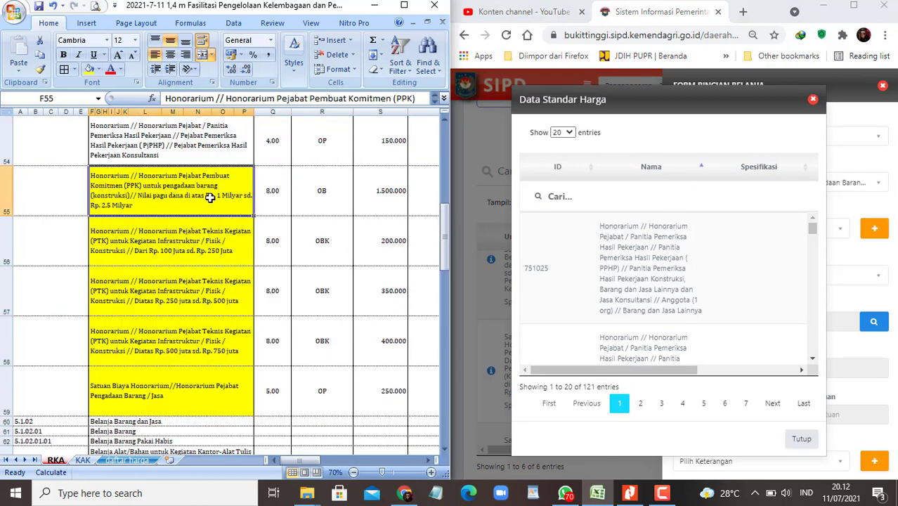
left_click(582, 196)
type("PPK")
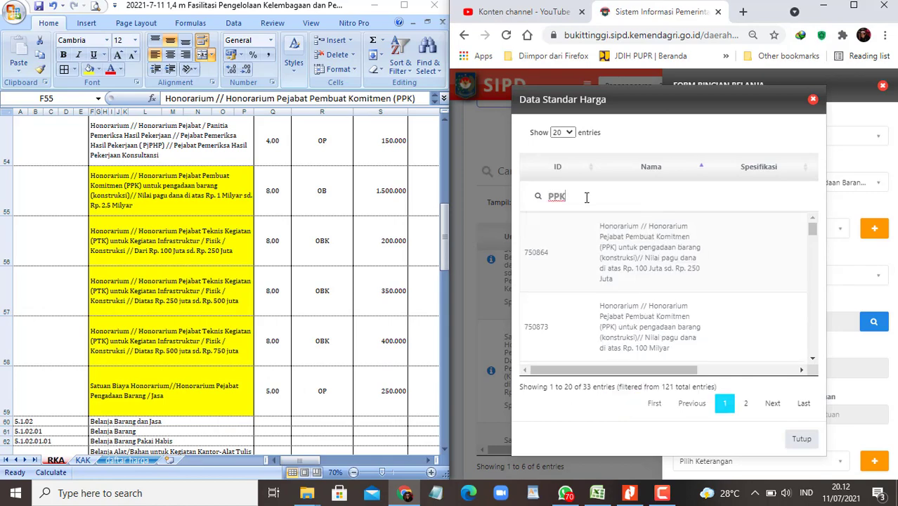
scroll(286, 340, "down", 7)
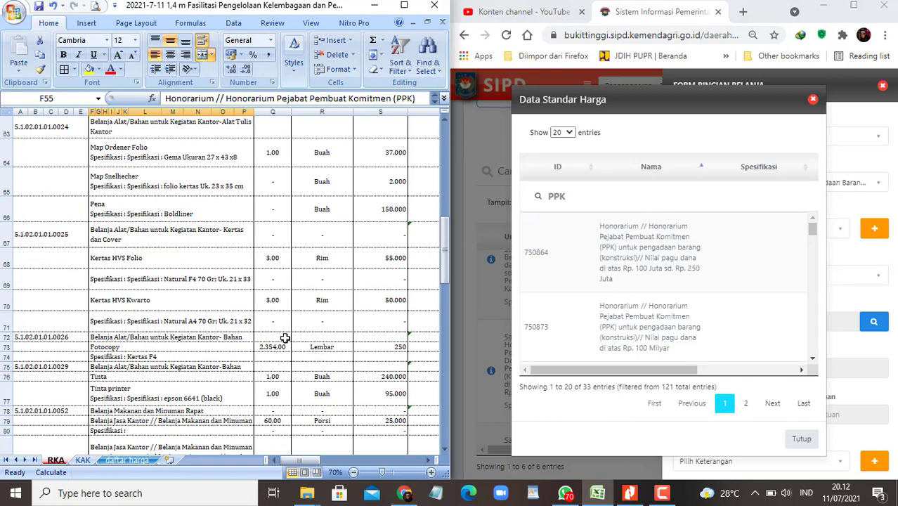
scroll(286, 340, "down", 2)
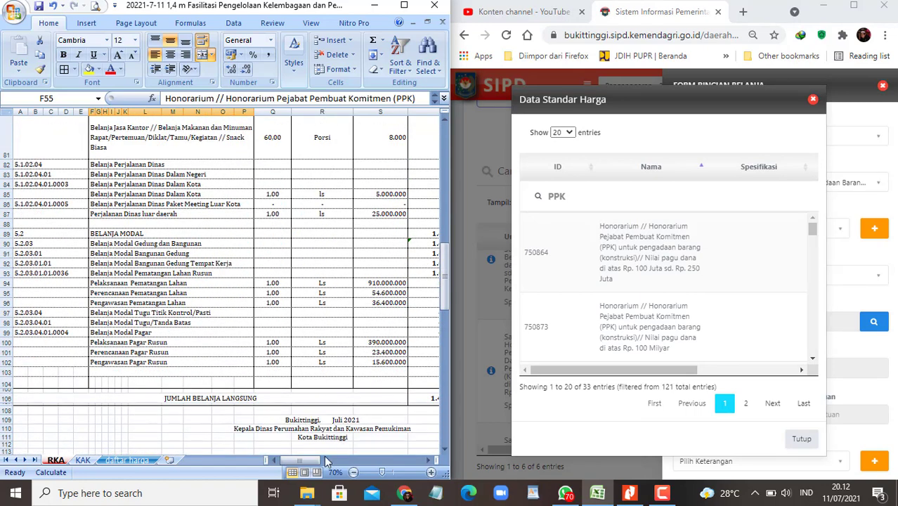
left_click_drag(313, 458, 336, 458)
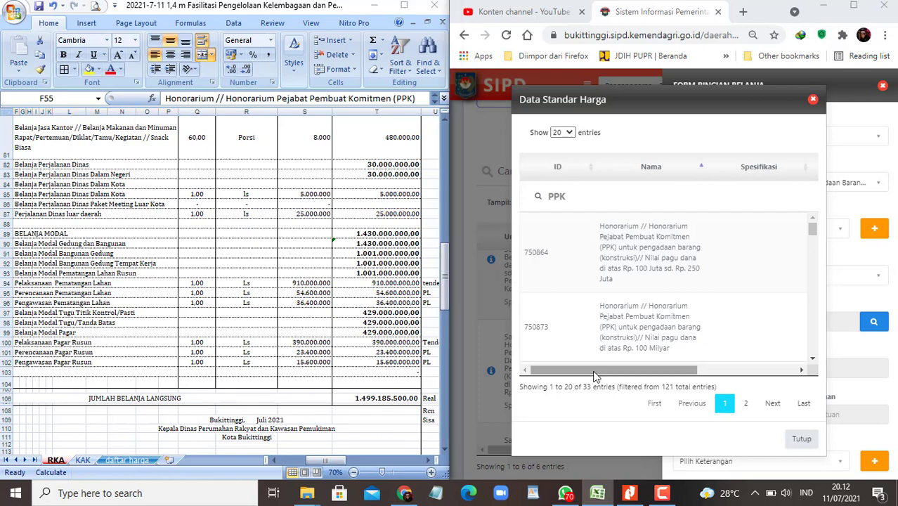
mouse_move(595, 371)
left_mouse_down()
mouse_move(718, 372)
mouse_move(593, 371)
left_mouse_up()
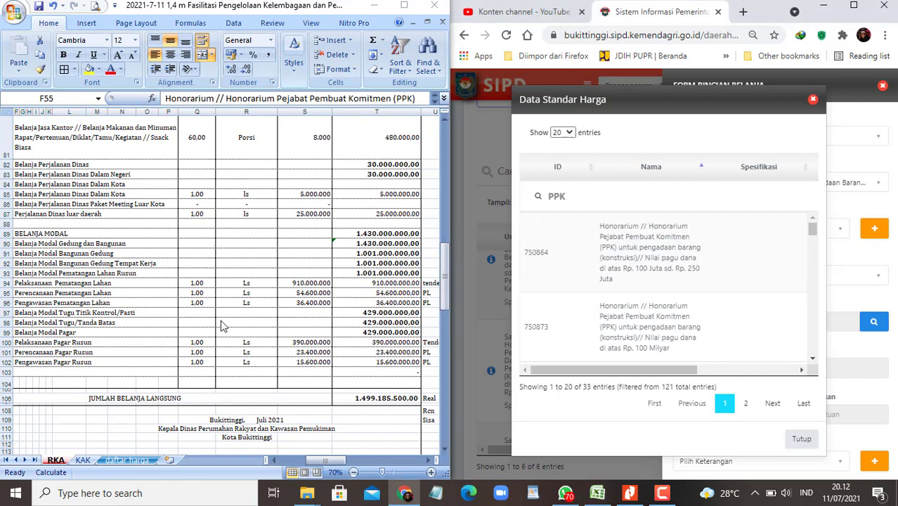
left_click_drag(323, 461, 305, 464)
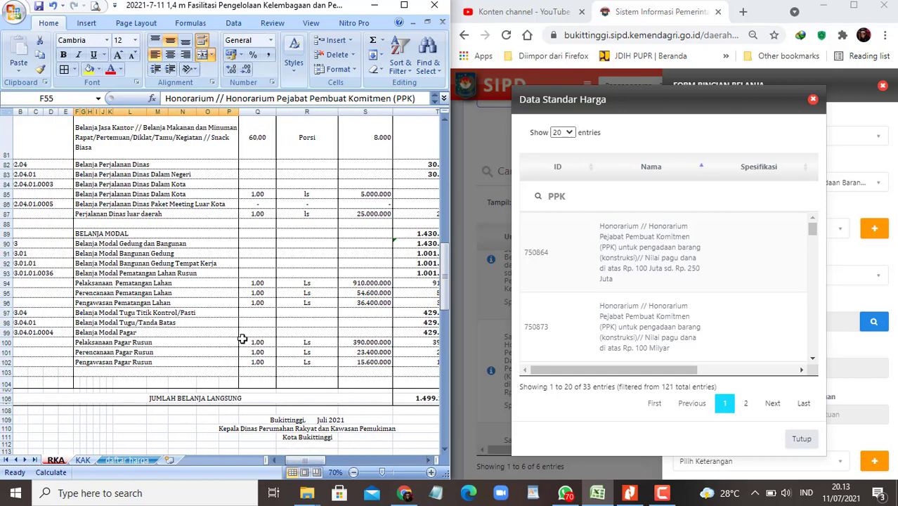
mouse_move(316, 460)
left_mouse_down()
mouse_move(355, 461)
mouse_move(313, 461)
left_mouse_up()
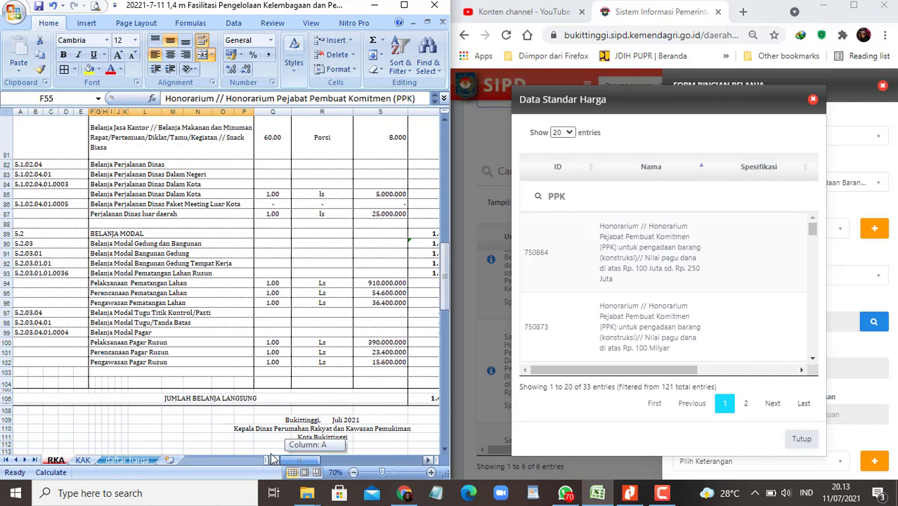
scroll(170, 276, "up", 6)
scroll(171, 275, "up", 3)
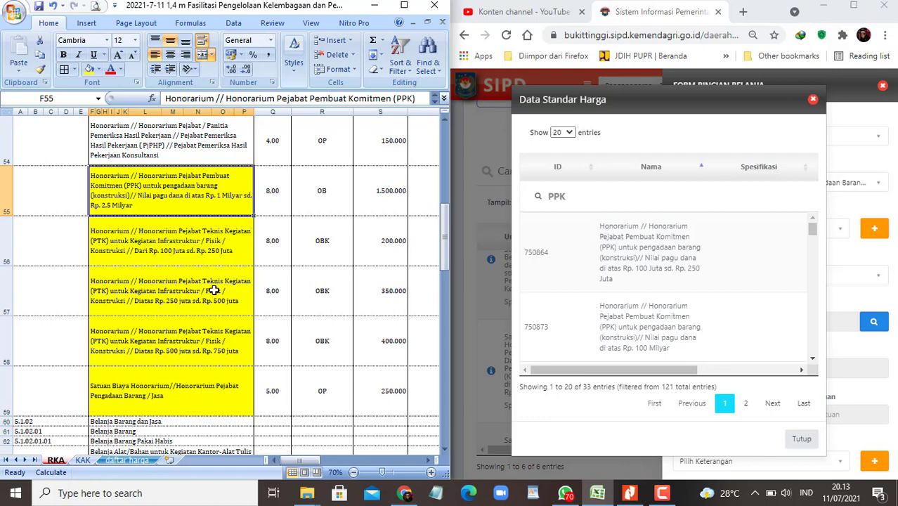
Step: Set the Data Standar Harga list to show all matching entries on one page
scroll(211, 291, "up", 10)
scroll(229, 283, "up", 2)
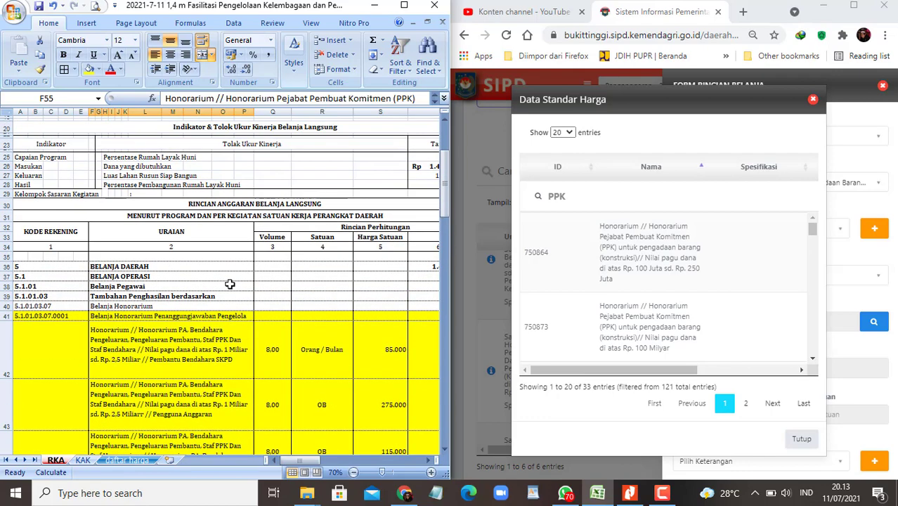
left_click_drag(297, 461, 268, 459)
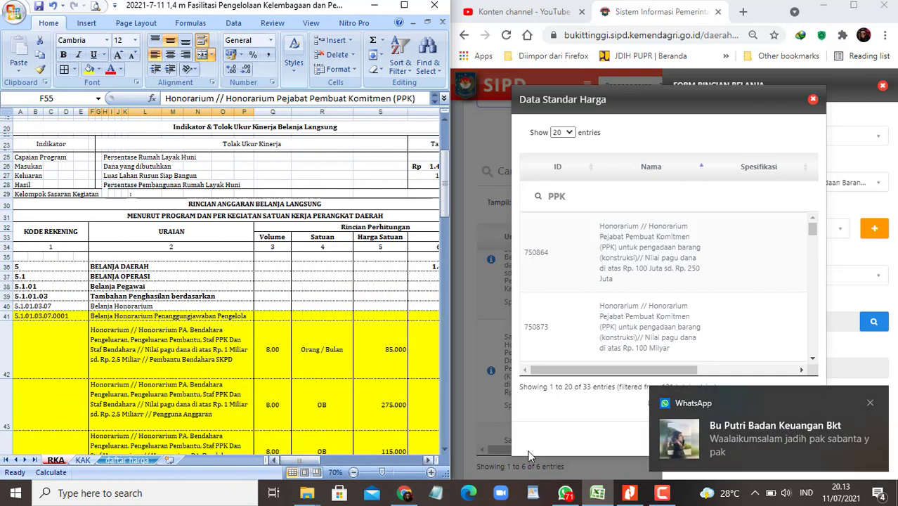
left_click(871, 405)
scroll(741, 283, "down", 1)
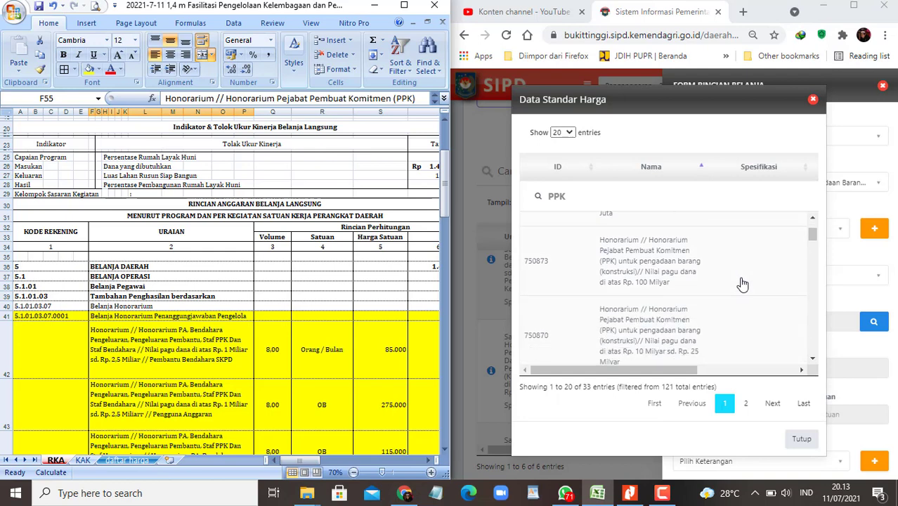
scroll(741, 283, "up", 1)
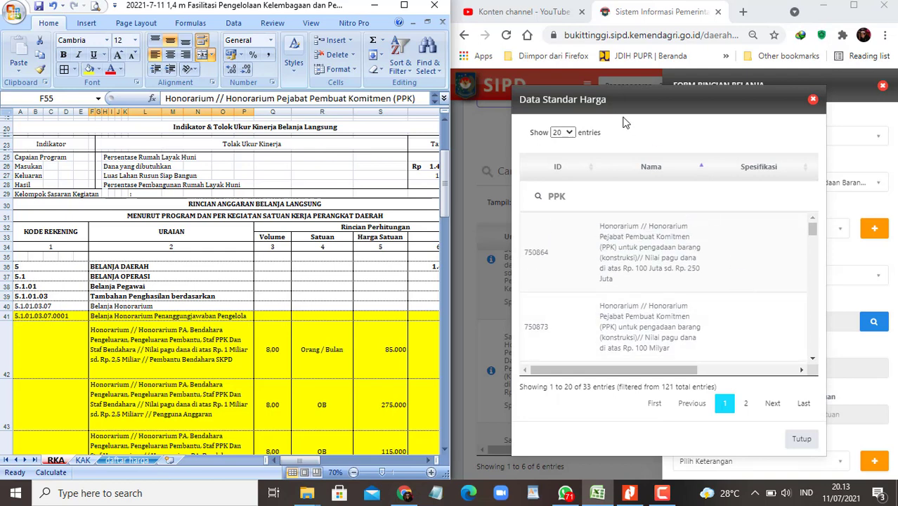
left_click(570, 133)
left_click(562, 176)
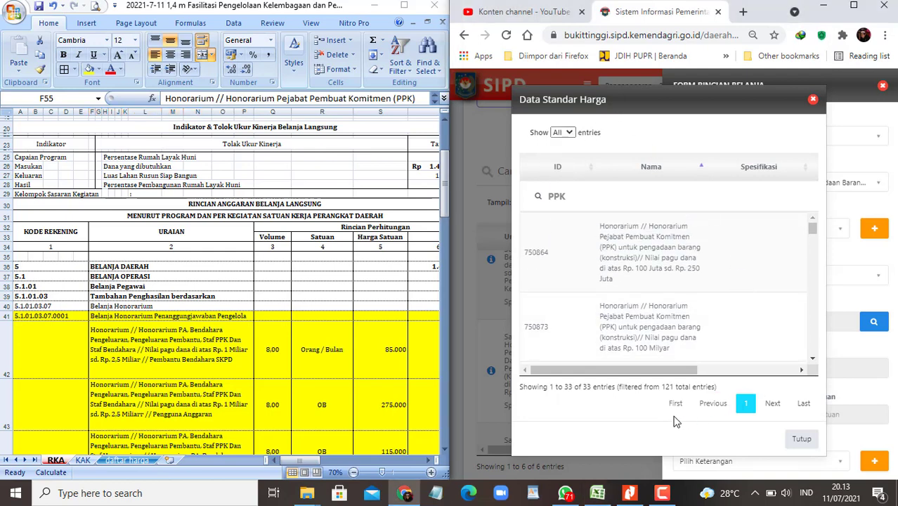
left_click(874, 409)
scroll(681, 330, "down", 1)
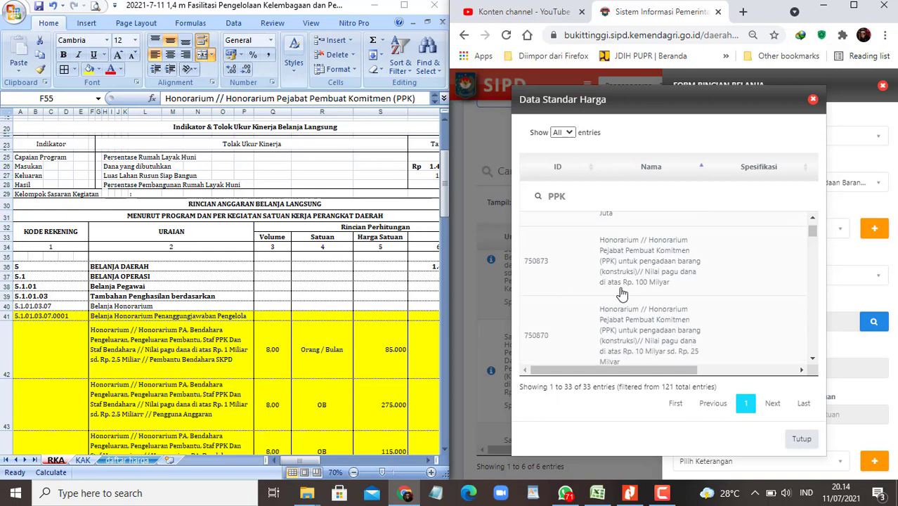
scroll(653, 302, "down", 2)
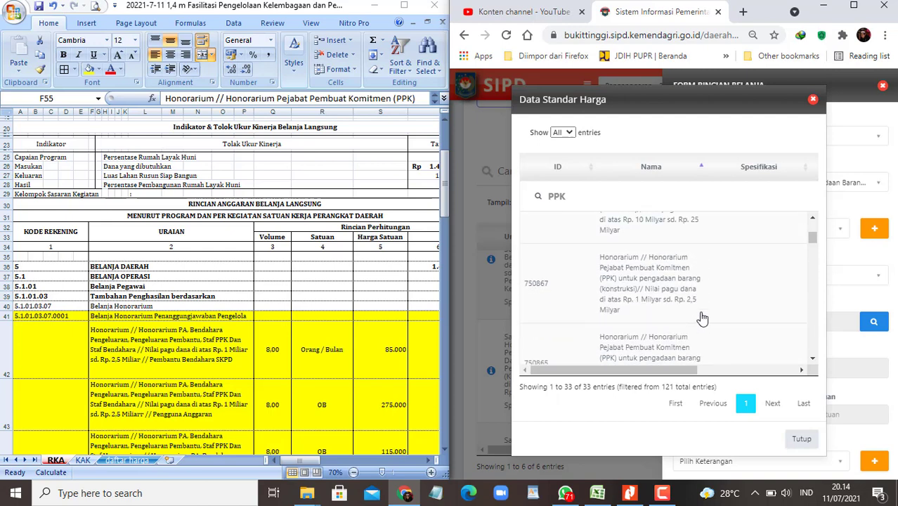
Step: Pick component ID 750867, the PPK honorarium for Rp 1–2,5 Milyar budgets at 1.500.000 per OB
left_click(255, 169)
left_click(325, 169)
key("Right")
key("Right")
key("Right")
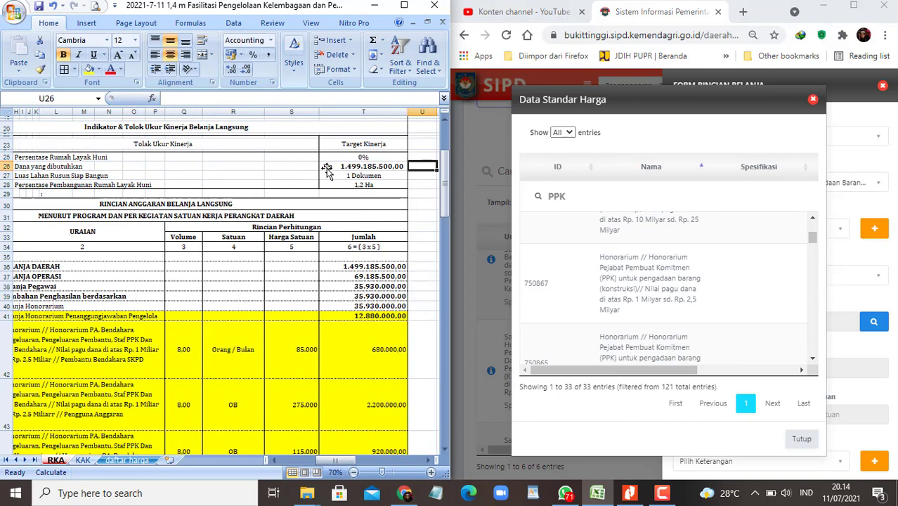
key("Left")
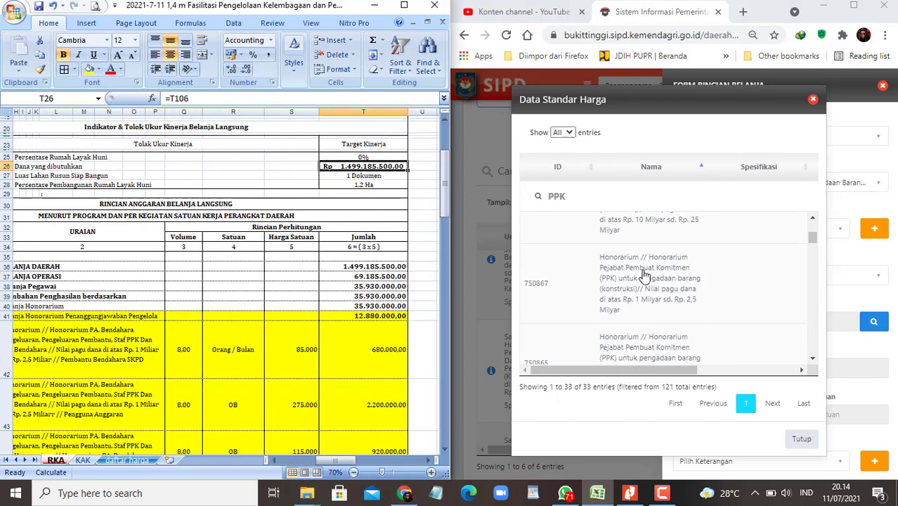
mouse_move(627, 369)
left_mouse_down()
mouse_move(757, 371)
mouse_move(625, 372)
left_mouse_up()
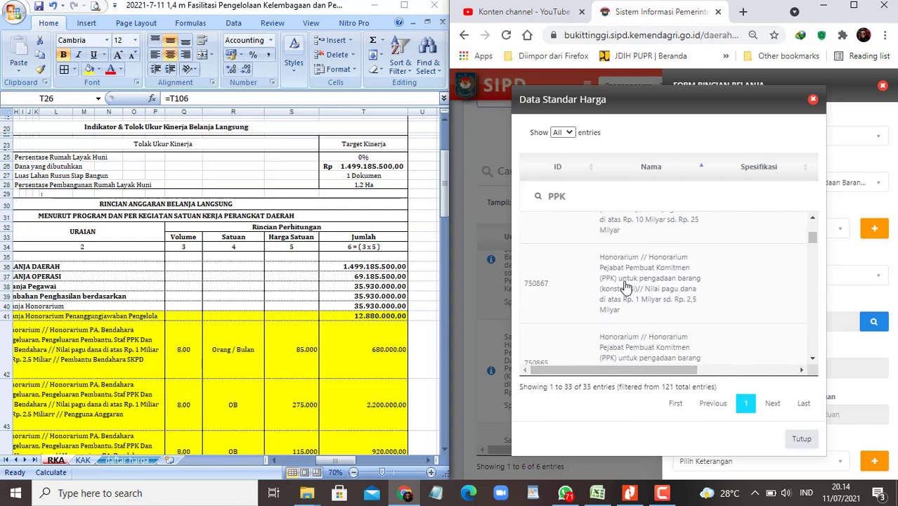
left_click(621, 285)
scroll(262, 297, "down", 3)
scroll(262, 296, "down", 7)
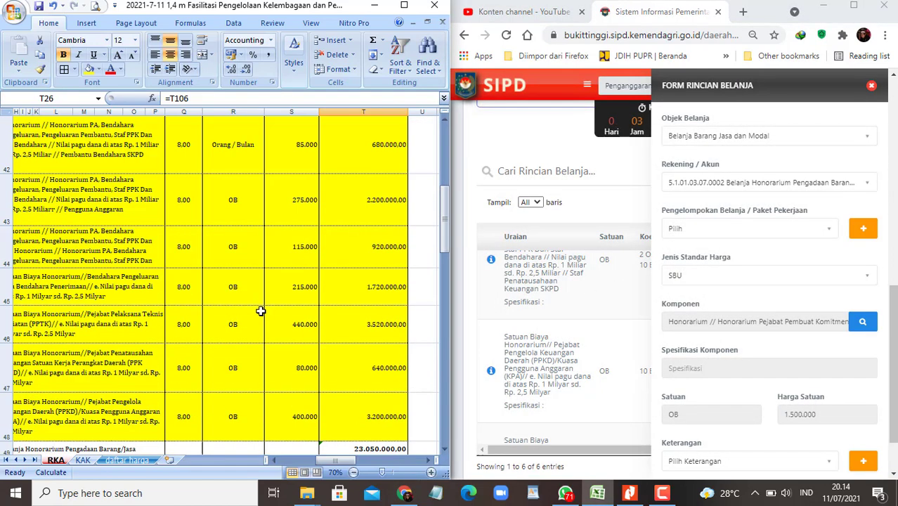
Step: Enter volume 8 with unit Orang / Bulan and save the PPK honorarium detail
left_click(300, 203)
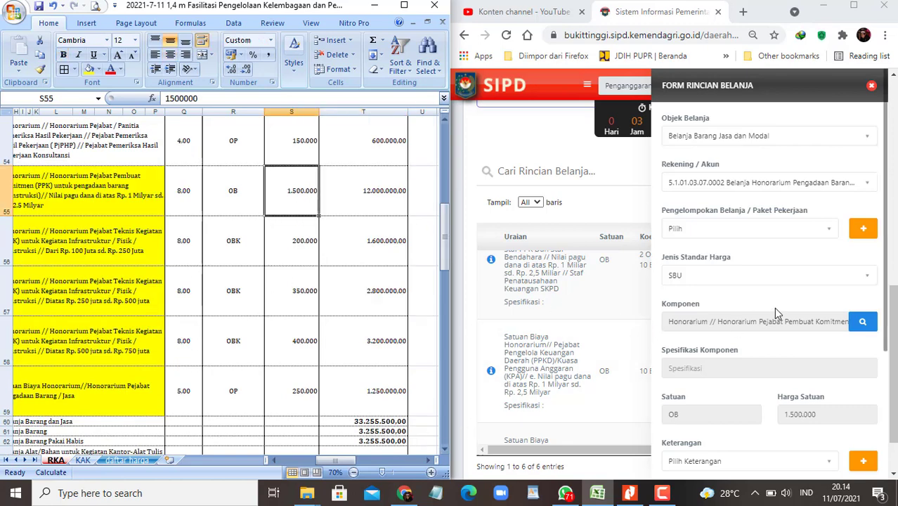
scroll(783, 314, "down", 2)
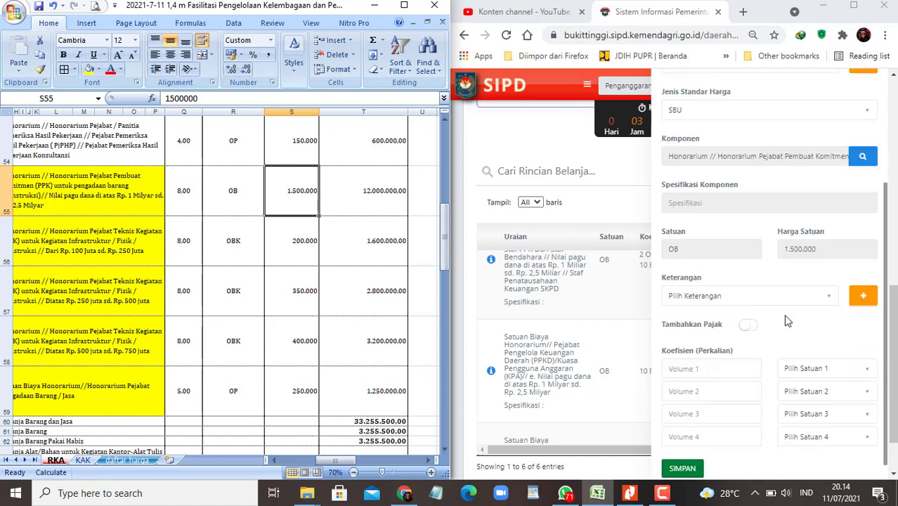
scroll(773, 331, "down", 1)
left_click(690, 345)
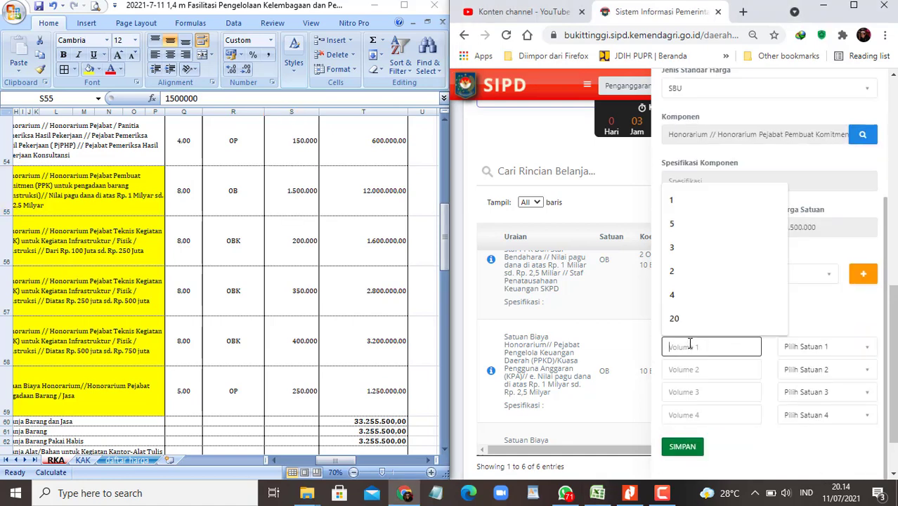
type("8")
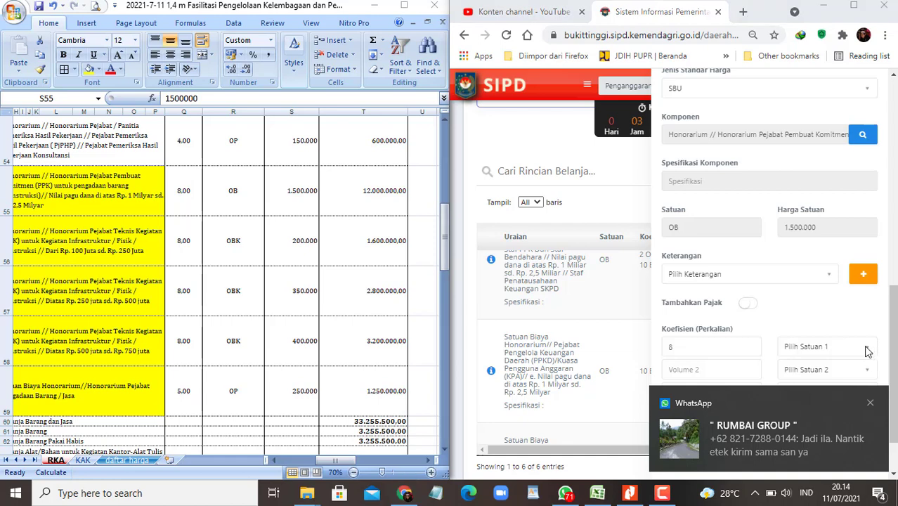
left_click(870, 402)
left_click(867, 352)
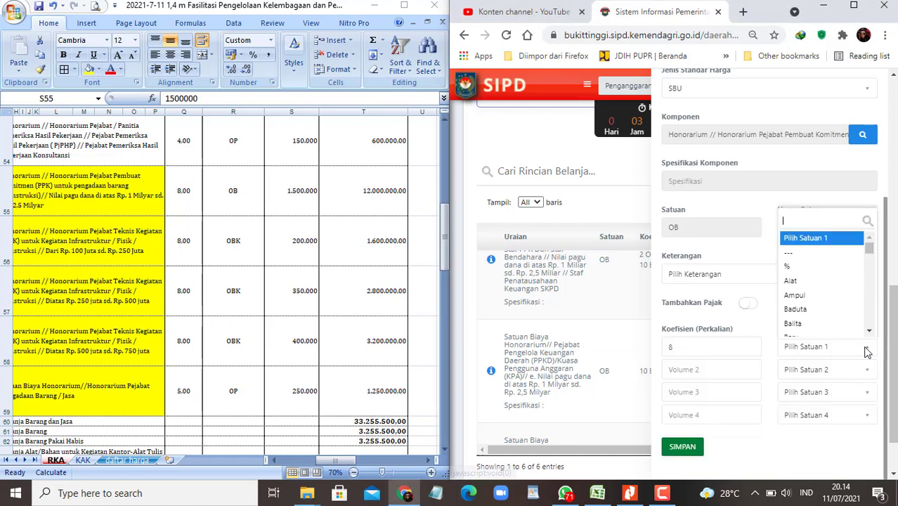
type("orang")
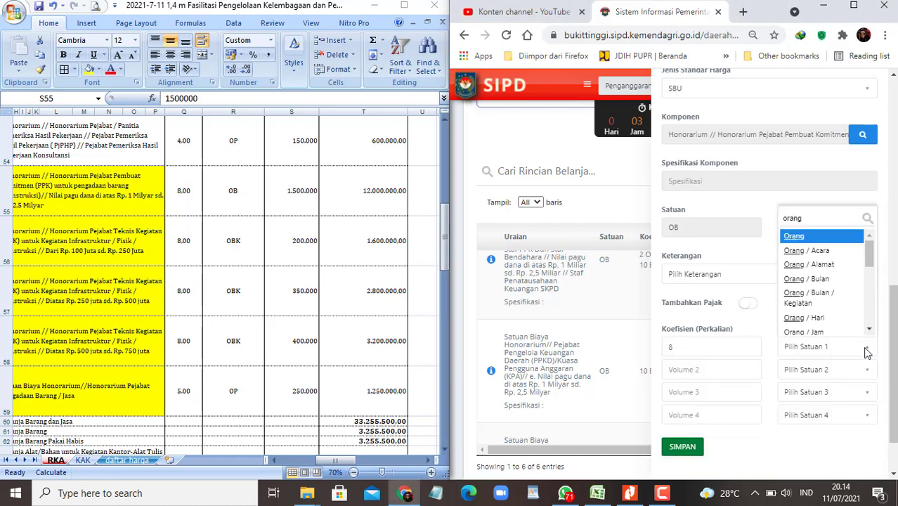
key("Down")
key("Down")
key("Down")
key("Return")
key("Tab")
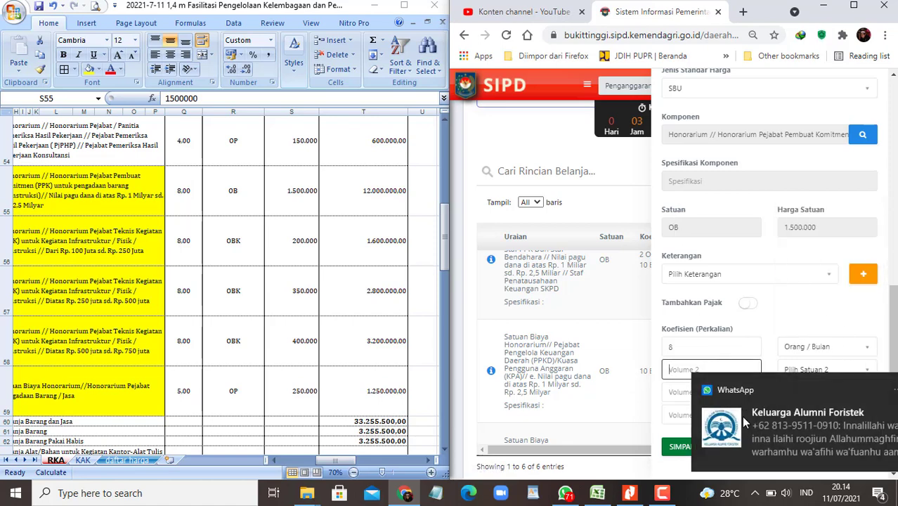
left_click(870, 389)
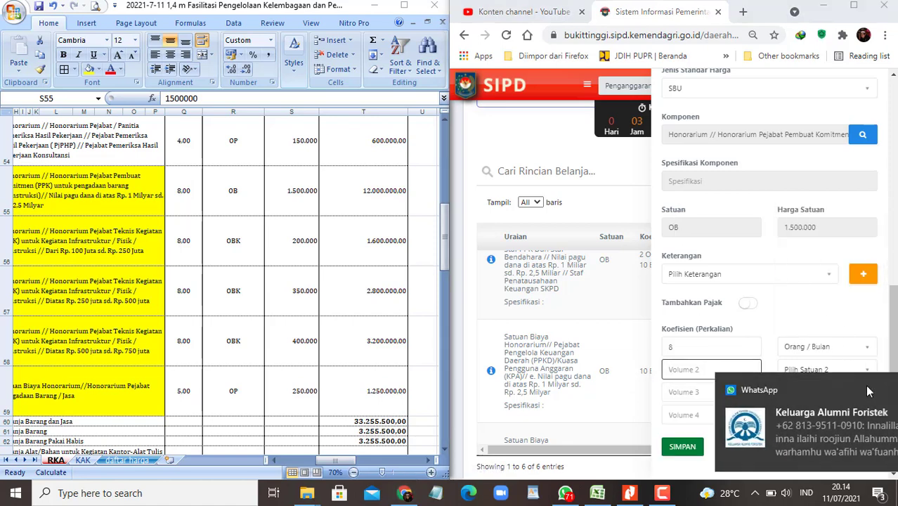
left_click(685, 447)
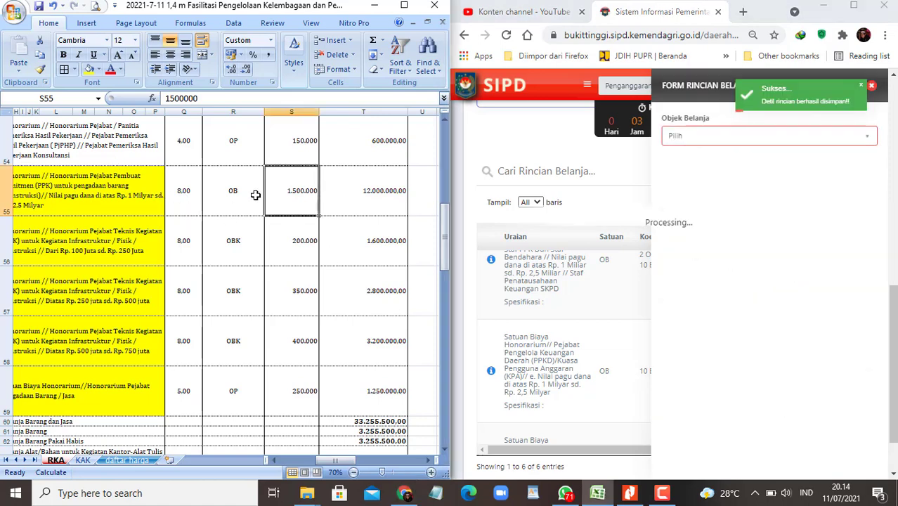
Step: Shade row 55's quantity, unit and price cells yellow in Excel
left_click(185, 191)
key("Home")
key("Right")
key("Right")
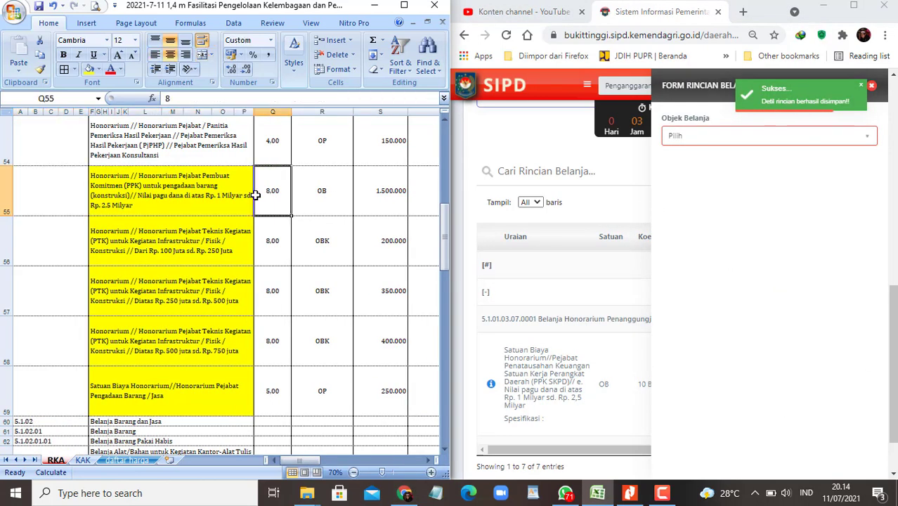
key("shift+Right")
key("shift+Right")
scroll(259, 197, "down", 1)
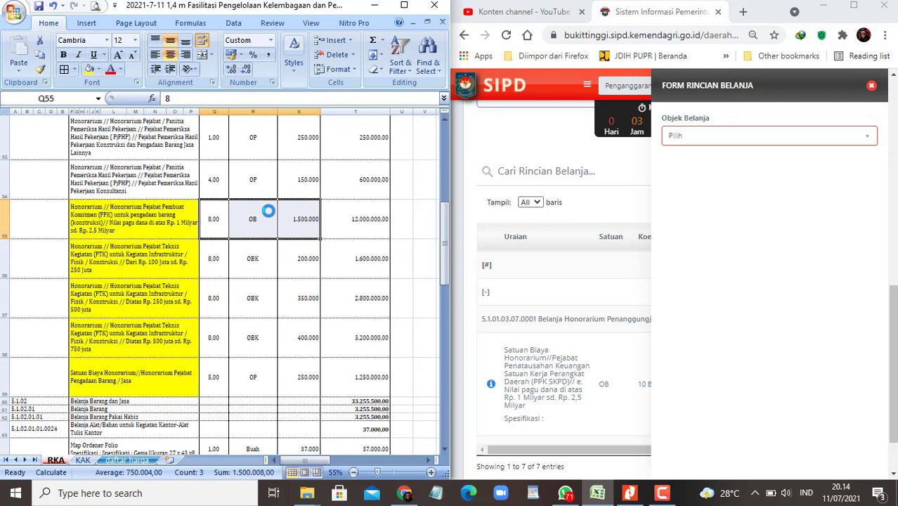
left_click(89, 69)
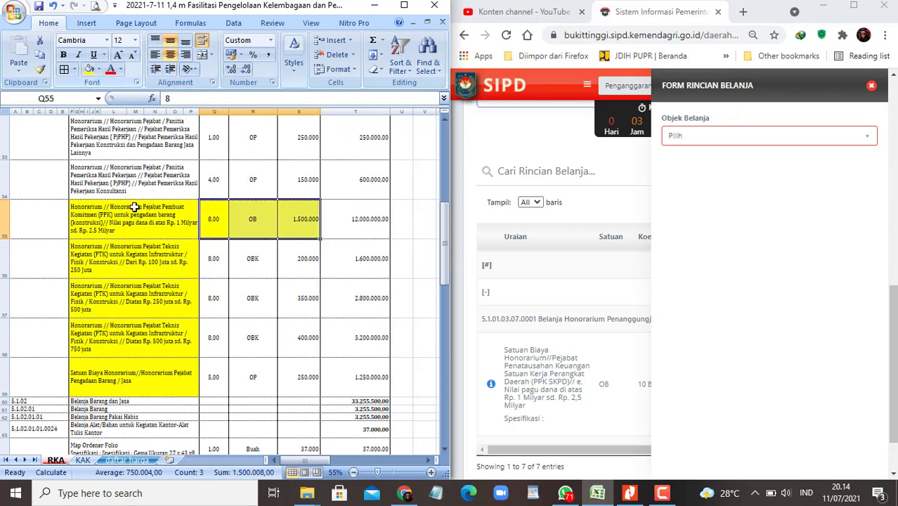
left_click(134, 255)
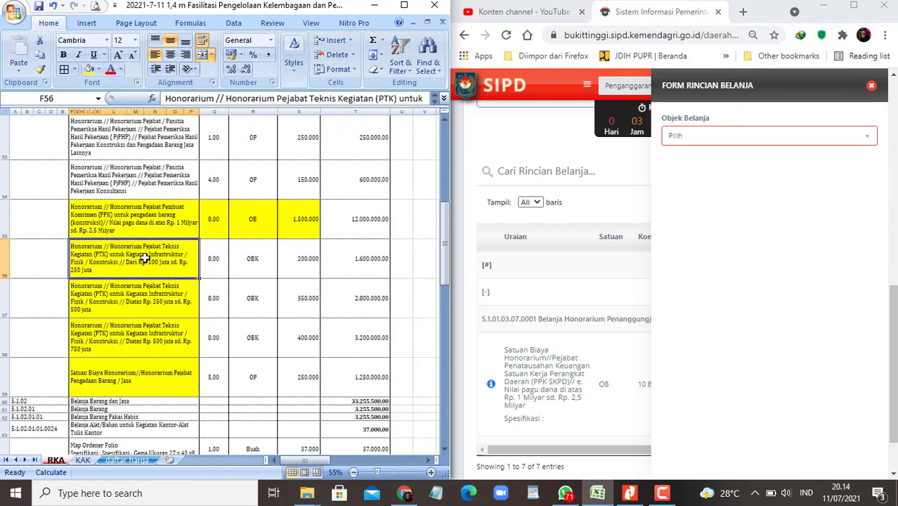
Step: Copy the text 'Pejabat Teknis Kegiatan' from cell F56
double_click(145, 257)
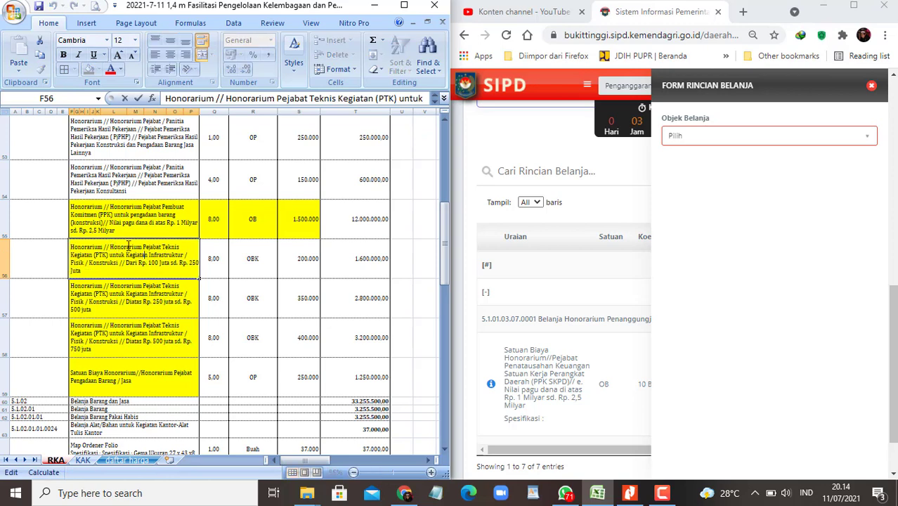
mouse_move(143, 247)
left_mouse_down()
mouse_move(181, 258)
mouse_move(144, 263)
left_mouse_up()
left_click_drag(275, 99, 371, 103)
key("ctrl+c")
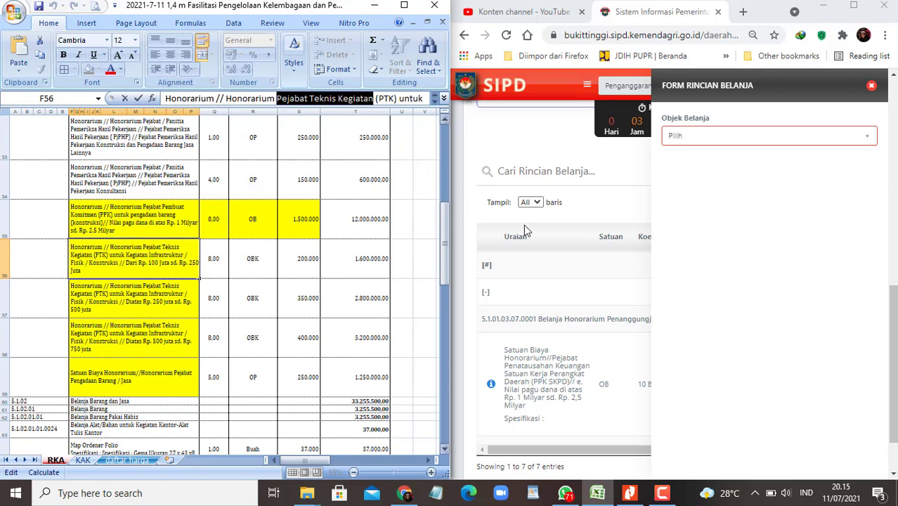
Step: Set Belanja Barang Jasa dan Modal, account 5.1.01.03.07.0002 via 'hono', and price standard SSH, then open the lookup
left_click(821, 141)
left_click(746, 209)
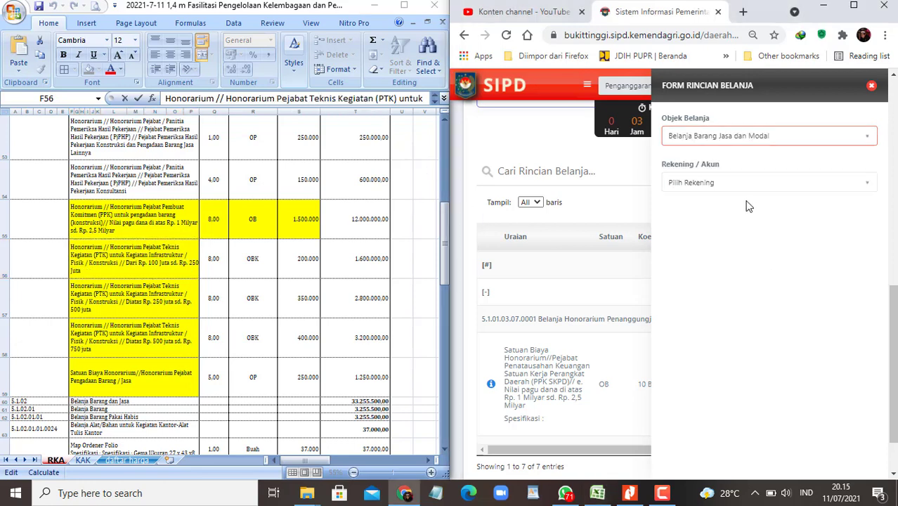
left_click(751, 195)
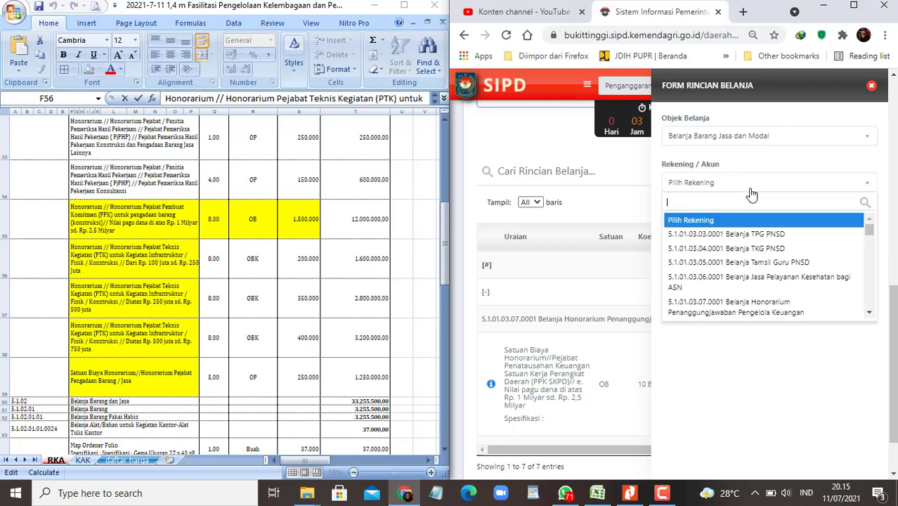
type("hono")
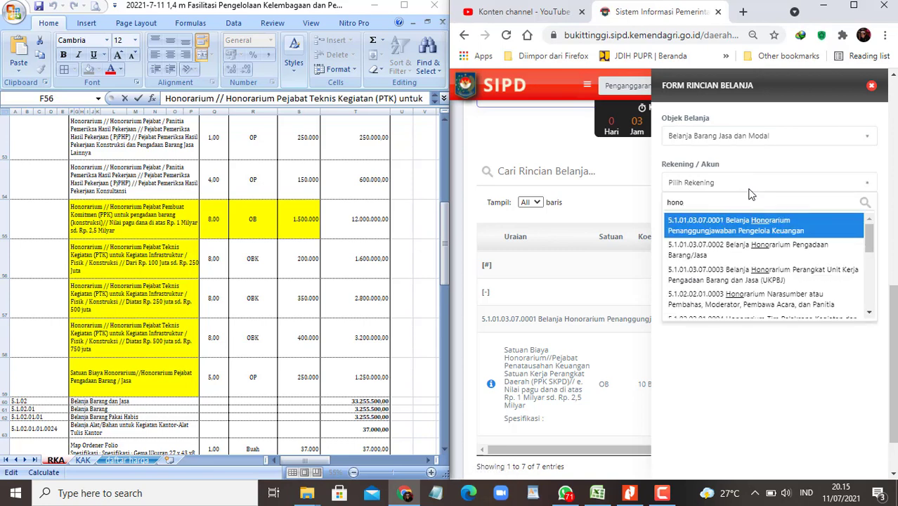
left_click(744, 250)
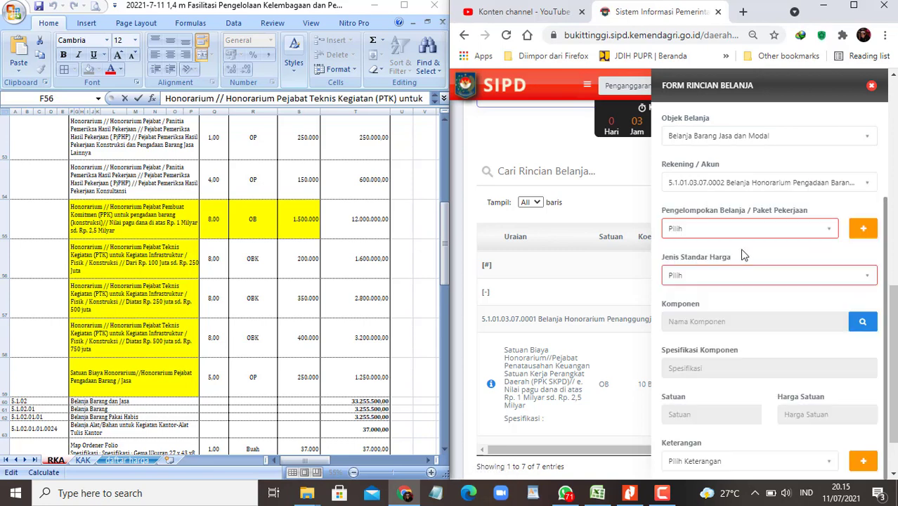
left_click(868, 279)
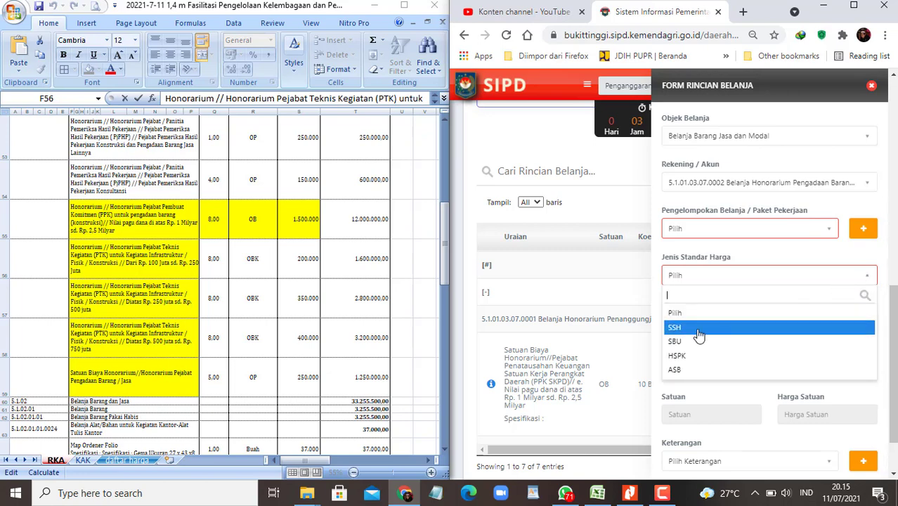
left_click(697, 329)
left_click(862, 320)
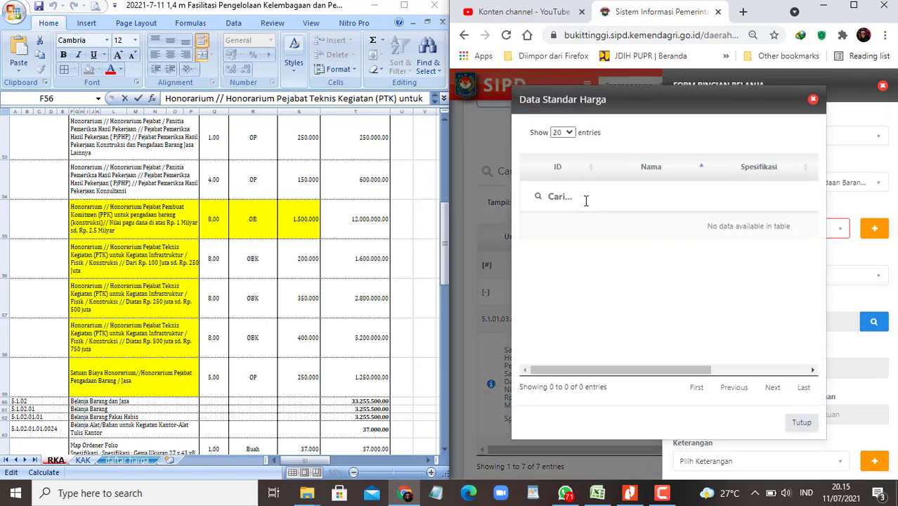
Step: Switch the price standard to SBU, filter components by 'Pejabat Teknis Kegiatan' and show all entries
left_click(813, 99)
left_click(806, 276)
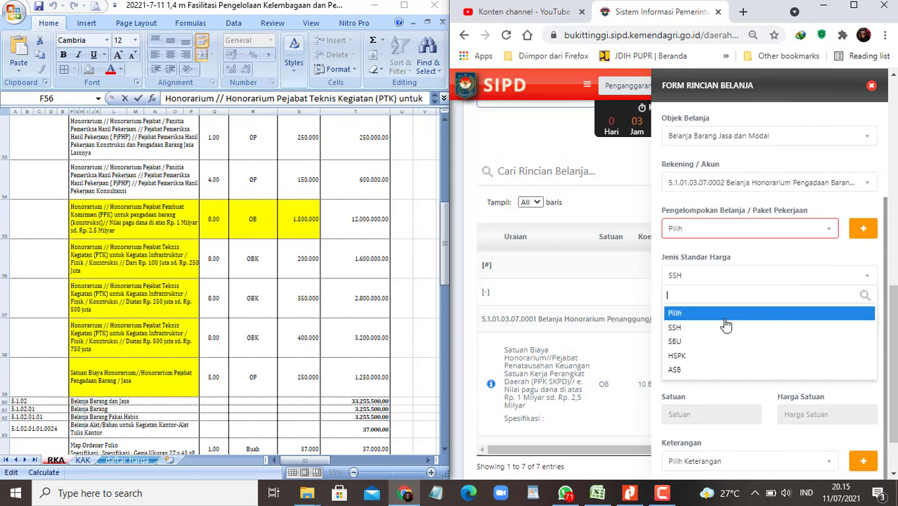
left_click(683, 341)
left_click(861, 321)
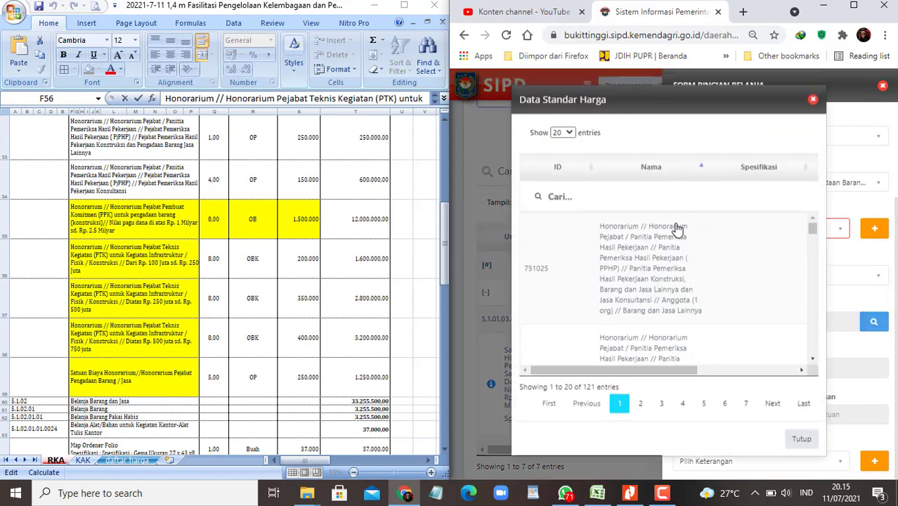
left_click(638, 199)
key("ctrl+v")
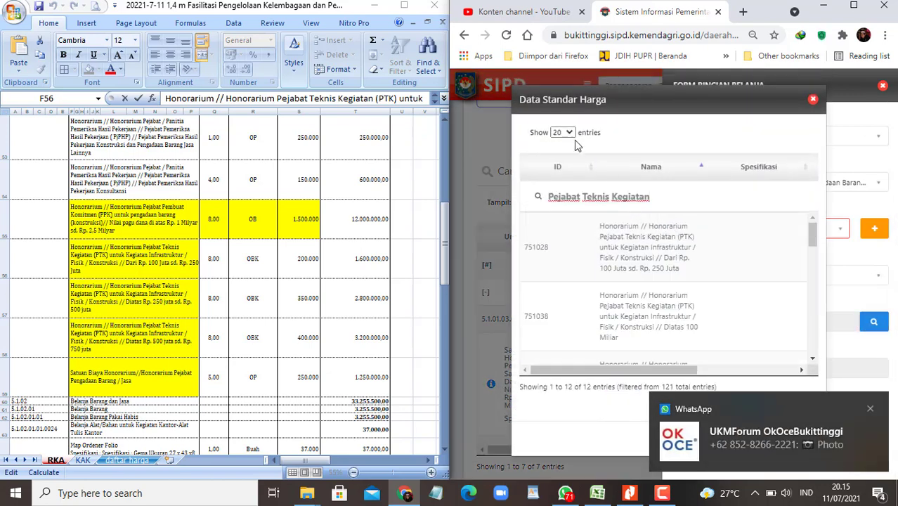
left_click(562, 132)
left_click(561, 180)
left_click(871, 409)
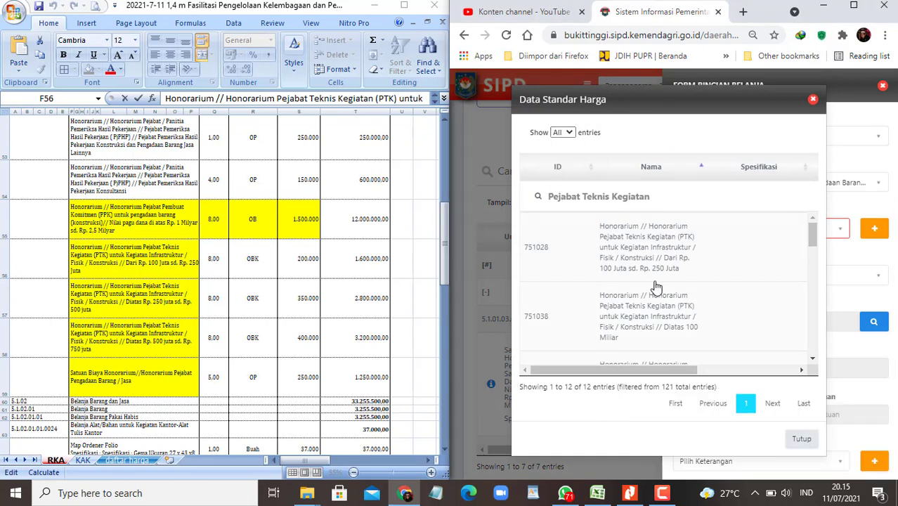
Step: Check the totals in cells T96 and T94 (910.000.000) of the RKA workbook
left_click(345, 298)
scroll(343, 302, "down", 5)
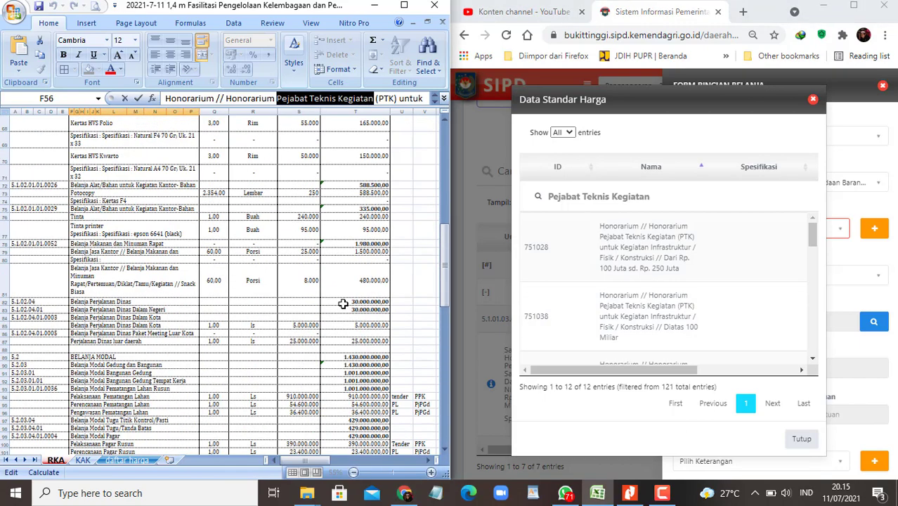
scroll(343, 304, "down", 4)
left_click(376, 270)
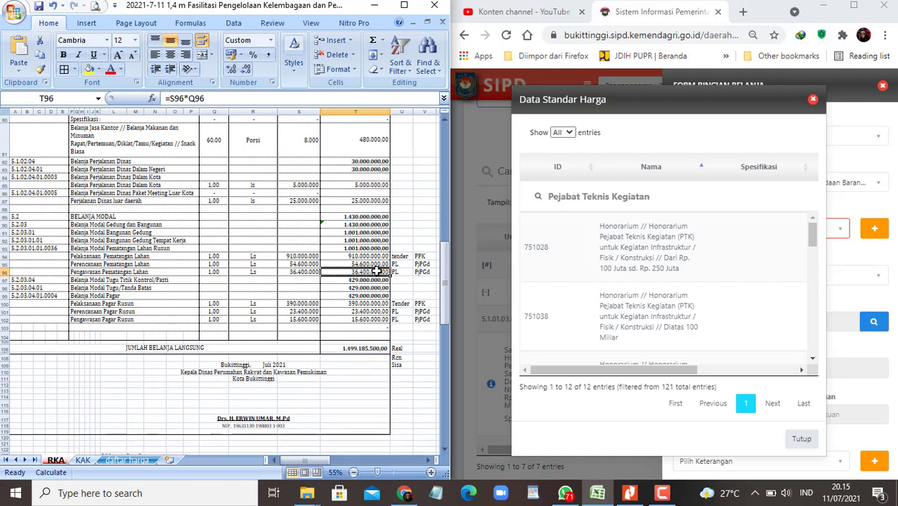
scroll(380, 294, "up", 1, "ctrl")
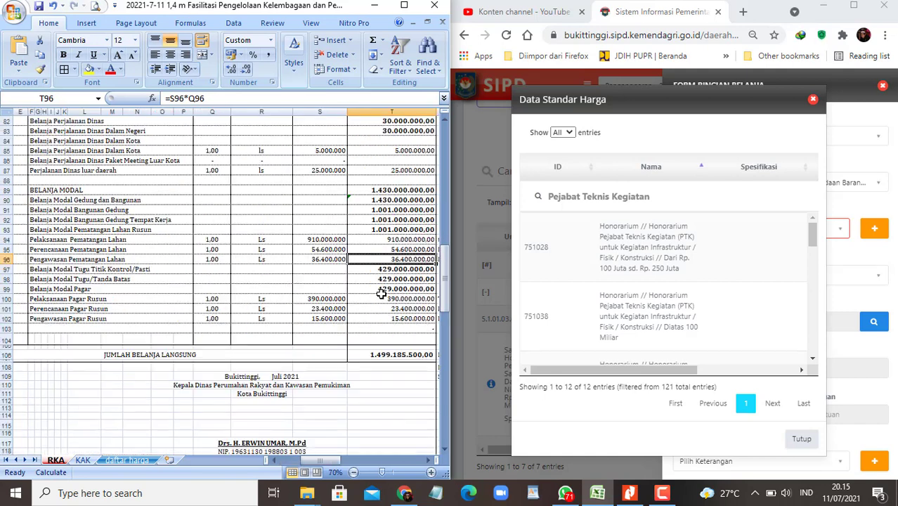
left_click_drag(306, 461, 340, 463)
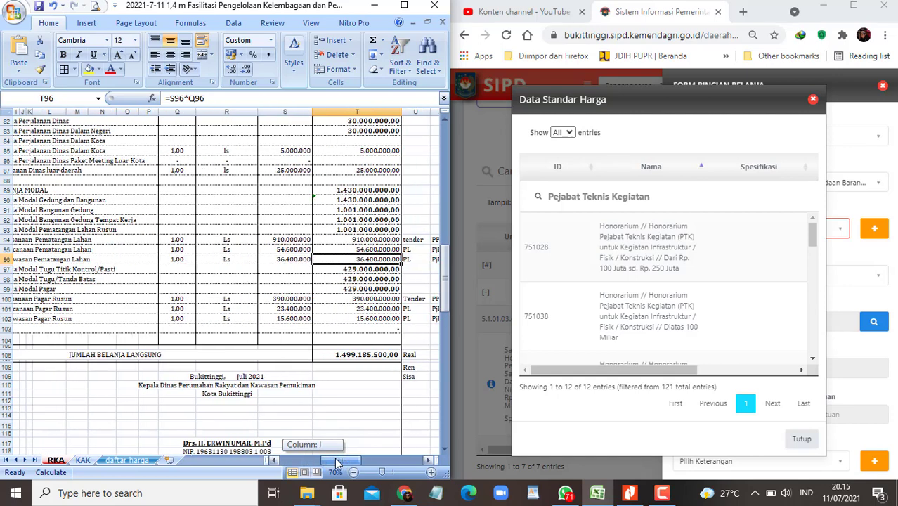
left_click(338, 240)
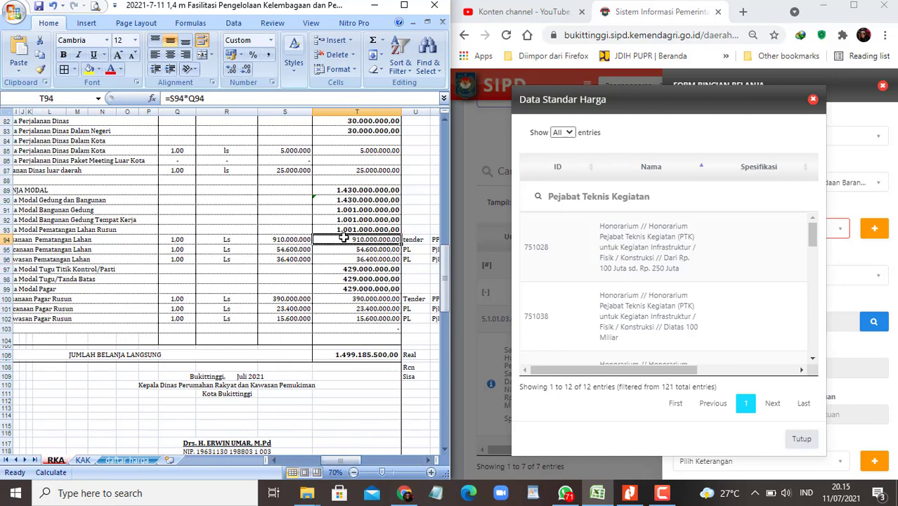
Step: Fill the 910.000.000 and 390.000.000 totals in T94 and T100 yellow
left_click(370, 300, "ctrl")
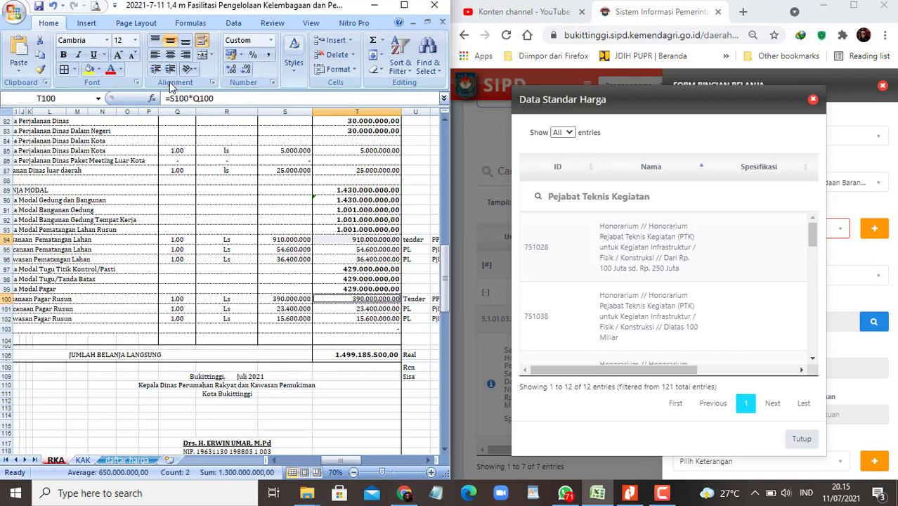
left_click(90, 70)
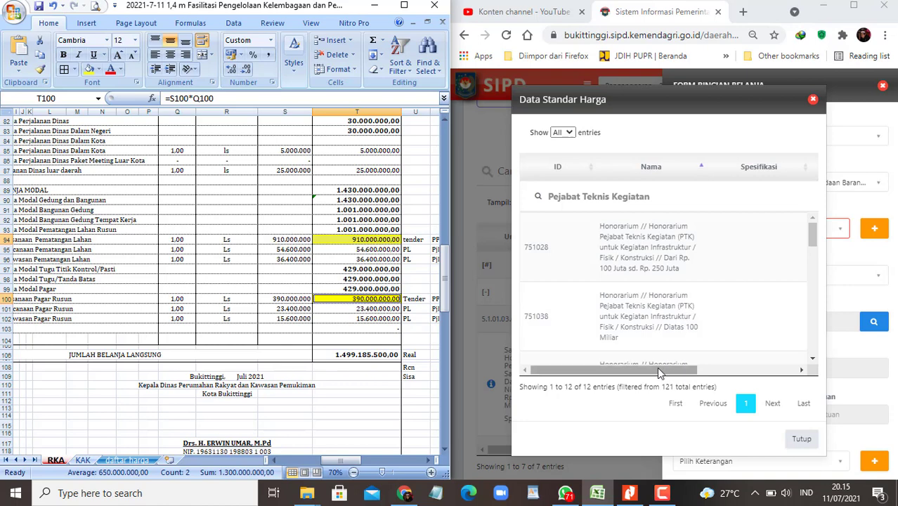
scroll(668, 342, "down", 1)
scroll(667, 342, "down", 1)
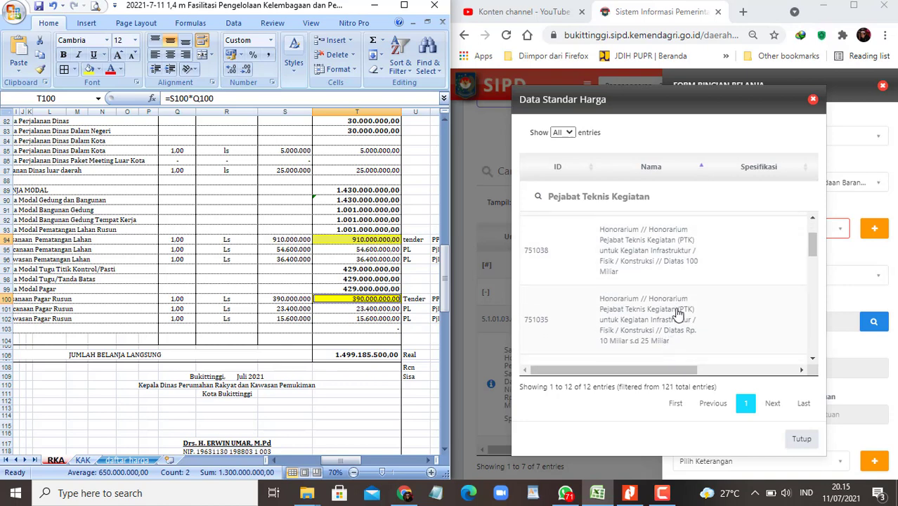
Step: Pick the PTK honorarium component, unit OBK, priced 500.000, from the Data Standar Harga list
scroll(682, 274, "down", 5)
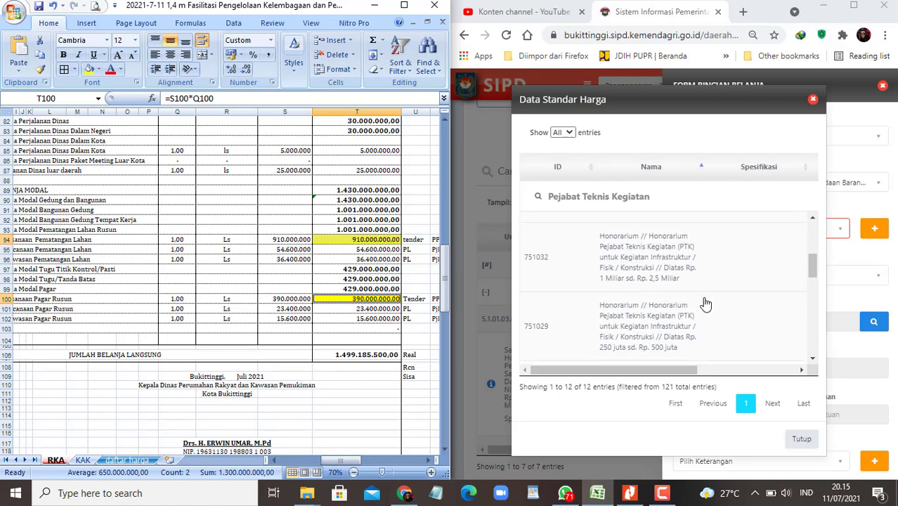
scroll(705, 304, "down", 1)
scroll(705, 305, "down", 4)
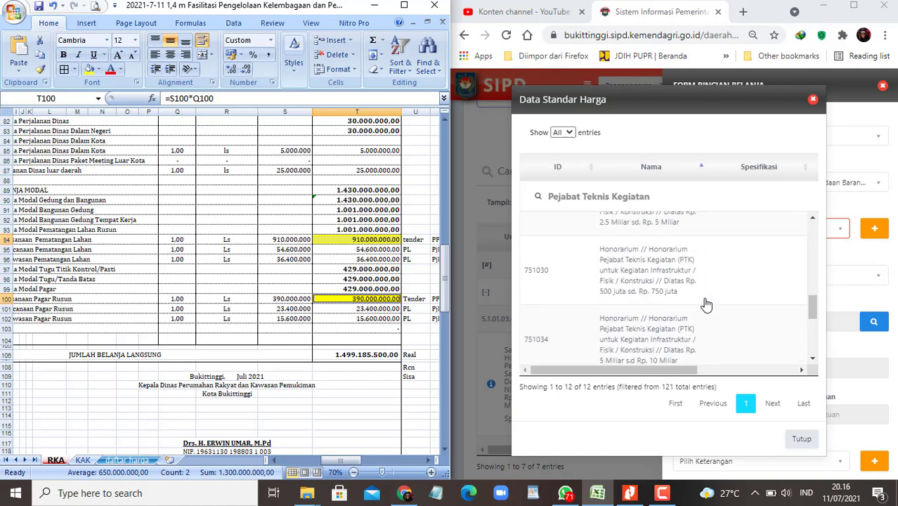
scroll(706, 304, "down", 1)
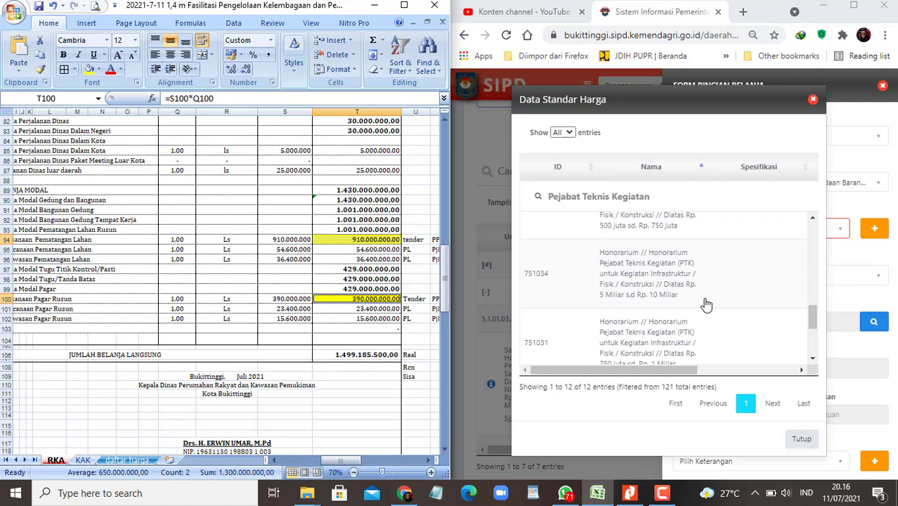
scroll(706, 304, "up", 1)
scroll(706, 304, "down", 1)
scroll(694, 303, "down", 1)
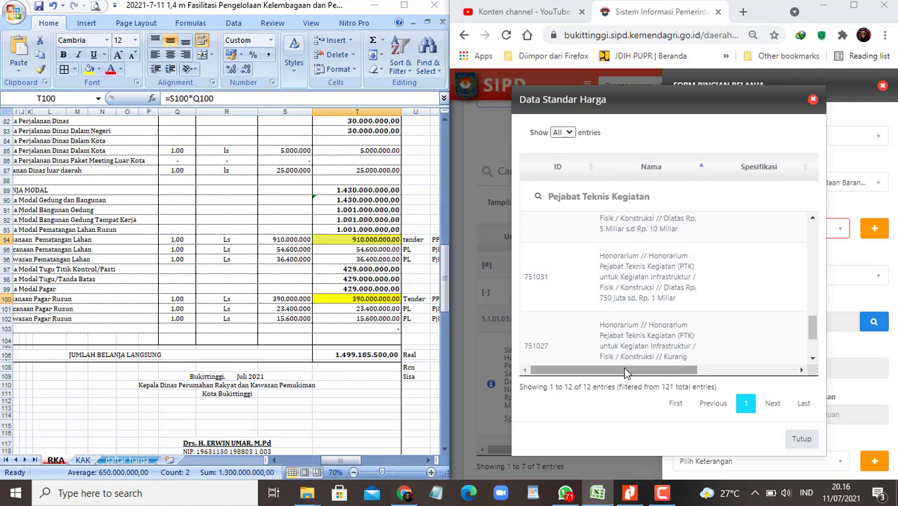
left_click_drag(623, 369, 587, 371)
left_click(870, 377)
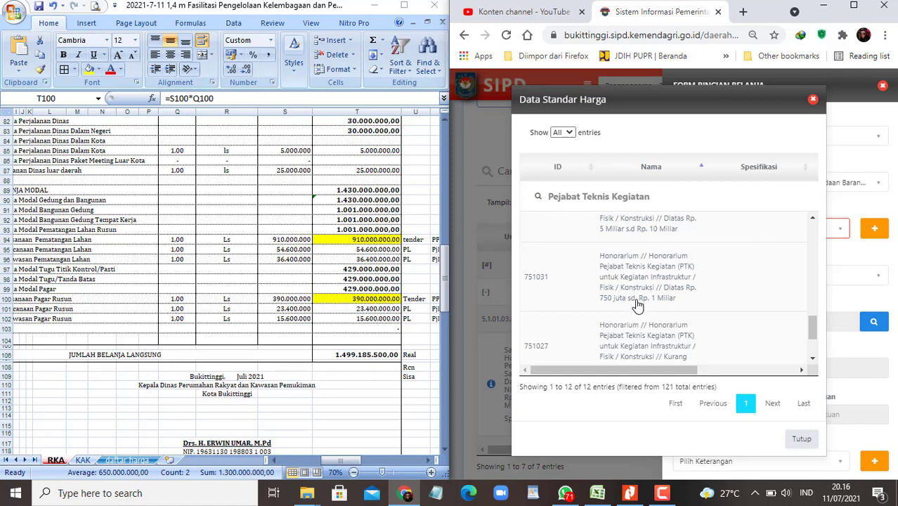
left_click(365, 242)
left_click(673, 283)
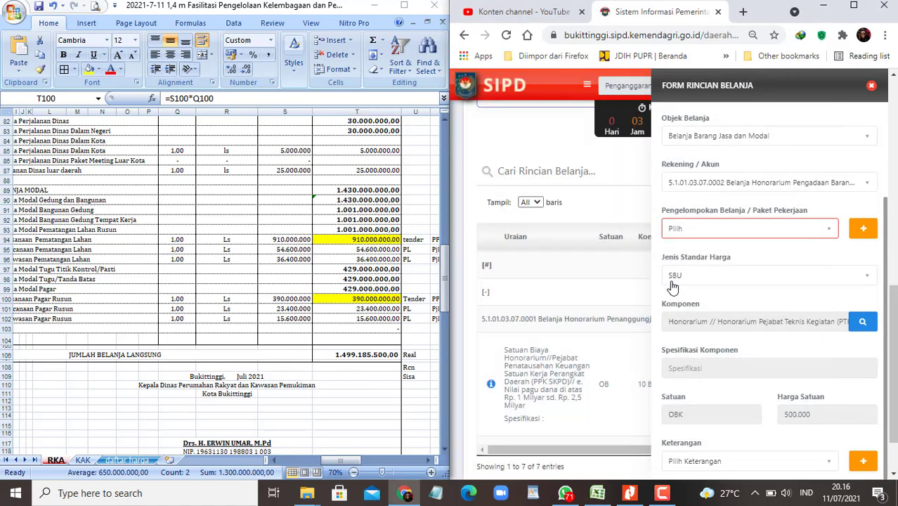
Step: Compare the PTK honorarium descriptions in RKA rows 56–58 of the workbook
scroll(730, 341, "down", 3)
left_click(709, 347)
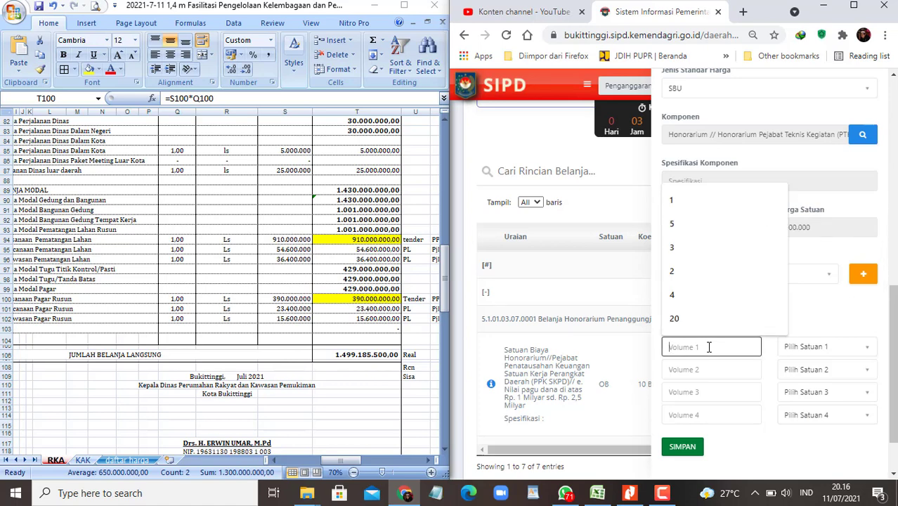
left_click(271, 269)
scroll(246, 247, "up", 3)
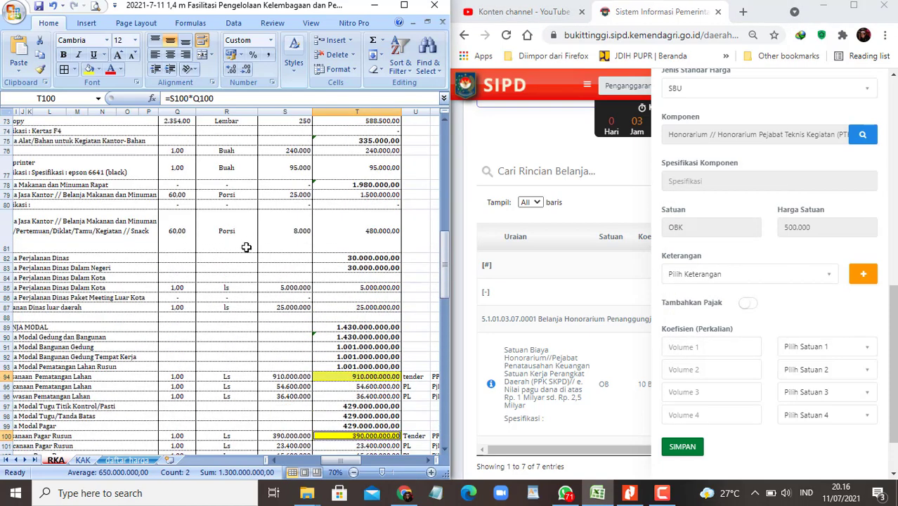
scroll(246, 247, "up", 6)
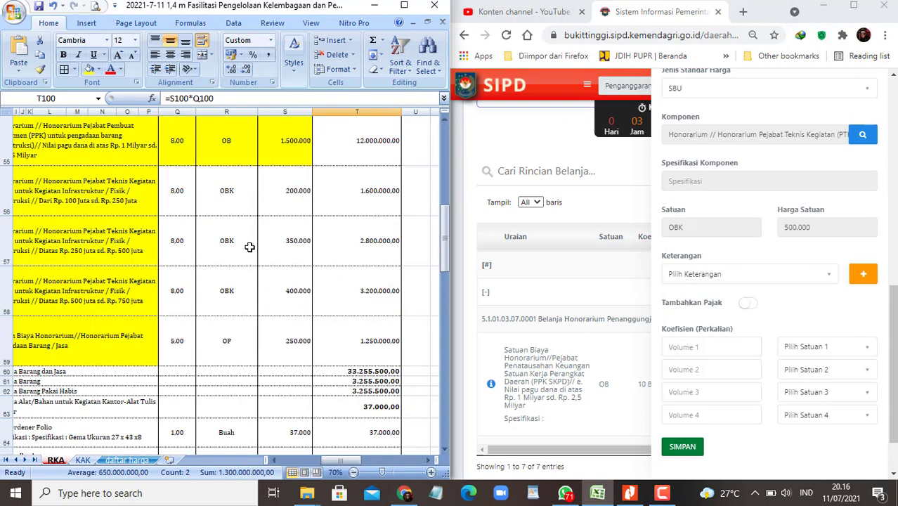
left_click(154, 228)
key("Home")
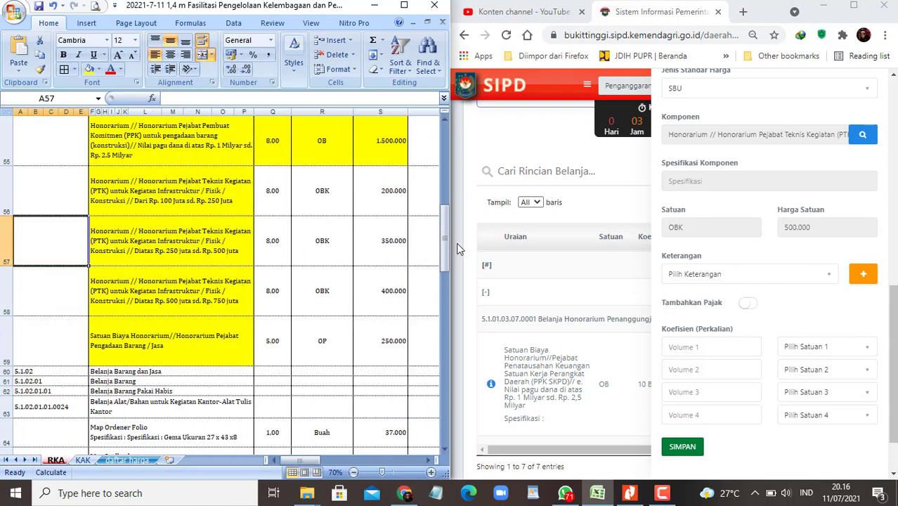
key("Right")
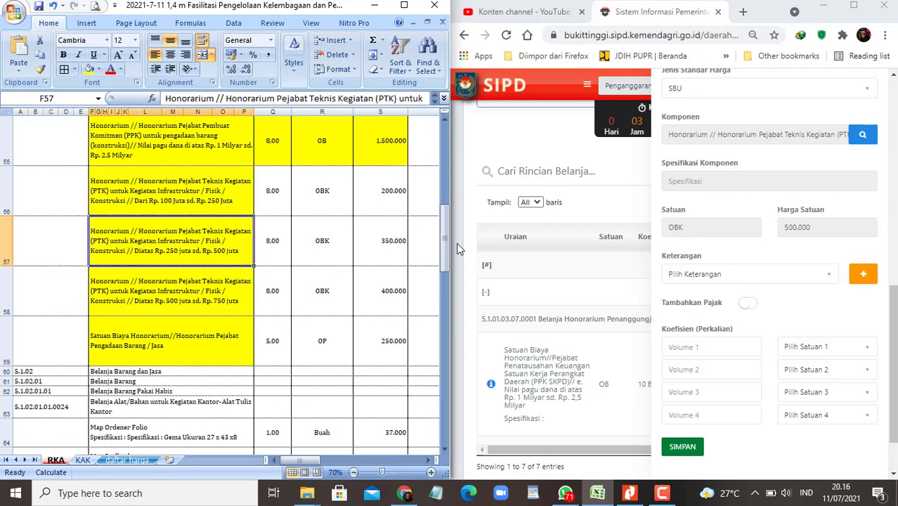
key("Up")
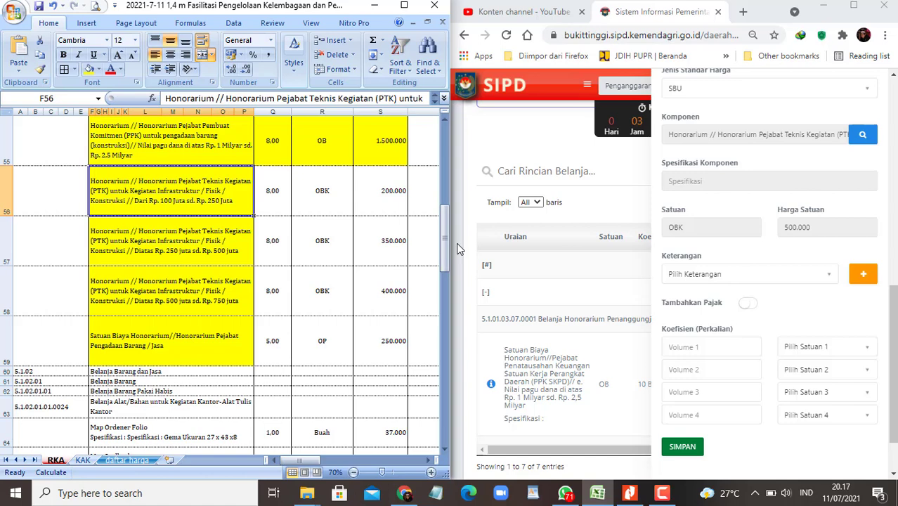
key("Down")
key("Down")
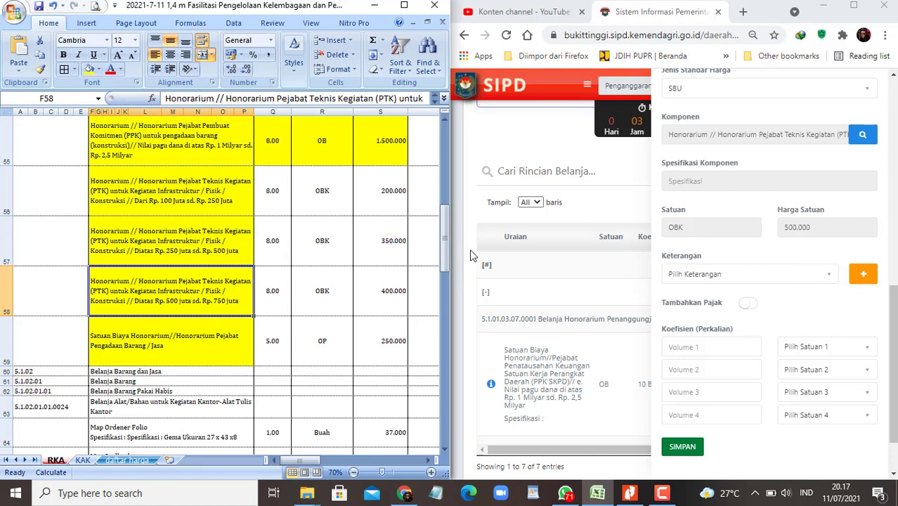
Step: Enter volume 8 in Orang / Bulan / Kegiatan and save the PTK honorarium detail
left_click(696, 347)
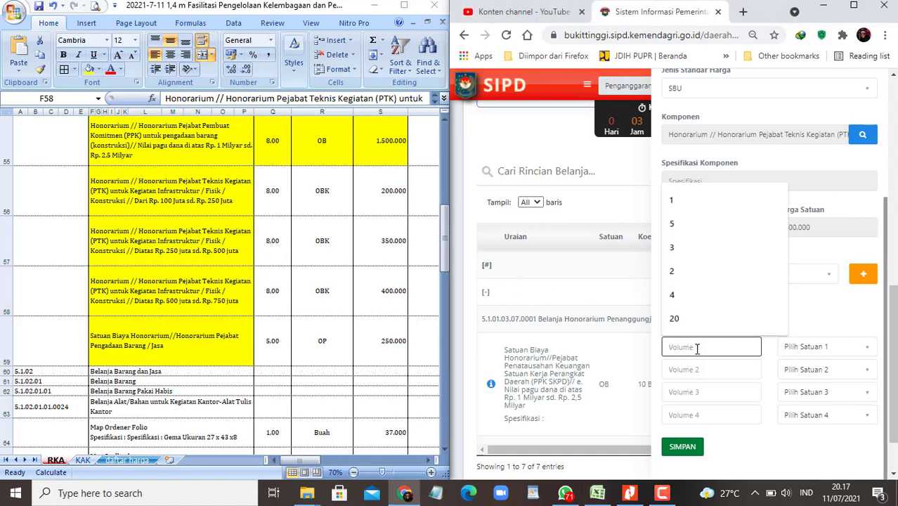
type("8")
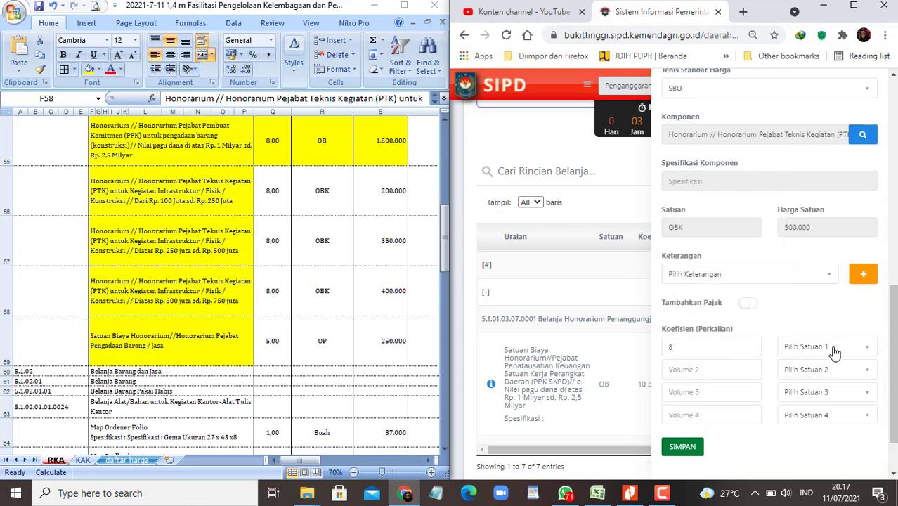
left_click(831, 350)
type("orang")
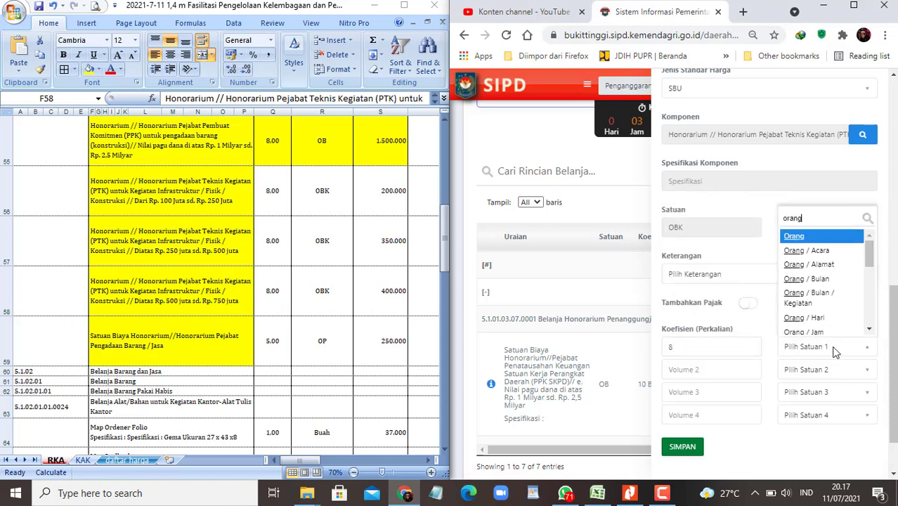
key("Down")
key("Down")
key("Down")
key("Down")
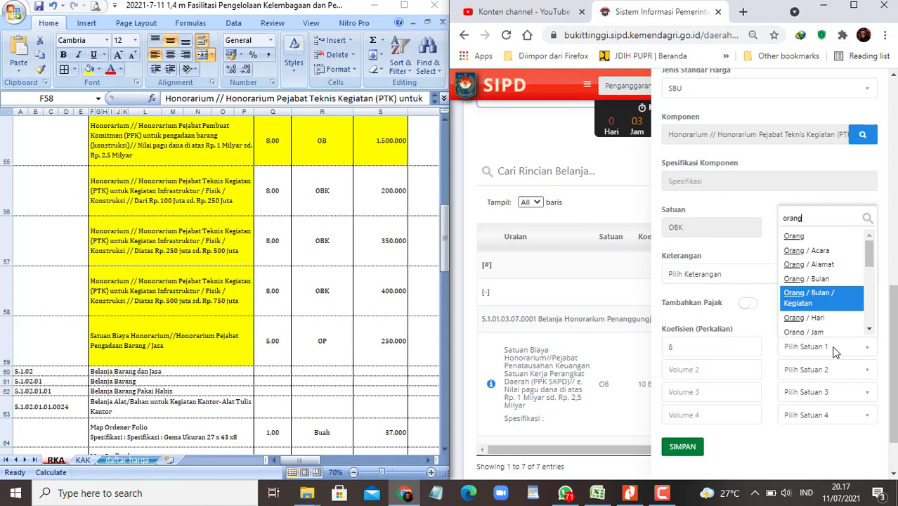
key("Return")
key("Tab")
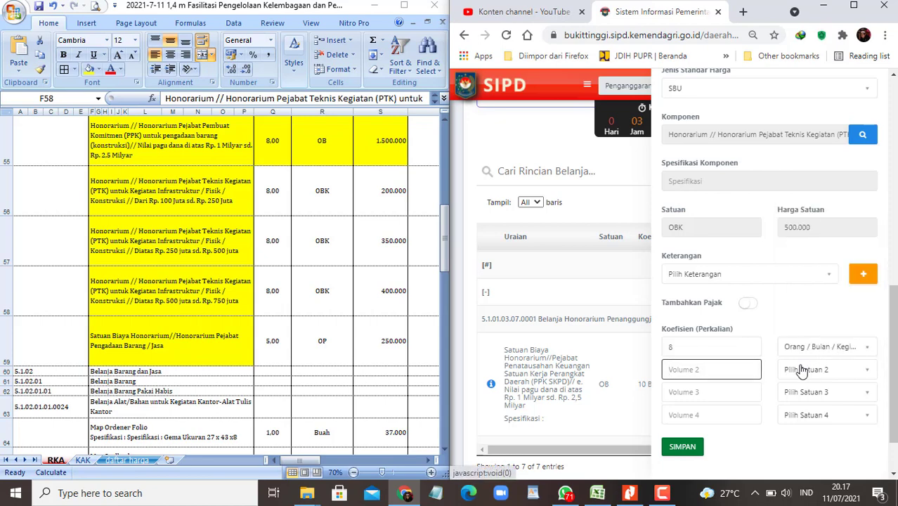
left_click(683, 446)
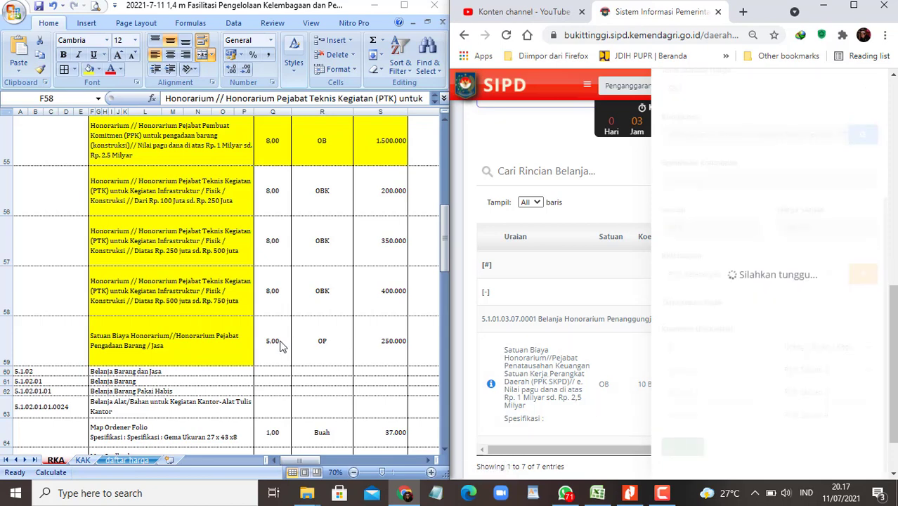
Step: Edit S58 so the row 58 PTK unit price reads 500000 instead of 400000
left_click(281, 299)
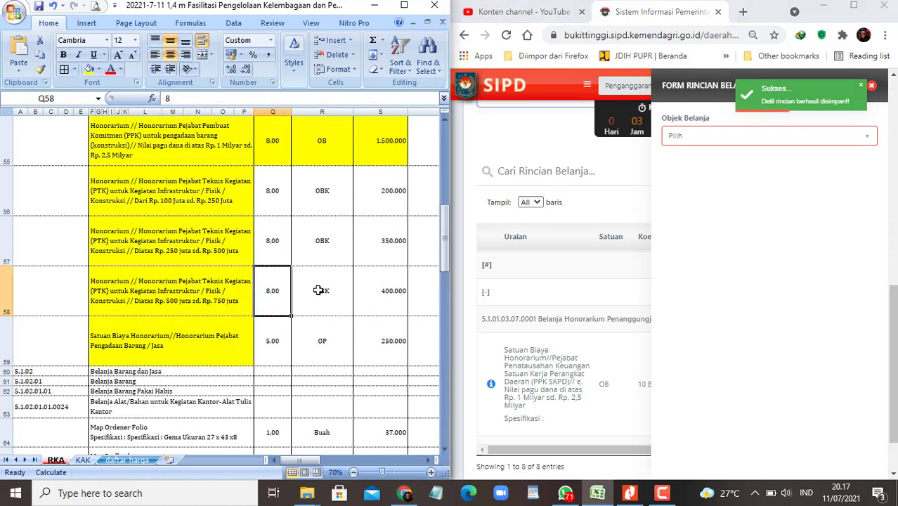
left_click(387, 288, "shift")
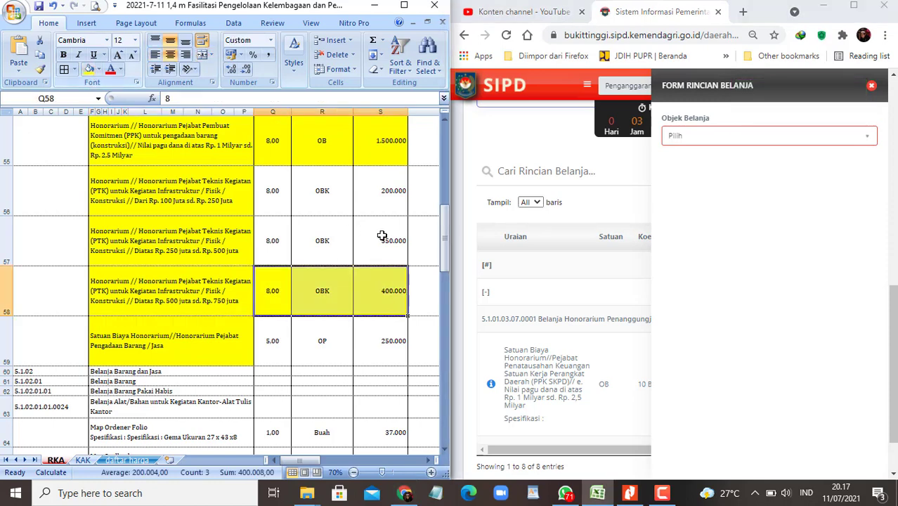
left_click(379, 277)
key("F2")
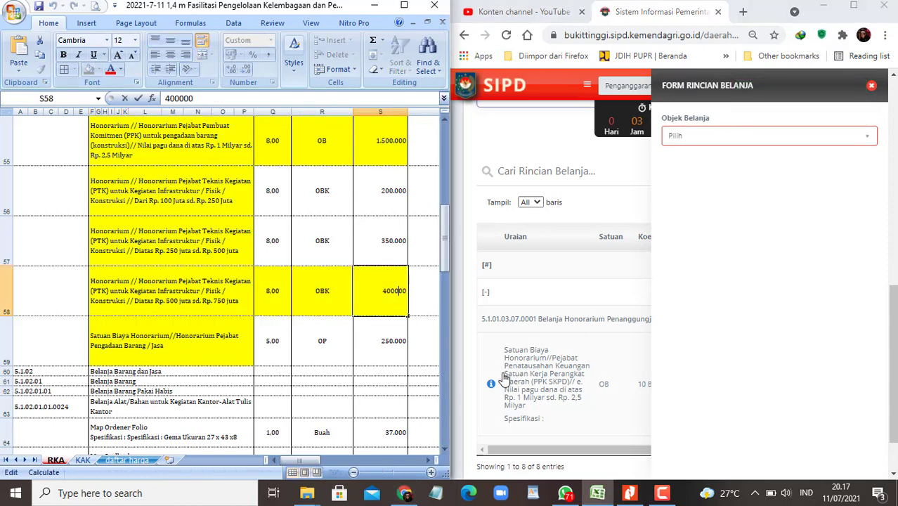
key("BackSpace")
type("5")
key("Return")
key("Up")
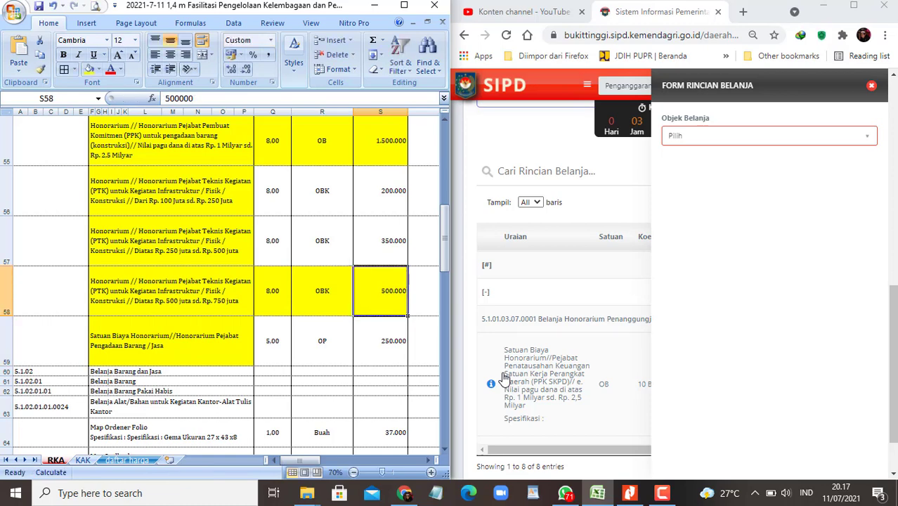
key("Left")
key("Left")
key("Left")
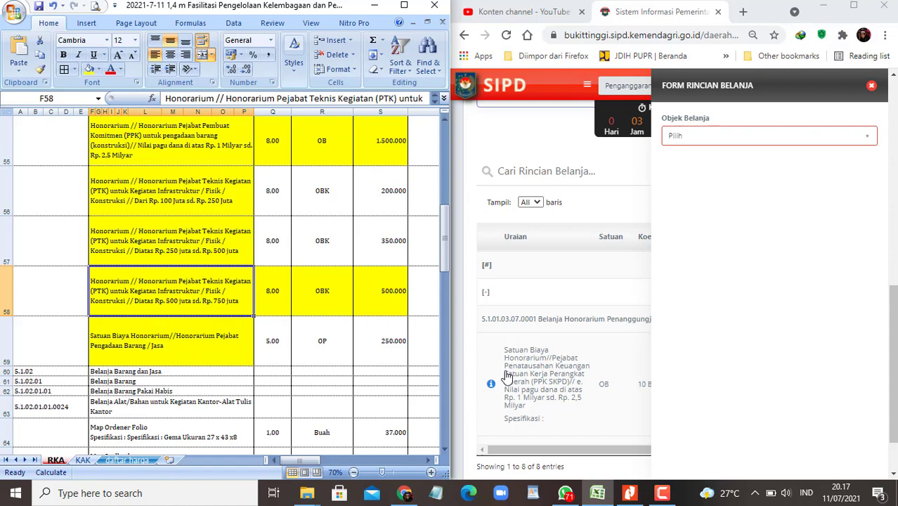
Step: Check the row 100 capital total, then set the new detail's object to Belanja Barang Jasa dan Modal
scroll(296, 339, "down", 5)
scroll(296, 339, "down", 3)
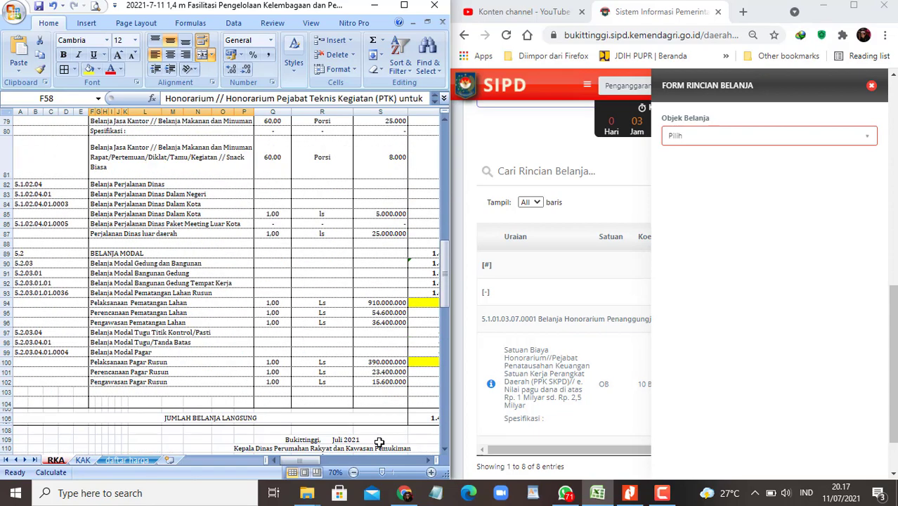
left_click(428, 461)
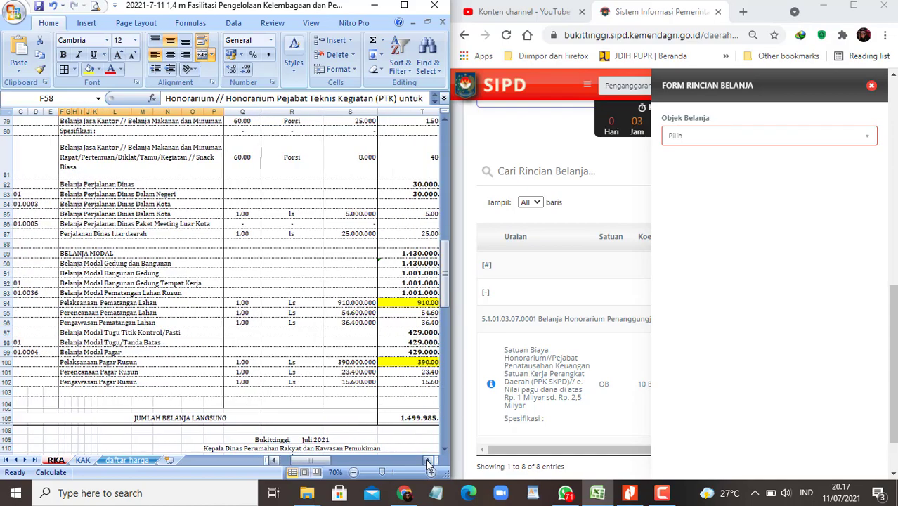
left_click(427, 461)
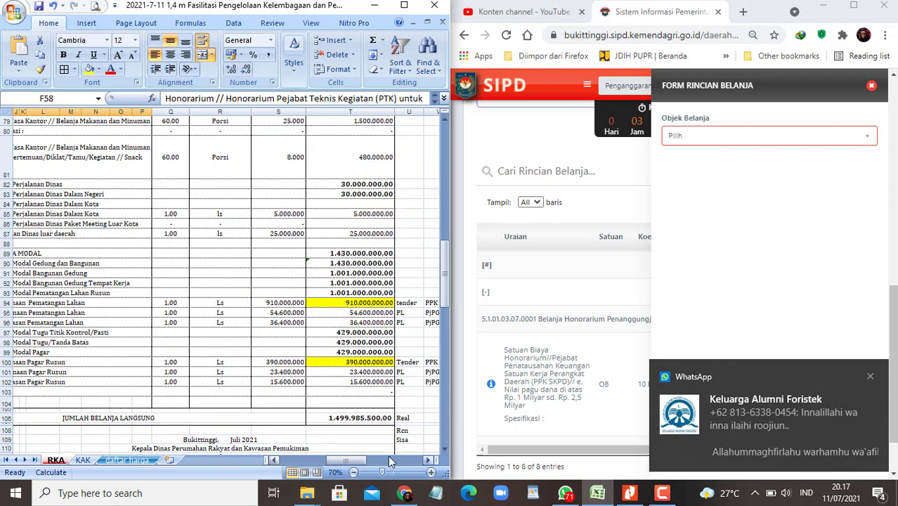
left_click(357, 372)
left_click(362, 363)
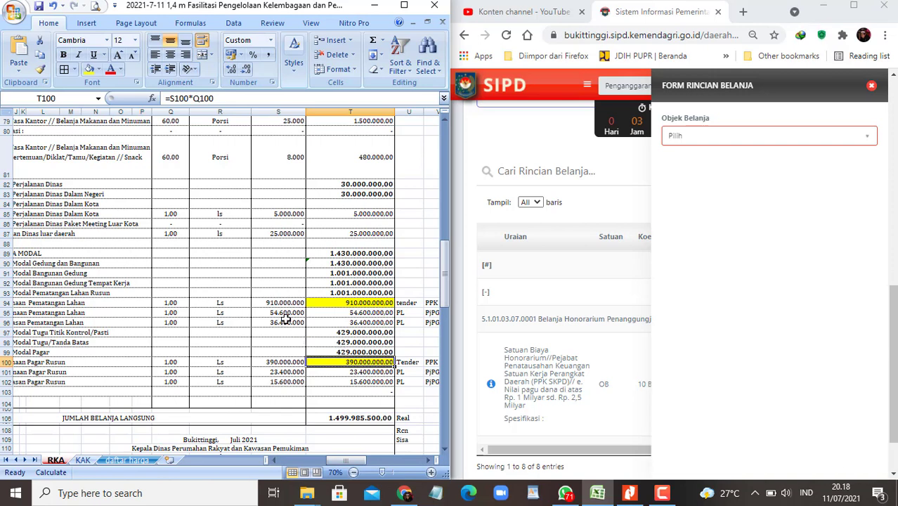
left_click(786, 139)
left_click(722, 205)
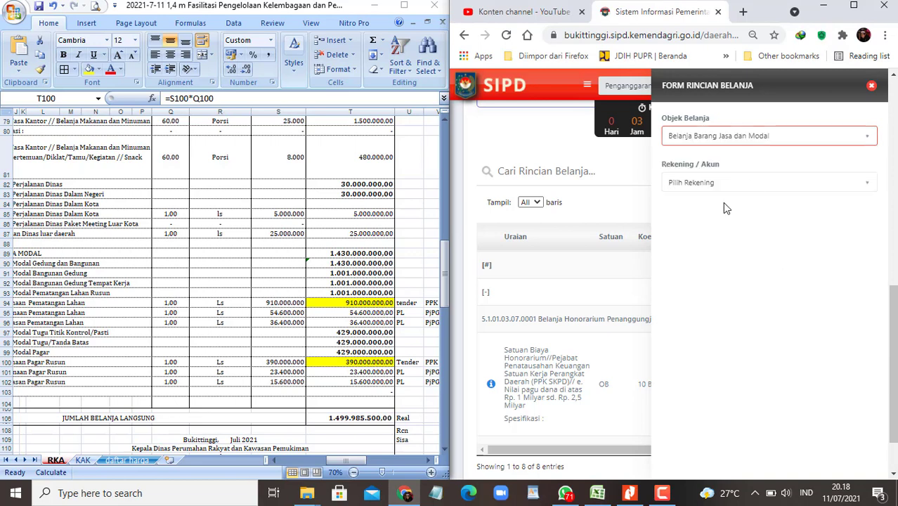
Step: Set account 5.1.01.03.07.0002 Belanja Honorarium Pengadaan Barang/Jasa and price type SBU
left_click(756, 184)
type("hono")
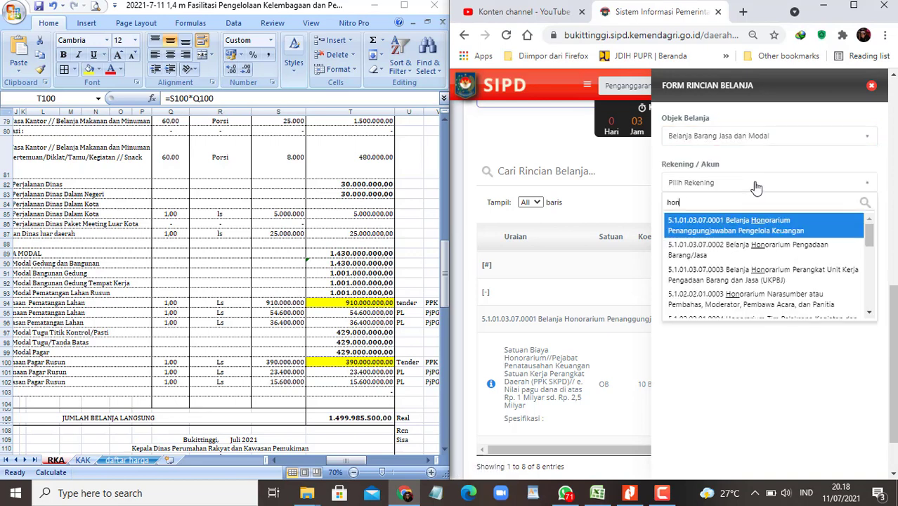
left_click(731, 257)
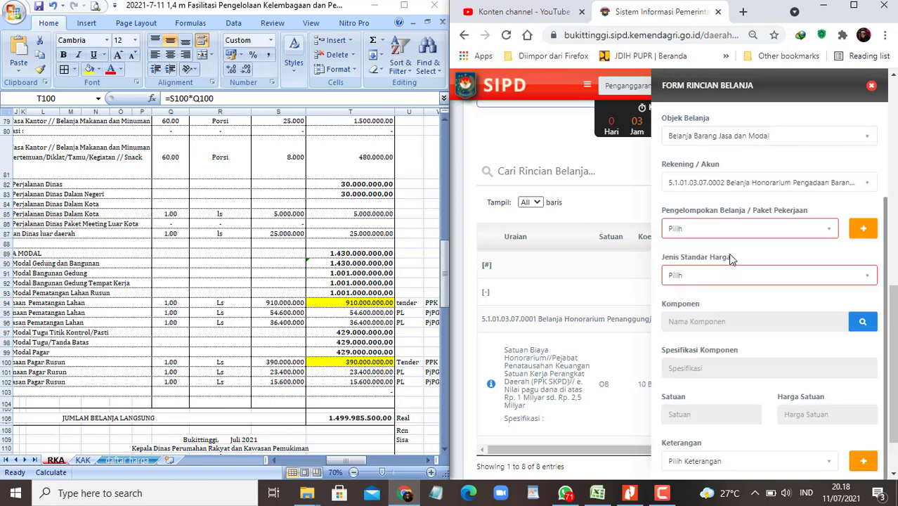
left_click(866, 280)
left_click(702, 341)
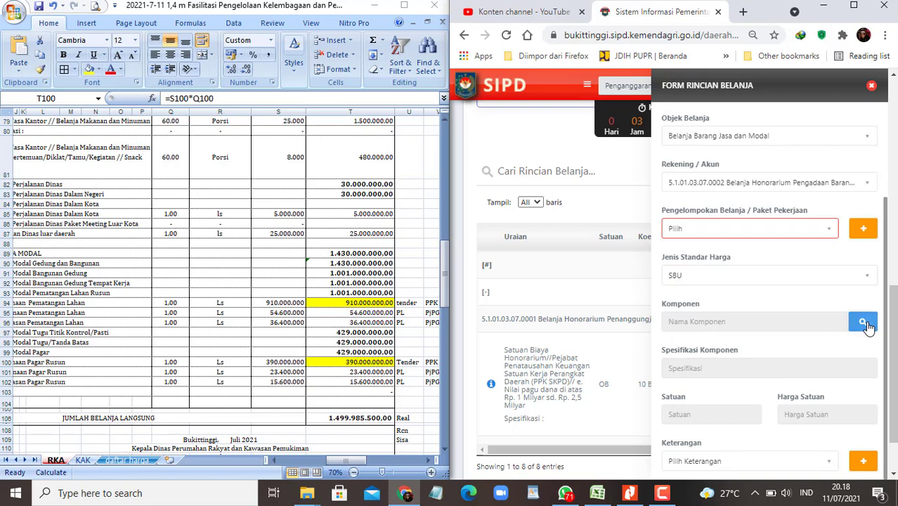
Step: Filter the standard price components to Pejabat Teknis Kegiatan
left_click(868, 322)
left_click(608, 196)
type("Pejabat Teknis Kegiatan")
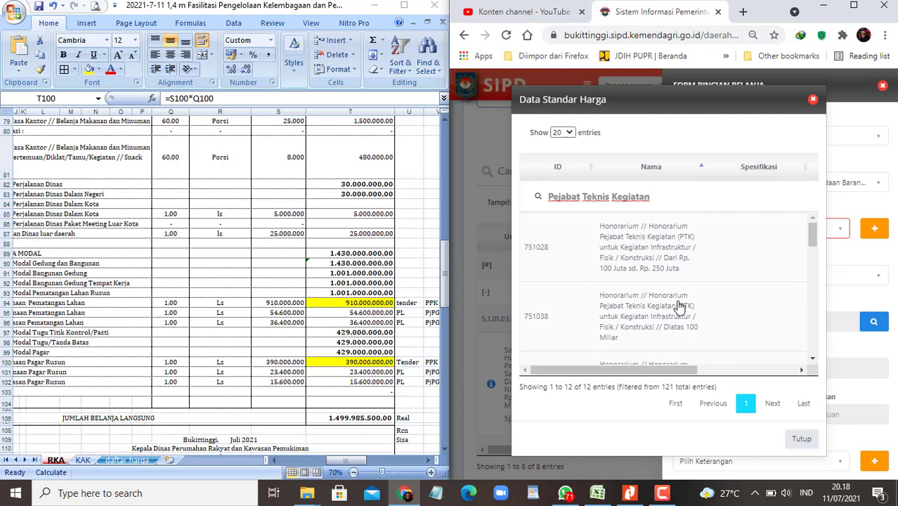
Step: Sort the PTK prices ascending and pick the Rp 250–500 juta component (ID 1029), OBK, 350.000
left_click_drag(625, 368, 781, 364)
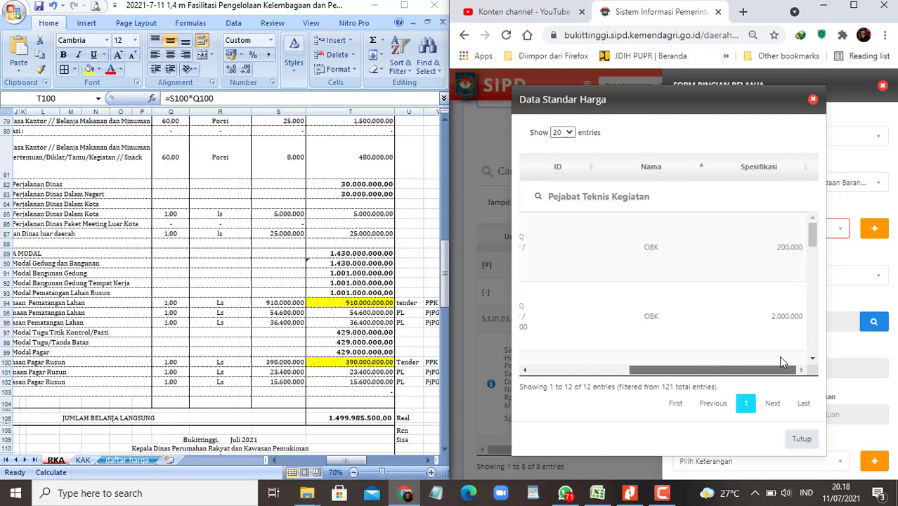
left_click(853, 6)
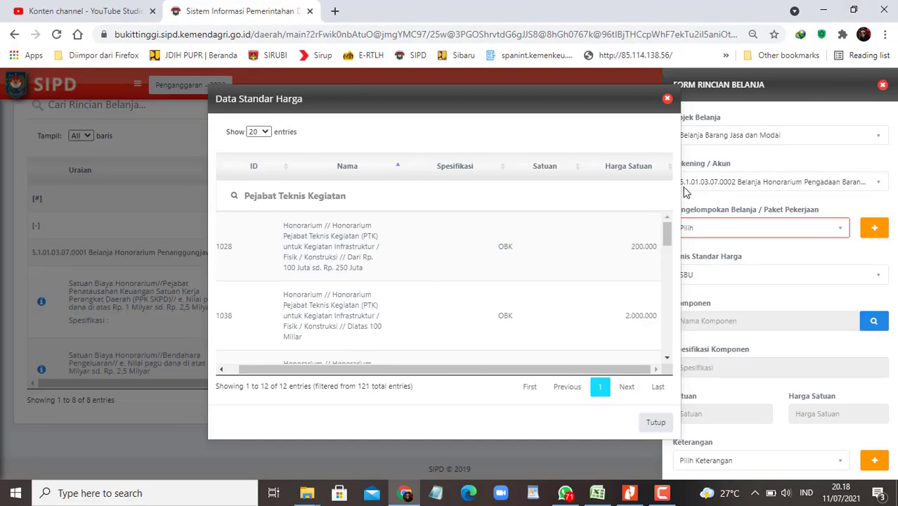
left_click(668, 172)
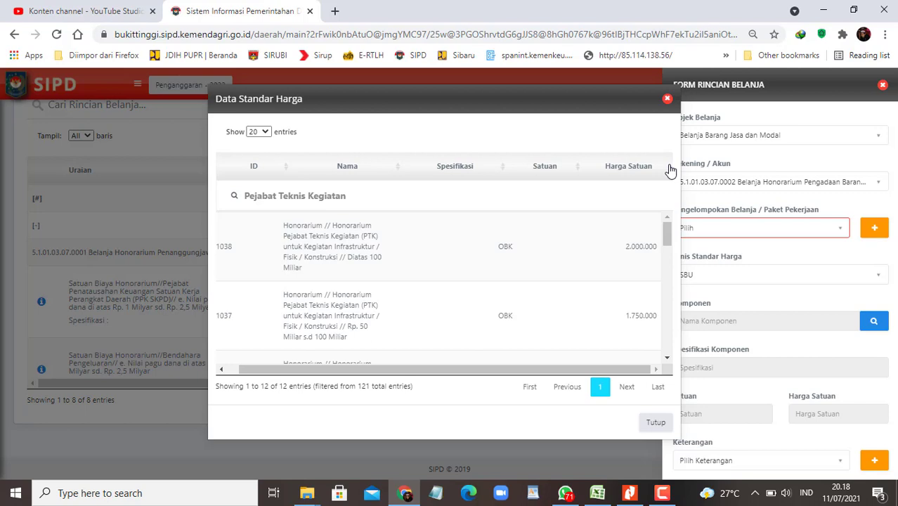
left_click(669, 168)
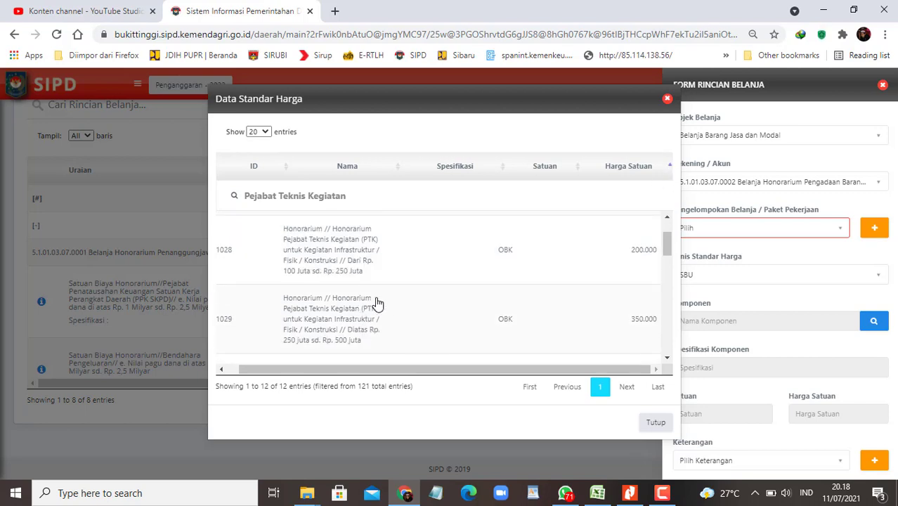
scroll(366, 295, "down", 2)
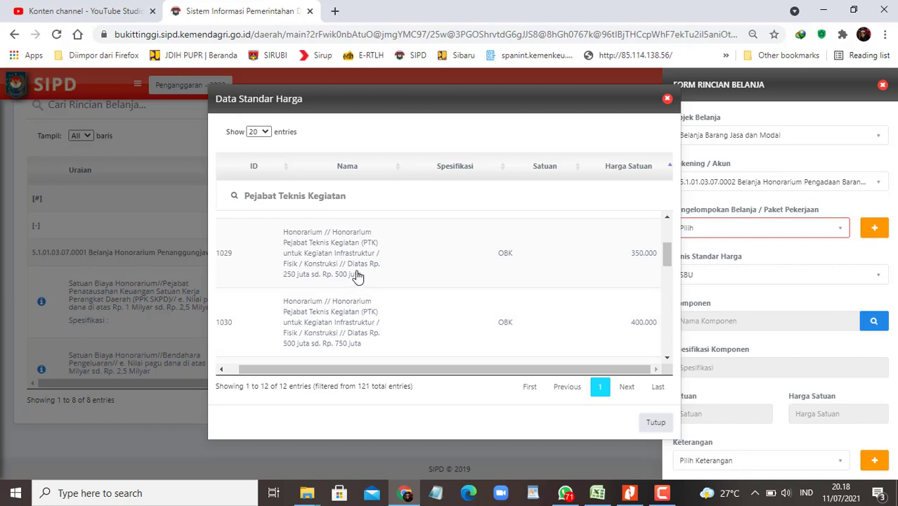
key("super+Right")
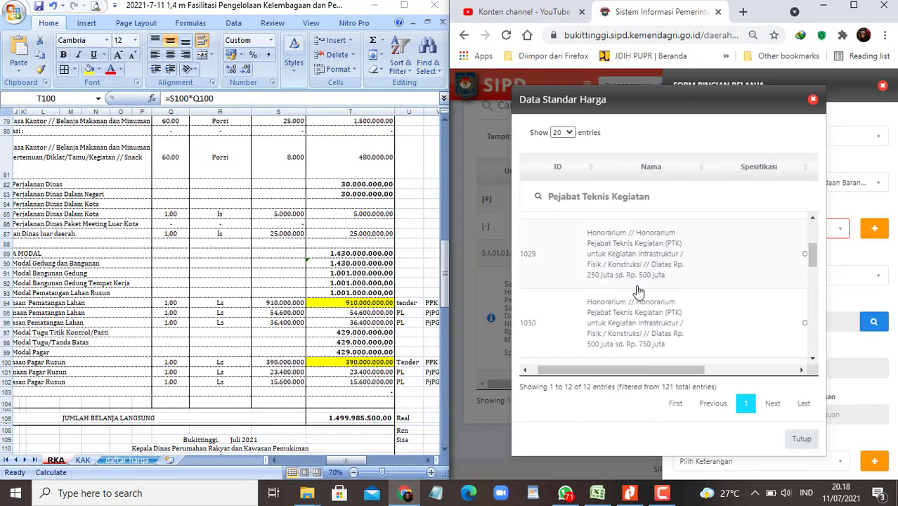
left_click(349, 363)
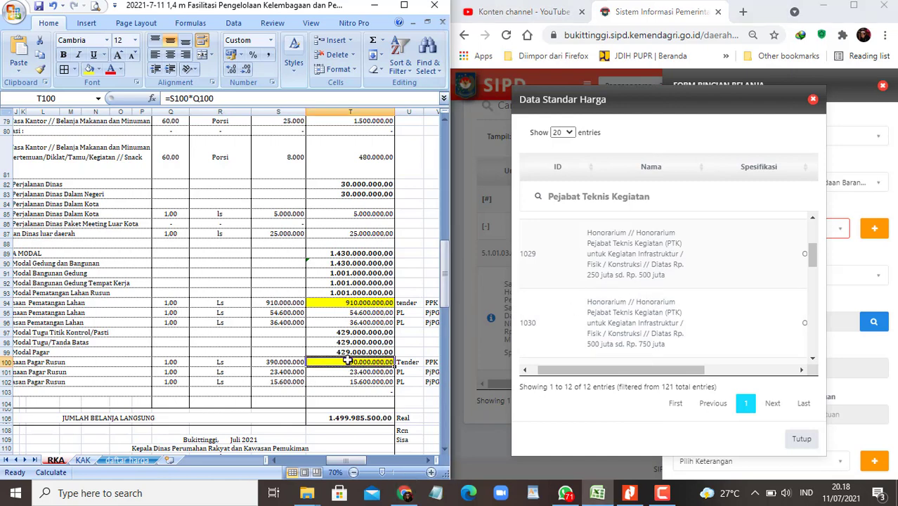
left_click(675, 273)
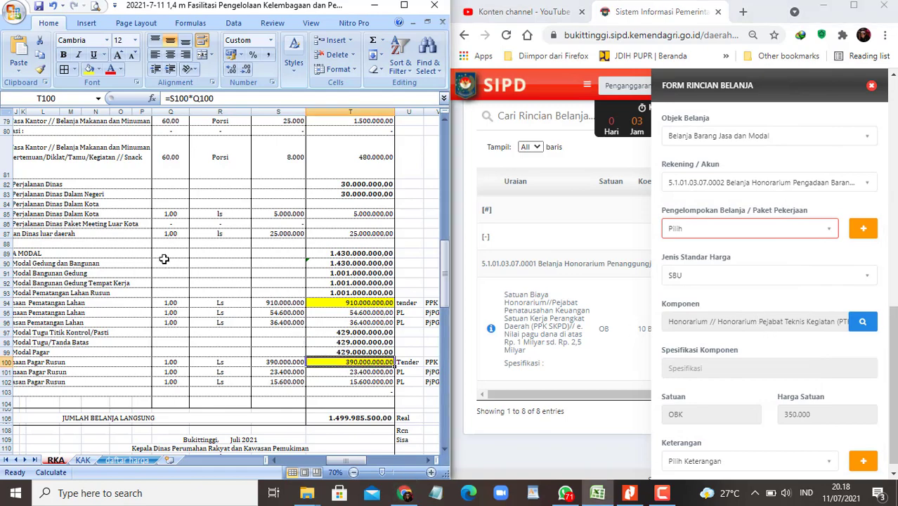
Step: Look up the volume of the PTK Rp 250–500 juta item in workbook row 57
scroll(169, 257, "up", 8)
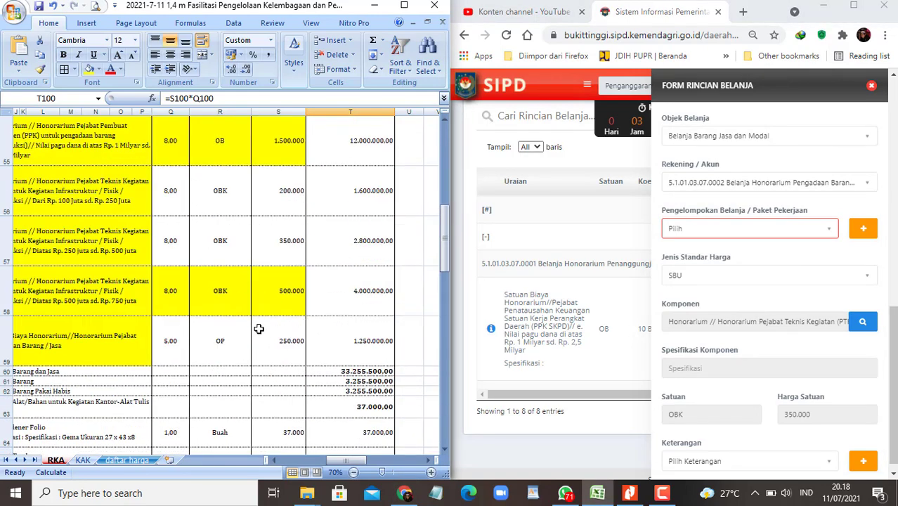
left_click_drag(335, 459, 304, 465)
left_click(136, 253)
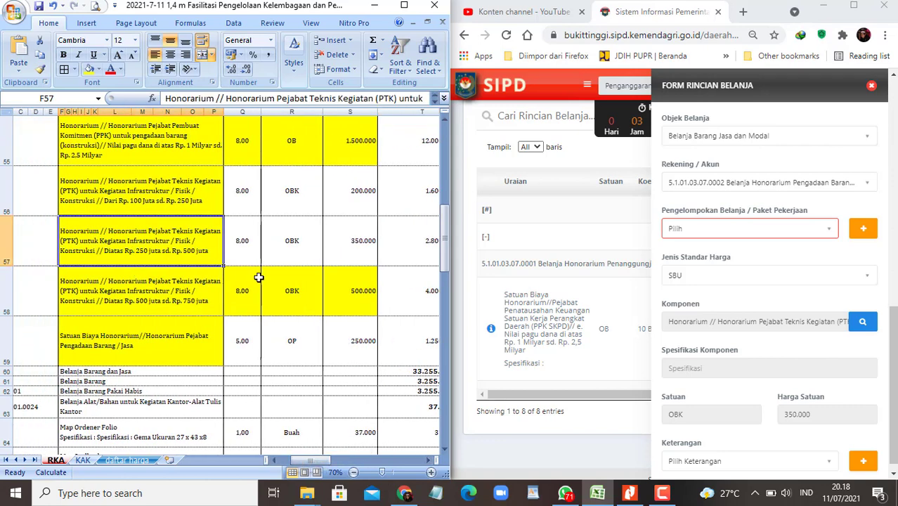
key("Right")
Step: Save volume 8 Orang / Bulan / Kegiatan, then fill row 57's Q57:S57 figures yellow
scroll(759, 402, "down", 3)
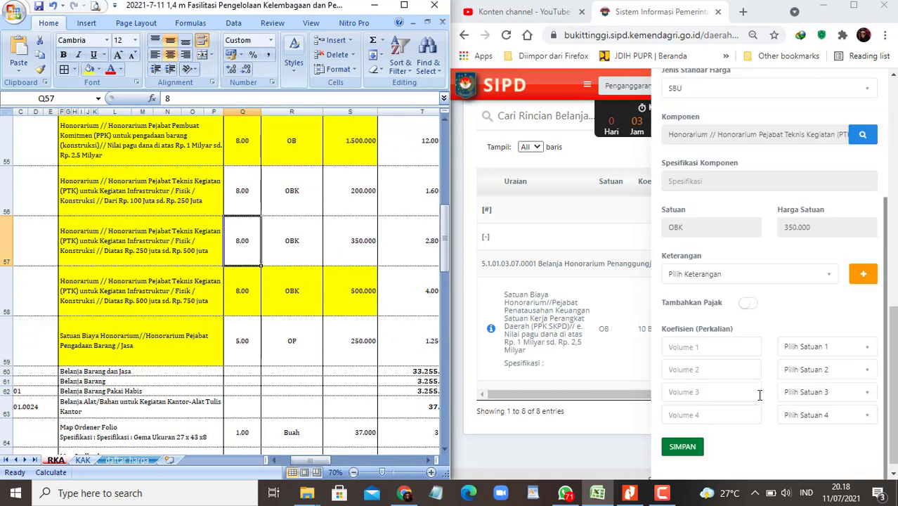
left_click(710, 347)
type("8")
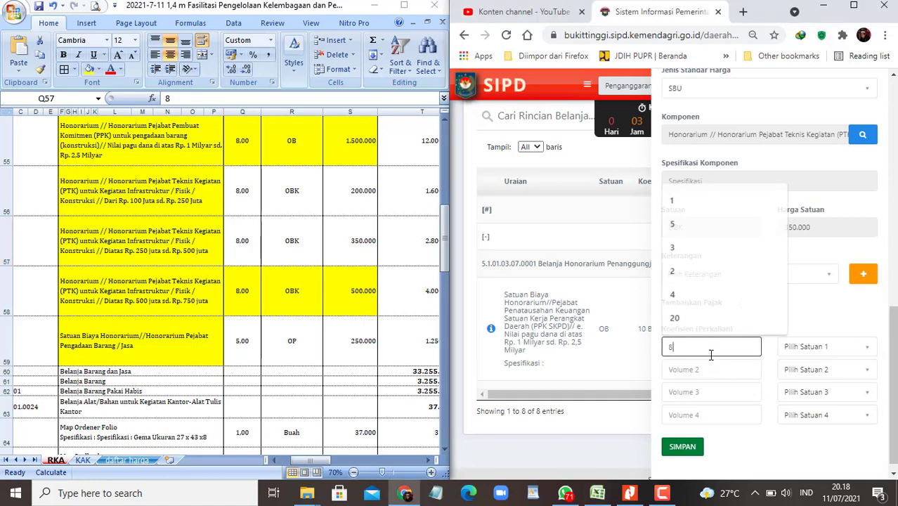
left_click(863, 351)
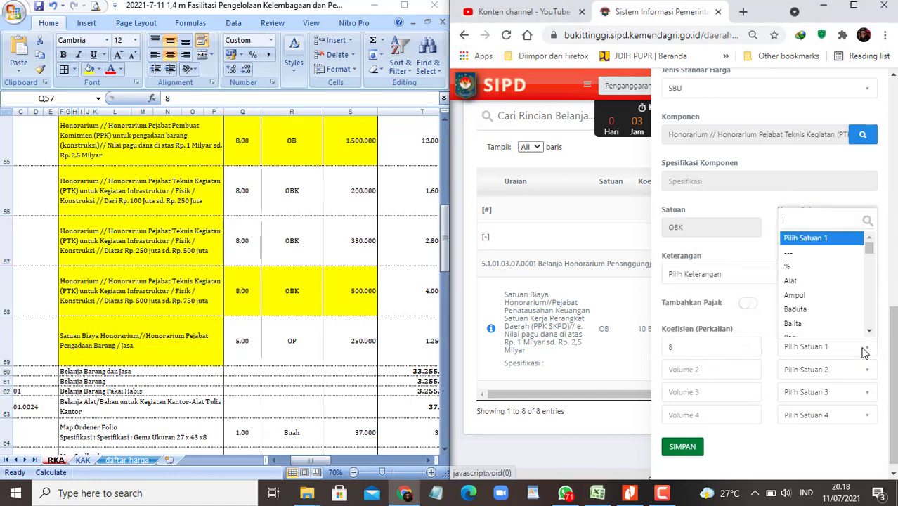
type("ora")
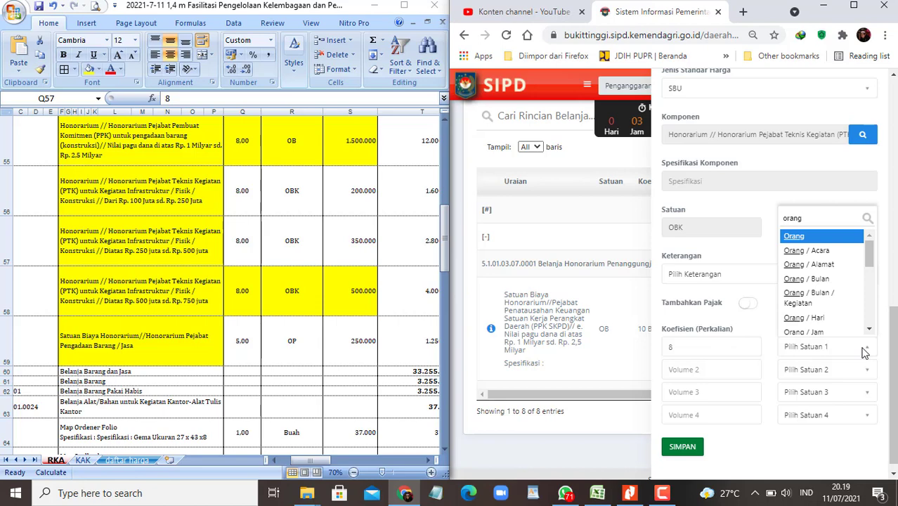
type("ng")
key("Down")
key("Down")
key("Down")
key("Down")
key("Return")
key("Tab")
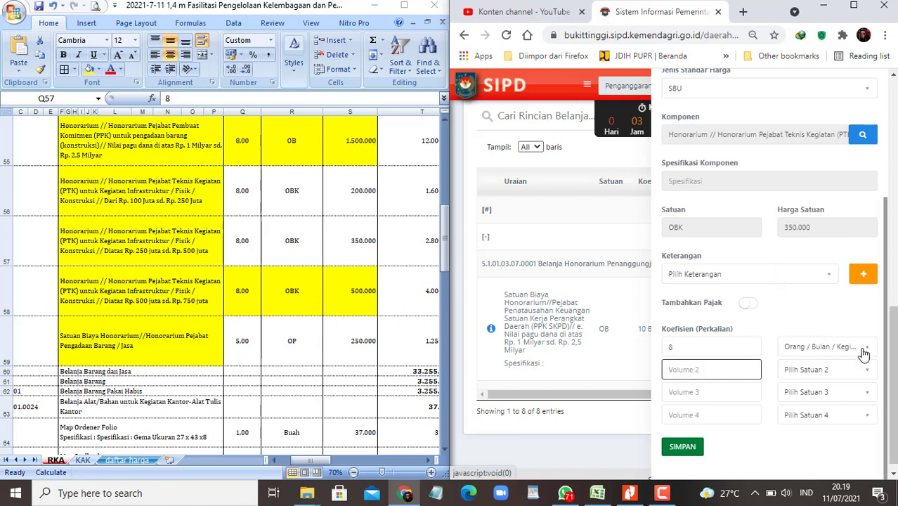
left_click(685, 447)
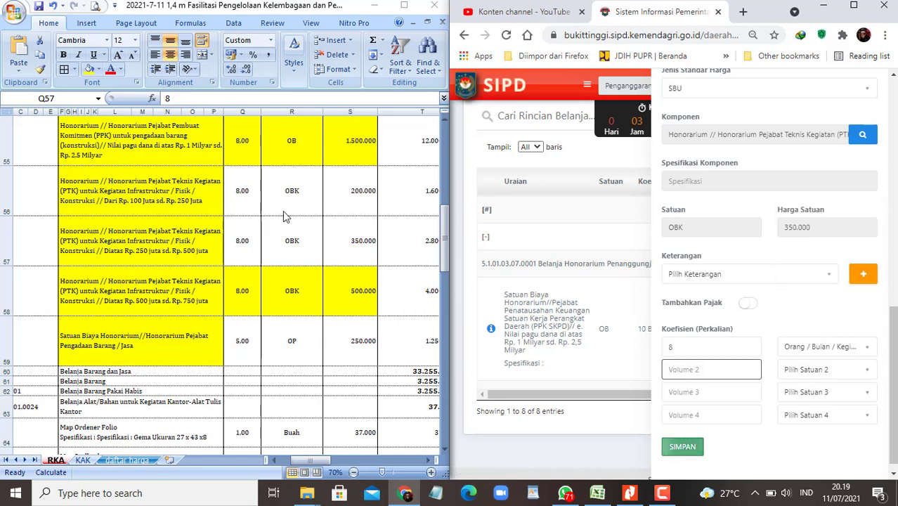
left_click_drag(246, 243, 340, 224)
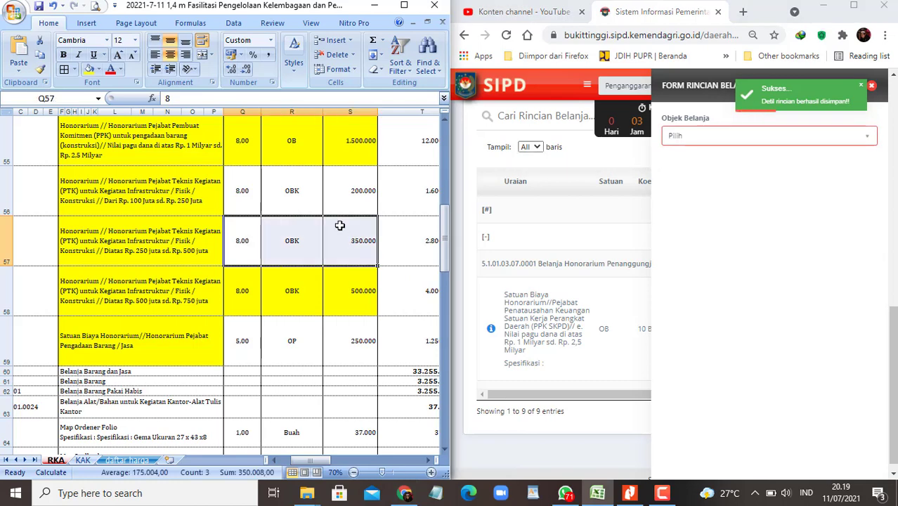
left_click(89, 69)
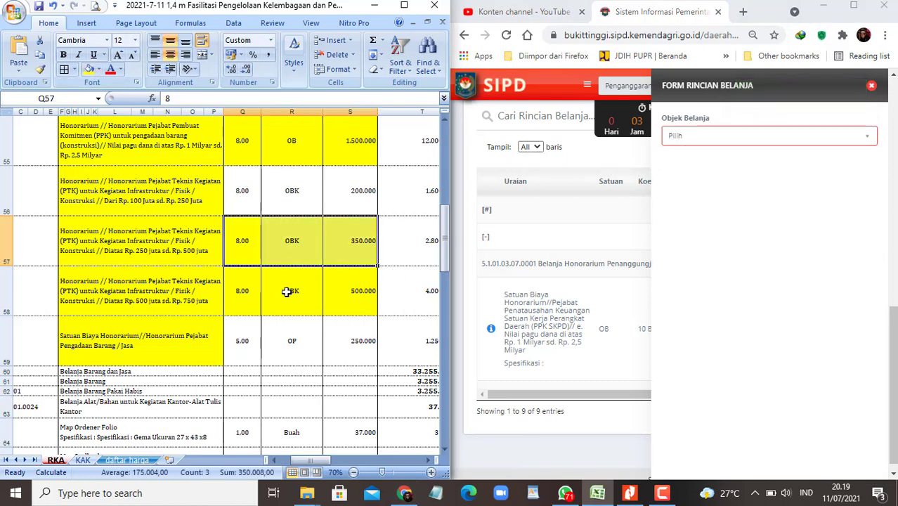
left_click(238, 191)
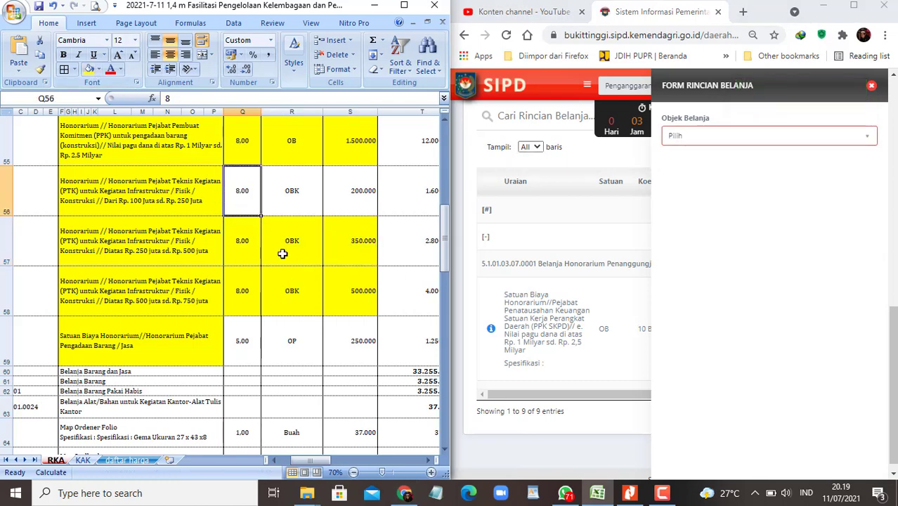
scroll(283, 255, "down", 7)
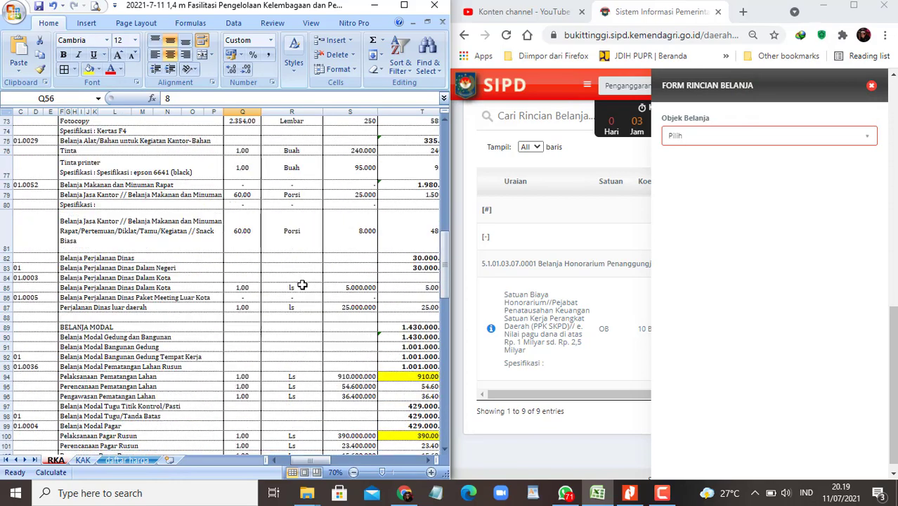
scroll(307, 296, "up", 8)
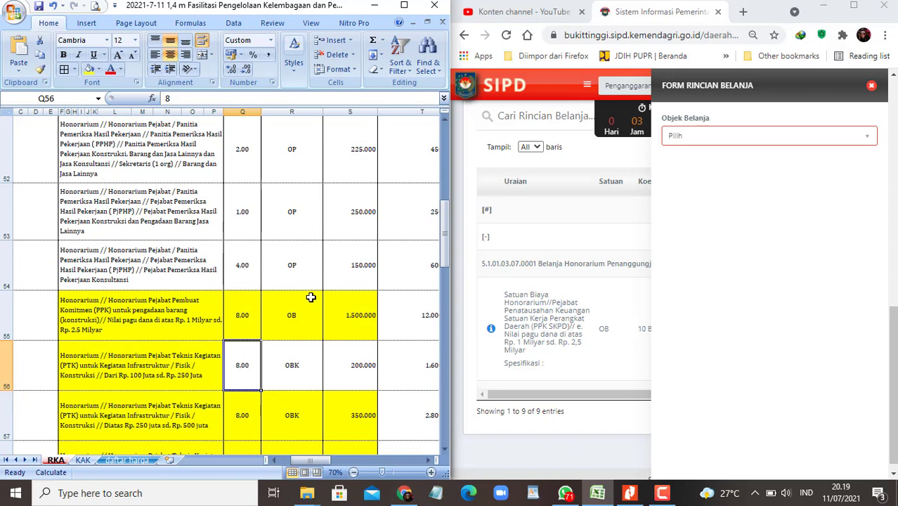
scroll(310, 297, "down", 3)
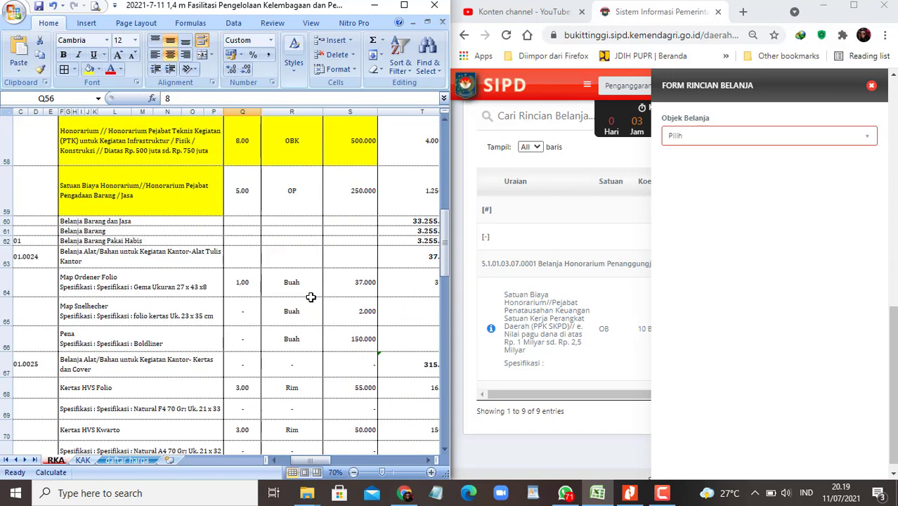
left_click(243, 203)
left_click(831, 136)
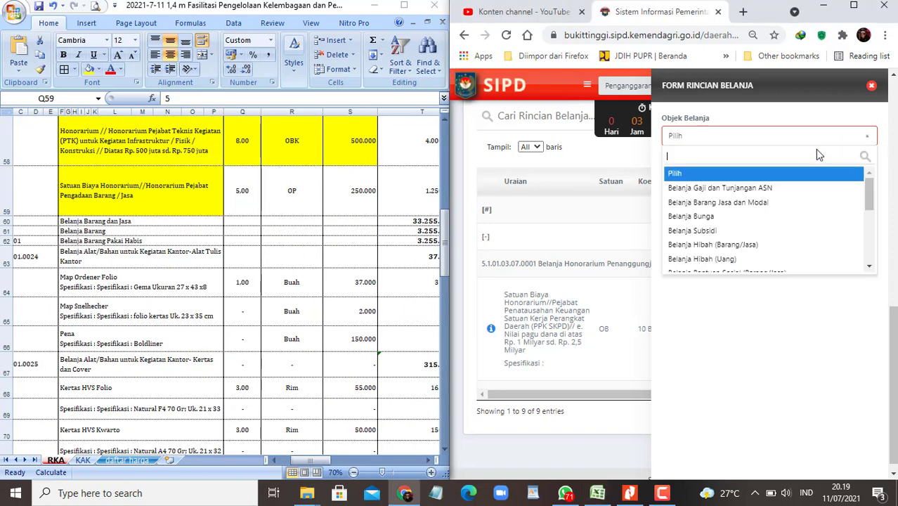
Step: Choose Belanja Barang Jasa dan Modal and account 5.1.01.03.07.0002, copying 'Pejabat Pengadaan' from F59
left_click(733, 203)
left_click(745, 186)
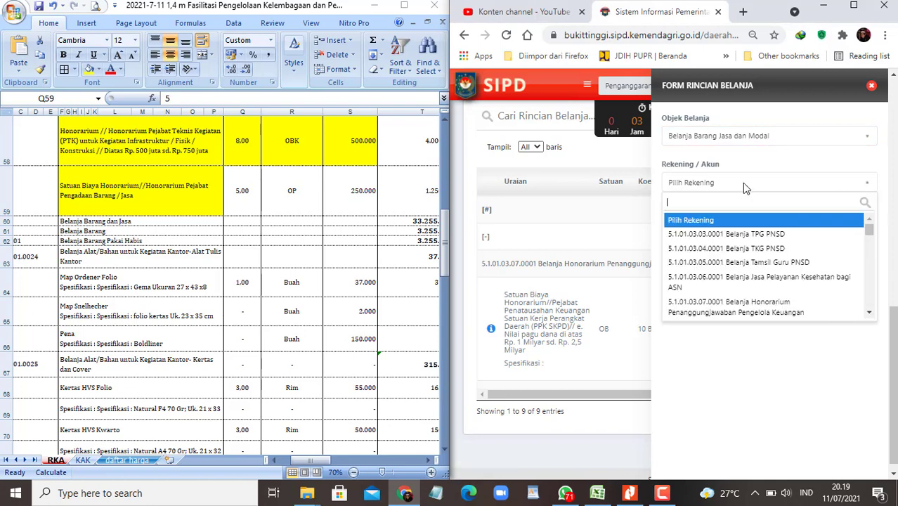
type("hono")
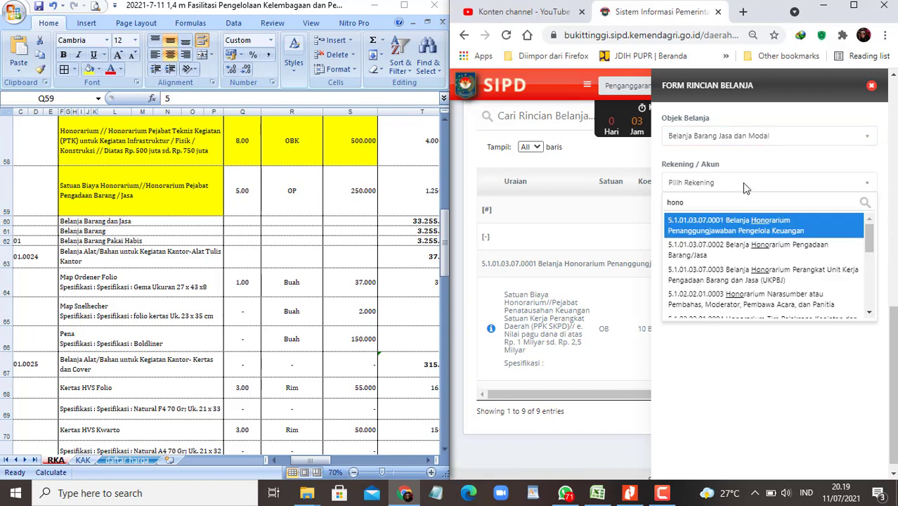
left_click(747, 252)
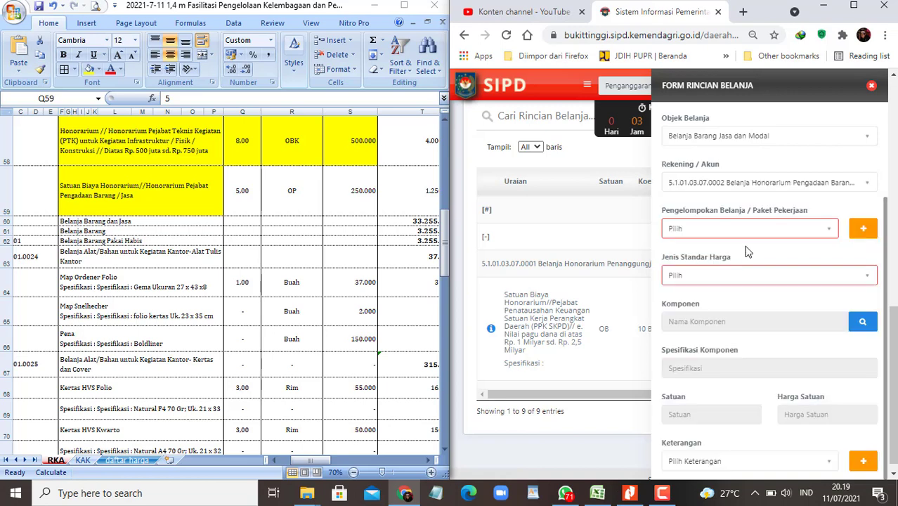
left_click(146, 194)
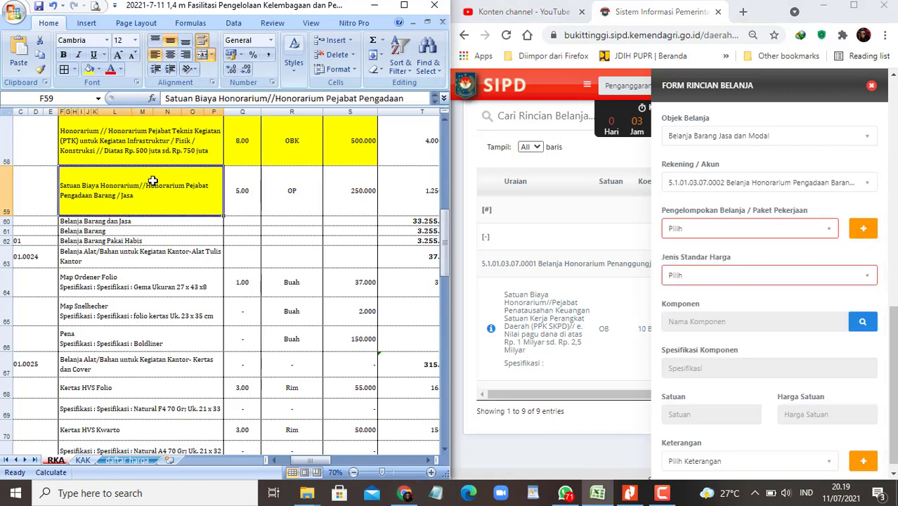
left_click_drag(326, 99, 405, 99)
key("ctrl+c")
Step: Set price type SBU and filter the standard price list to Pejabat Pengadaan
left_click(822, 279)
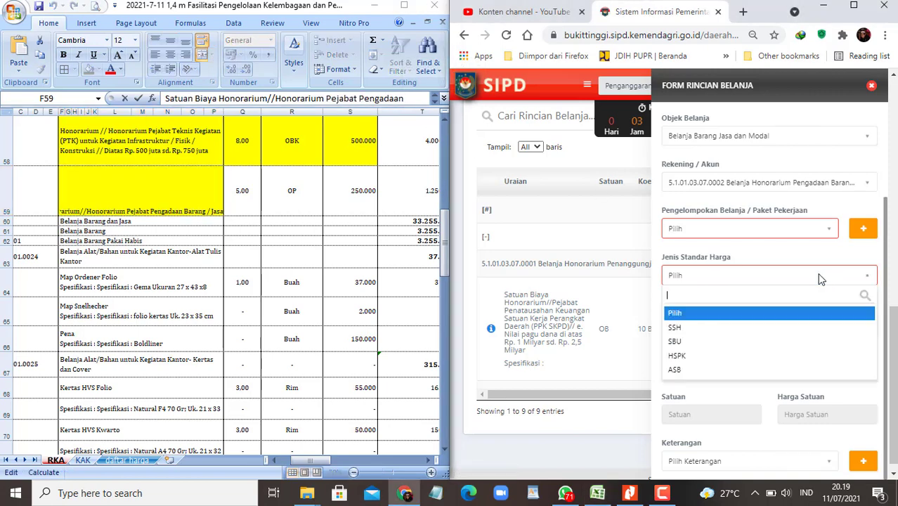
left_click(678, 342)
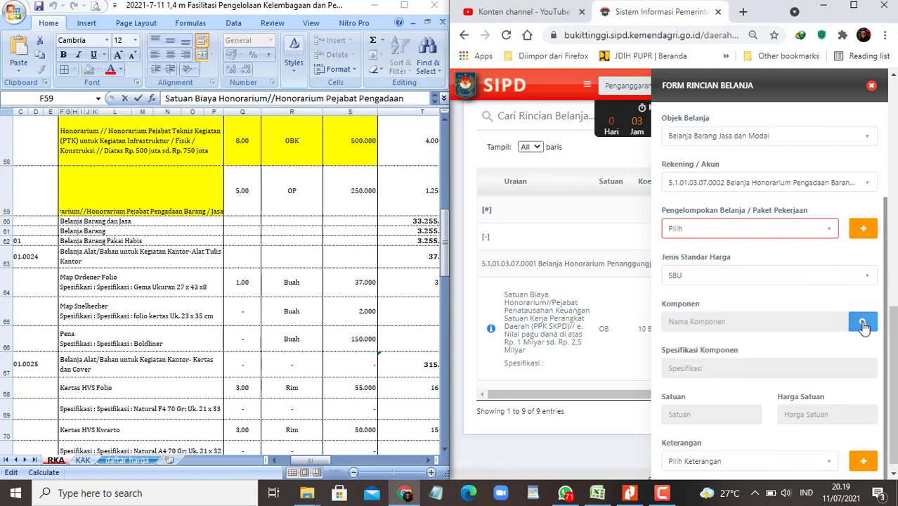
left_click(863, 321)
left_click(576, 196)
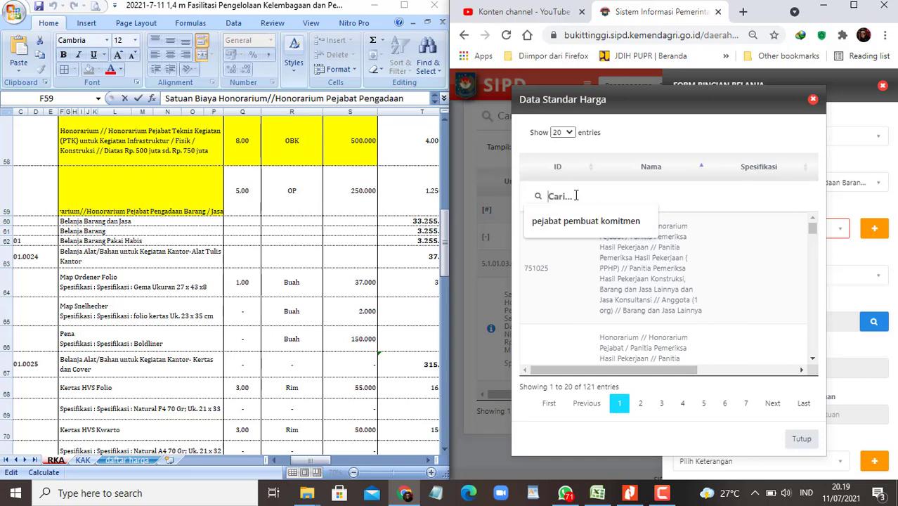
key("ctrl+v")
left_click(855, 7)
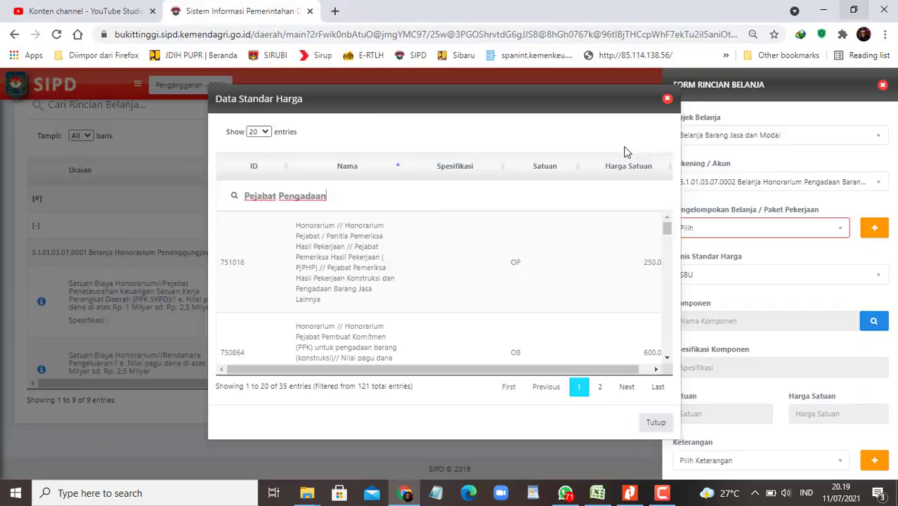
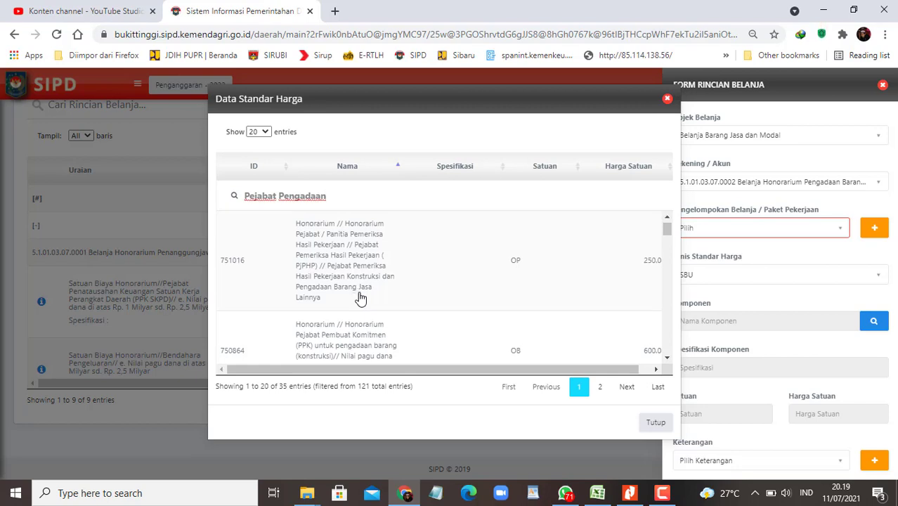
Step: Copy 'Pejabat Pengadaan Barang / Jasa' from F59 into the price search, leaving 2 of 121 entries
scroll(360, 298, "down", 1)
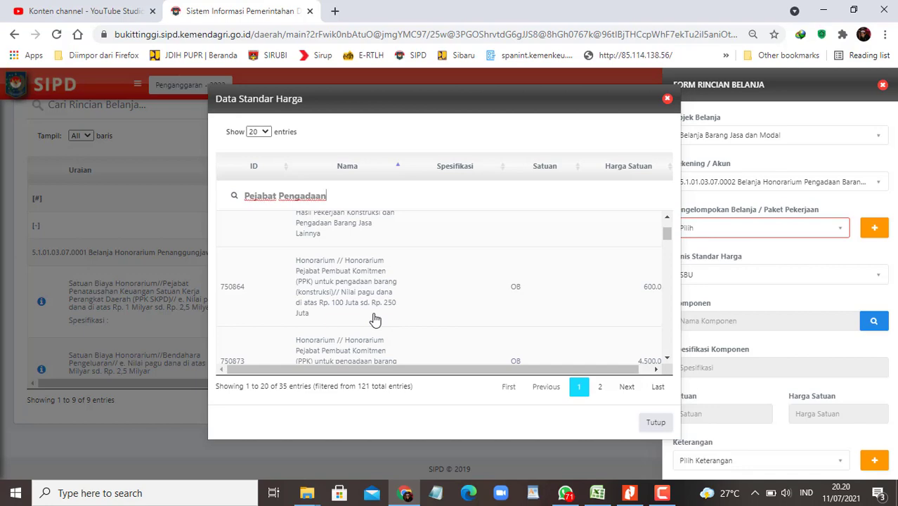
scroll(375, 320, "up", 1)
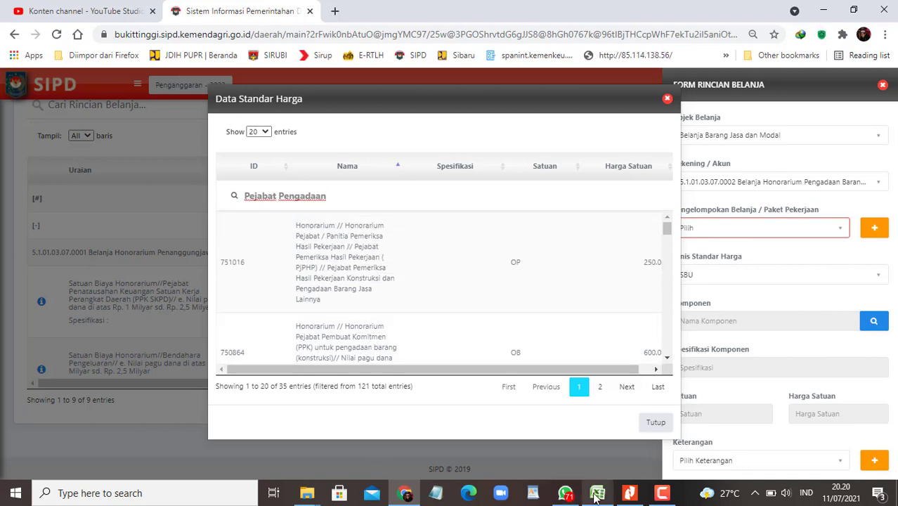
left_click(596, 494)
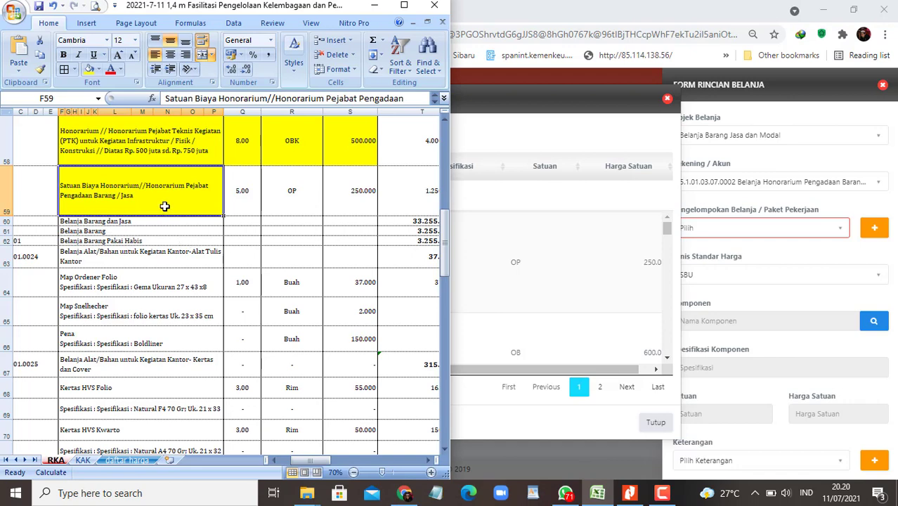
key("F2")
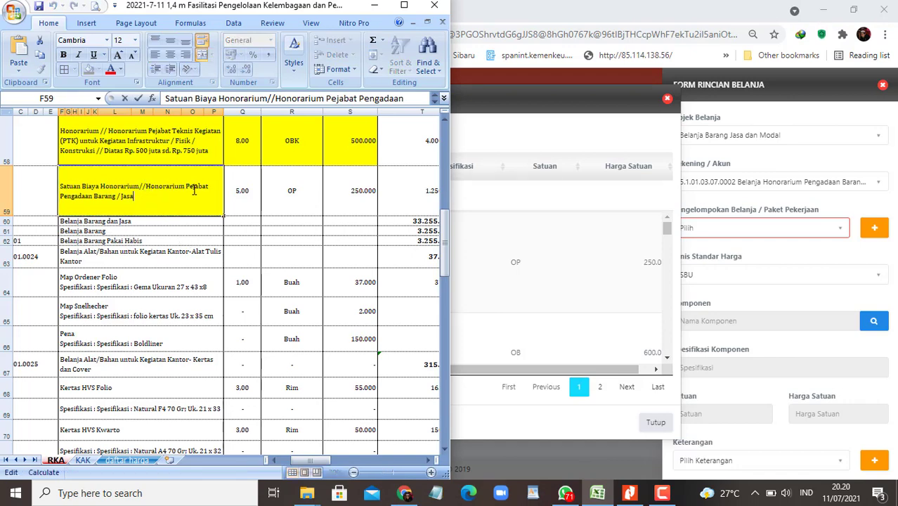
left_click_drag(187, 191, 138, 203)
key("ctrl+c")
left_click(459, 197)
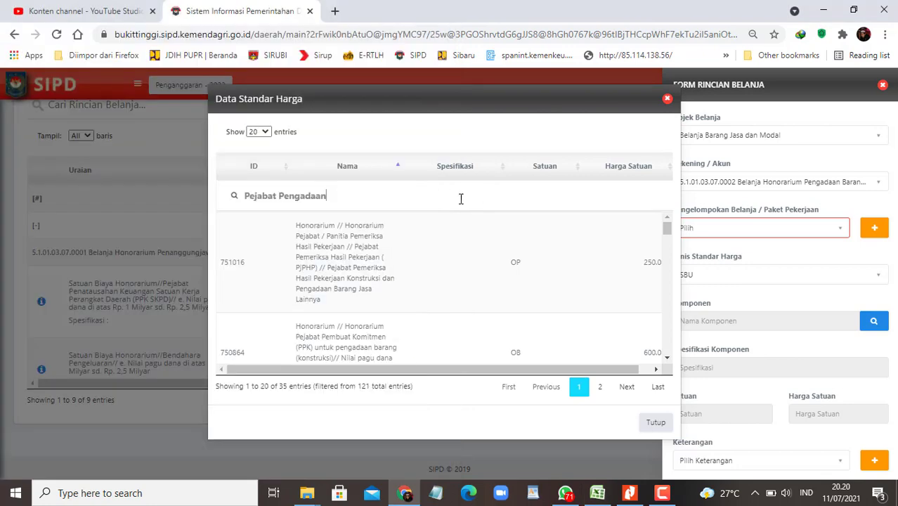
key("ctrl+a")
key("ctrl+v")
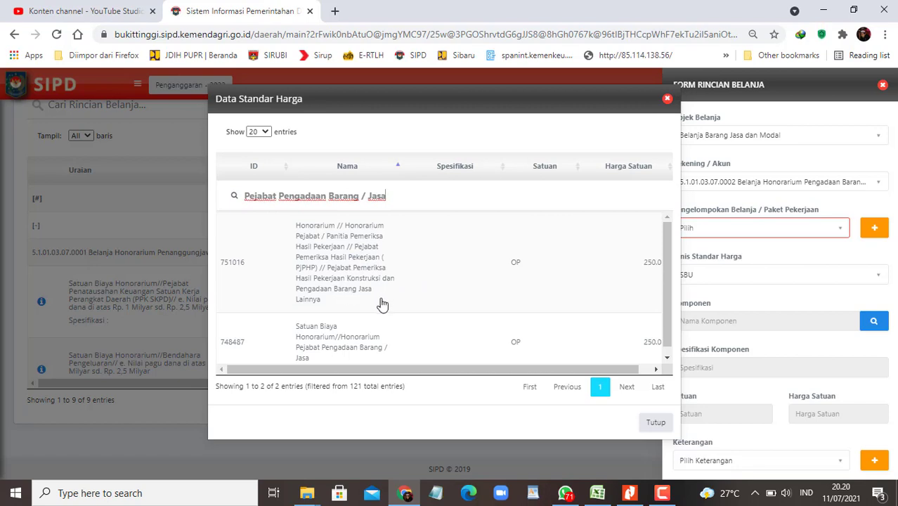
scroll(382, 303, "down", 1)
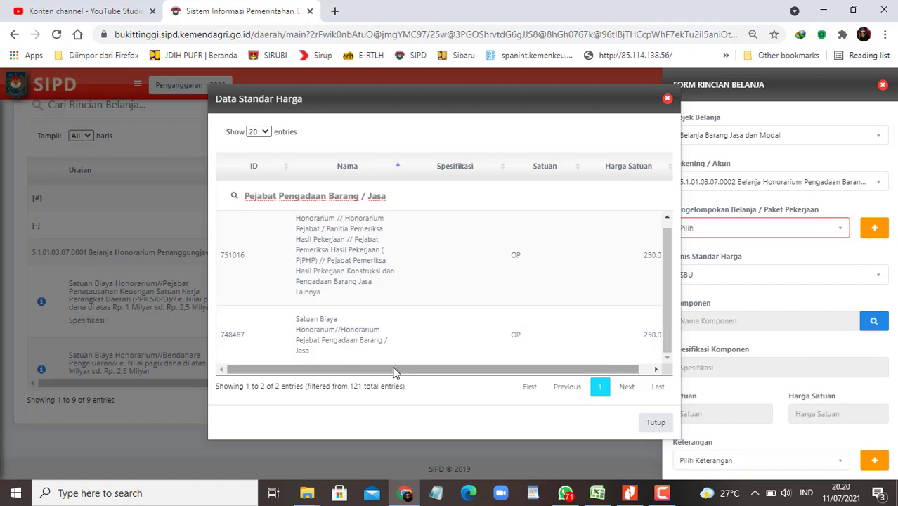
left_click_drag(395, 369, 333, 371)
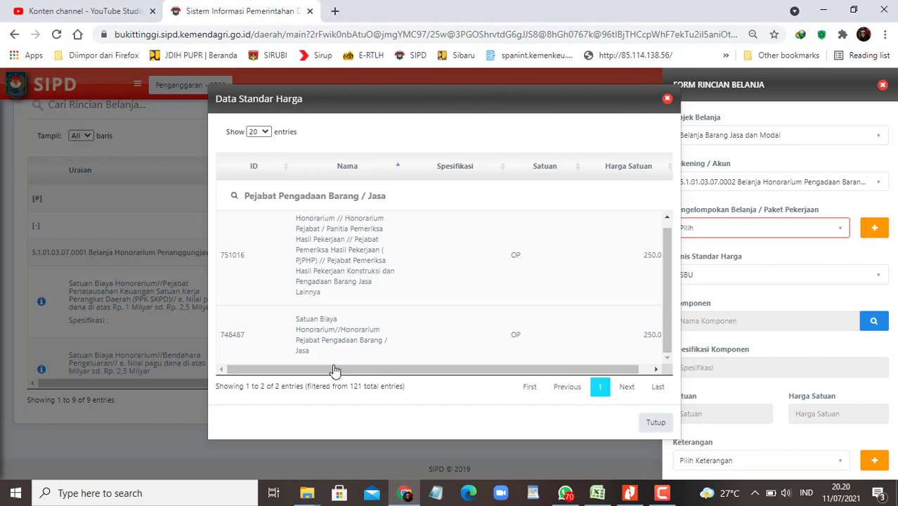
left_click_drag(334, 370, 449, 372)
Step: Select the procurement officer honorarium (OP, 250.000) and total the fence planning and supervision prices in Excel
left_click(382, 343)
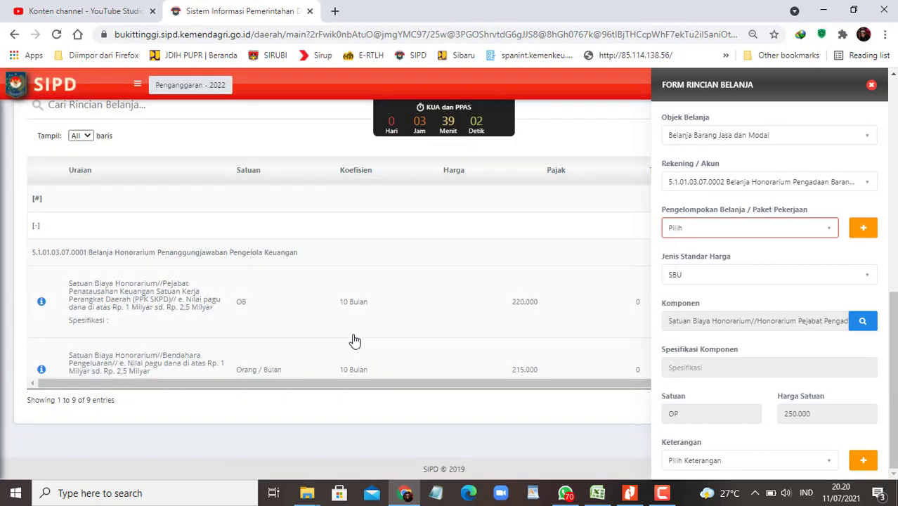
left_click(597, 492)
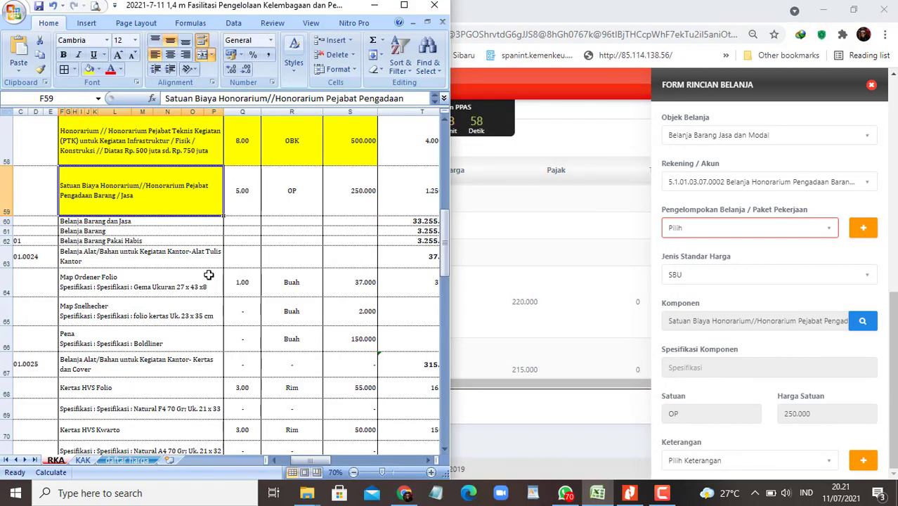
scroll(210, 276, "down", 2)
left_click(404, 5)
scroll(461, 296, "down", 4)
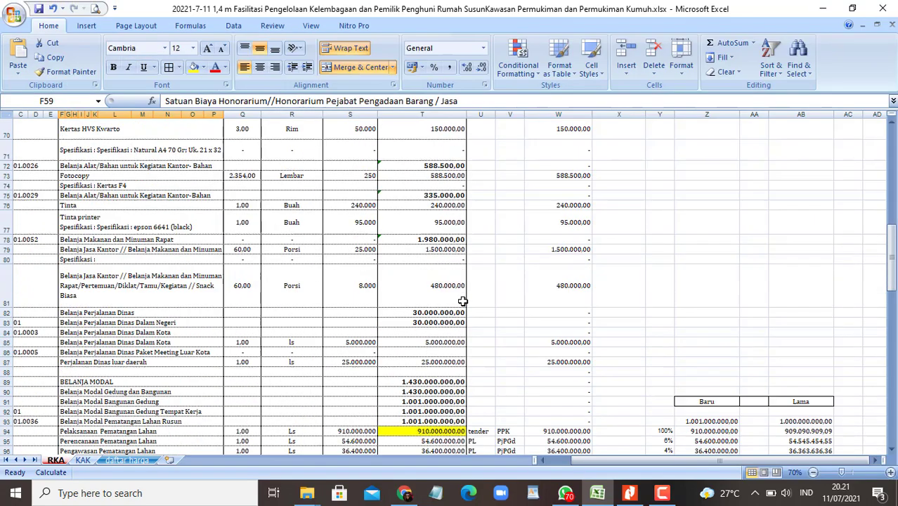
scroll(464, 310, "down", 1)
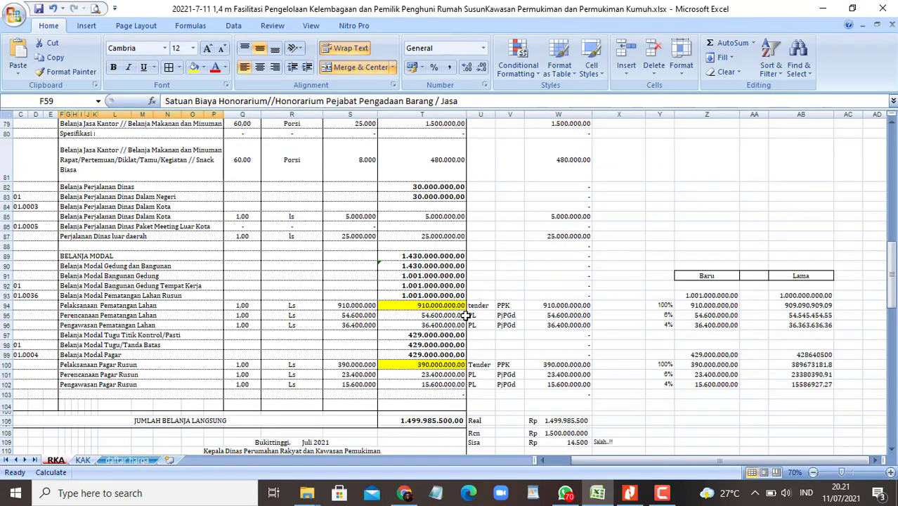
left_click_drag(352, 315, 357, 323)
left_click(359, 376)
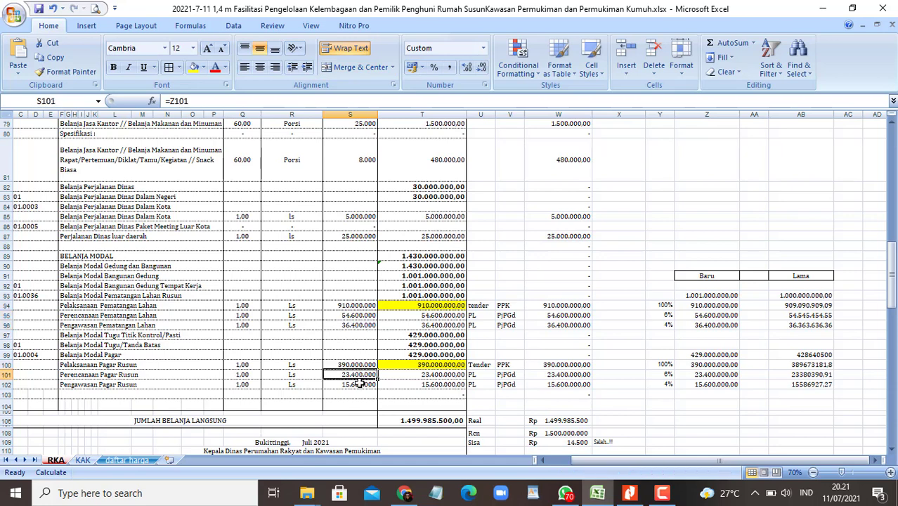
left_click_drag(360, 384, 360, 385)
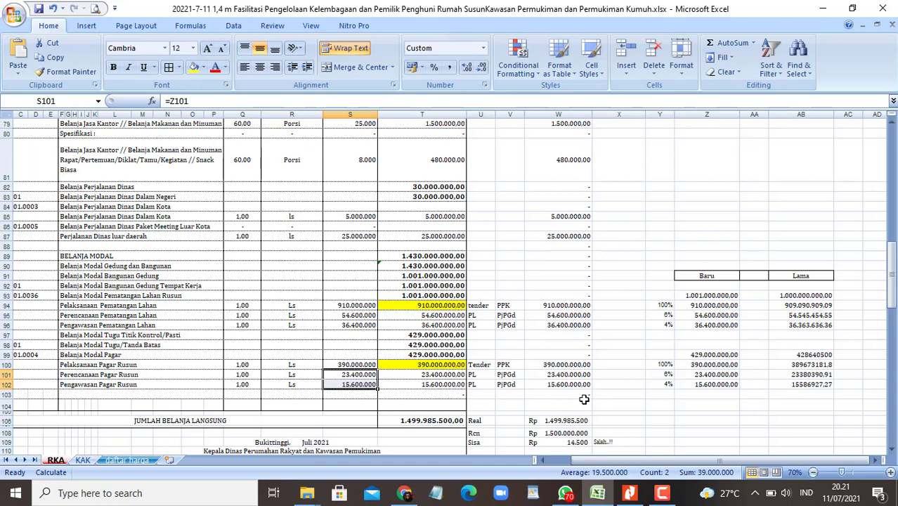
Step: Check the PjPGd labels in column V for the Pagar Rusun rows, including rows 101 and 102
left_click(663, 494)
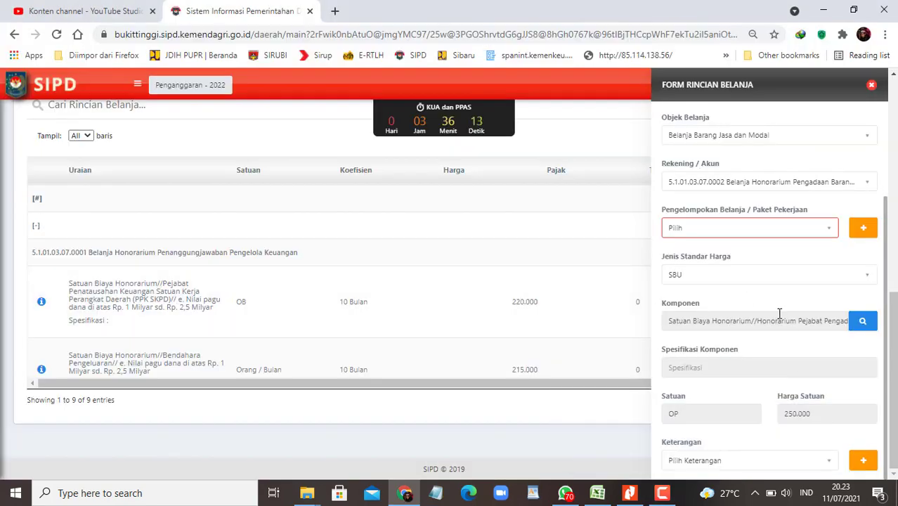
scroll(794, 330, "down", 3)
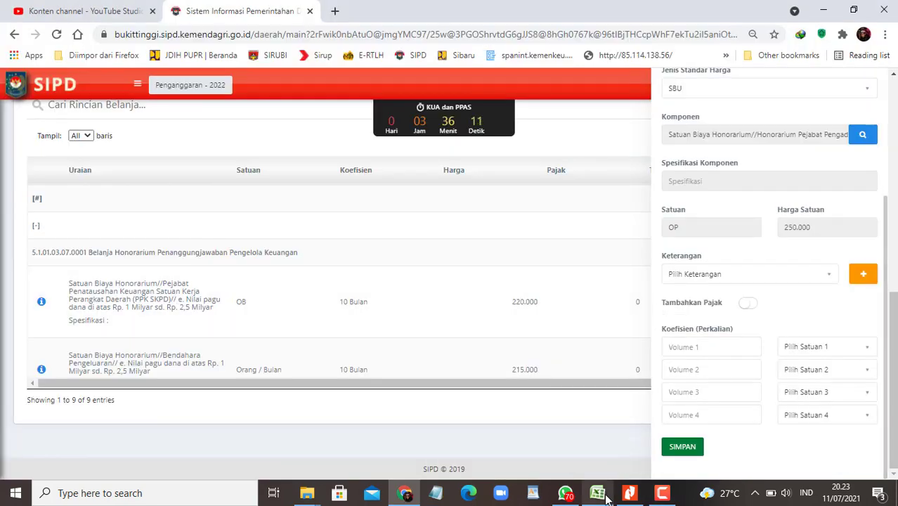
left_click(597, 492)
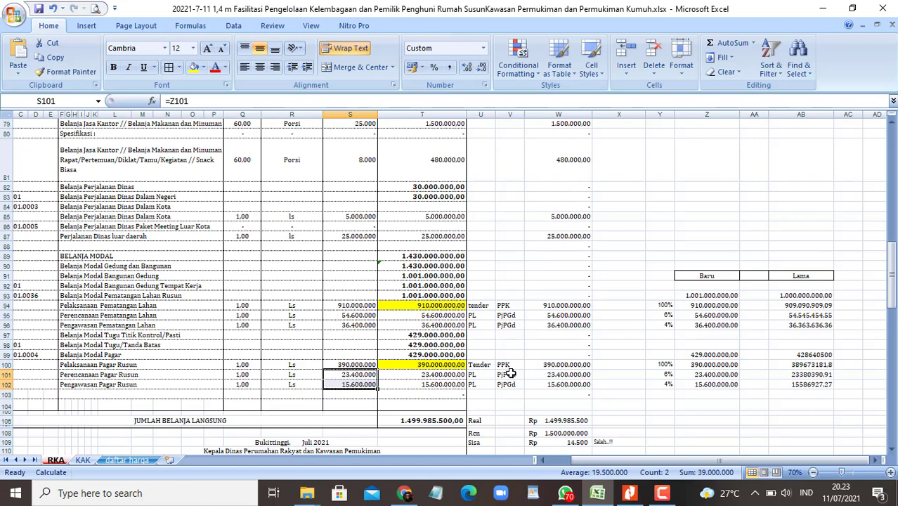
left_click(506, 325)
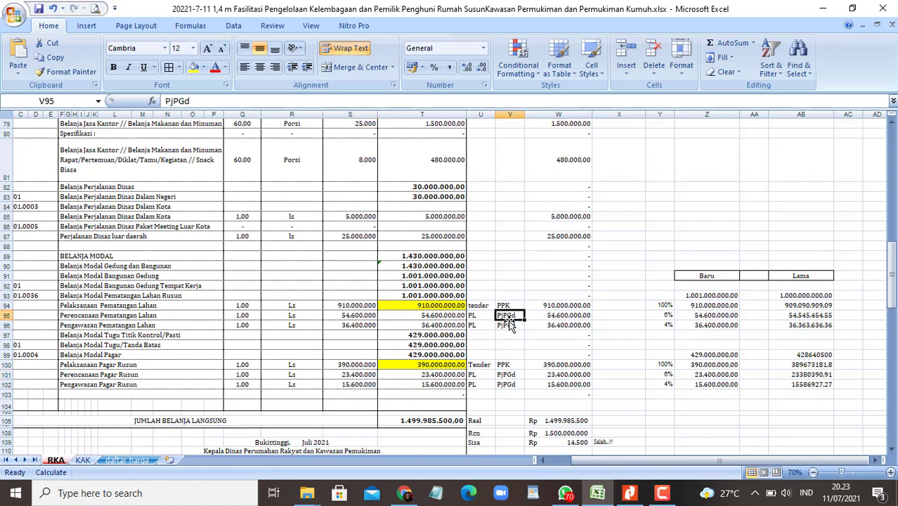
left_click(508, 375)
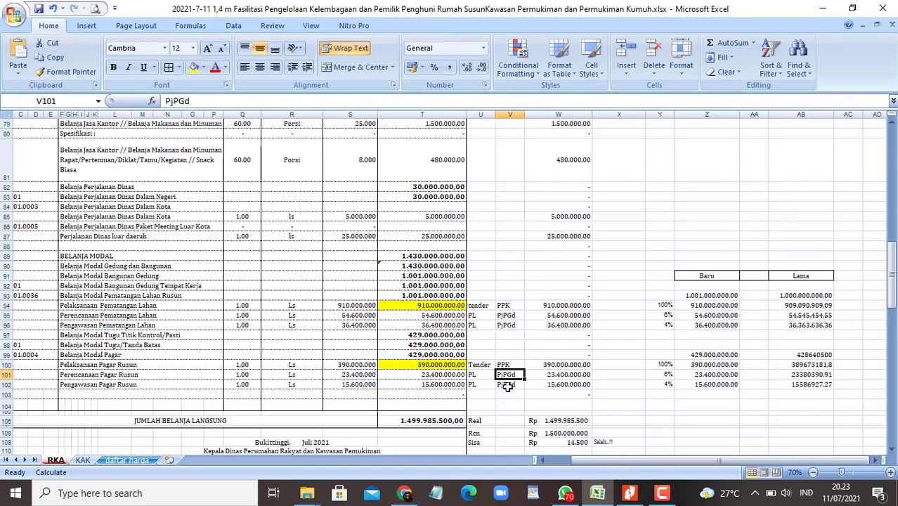
left_click(508, 385)
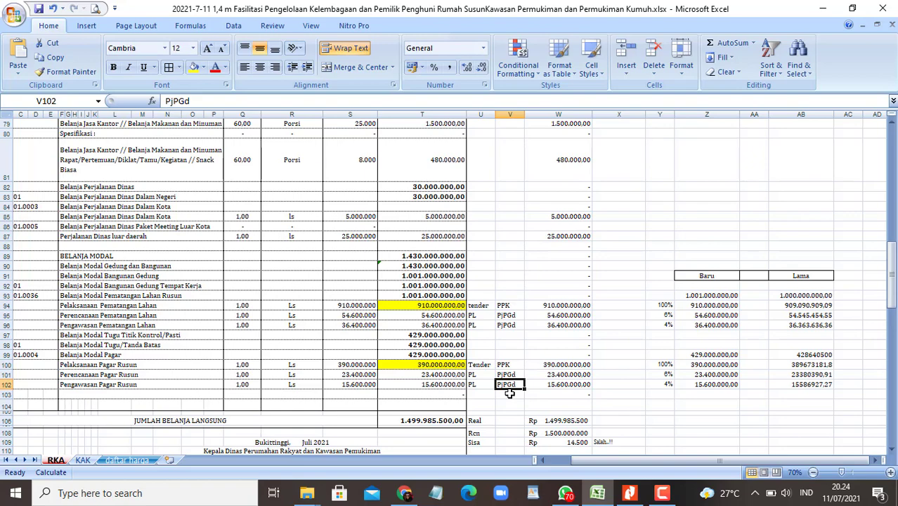
key("alt+Tab")
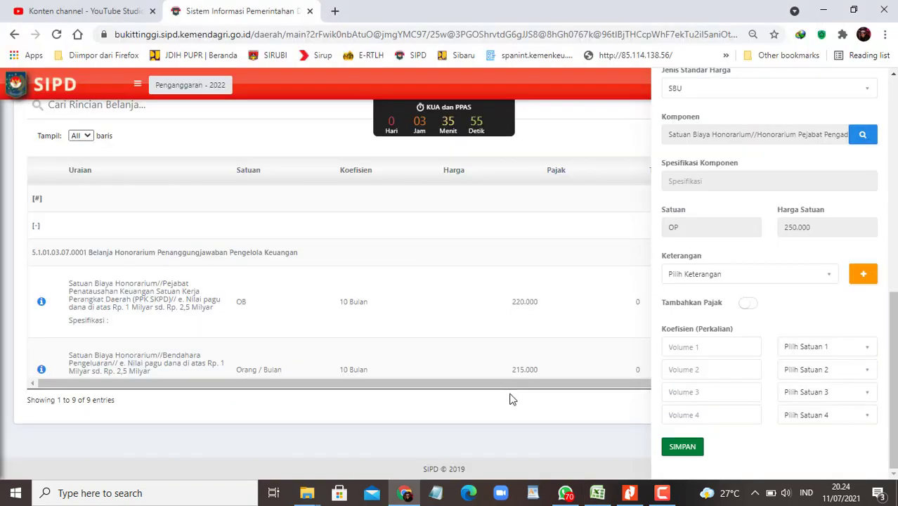
Step: Enter coefficient 6 with unit Orang / Paket / Pekerjaan for the first volume
scroll(778, 255, "up", 3)
scroll(779, 255, "down", 3)
left_click(716, 346)
type("6")
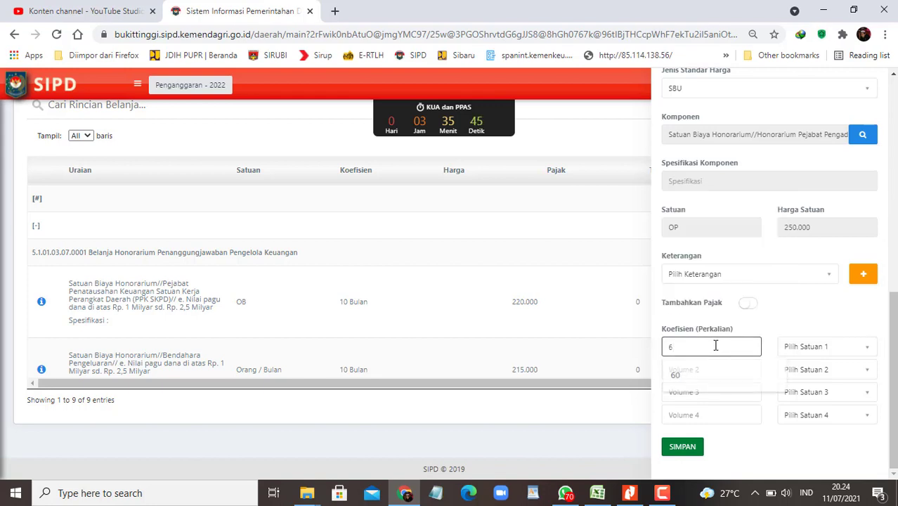
left_click(842, 351)
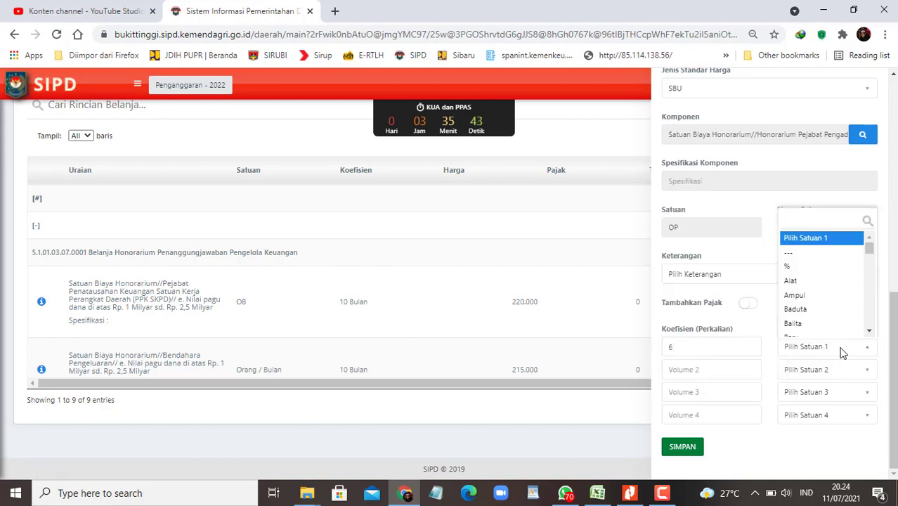
type("orang")
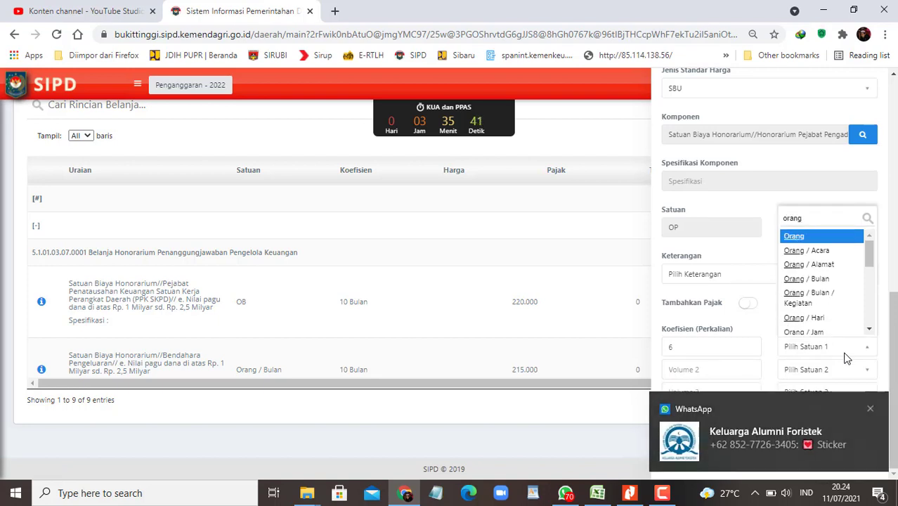
key("Down")
key("Down")
key("Down")
key("Down")
key("Down")
key("Down")
key("Down")
key("Down")
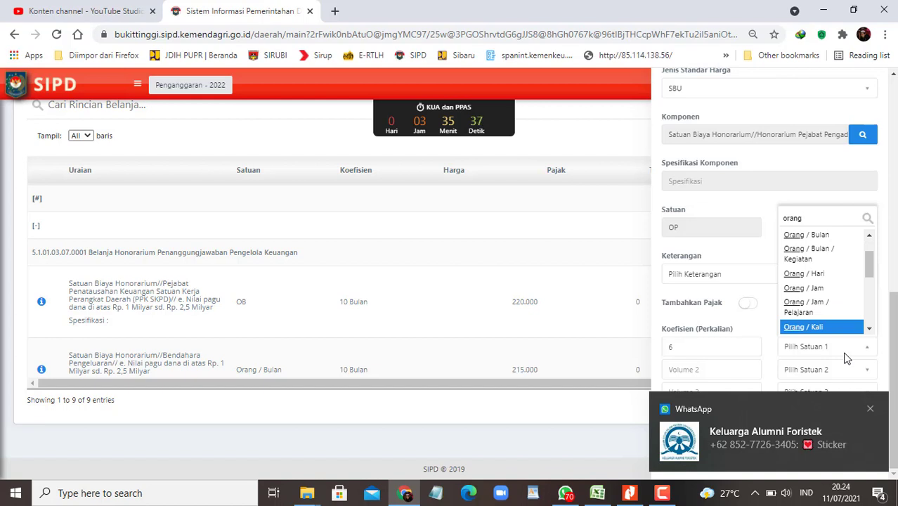
key("Down")
key("Down")
key("Down")
key("Down")
key("Down")
key("Down")
key("Down")
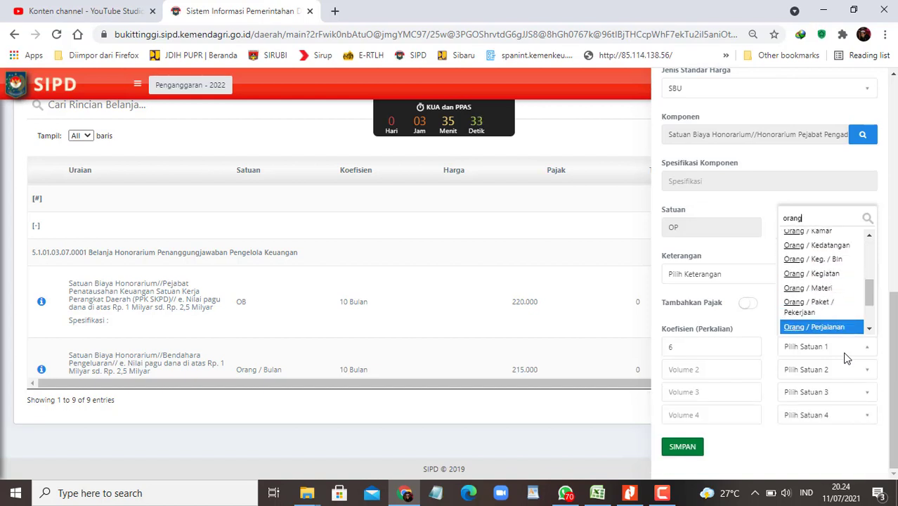
key("Up")
key("Return")
key("Tab")
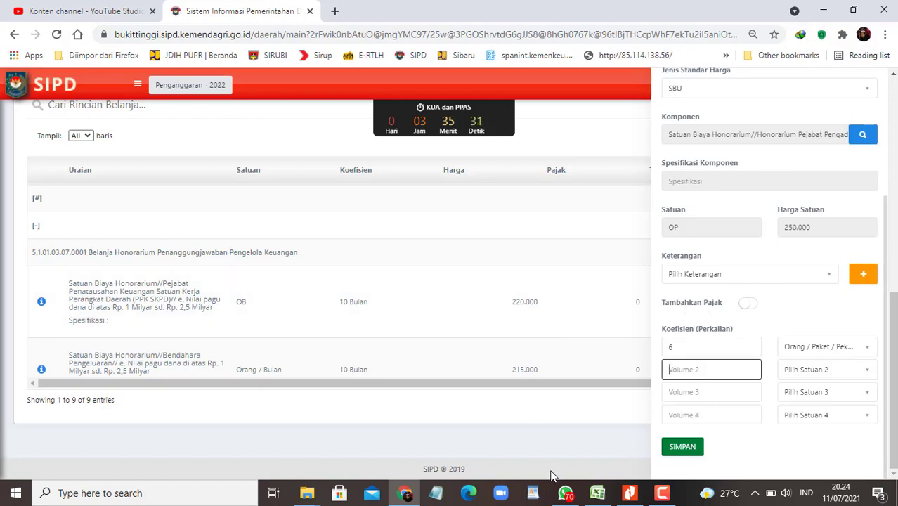
Step: Change the honorarium quantity in Excel cell Q59 to 6
left_click(597, 492)
scroll(298, 296, "up", 8)
scroll(297, 296, "up", 5)
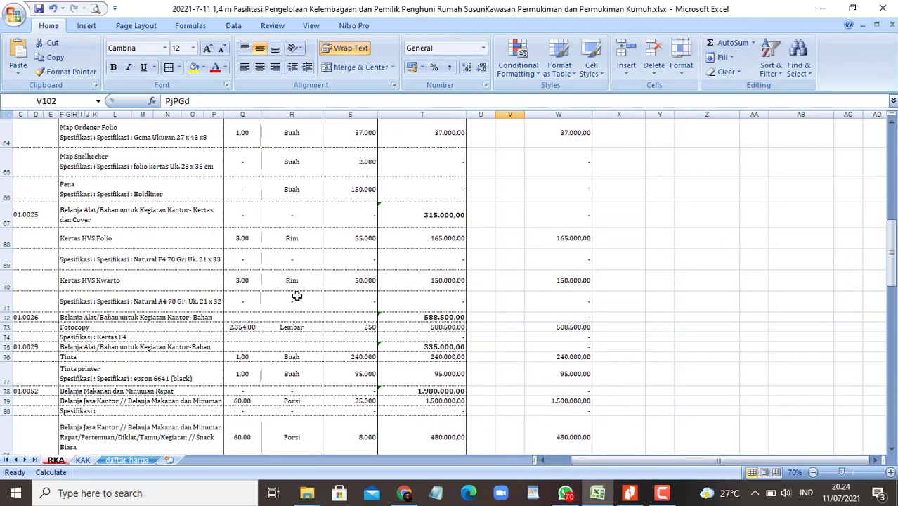
left_click(241, 344)
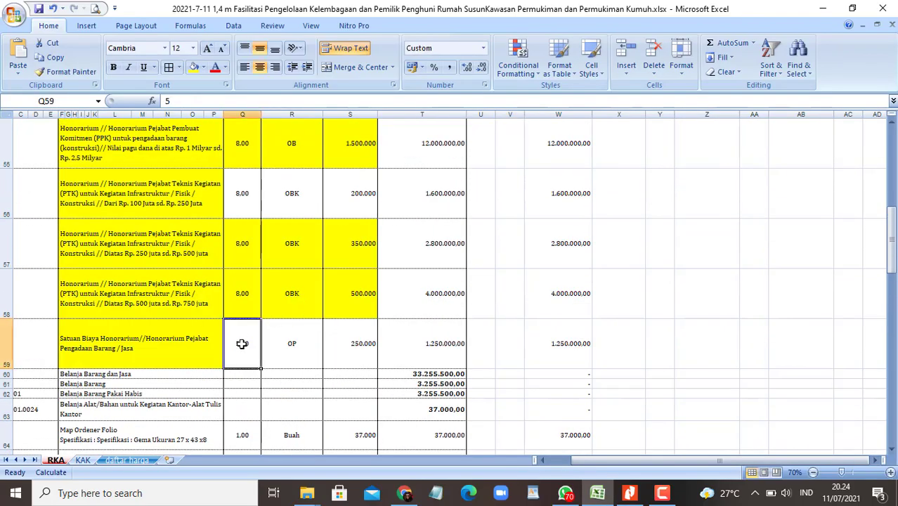
scroll(303, 339, "down", 1)
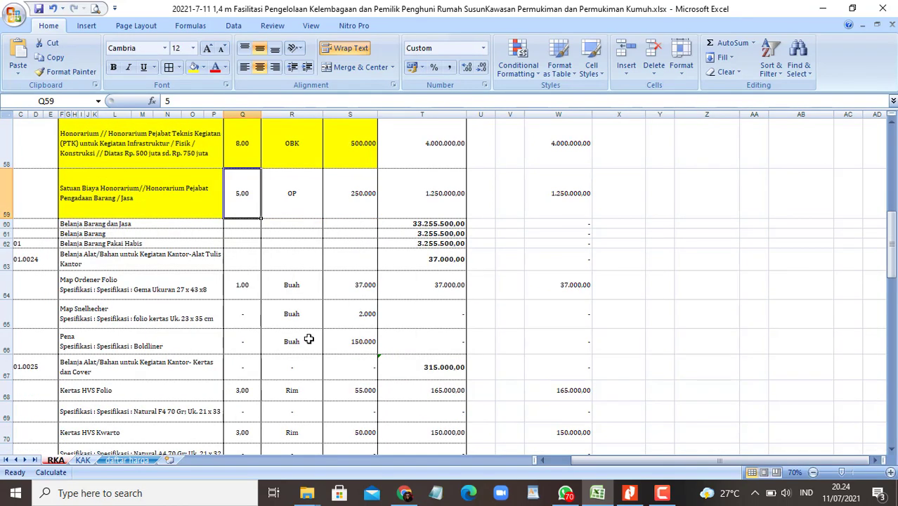
type("6")
key("Tab")
key("Tab")
Step: Verify row 59's coefficient, unit and price, then save the honorarium detail line
key("alt+Tab")
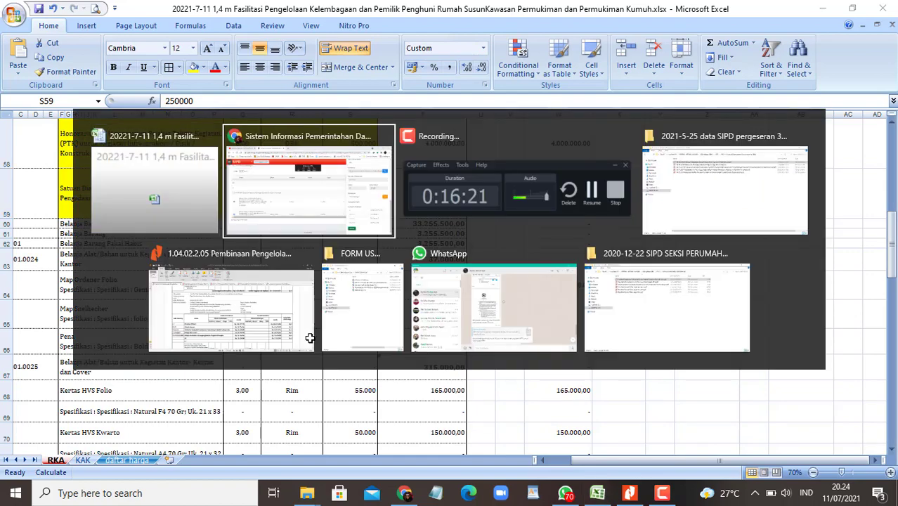
key("alt+Tab")
key("alt+Tab")
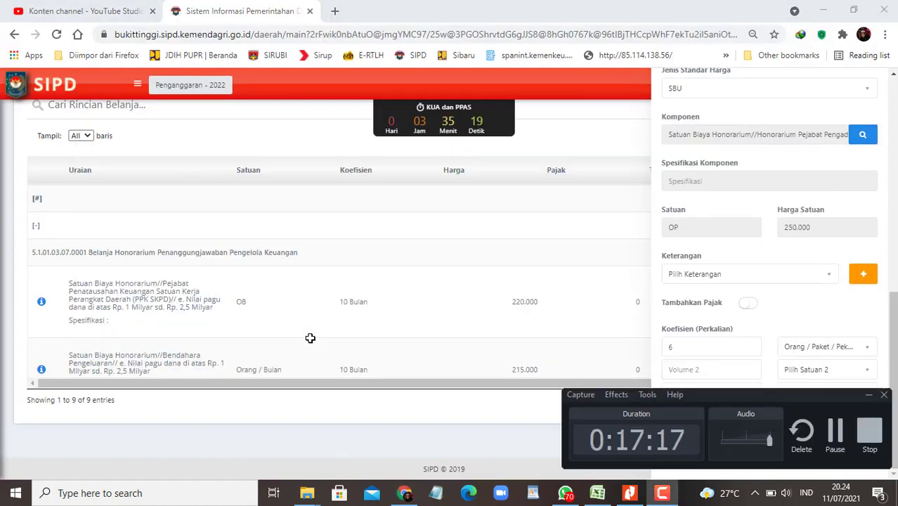
key("alt+Tab")
key("alt+Tab")
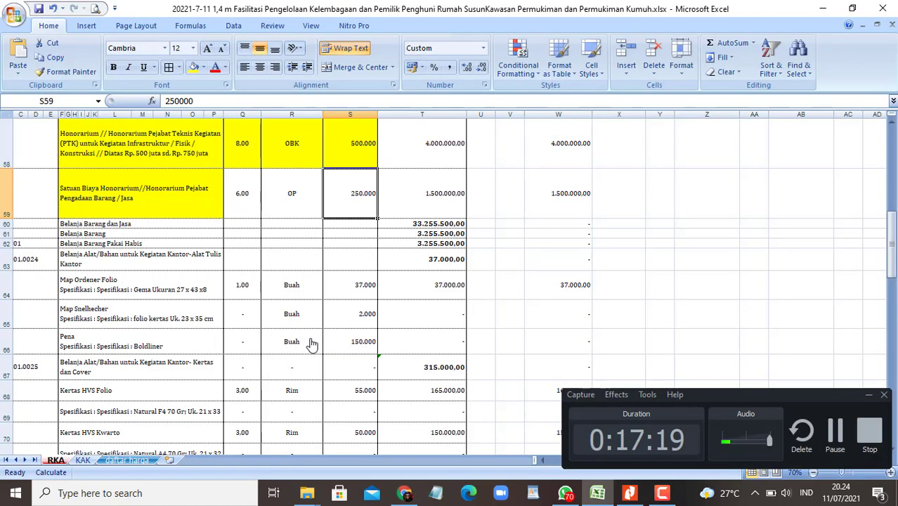
left_click(241, 191, "shift")
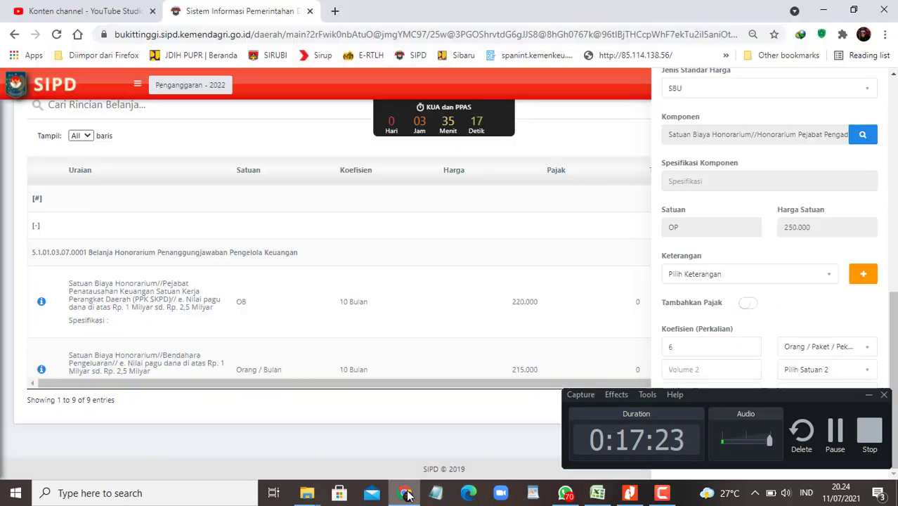
left_click(404, 493)
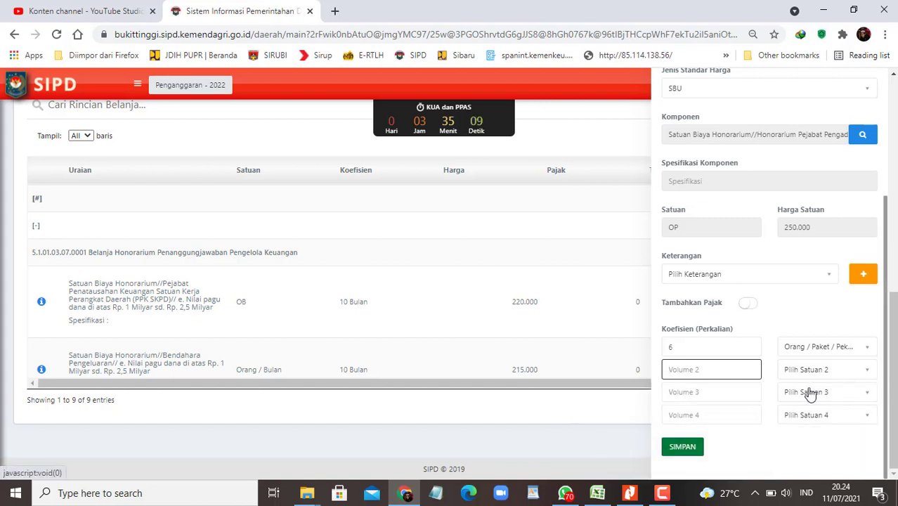
left_click(681, 450)
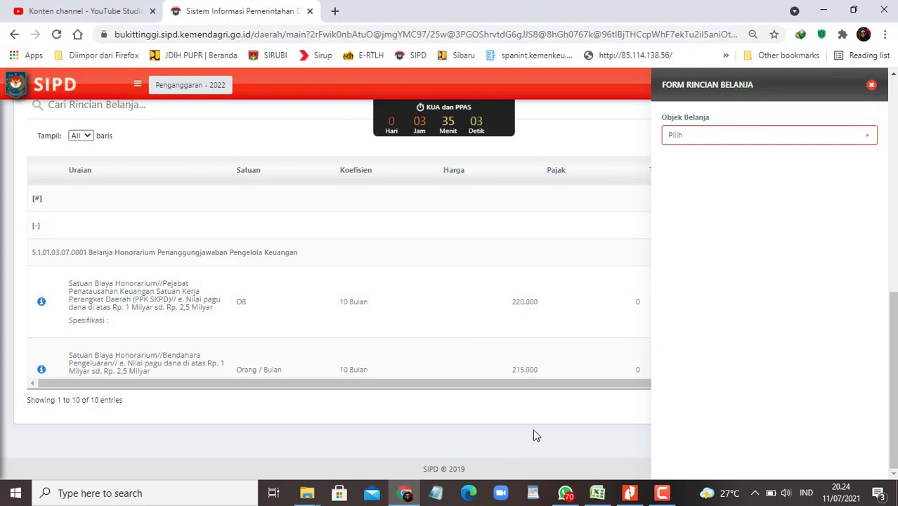
Step: Place Excel beside the browser and choose Belanja Barang Jasa dan Modal as spending object
key("alt+Tab")
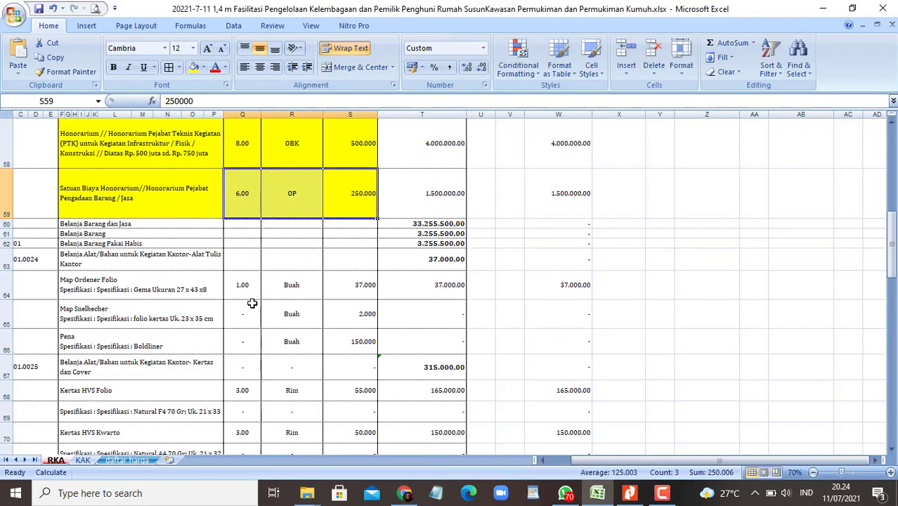
key("super+Left")
left_click(251, 300)
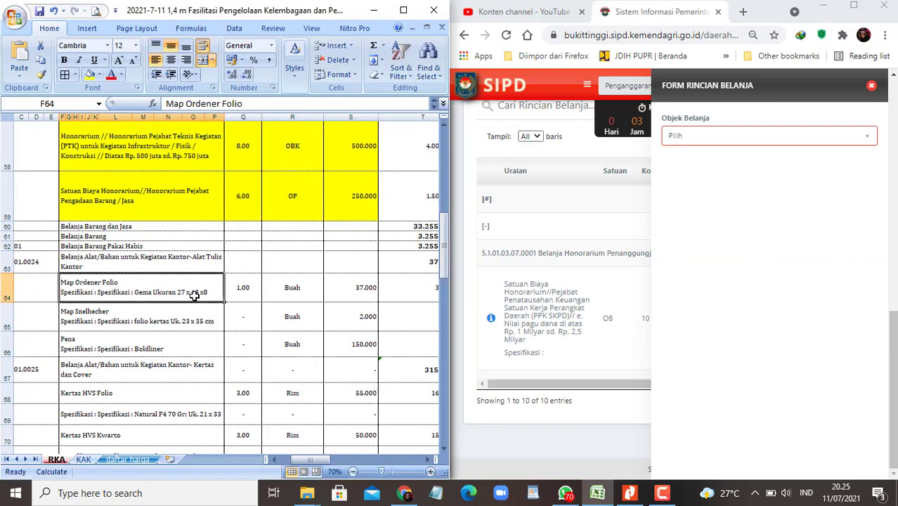
scroll(196, 296, "down", 1)
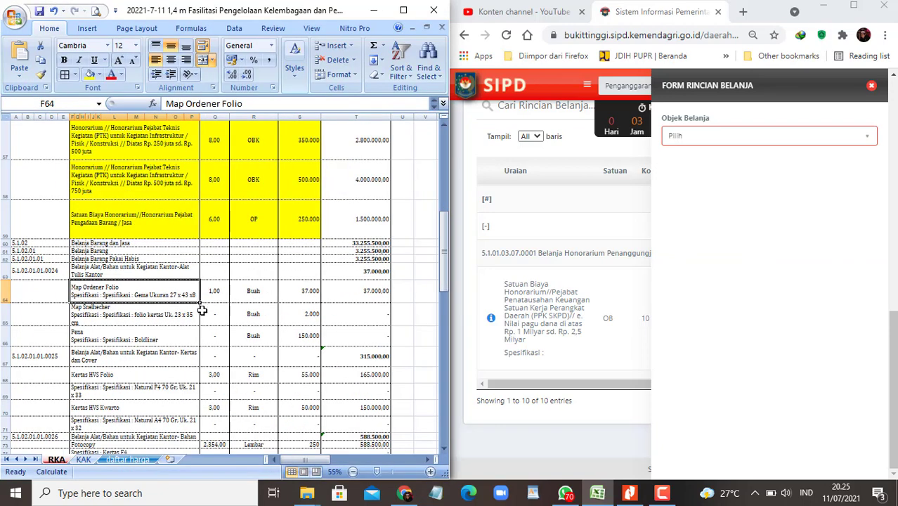
left_click(163, 273)
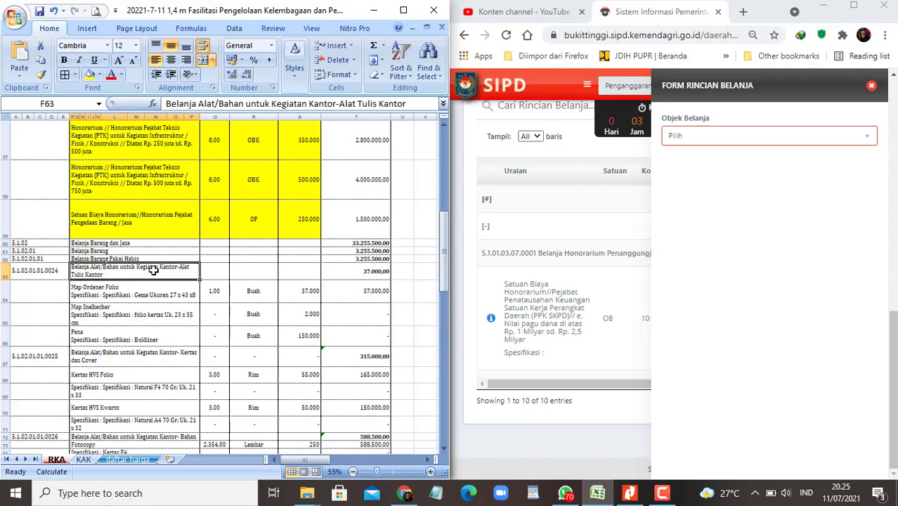
left_click(715, 140)
left_click(746, 203)
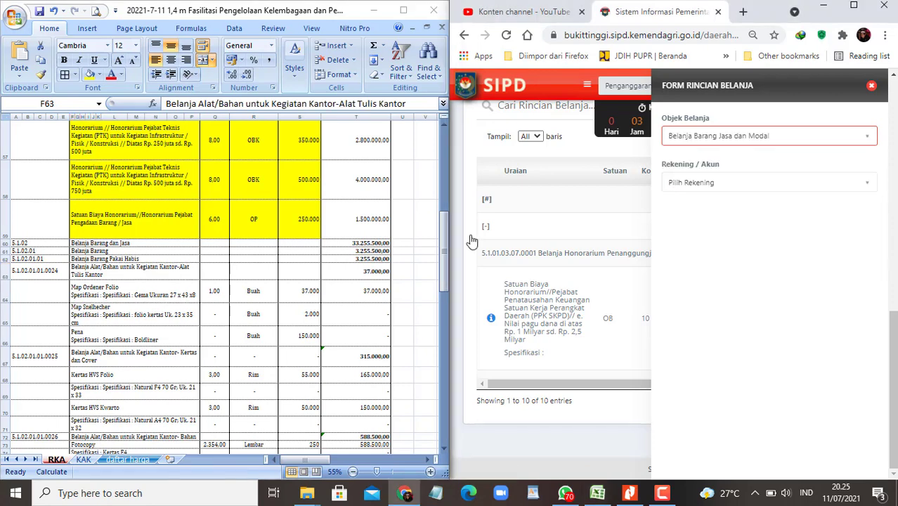
Step: Choose account Alat Tulis Kantor 5.1.02.01.01.0024 via a 'tulis' search, with price type SBU
left_click(153, 271)
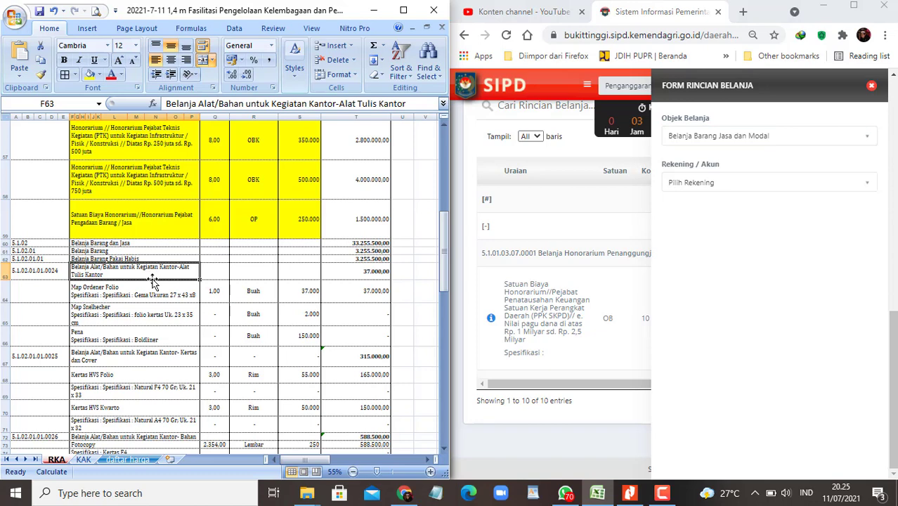
left_click(742, 192)
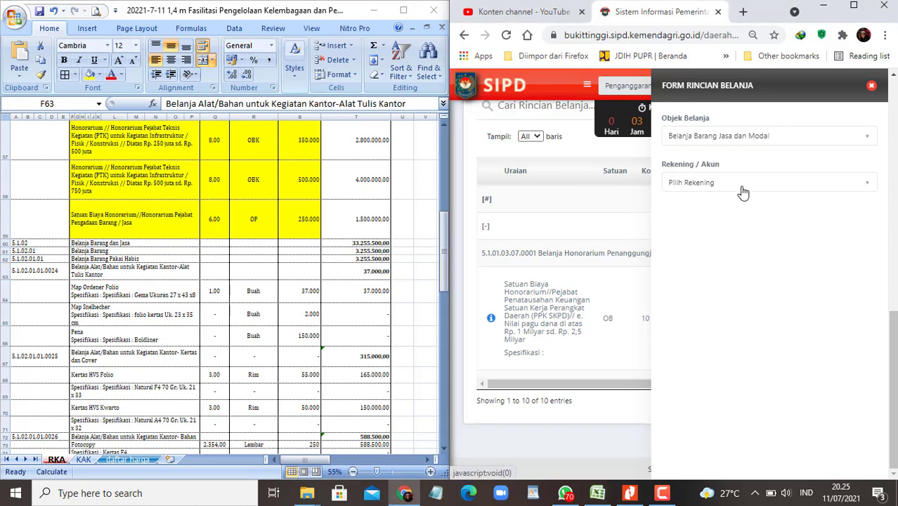
left_click(742, 192)
type("tulis")
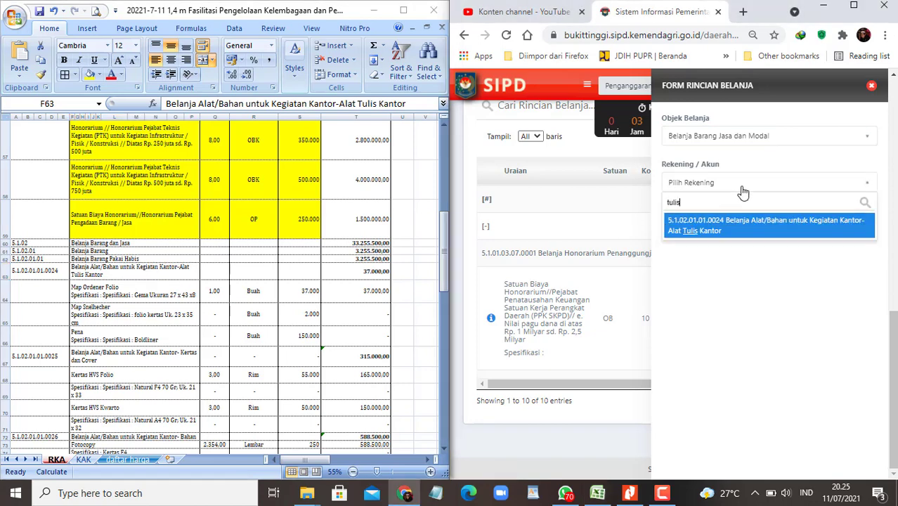
left_click(741, 229)
key("XF86MonBrightnessUp")
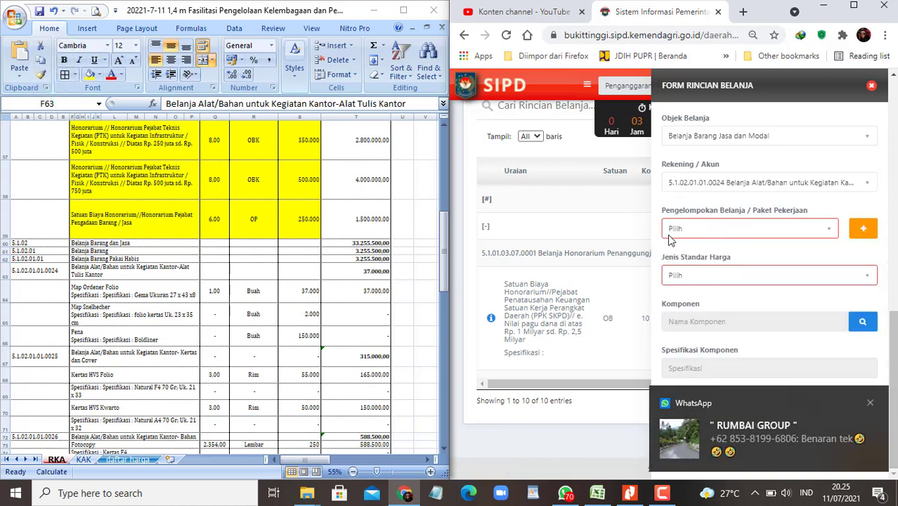
left_click(783, 278)
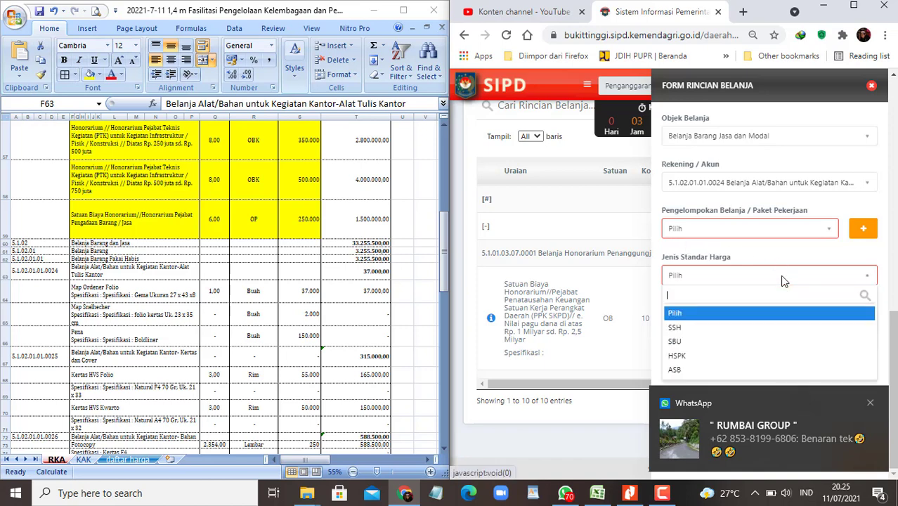
left_click(714, 342)
Step: Copy the Map Ordener Folio item from Excel cell F64
left_click(169, 288)
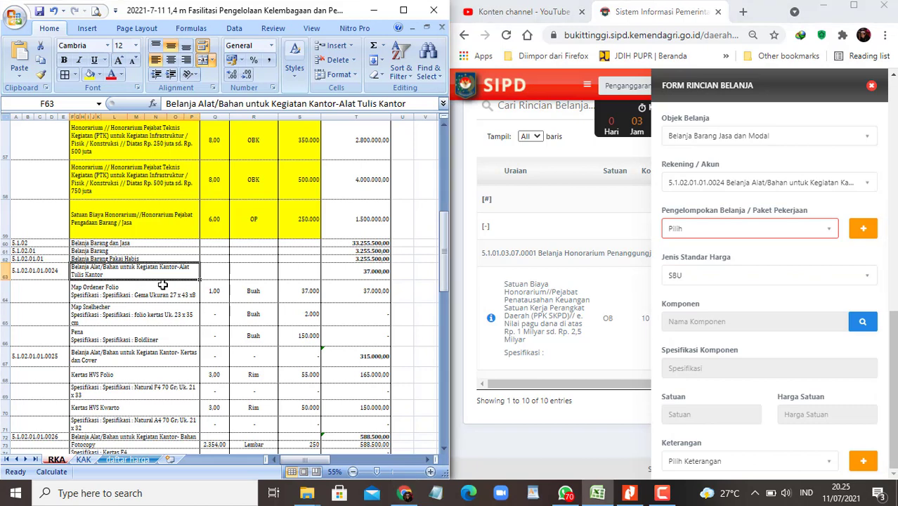
left_click(129, 299)
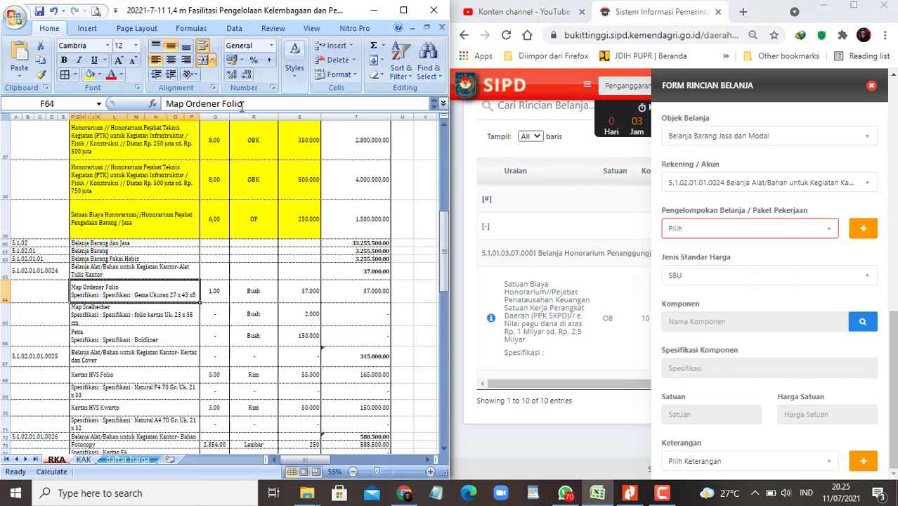
left_click_drag(244, 103, 166, 103)
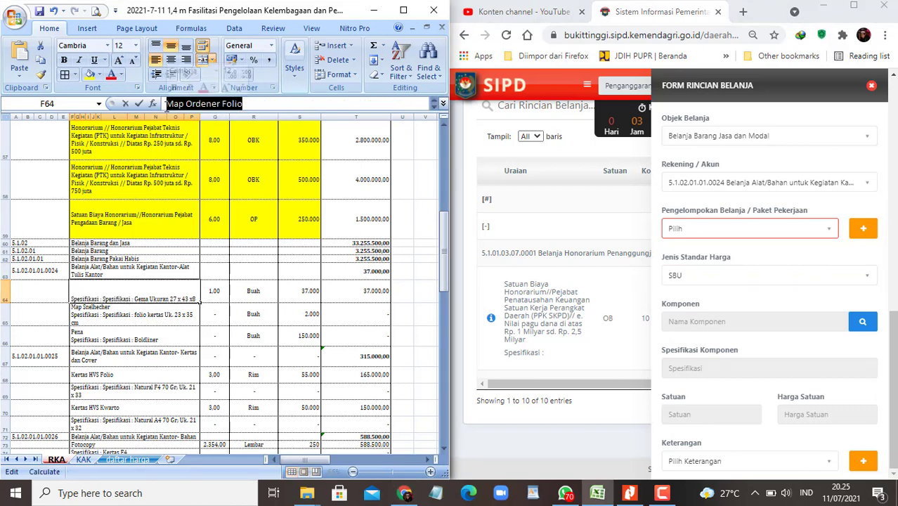
key("Escape")
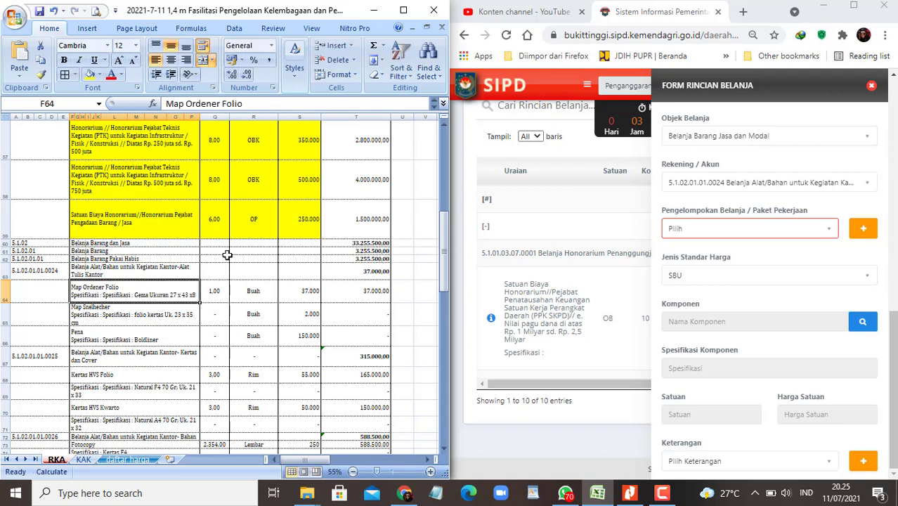
key("ctrl+c")
Step: Switch the price standard type from SBU to SSH after finding the SBU list empty
left_click(864, 321)
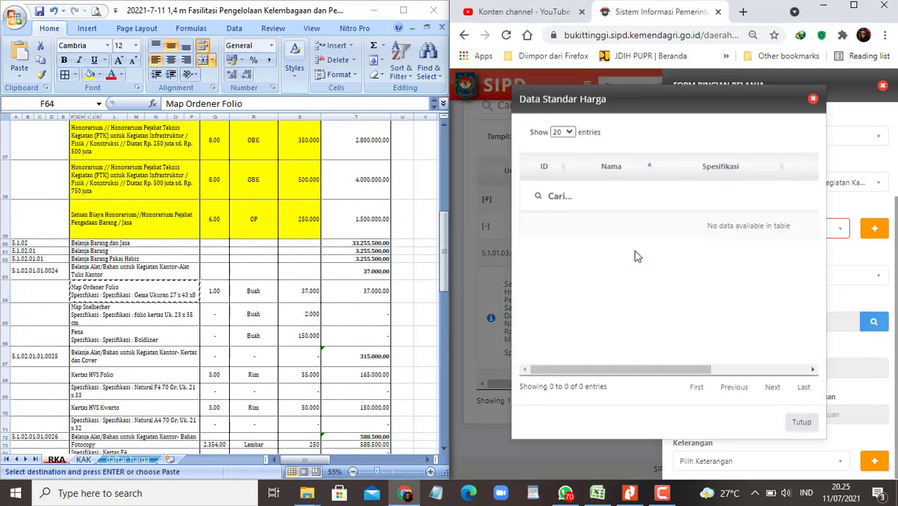
left_click(813, 99)
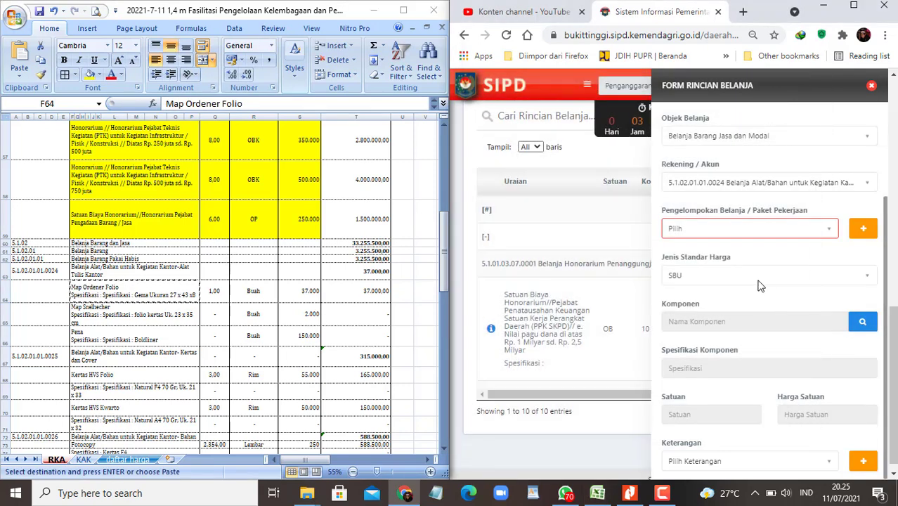
left_click(757, 279)
left_click(700, 328)
left_click(864, 321)
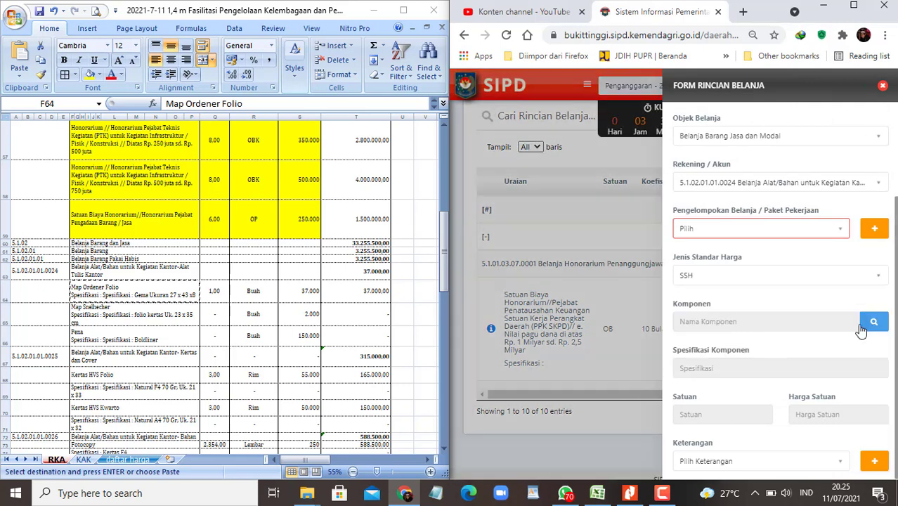
Step: Search the SSH price list for the pasted Map Ordener Folio description, trimming trailing spaces; nothing matches
left_click(589, 199)
key("ctrl+v")
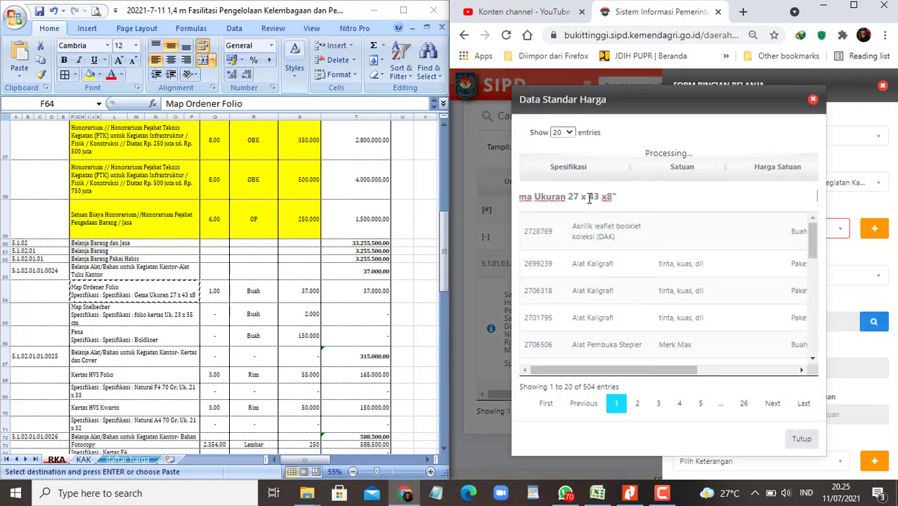
key("BackSpace")
key("BackSpace")
key("BackSpace")
key("BackSpace")
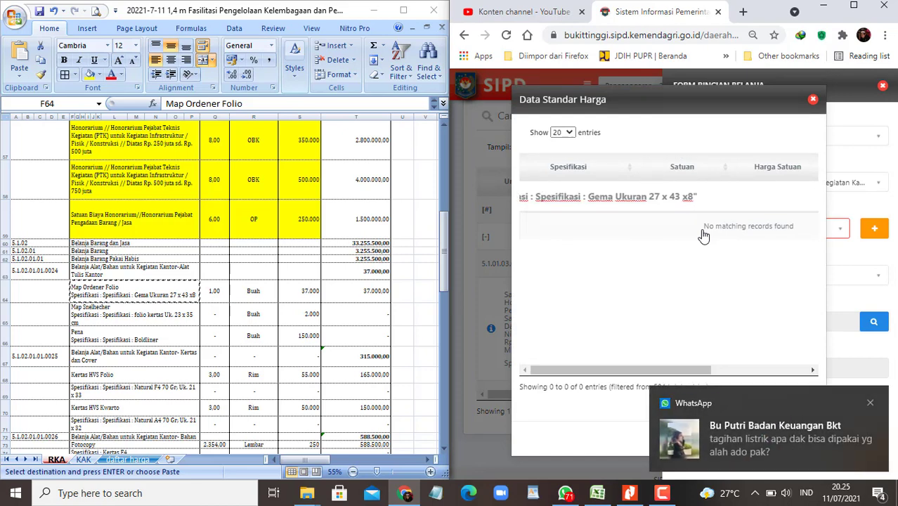
key("BackSpace")
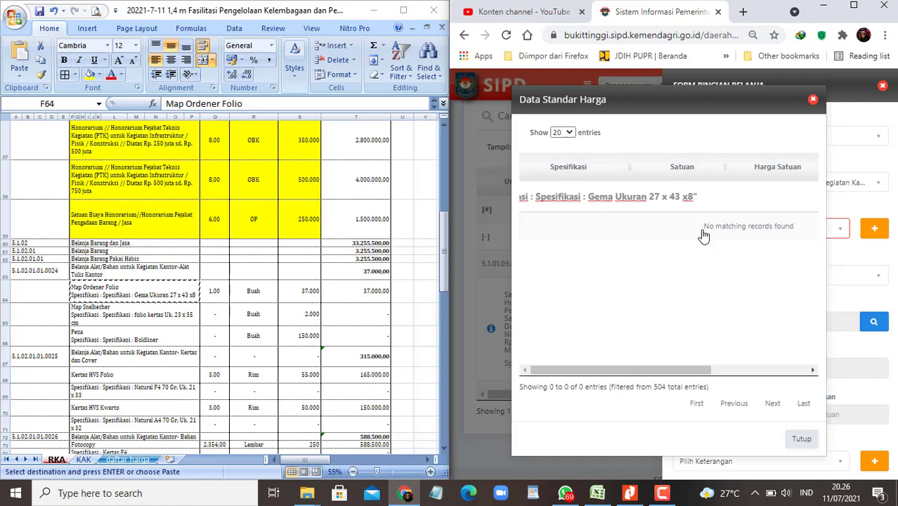
Step: Shorten the search to 'Map Ordener Folio' and pick the Gema Ukuran 27 x 43 x8 entry at 37.000
key("BackSpace")
key("BackSpace")
key("BackSpace")
key("BackSpace")
key("BackSpace")
key("BackSpace")
key("BackSpace")
key("BackSpace")
key("BackSpace")
key("BackSpace")
key("BackSpace")
key("BackSpace")
key("BackSpace")
key("BackSpace")
key("BackSpace")
key("BackSpace")
key("BackSpace")
key("BackSpace")
key("BackSpace")
key("BackSpace")
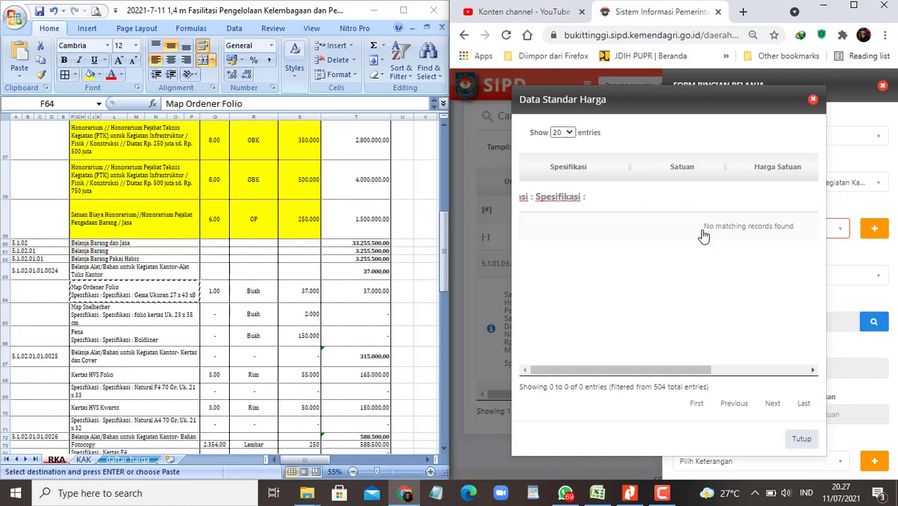
key("BackSpace")
key("BackSpace")
key("BackSpace")
key("BackSpace")
key("BackSpace")
key("BackSpace")
key("BackSpace")
key("BackSpace")
key("BackSpace")
key("BackSpace")
key("BackSpace")
key("BackSpace")
key("BackSpace")
key("BackSpace")
key("BackSpace")
key("BackSpace")
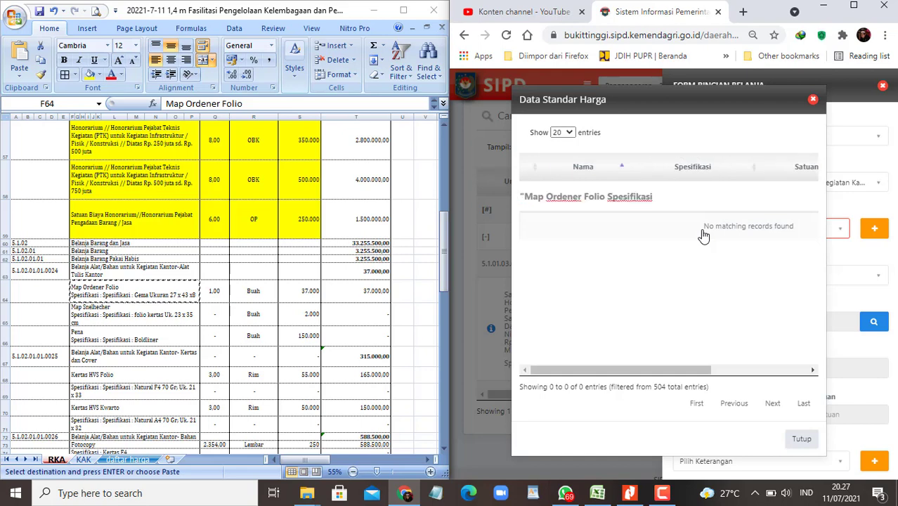
key("Delete")
key("BackSpace")
key("BackSpace")
key("BackSpace")
key("BackSpace")
key("BackSpace")
key("BackSpace")
key("BackSpace")
key("BackSpace")
key("BackSpace")
key("BackSpace")
key("BackSpace")
key("BackSpace")
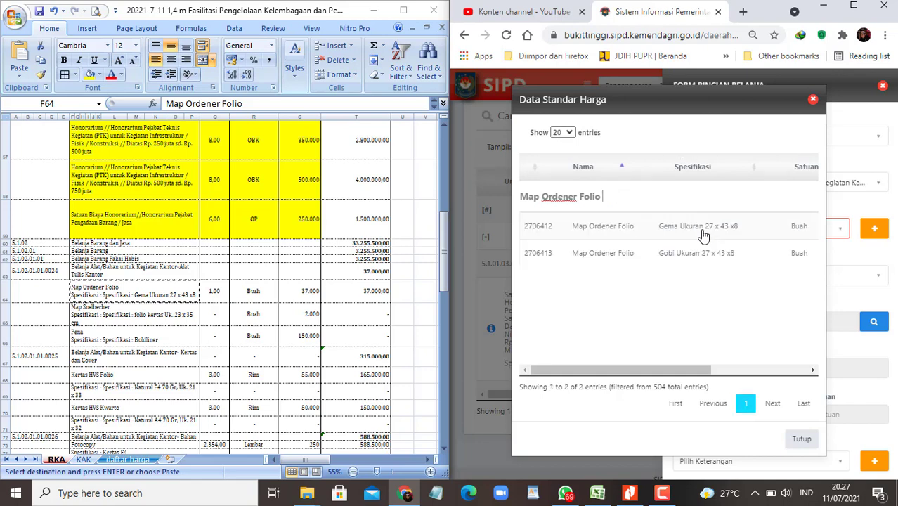
key("BackSpace")
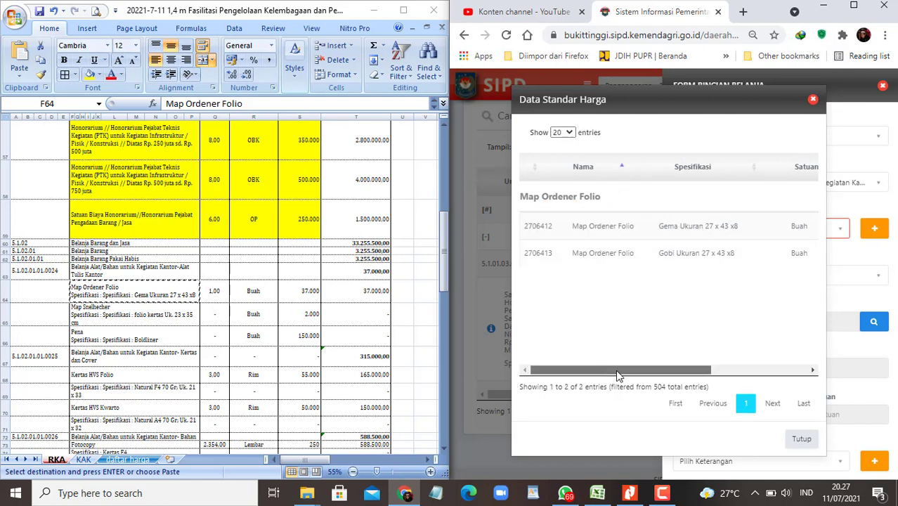
left_click_drag(616, 371, 557, 368)
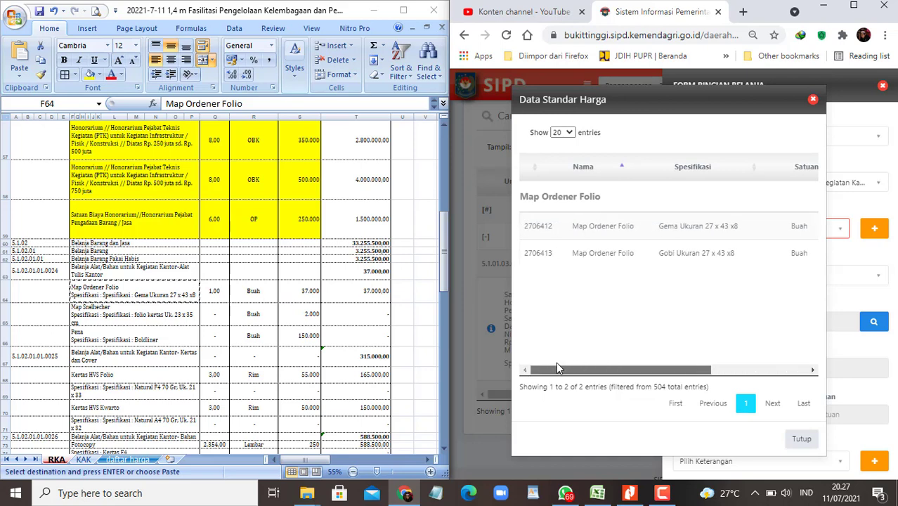
left_click(652, 229)
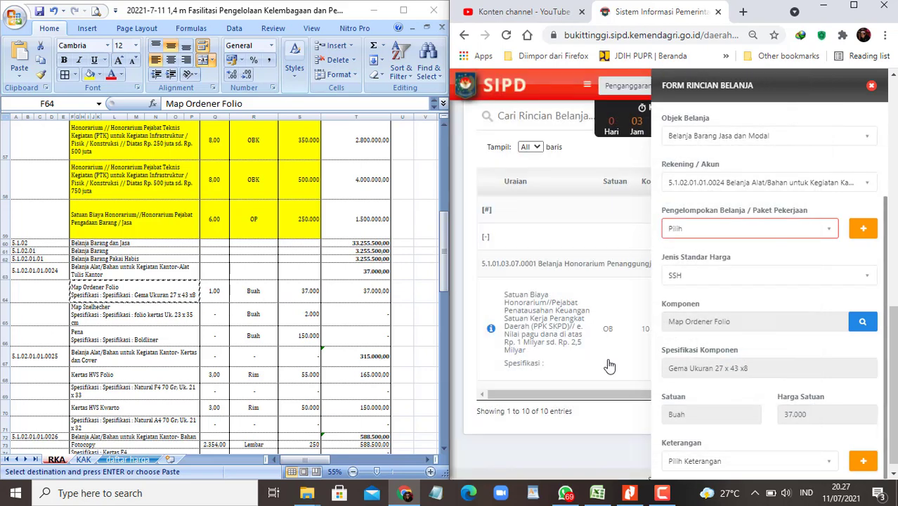
Step: Set the first volume to coefficient 1 with unit Buah
scroll(756, 359, "down", 3)
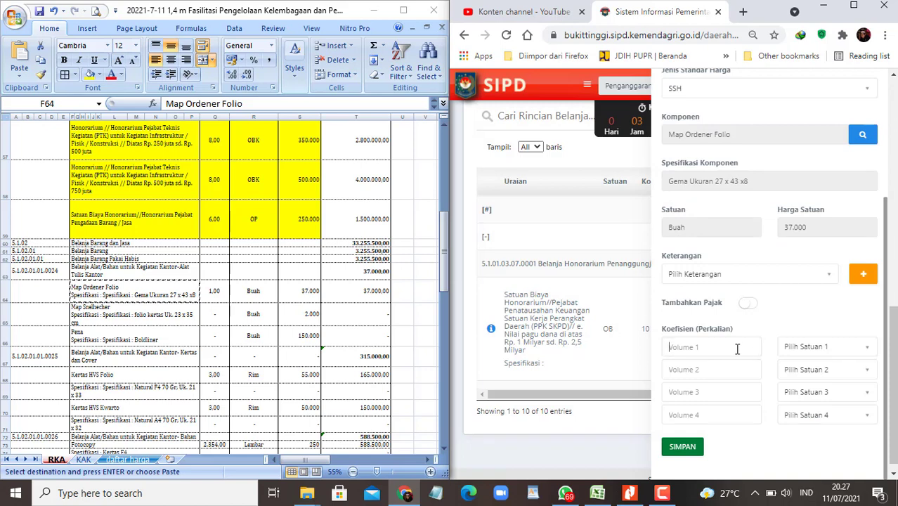
left_click(737, 348)
type("1")
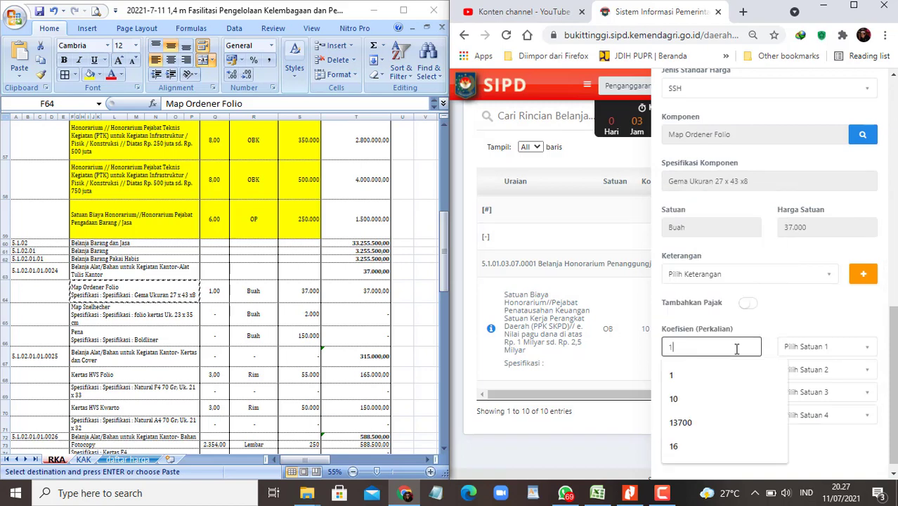
key("Escape")
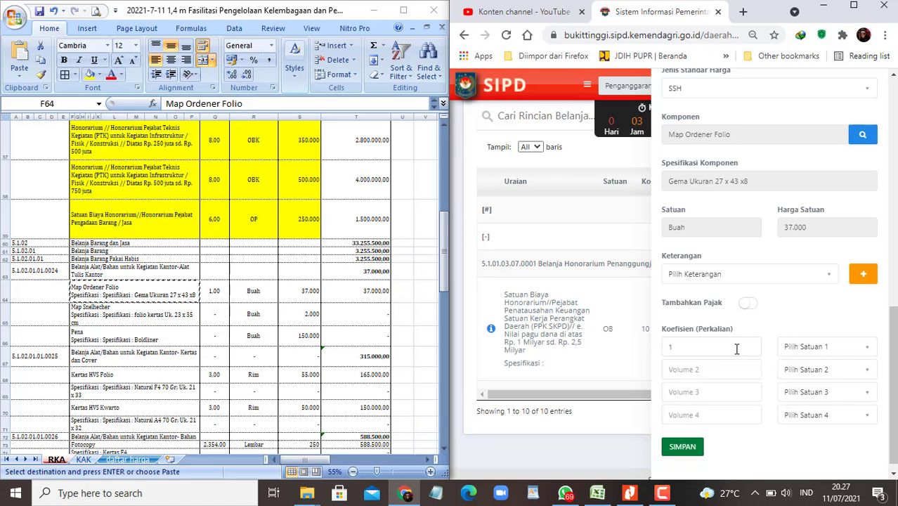
left_click(820, 352)
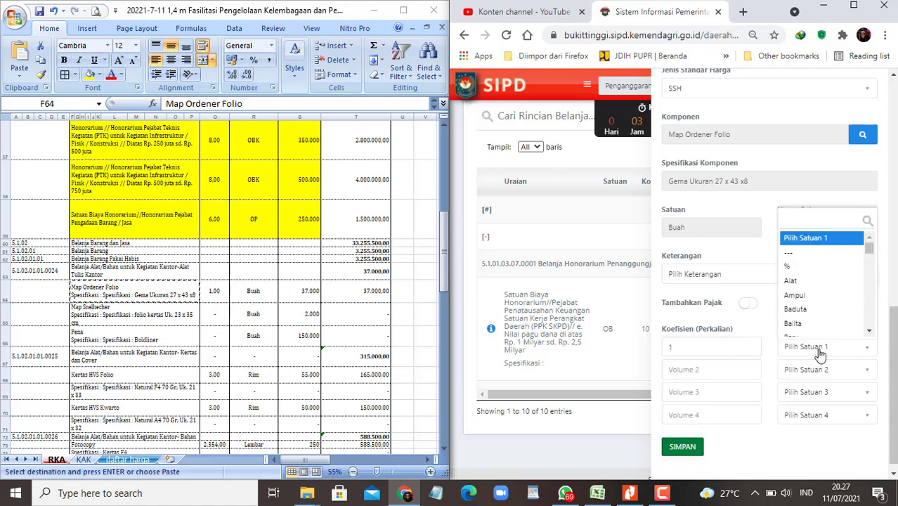
type("buah")
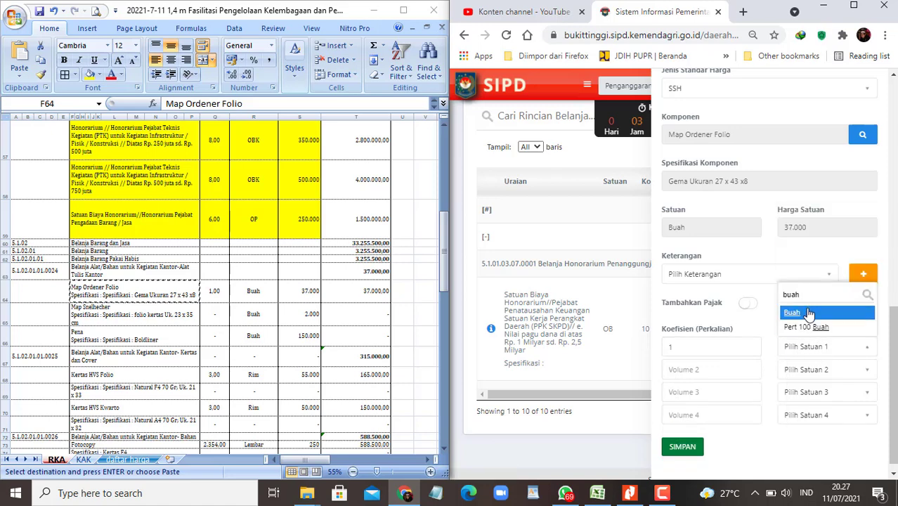
left_click(808, 313)
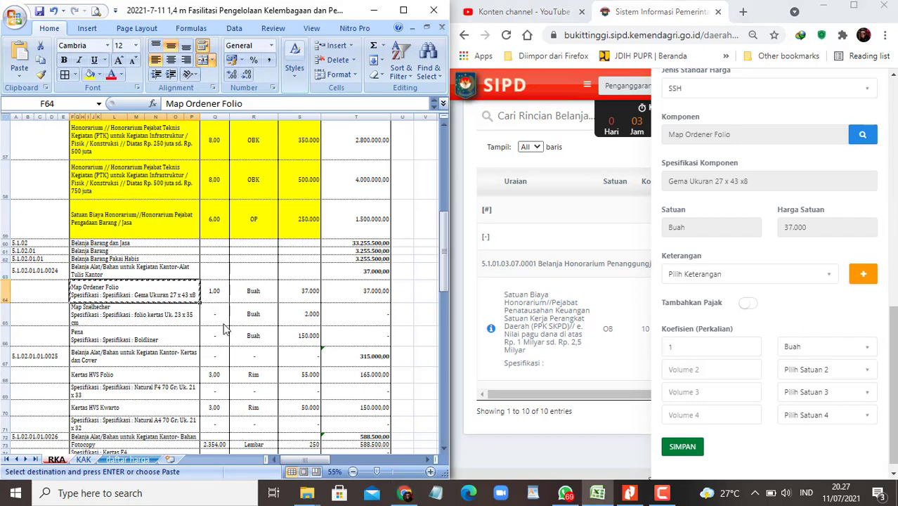
Step: Save the Map Ordener Folio detail line at 1 Buah
scroll(224, 327, "down", 5)
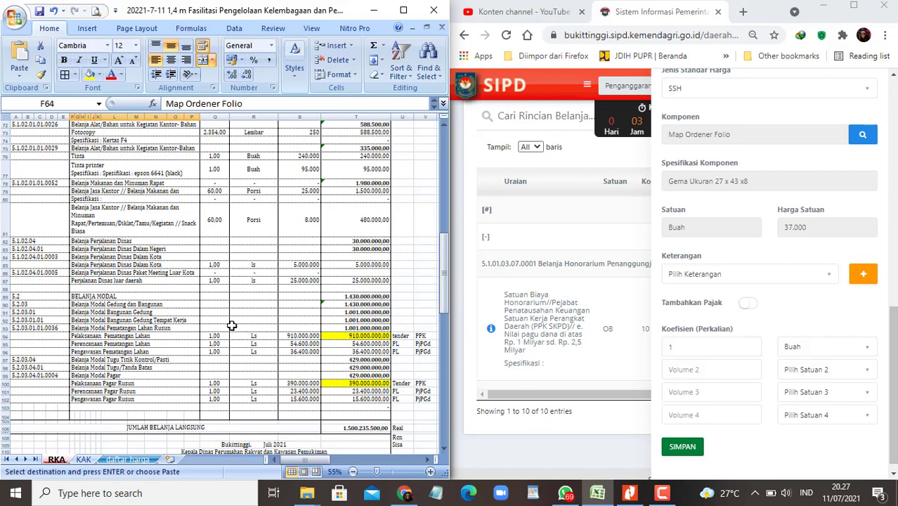
scroll(231, 325, "down", 2)
mouse_move(302, 461)
left_mouse_down()
mouse_move(339, 468)
mouse_move(309, 464)
left_mouse_up()
left_click(133, 263)
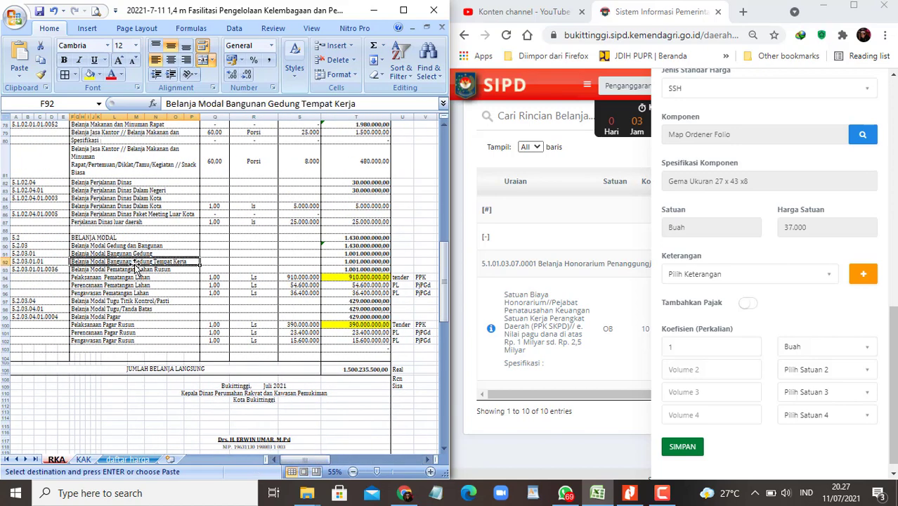
scroll(134, 264, "up", 4)
scroll(135, 265, "up", 3)
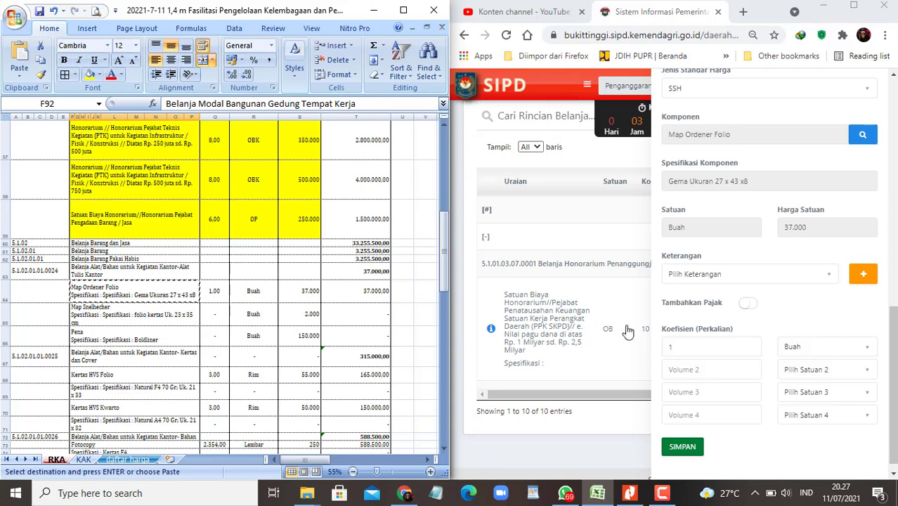
left_click(685, 448)
key("F2")
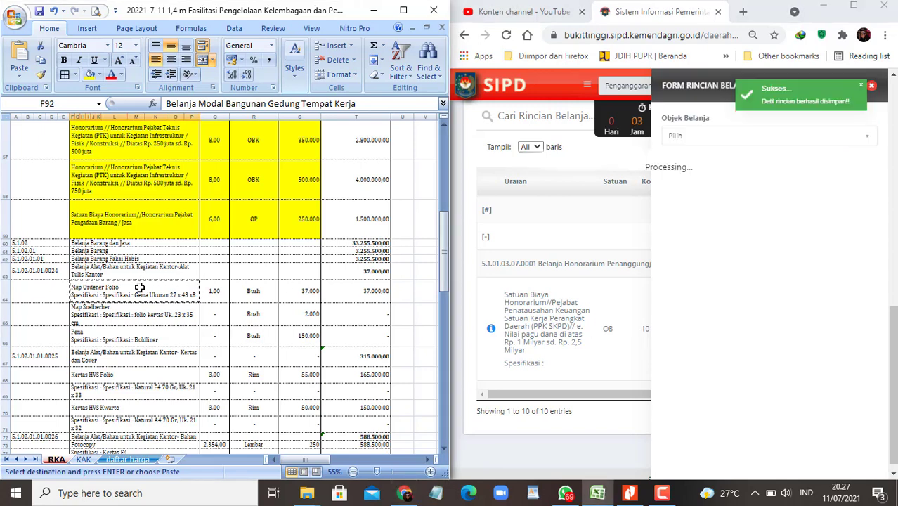
scroll(259, 287, "down", 3)
Step: Fill the Map Ordener Folio row 64 yellow and select the Kertas dan Cover account row
scroll(259, 287, "up", 1)
left_click(134, 310)
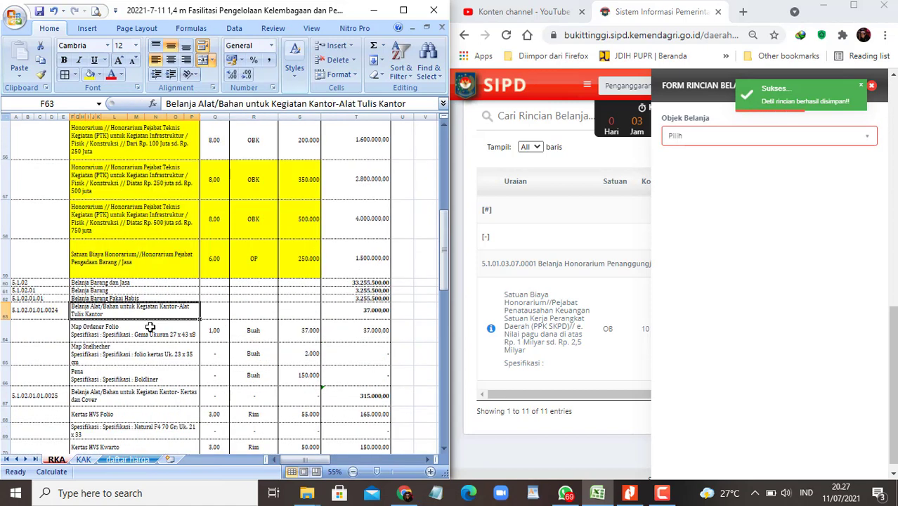
left_click_drag(140, 330, 302, 330)
left_click(89, 74)
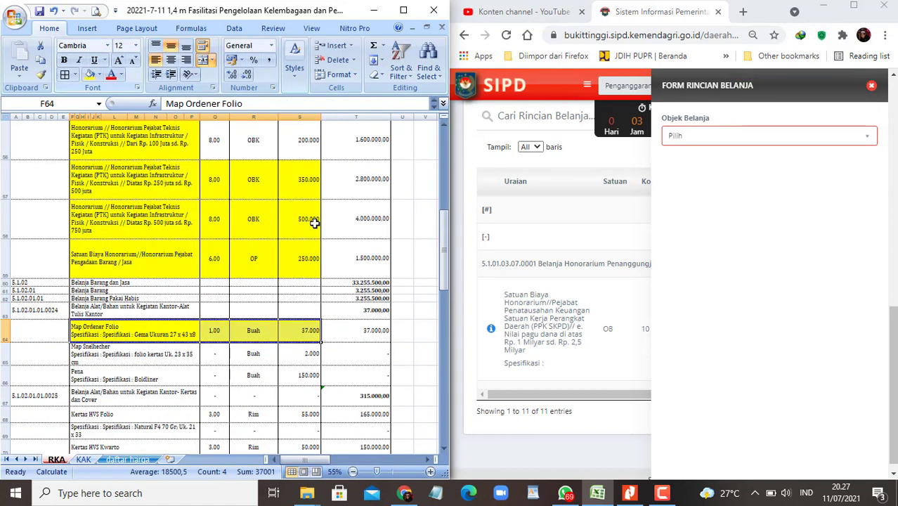
key("Down")
key("Down")
key("Down")
key("Down")
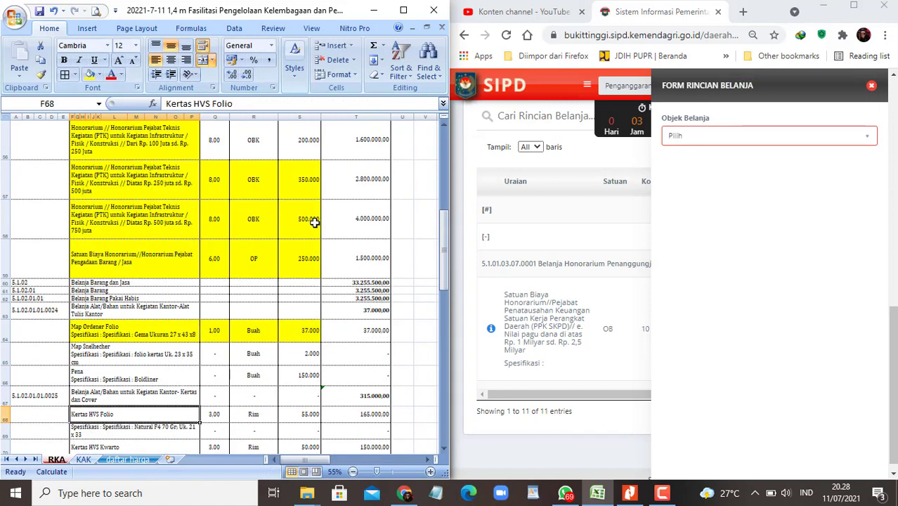
scroll(316, 259, "down", 2)
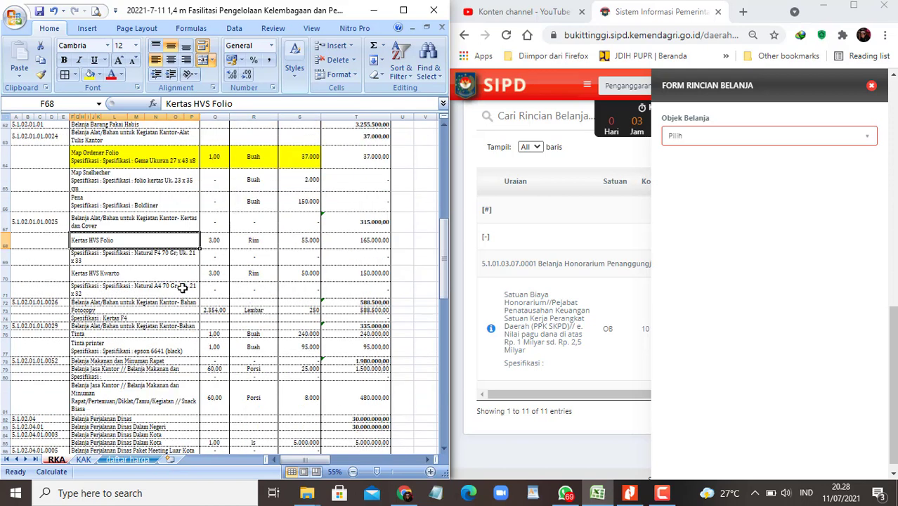
scroll(182, 287, "up", 1)
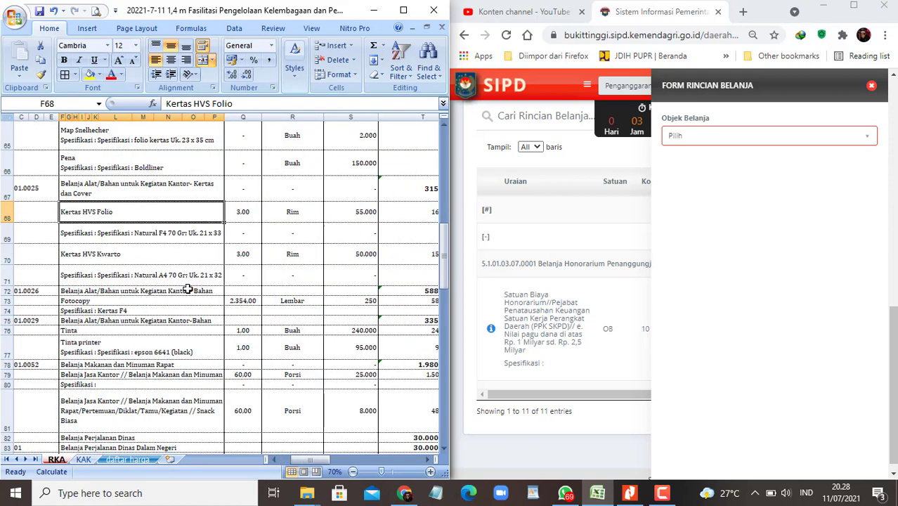
left_click(180, 194)
Step: Choose Belanja Barang Jasa dan Modal and account Kertas dan Cover 5.1.02.01.01.0025 via a 'cover' search
left_click(759, 139)
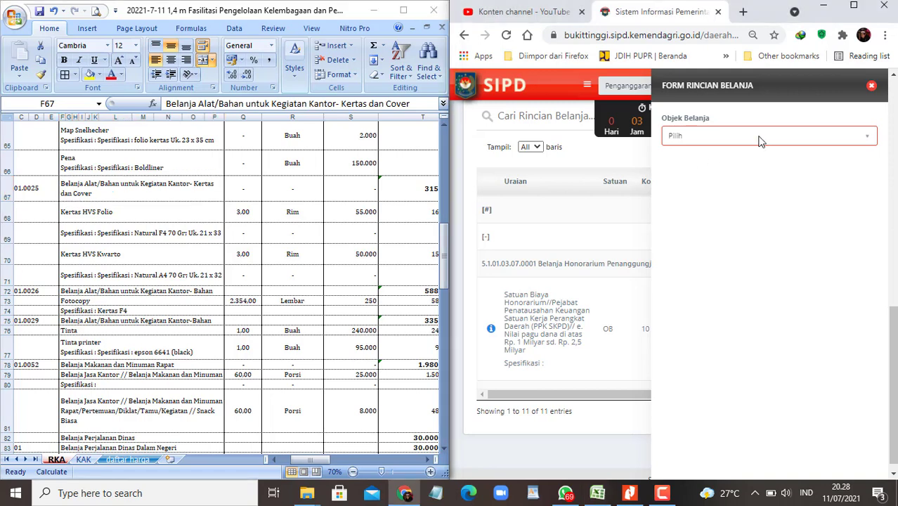
left_click(723, 204)
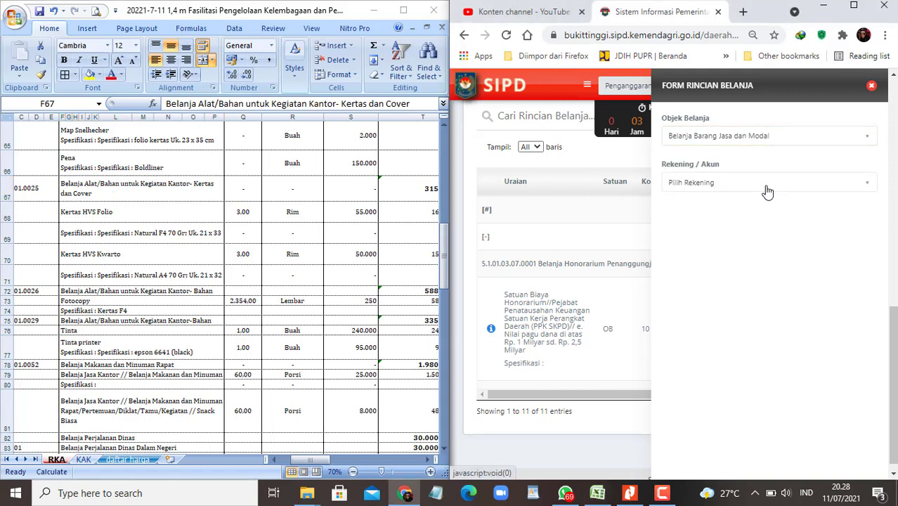
left_click(766, 190)
type("cover")
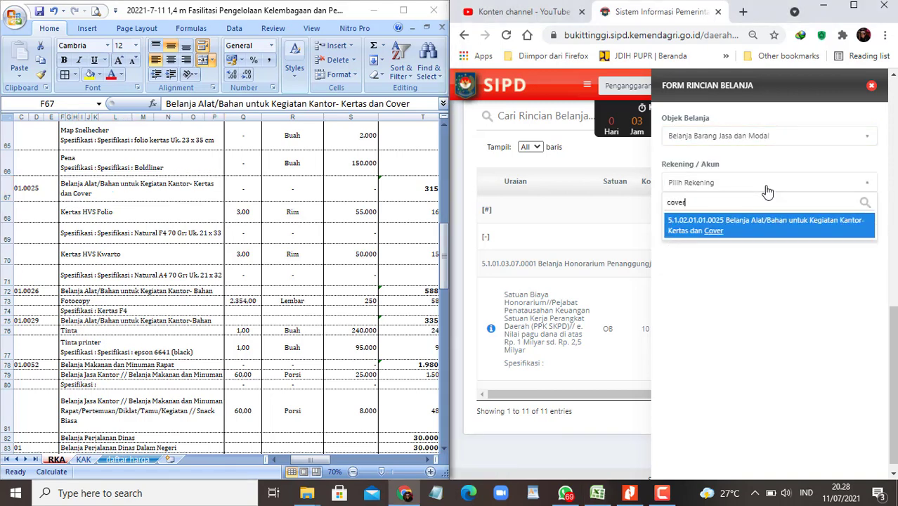
left_click(738, 231)
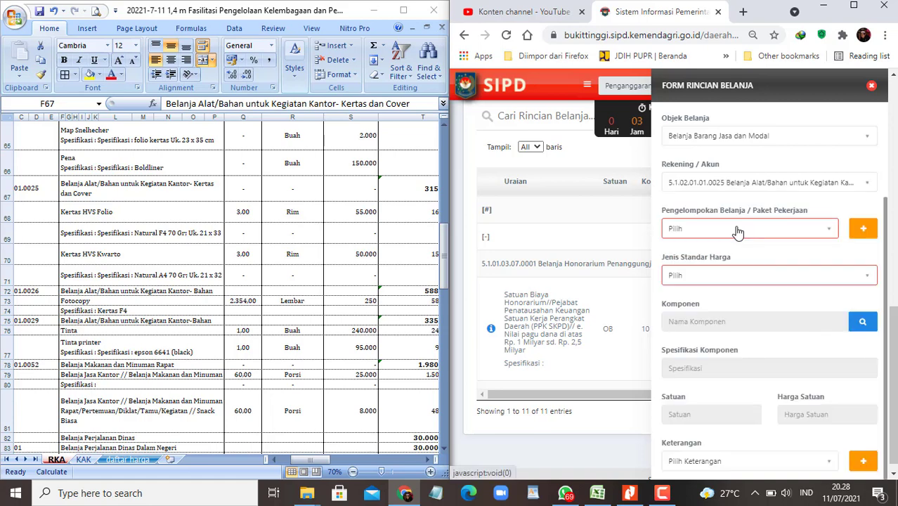
Step: Take the Kertas HVS Folio item text from the sheet and set the price standard type to SSH
left_click(237, 217)
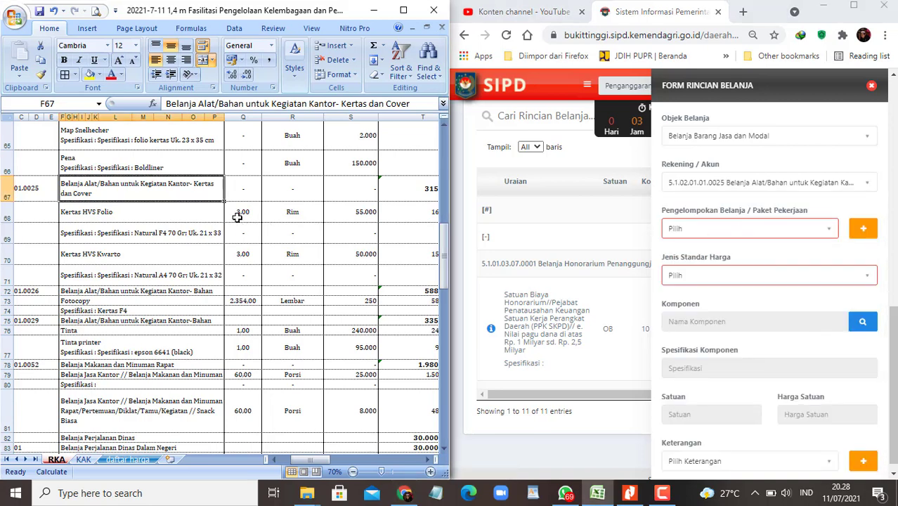
key("Down")
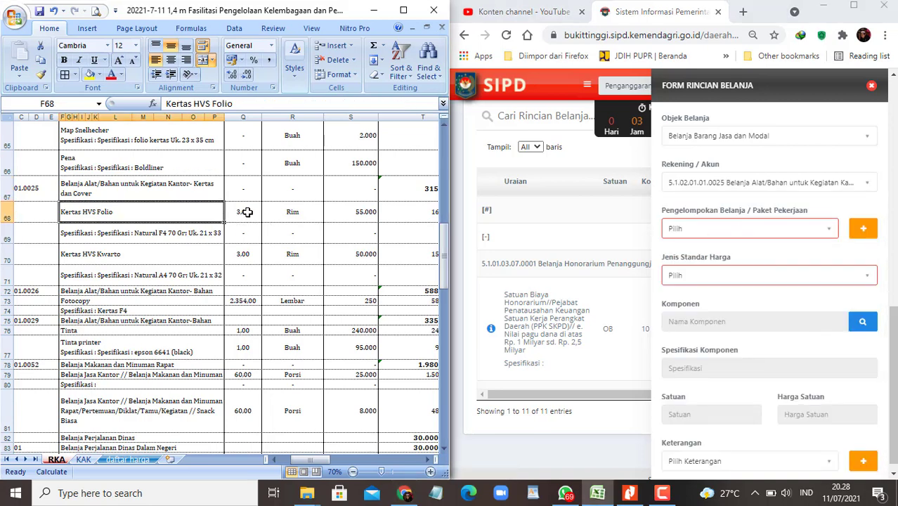
left_click(237, 104)
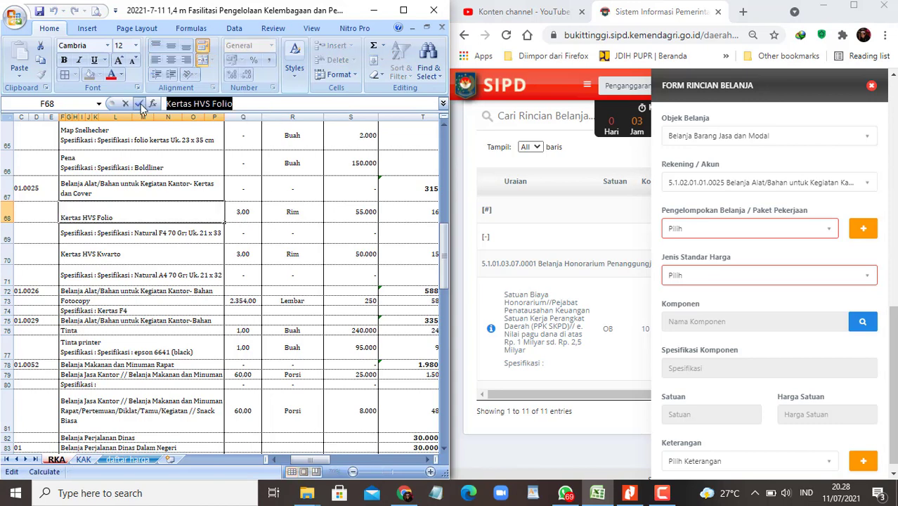
left_click(729, 277)
left_click(729, 276)
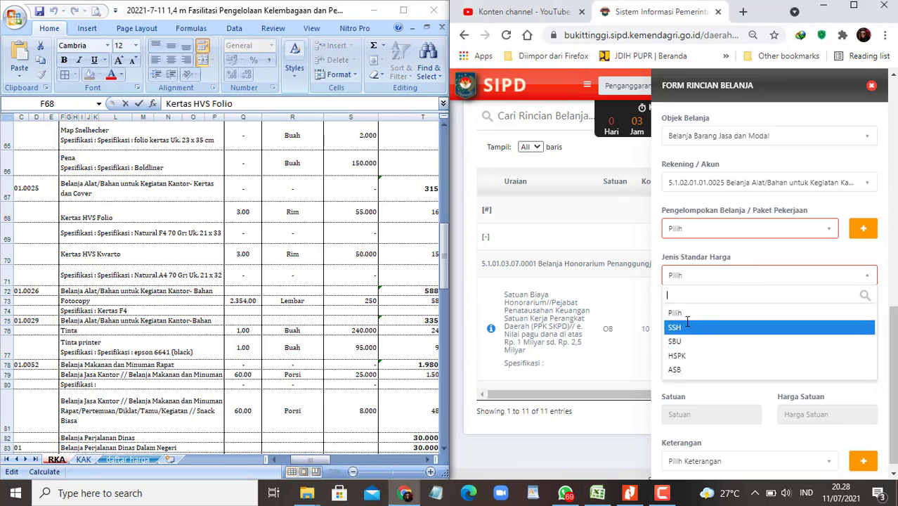
left_click(808, 325)
Step: Filter the price list on 'Kertas HVS Folio', showing 8 of 128 entries including Natural F4 at 55.000
left_click(869, 322)
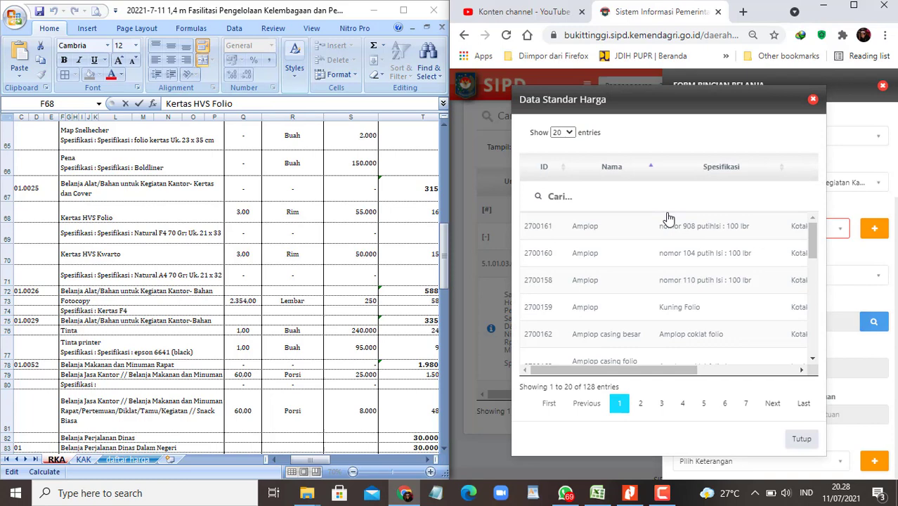
left_click(618, 197)
type("Kertas HVS Folio")
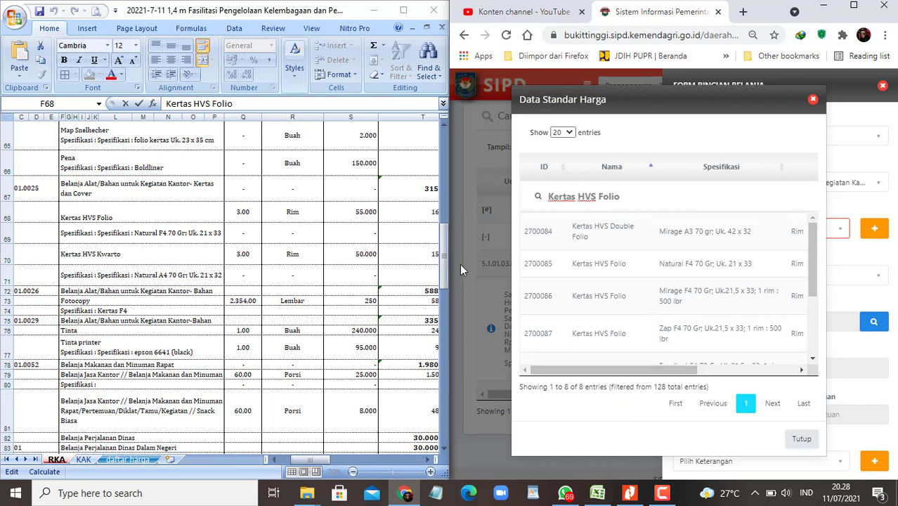
left_click_drag(631, 371, 729, 379)
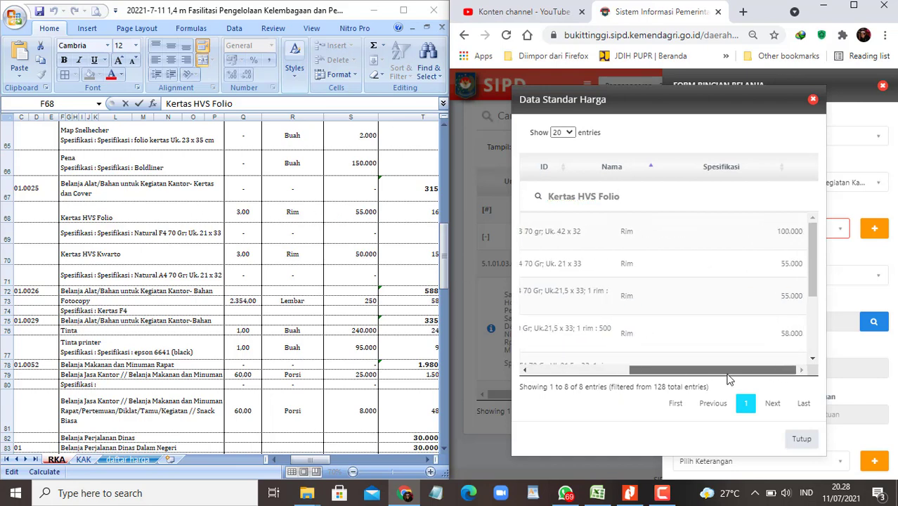
left_click_drag(667, 380, 641, 380)
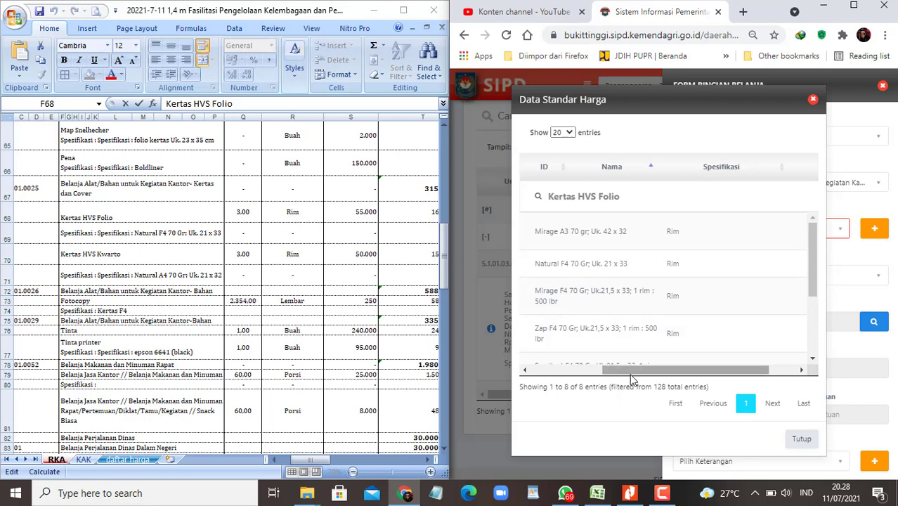
left_click_drag(632, 371, 612, 372)
Step: Choose the Natural F4 70 gr Kertas HVS Folio item and mark its workbook row yellow
left_click(611, 269)
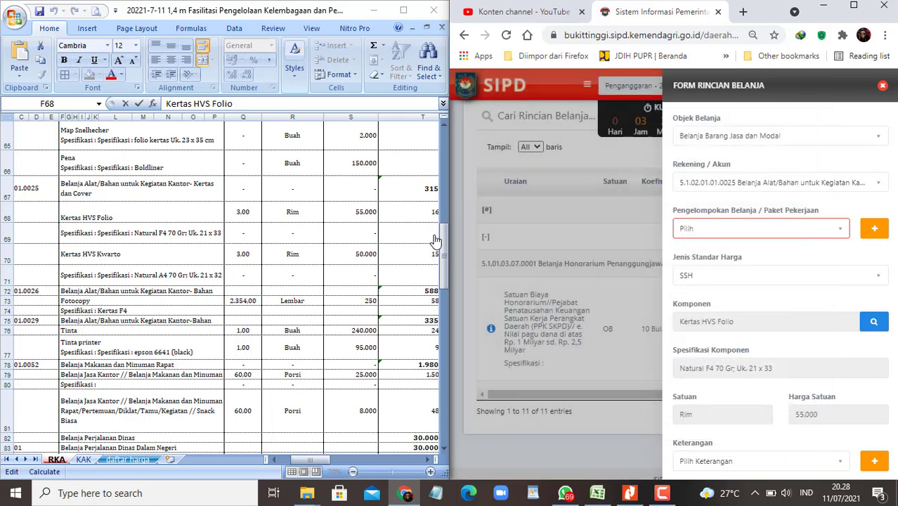
left_click(143, 217)
key("Tab")
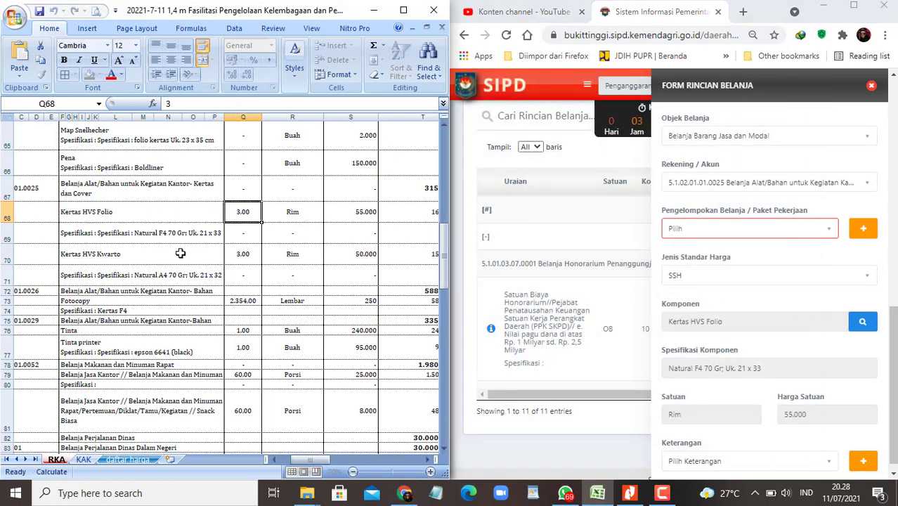
left_click(170, 236)
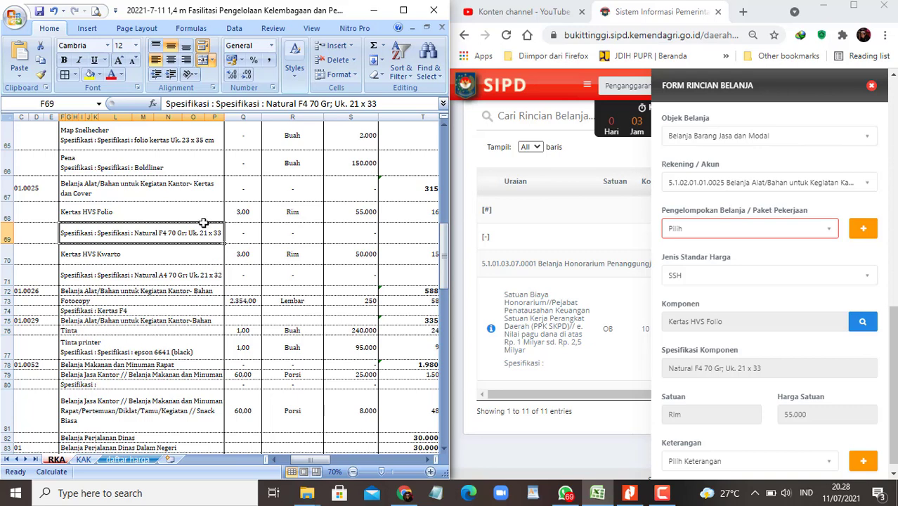
left_click_drag(181, 211, 350, 219)
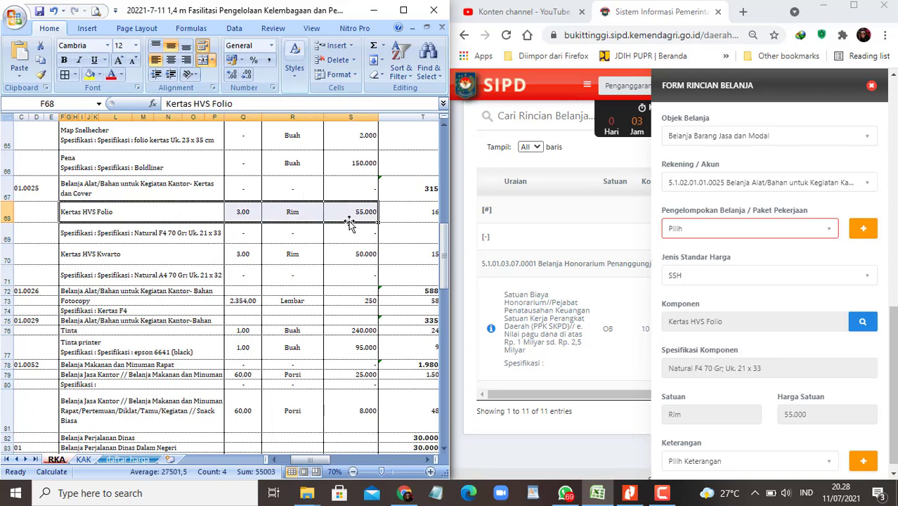
left_click(89, 74)
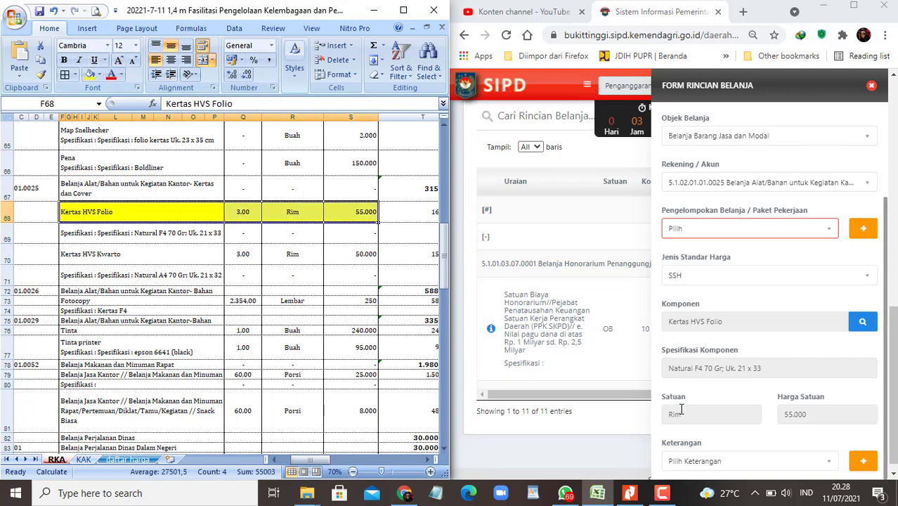
Step: Set the volume to 3 Rim and save the Kertas HVS Folio detail at 55.000
scroll(733, 362, "down", 3)
left_click(704, 348)
type("3")
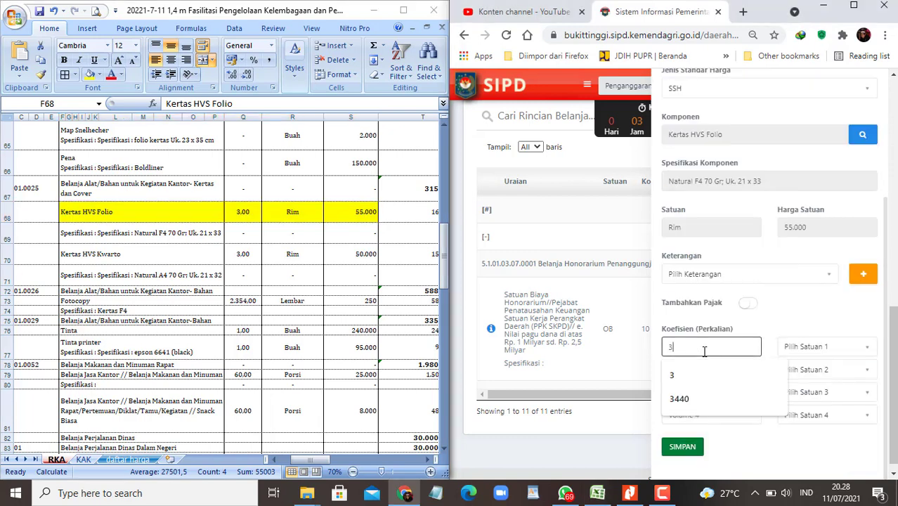
left_click(810, 347)
type("rim")
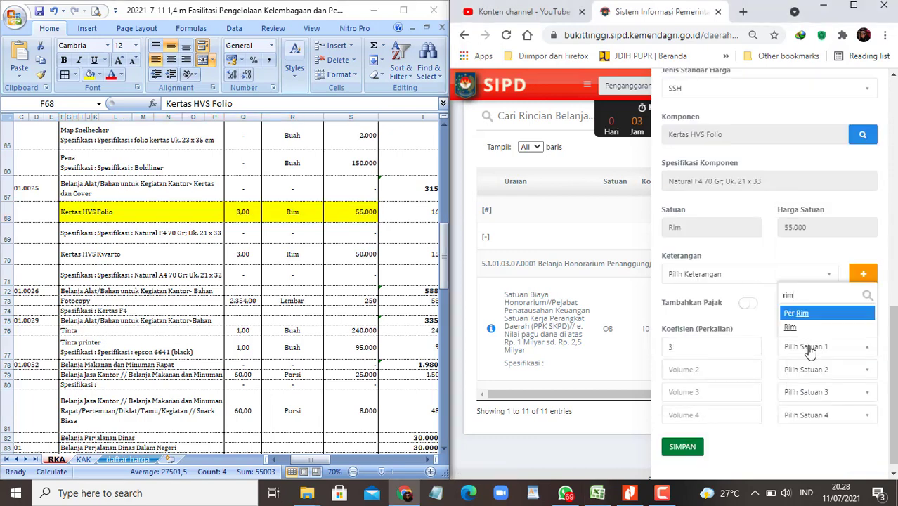
left_click(790, 328)
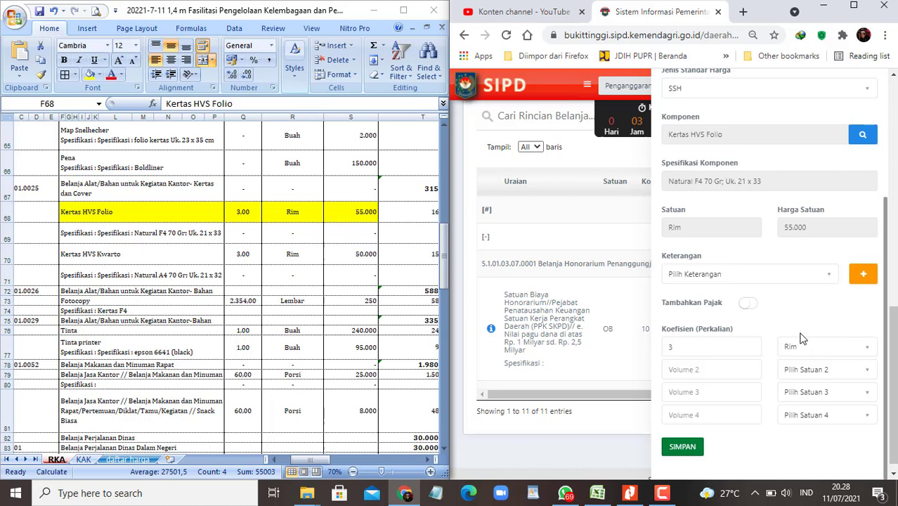
left_click(682, 446)
left_click(114, 255)
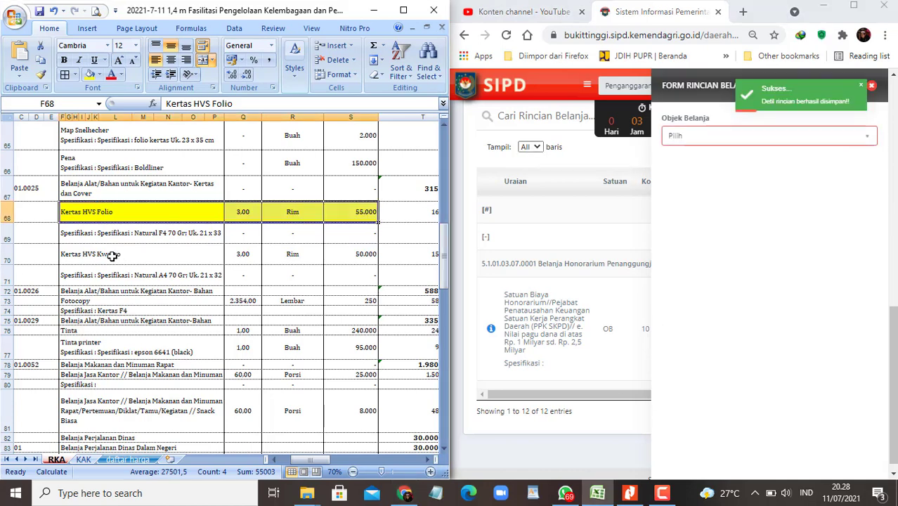
Step: Copy the Kertas HVS Kwarto name, then set Belanja Barang Jasa dan Modal with the Kertas dan Cover account
left_click(241, 103)
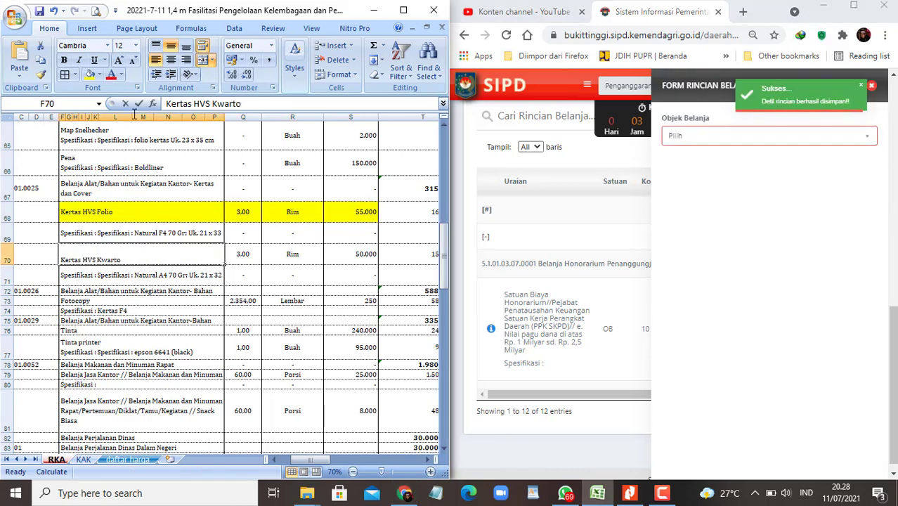
left_click_drag(241, 103, 134, 115)
key("ctrl+c")
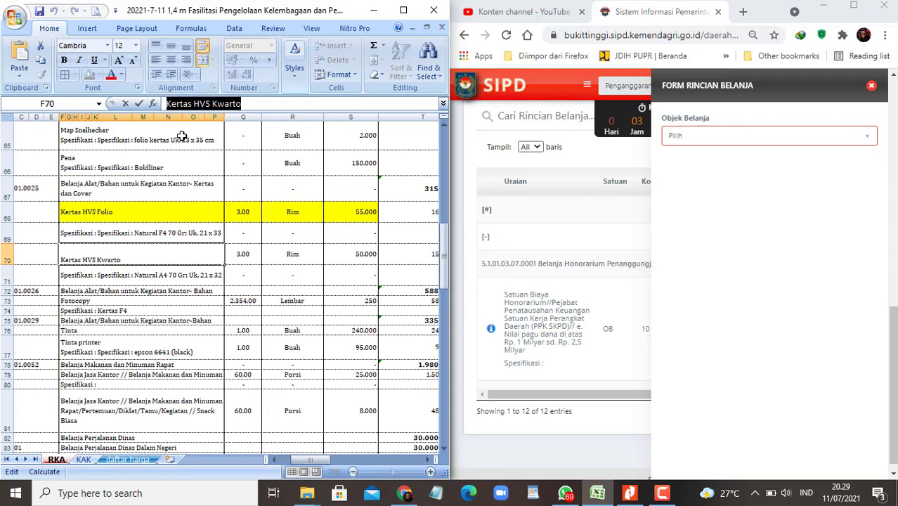
left_click(743, 264)
left_click(803, 141)
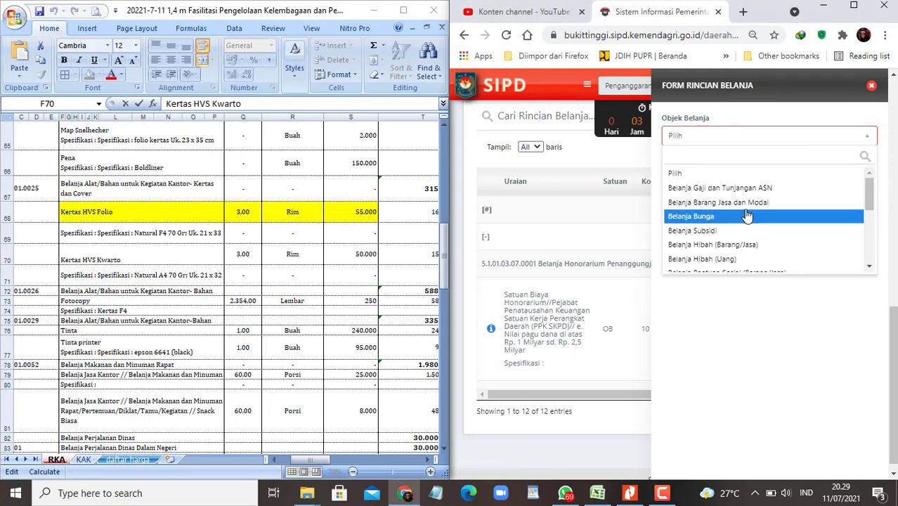
left_click(744, 212)
left_click(776, 135)
left_click(745, 184)
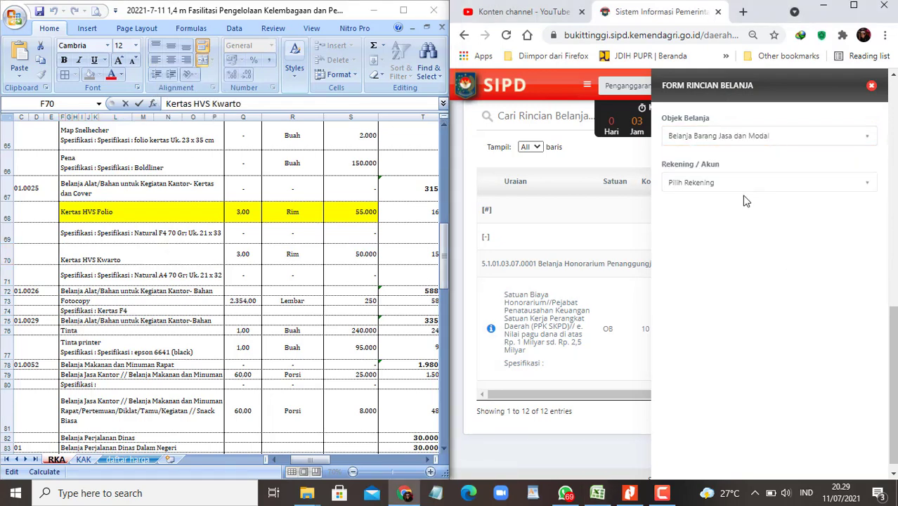
left_click(749, 184)
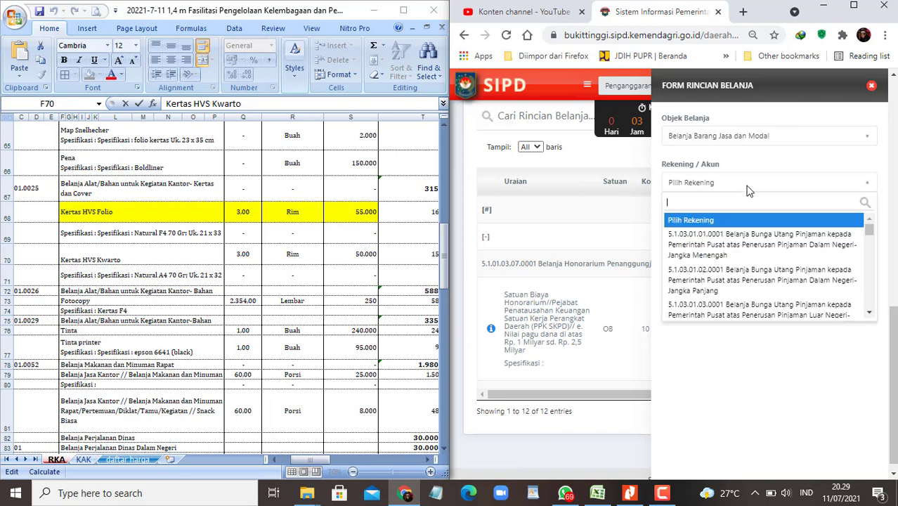
type("cover")
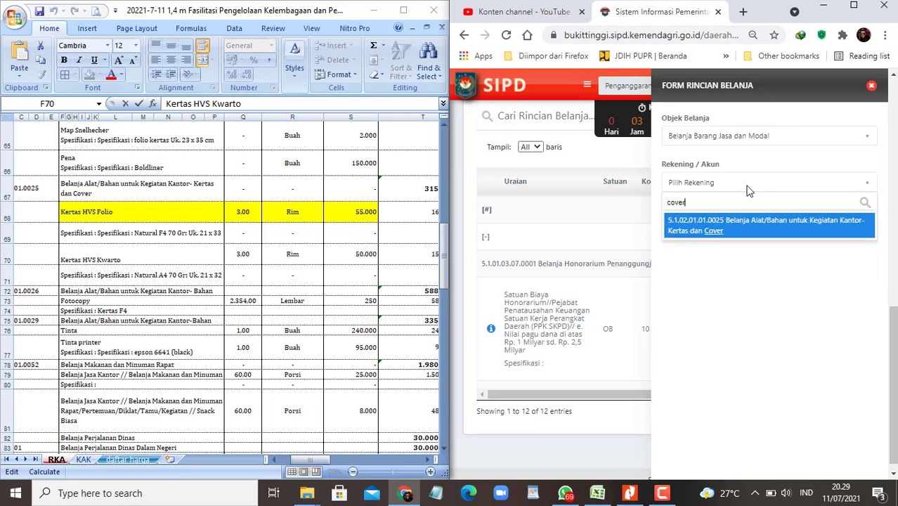
left_click(745, 226)
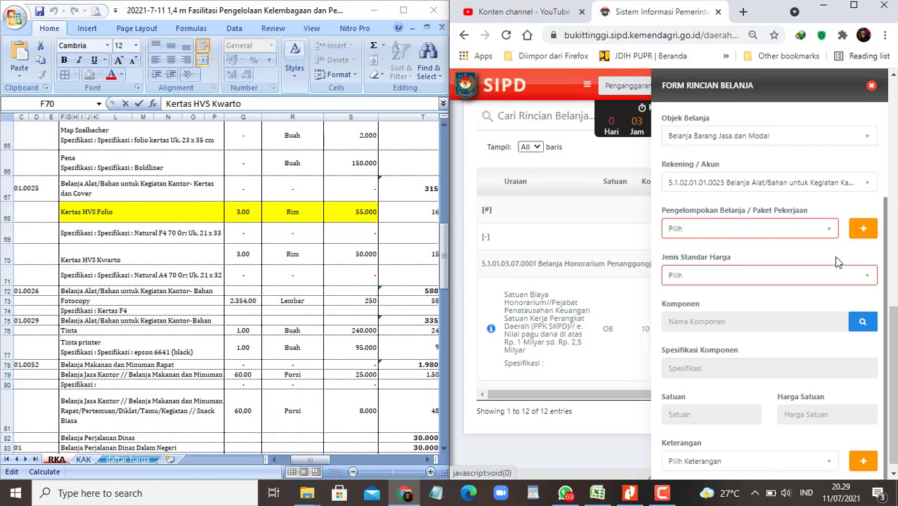
Step: Use SSH pricing and pick the Kertas HVS Kwarto Natural A4 component from the search
left_click(845, 276)
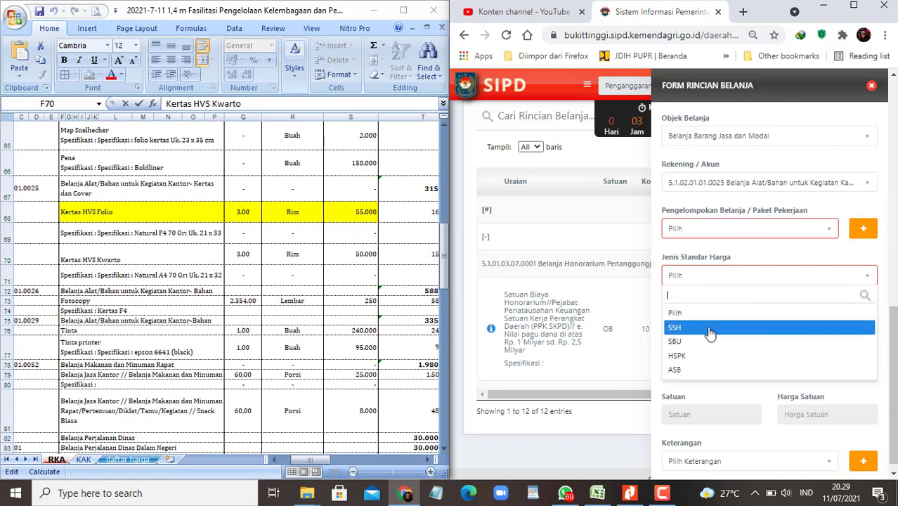
left_click(706, 326)
left_click(862, 321)
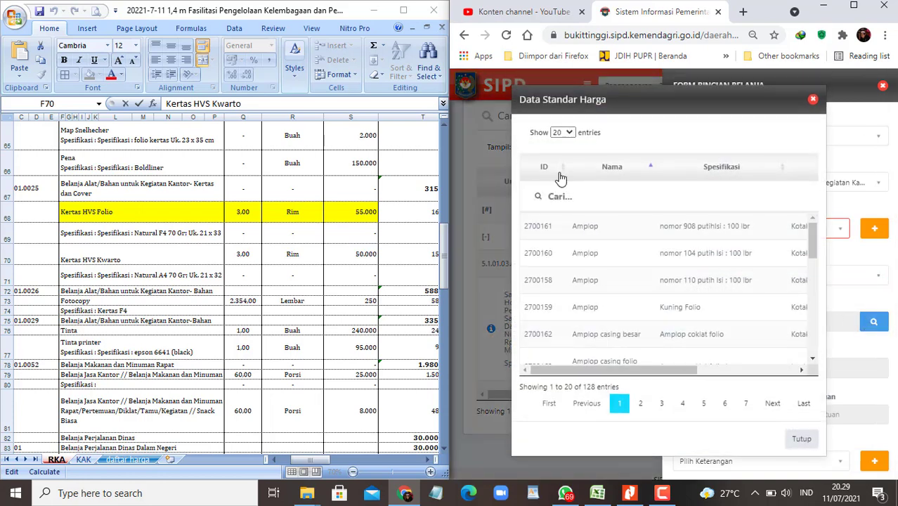
left_click(581, 196)
key("ctrl+v")
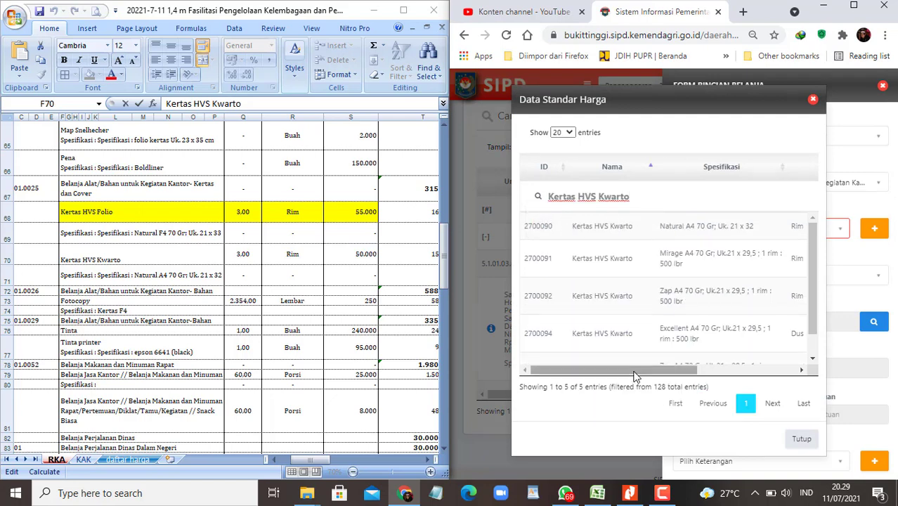
mouse_move(639, 370)
left_mouse_down()
mouse_move(739, 370)
mouse_move(641, 371)
left_mouse_up()
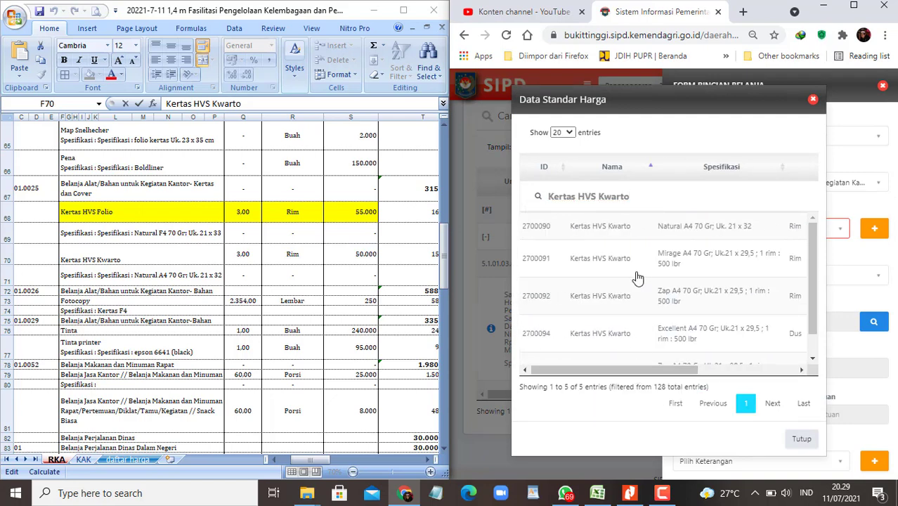
left_click(635, 235)
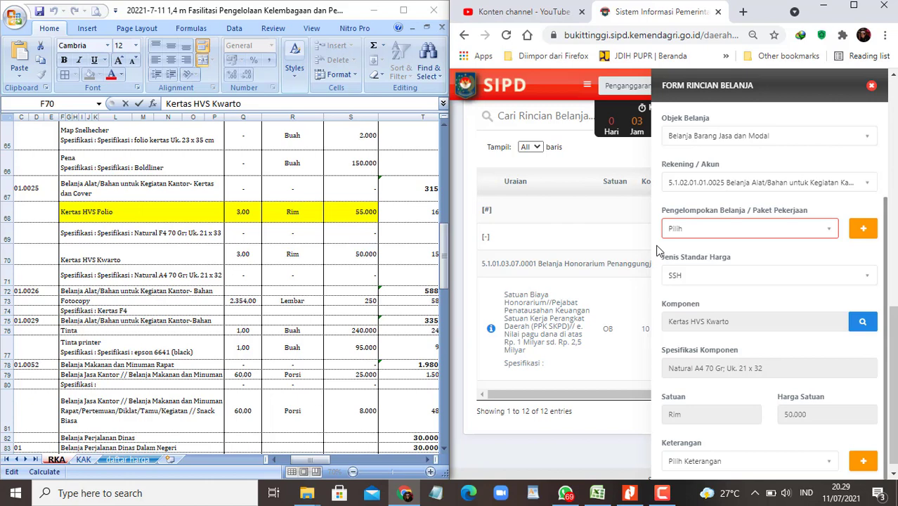
Step: Enter 3 Rim, save the Kwarto detail at 50.000, and fill its workbook row yellow
scroll(711, 361, "down", 4)
left_click(709, 347)
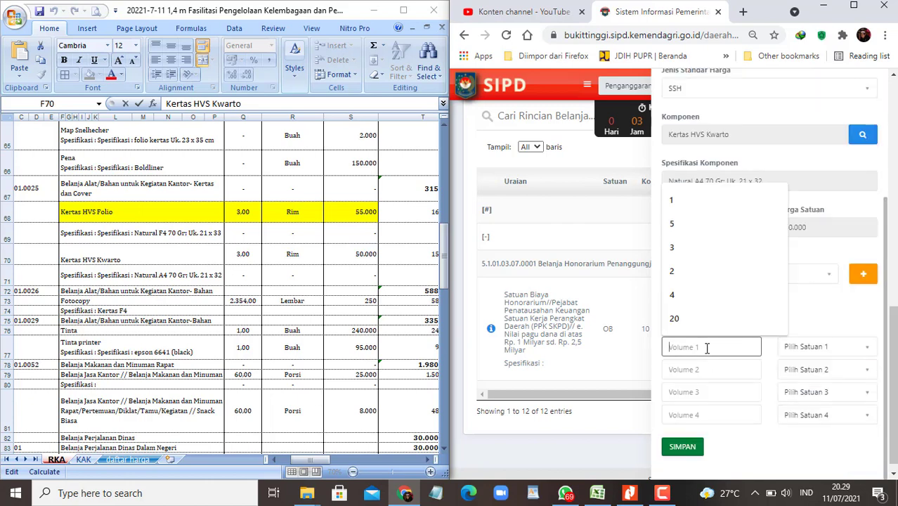
type("3")
left_click(812, 347)
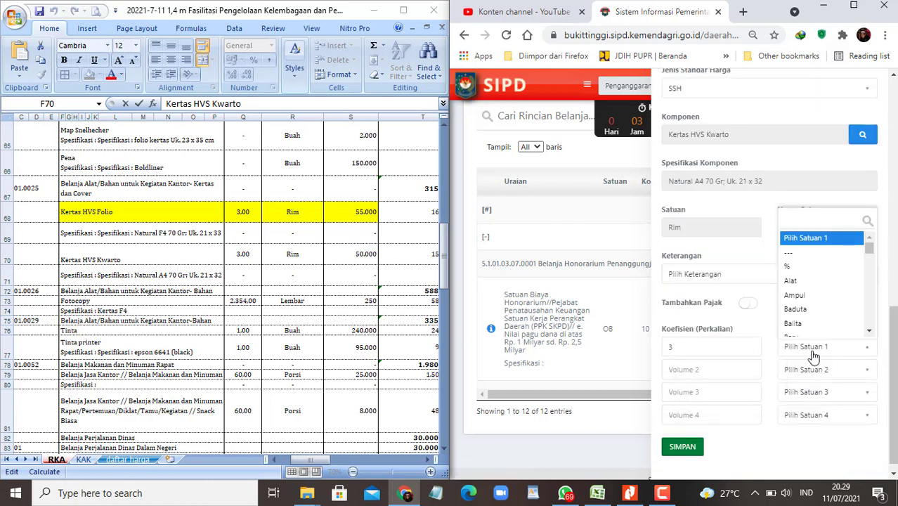
type("rim")
key("Down")
key("Return")
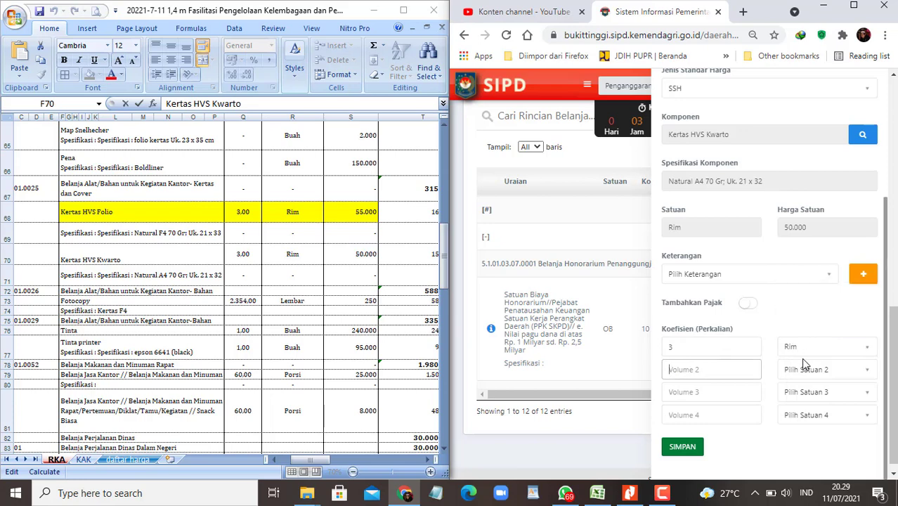
key("Tab")
left_click_drag(206, 257, 352, 255)
left_click(90, 74)
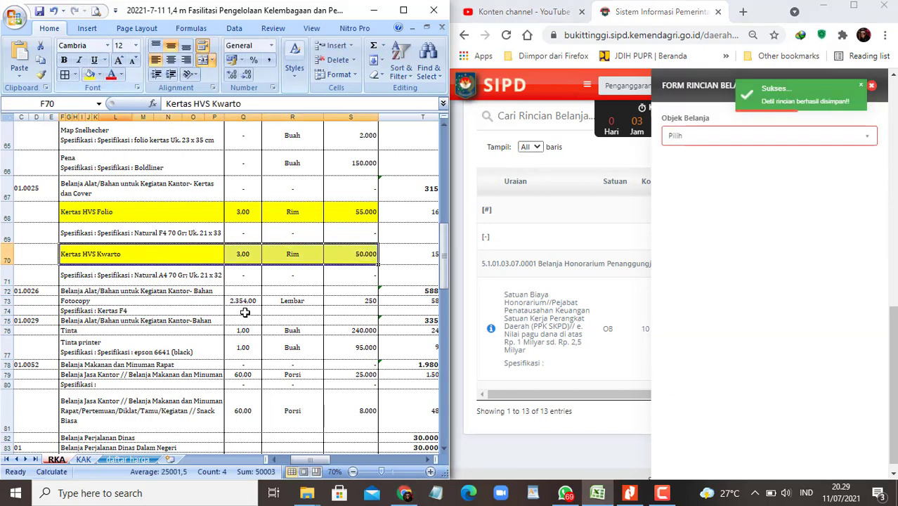
Step: Change the Fotocopy quantity in Q73 from 2.354 to 2.500 Lembar
key("Down")
key("Down")
key("Down")
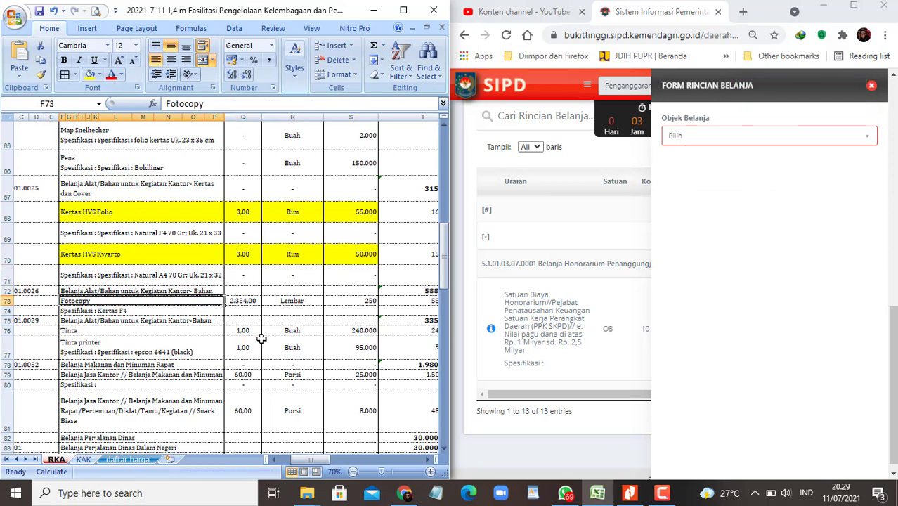
key("Home")
key("ctrl+Right")
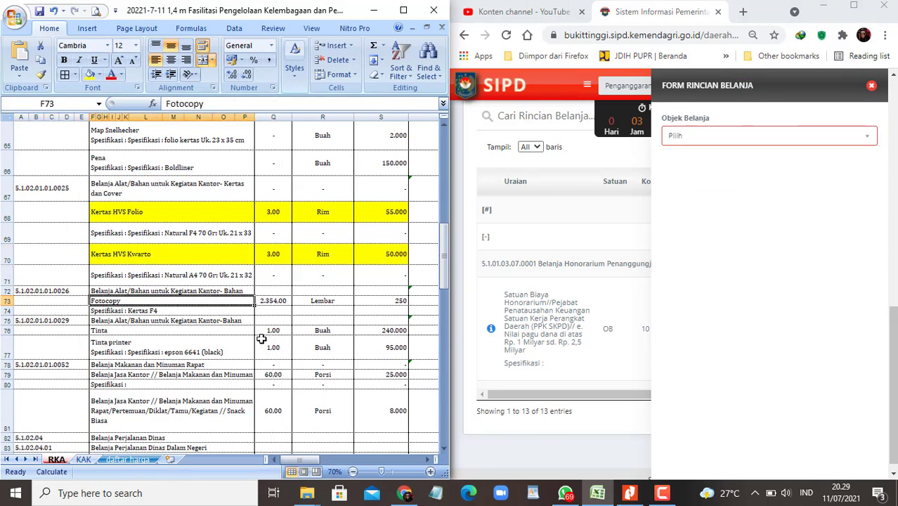
key("Right")
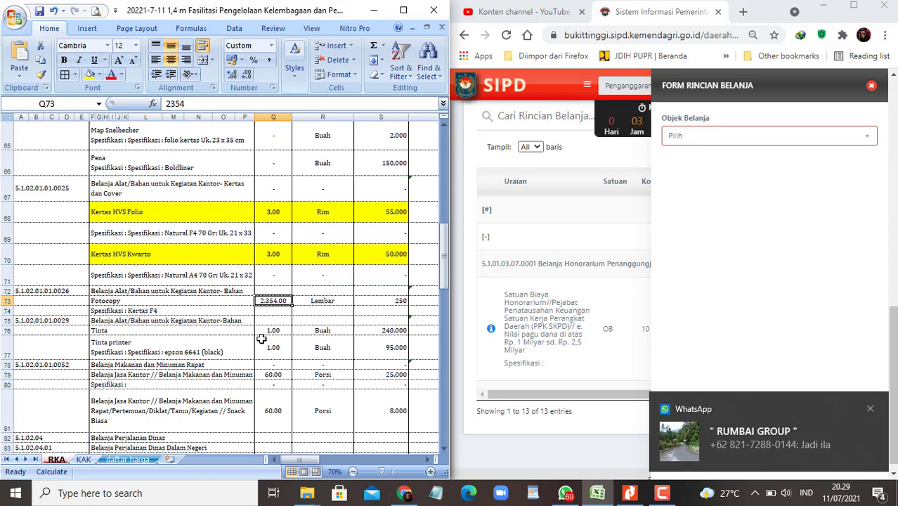
key("Left")
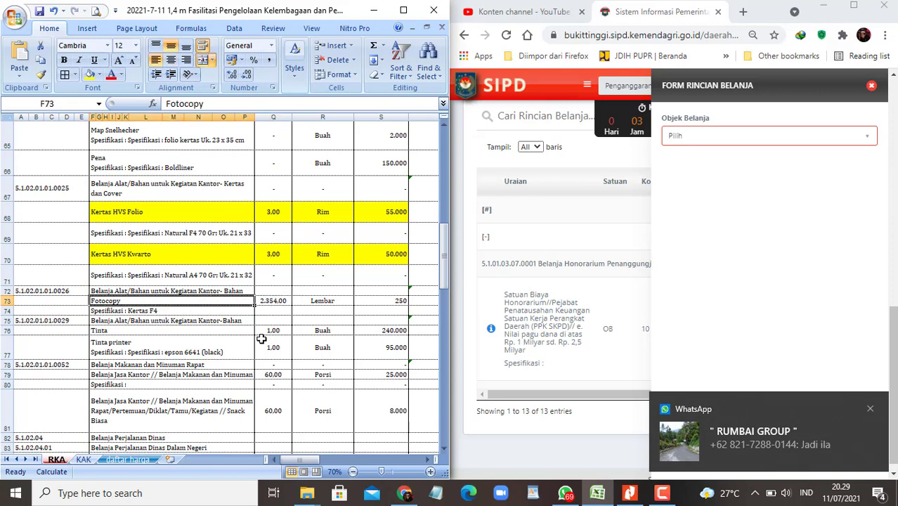
key("Right")
key("Right")
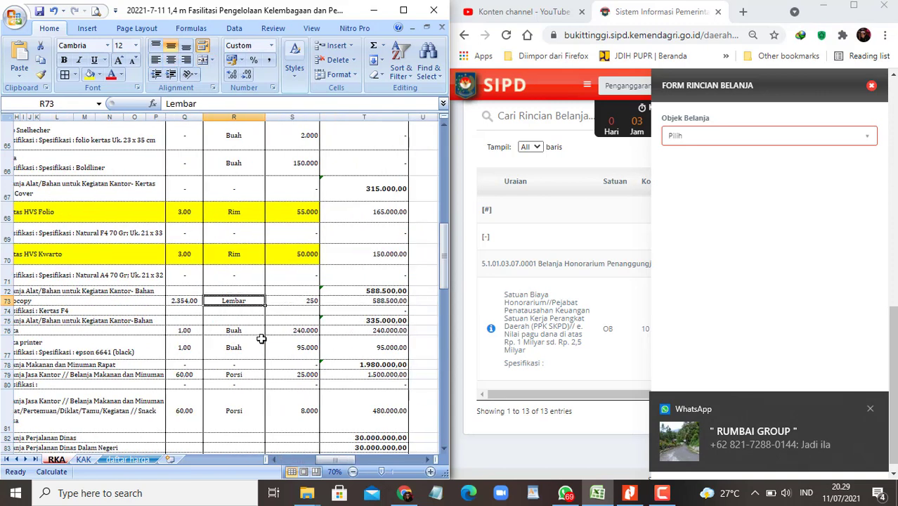
key("Left")
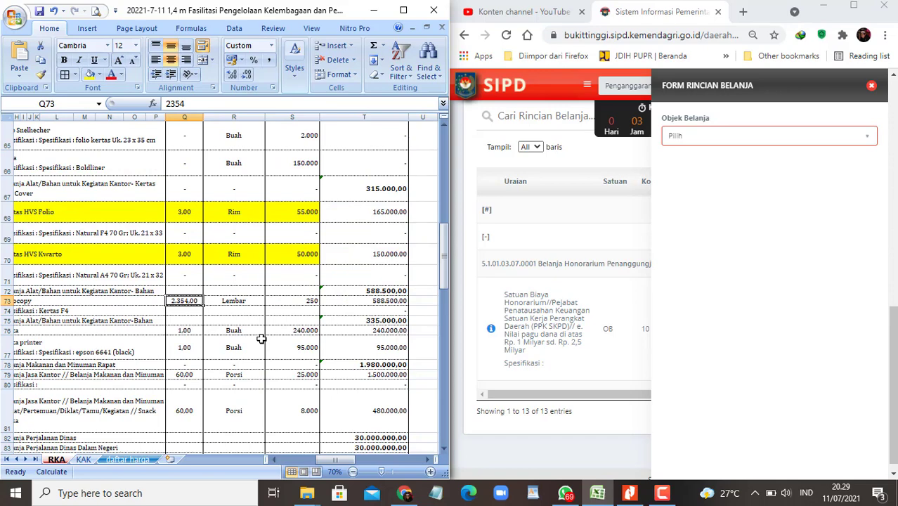
type("25000")
key("Return")
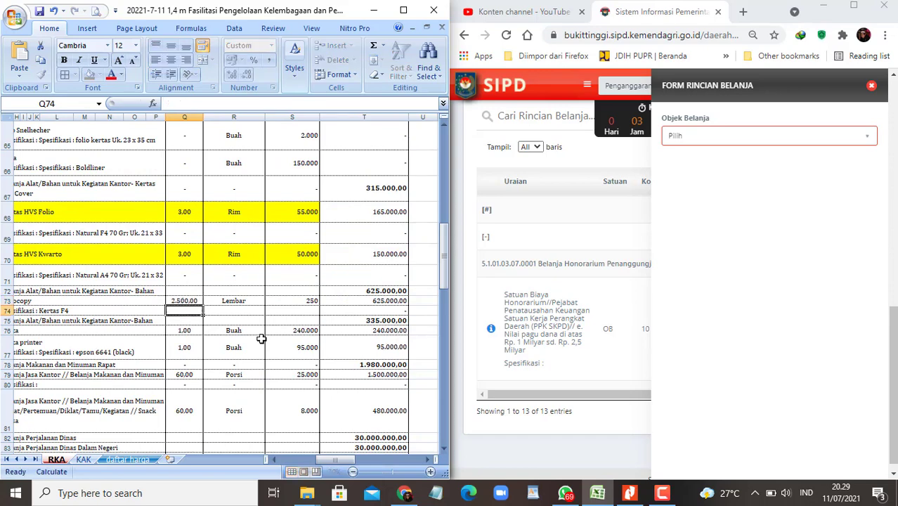
Step: Scroll through the sheet to check the Fotocopy total of 625.000
scroll(344, 383, "down", 2)
scroll(345, 383, "down", 2)
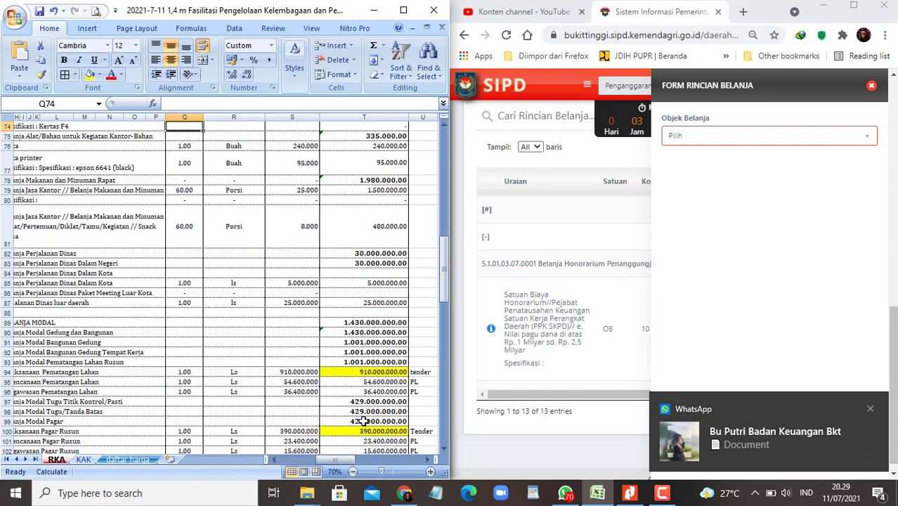
left_click_drag(351, 465, 373, 465)
scroll(376, 378, "down", 2)
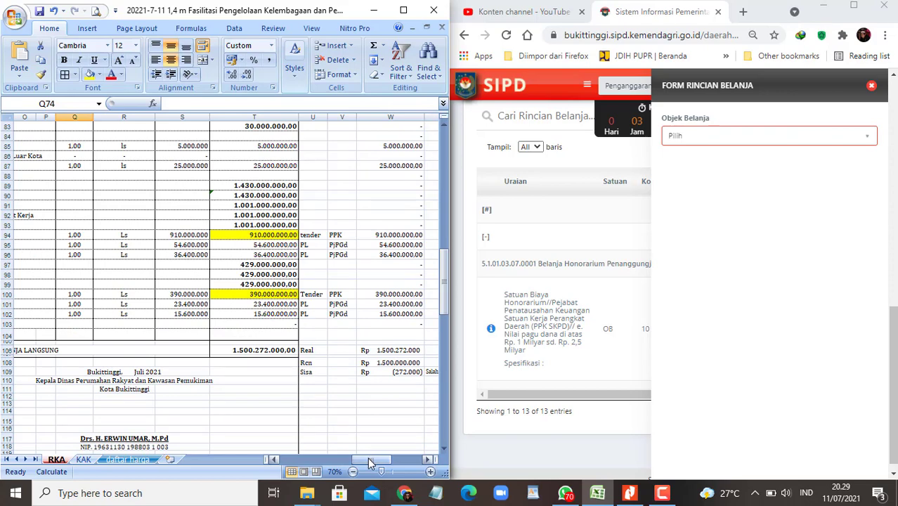
left_click_drag(370, 462, 348, 458)
scroll(191, 307, "up", 1)
scroll(191, 306, "up", 2)
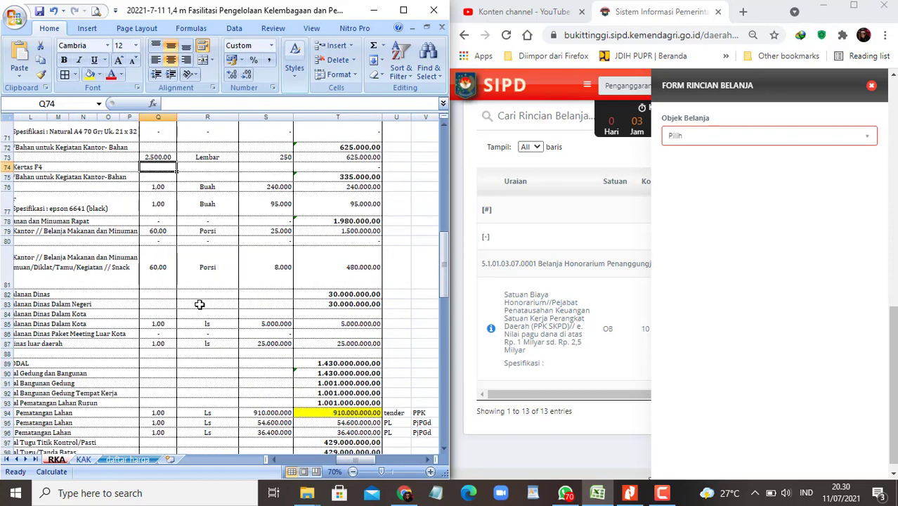
Step: Undo the change and set the Fotocopy quantity to 2.400, then review the totals
scroll(234, 296, "up", 2)
key("ctrl+z")
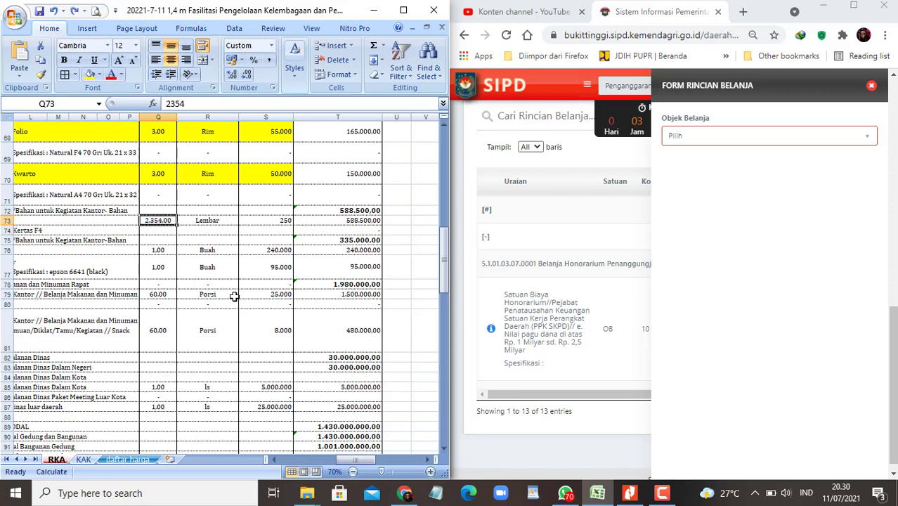
key("F2")
key("BackSpace")
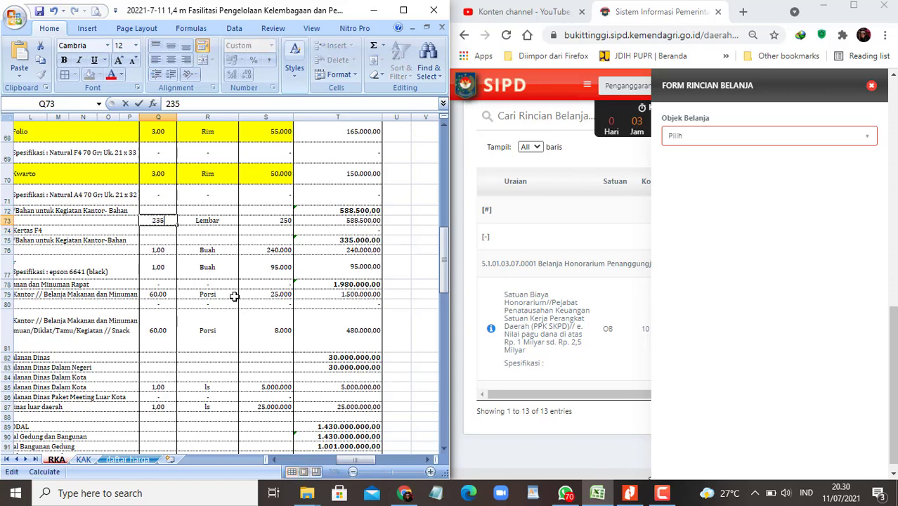
type("400")
key("Return")
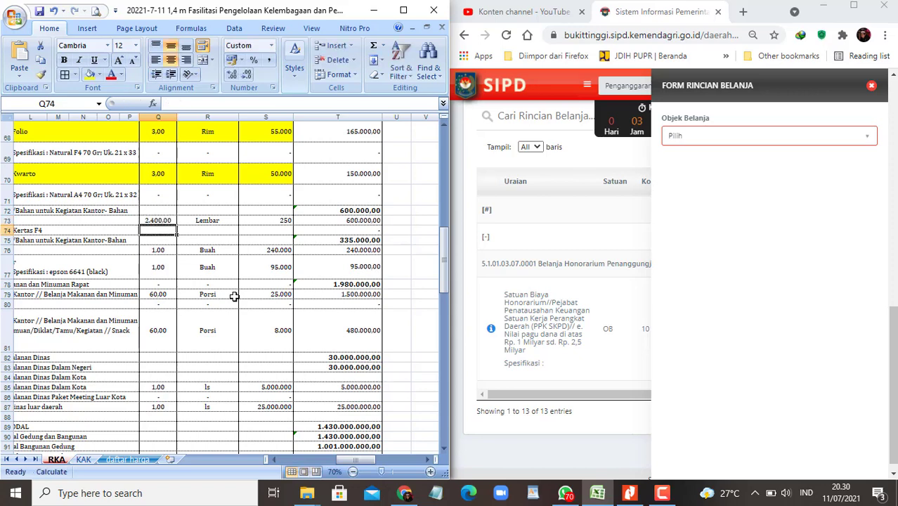
scroll(325, 343, "down", 3)
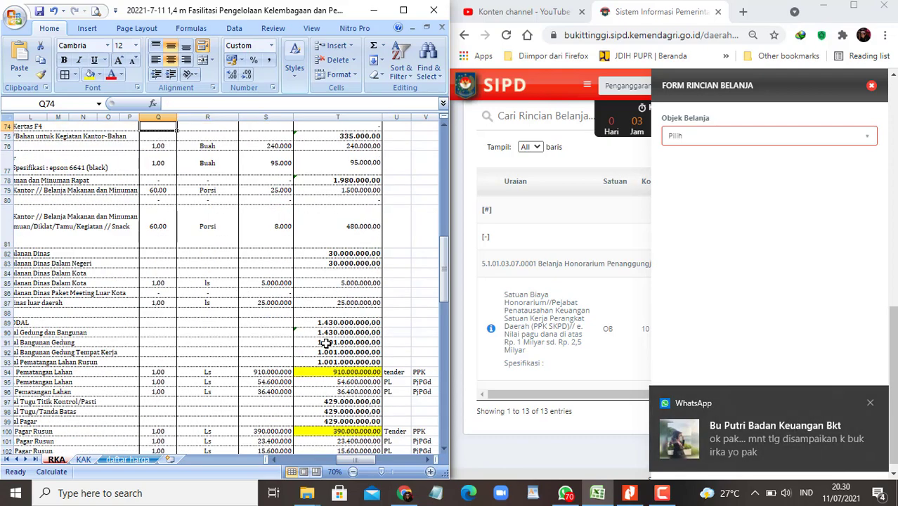
scroll(331, 346, "down", 3)
mouse_move(360, 459)
left_mouse_down()
mouse_move(380, 463)
mouse_move(330, 461)
left_mouse_up()
scroll(263, 298, "up", 5)
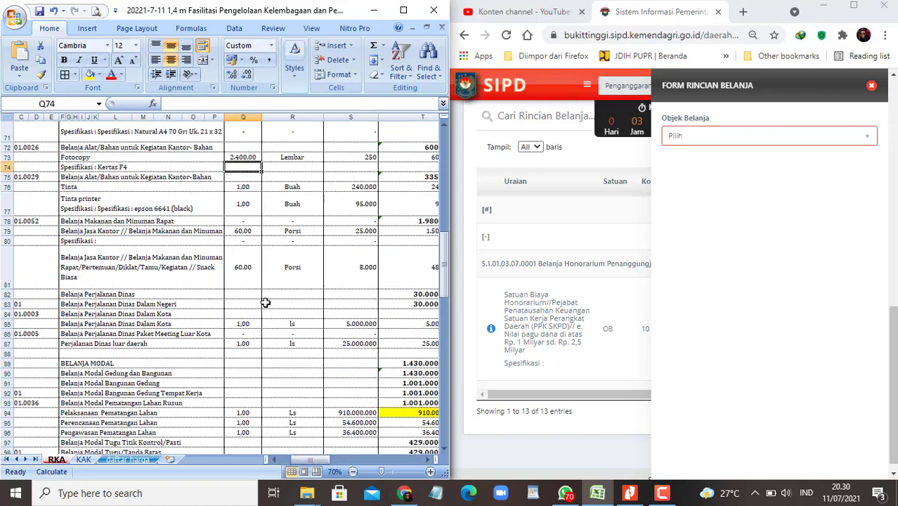
scroll(266, 302, "up", 1)
Step: Clear Q73 and add the formula =W109/250 in W113 to compute leftover budget
key("Up")
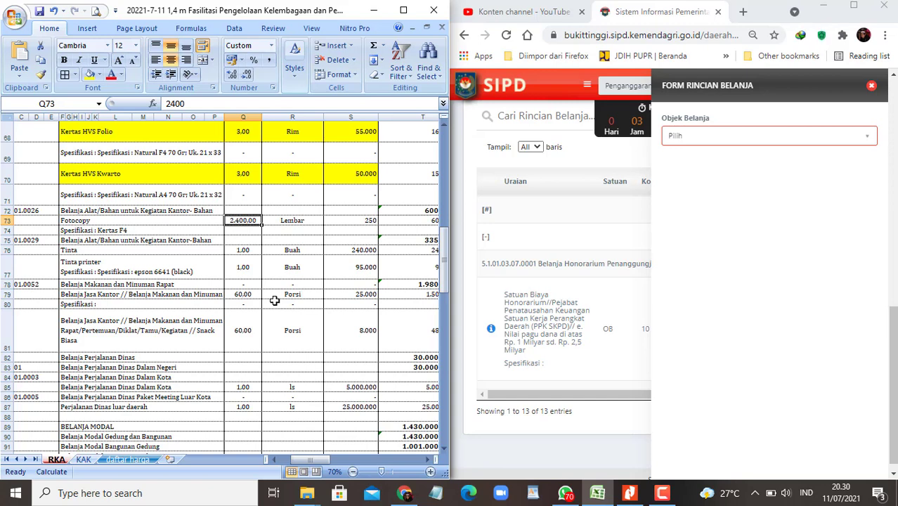
key("Delete")
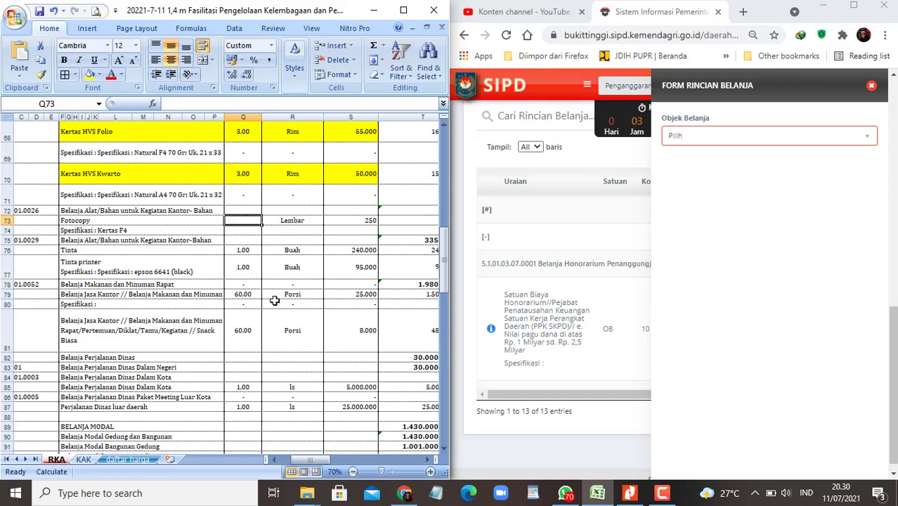
scroll(286, 304, "down", 6)
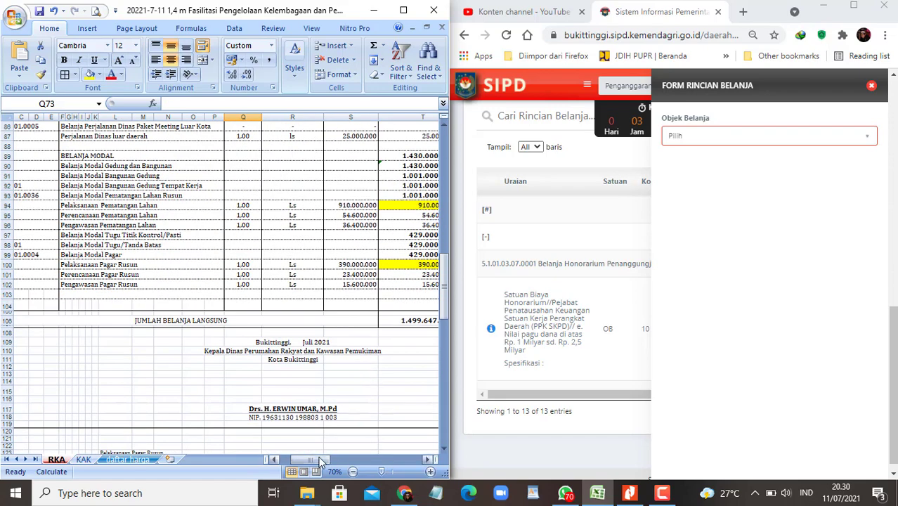
left_click_drag(318, 458, 399, 456)
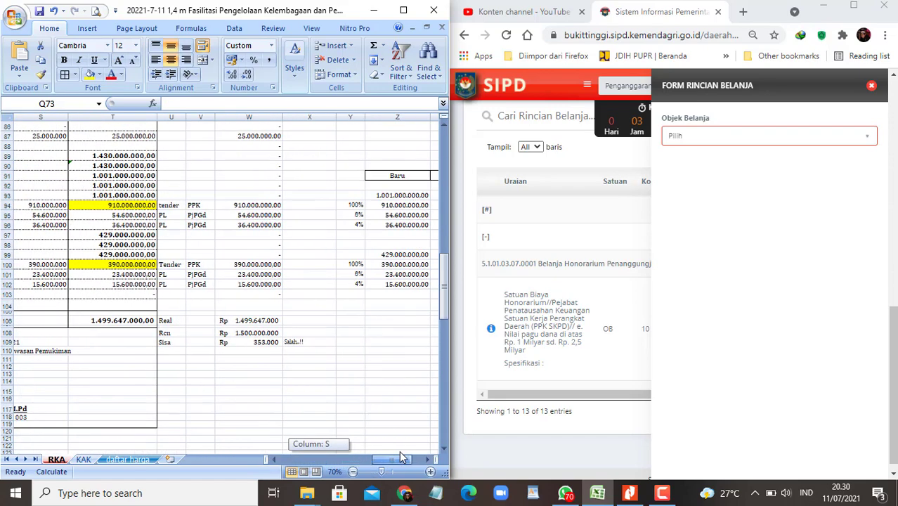
left_click(259, 374)
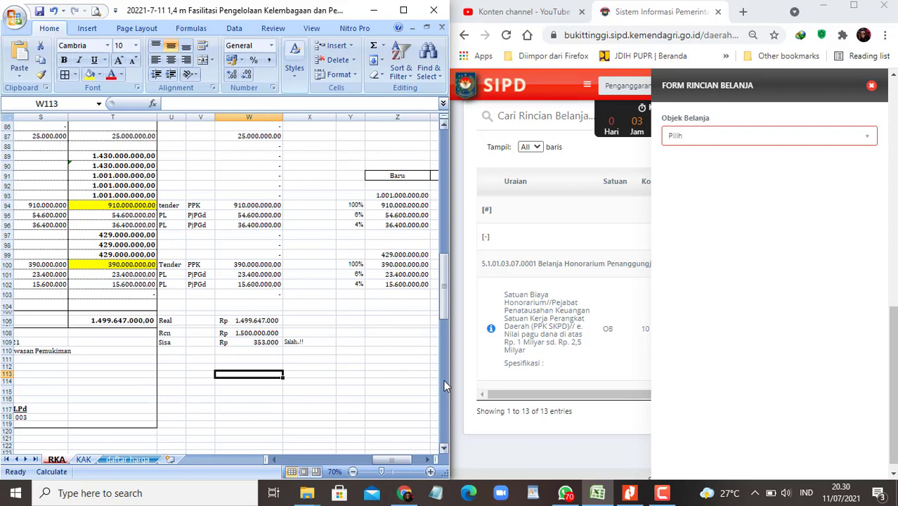
type("=")
key("Up")
key("Up")
key("Up")
key("Up")
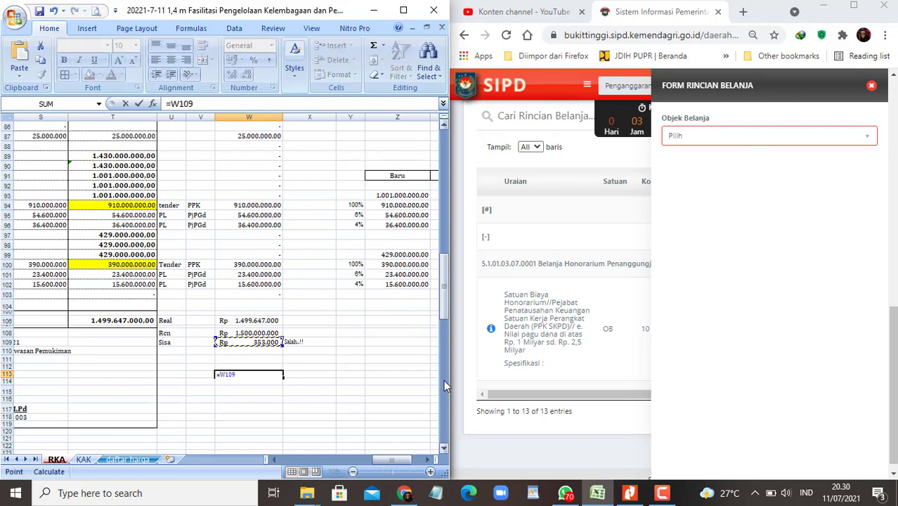
type("/250")
key("ctrl+Return")
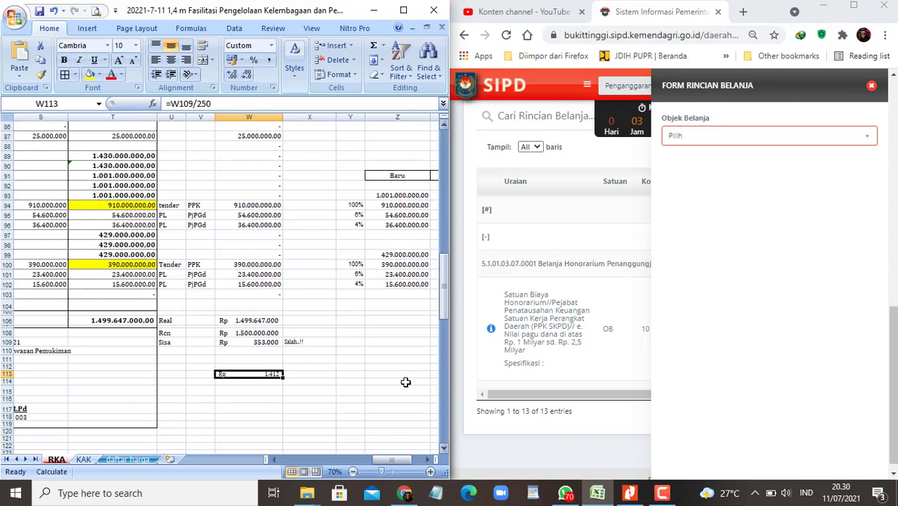
left_click_drag(391, 459, 349, 460)
scroll(213, 338, "up", 5)
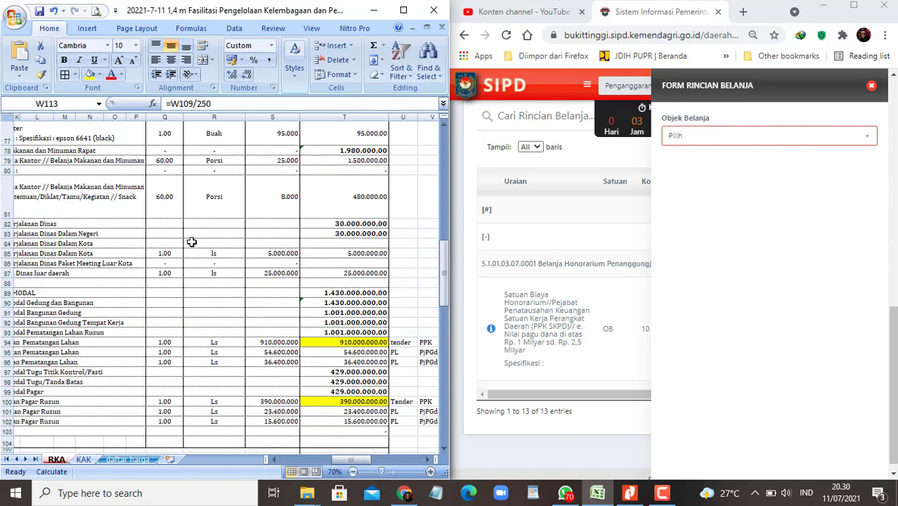
left_click(191, 242)
scroll(241, 310, "up", 2)
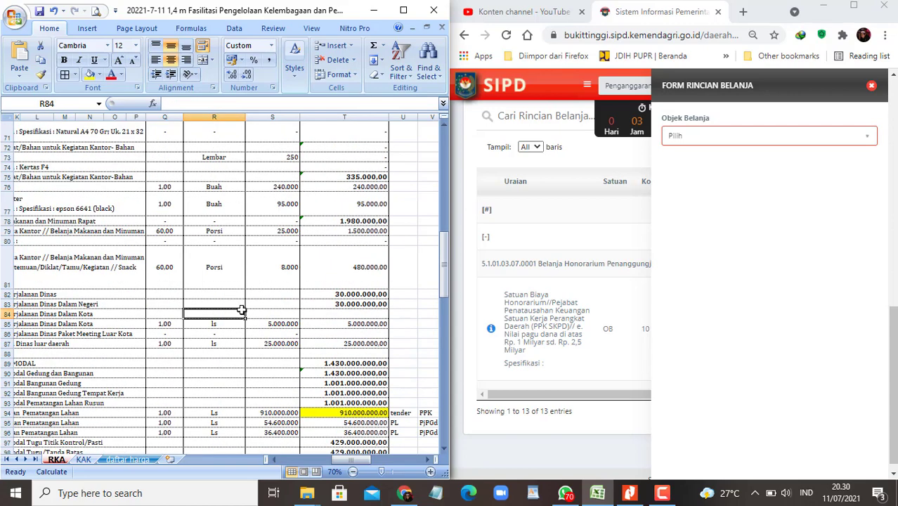
key("Home")
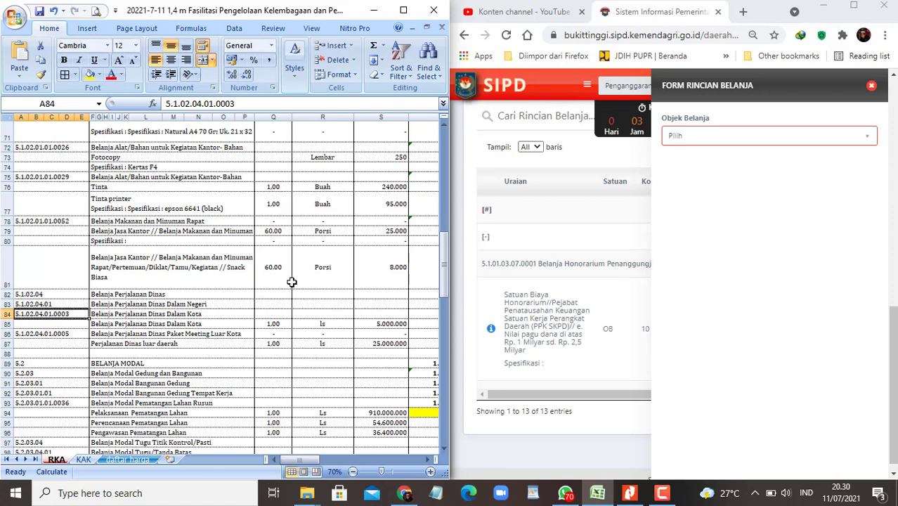
Step: Enter 1400, then 1412 as the Fotocopy quantity in Q73
left_click(284, 157)
scroll(353, 257, "up", 2)
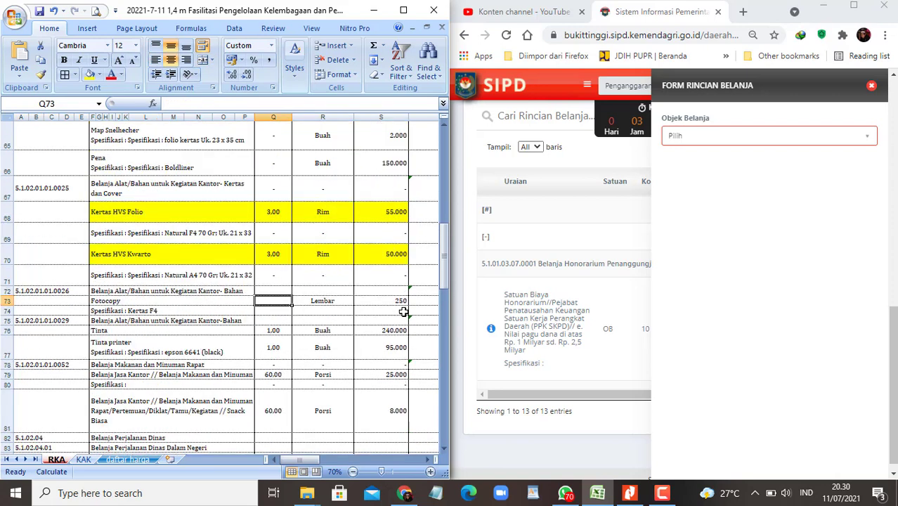
type("1400")
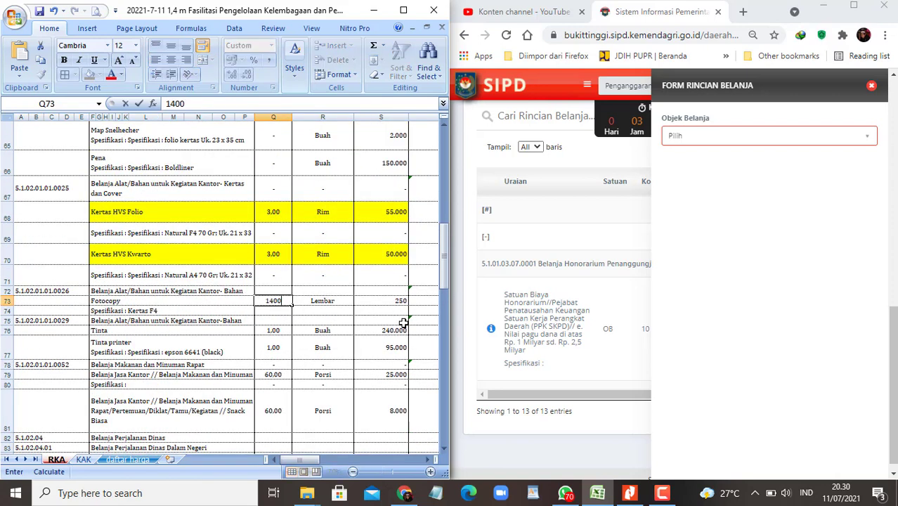
key("Return")
key("Up")
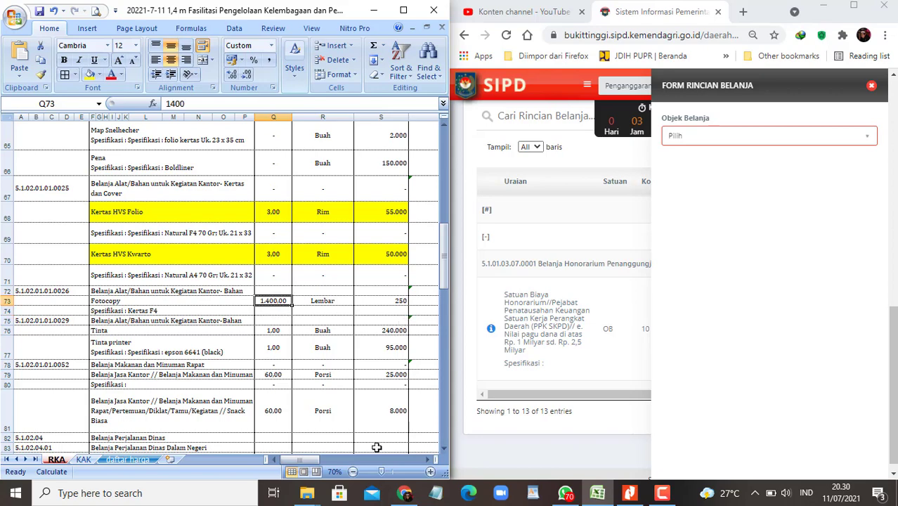
left_click_drag(309, 460, 329, 462)
mouse_move(337, 459)
left_mouse_down()
mouse_move(321, 460)
mouse_move(390, 460)
mouse_move(344, 460)
left_mouse_up()
scroll(341, 310, "down", 6)
scroll(242, 256, "up", 2)
scroll(242, 257, "up", 2)
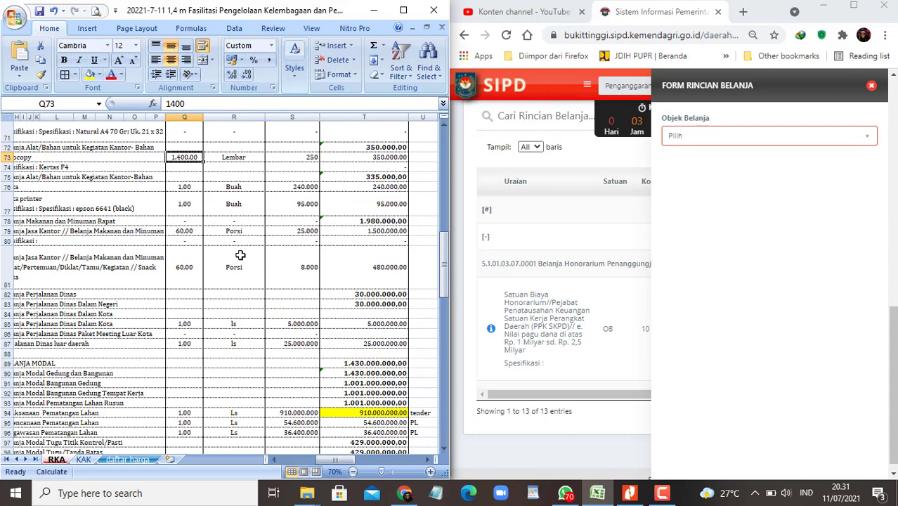
type("1412")
key("Return")
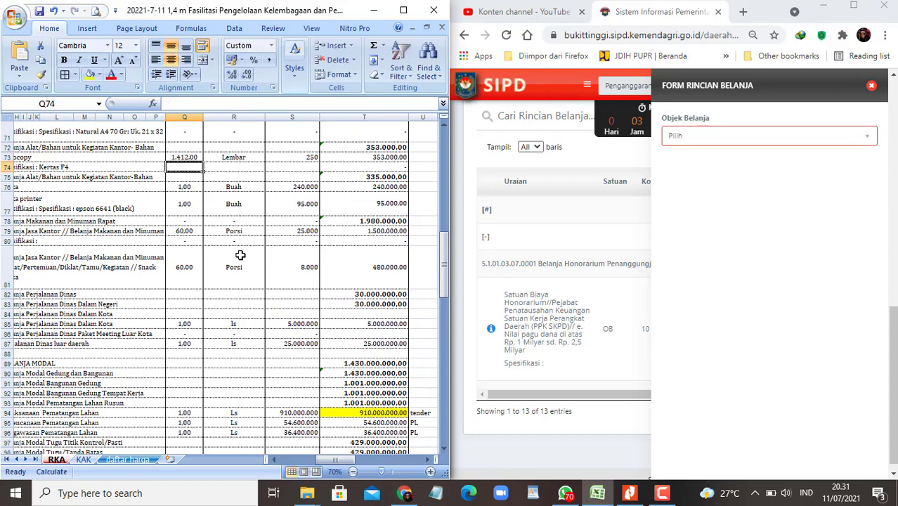
Step: Check the Fotocopy total of 353.000 and select the Bahan Cetak heading in F72
scroll(239, 255, "down", 4)
mouse_move(344, 460)
left_mouse_down()
mouse_move(378, 461)
mouse_move(326, 460)
left_mouse_up()
scroll(271, 225, "up", 5)
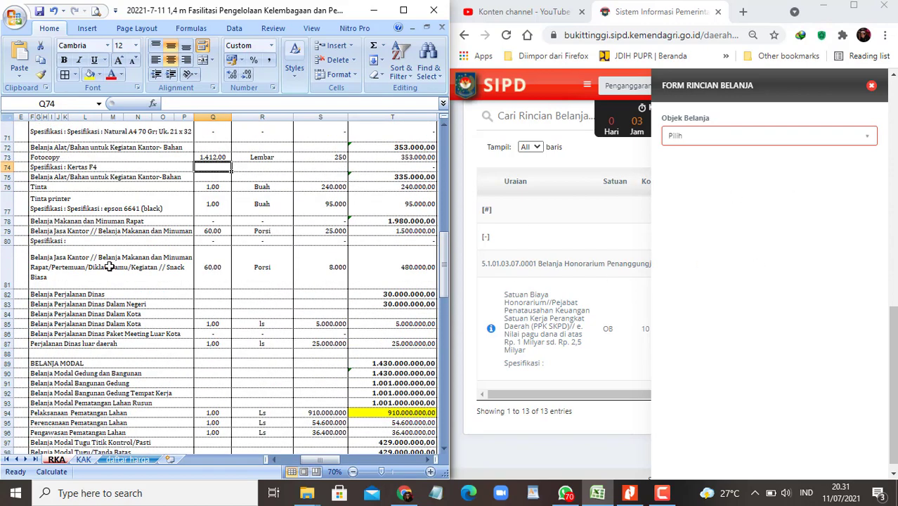
scroll(112, 266, "up", 1)
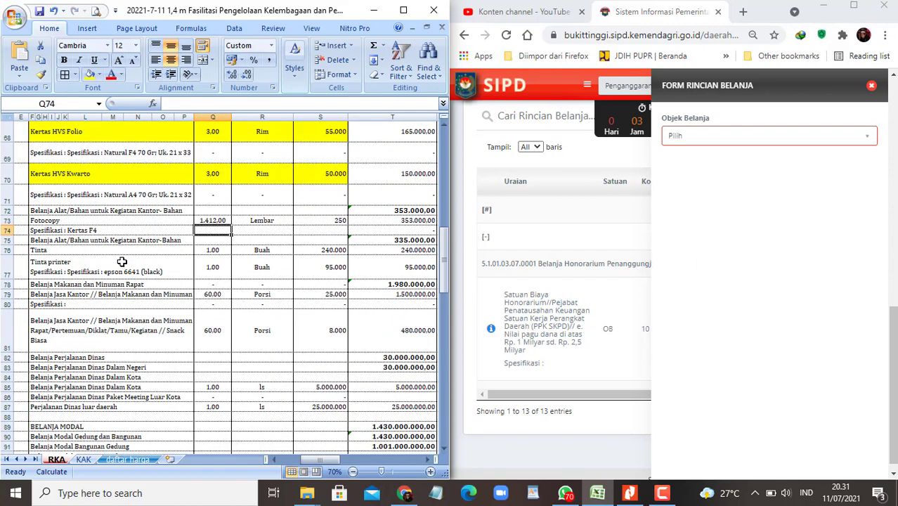
left_click_drag(307, 461, 296, 461)
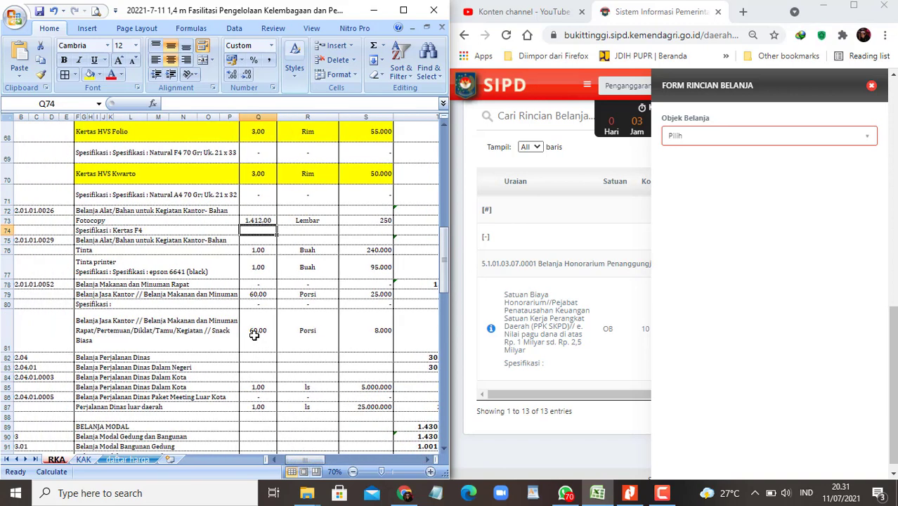
left_click(191, 211)
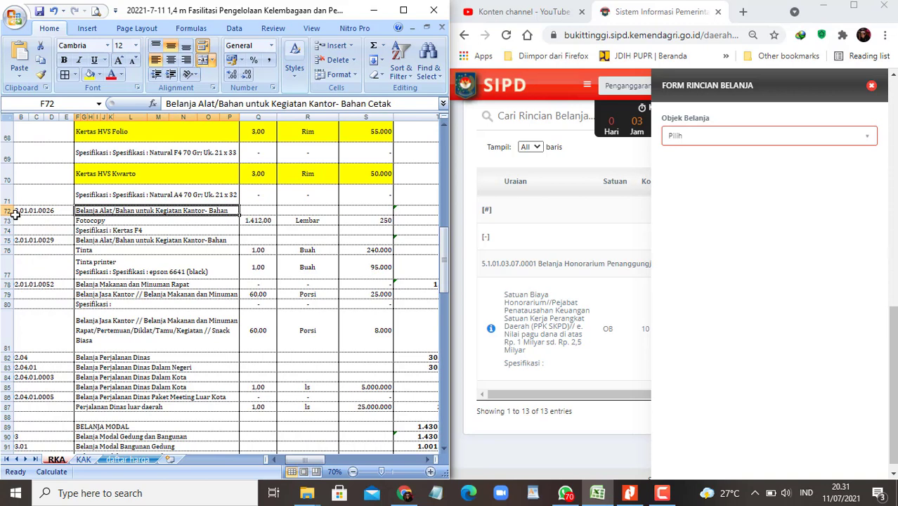
Step: Heighten row 72, then set Belanja Barang Jasa dan Modal with Bahan Cetak account 5.1.02.01.01.0026
left_click_drag(14, 215, 8, 229)
left_click(834, 131)
left_click(832, 141)
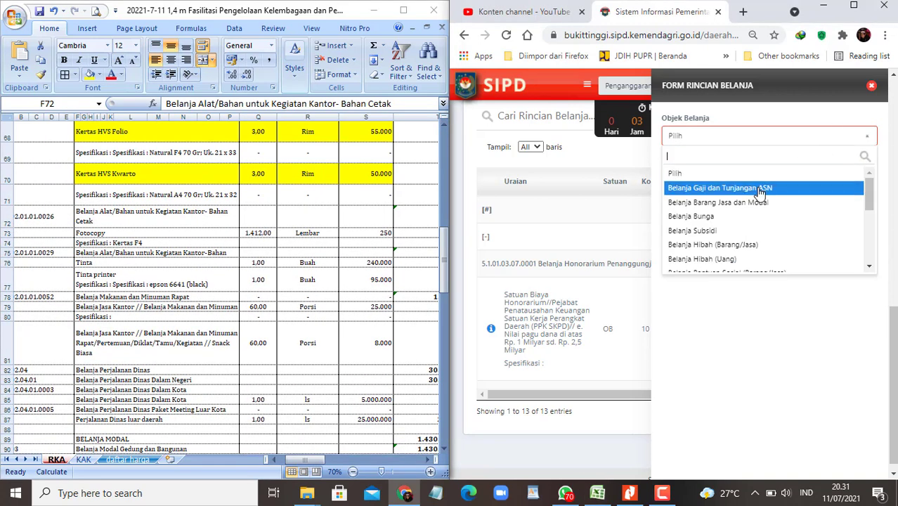
left_click(749, 202)
left_click(772, 185)
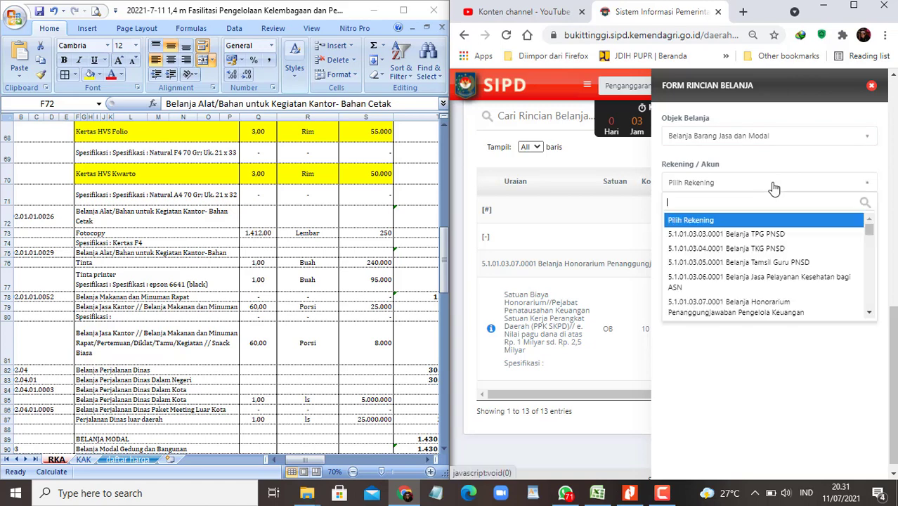
type("cetak")
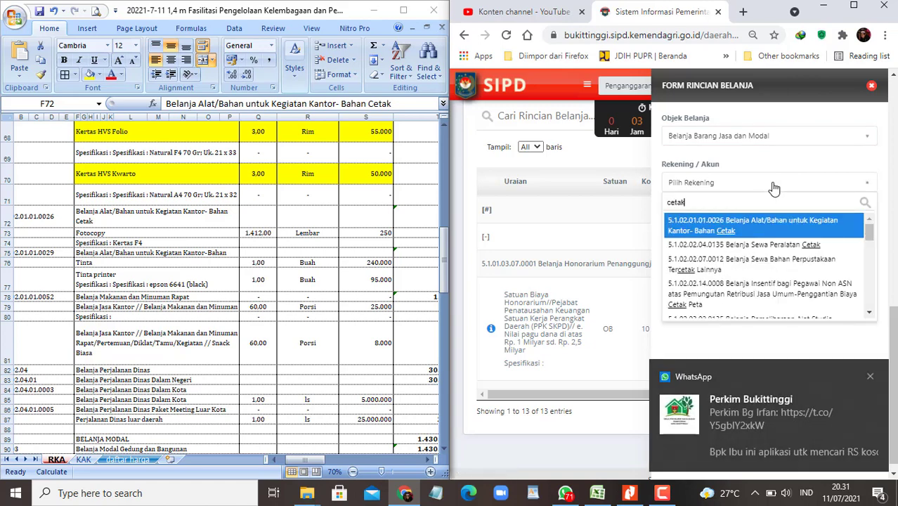
left_click(738, 230)
Step: Use SSH pricing and pick the Fotocopy Kertas F4 component by pasting the workbook name
left_click(857, 274)
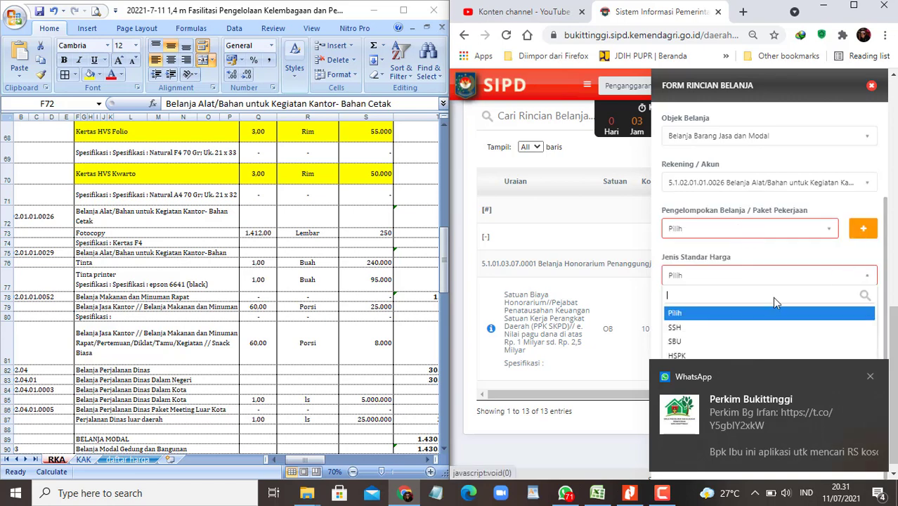
left_click(678, 328)
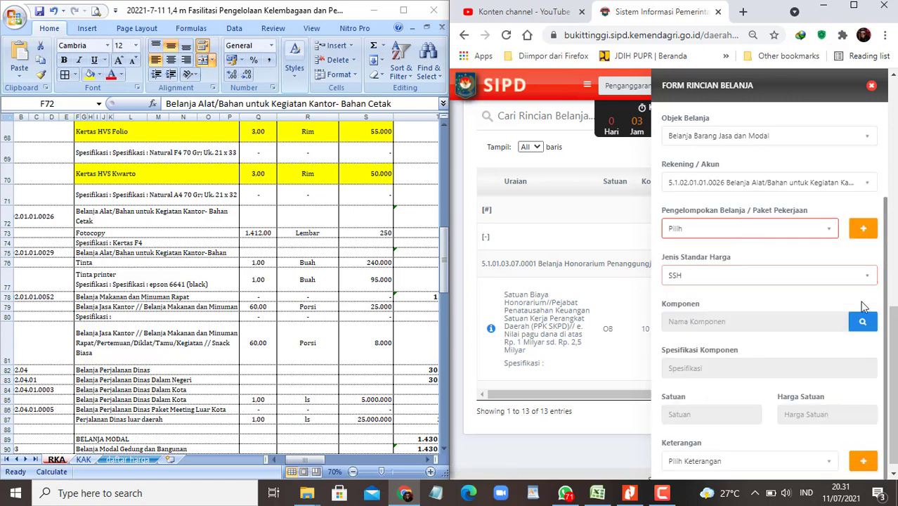
left_click(861, 325)
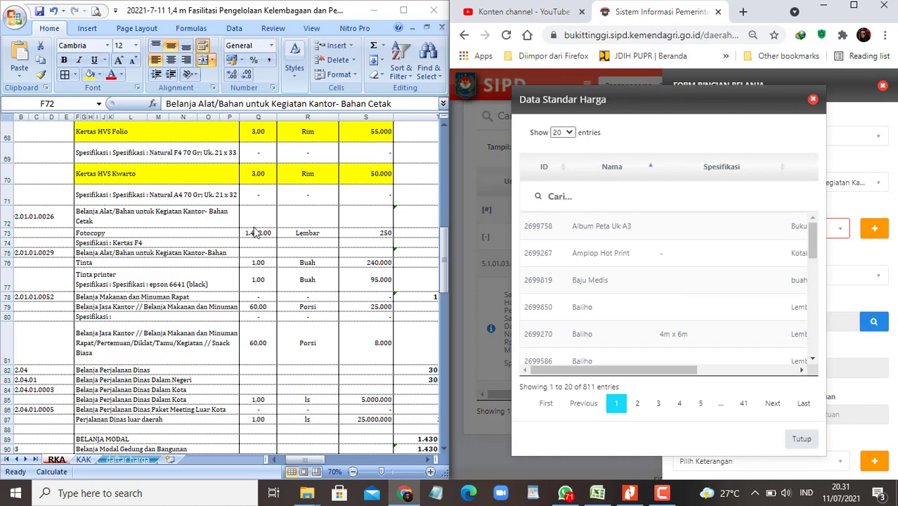
left_click(120, 233)
key("ctrl+c")
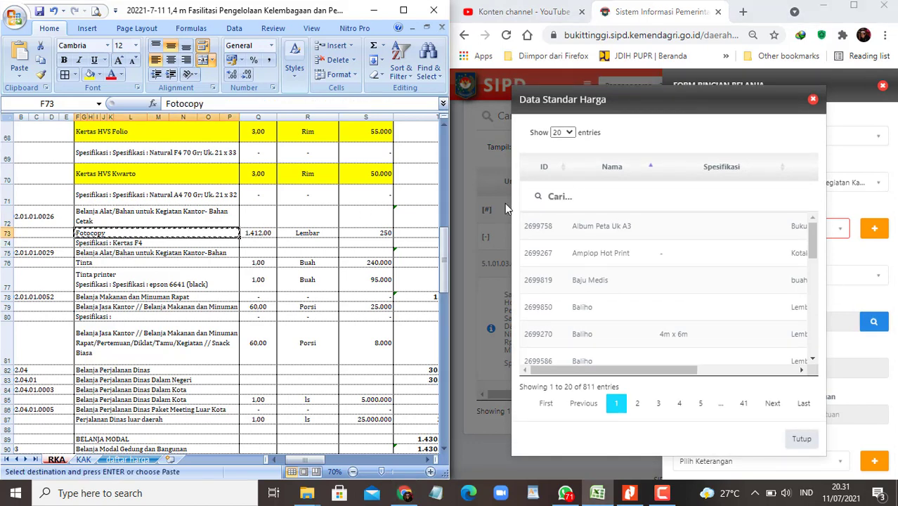
left_click(562, 197)
key("ctrl+v")
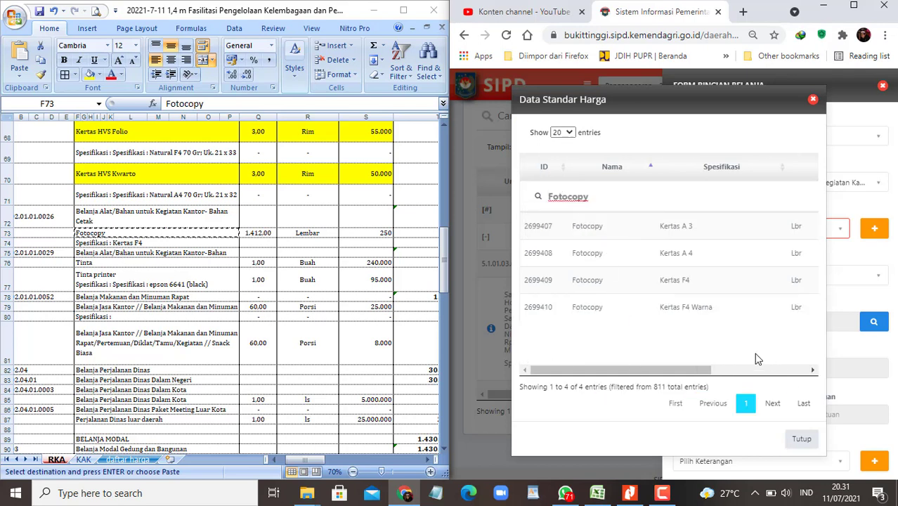
mouse_move(654, 372)
left_mouse_down()
mouse_move(757, 373)
mouse_move(653, 372)
left_mouse_up()
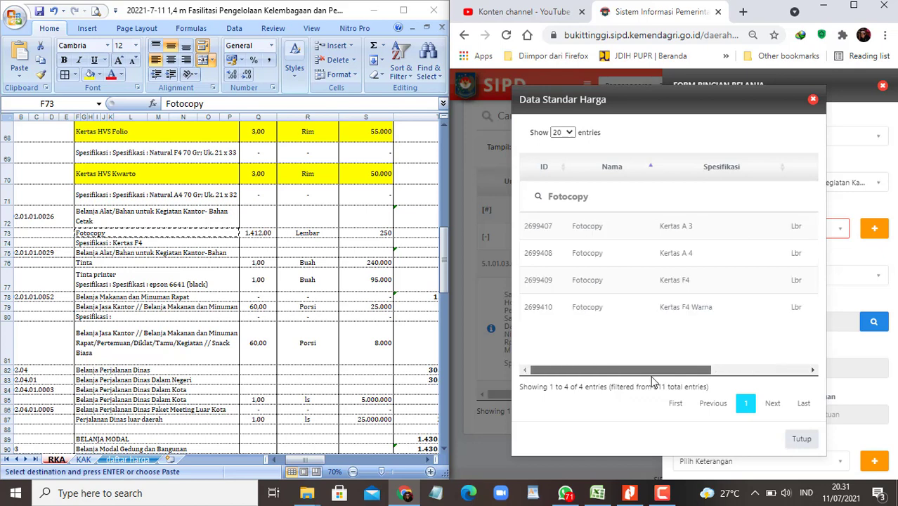
left_click(650, 280)
Step: Set the volume to 1412 Lembar and save the Fotocopy detail at 250
scroll(721, 371, "down", 3)
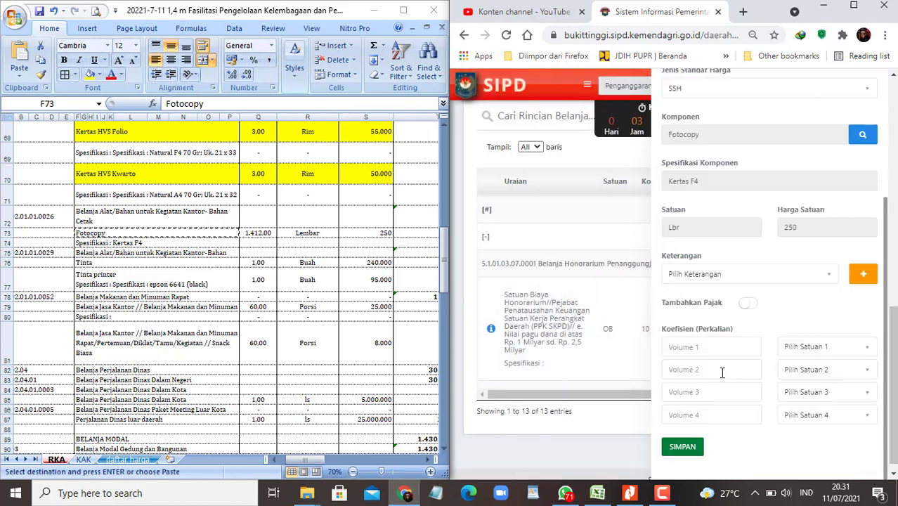
left_click(695, 348)
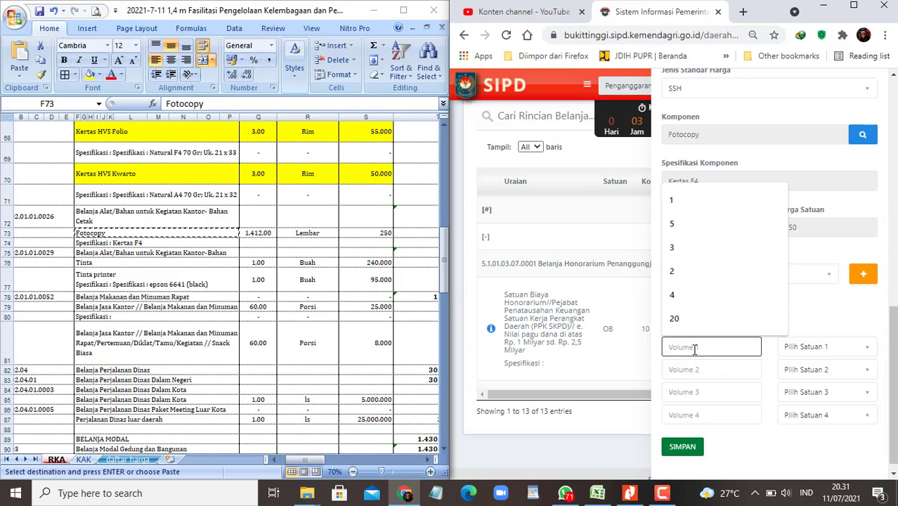
type("1412")
key("Tab")
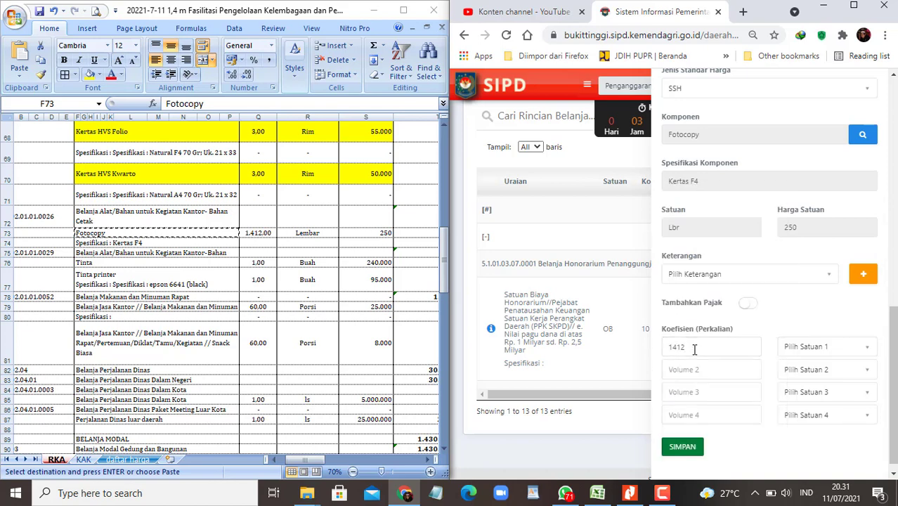
left_click(819, 348)
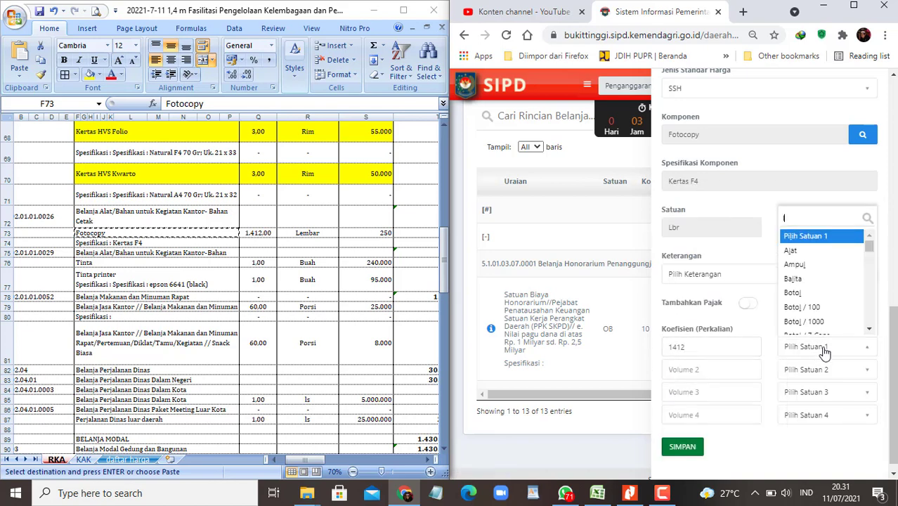
type("lemba")
left_click(818, 313)
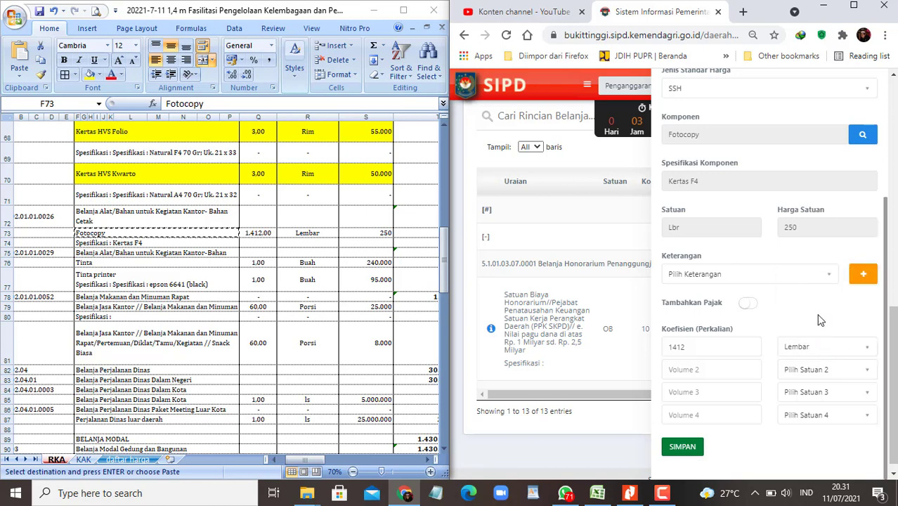
left_click(682, 447)
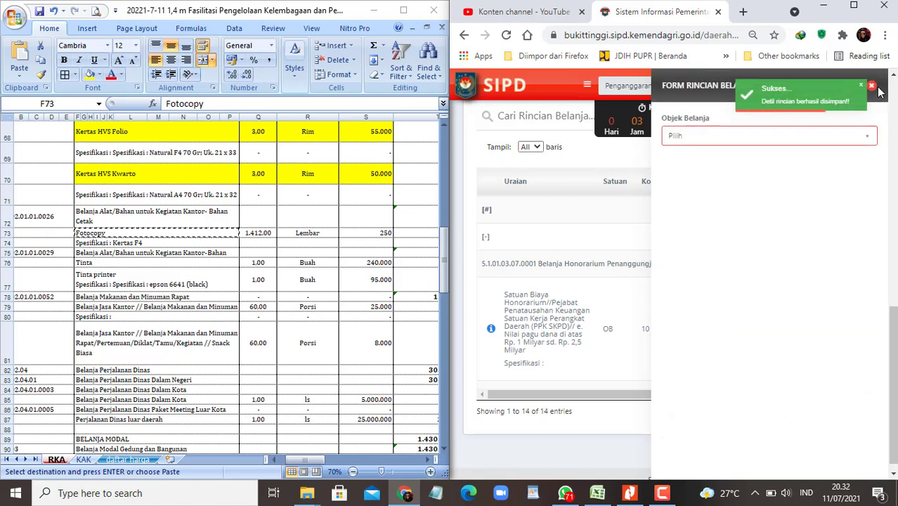
left_click(232, 234)
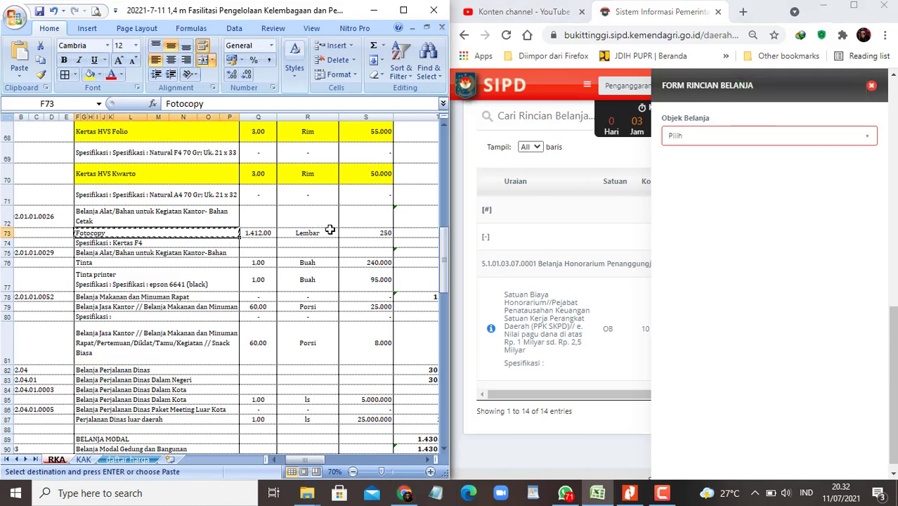
Step: Fill the Fotocopy row F73:S73 yellow to mark it entered
left_click(373, 232, "shift")
left_click(89, 74)
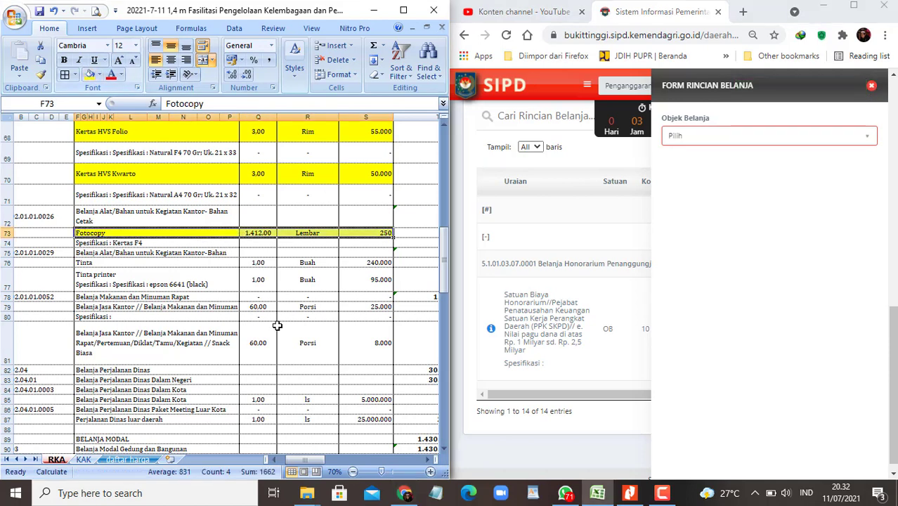
left_click(662, 494)
left_click(836, 435)
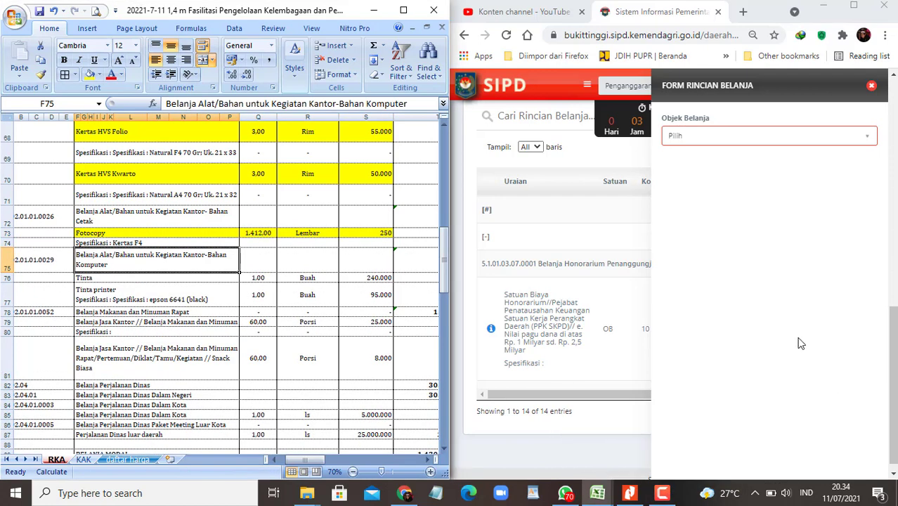
left_click(670, 495)
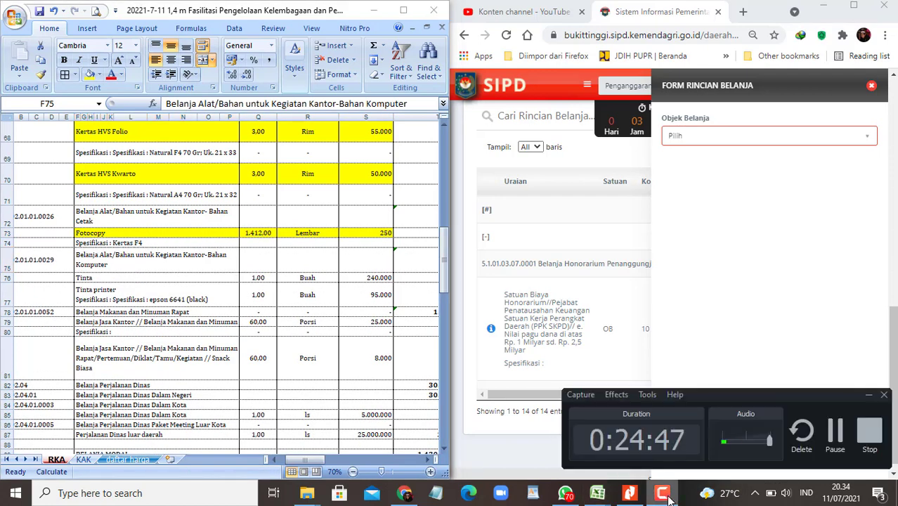
left_click(670, 495)
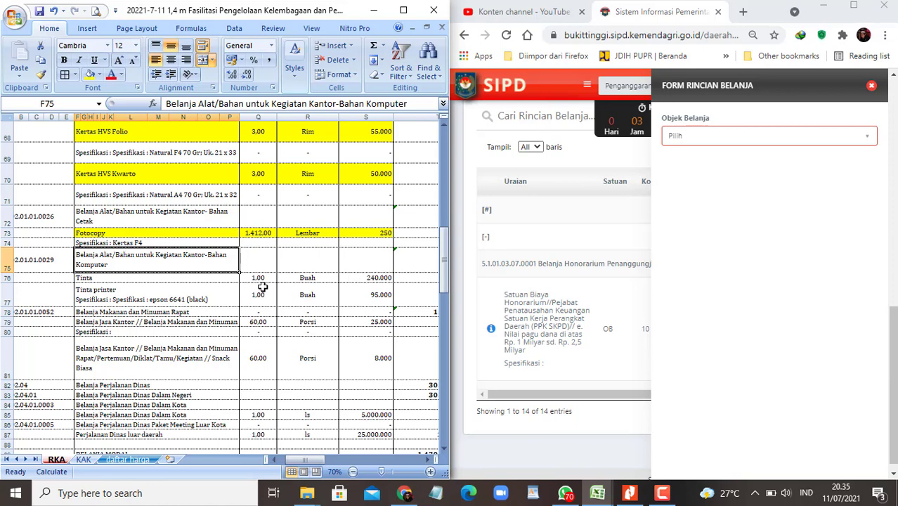
Step: Set Barang Jasa dan Modal, account 5.1.02.01.01.0029 Bahan Komputer, and SSH, then open the price list
left_click(867, 135)
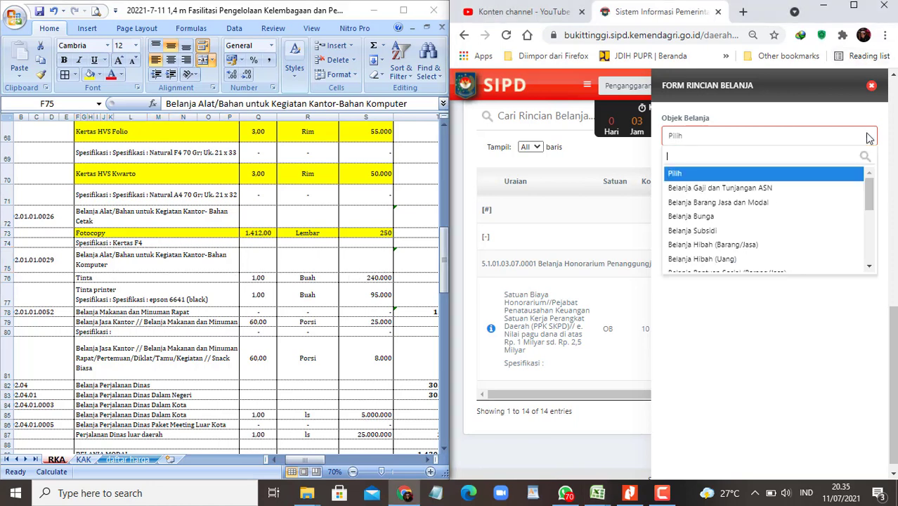
left_click(750, 202)
left_click(805, 185)
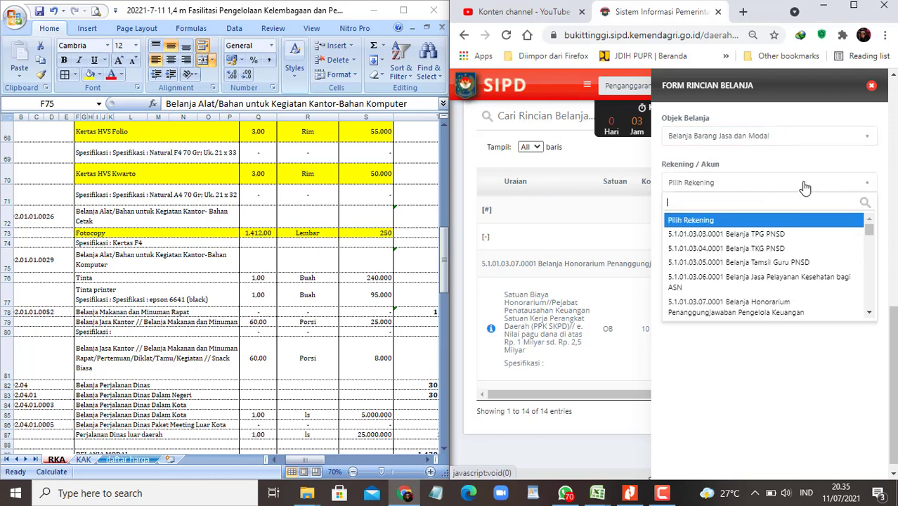
type("kompu")
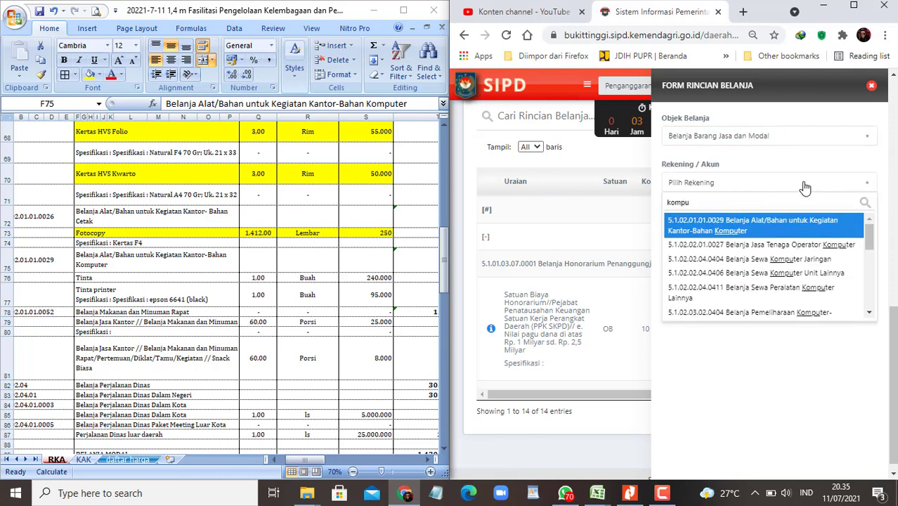
left_click(761, 230)
left_click(852, 276)
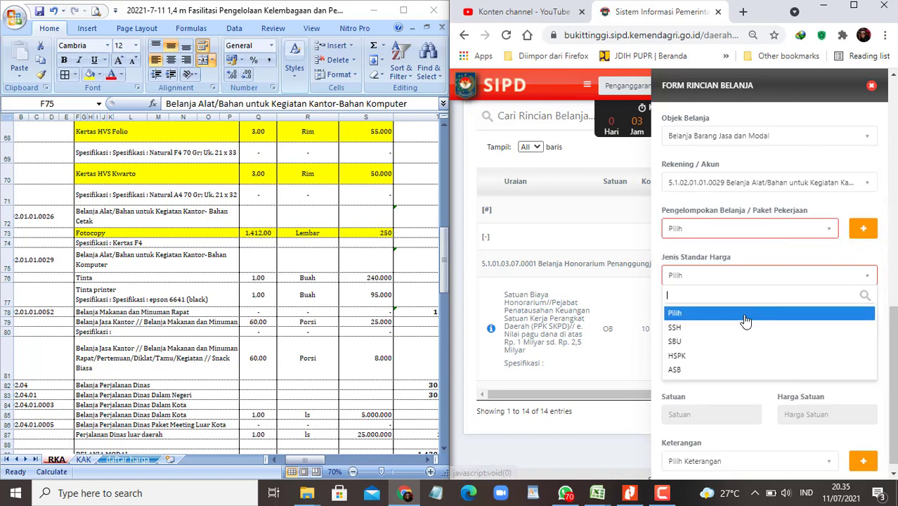
left_click(745, 314)
left_click(861, 328)
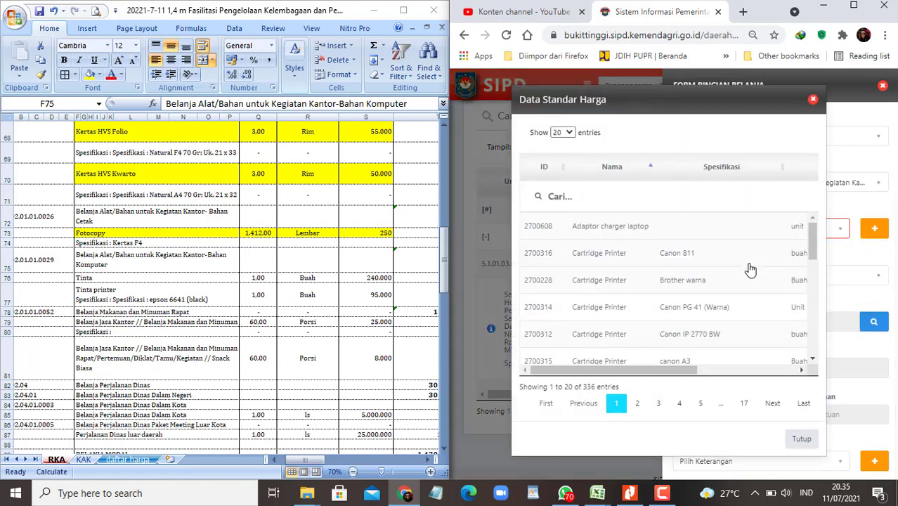
Step: Search the standard price list for 'tinta printer' and pick Tinta printer epson 6641 (black)
left_click(559, 196)
type("tinta")
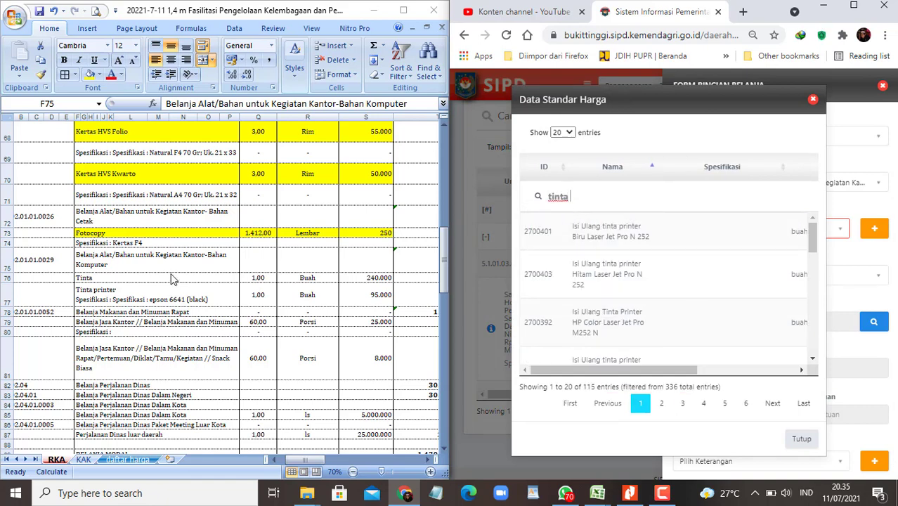
type(" printer")
scroll(648, 301, "down", 3)
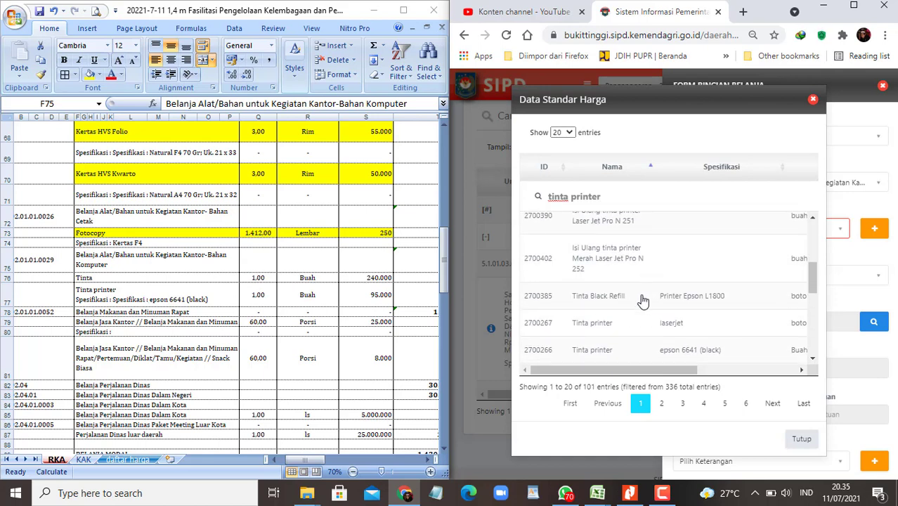
scroll(641, 302, "down", 1)
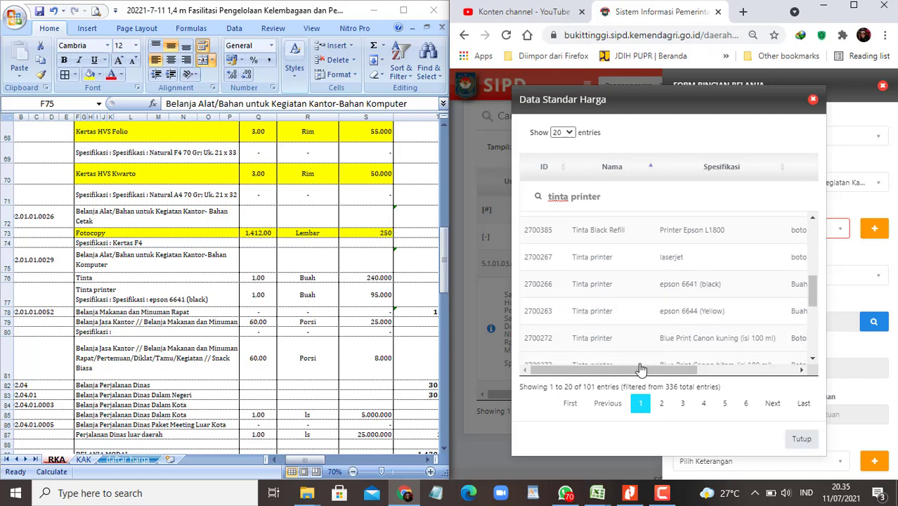
left_click_drag(629, 372, 592, 373)
left_click(597, 293)
Step: Check the Tinta printer quantity in row 77 of the RKA workbook
left_click(115, 300)
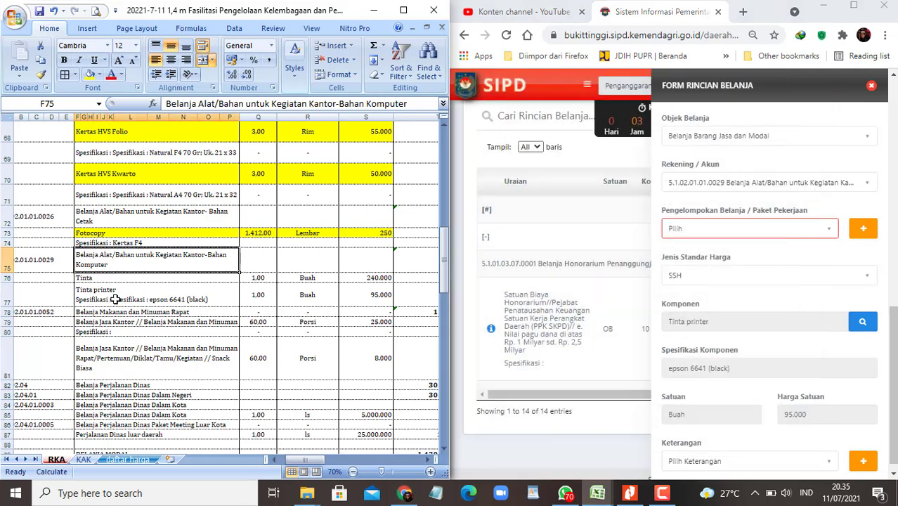
left_click(91, 276)
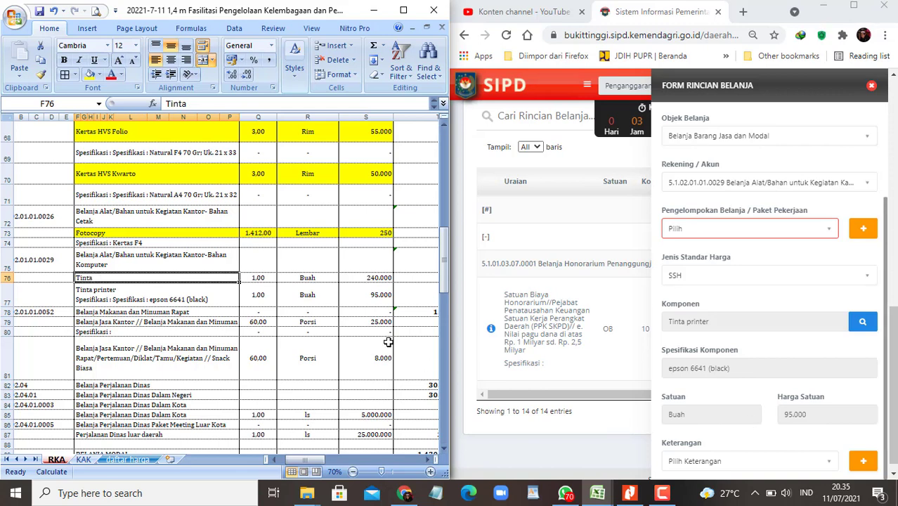
key("Down")
key("Right")
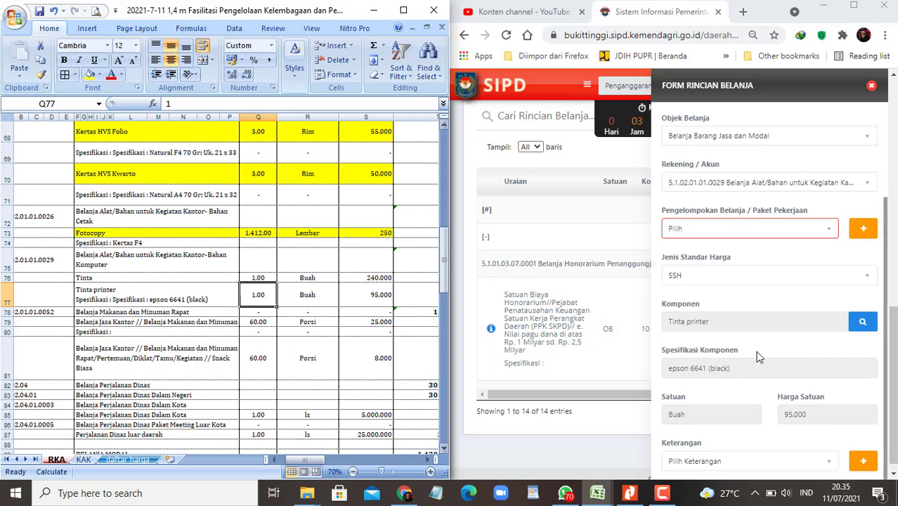
scroll(712, 391, "down", 3)
Step: Enter volume 1 Buah, save the detail row, and select workbook cells F77 to S77
left_click(704, 346)
type("1")
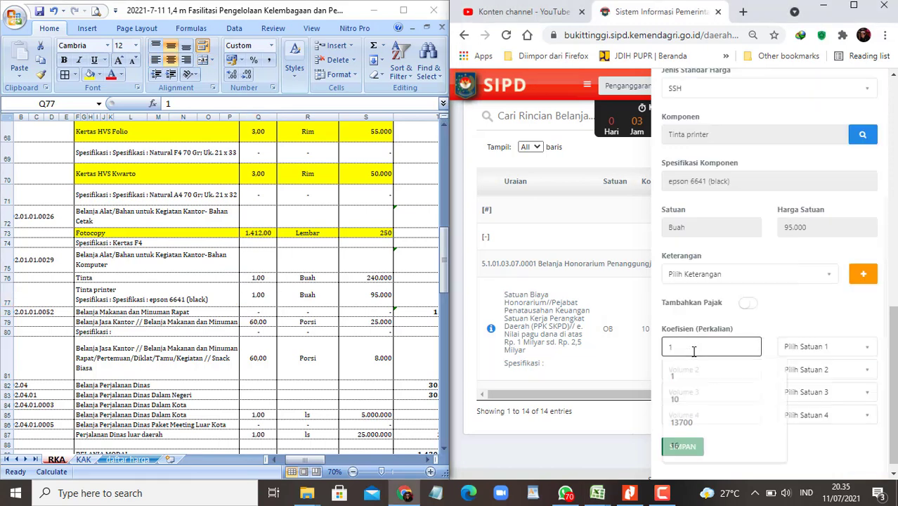
left_click(833, 351)
type("buah")
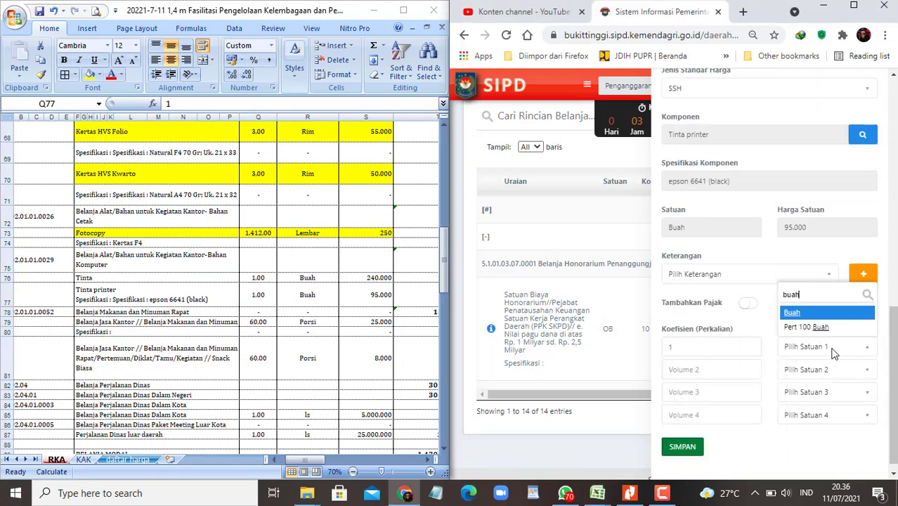
key("Return")
key("Tab")
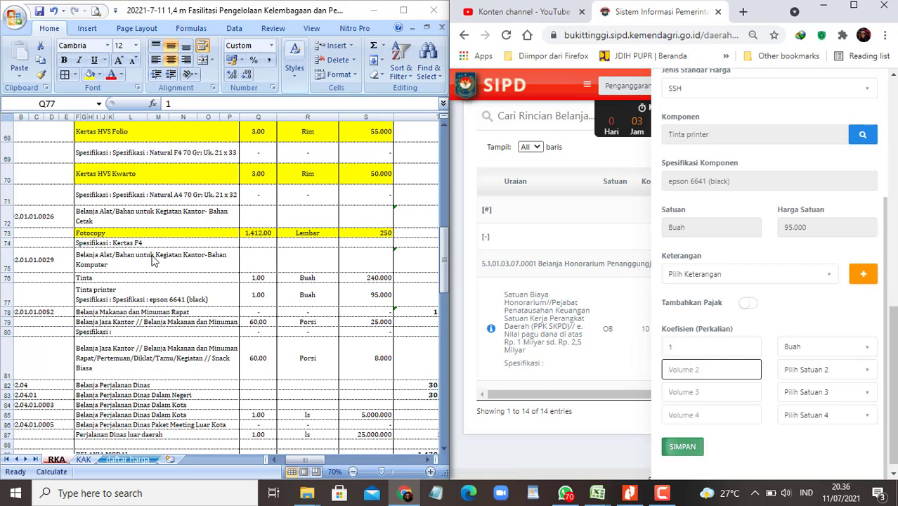
left_click(682, 447)
key("alt+Tab")
left_click_drag(194, 293, 379, 294)
Step: Mark workbook row 77 yellow, then set Belanja Barang Jasa dan Modal with account 5.1.02.01.01.0029
left_click(89, 76)
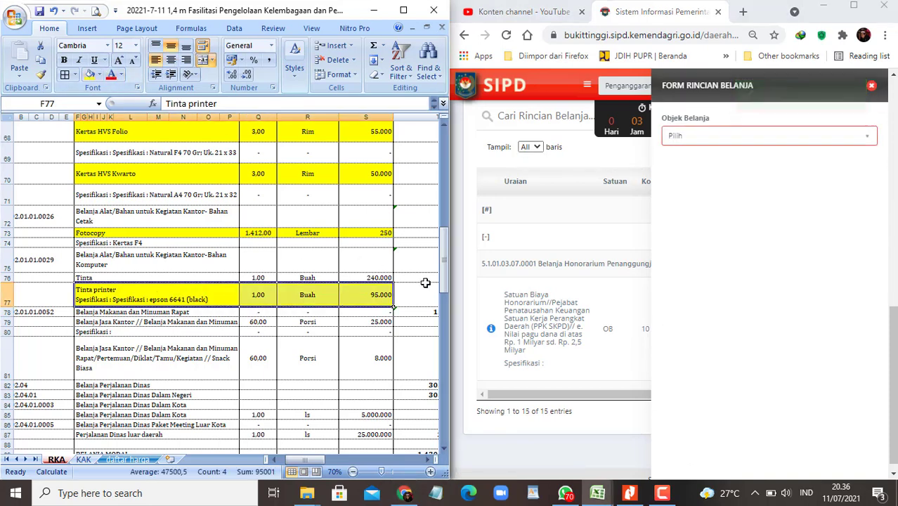
left_click(810, 138)
left_click(810, 138)
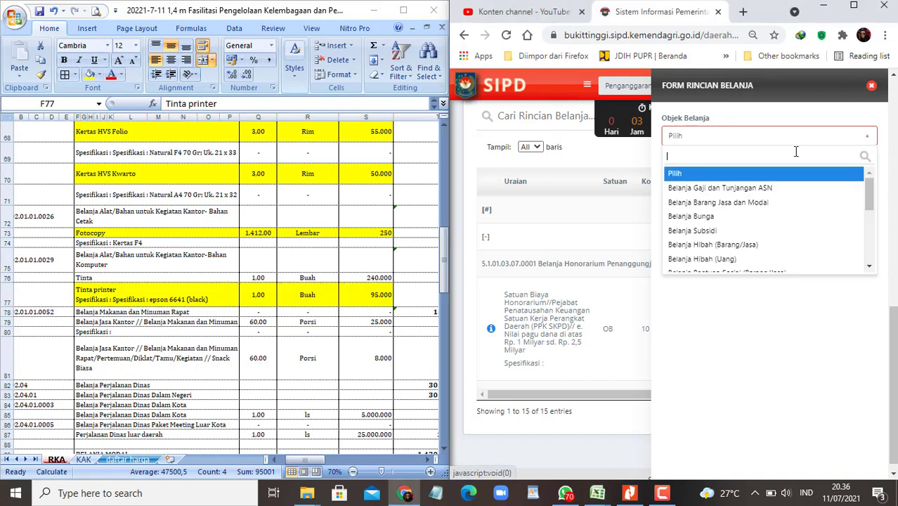
left_click(721, 203)
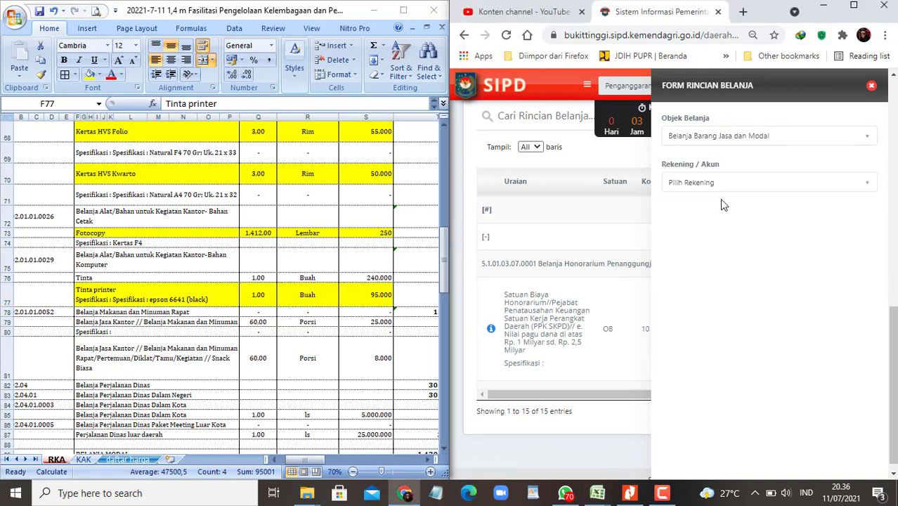
left_click(799, 183)
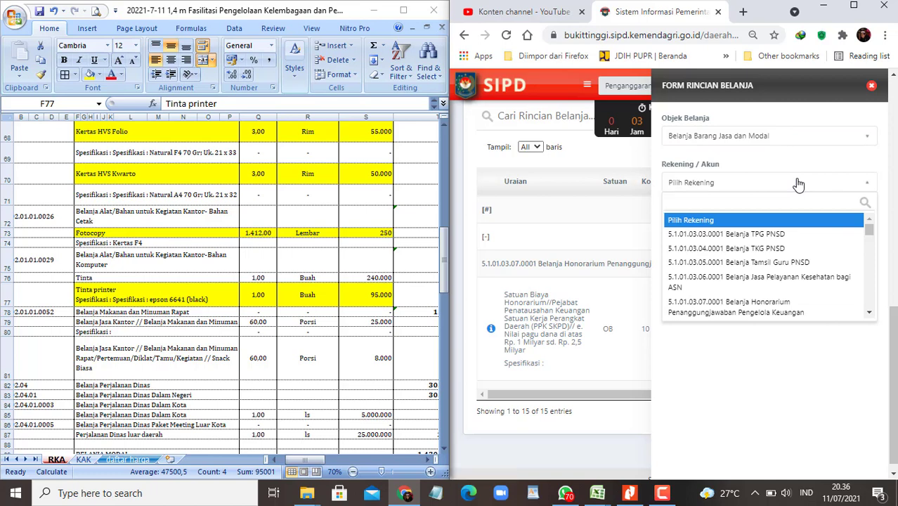
type("kompu")
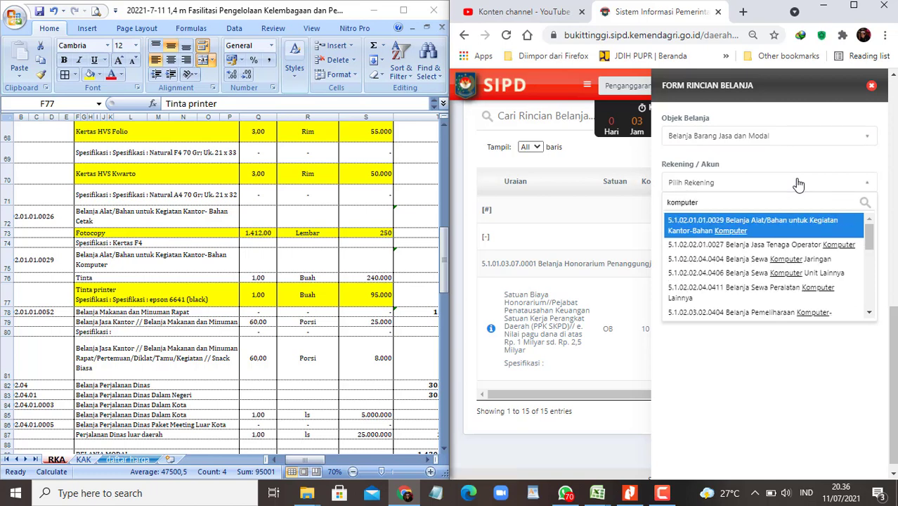
type("ter")
left_click(769, 226)
Step: Choose SSH pricing, filter the standard price list by 'tinta', and maximize the browser
left_click(805, 280)
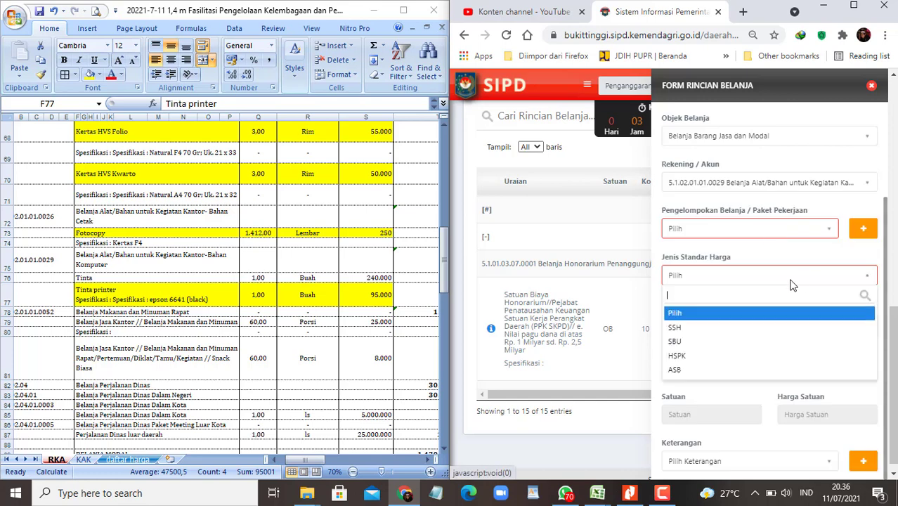
left_click(705, 327)
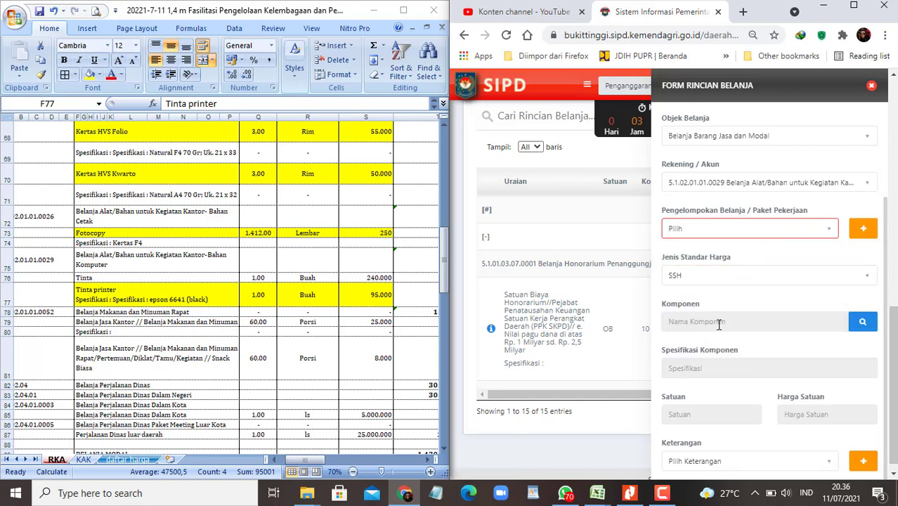
left_click(863, 321)
left_click(594, 197)
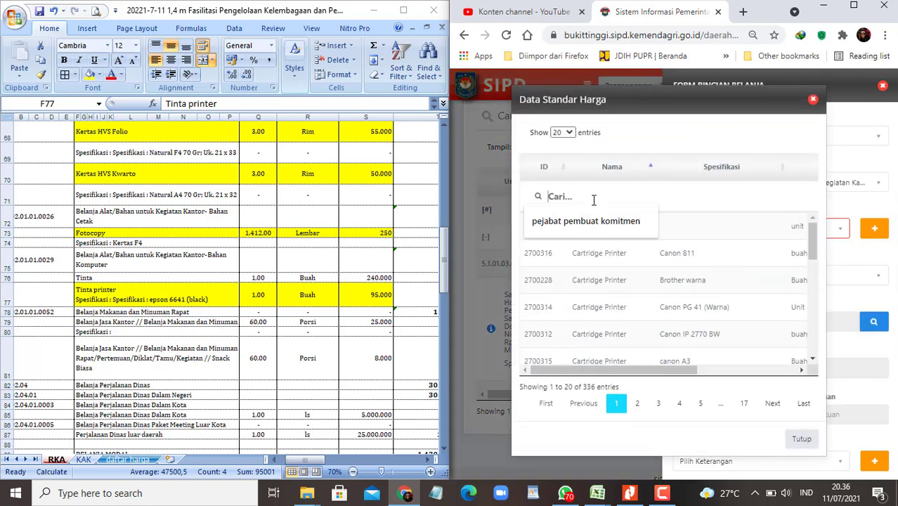
type("tinta")
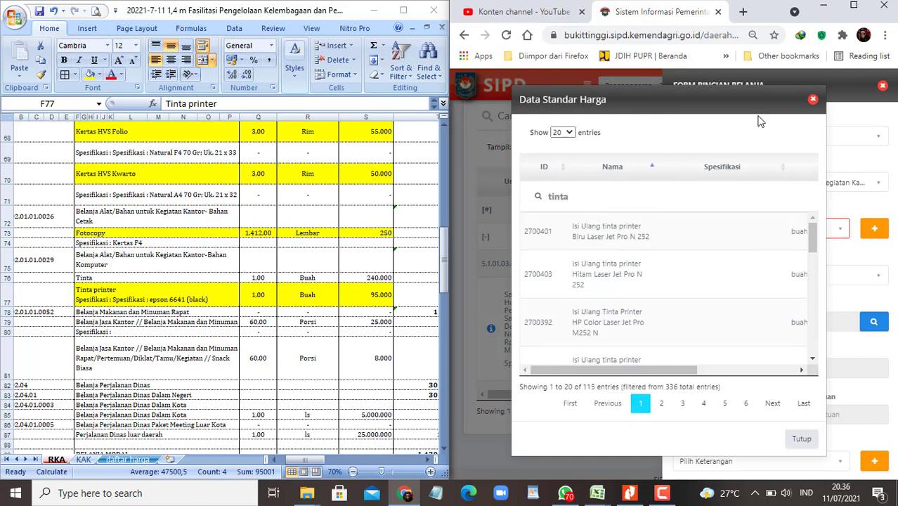
left_click(853, 5)
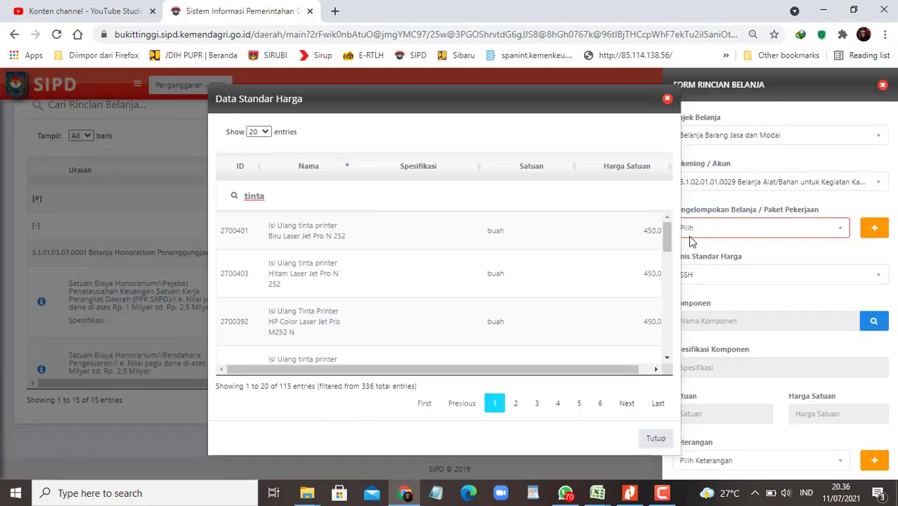
Step: Show all 115 ink entries sorted by unit price descending and pick Tinta Epson 774 pigmen at 240.000
left_click_drag(562, 364, 294, 144)
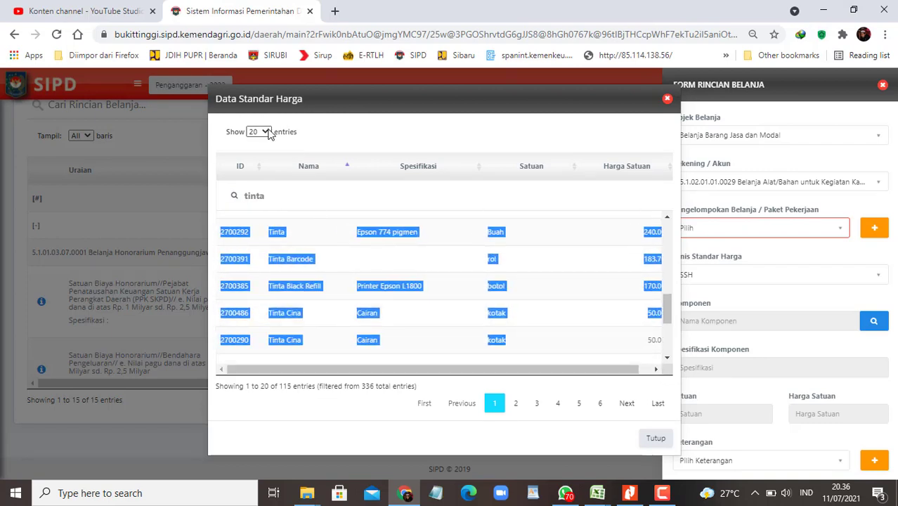
left_click(259, 131)
left_click(261, 175)
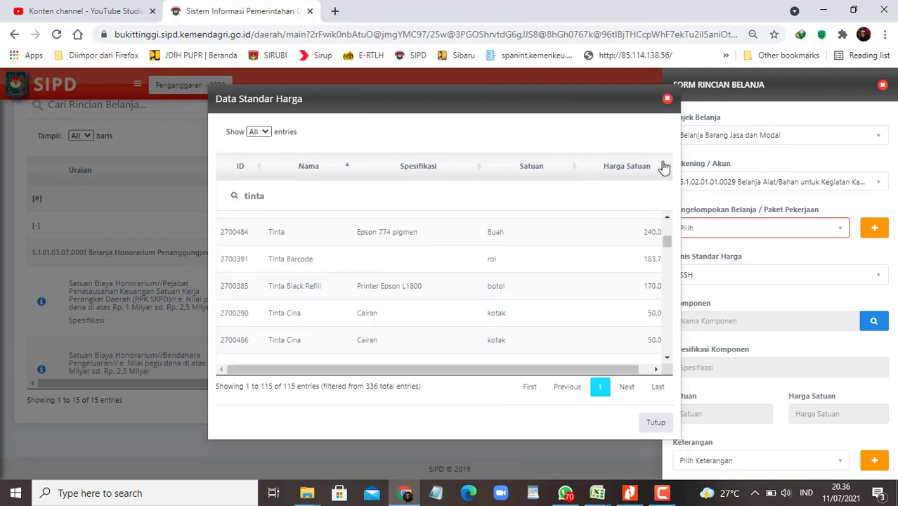
left_click(671, 169)
left_click(671, 169)
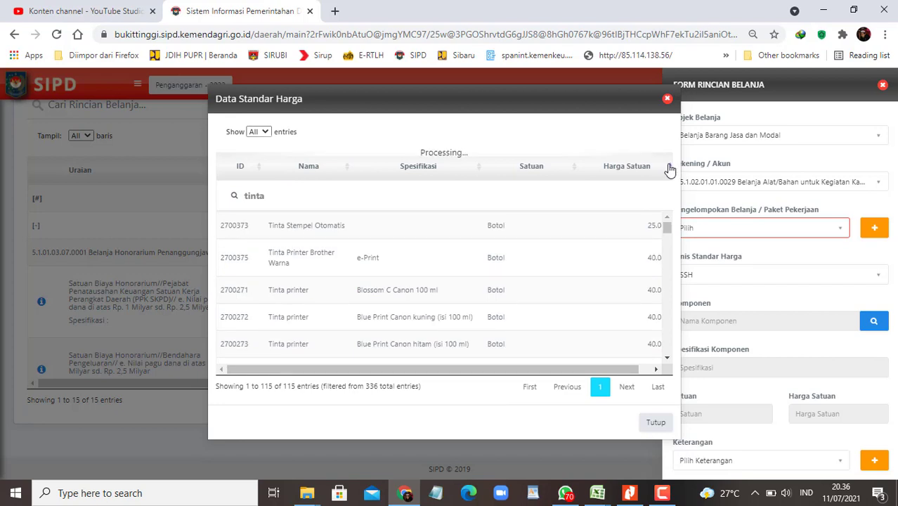
scroll(583, 315, "down", 1)
scroll(583, 315, "down", 5)
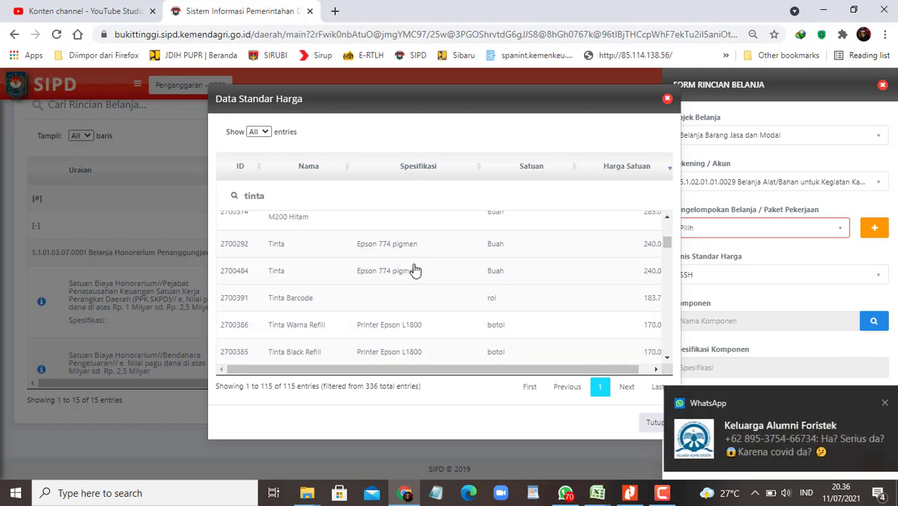
scroll(413, 269, "up", 1)
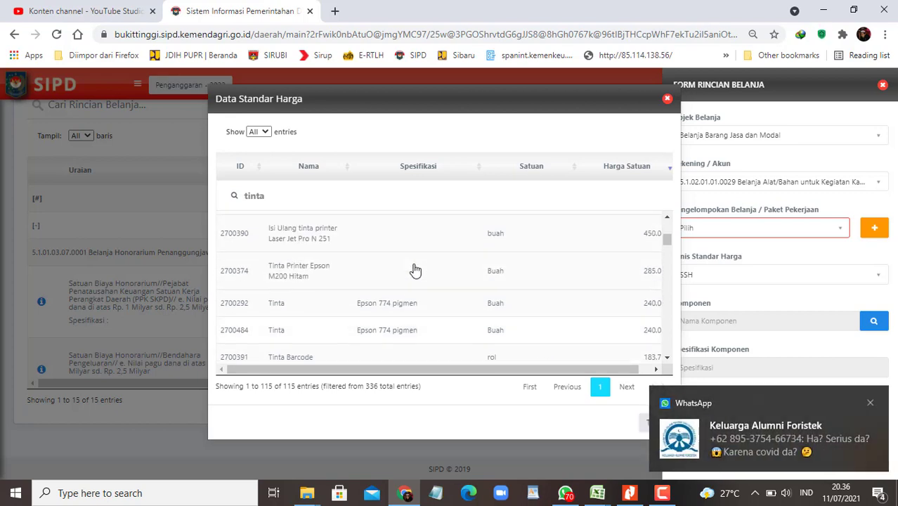
left_click(416, 311)
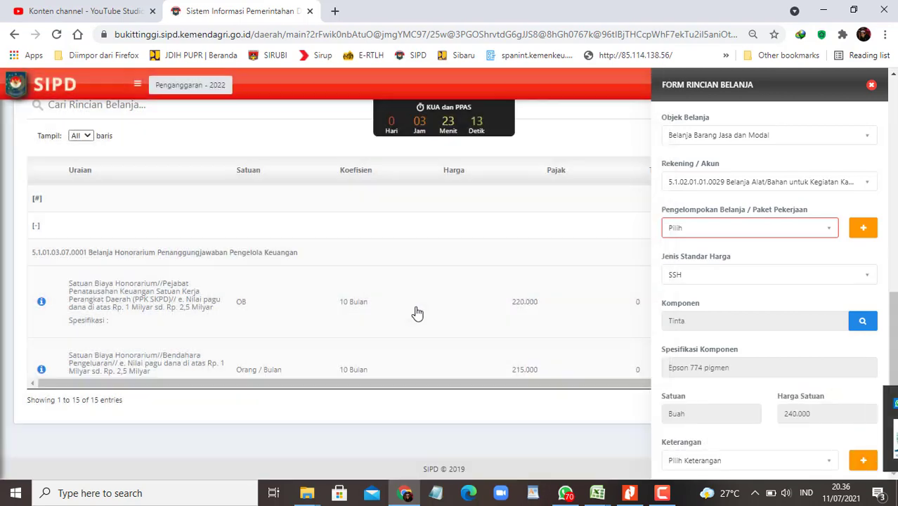
Step: Place the RKA workbook beside the browser and check the Tinta row quantity
scroll(768, 330, "down", 3)
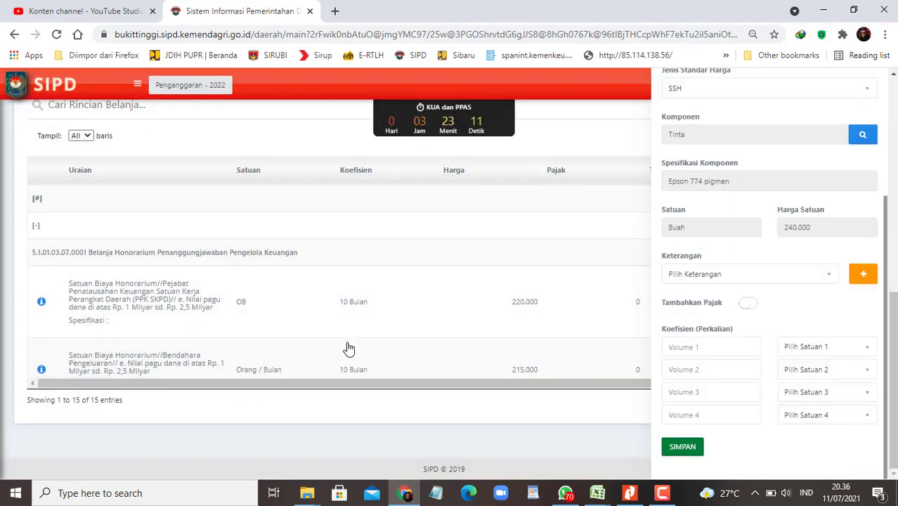
key("alt+Tab")
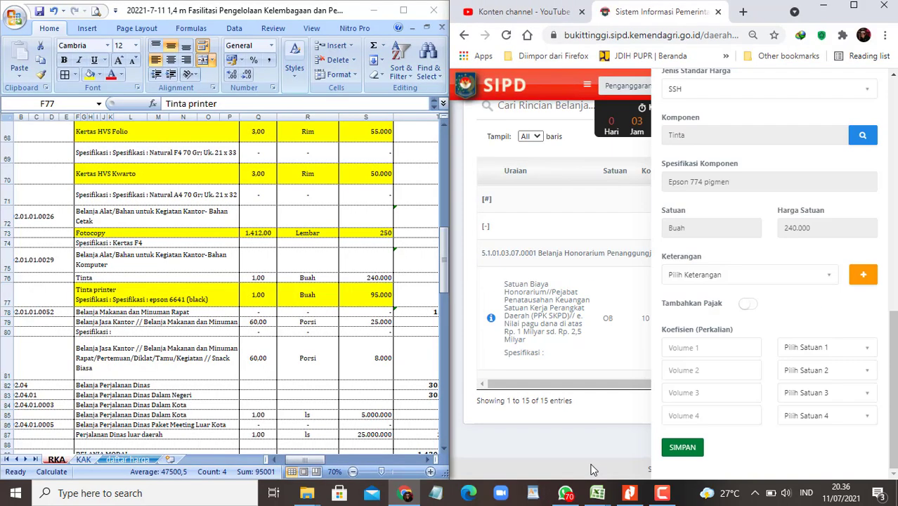
key("alt+Tab")
left_click(258, 278)
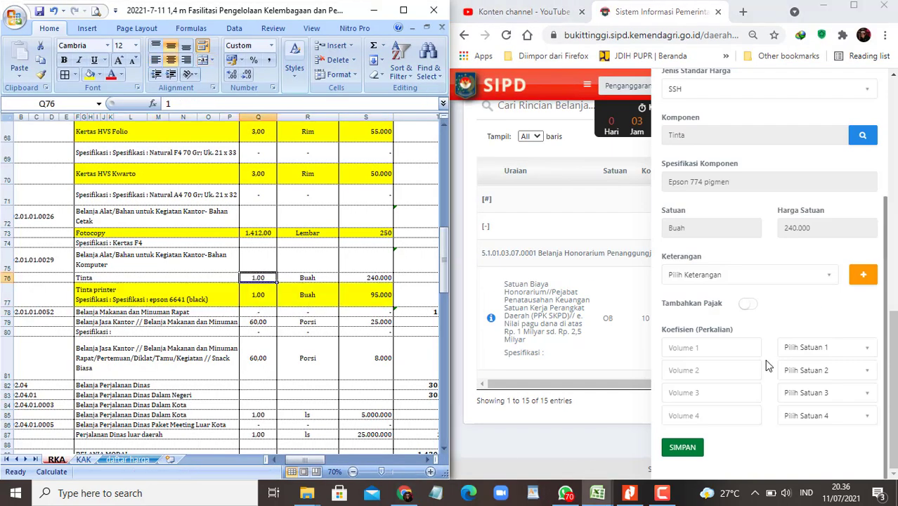
Step: Enter volume 1 Buah and save the Tinta Epson 774 pigmen detail row
left_click(707, 348)
type("1")
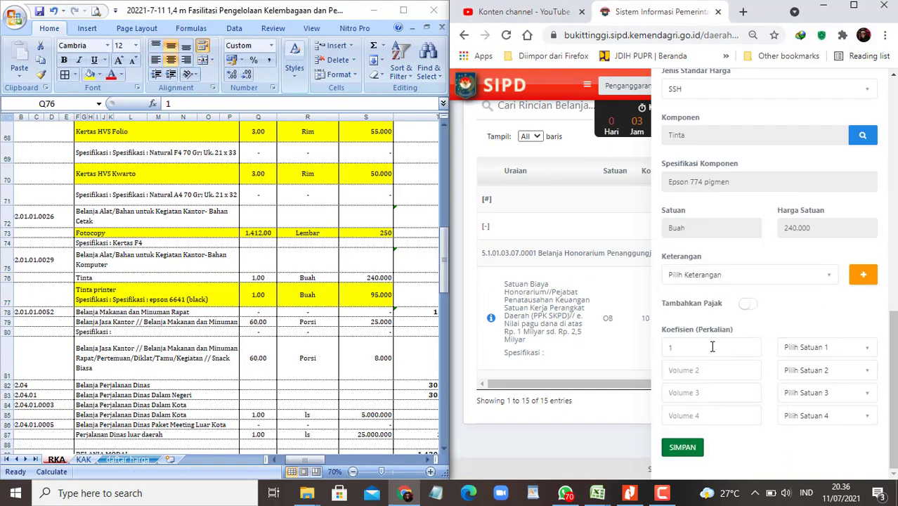
left_click(810, 356)
type("buah")
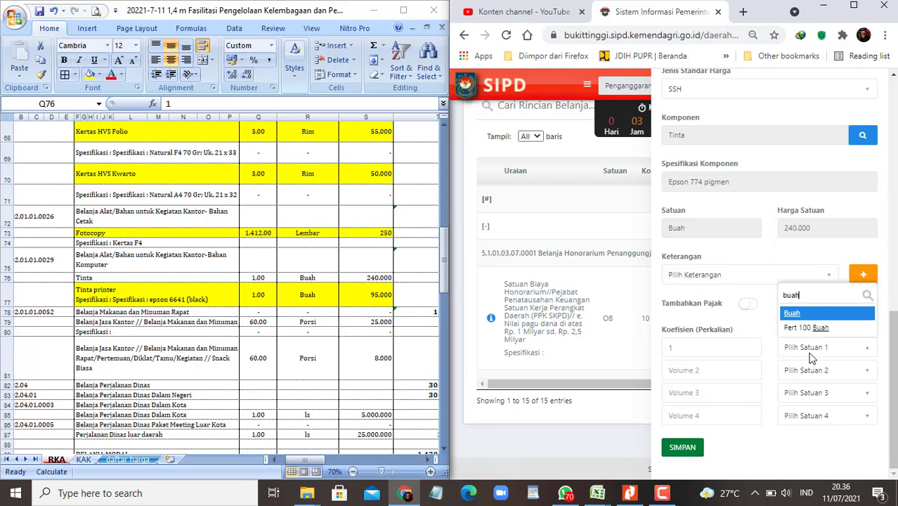
key("Return")
key("Tab")
left_click(682, 446)
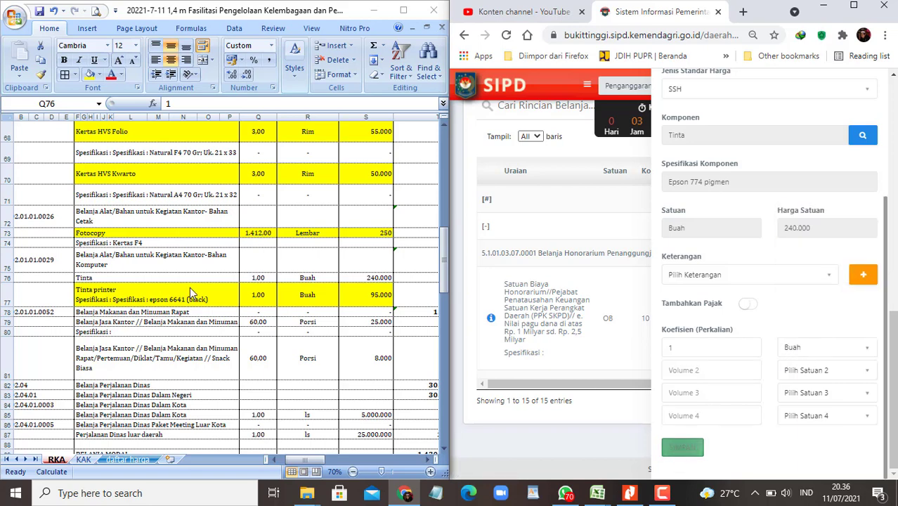
left_click(155, 278)
left_click_drag(352, 278, 352, 278)
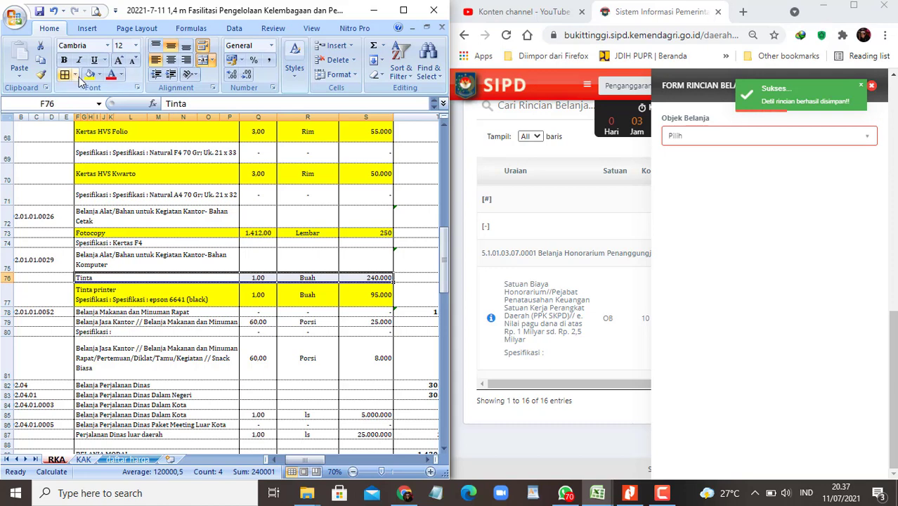
Step: Mark the Tinta row yellow and heighten row 79 to show the nasi bungkus description
left_click(89, 73)
scroll(236, 313, "down", 1)
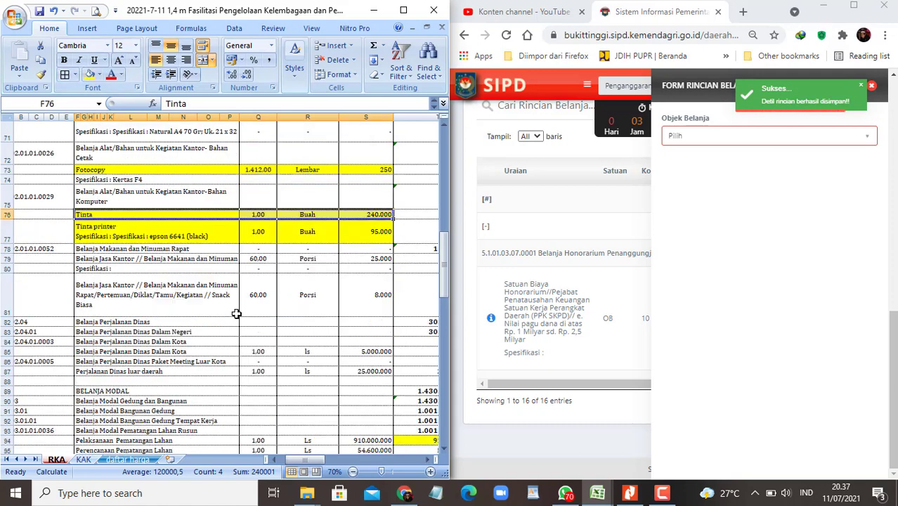
left_click(131, 262)
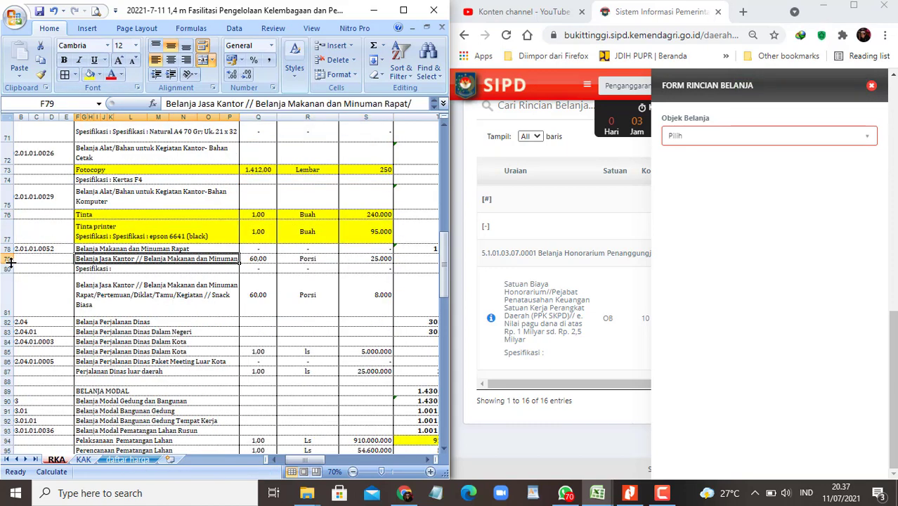
left_click_drag(8, 264, 9, 288)
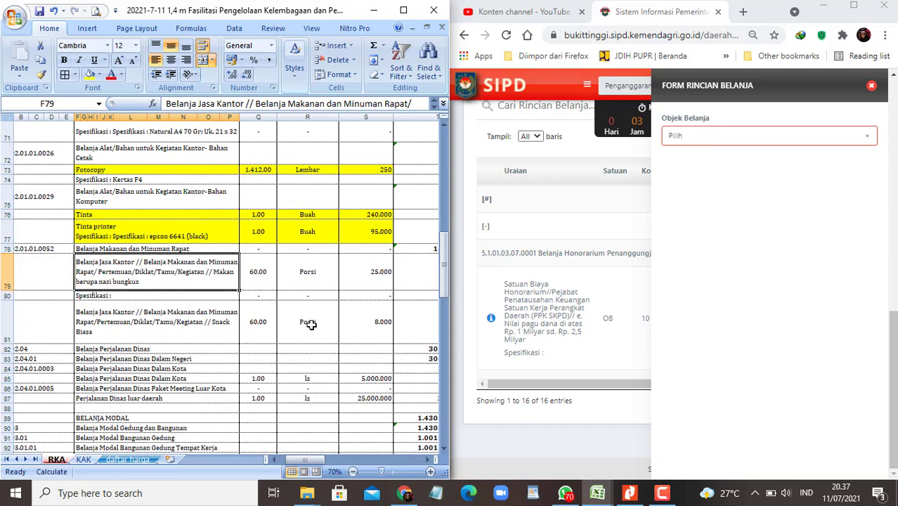
Step: Set Belanja Barang Jasa dan Modal and pick account 5.1.02.01.01.0052 via a 'makan' search
left_click(774, 139)
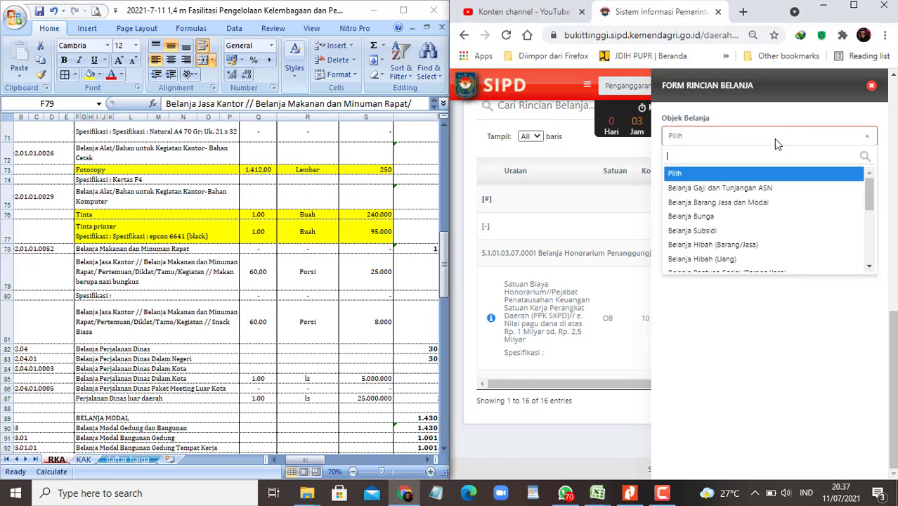
left_click(732, 204)
left_click(752, 184)
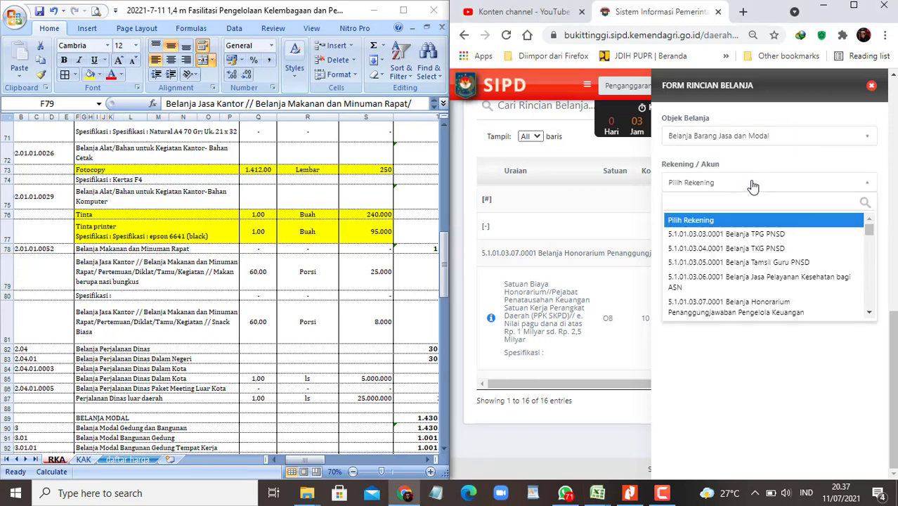
type("makan")
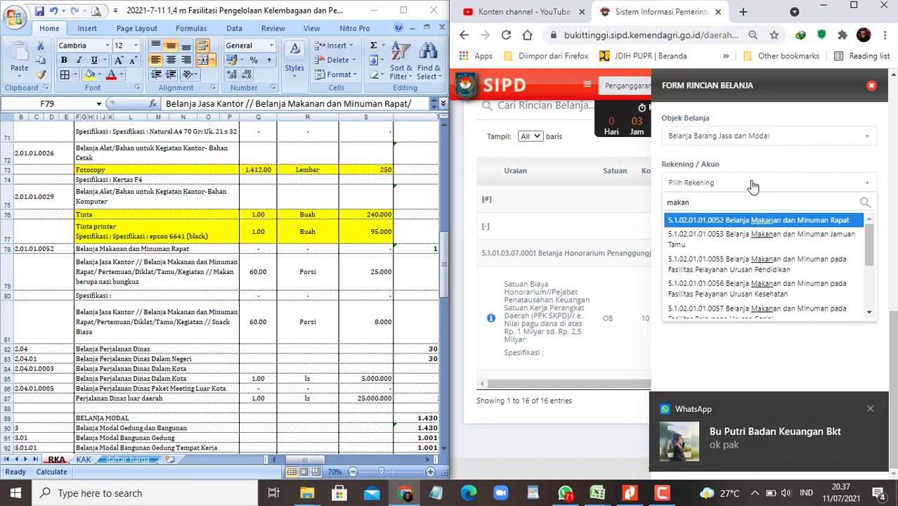
left_click(763, 224)
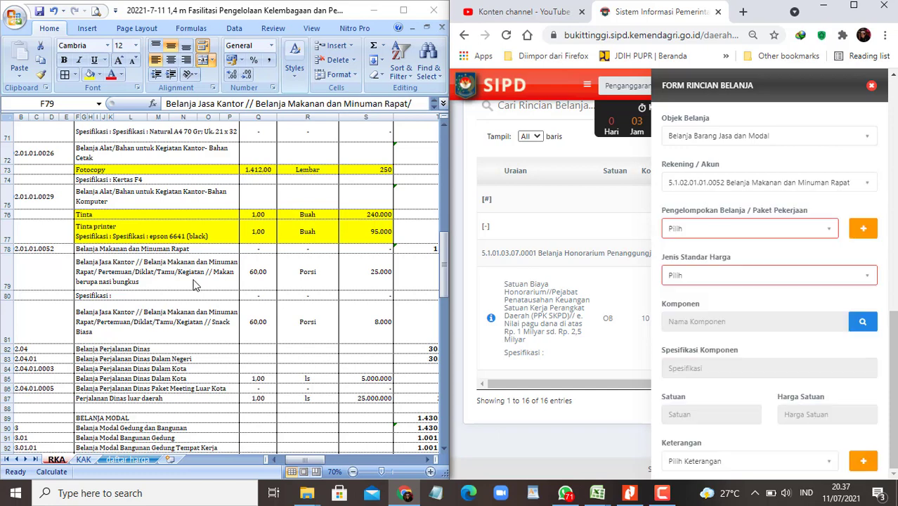
Step: Copy the nasi bungkus description and search the SSH price list for it, finding no match
left_click(188, 275)
key("ctrl+c")
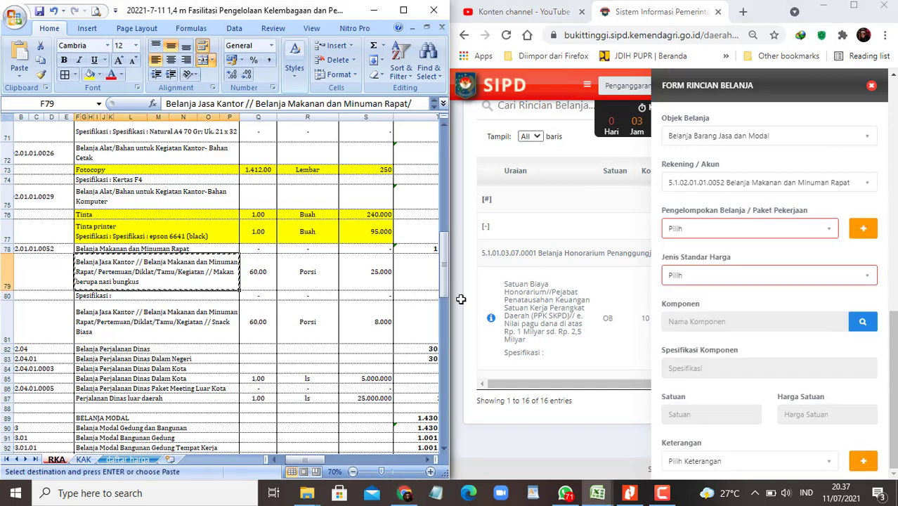
left_click(836, 280)
left_click(696, 327)
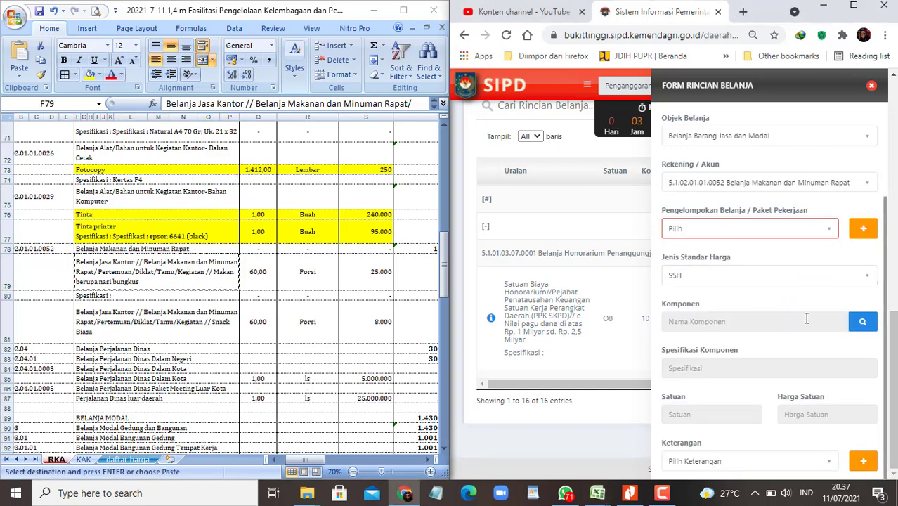
left_click(863, 321)
left_click(580, 198)
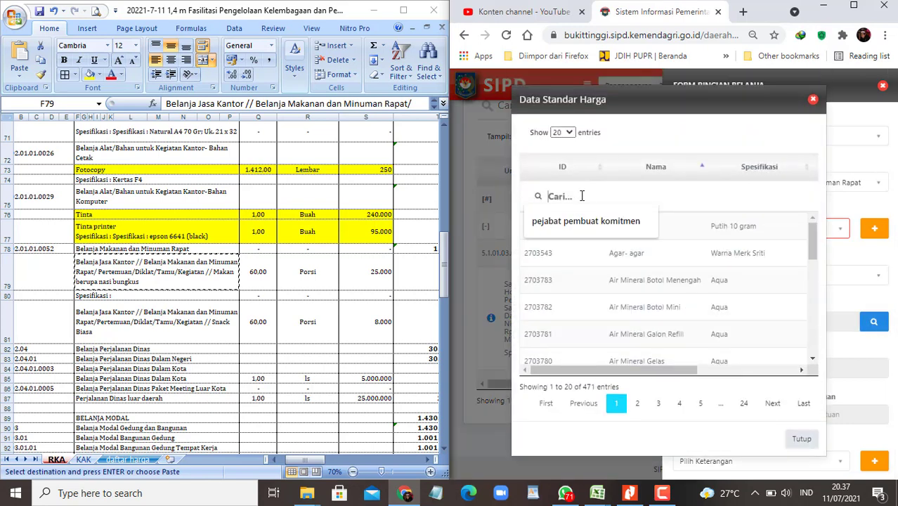
key("ctrl+v")
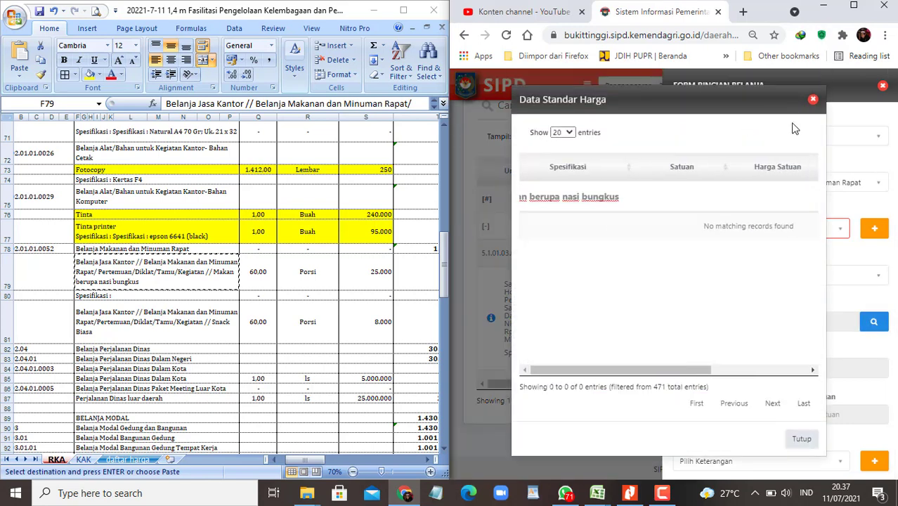
key("BackSpace")
key("BackSpace")
key("BackSpace")
key("BackSpace")
key("BackSpace")
key("BackSpace")
key("BackSpace")
key("BackSpace")
key("BackSpace")
key("BackSpace")
key("BackSpace")
key("BackSpace")
key("BackSpace")
key("BackSpace")
key("BackSpace")
key("BackSpace")
key("BackSpace")
key("BackSpace")
key("BackSpace")
key("BackSpace")
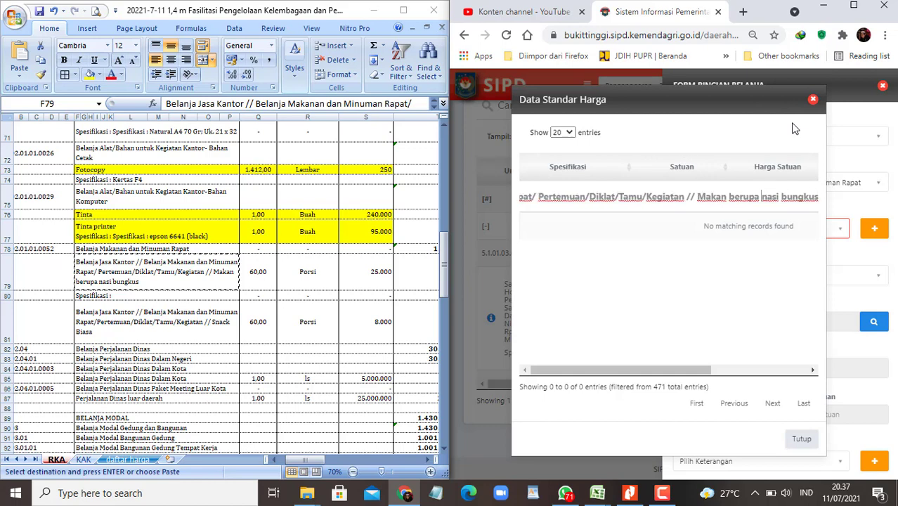
key("ctrl+a")
key("ctrl+v")
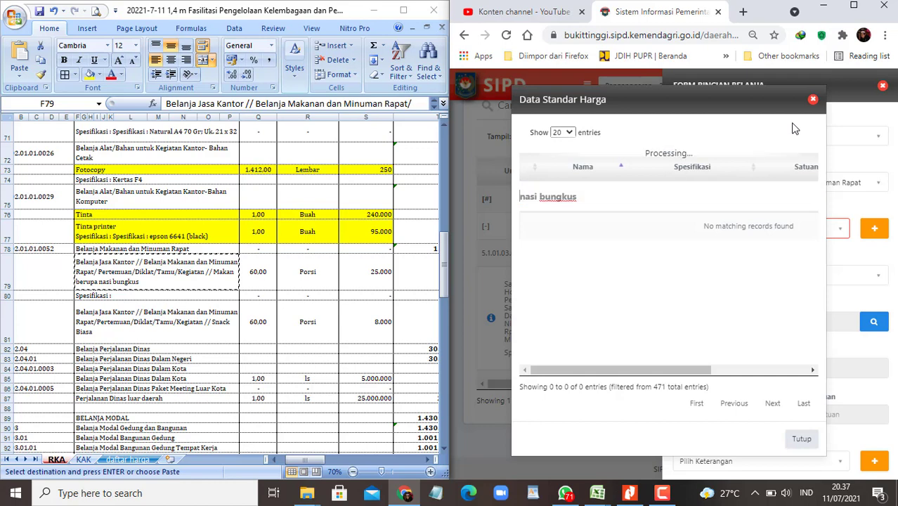
key("ctrl+a")
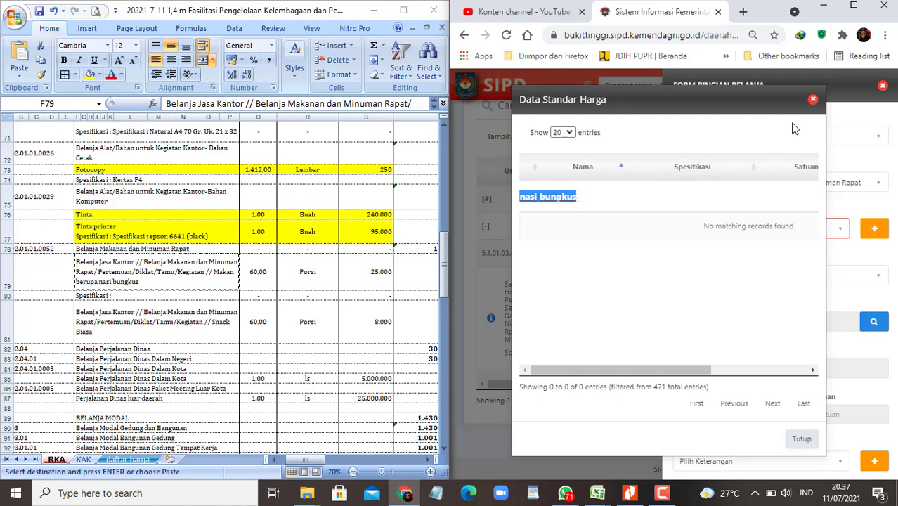
left_click(813, 100)
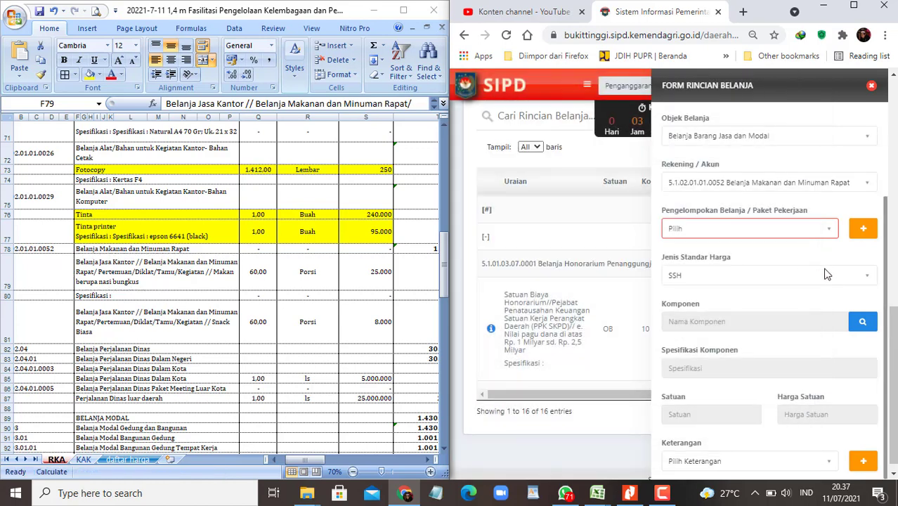
Step: Switch the price standard to SBU and search its price list for nasi bungkus
left_click(826, 274)
left_click(708, 325)
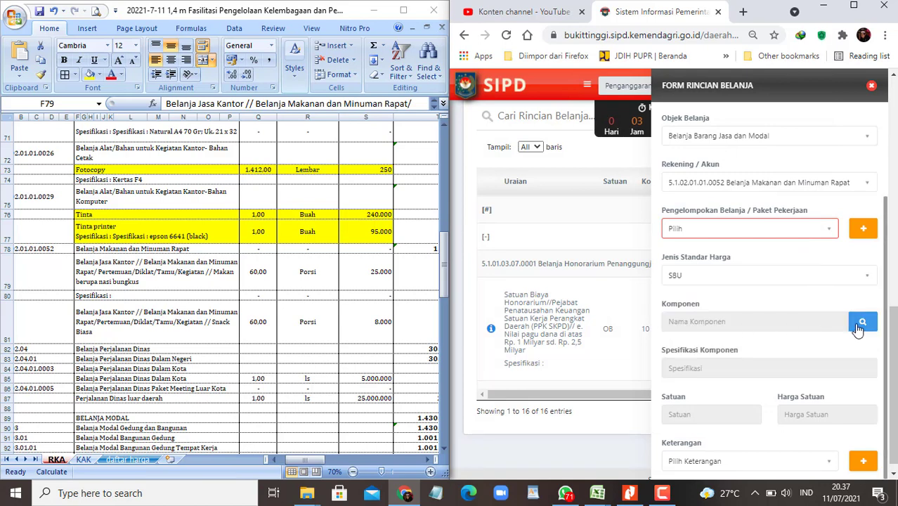
left_click(861, 323)
left_click(571, 196)
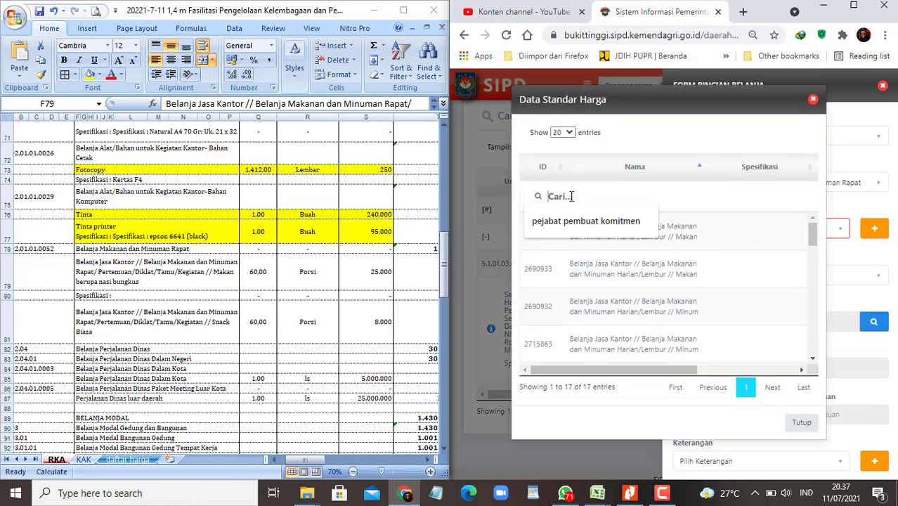
key("ctrl+v")
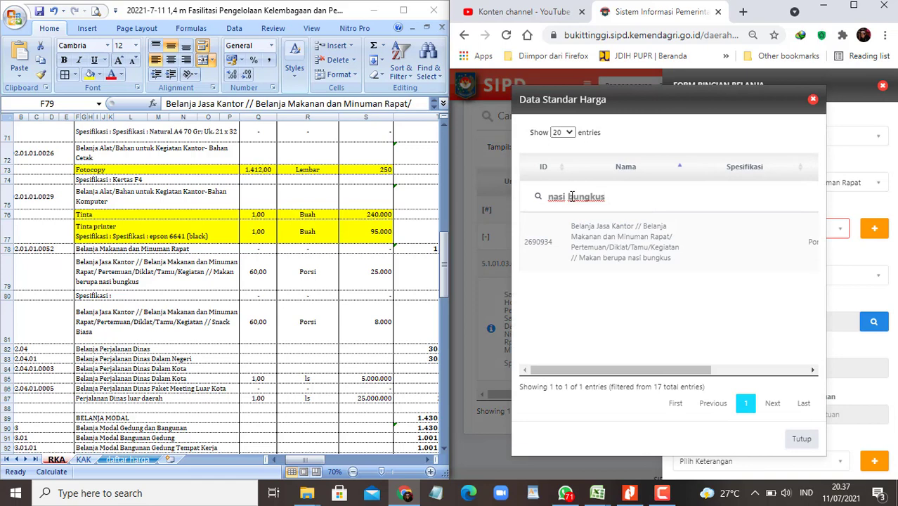
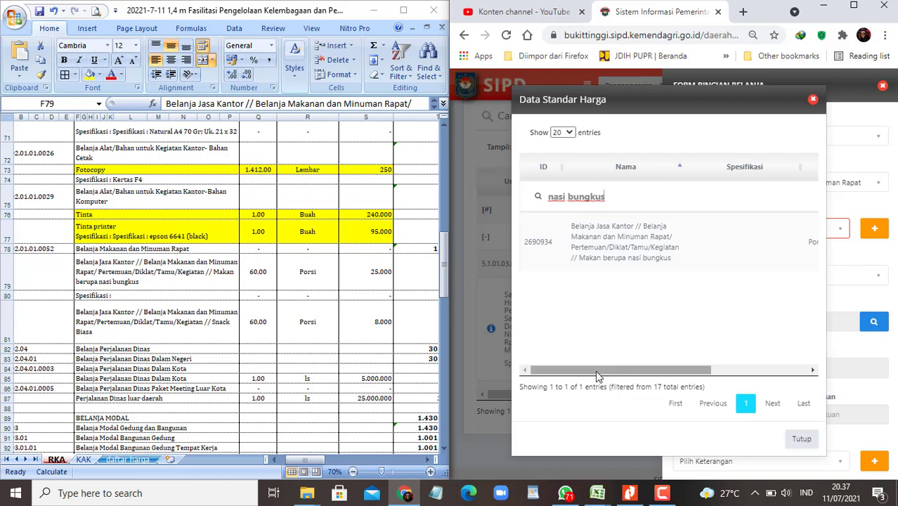
Step: Choose the nasi bungkus component from the SBU price list
left_click_drag(595, 370, 729, 373)
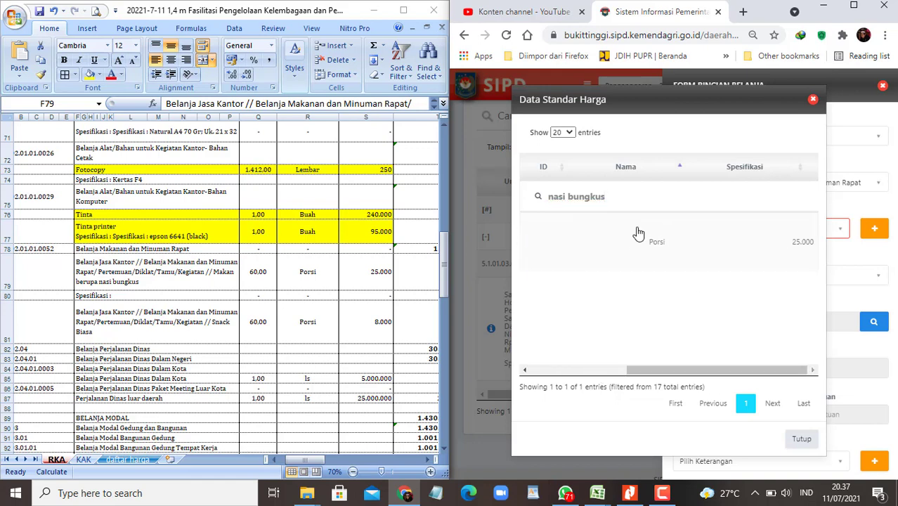
left_click(637, 246)
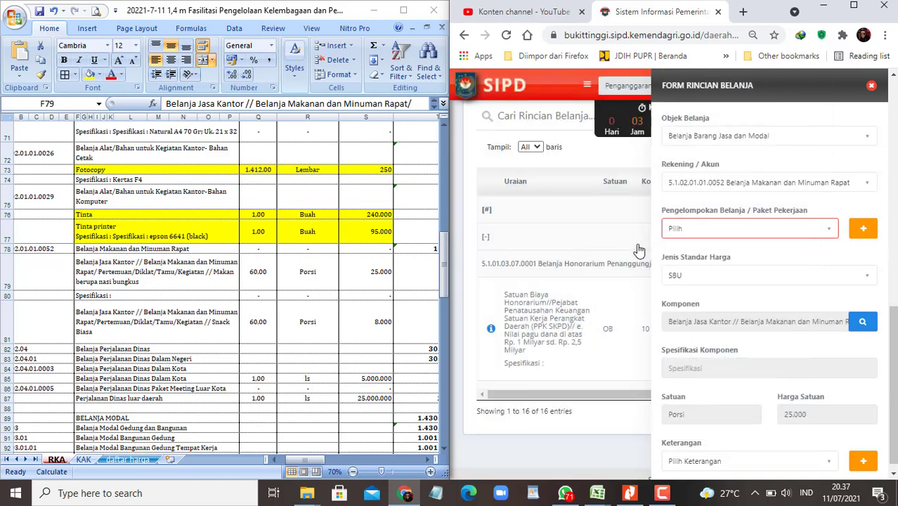
left_click(257, 281)
scroll(731, 345, "down", 3)
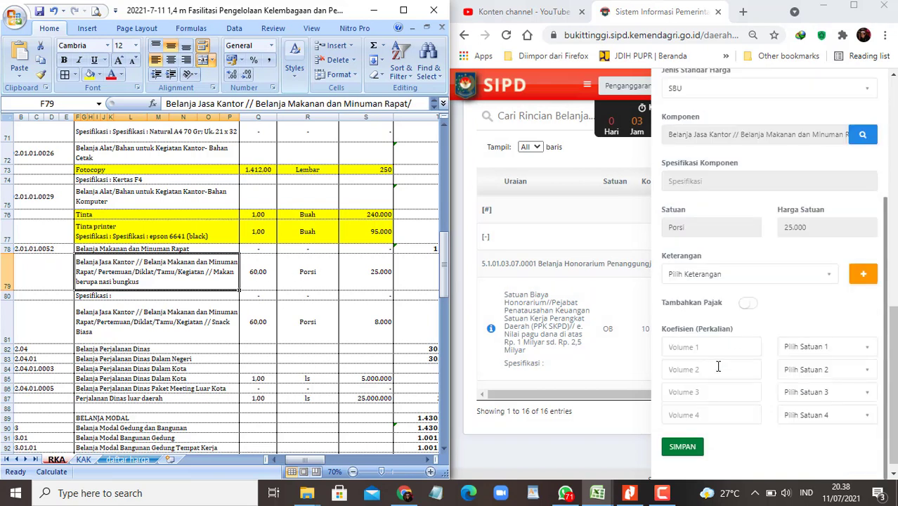
Step: Save the nasi bungkus row as 60 Porsi, then reselect that row in the workbook
left_click(694, 353)
type("60")
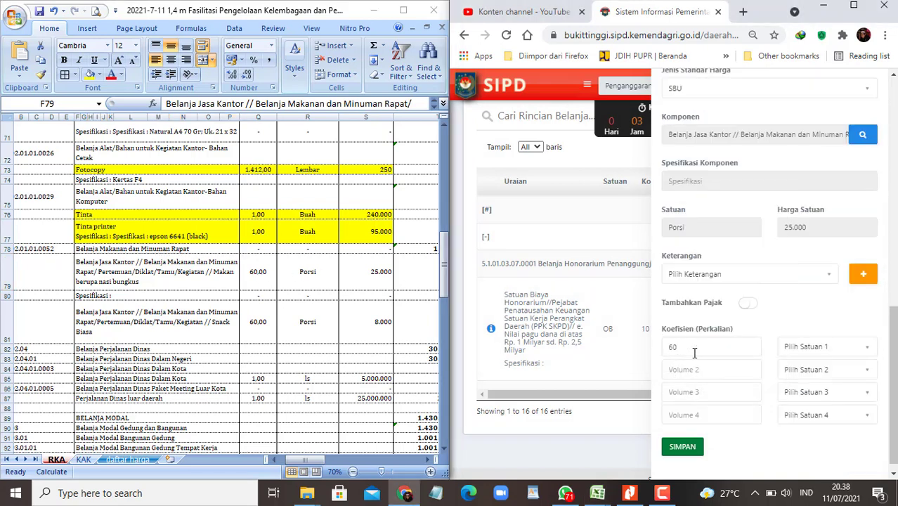
left_click(808, 348)
type("por")
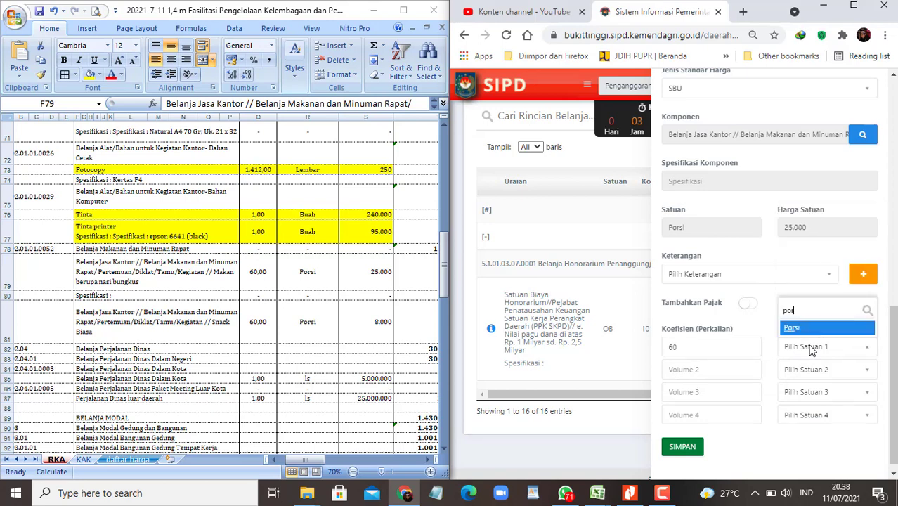
key("Return")
left_click(683, 447)
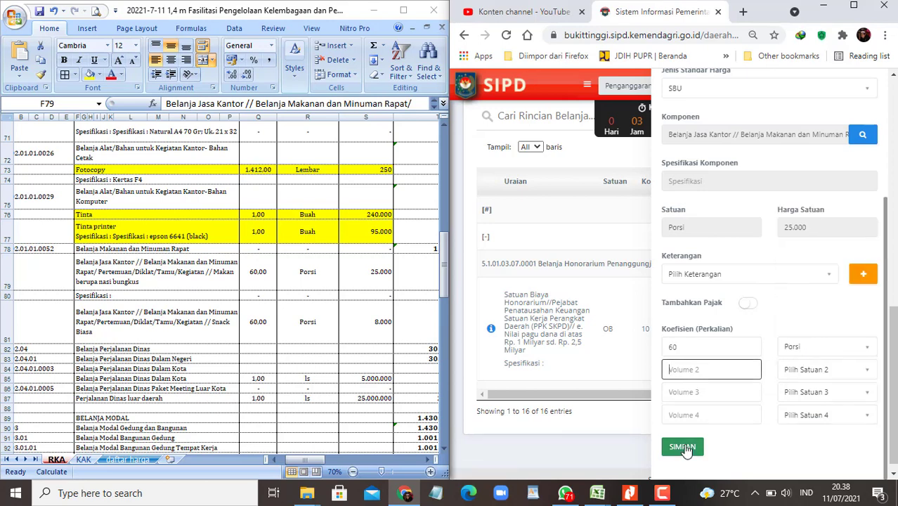
left_click(236, 279)
left_click(347, 275, "shift")
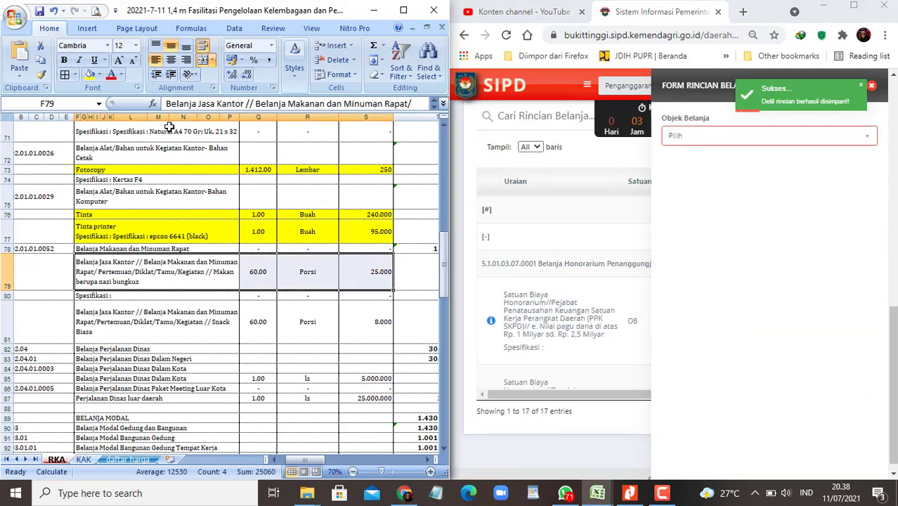
Step: Mark row 79 yellow and set account Belanja Makanan dan Minuman Rapat via a 'makanan' search
left_click(90, 74)
left_click(130, 321)
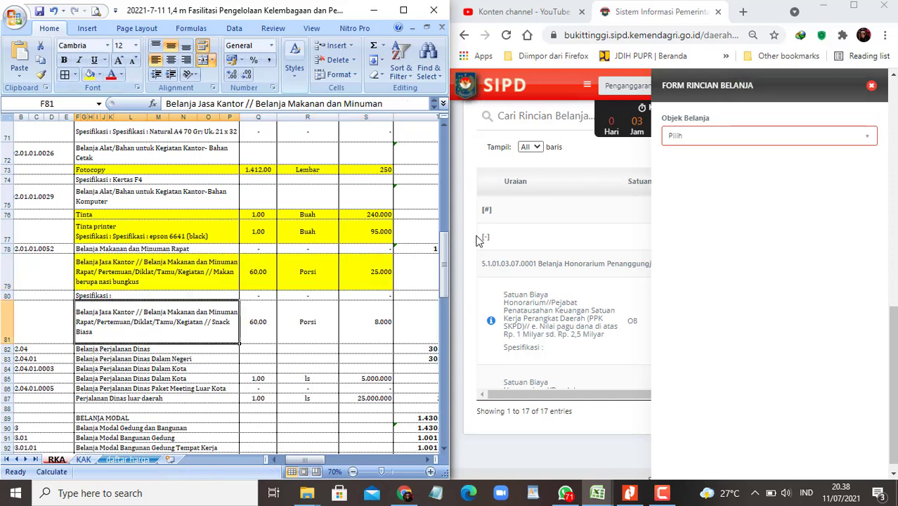
left_click(711, 137)
left_click(782, 198)
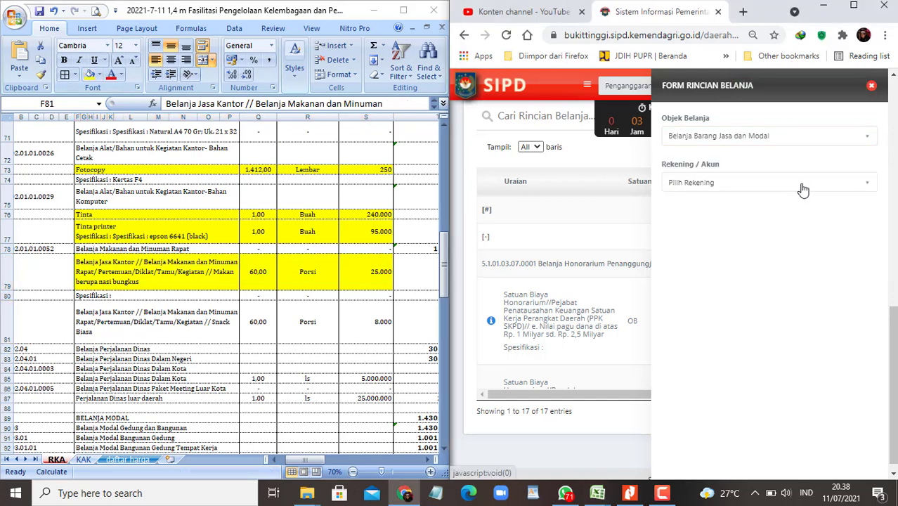
left_click(803, 185)
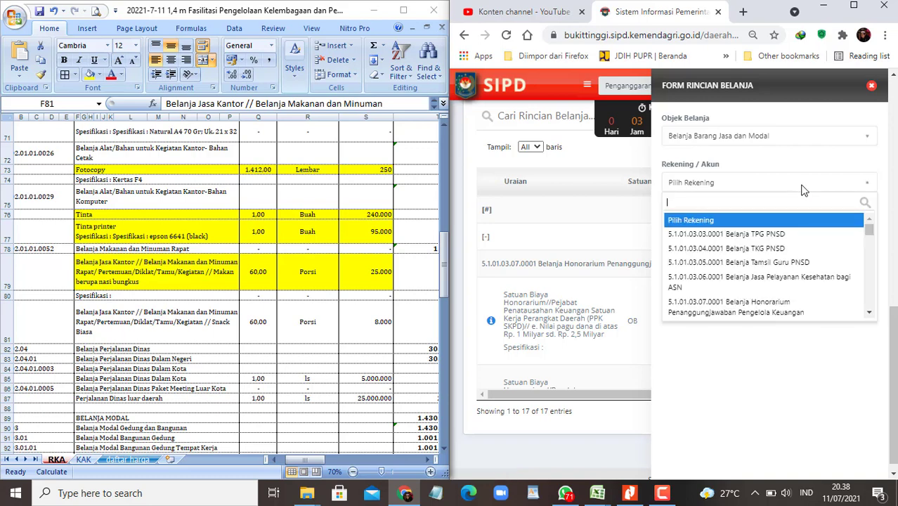
type("makan")
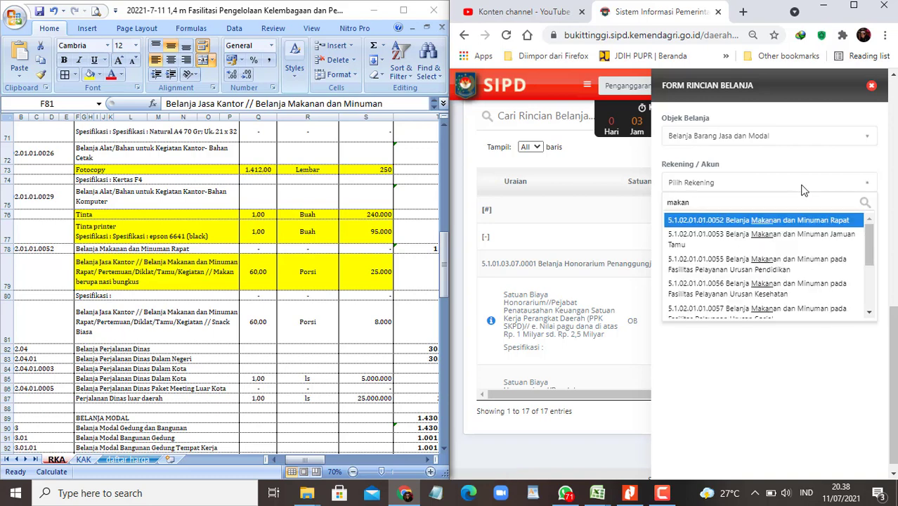
type("an")
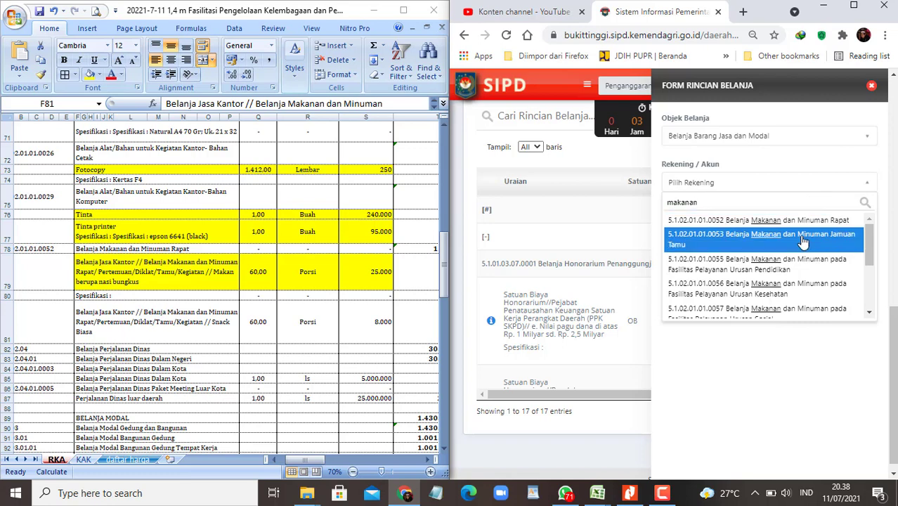
left_click(801, 222)
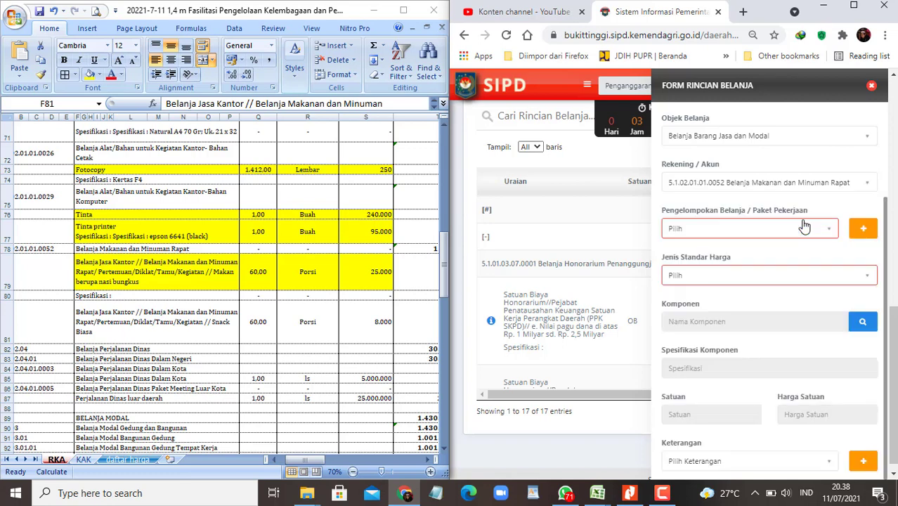
Step: Switch to SBU, search the snack description from F81 and pick Snack Biasa
left_click(836, 280)
left_click(706, 343)
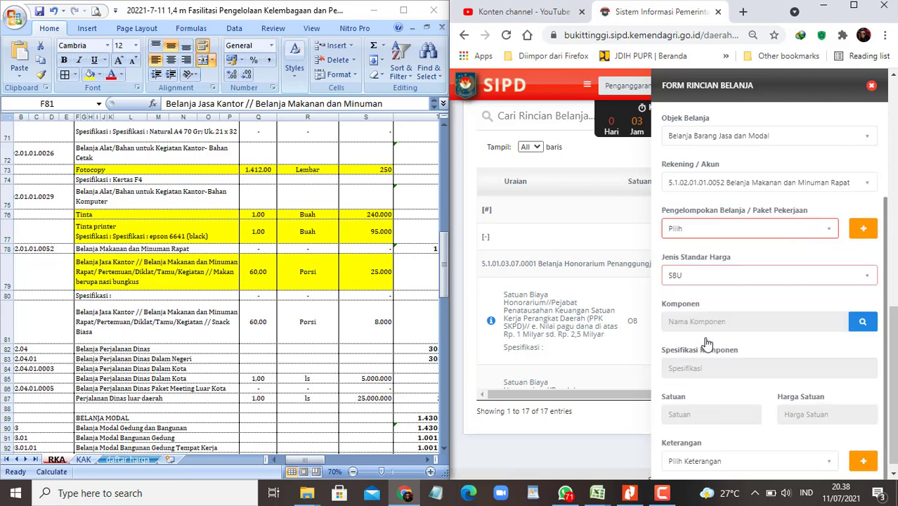
left_click(153, 324)
key("ctrl+c")
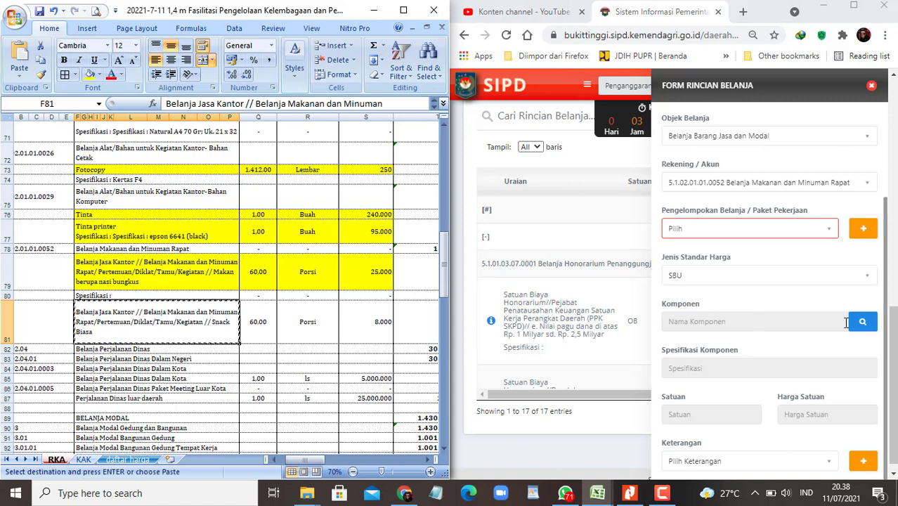
left_click(862, 321)
left_click(593, 195)
key("ctrl+v")
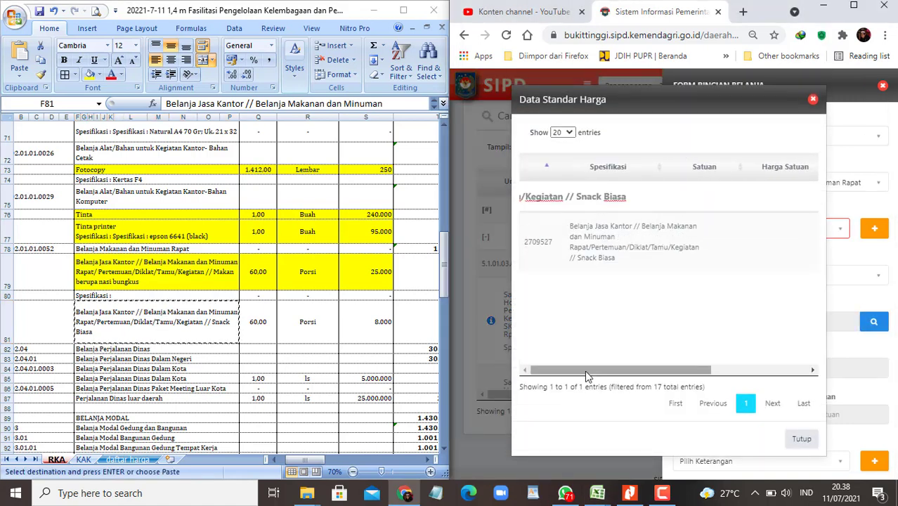
left_click_drag(584, 371, 708, 359)
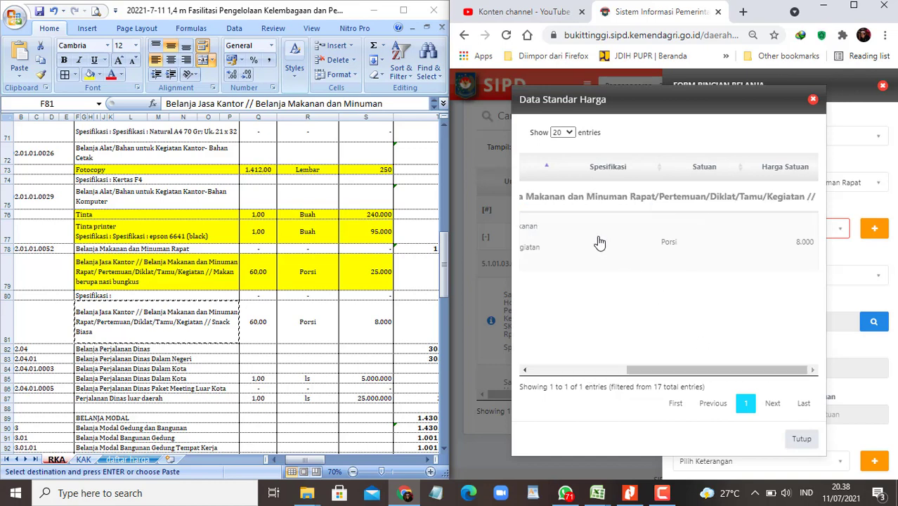
left_click(597, 240)
Step: Save the Snack Biasa row as 60 Porsi and select row F81:S81 in the workbook
scroll(714, 355, "down", 3)
left_click(709, 349)
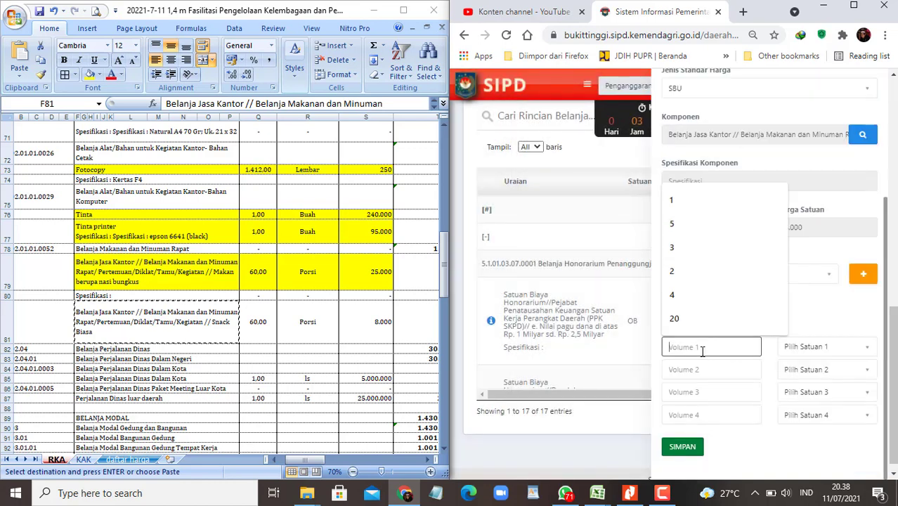
type("60")
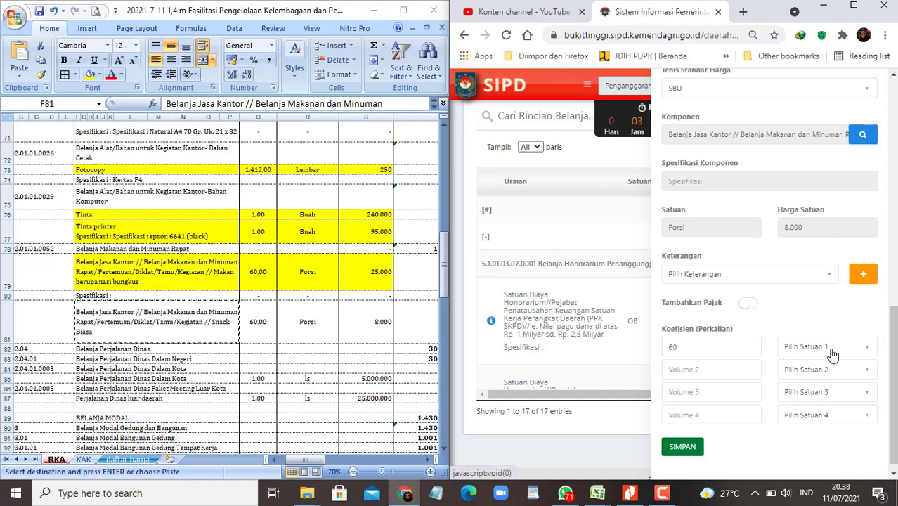
left_click(829, 351)
type("porsi")
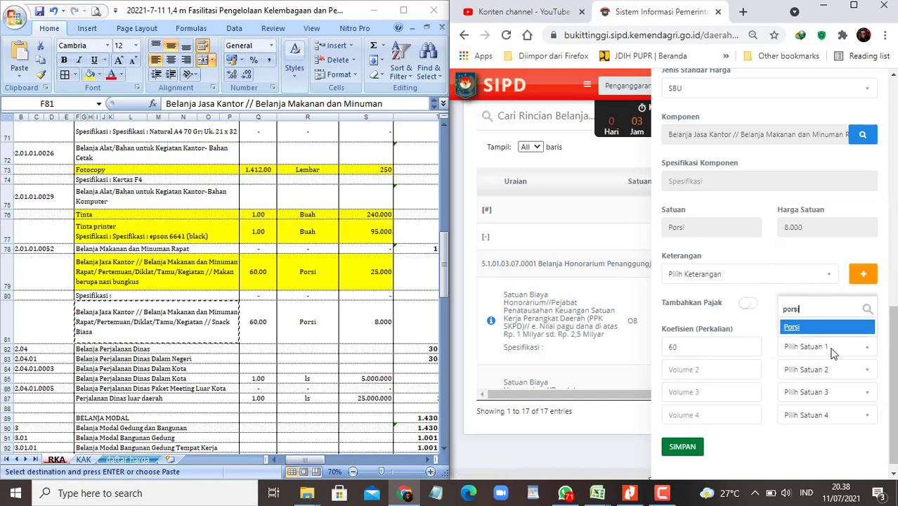
key("Return")
key("Tab")
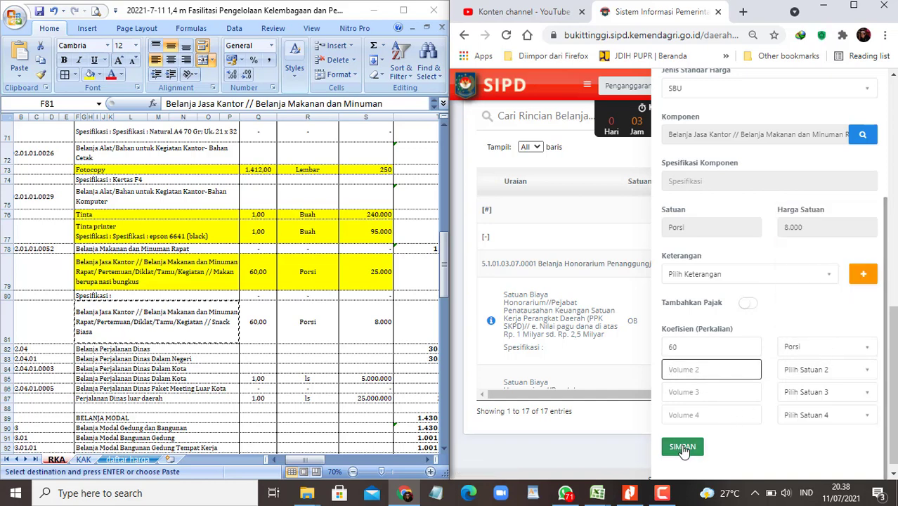
left_click(681, 447)
left_click_drag(78, 321, 361, 325)
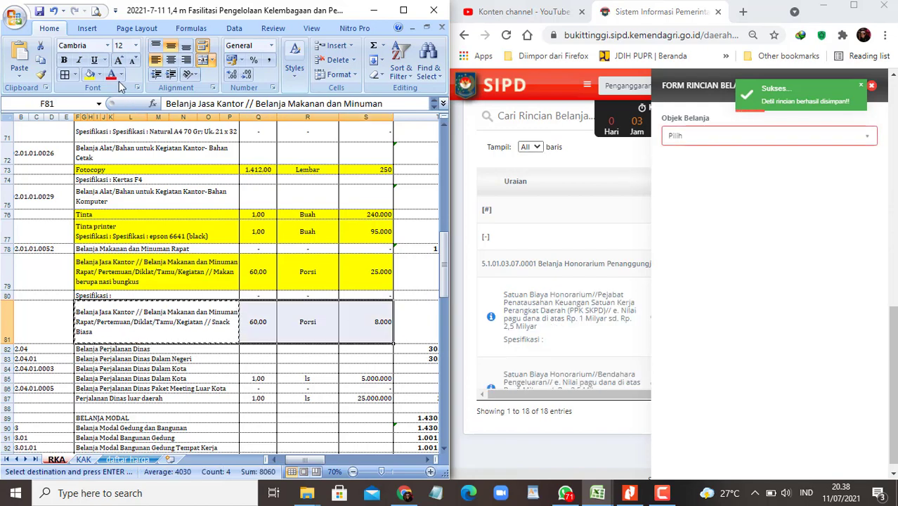
Step: Mark row 81 yellow and set account Belanja Perjalanan Dinas Dalam Kota via a 'perjalanan' search
left_click(90, 73)
scroll(281, 290, "down", 2)
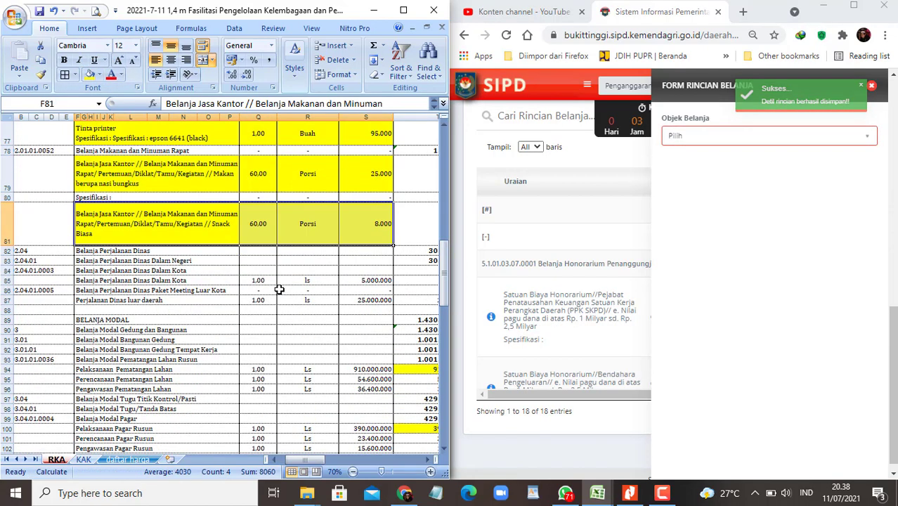
scroll(281, 290, "down", 1)
left_click(172, 209)
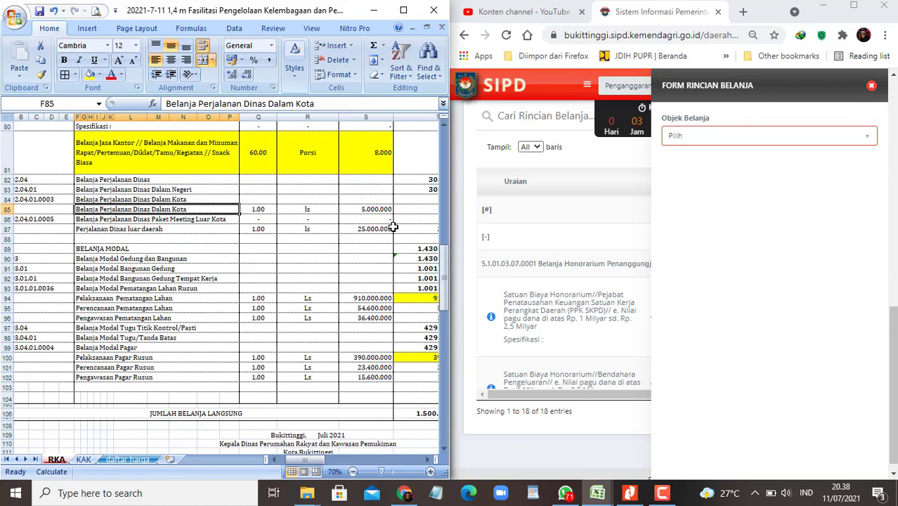
left_click_drag(299, 461, 289, 460)
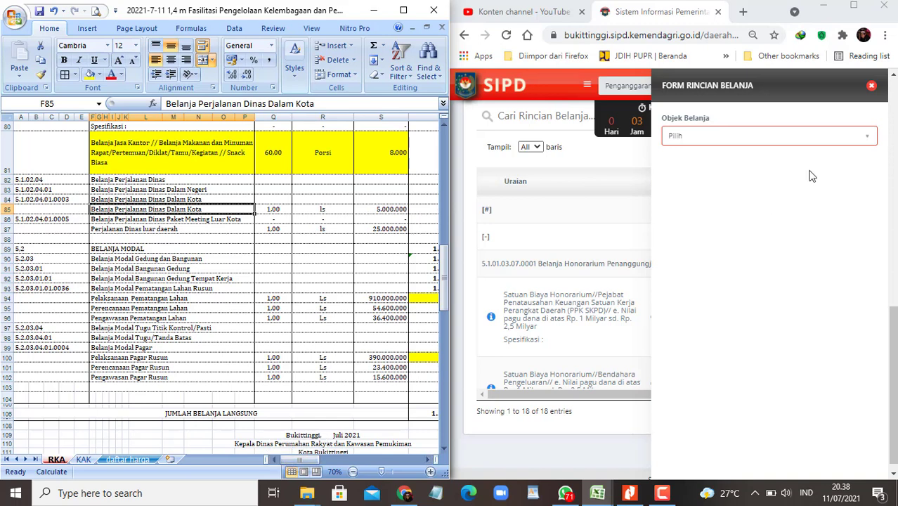
left_click(806, 143)
left_click(756, 204)
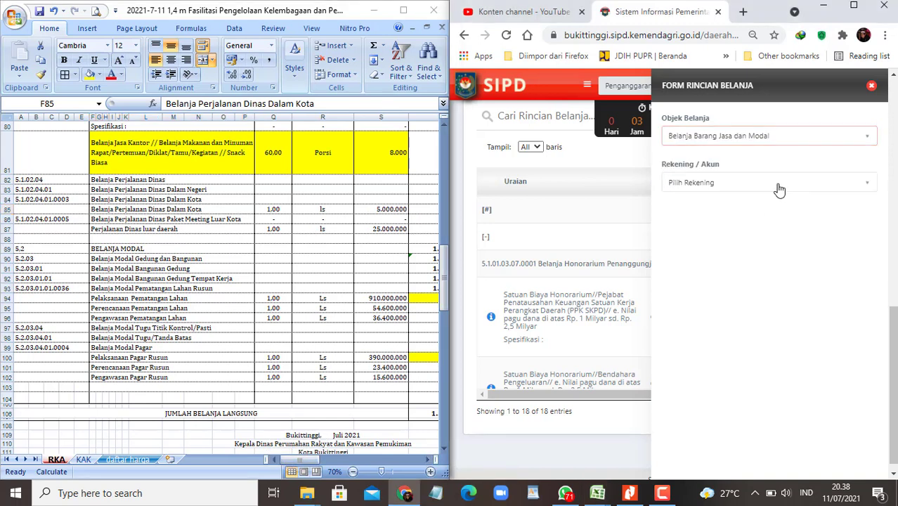
left_click(789, 184)
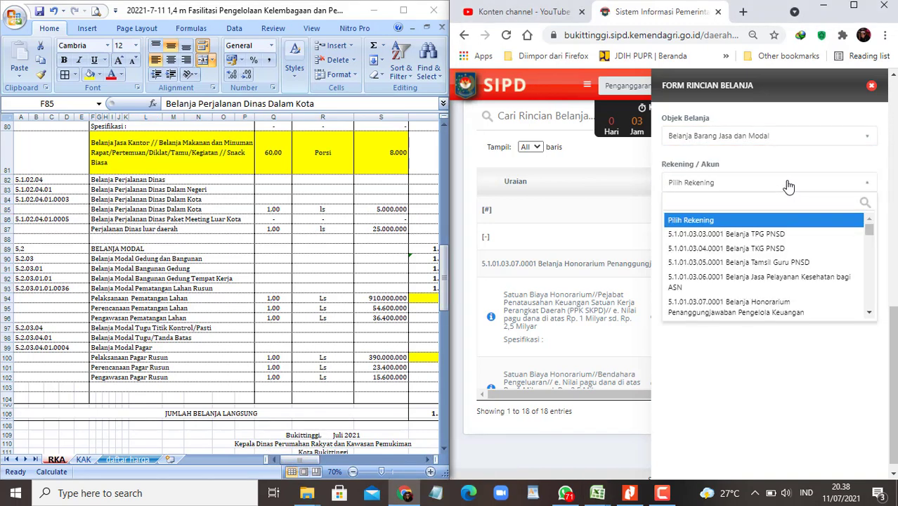
type("perjalanan")
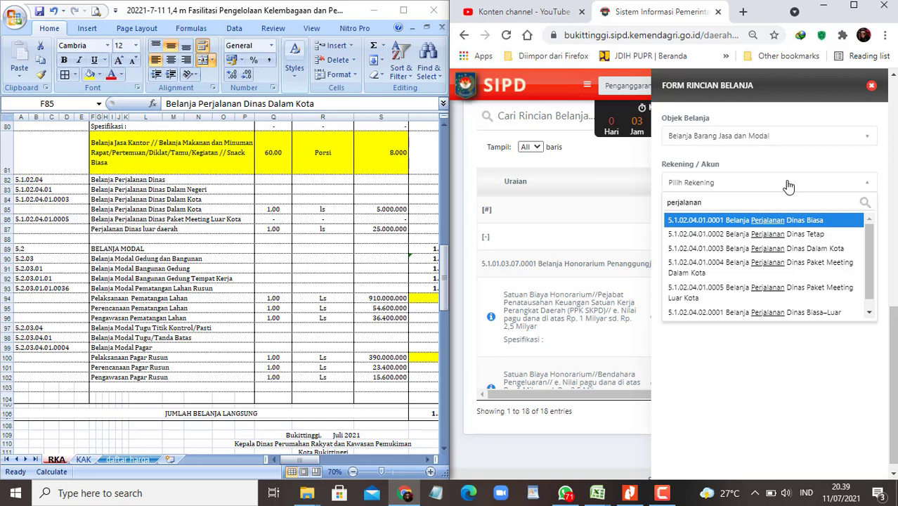
key("Down")
key("Down")
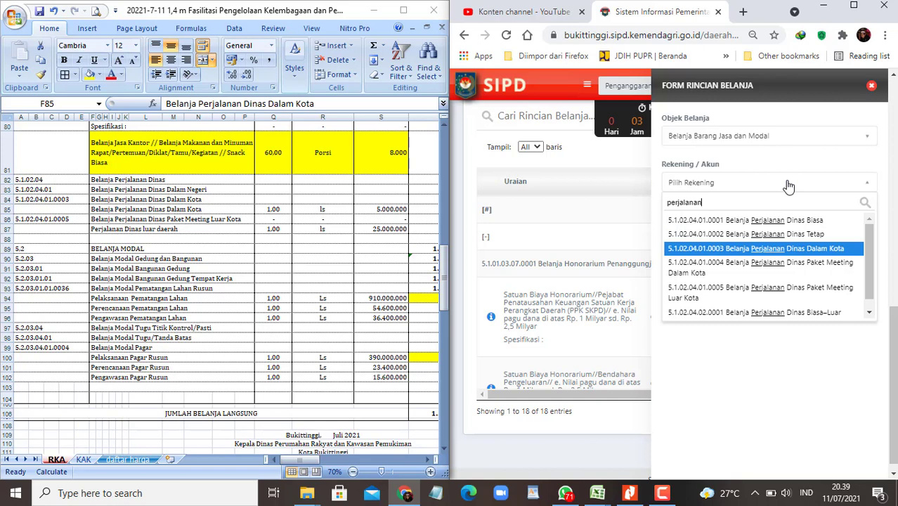
key("Return")
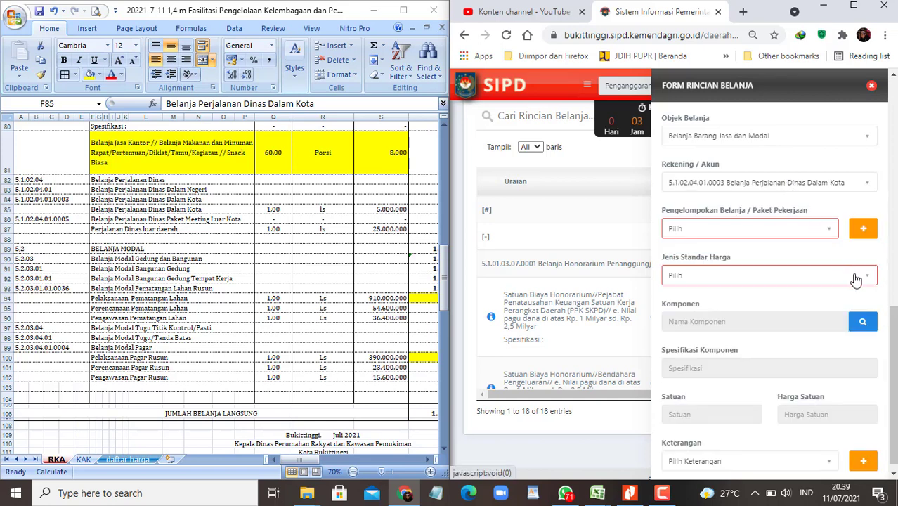
Step: Search the SSH price list for the F85 expense name, finding no match
left_click(854, 277)
left_click(681, 329)
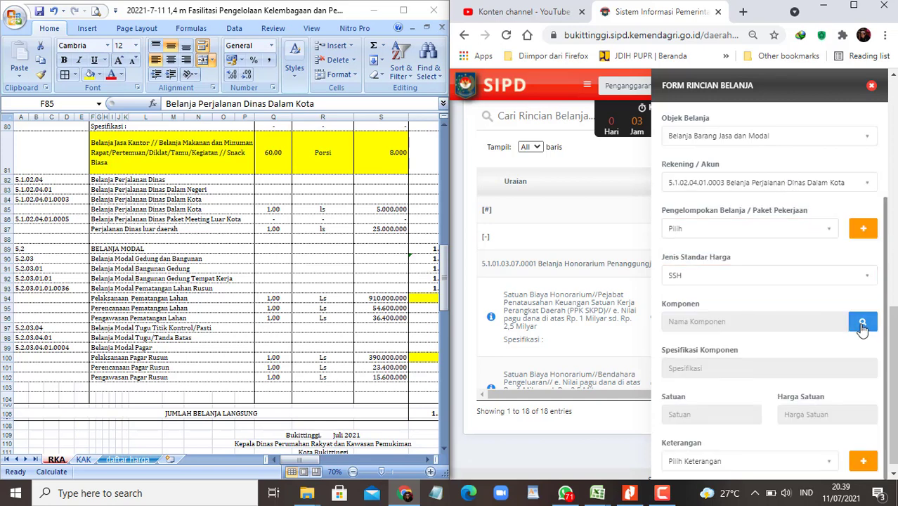
left_click(863, 325)
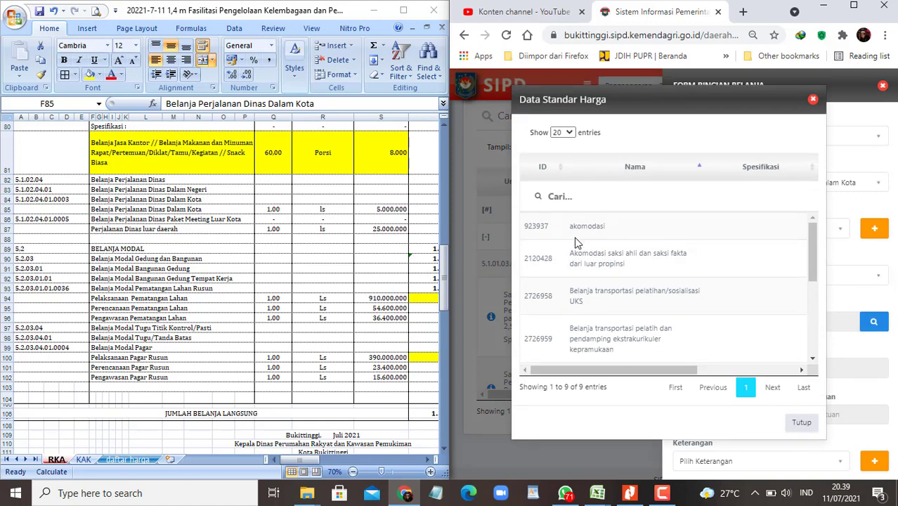
left_click(200, 229)
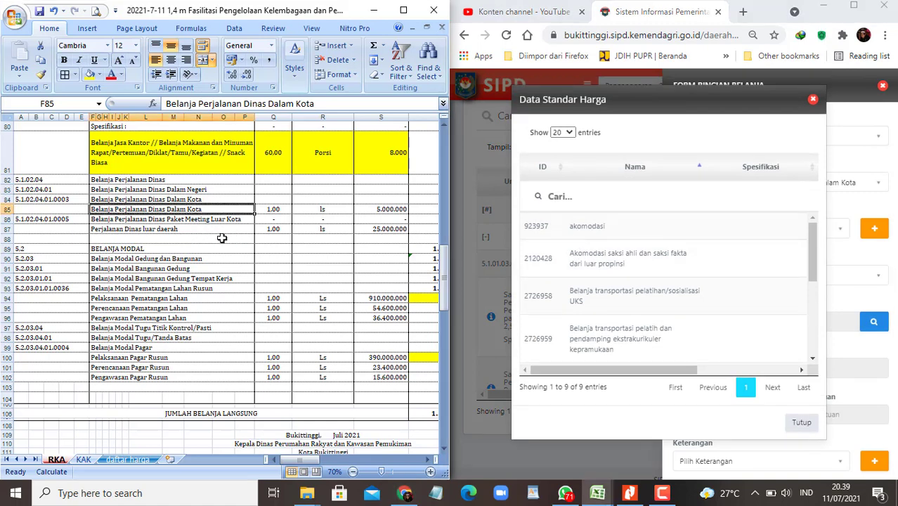
key("ctrl+c")
left_click(617, 196)
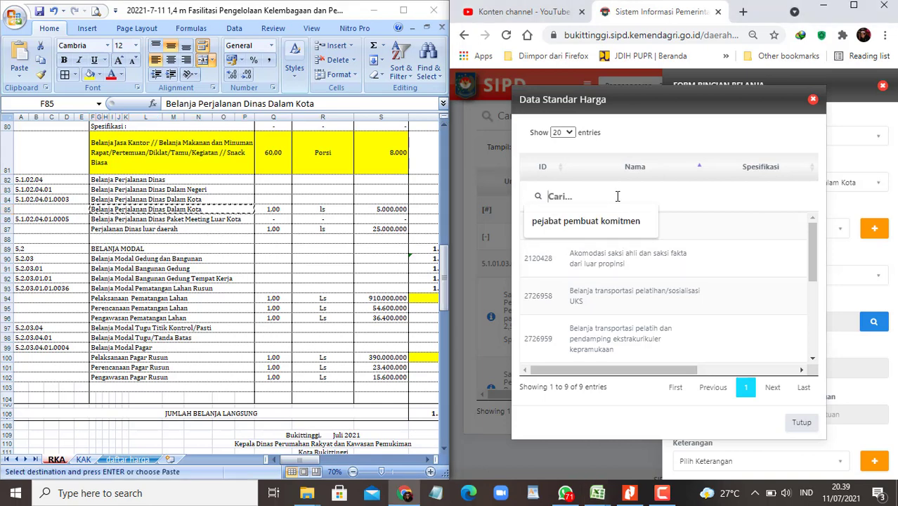
key("ctrl+v")
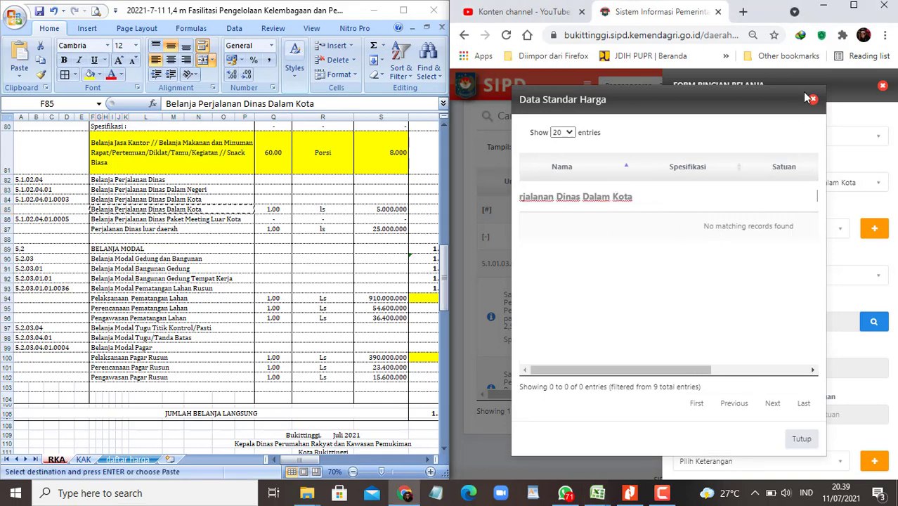
left_click(812, 100)
Step: Switch the price standard to SBU and clear its search to list all 107 components
left_click(821, 276)
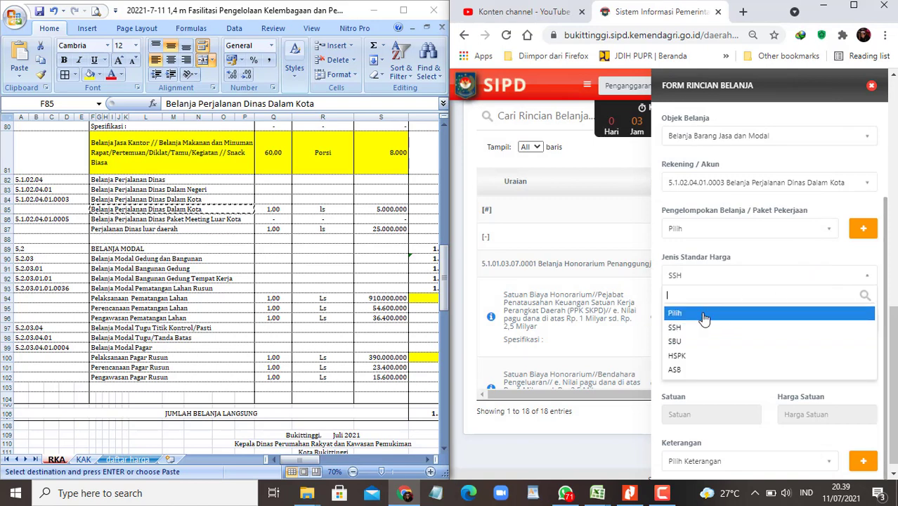
left_click(692, 342)
left_click(863, 319)
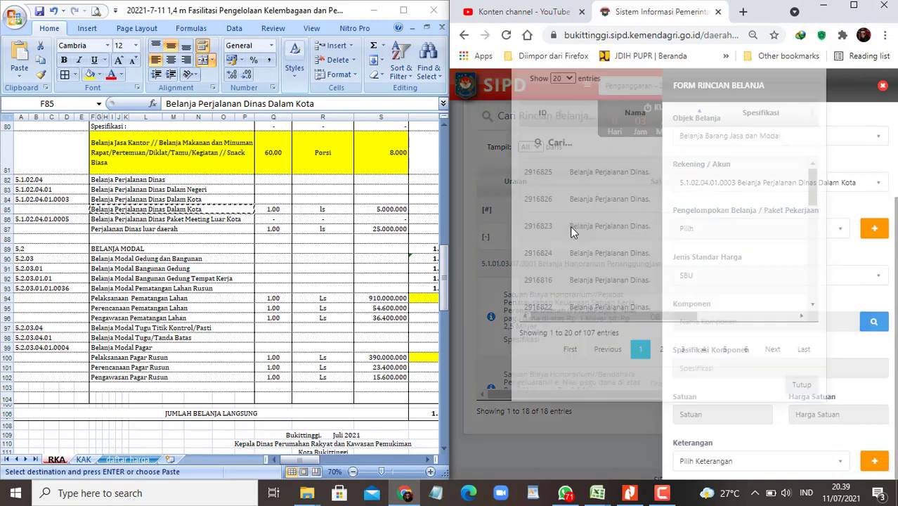
left_click(577, 198)
key("ctrl+v")
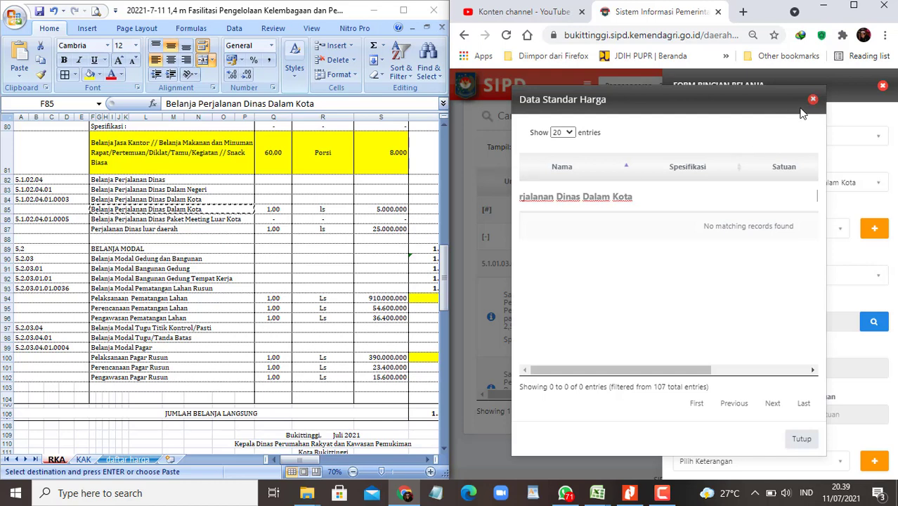
left_click_drag(674, 198, 503, 197)
key("BackSpace")
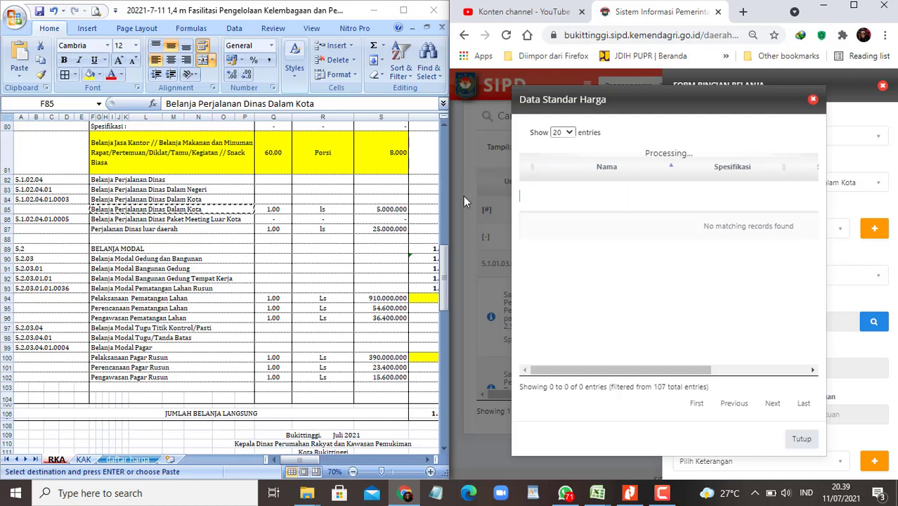
Step: Maximize the browser and check the 5.000.000 price in workbook row 85
left_click(860, 5)
left_click_drag(513, 375, 597, 373)
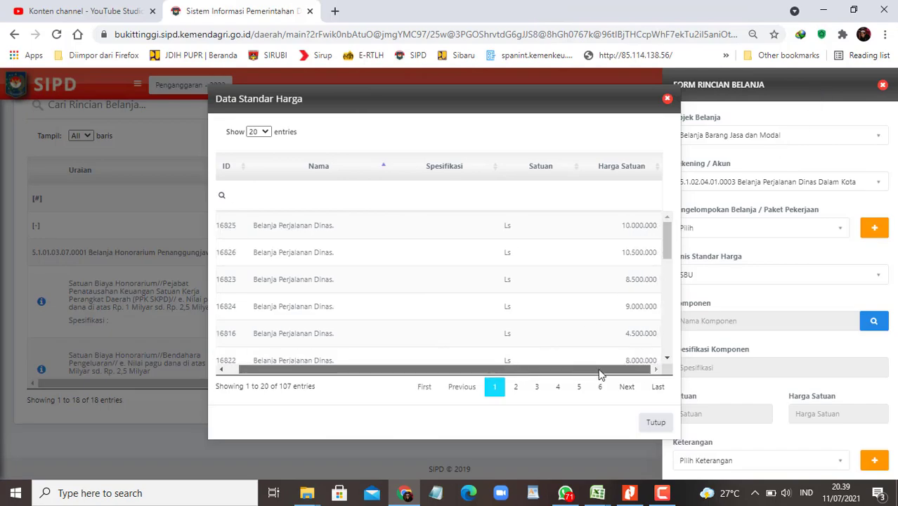
key("alt+Tab")
key("Right")
key("Right")
key("Right")
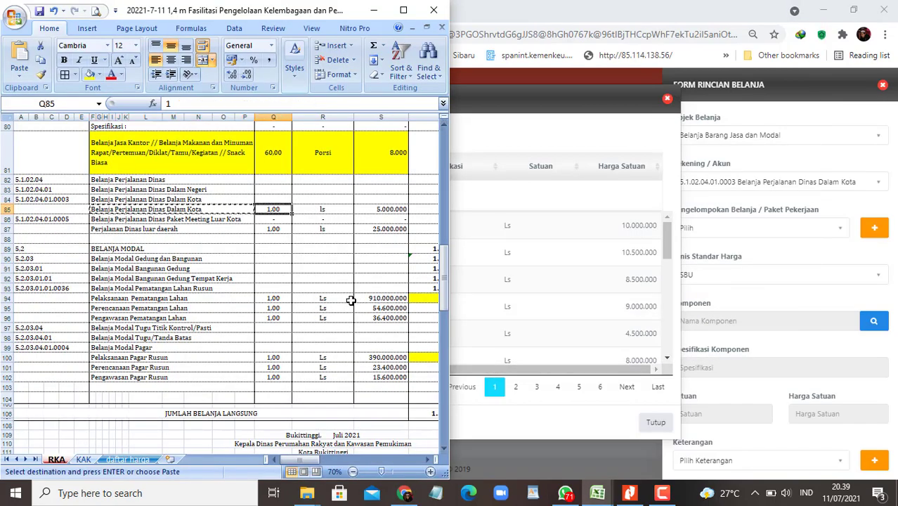
left_click(627, 98)
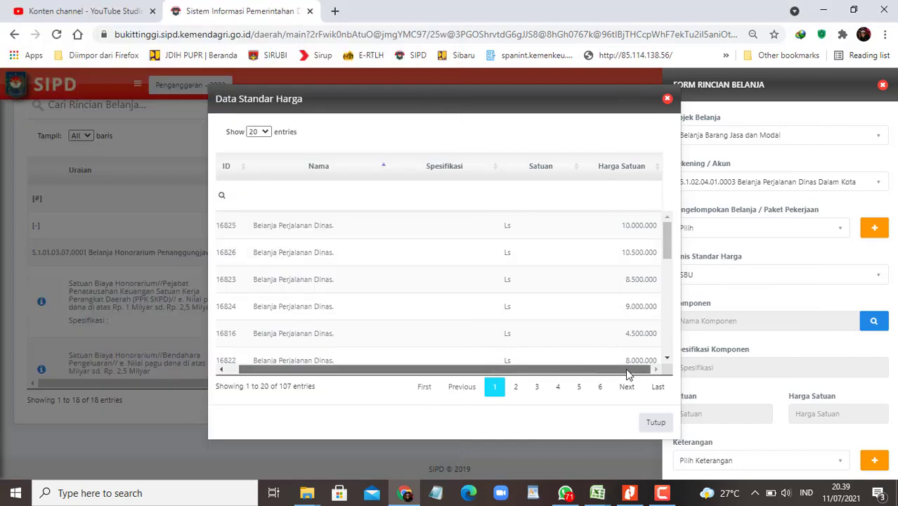
Step: Show all SBU entries and sort them by Harga Satuan, highest first
scroll(564, 306, "down", 2)
scroll(564, 306, "down", 1)
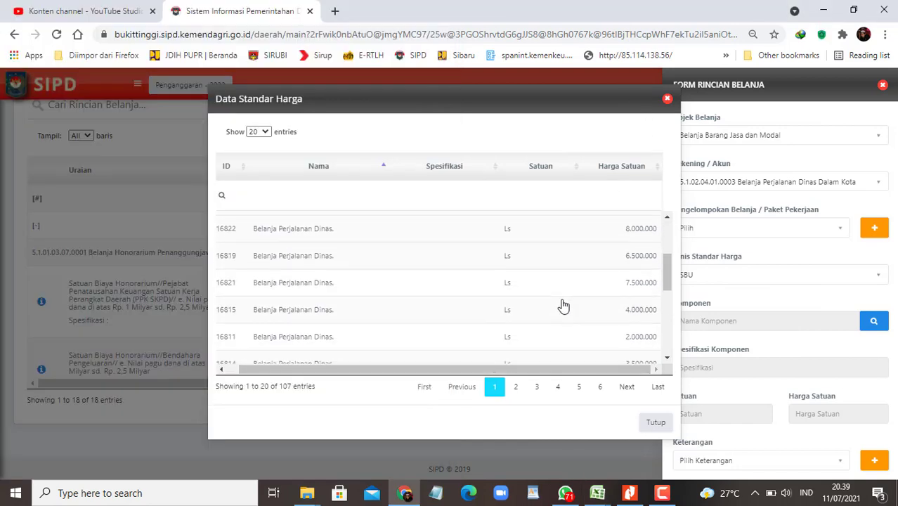
left_click(258, 131)
left_click(252, 175)
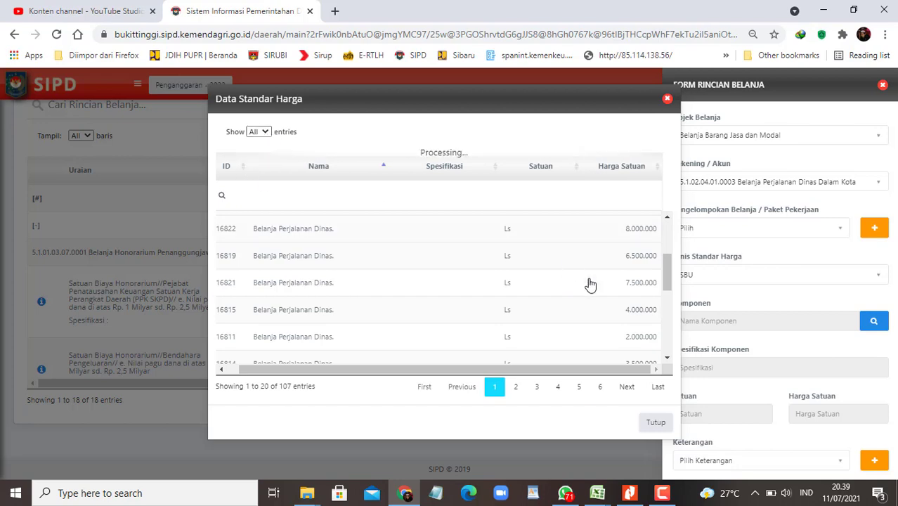
left_click(657, 173)
left_click(658, 172)
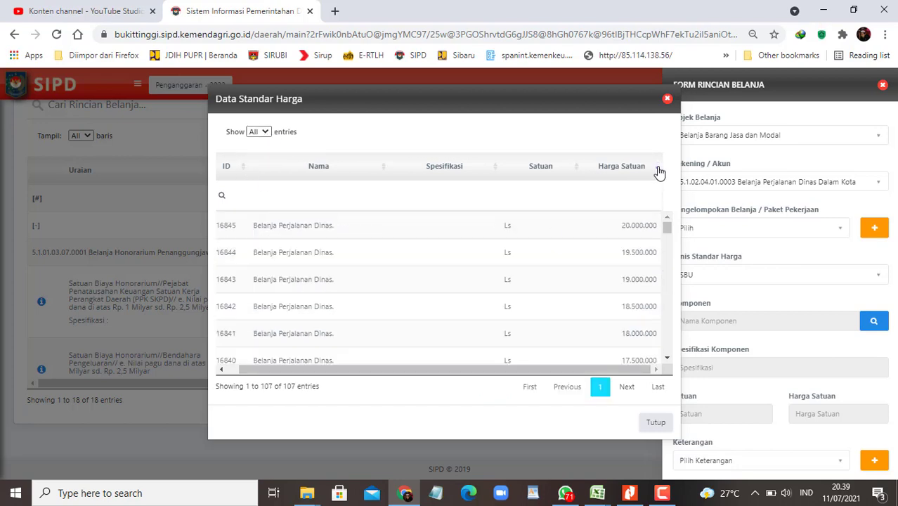
Step: Choose the 5.000.000 per Ls Belanja Perjalanan Dinas. component
scroll(654, 319, "down", 2)
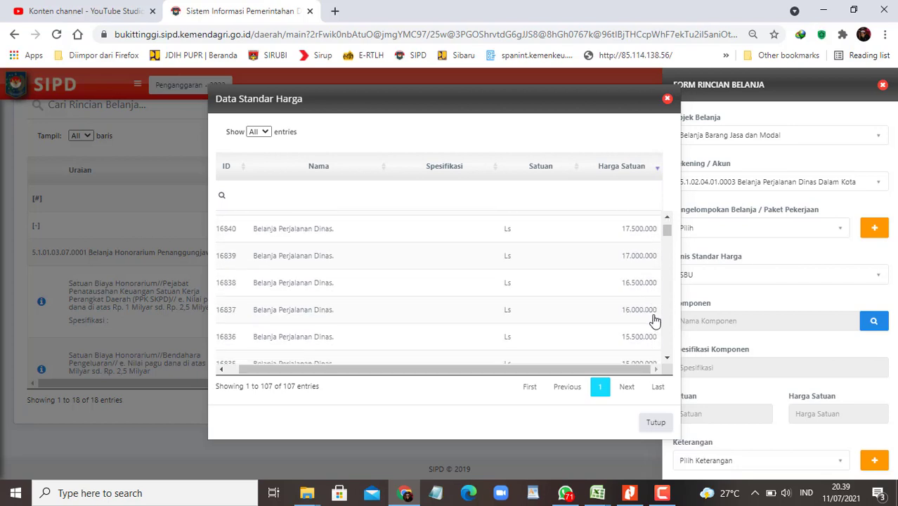
scroll(653, 321, "down", 4)
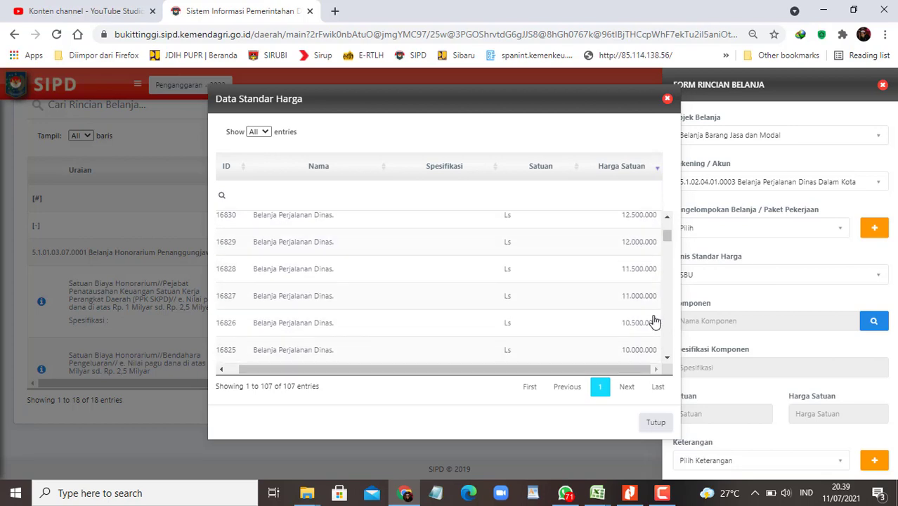
scroll(653, 320, "down", 3)
scroll(655, 323, "down", 1)
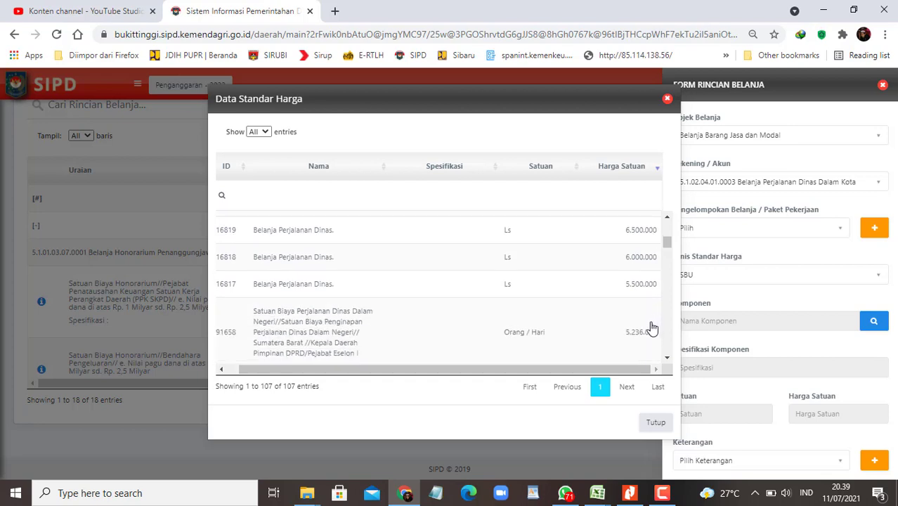
scroll(564, 329, "down", 1)
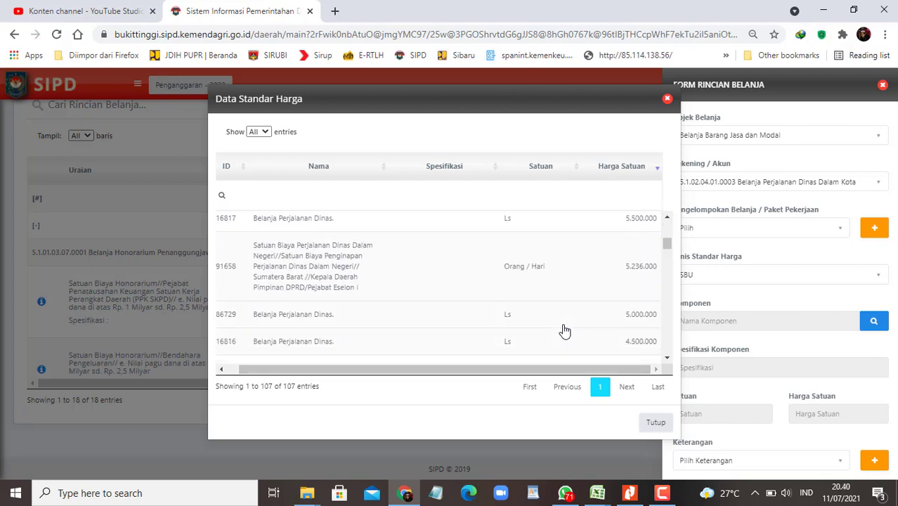
scroll(588, 326, "down", 1)
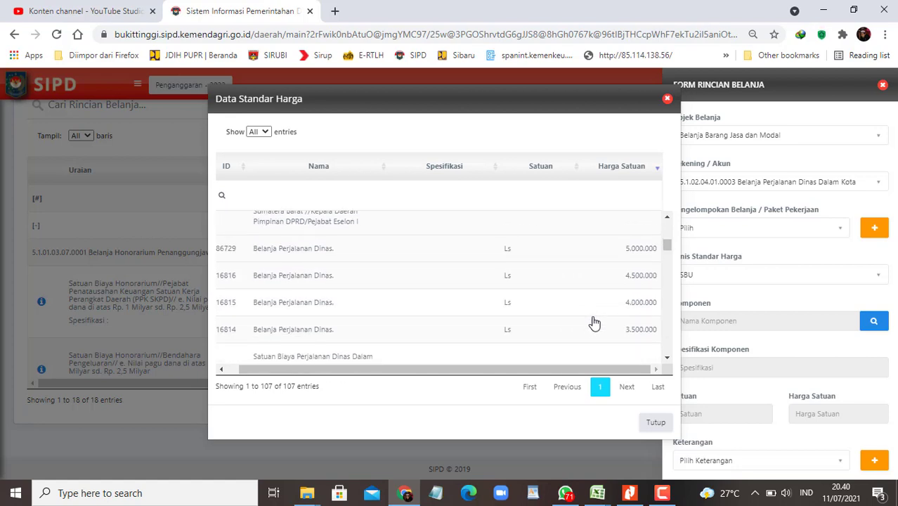
left_click(635, 256)
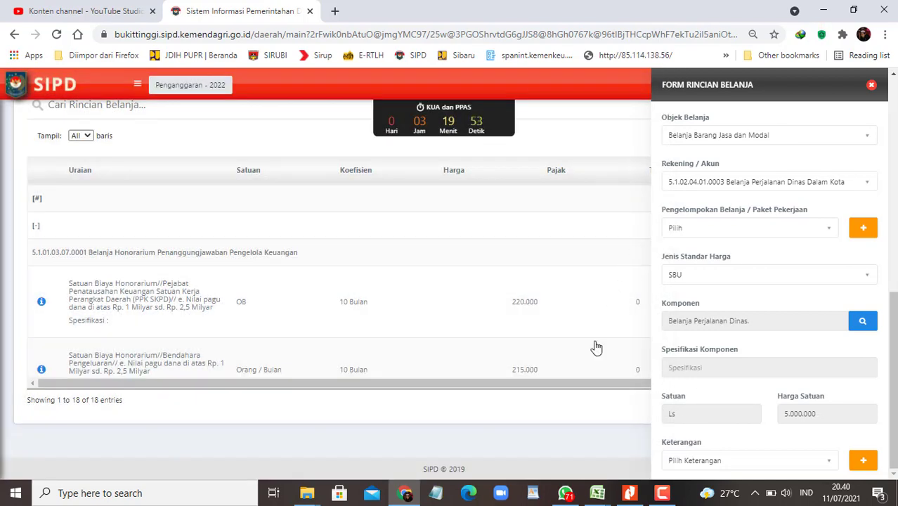
Step: Snap the browser beside the workbook and fill row F85:S85 yellow
key("super+Right")
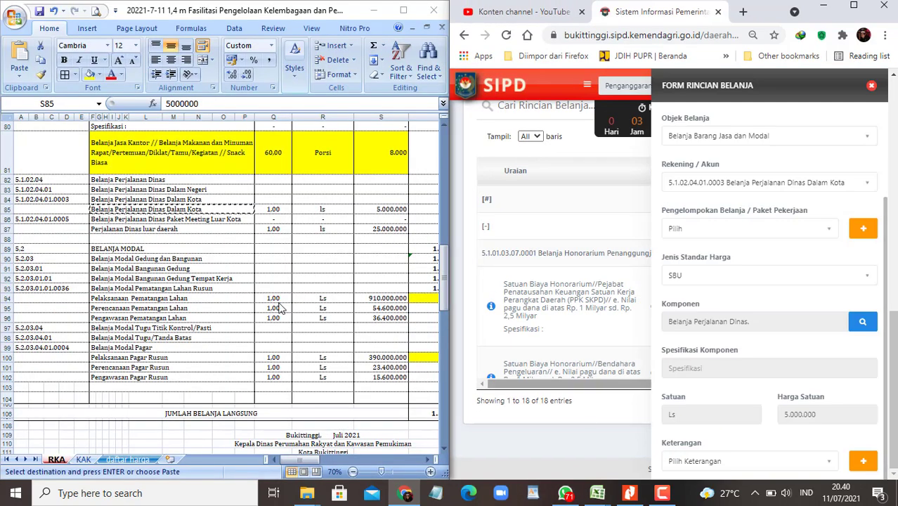
left_click(170, 212, "shift")
left_click(90, 75)
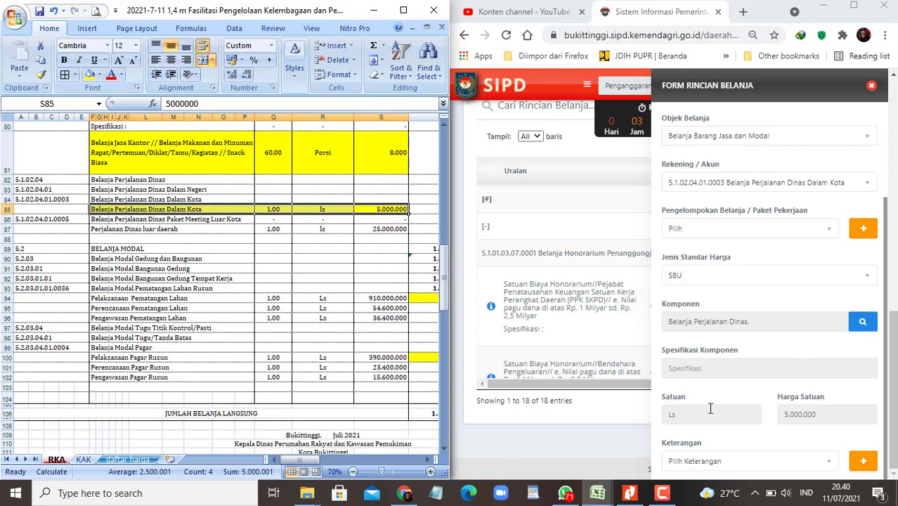
scroll(709, 408, "down", 3)
Step: Save the travel expense detail as 1 Ls, then select the Perjalanan Dinas luar daerah item
left_click(695, 349)
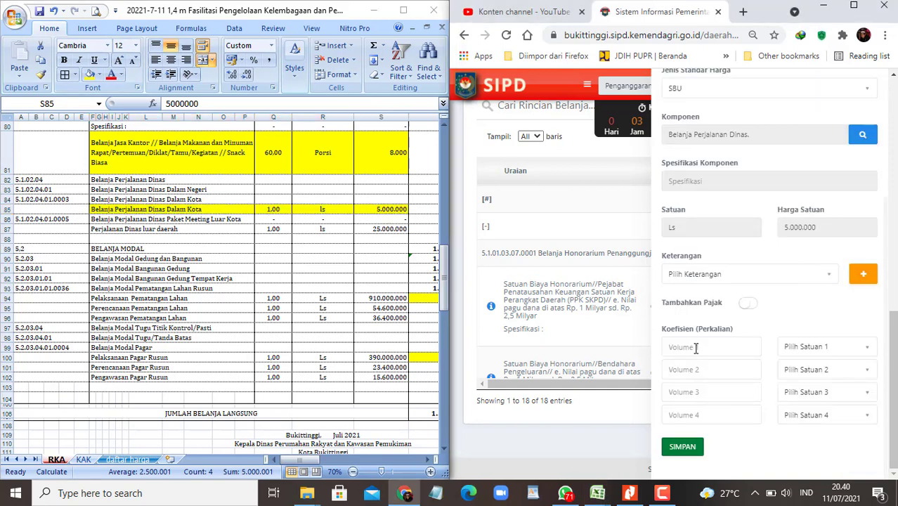
type("1")
left_click(842, 351)
type("ls")
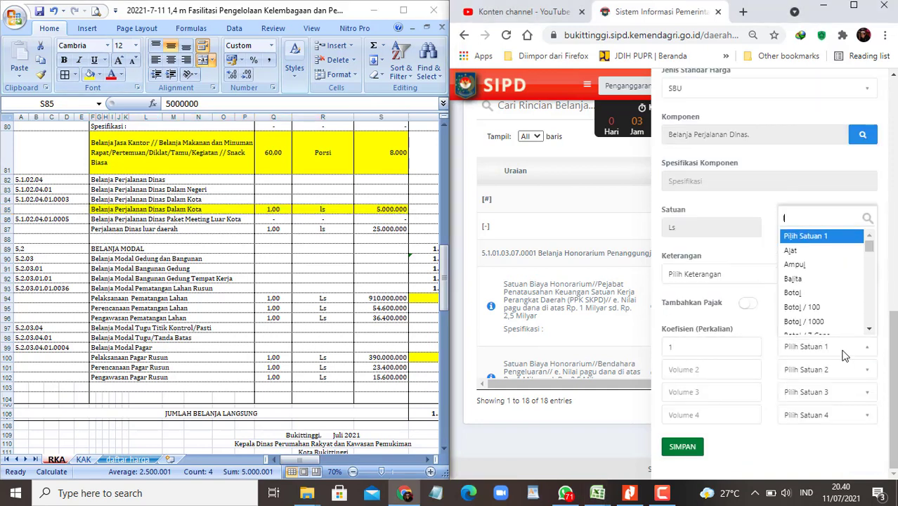
key("Down")
key("Return")
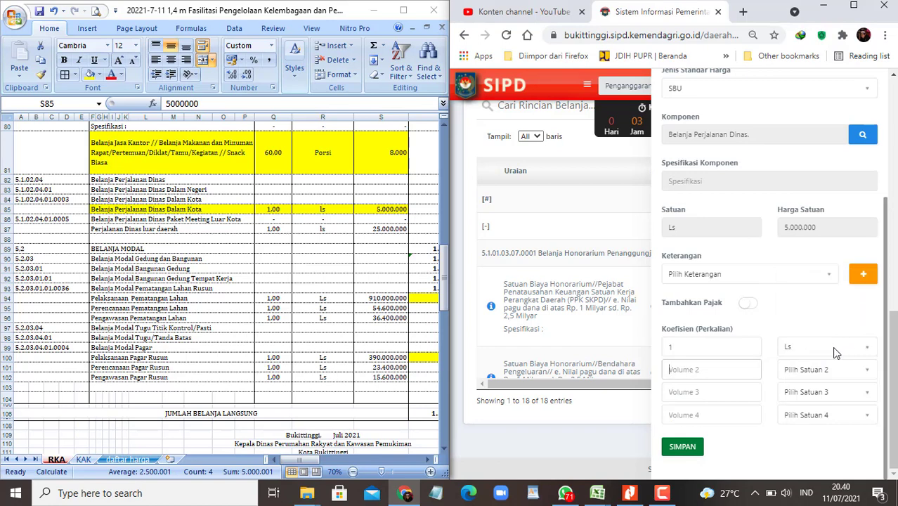
key("Tab")
left_click(678, 449)
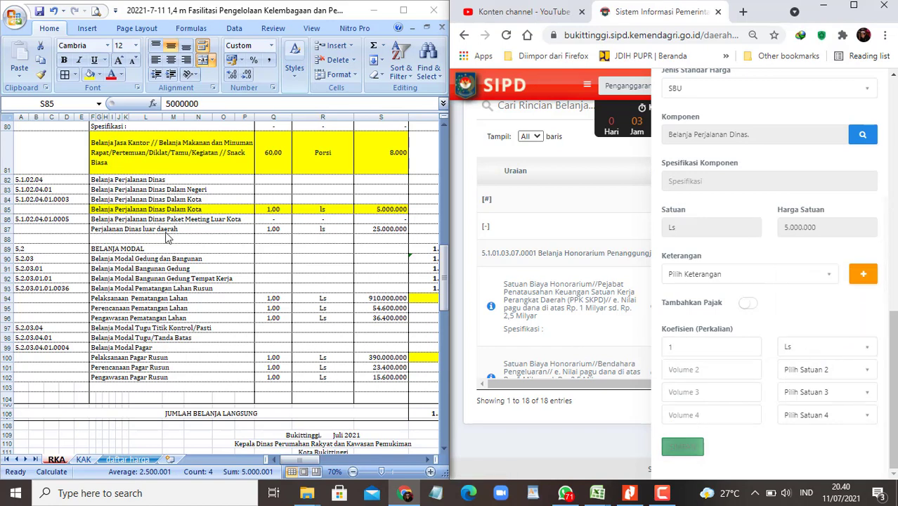
left_click(167, 232)
left_click(166, 231)
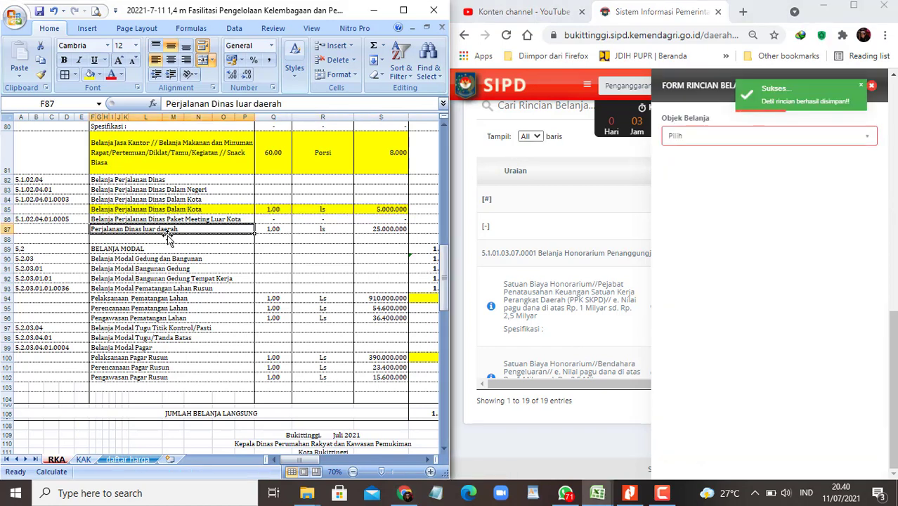
Step: Set Belanja Barang Jasa dan Modal and account 5.1.02.04.01.0005 Paket Meeting Luar Kota
left_click(182, 219)
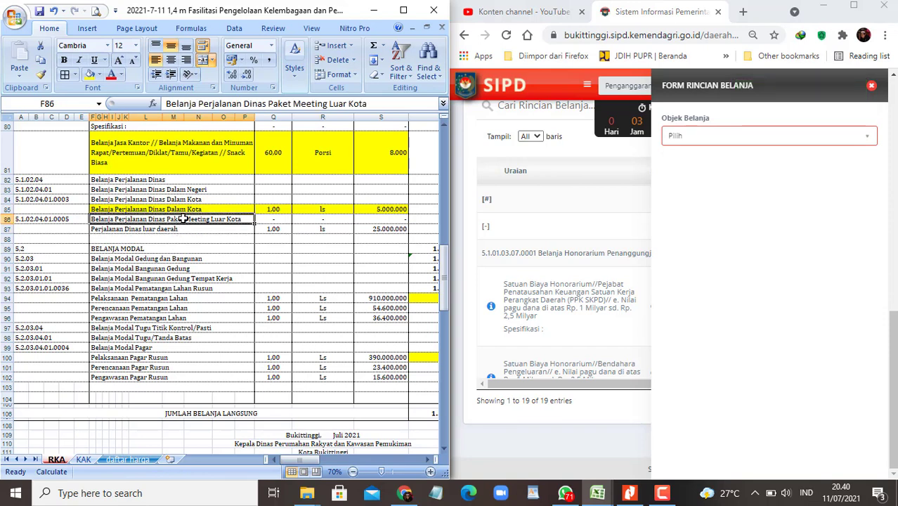
left_click(68, 219)
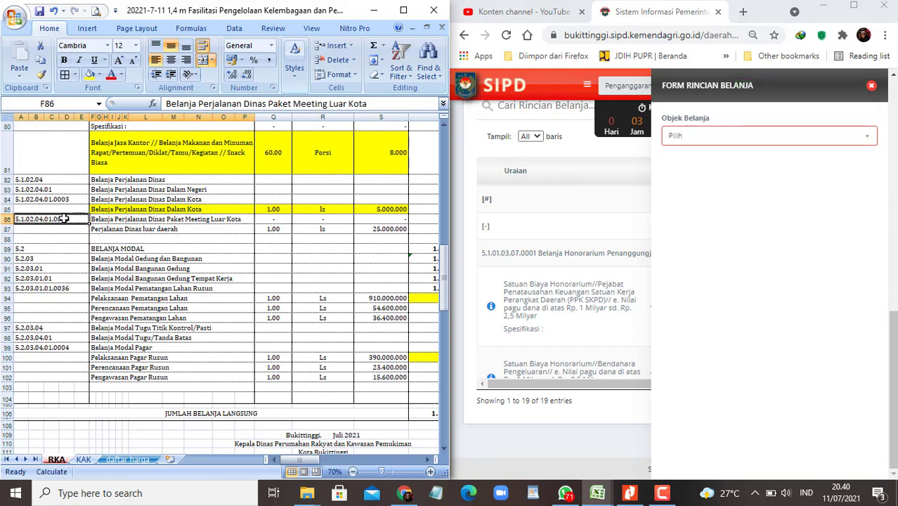
key("ctrl+c")
left_click(715, 138)
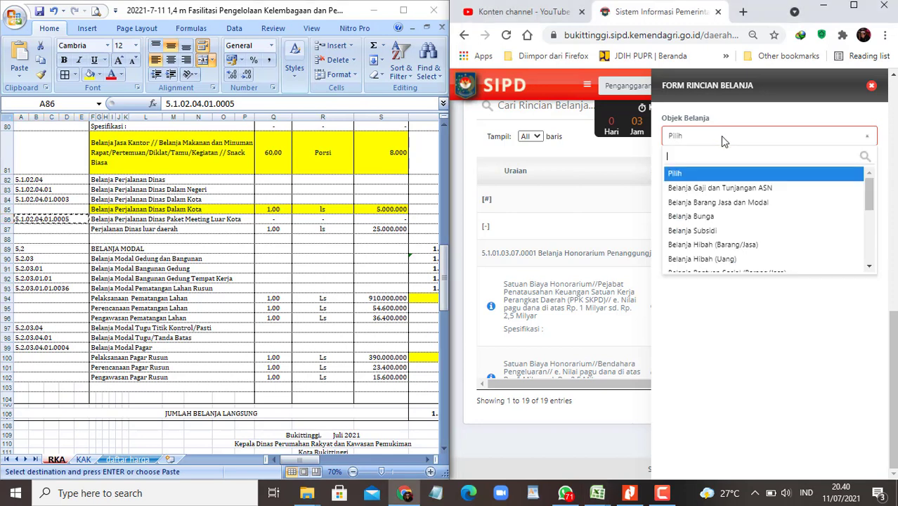
left_click(709, 204)
left_click(777, 189)
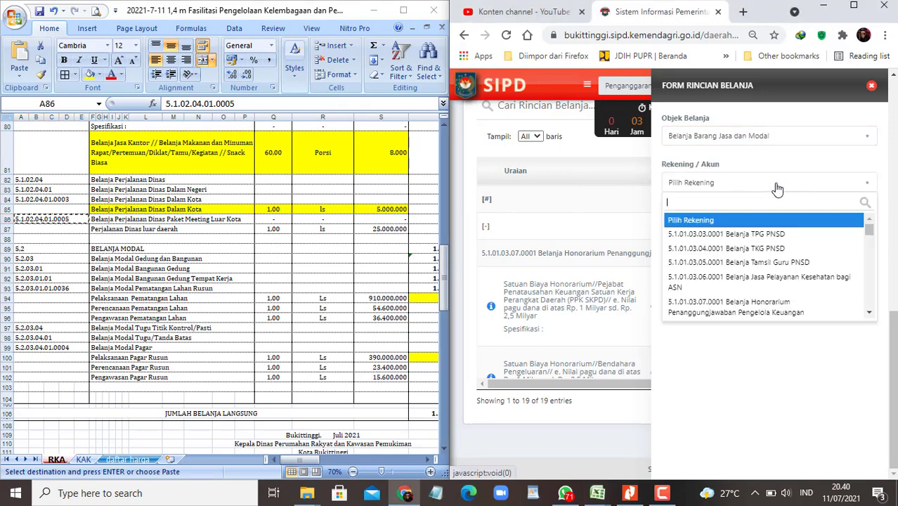
key("ctrl+v")
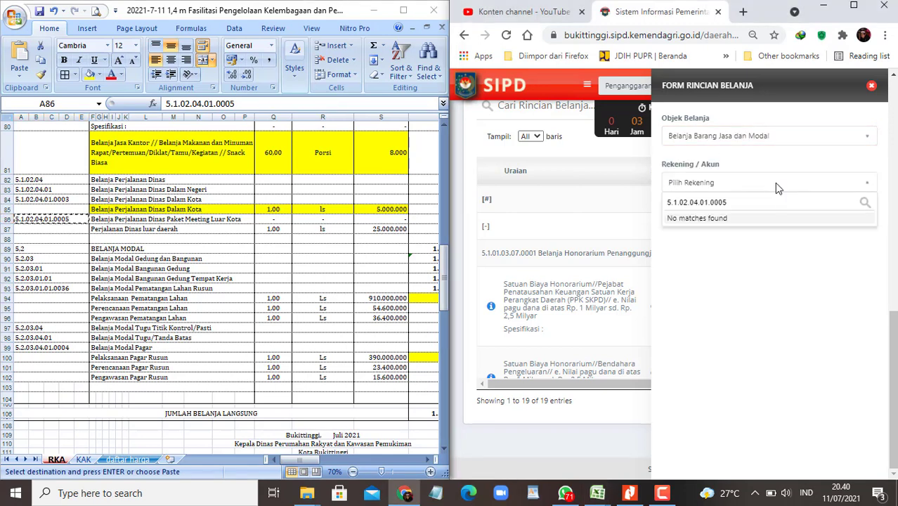
key("BackSpace")
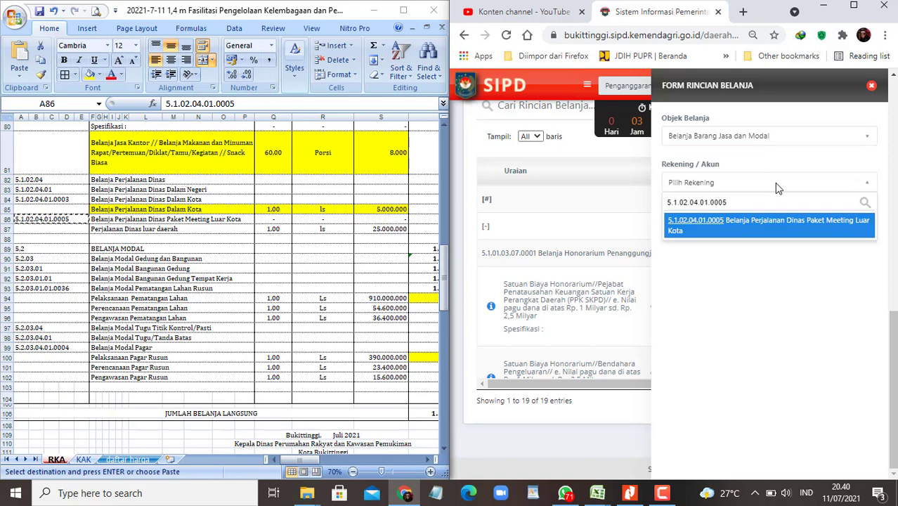
left_click(771, 227)
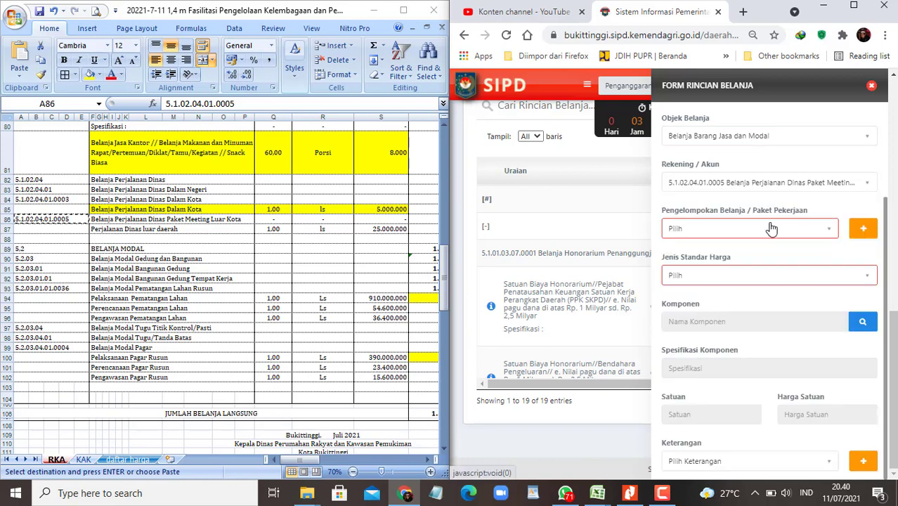
Step: Set the price standard to SBU and bring up its 1,015-entry price list
left_click(842, 285)
left_click(692, 342)
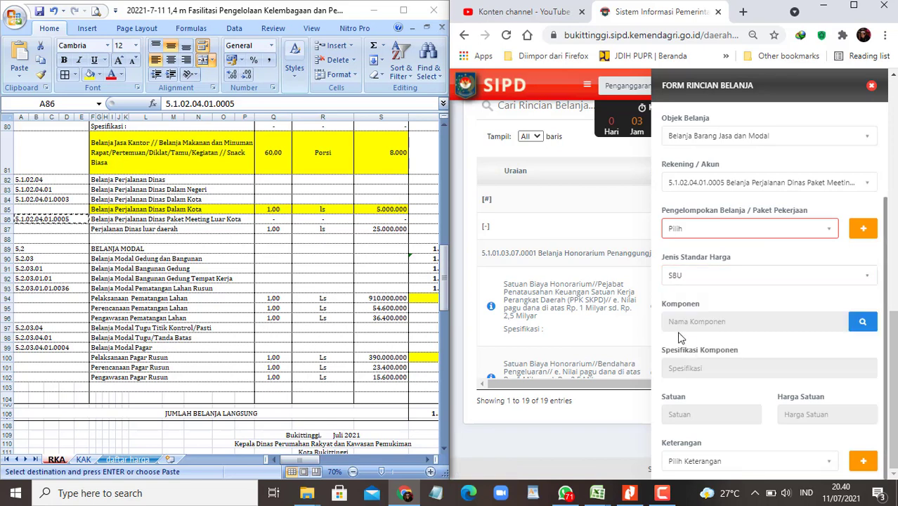
left_click(863, 321)
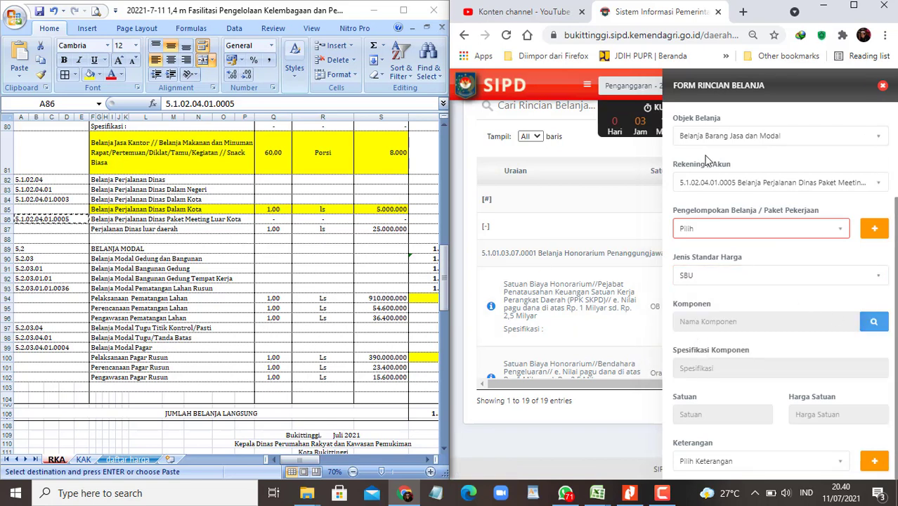
Step: Search the price list for the Perjalanan Dinas luar daerah item name from F87
left_click(133, 229)
key("ctrl+c")
left_click(590, 201)
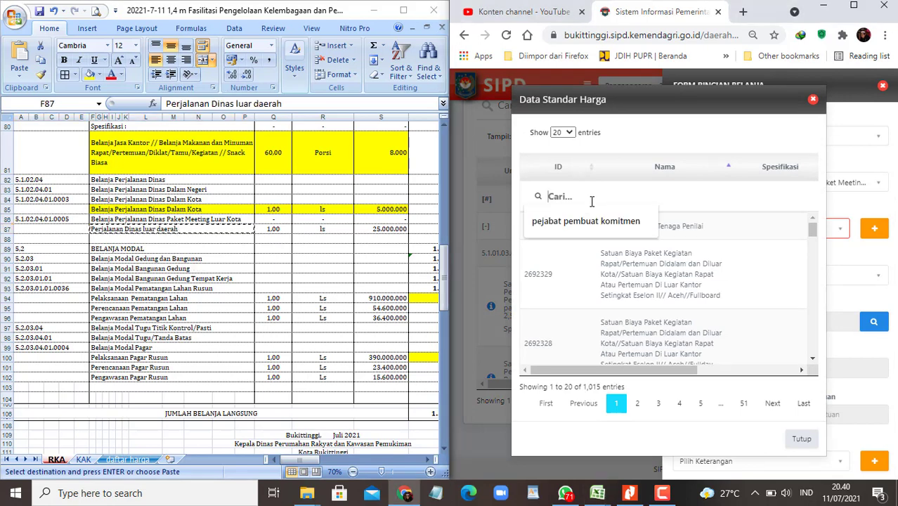
key("ctrl+v")
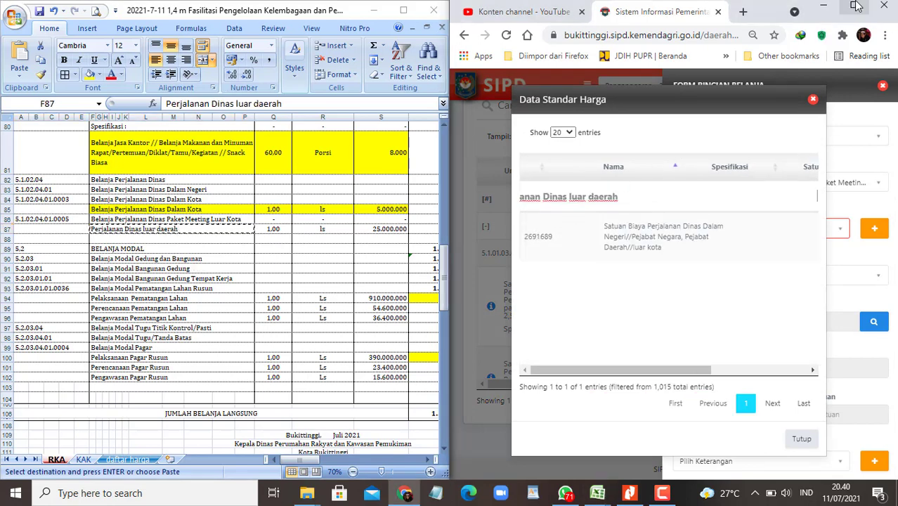
left_click(174, 228)
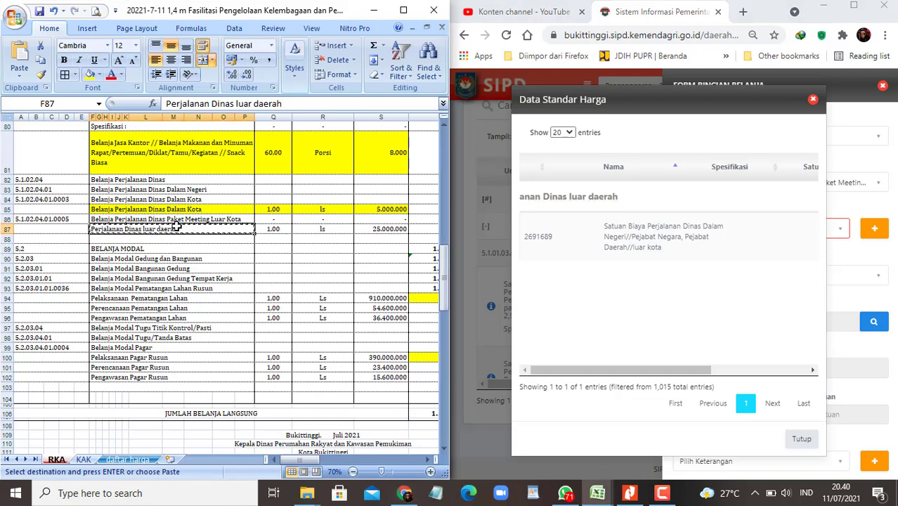
left_click_drag(7, 234, 7, 247)
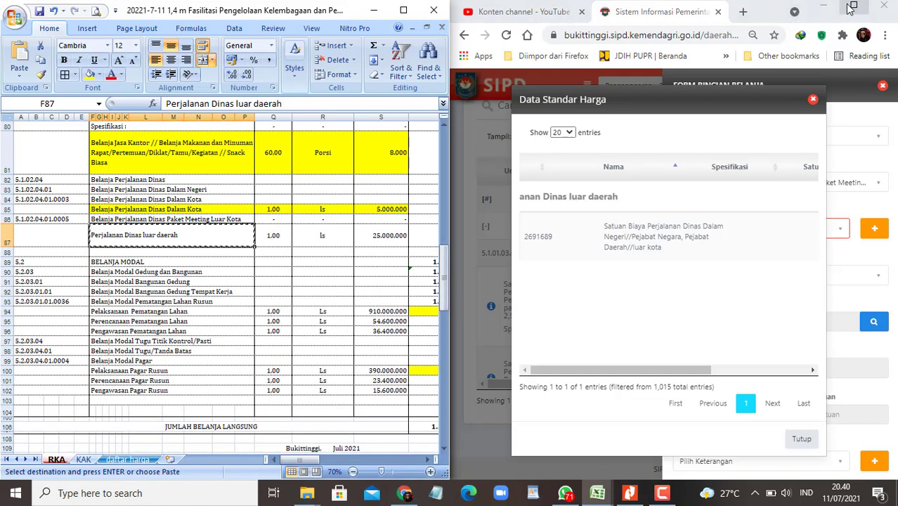
Step: Maximize the browser, show all entries and broaden the search to Perjalanan Dinas
left_click(851, 7)
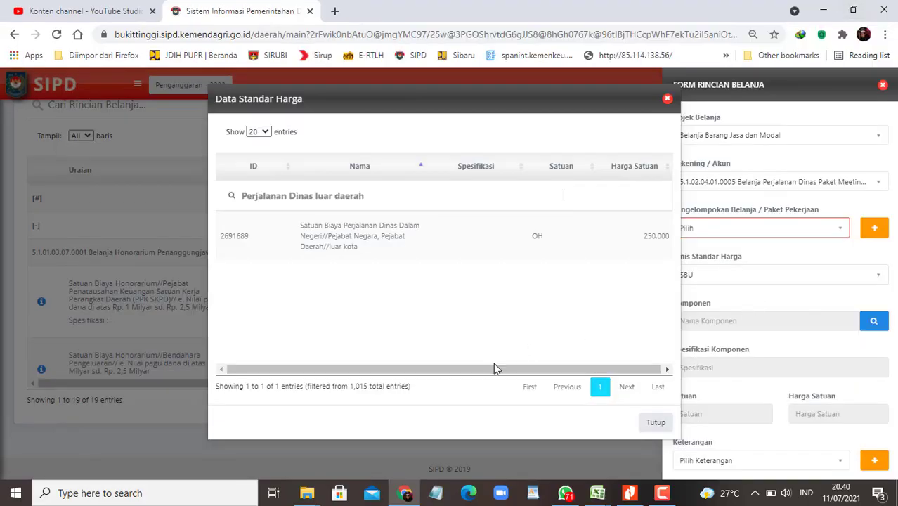
left_click_drag(494, 365, 581, 357)
left_click(259, 131)
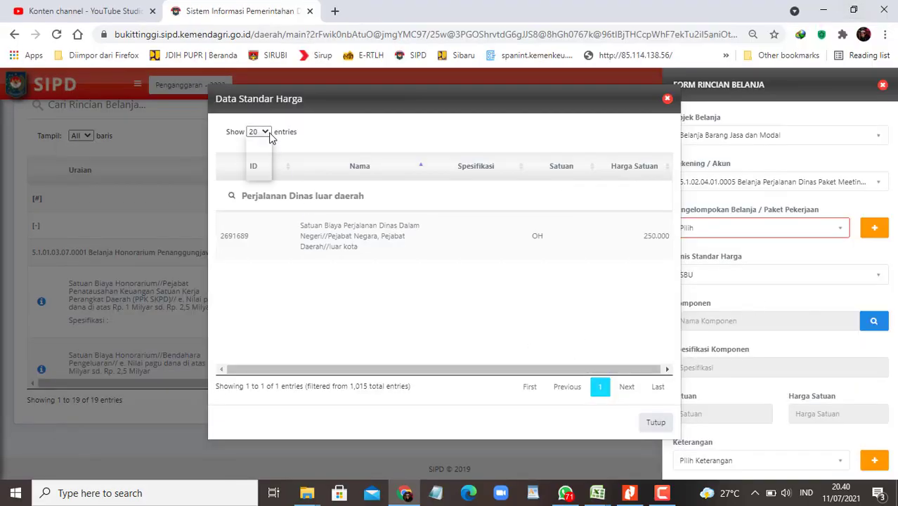
left_click(260, 177)
left_click(382, 194)
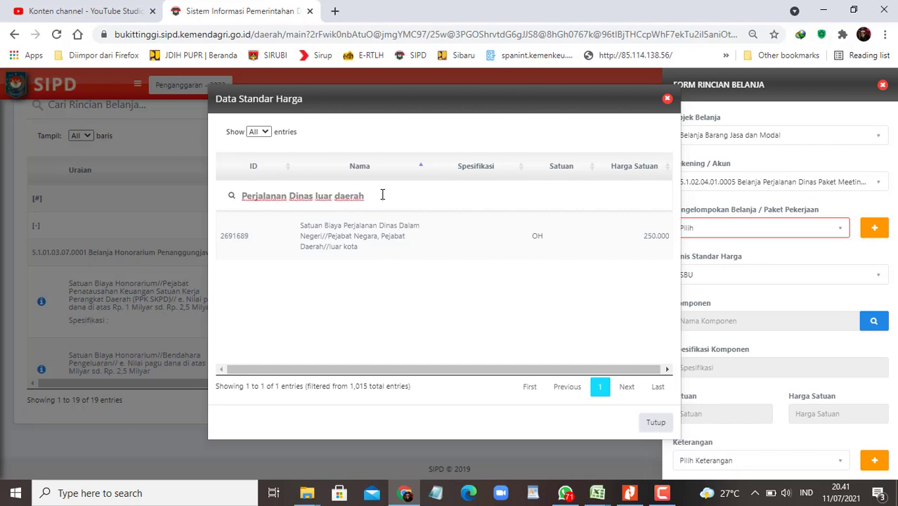
key("BackSpace")
key("BackSpace")
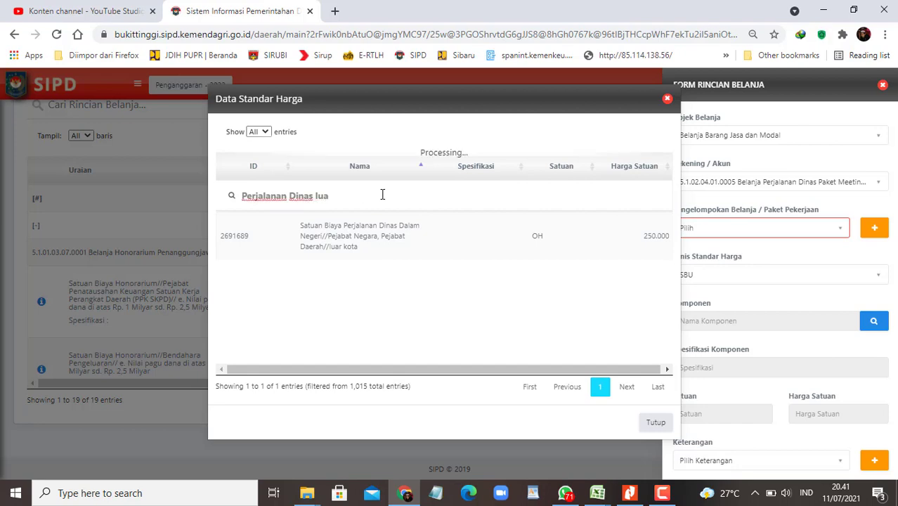
key("BackSpace")
key("BackSpace")
key("BackSpace")
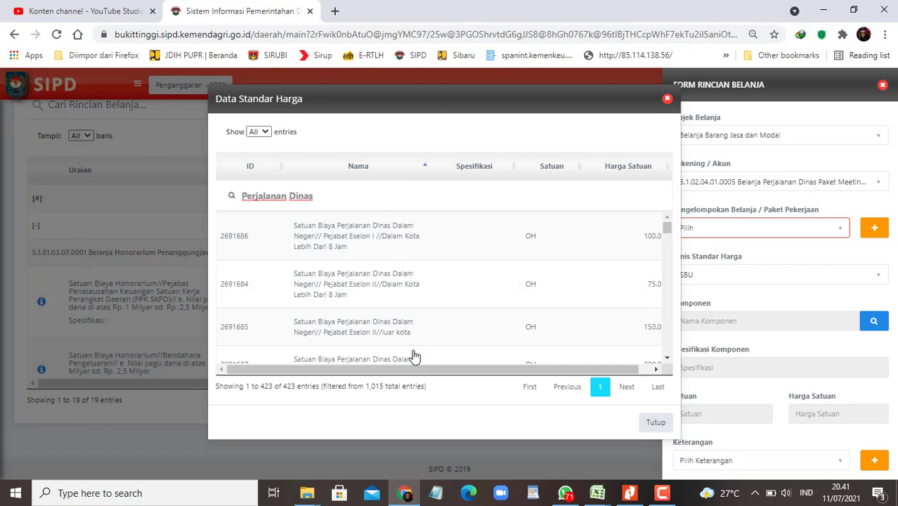
left_click_drag(402, 370, 518, 373)
left_click_drag(424, 373, 402, 370)
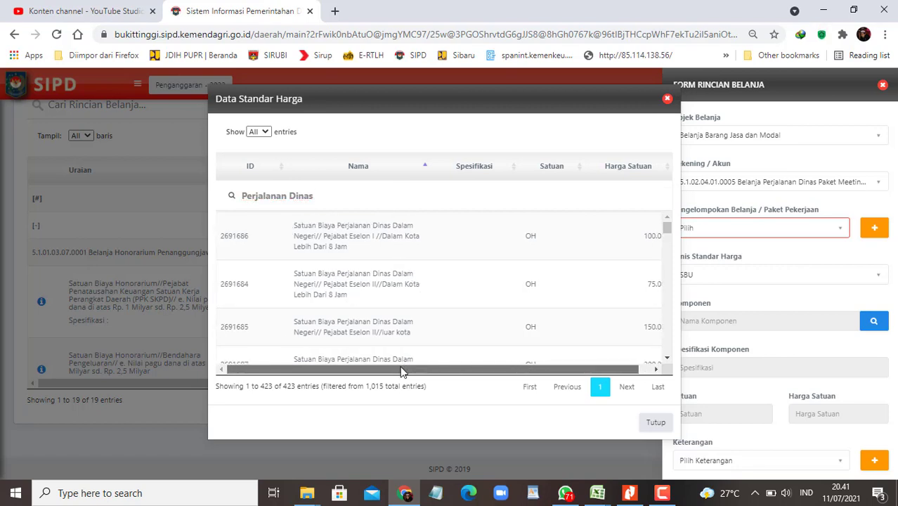
scroll(419, 315, "down", 1)
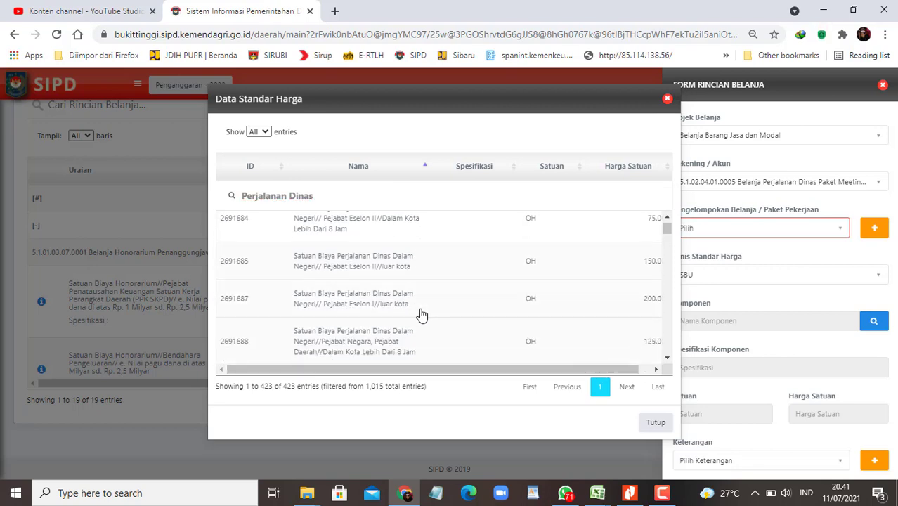
left_click_drag(521, 371, 604, 368)
Step: Sort the 423 matches by unit price, highest first, then close the list without choosing
left_click(668, 167)
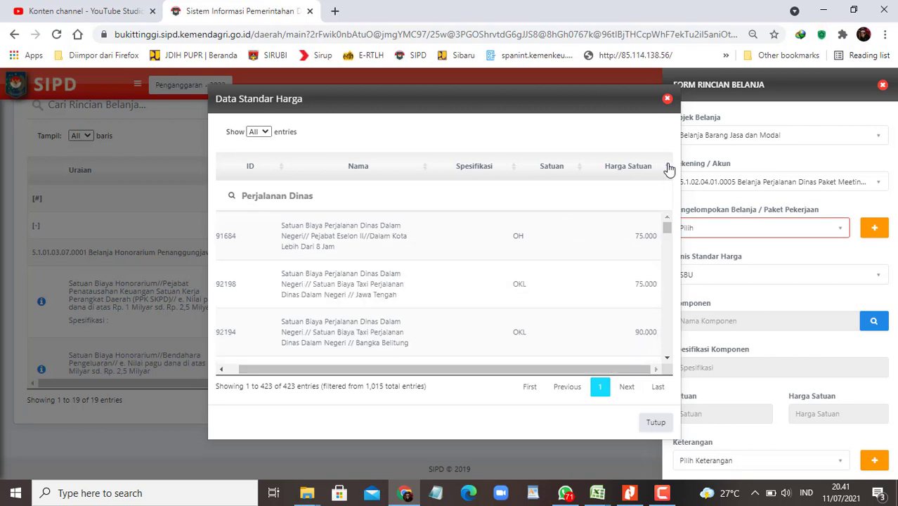
left_click(669, 167)
scroll(614, 295, "down", 2)
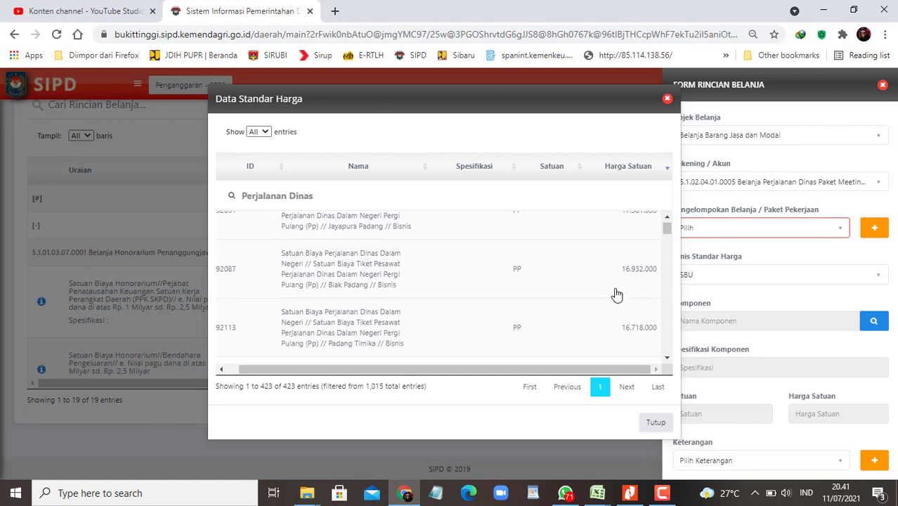
scroll(615, 308, "down", 10)
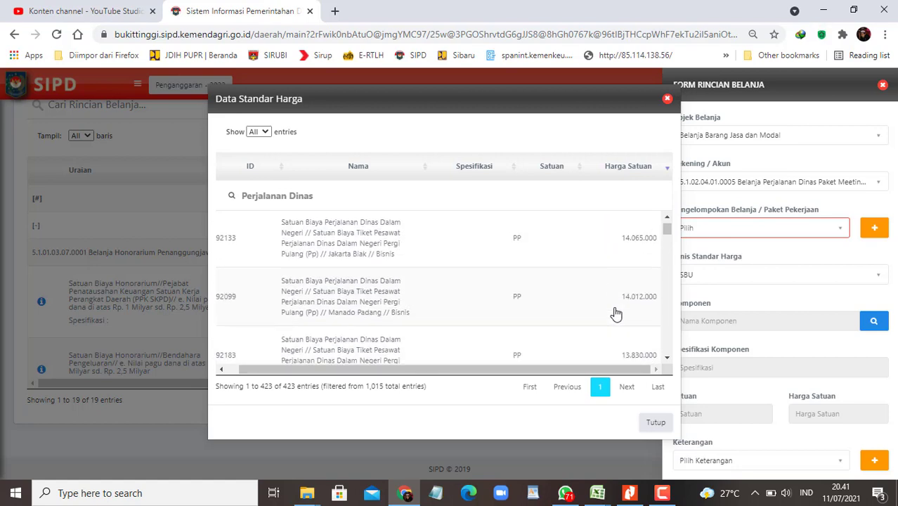
scroll(615, 314, "down", 8)
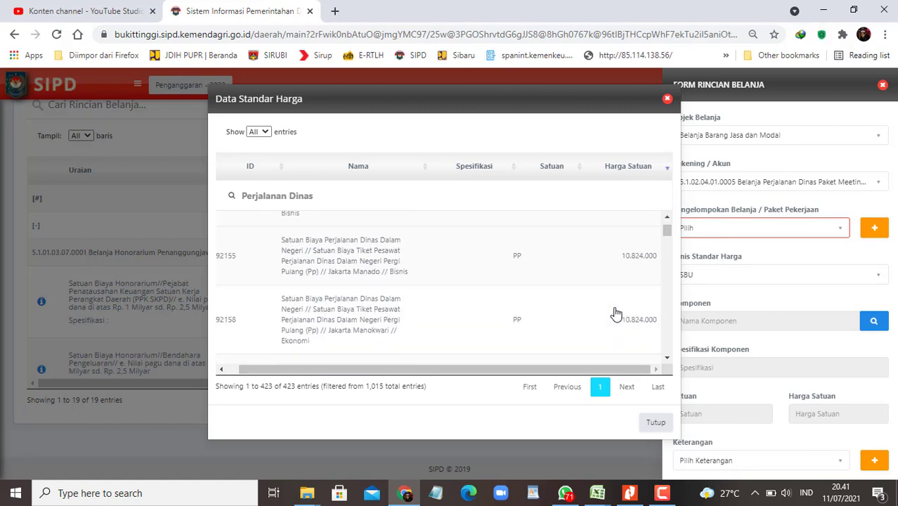
scroll(615, 314, "down", 6)
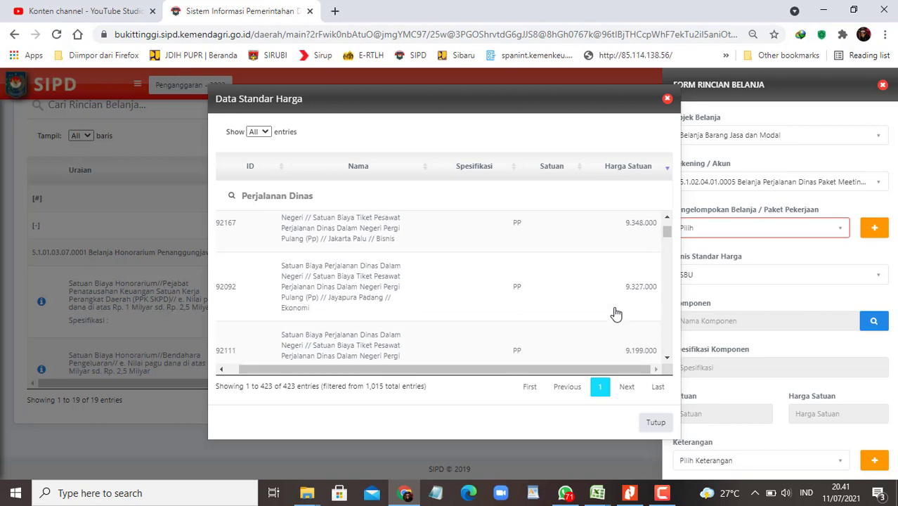
scroll(615, 313, "down", 1)
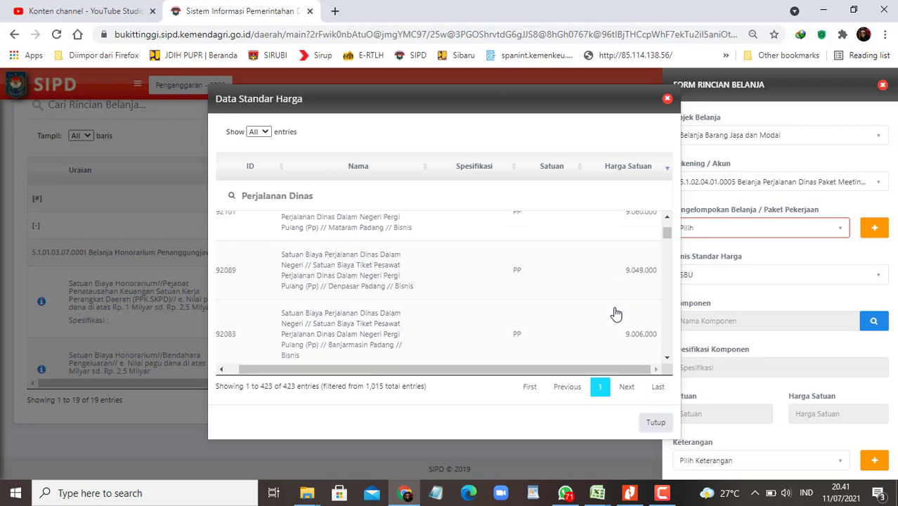
scroll(616, 313, "down", 5)
left_click(667, 98)
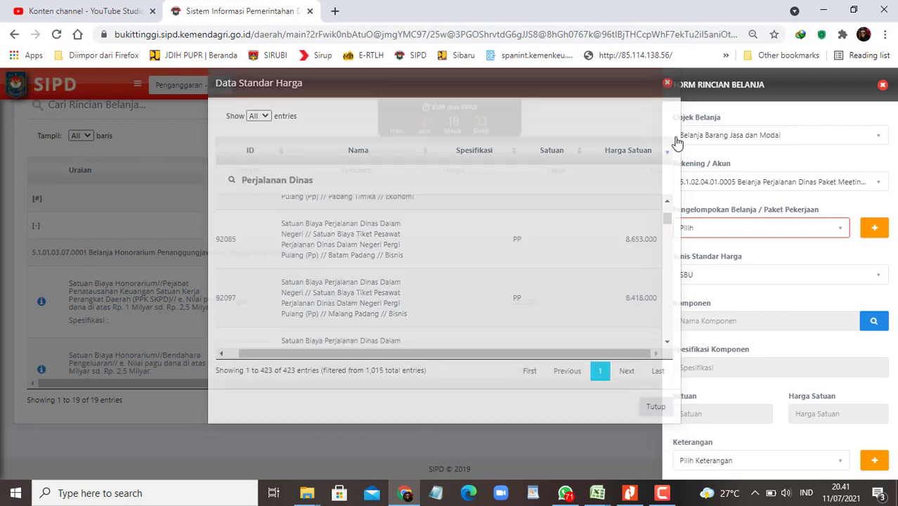
Step: Browse the SSH price list with all entries shown, sorted by unit price, then close it
left_click(728, 277)
left_click(691, 325)
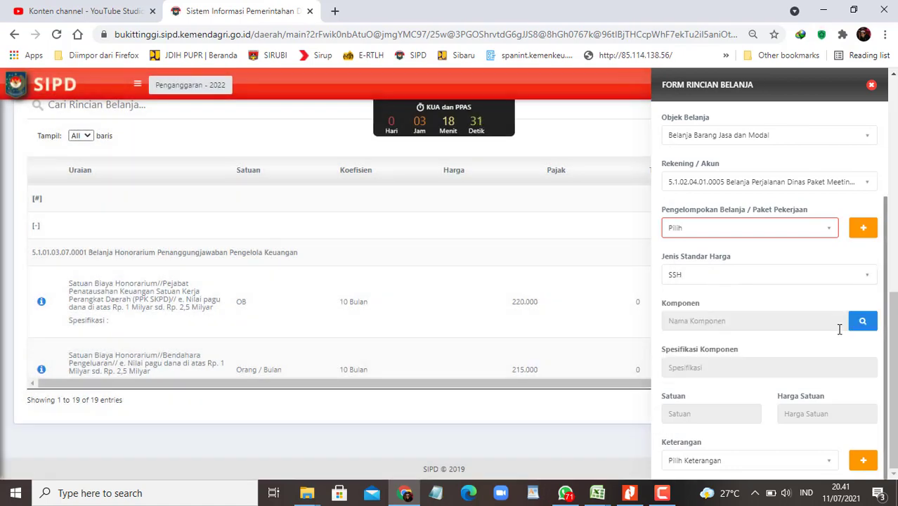
left_click(862, 325)
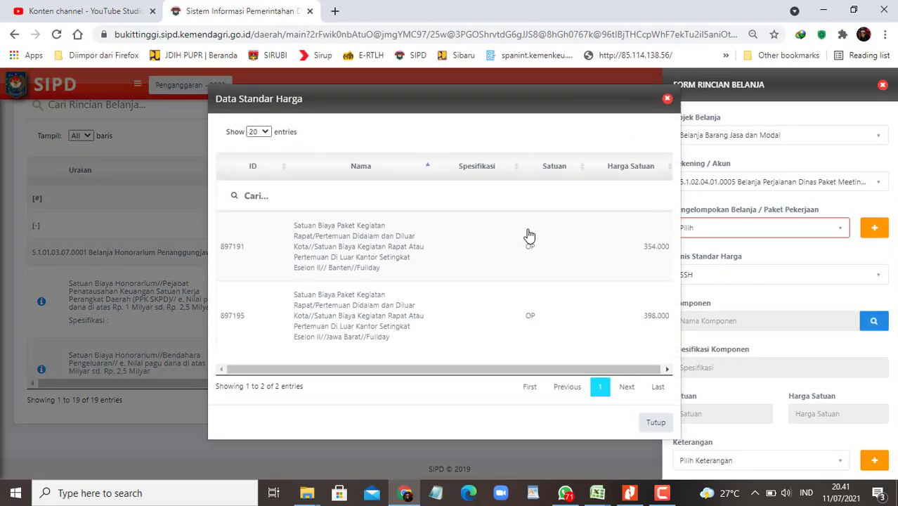
left_click(259, 132)
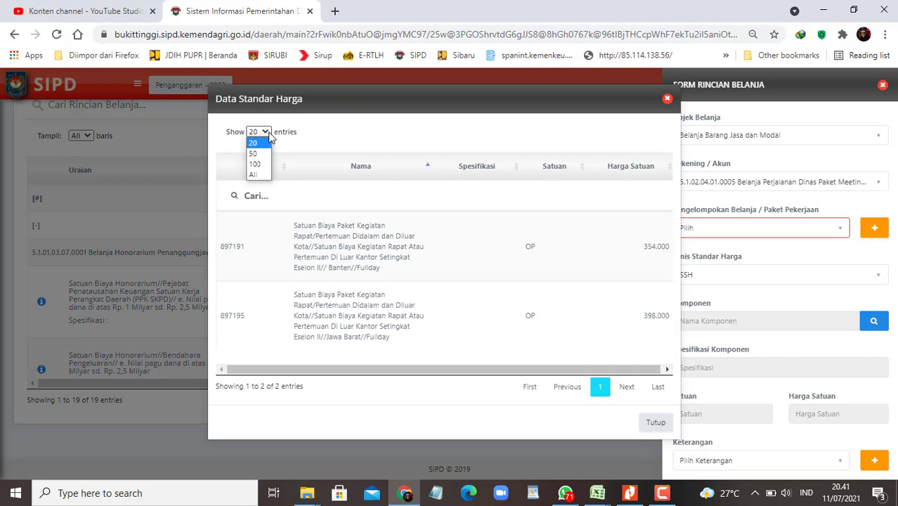
left_click(253, 175)
left_click_drag(532, 378, 644, 353)
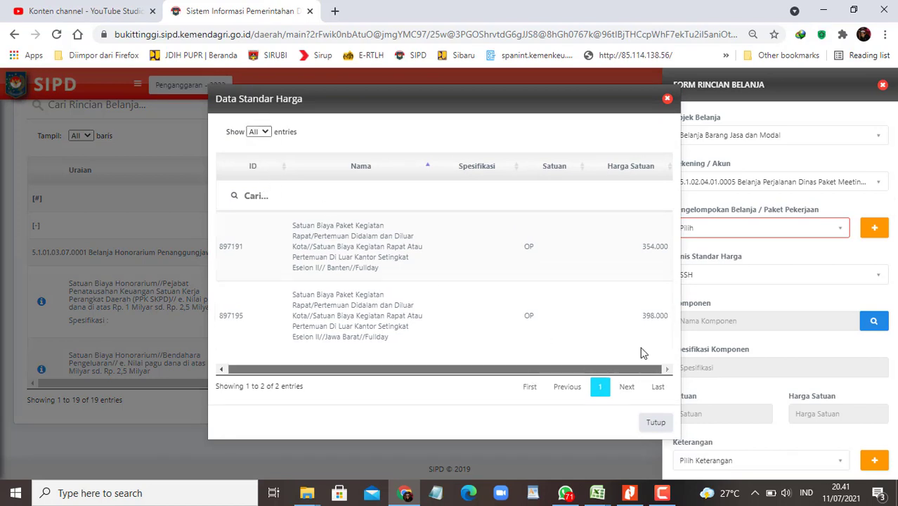
left_click(668, 169)
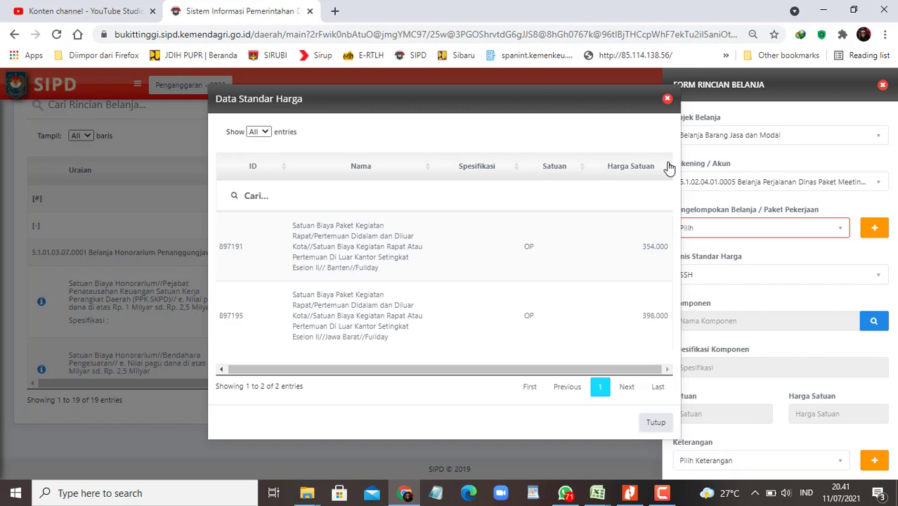
left_click(666, 98)
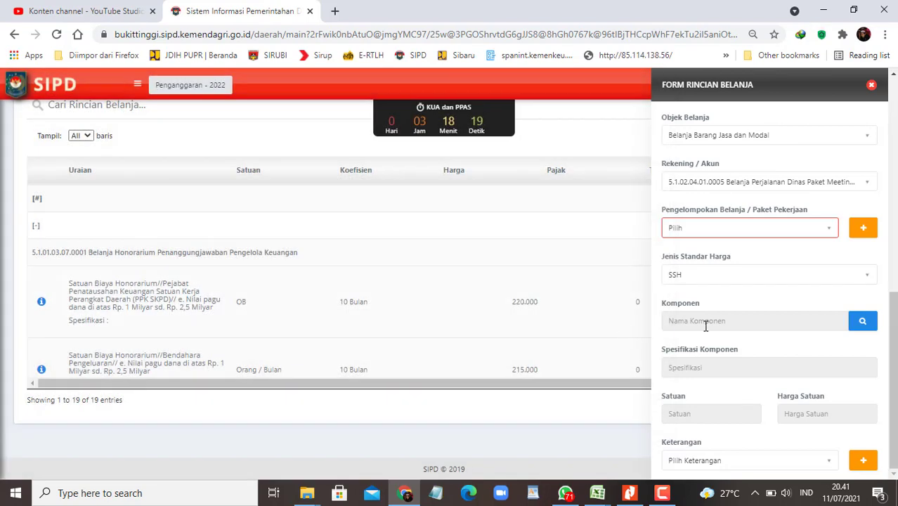
Step: Switch the standard price type from SSH to SBU
scroll(758, 328, "down", 3)
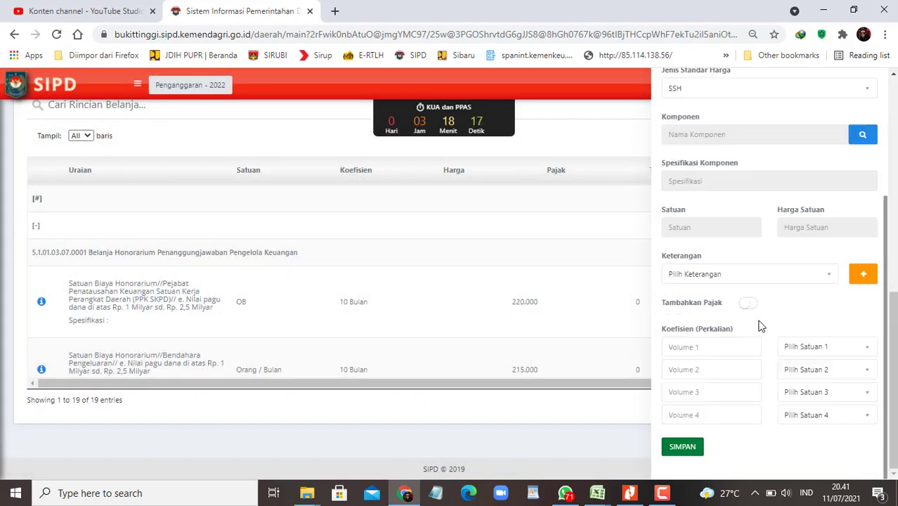
scroll(762, 313, "up", 3)
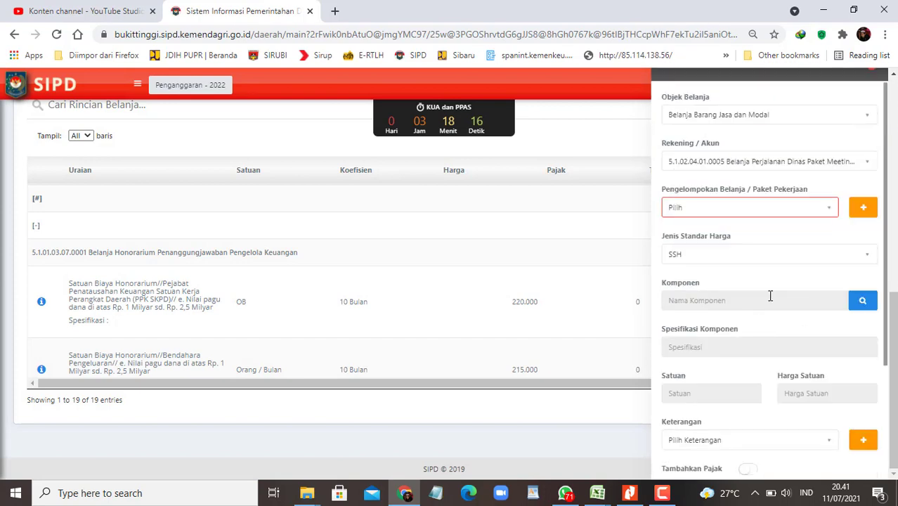
left_click(837, 255)
left_click(707, 322)
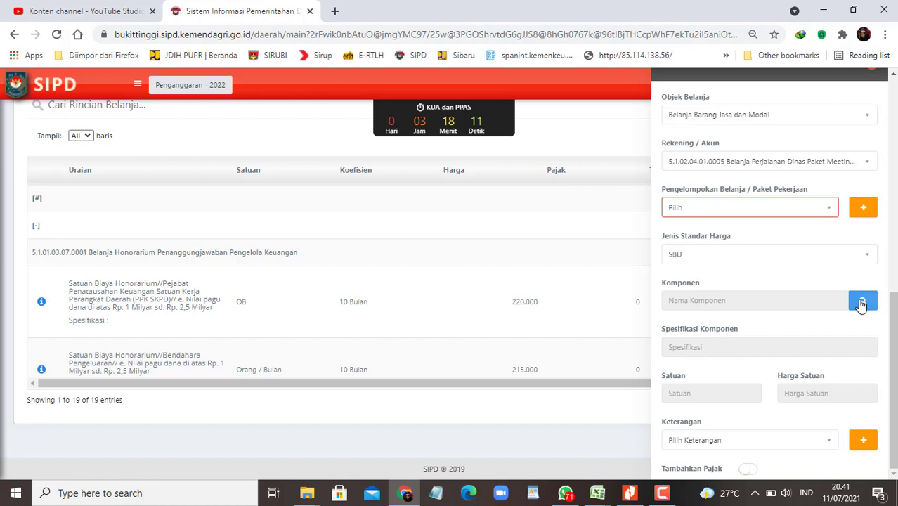
Step: Copy account code 5.1.02.04.01.0005 from the budget workbook
left_click(868, 162)
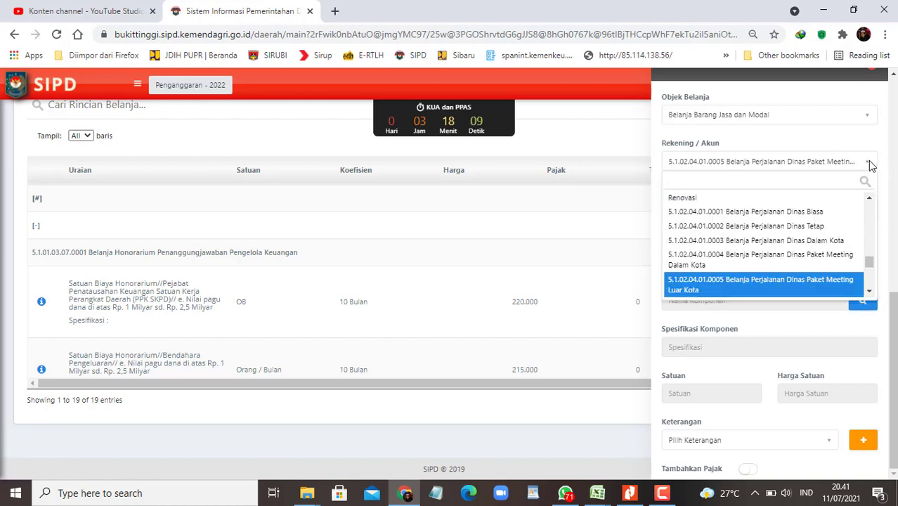
scroll(822, 252, "up", 1)
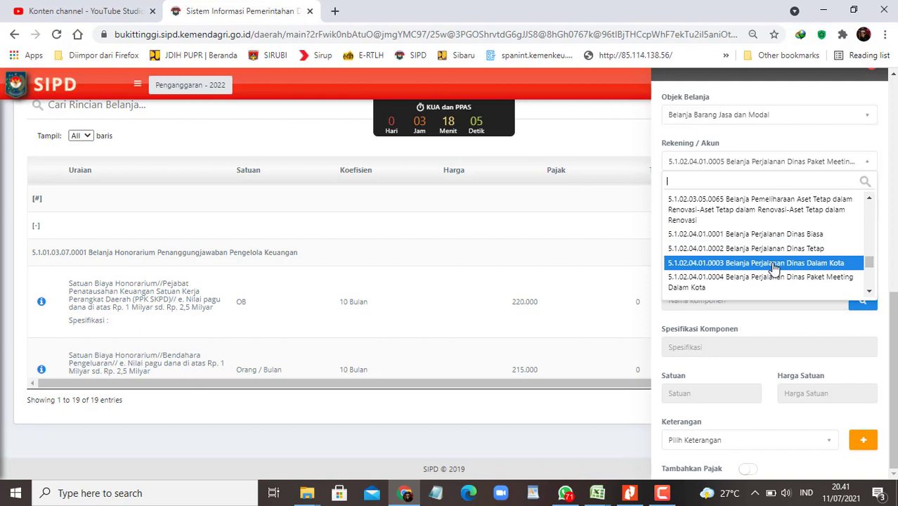
scroll(772, 269, "down", 5)
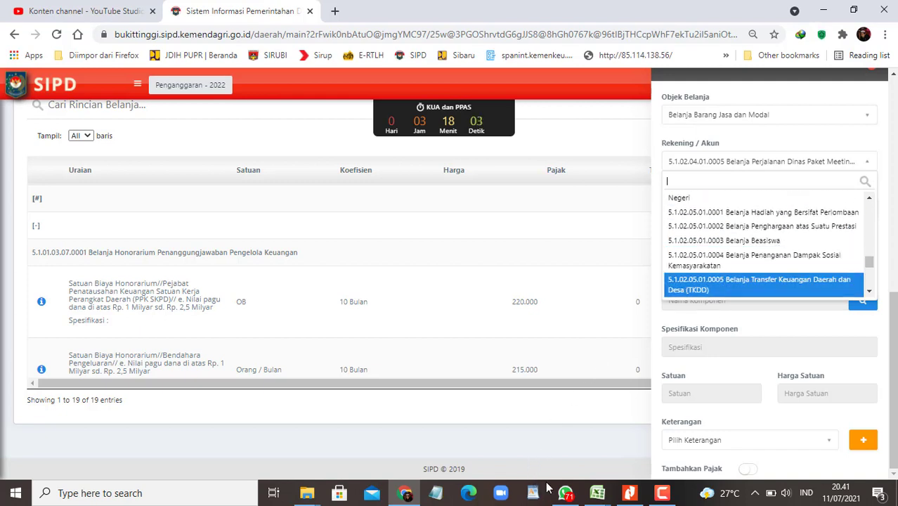
left_click(597, 493)
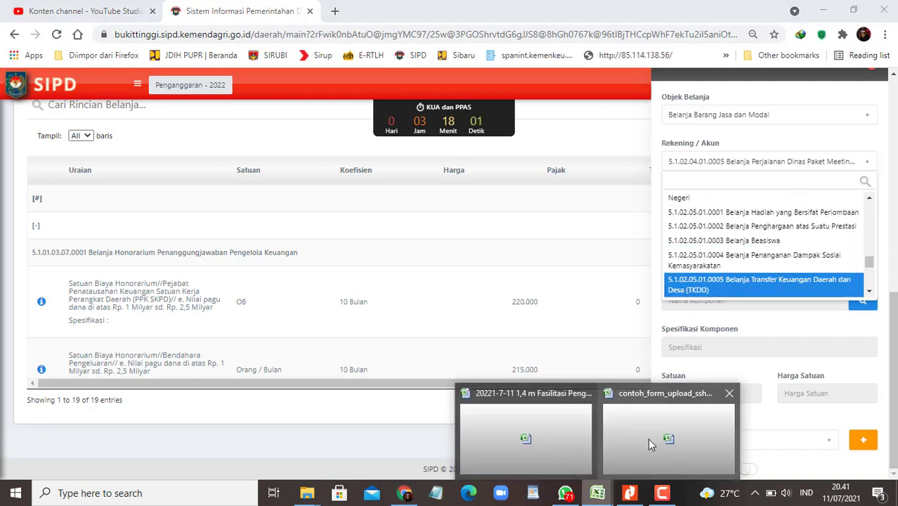
left_click(525, 436)
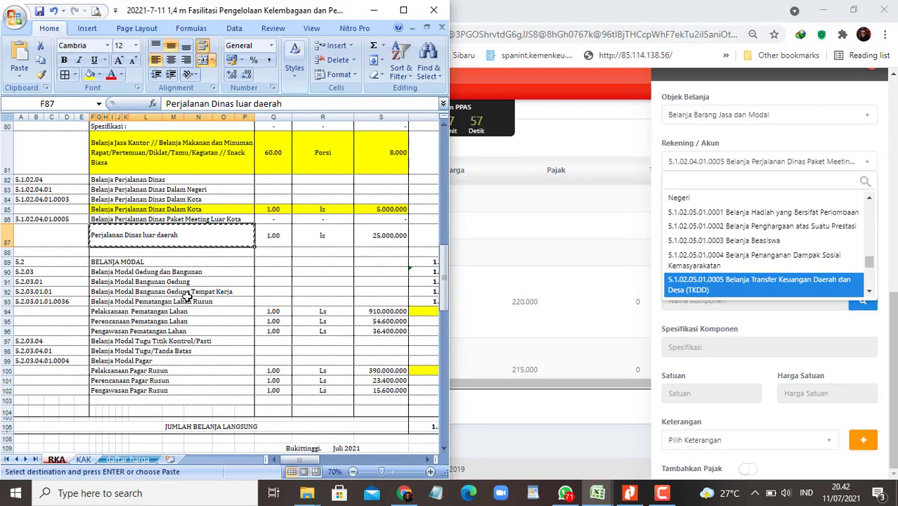
left_click(53, 218)
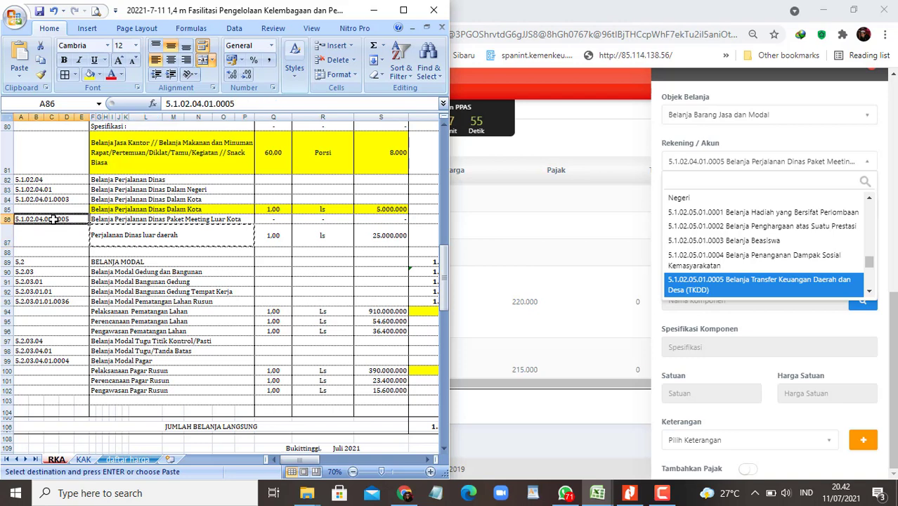
key("ctrl+c")
Step: Set the account to 5.1.02.04.01.0005 and bring up the SBU component price list
left_click(723, 160)
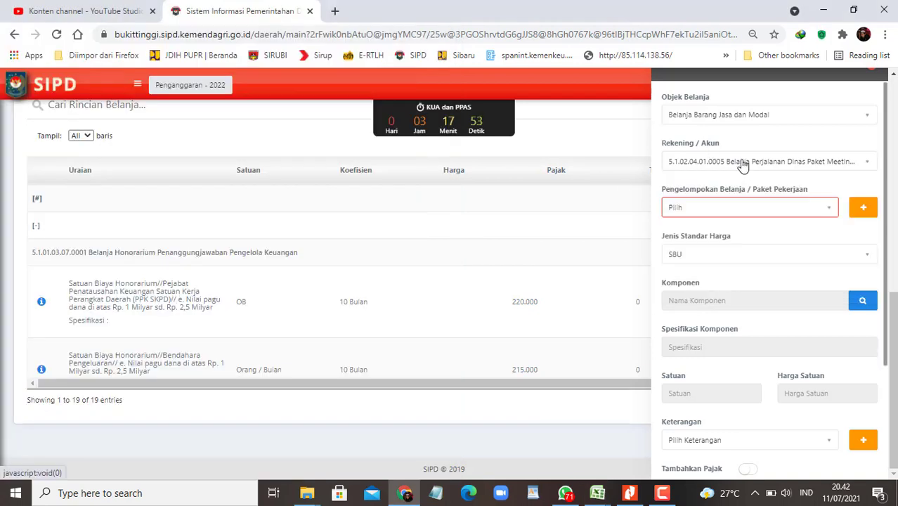
left_click(744, 163)
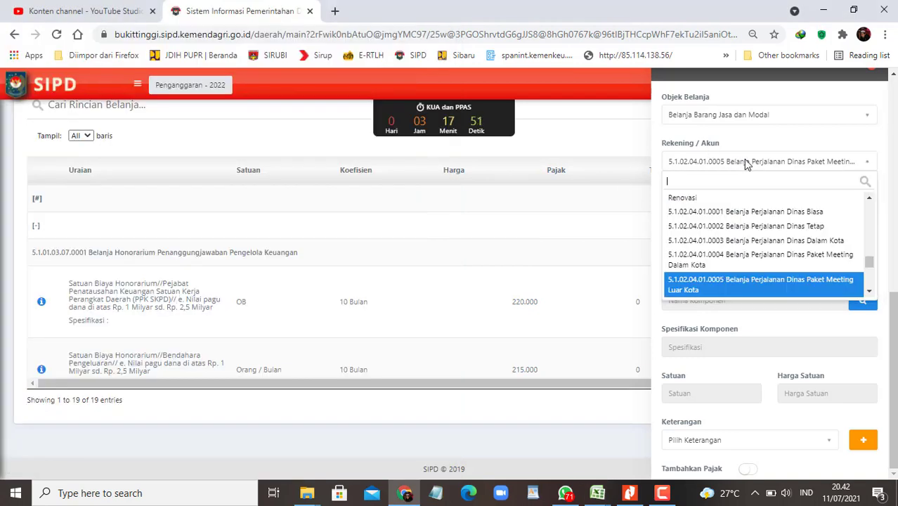
key("ctrl+v")
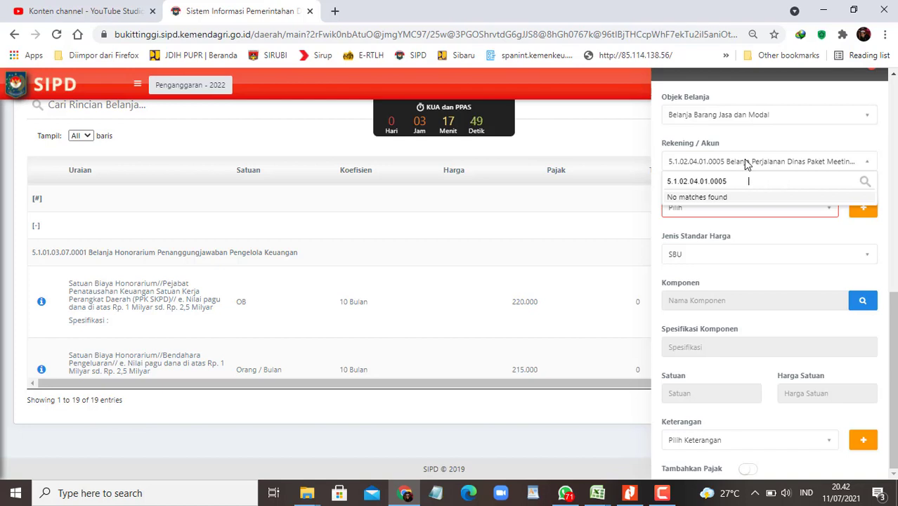
key("BackSpace")
key("Return")
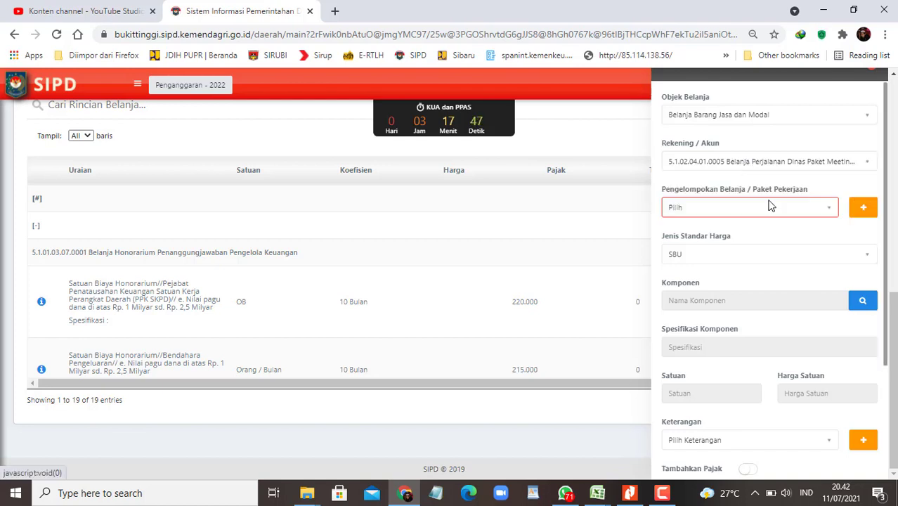
left_click(863, 300)
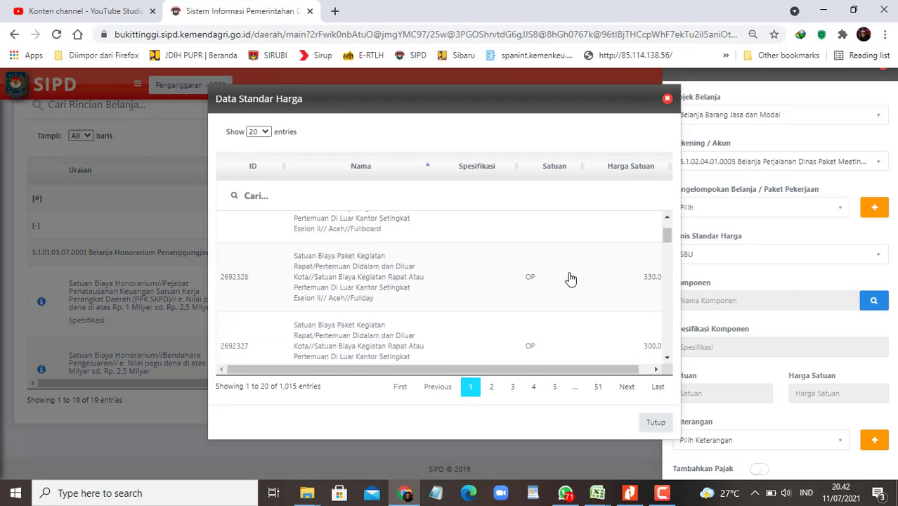
Step: Show all 1,015 SBU prices sorted by unit price, highest first
scroll(566, 281, "down", 2)
scroll(564, 309, "up", 2)
left_click(265, 132)
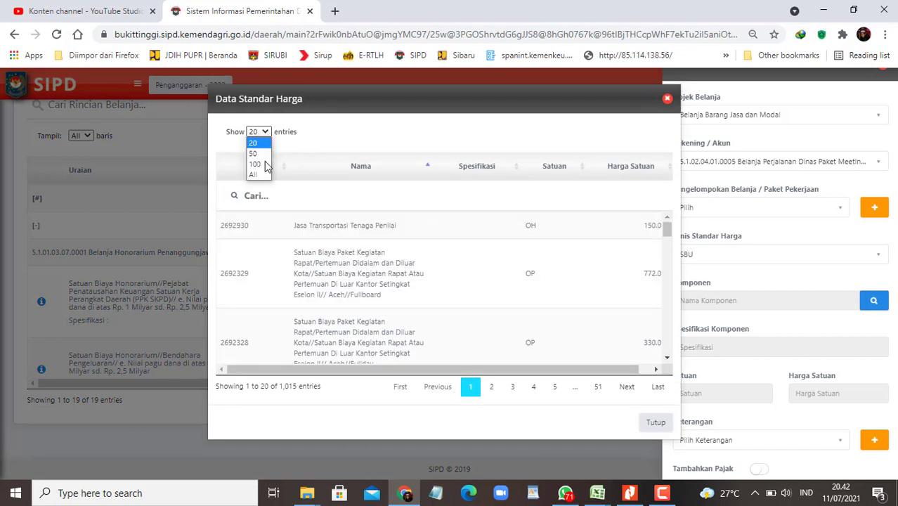
left_click(258, 173)
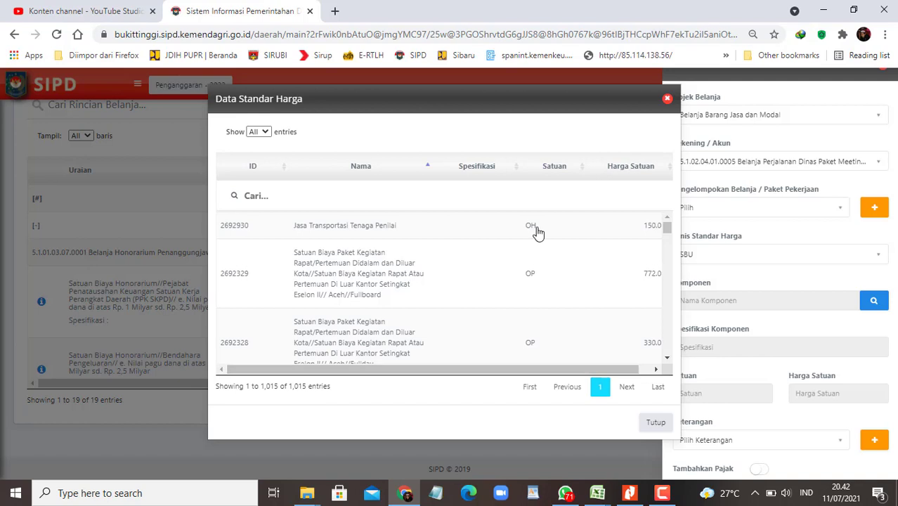
left_click_drag(517, 369, 622, 370)
left_click(671, 167)
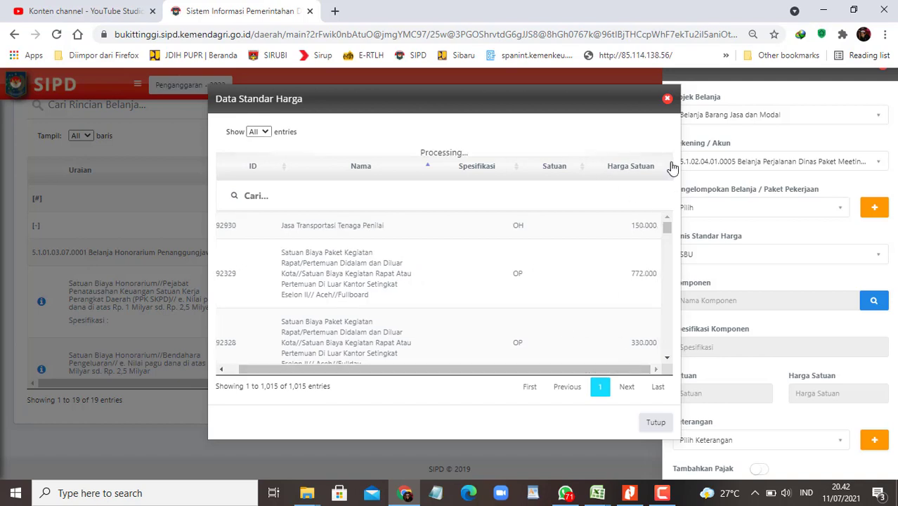
left_click(671, 167)
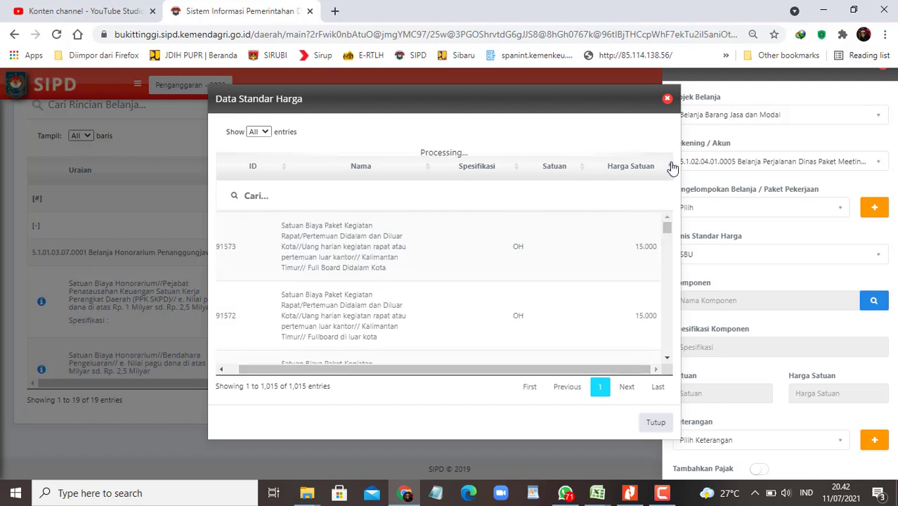
Step: Scroll through the sorted prices and close the list without picking a component
scroll(581, 303, "down", 5)
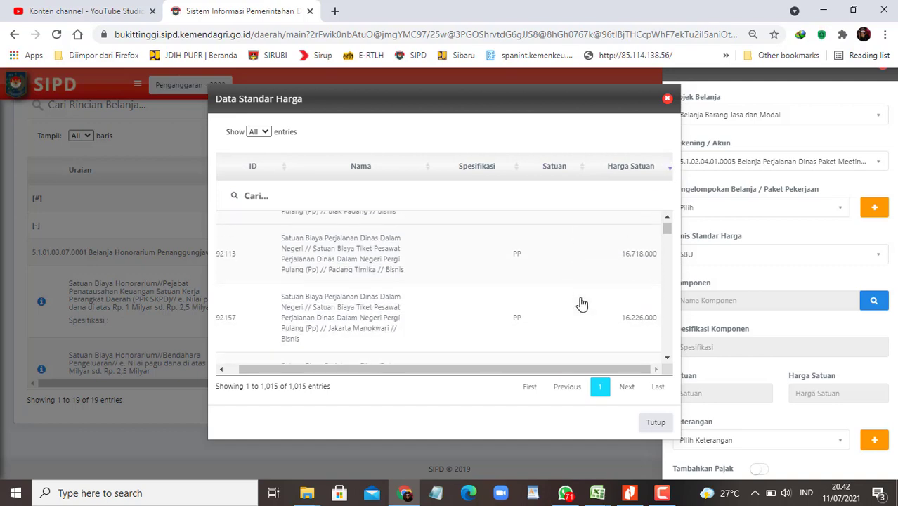
scroll(581, 303, "down", 10)
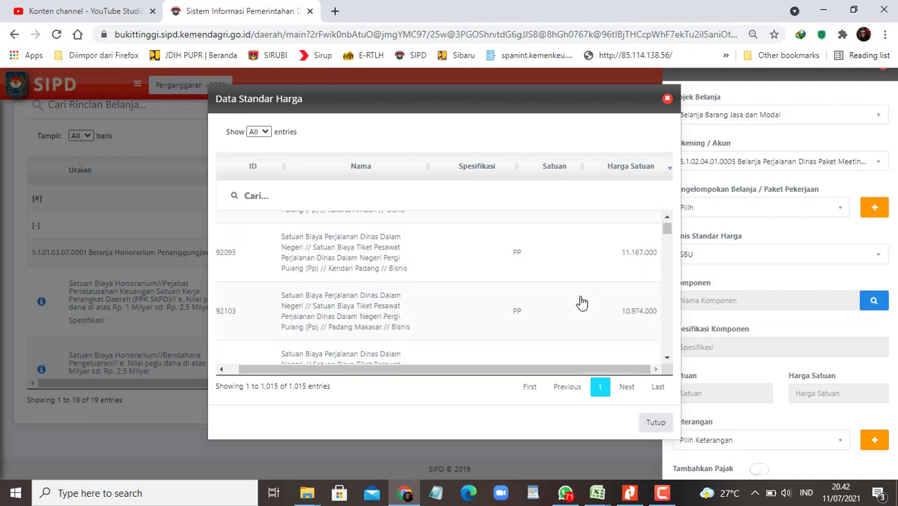
scroll(581, 302, "down", 8)
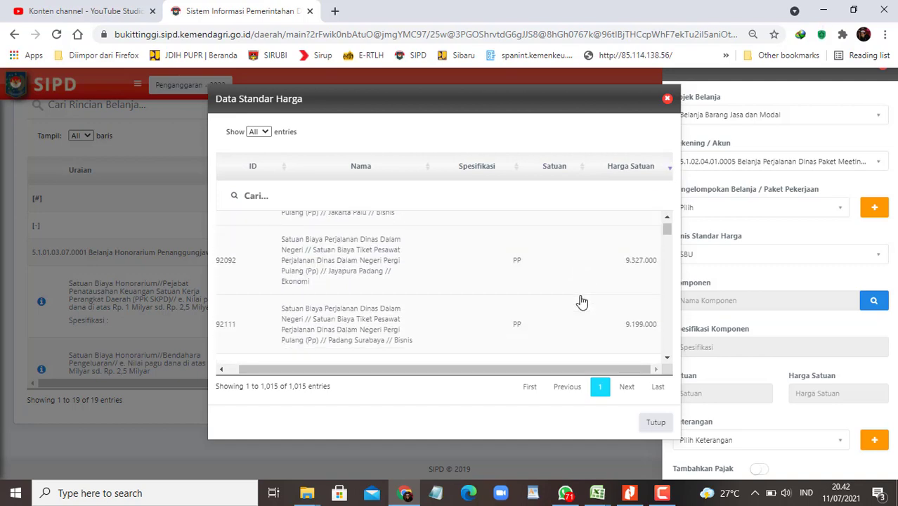
scroll(581, 301, "down", 8)
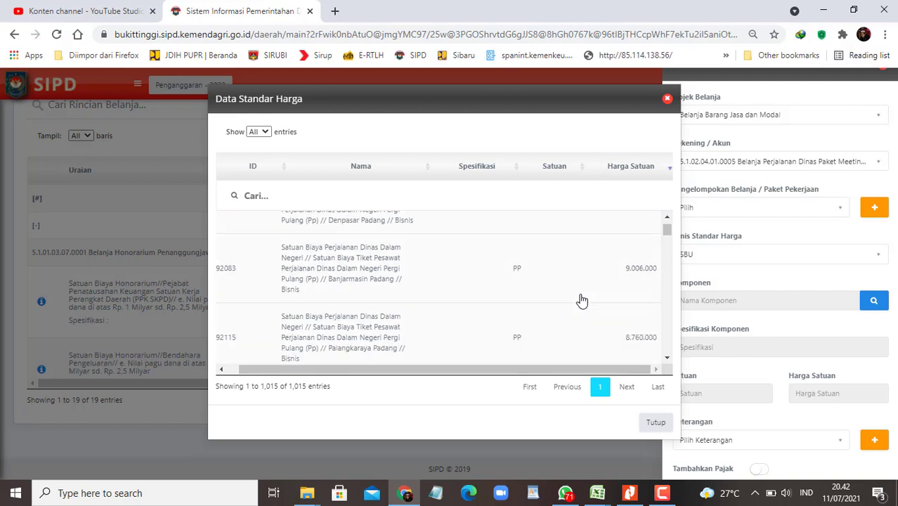
scroll(581, 298, "down", 8)
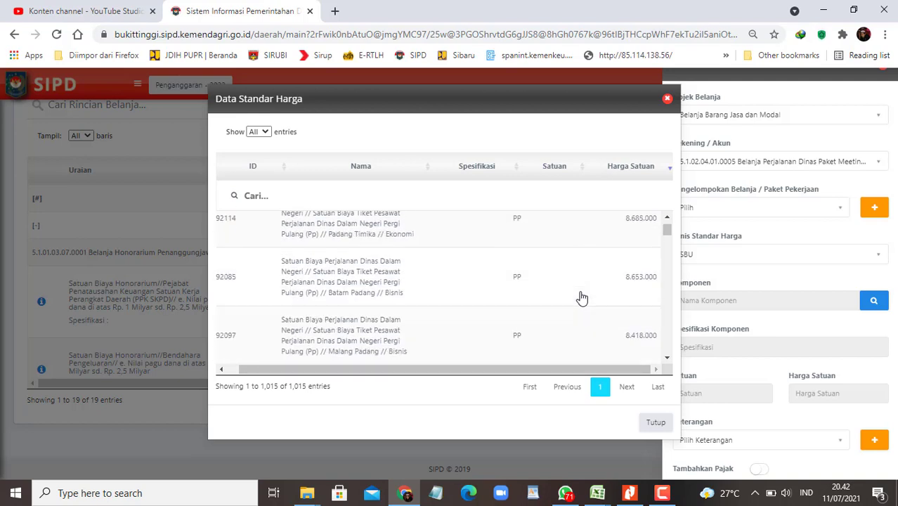
scroll(581, 295, "up", 2)
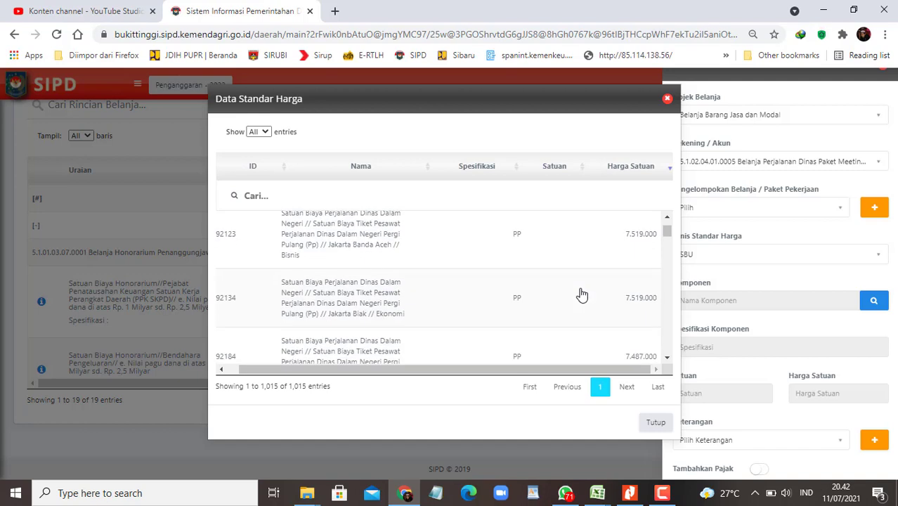
scroll(581, 293, "down", 10)
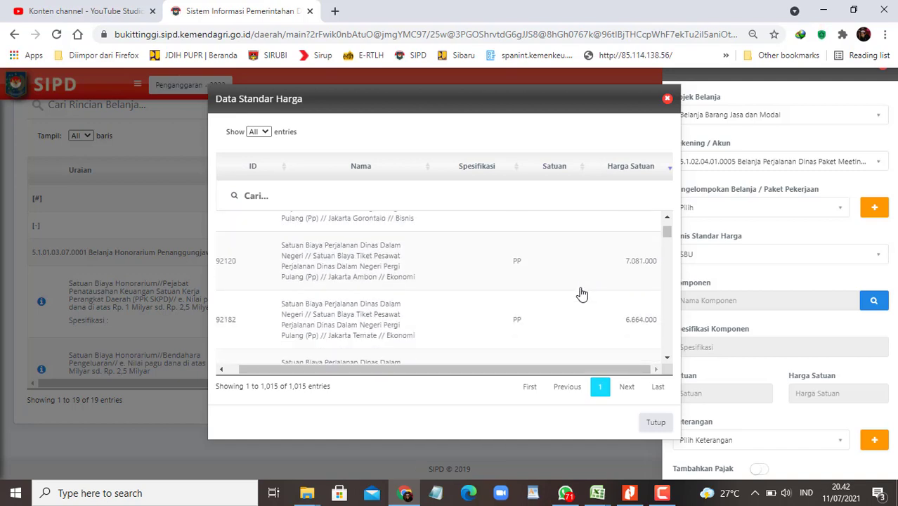
left_click(655, 423)
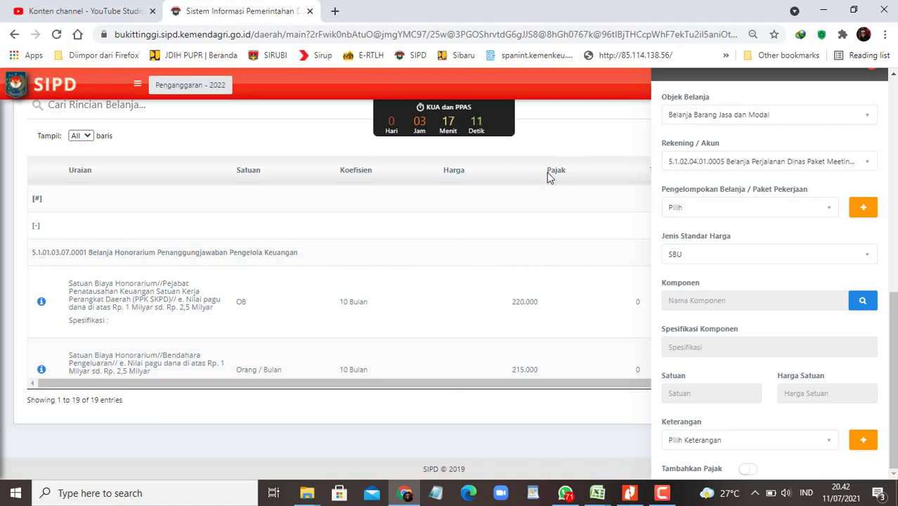
Step: Place the browser beside the workbook and fill row 87, Perjalanan Dinas luar daerah, light green
key("super+Right")
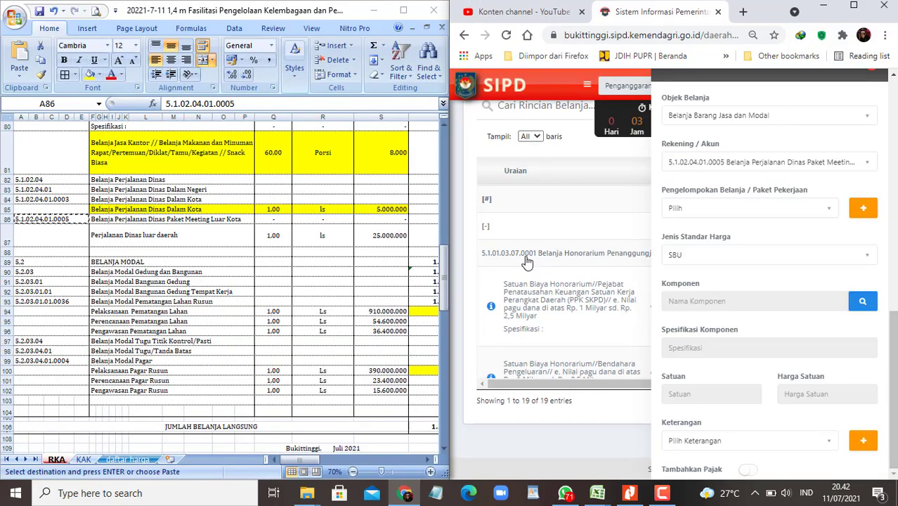
left_click(222, 271)
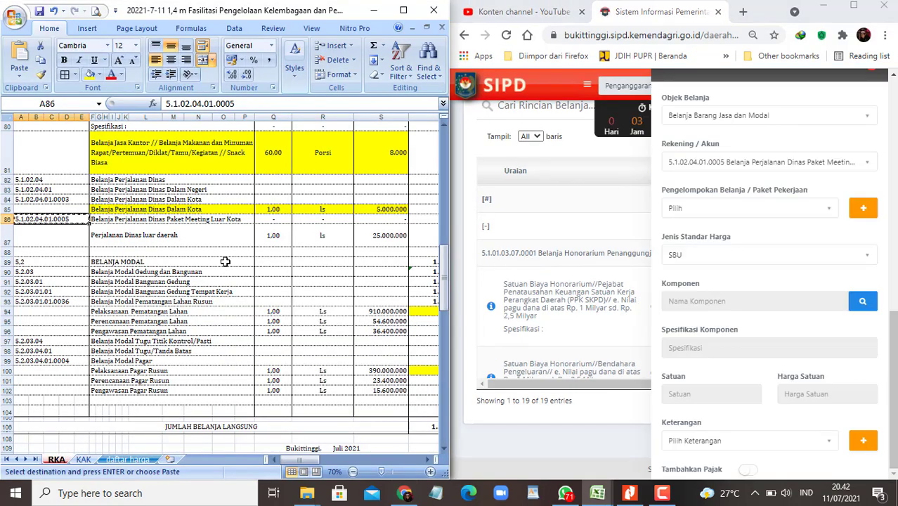
left_click(164, 238)
left_click(383, 236, "shift")
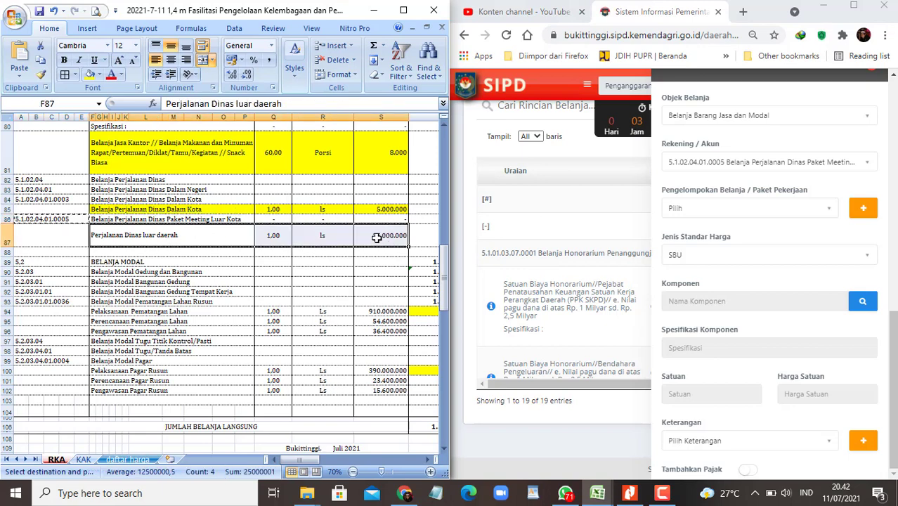
left_click(100, 75)
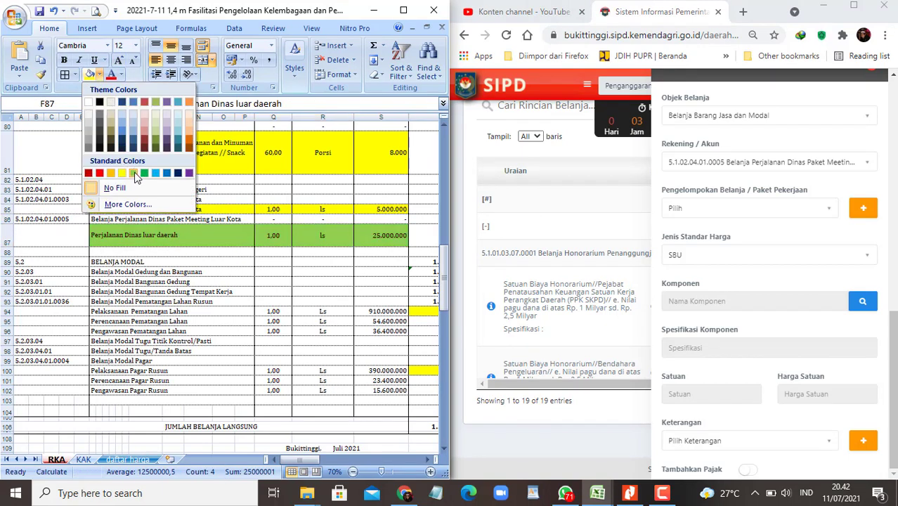
left_click(136, 174)
Step: Move down to the Perencanaan and Pelaksanaan Pematangan Lahan rows under Belanja Modal
right_click(378, 243)
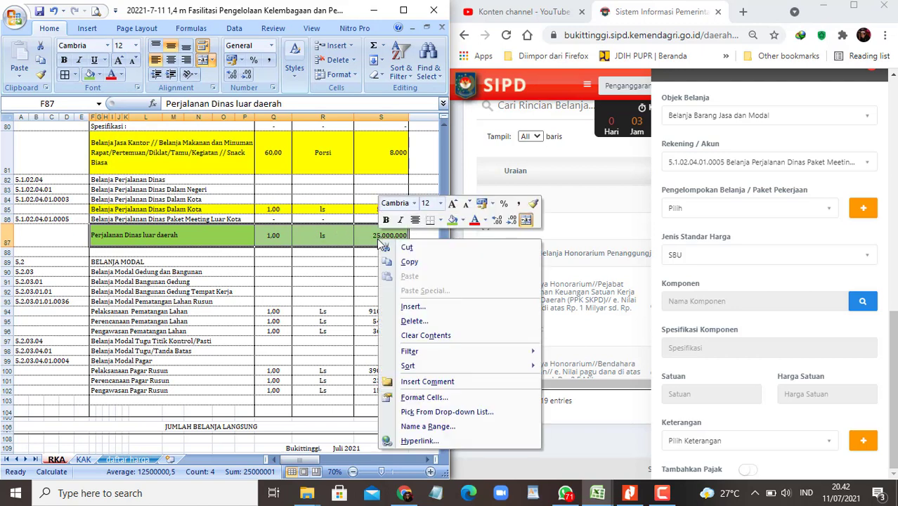
left_click(253, 292)
left_click(149, 272)
left_click(161, 320)
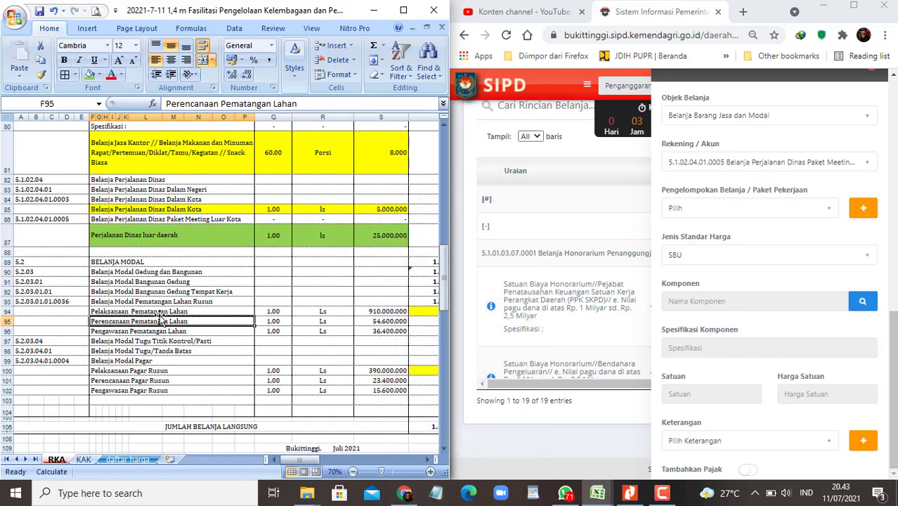
left_click(160, 311)
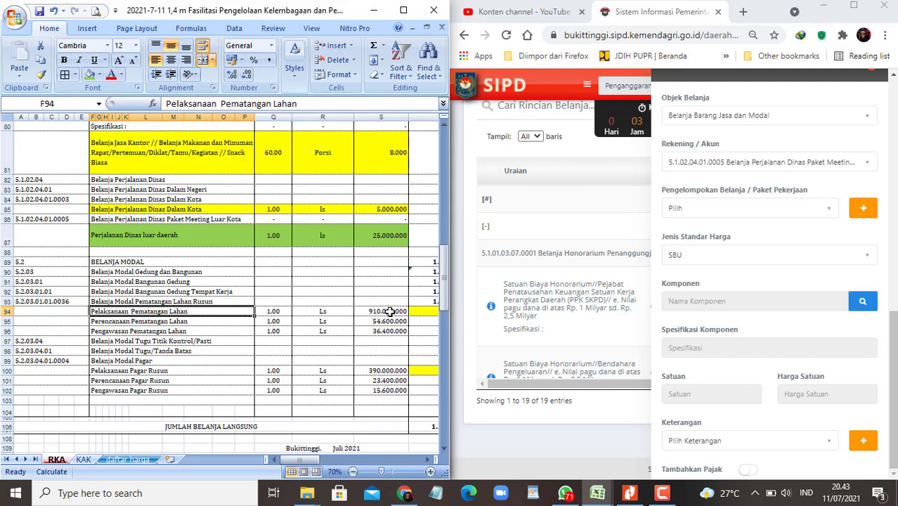
Step: Keep Belanja Barang Jasa dan Modal as the spending object in SIPD
left_click(866, 119)
left_click(866, 119)
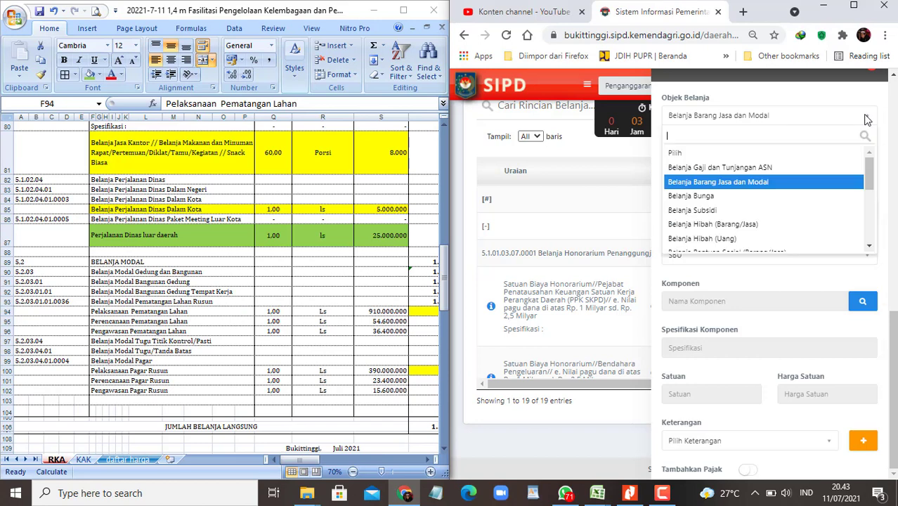
left_click(738, 182)
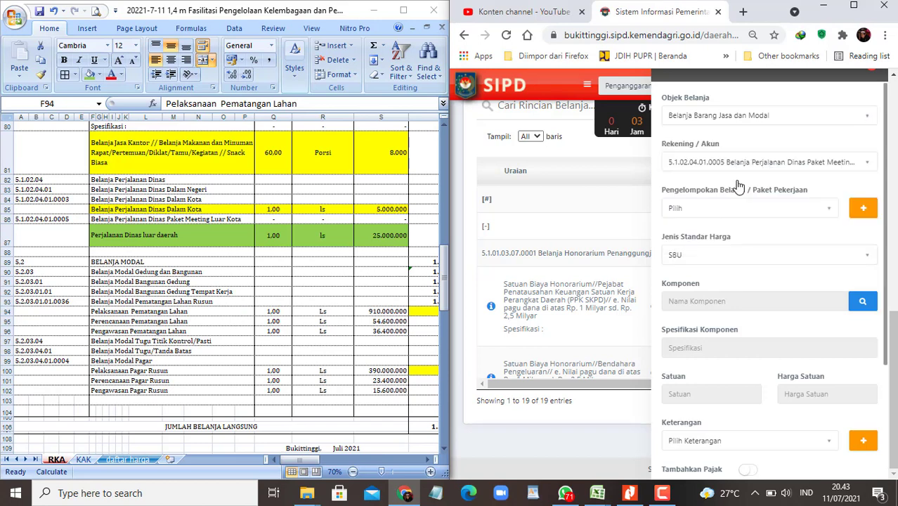
Step: Copy account code 5.2.03.01.01.0036 from row 93 and paste it into the account search
left_click(145, 311)
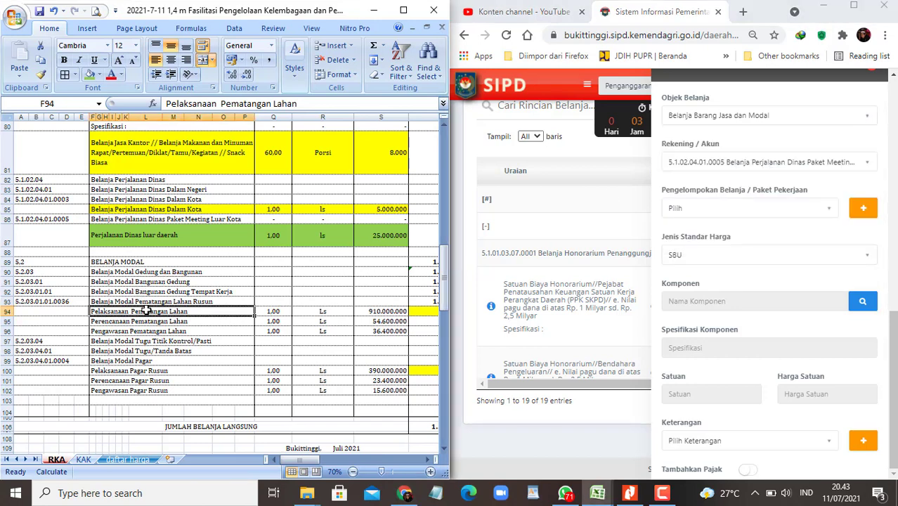
left_click(60, 302)
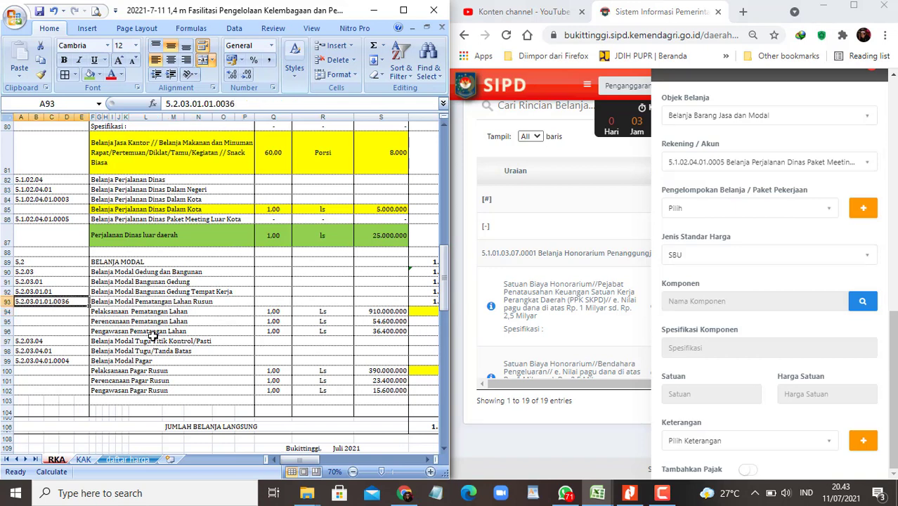
key("ctrl+c")
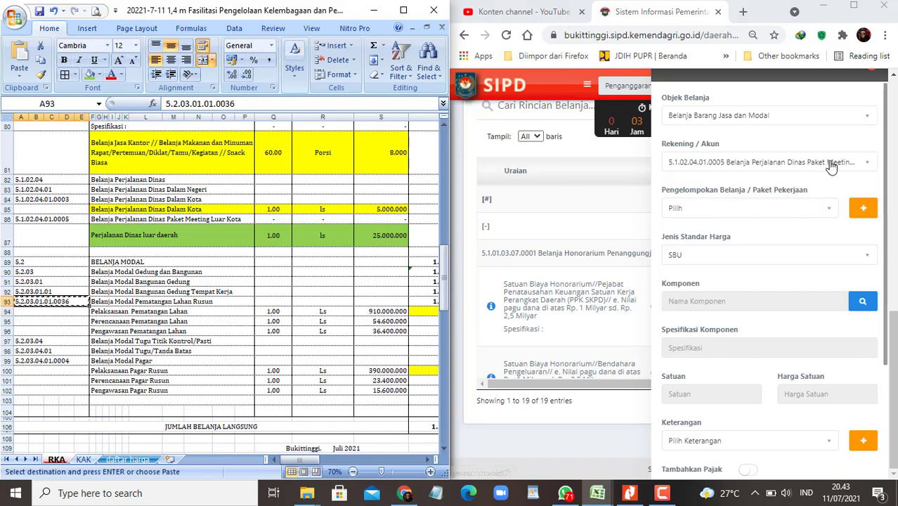
left_click(829, 168)
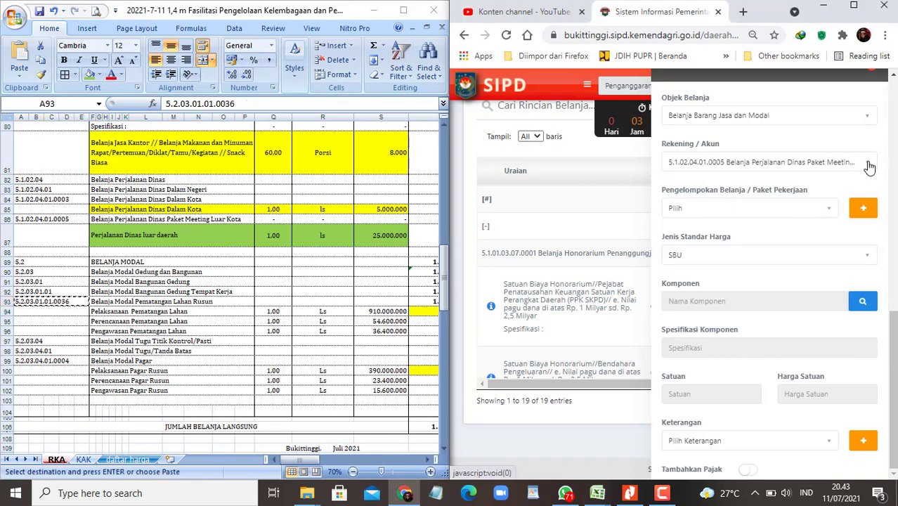
left_click(869, 166)
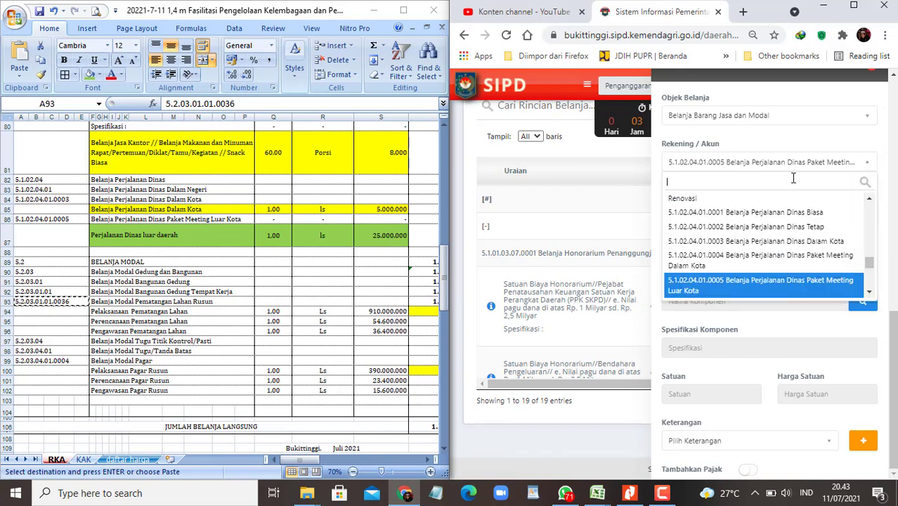
key("ctrl+v")
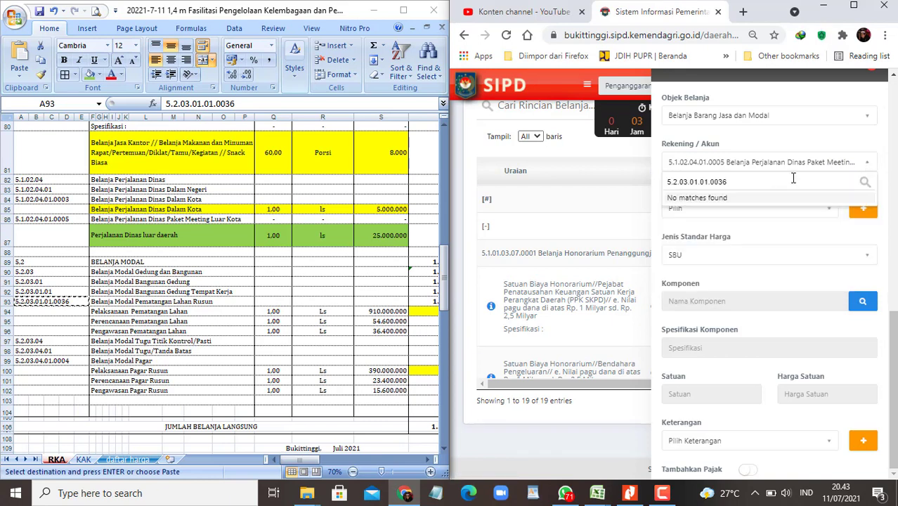
key("BackSpace")
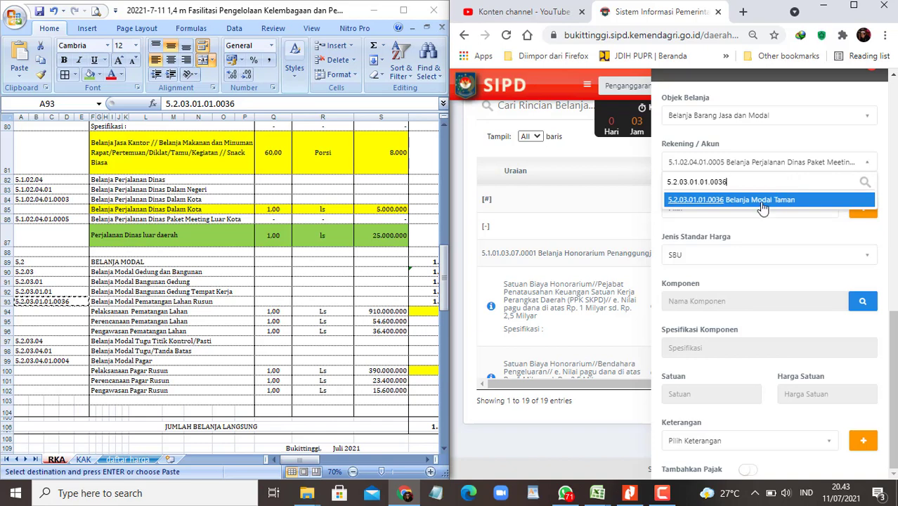
Step: Copy rekening 5.2.03.01.01.0036 from cell F5 of the SSH upload form workbook
mouse_move(603, 486)
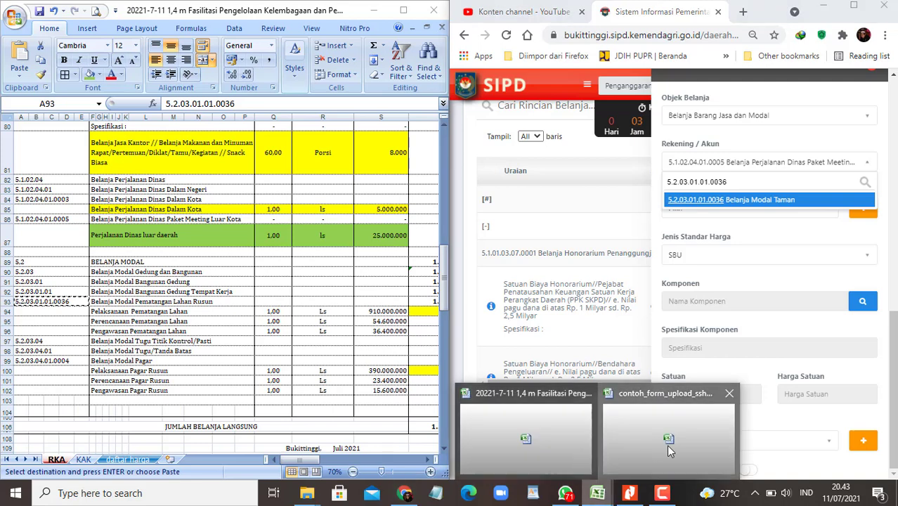
left_click(668, 443)
left_click(234, 313)
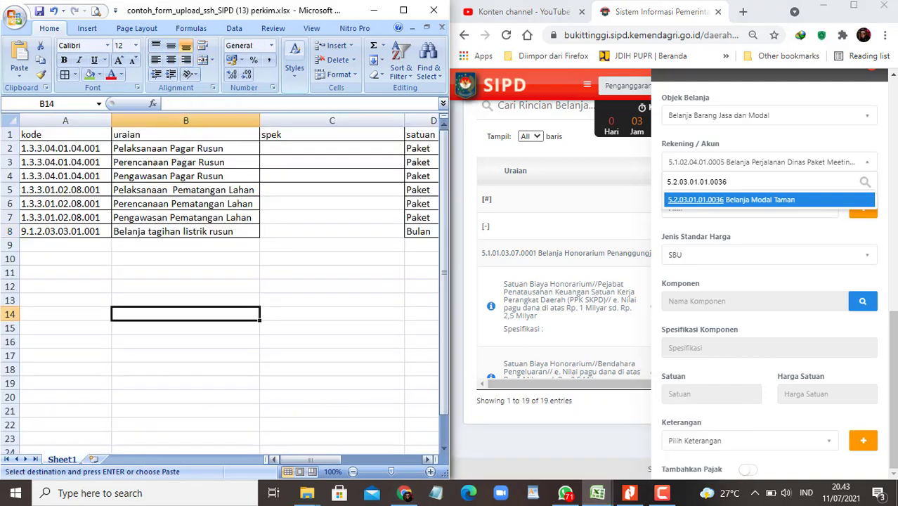
mouse_move(598, 493)
left_click(541, 455)
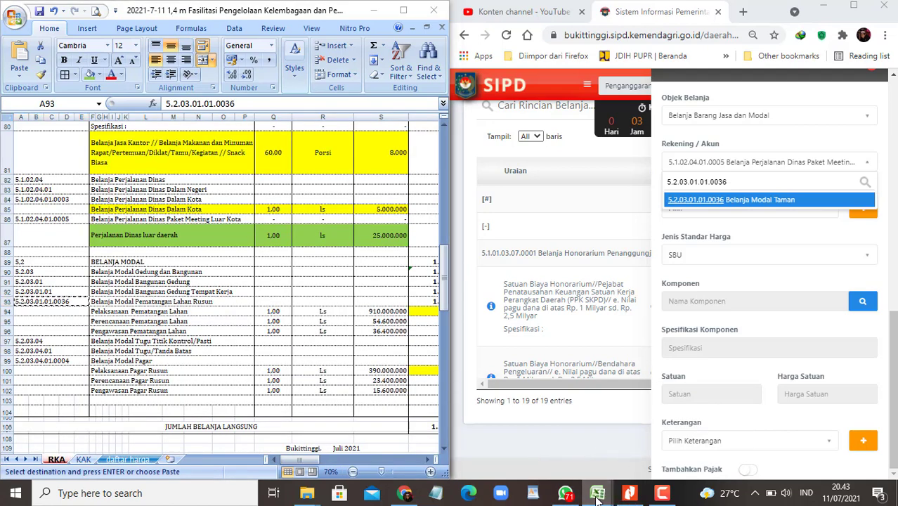
mouse_move(597, 493)
left_click(668, 443)
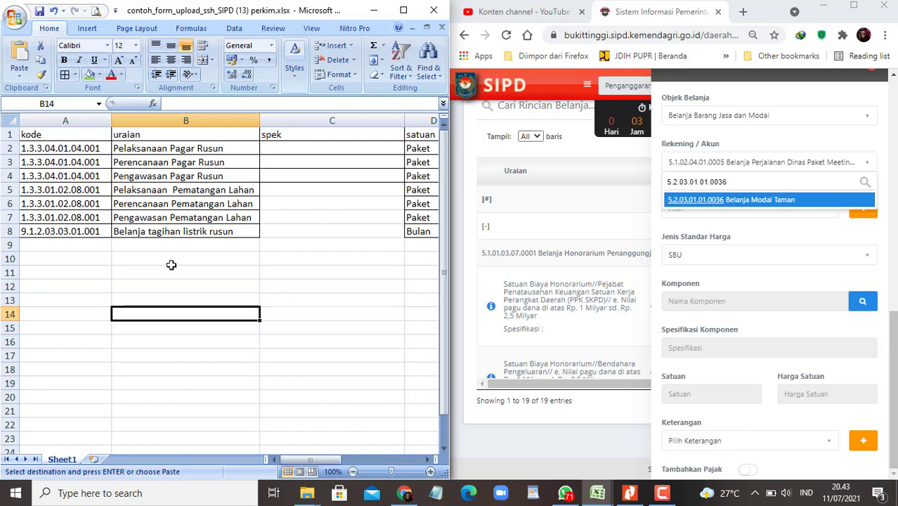
left_click(83, 190)
key("Right")
key("Right")
key("Right")
key("Right")
key("Right")
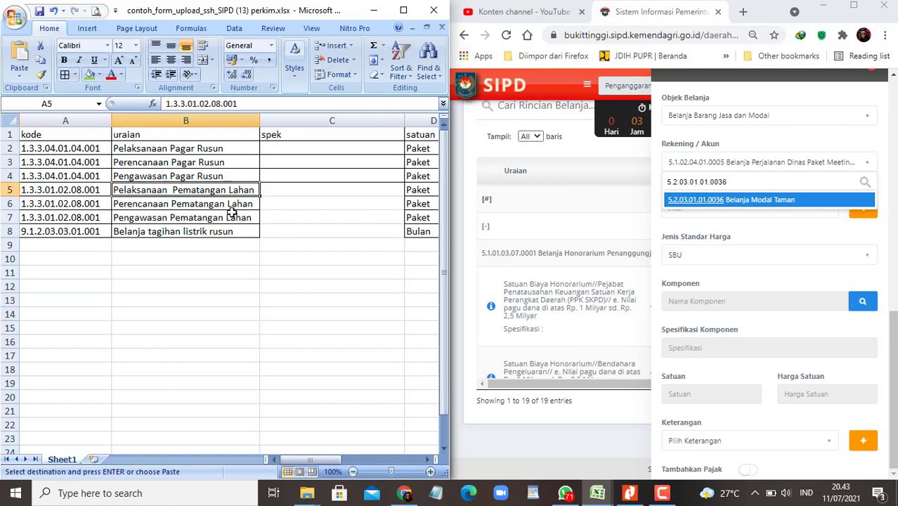
key("Right")
key("Left")
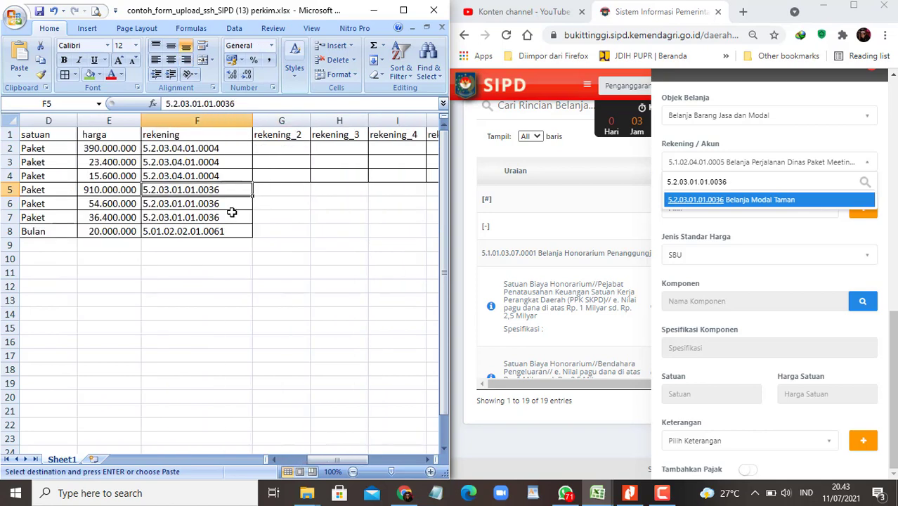
key("ctrl+c")
Step: Set the account to 5.2.03.01.01.0036 Belanja Modal Taman with SSH price type
left_click(740, 181)
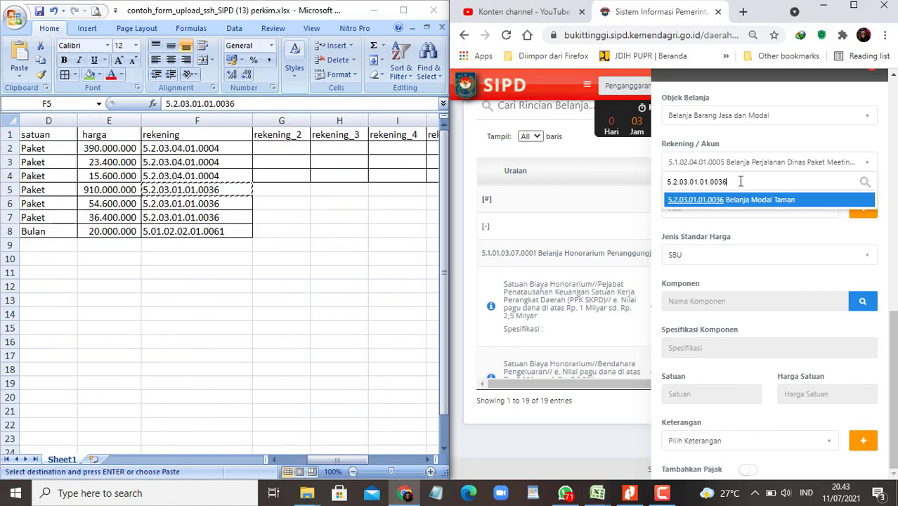
key("ctrl+v")
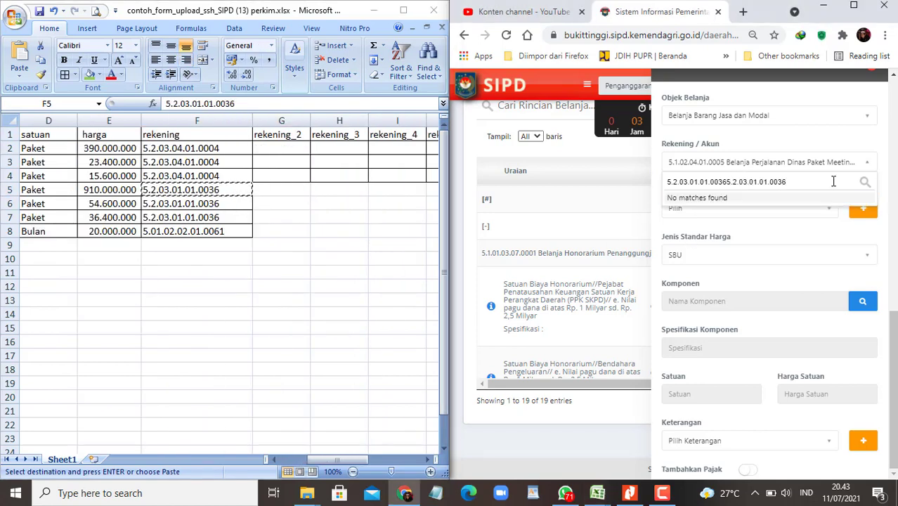
key("ctrl+a")
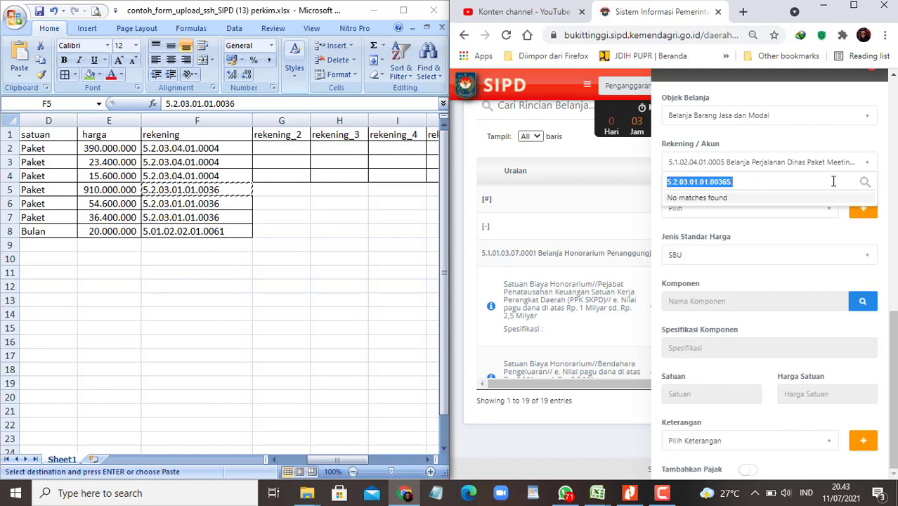
key("ctrl+v")
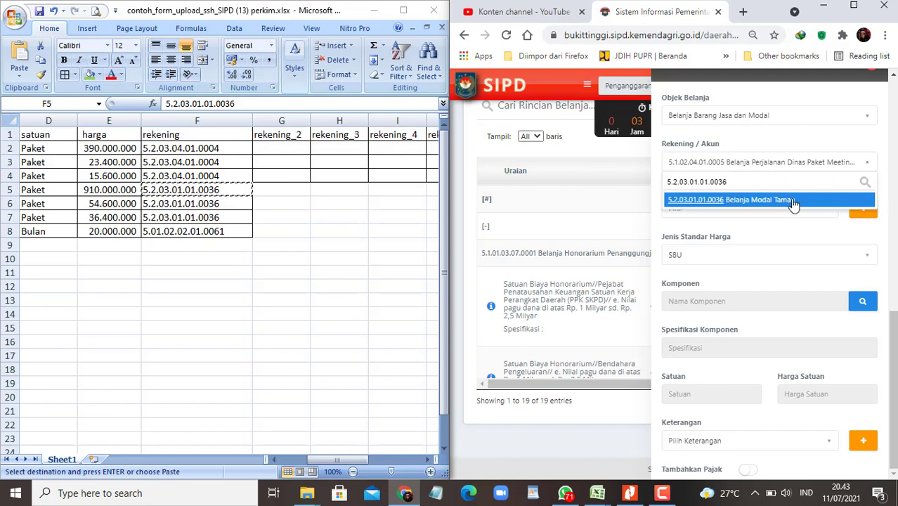
left_click(792, 203)
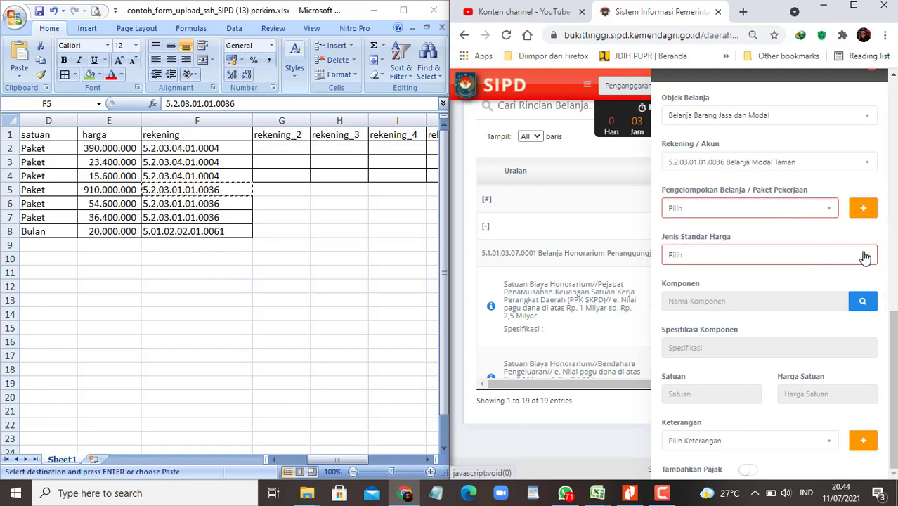
left_click(863, 255)
left_click(713, 313)
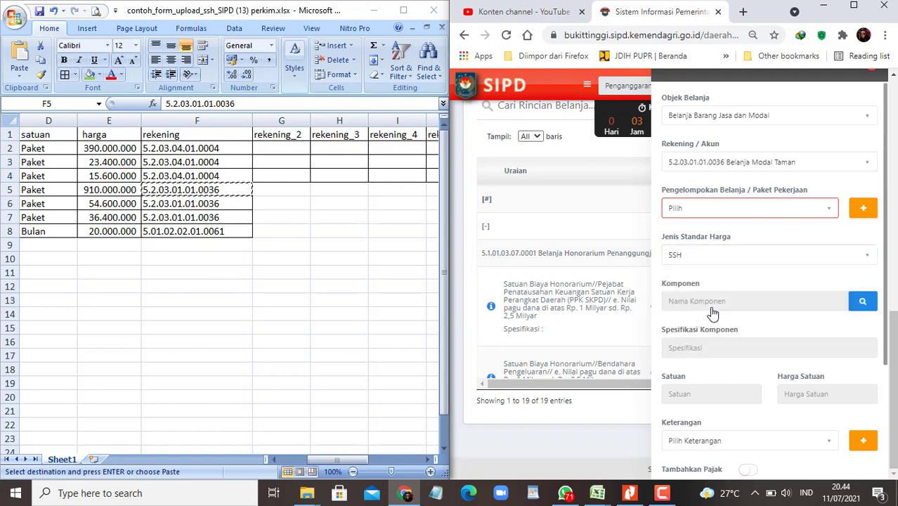
Step: Copy the item name Pelaksanaan Pematangan Lahan and search SSH components, finding none
left_click(188, 189)
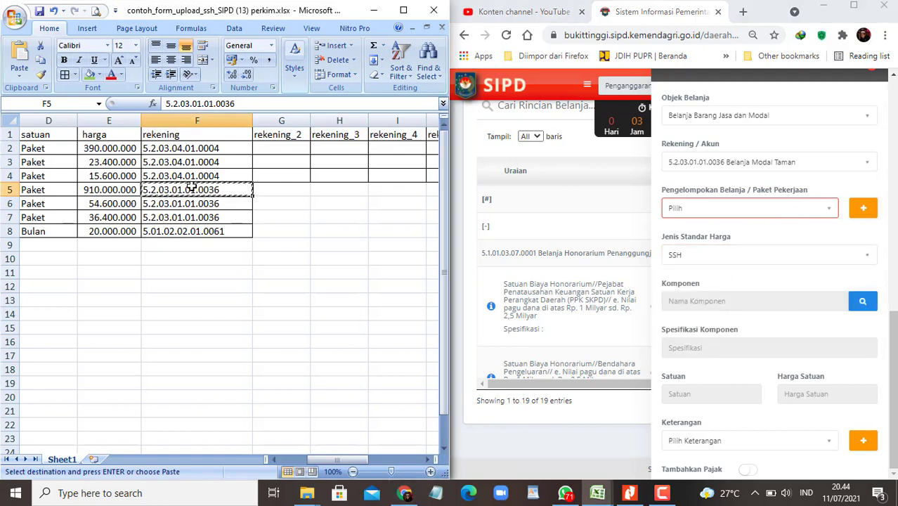
key("Home")
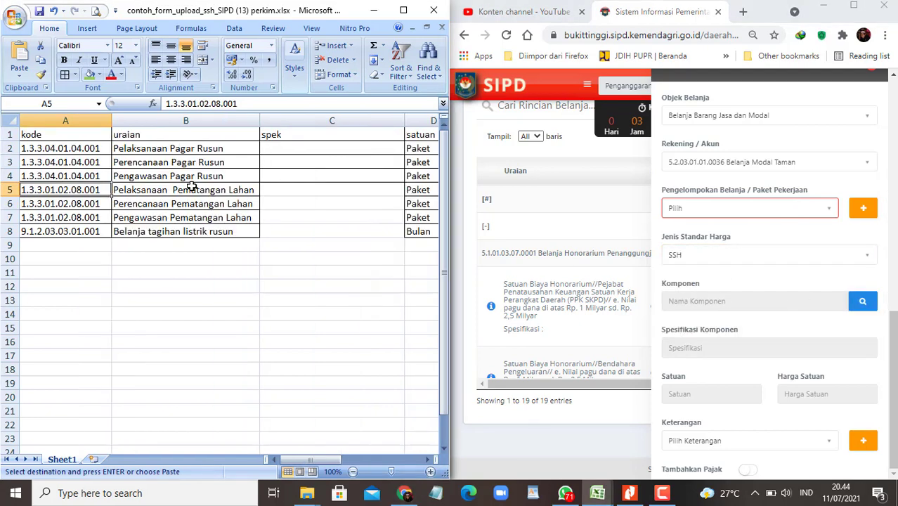
left_click(191, 187)
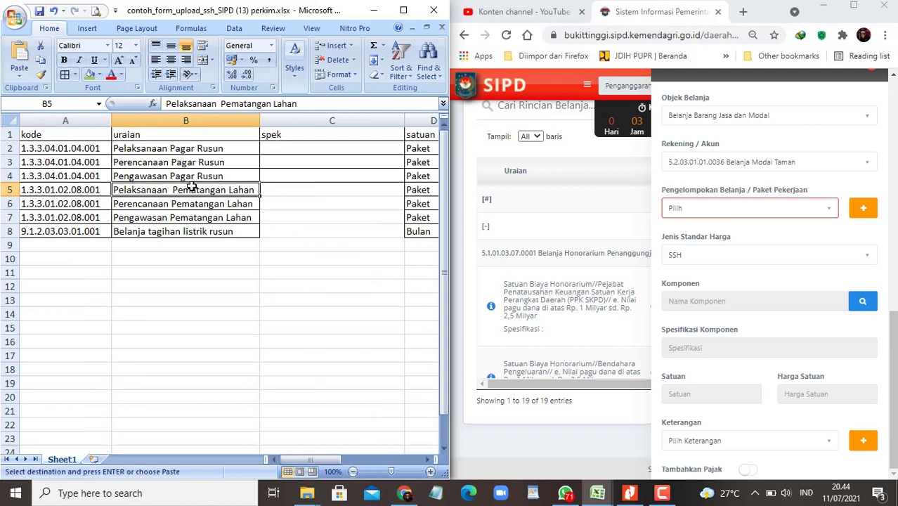
key("ctrl+c")
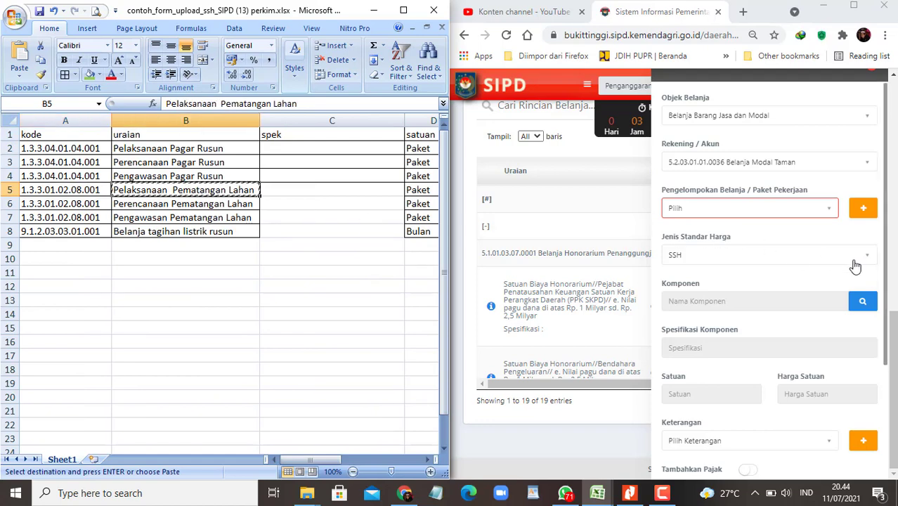
left_click(862, 302)
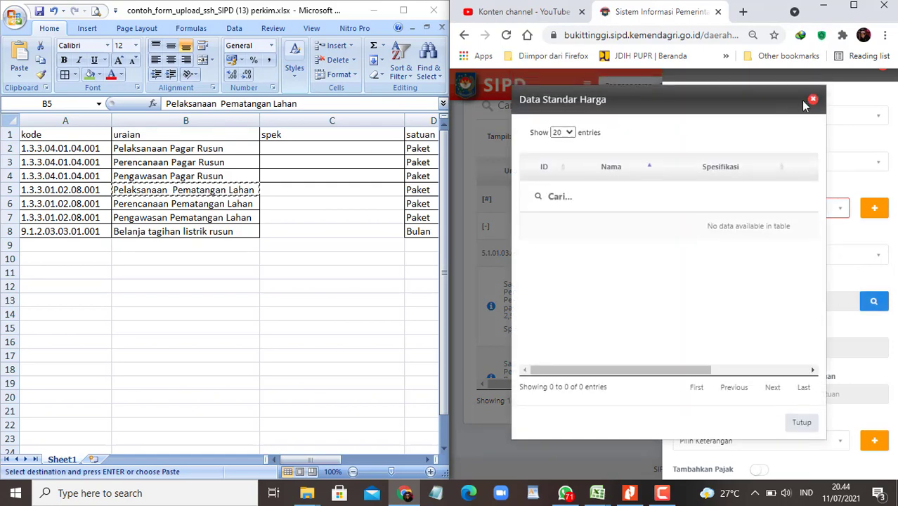
Step: Switch the price type to SBU and search the component list again
left_click(809, 100)
left_click(746, 256)
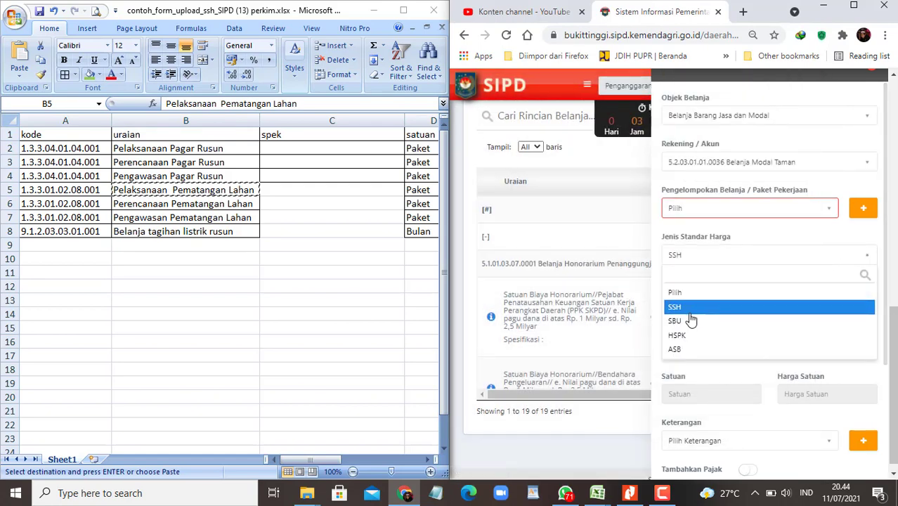
left_click(680, 320)
left_click(859, 301)
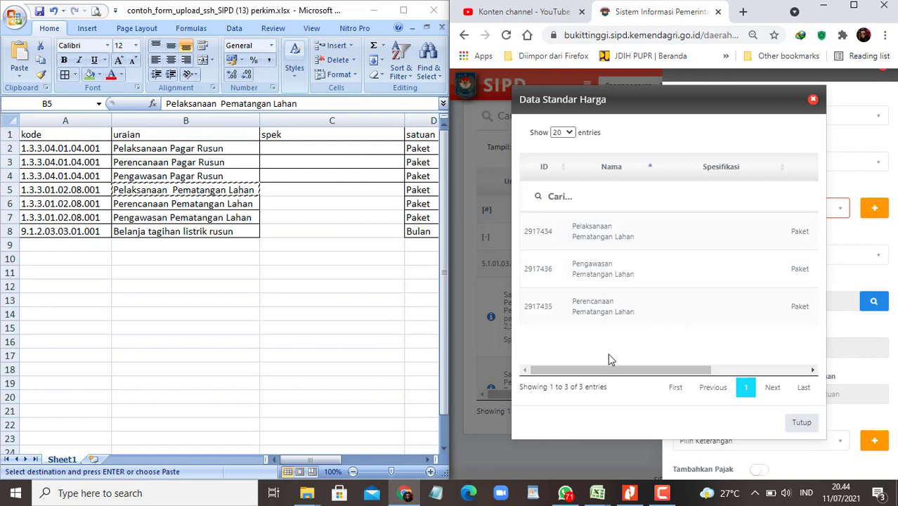
left_click_drag(595, 368, 716, 378)
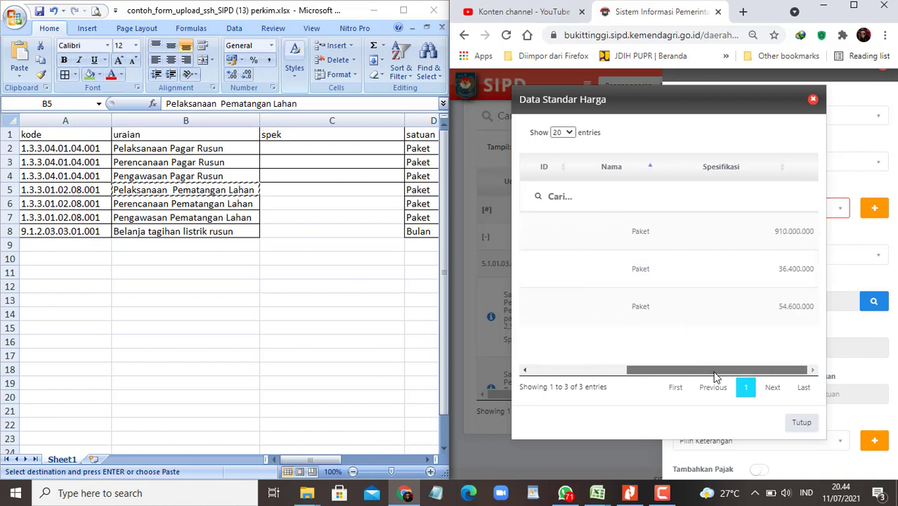
left_click(341, 190)
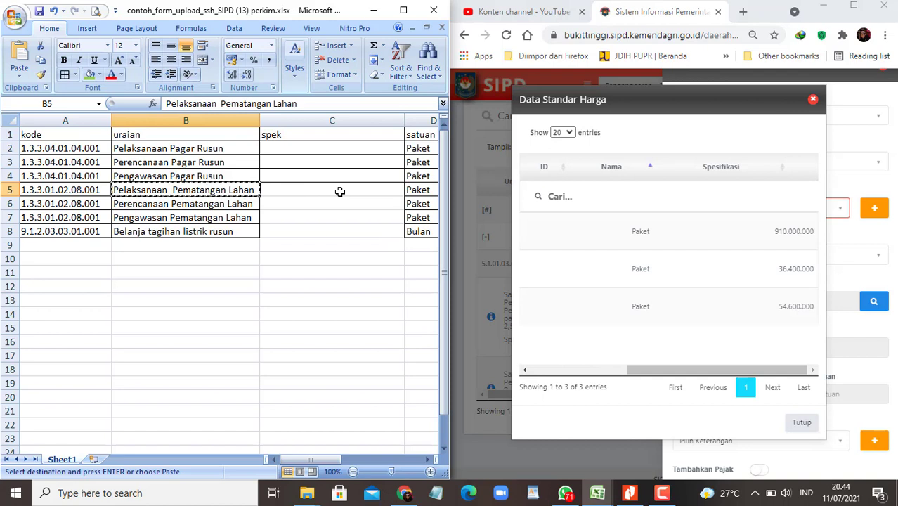
key("Right")
key("Right")
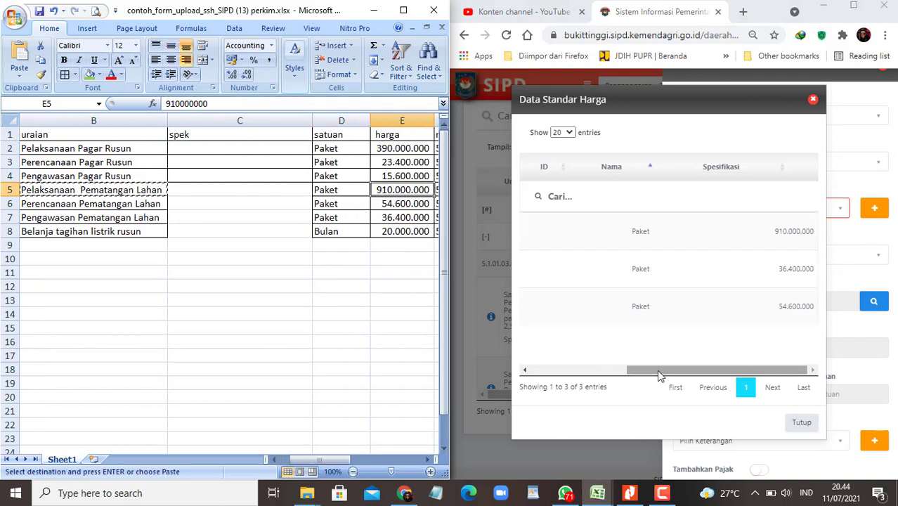
left_click_drag(645, 369, 549, 362)
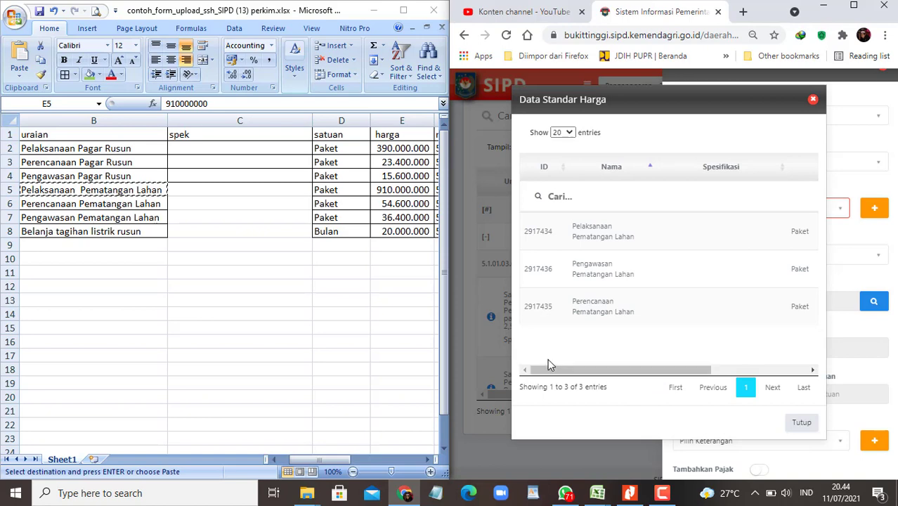
Step: Pick Perencanaan Pematangan Lahan, set volume 1 Paket, and save the detail
left_click(576, 313)
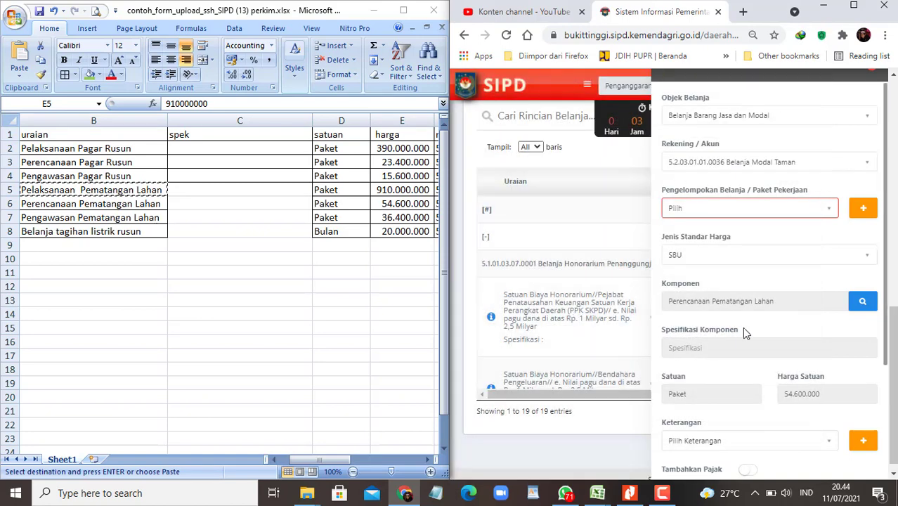
scroll(741, 326, "down", 3)
left_click(696, 348)
type("1")
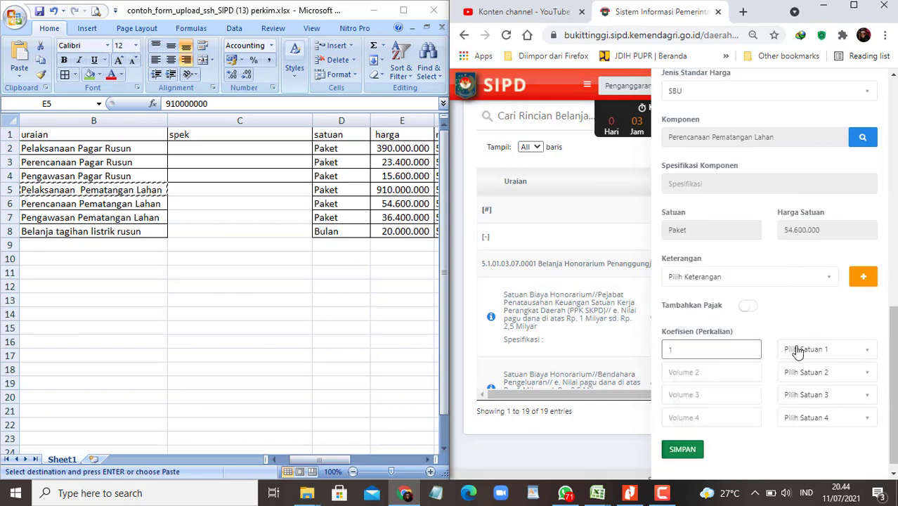
left_click(823, 349)
type("Paket")
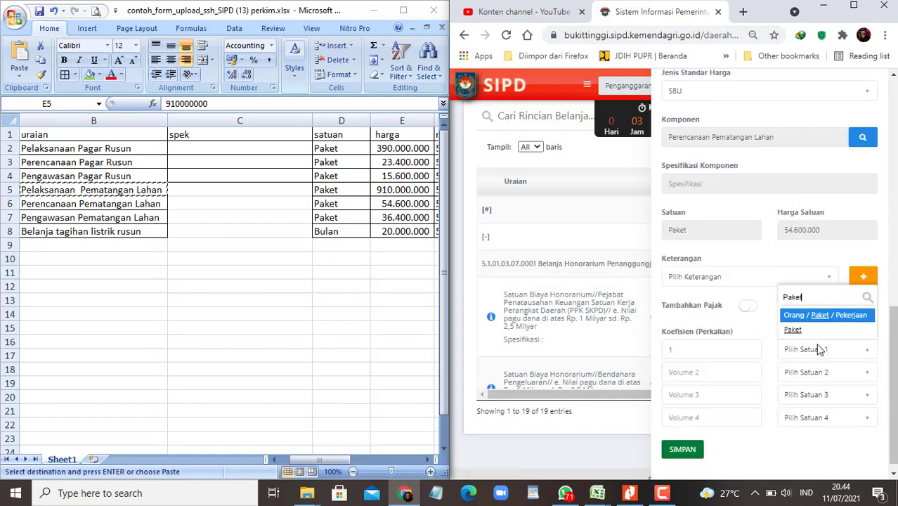
left_click(808, 330)
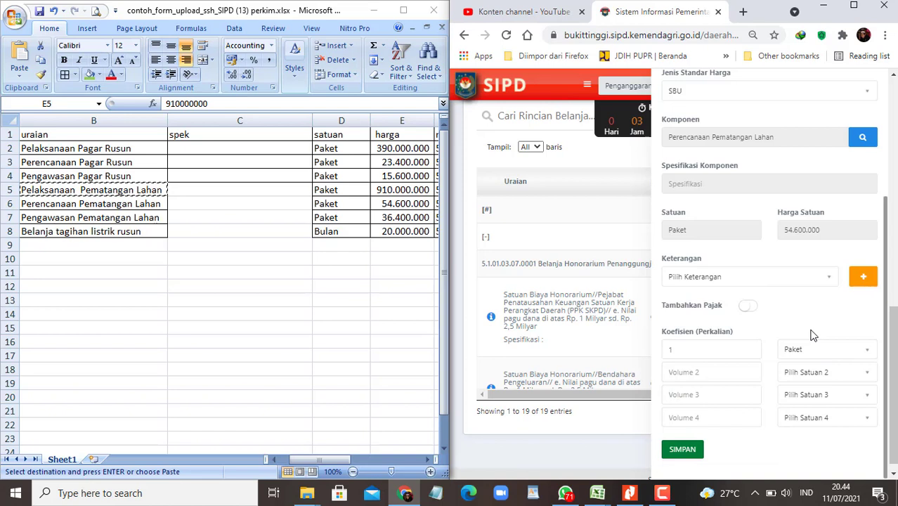
left_click(690, 453)
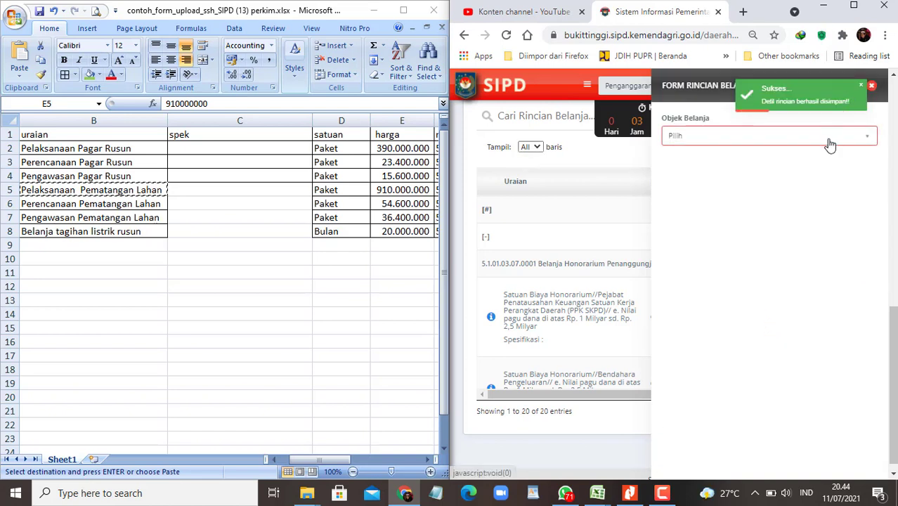
Step: Set spending object Belanja Barang Jasa dan Modal and account 5.2.03.01.01.0036 Belanja Modal Taman
left_click(843, 141)
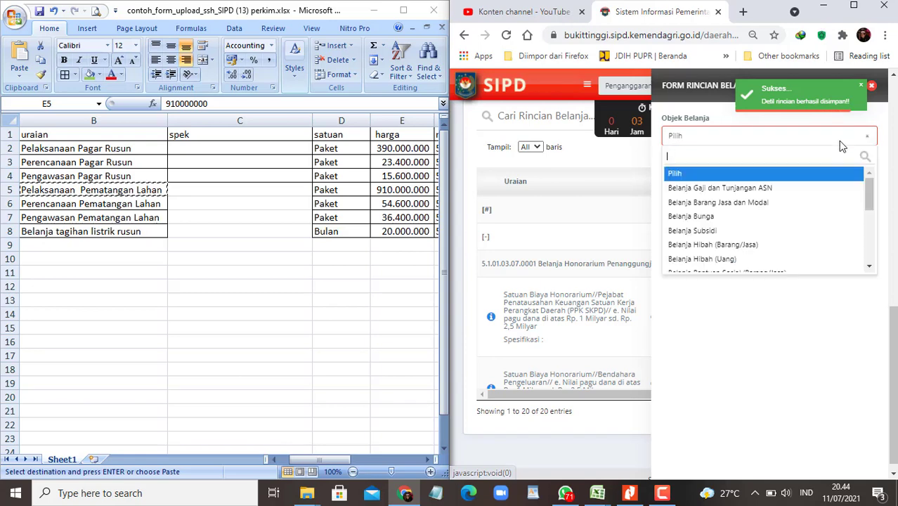
left_click(755, 203)
left_click(788, 185)
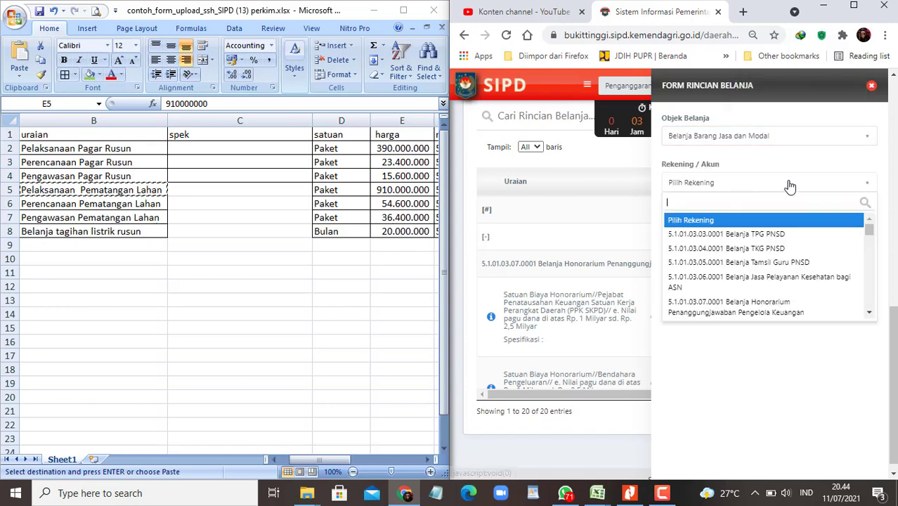
left_click(169, 193)
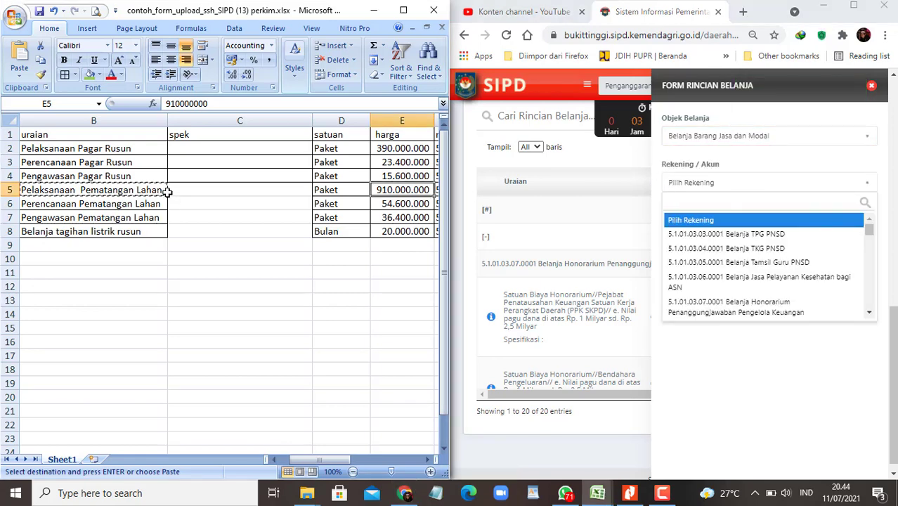
key("Right")
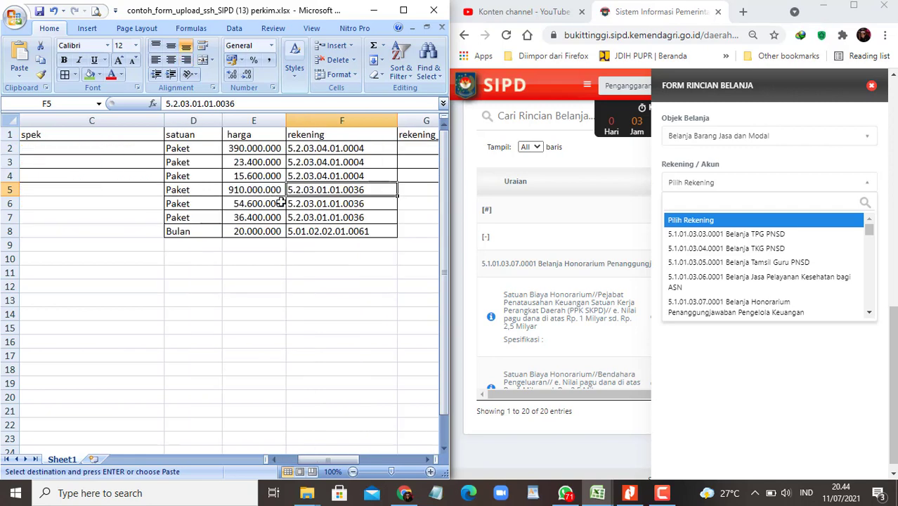
key("ctrl+c")
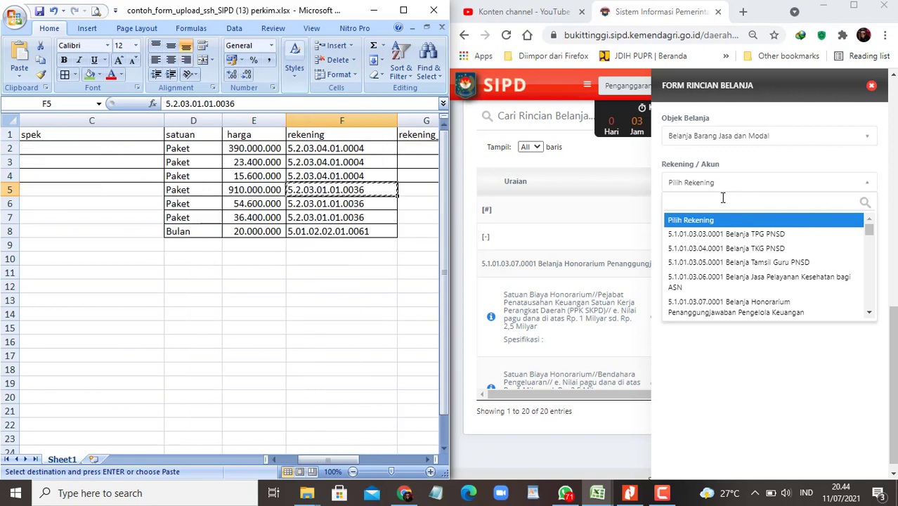
left_click(718, 200)
key("ctrl+v")
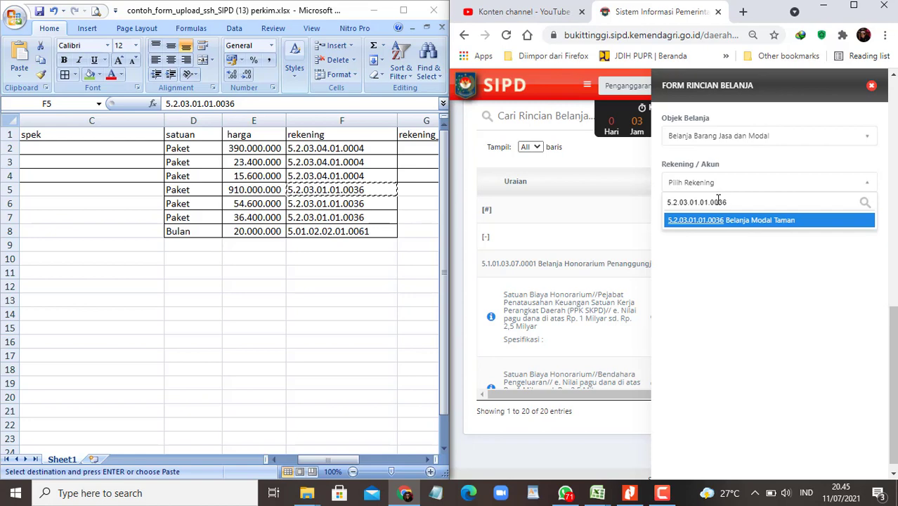
key("Return")
Step: Pick SBU component Pelaksanaan Pematangan Lahan with volume 1 Paket and save it
left_click(831, 282)
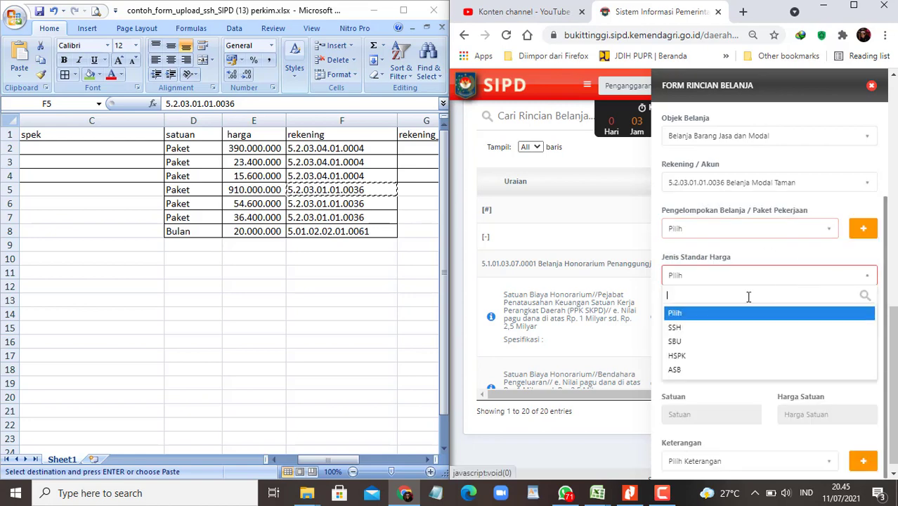
left_click(674, 342)
left_click(864, 320)
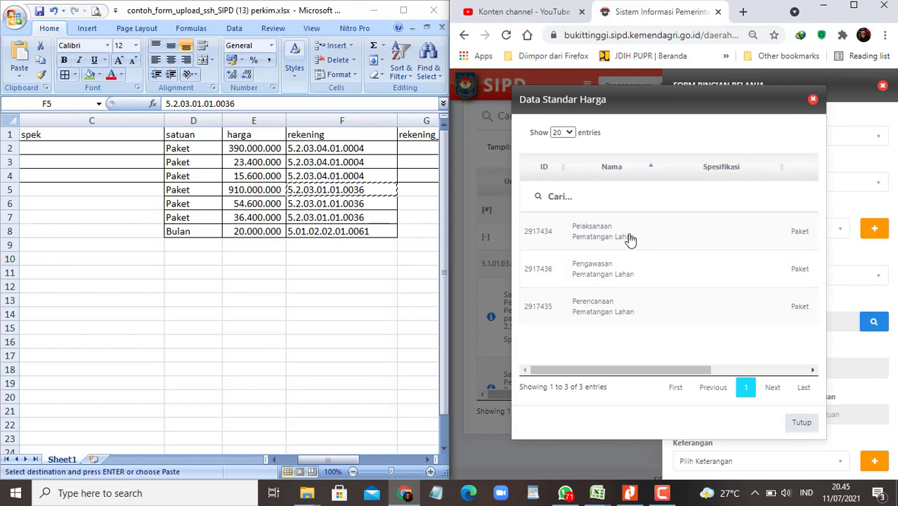
left_click(630, 239)
scroll(712, 326, "down", 3)
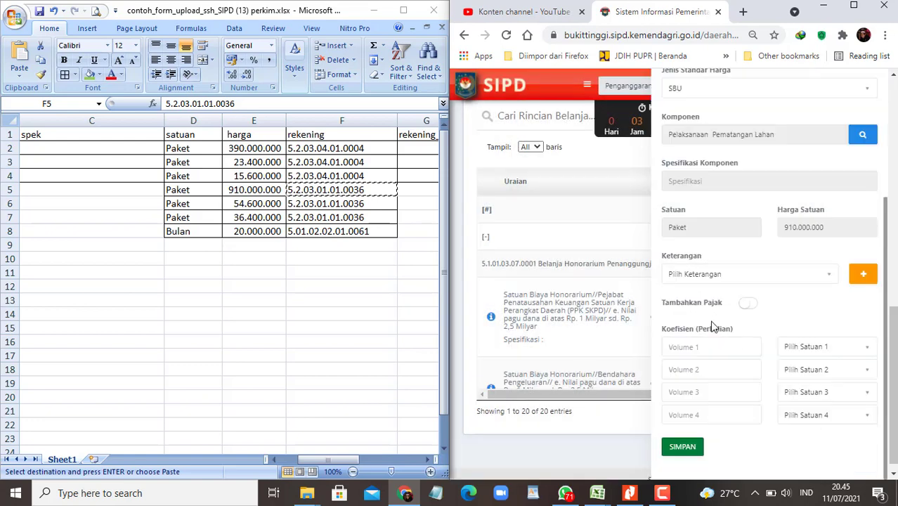
left_click(694, 347)
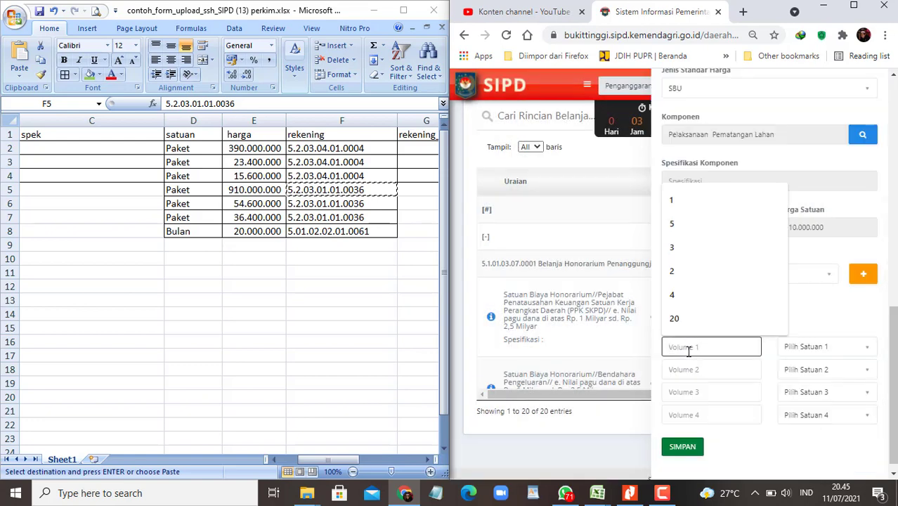
type("1")
left_click(807, 347)
type("pake")
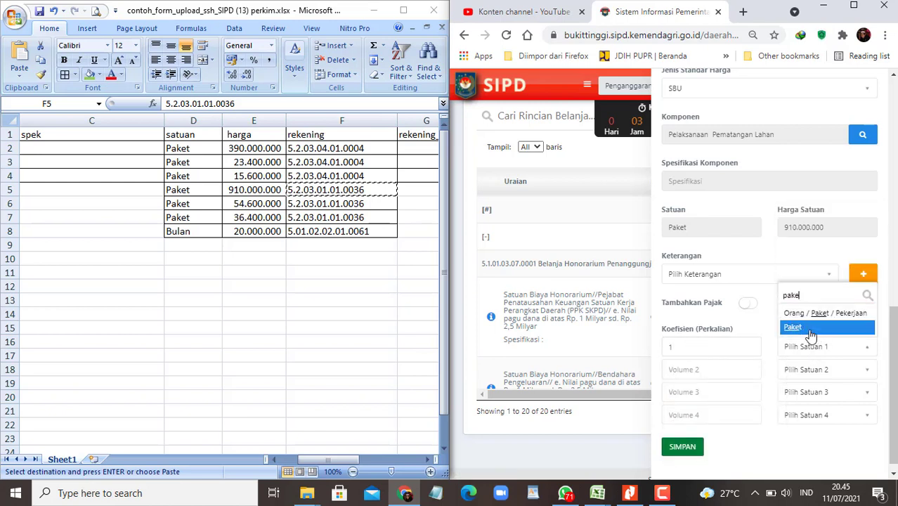
left_click(807, 328)
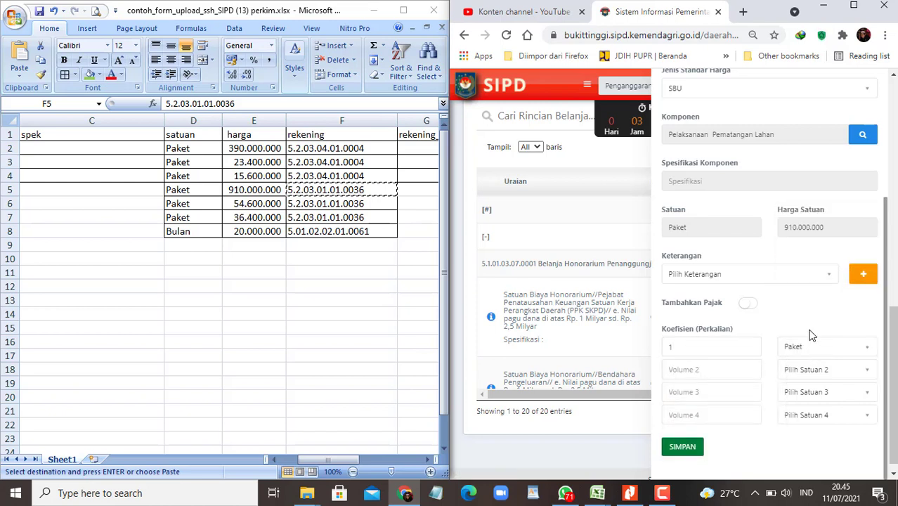
left_click(691, 448)
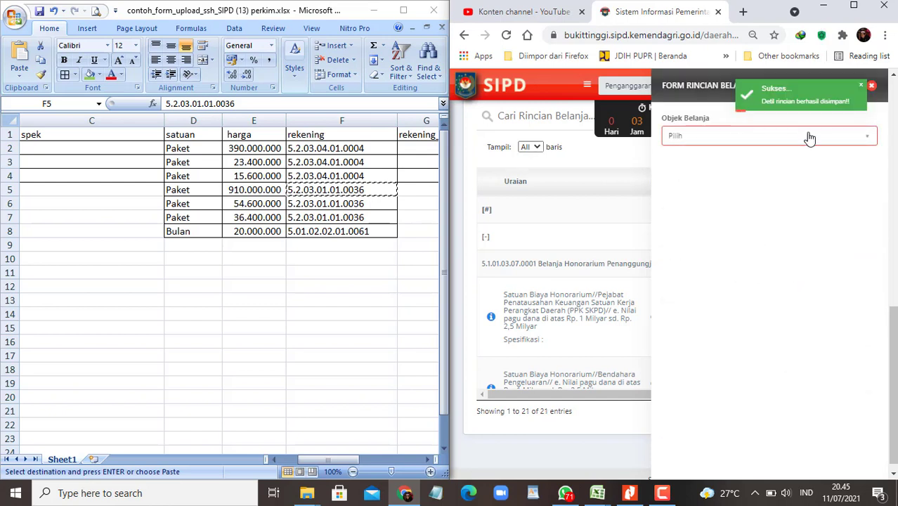
Step: Set Belanja Barang Jasa dan Modal, account 5.2.03.01.01.0036 Belanja Modal Taman, and SBU component Pengawasan Pematangan Lahan
left_click(753, 136)
left_click(736, 202)
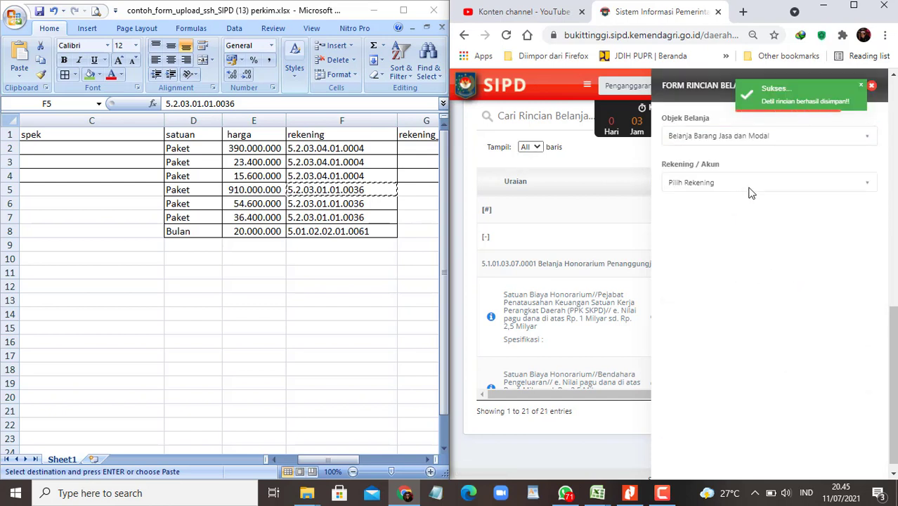
left_click(764, 184)
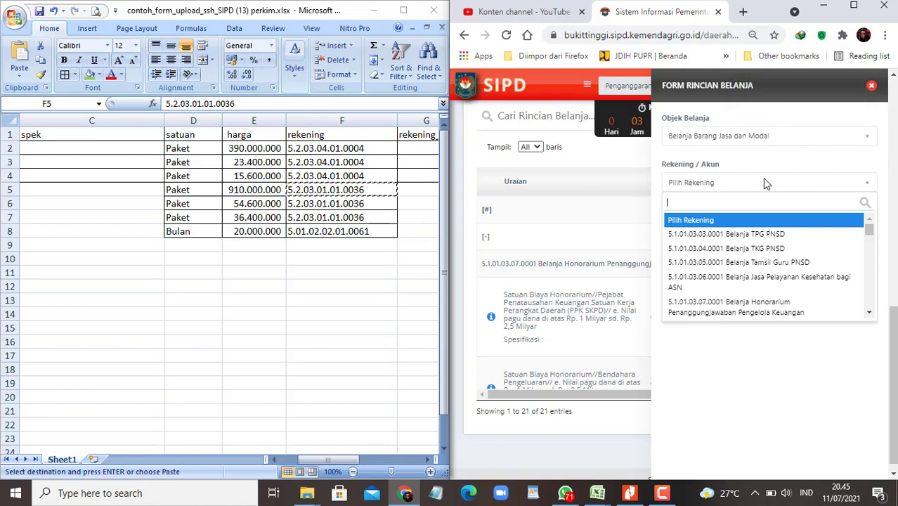
key("ctrl+v")
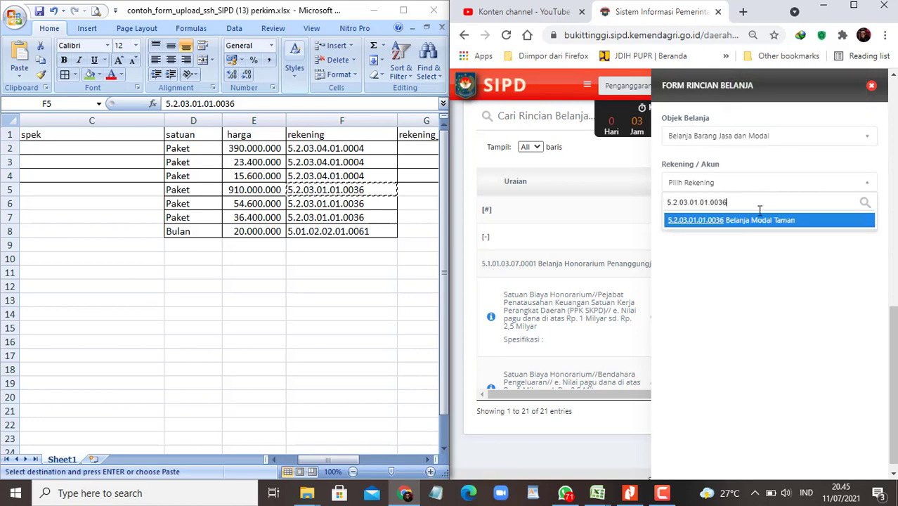
key("Return")
left_click(824, 275)
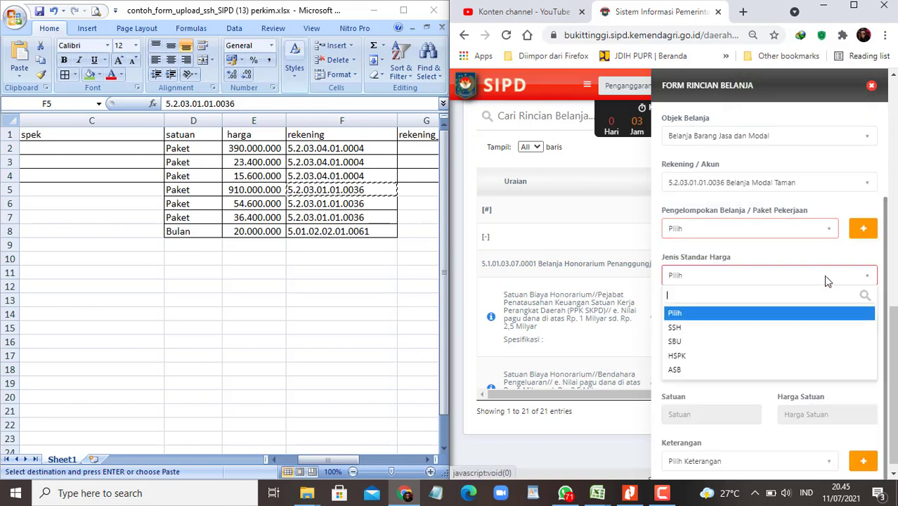
left_click(826, 341)
left_click(863, 323)
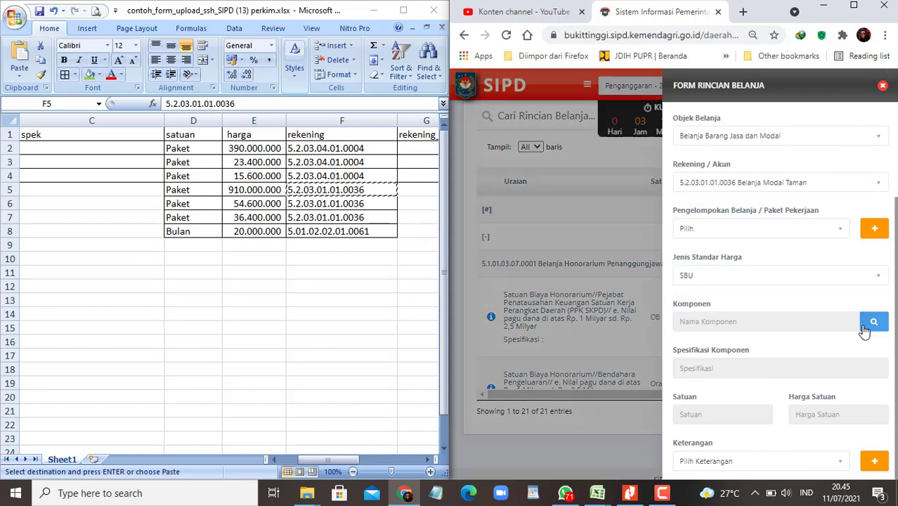
left_click(589, 273)
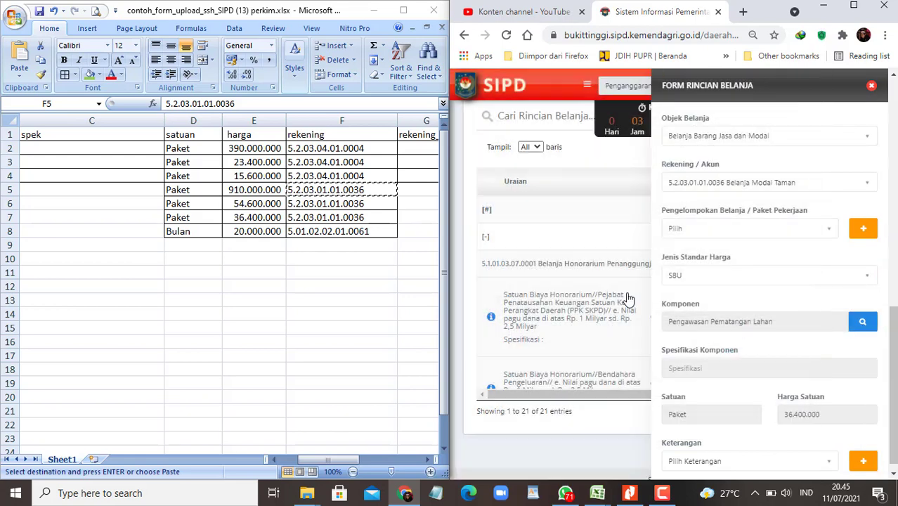
Step: Enter a volume of 1 Paket and save the Pengawasan Pematangan Lahan detail
scroll(750, 312, "down", 3)
left_click(689, 344)
type("1")
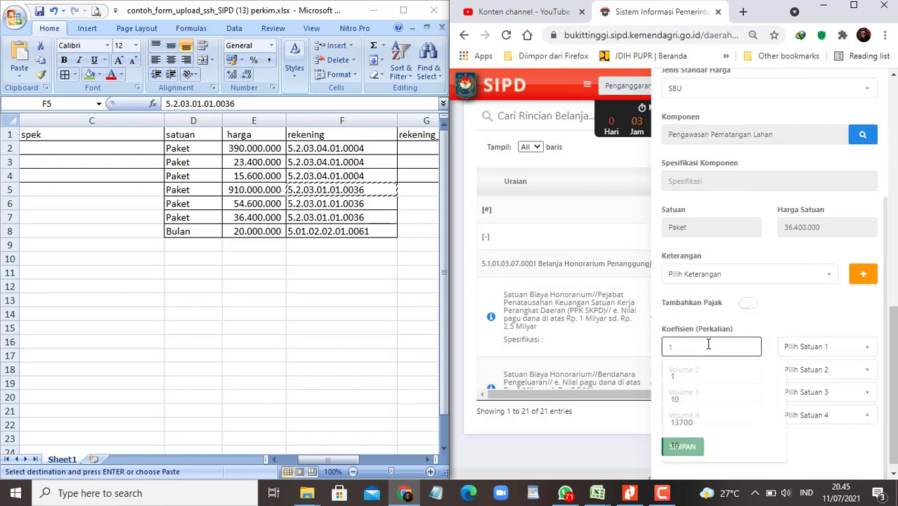
left_click(817, 347)
type("Pak")
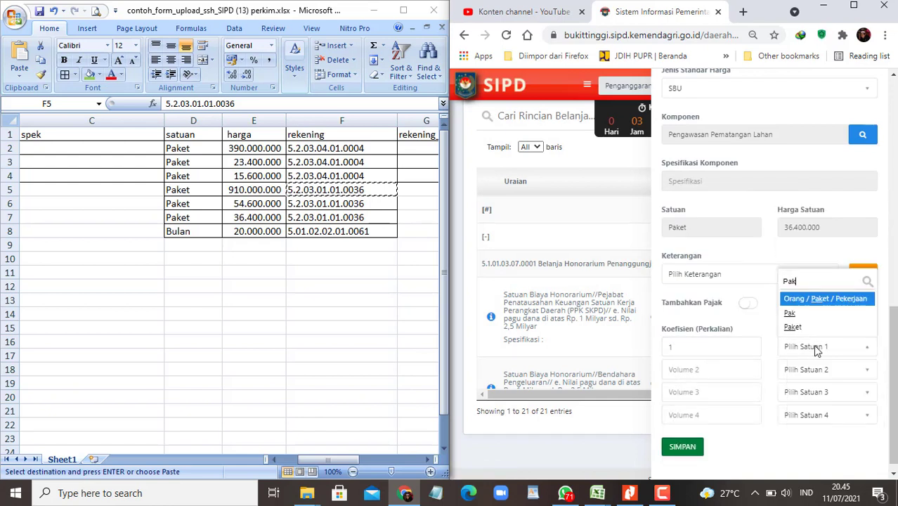
key("Down")
key("Down")
key("Return")
key("Tab")
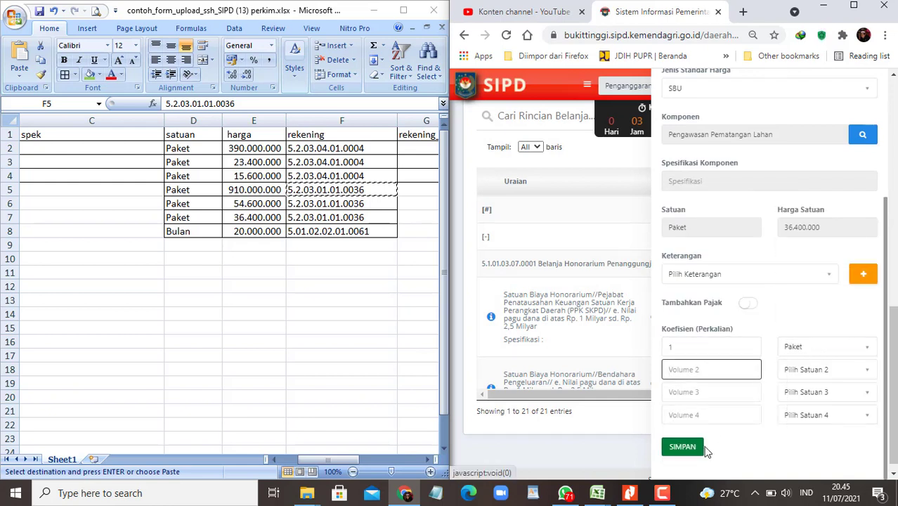
left_click(687, 447)
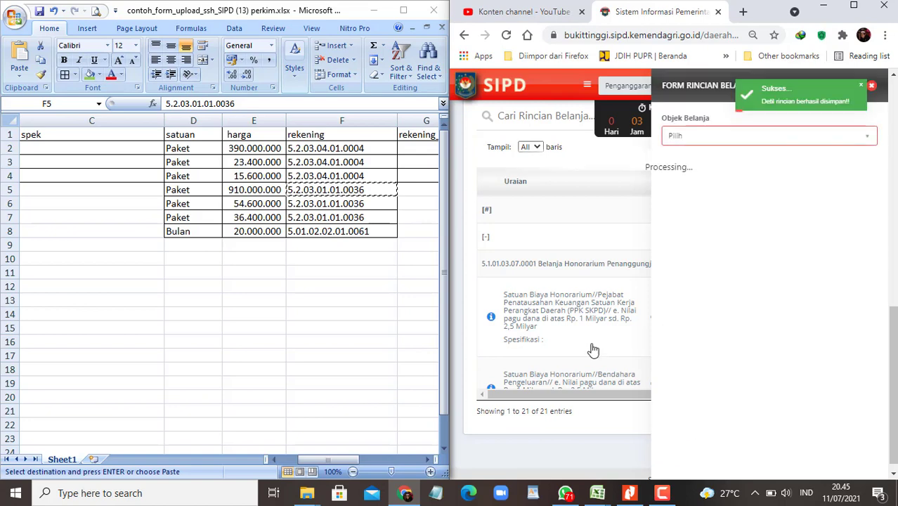
Step: Back in Excel, select the Pematangan Lahan cells A5:B7 of the upload sheet for filling
key("alt+Tab")
key("Left")
key("Left")
key("Left")
key("Left")
key("Left")
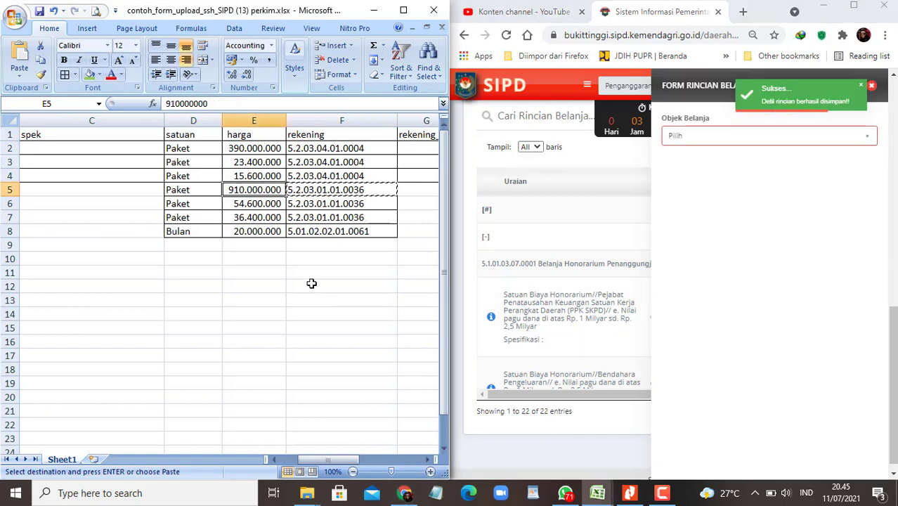
key("Right")
key("Left")
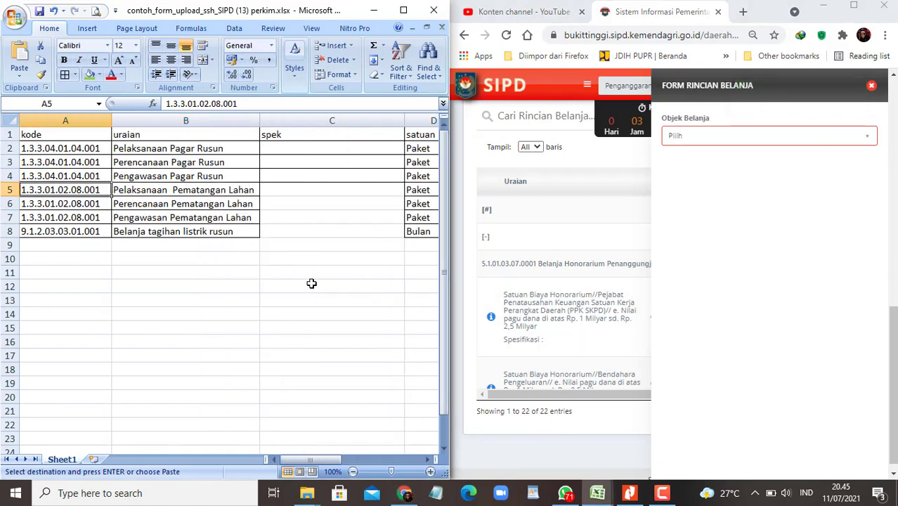
key("shift+Right")
key("shift+Right")
key("shift+Left")
key("shift+Down")
key("shift+Down")
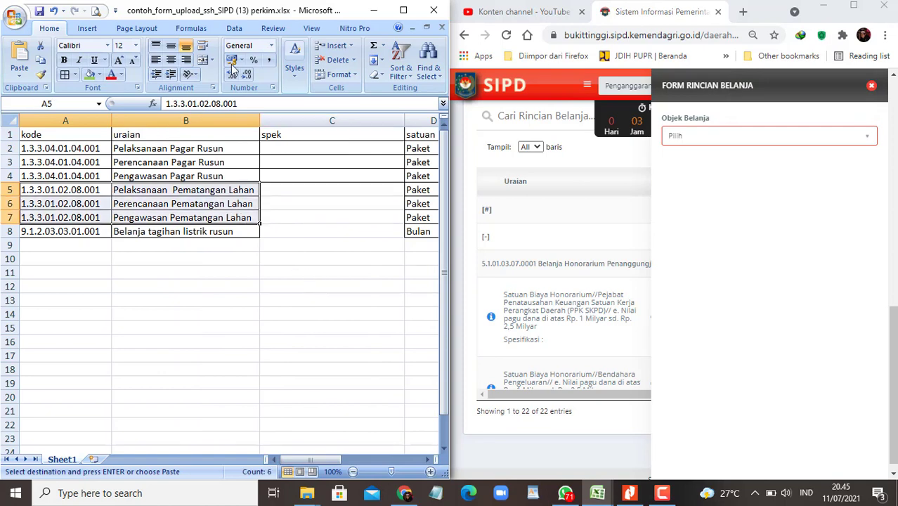
left_click(99, 74)
Step: Fill upload-sheet rows 5 to 7 yellow and bring up the Fasilitasi budget workbook
left_click(121, 173)
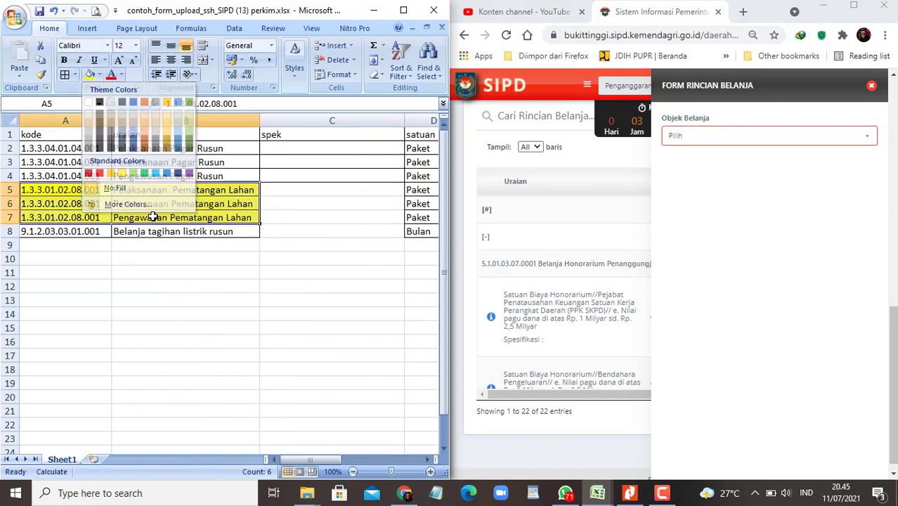
left_click(199, 289)
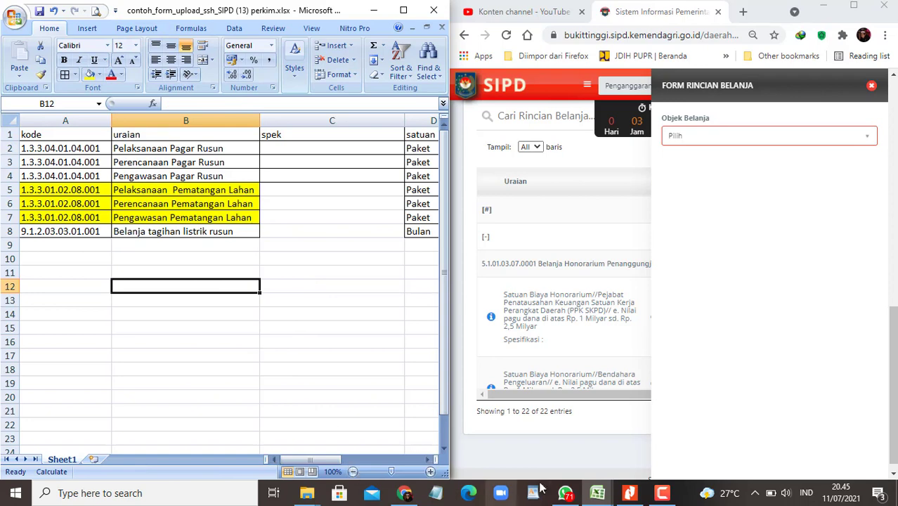
left_click(599, 496)
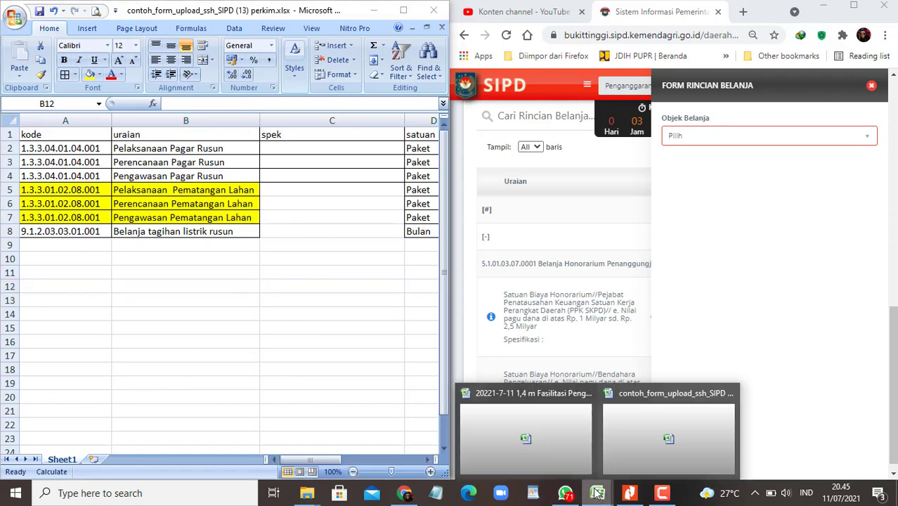
left_click(529, 441)
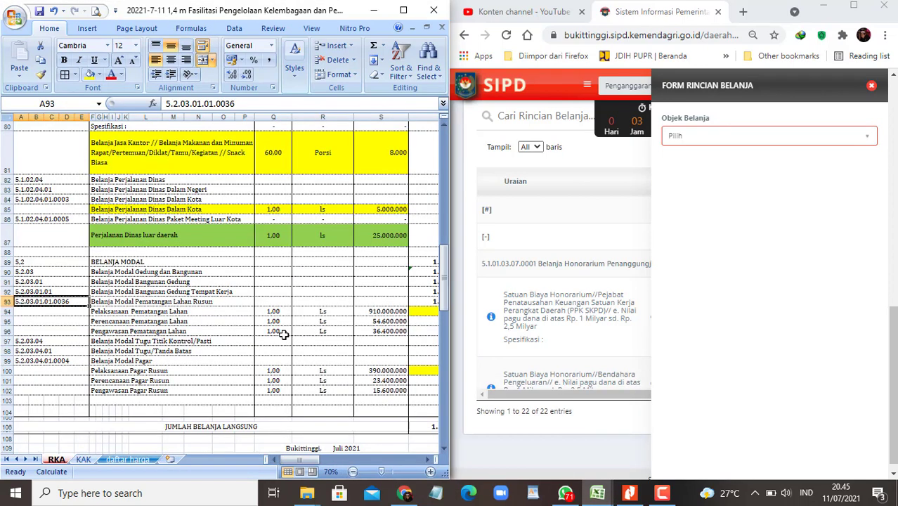
Step: Fill RKA rows 94 to 96 yellow, then return to contoh_form_upload_ssh_SIPD
key("Right")
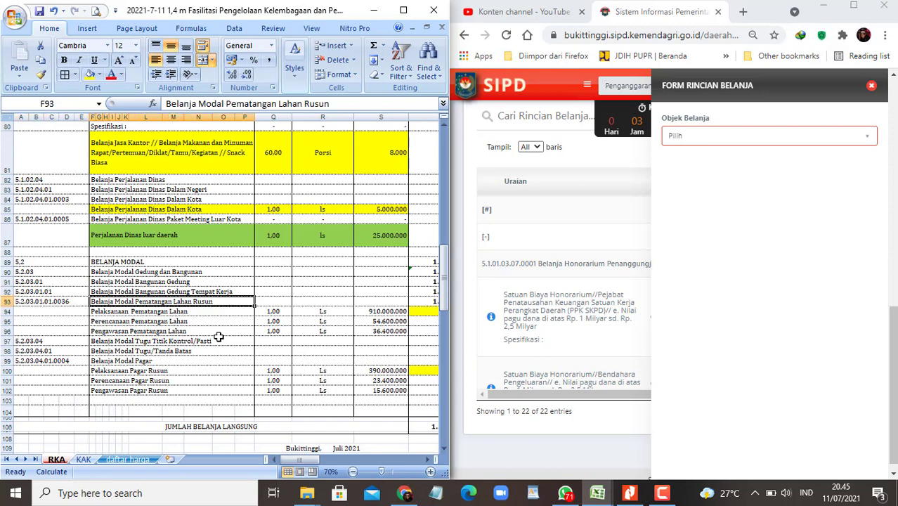
key("Down")
key("shift+Right")
key("shift+Right")
key("shift+Right")
key("shift+Down")
key("shift+Down")
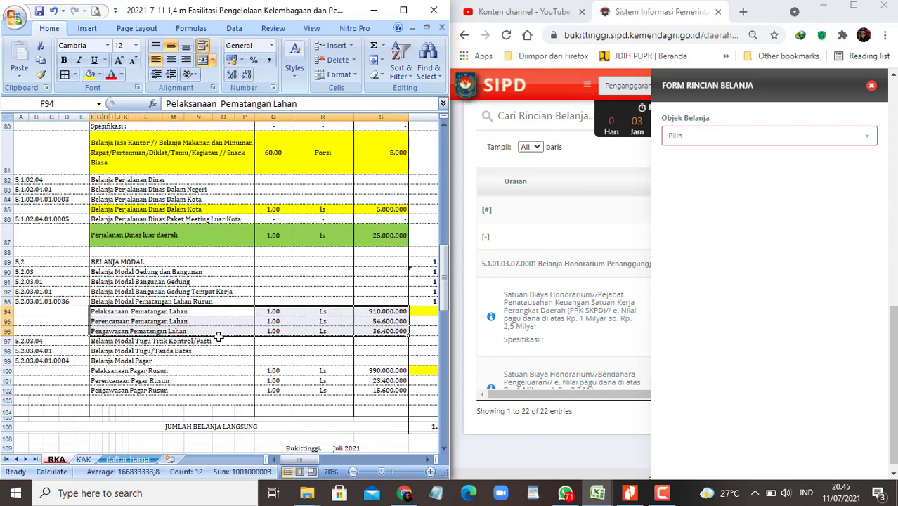
left_click(89, 76)
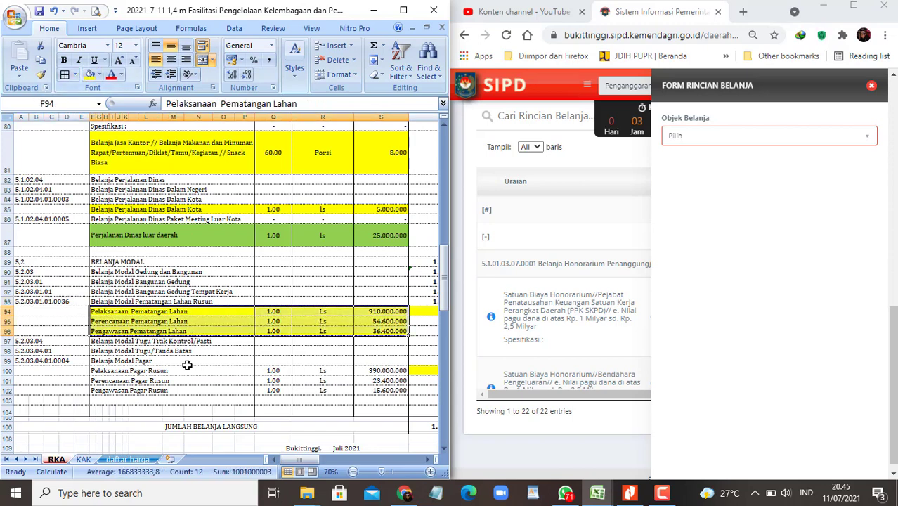
left_click(132, 370)
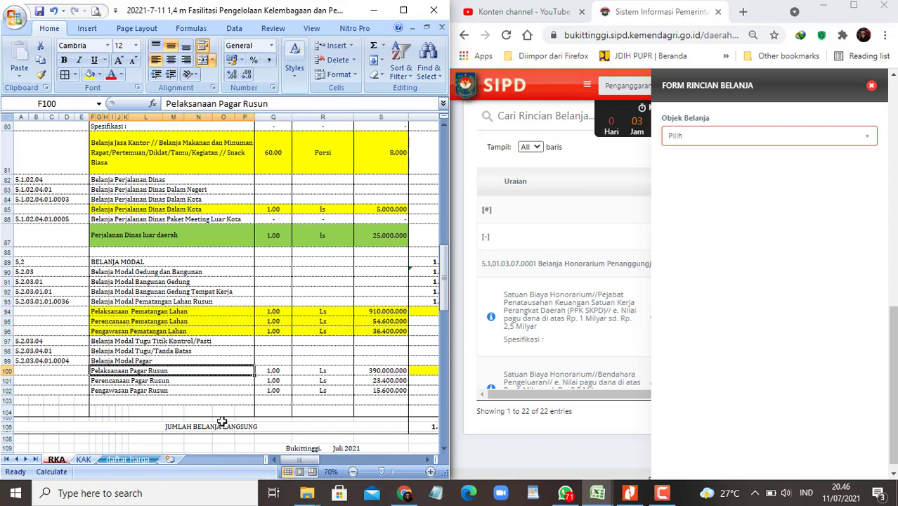
left_click(597, 492)
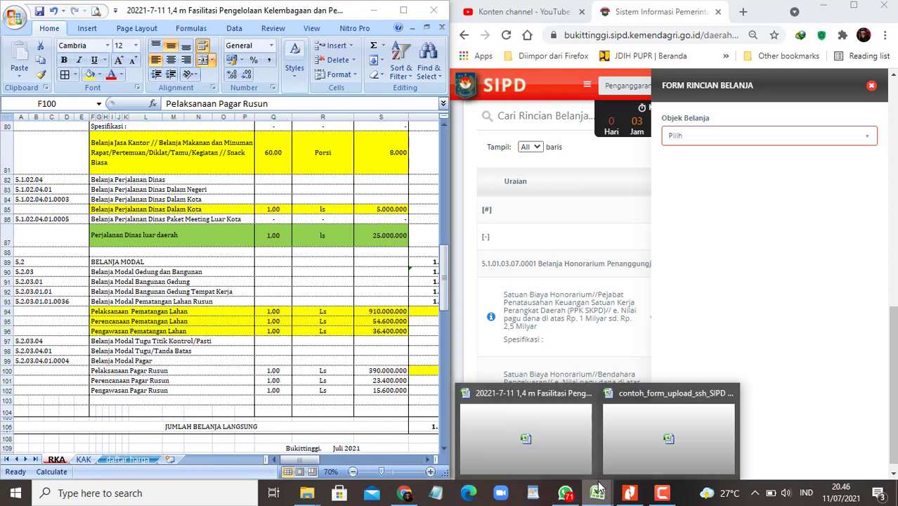
left_click(635, 447)
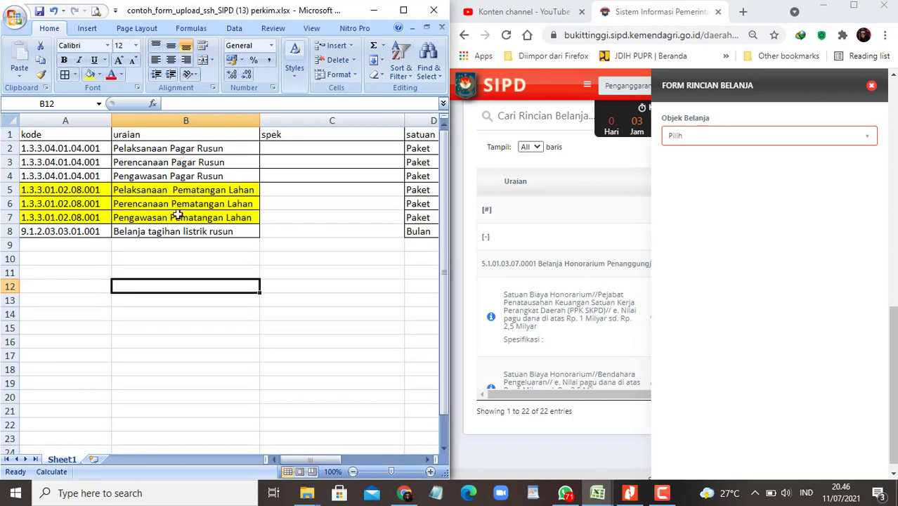
Step: Select Belanja Barang Jasa dan Modal and account 5.2.03.04.01.0004 Belanja Modal Pagar, copied from the upload sheet
left_click(256, 147)
left_click(718, 136)
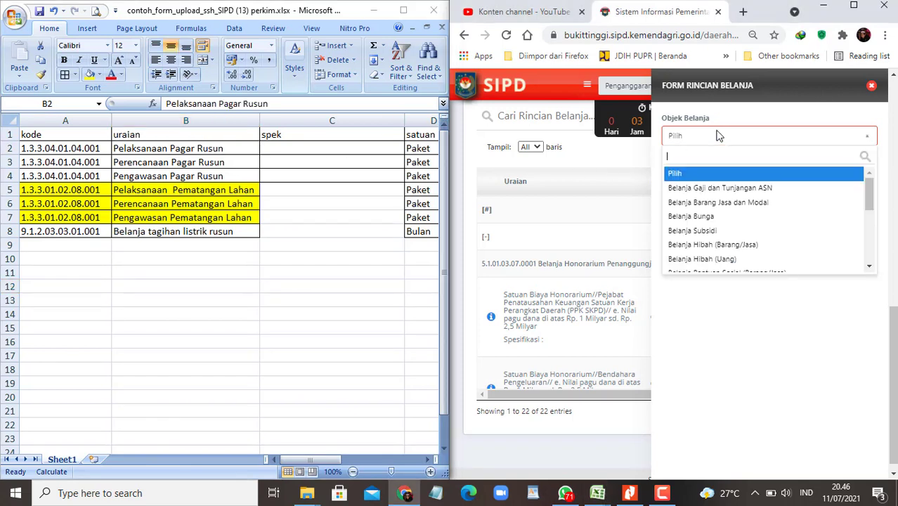
left_click(710, 201)
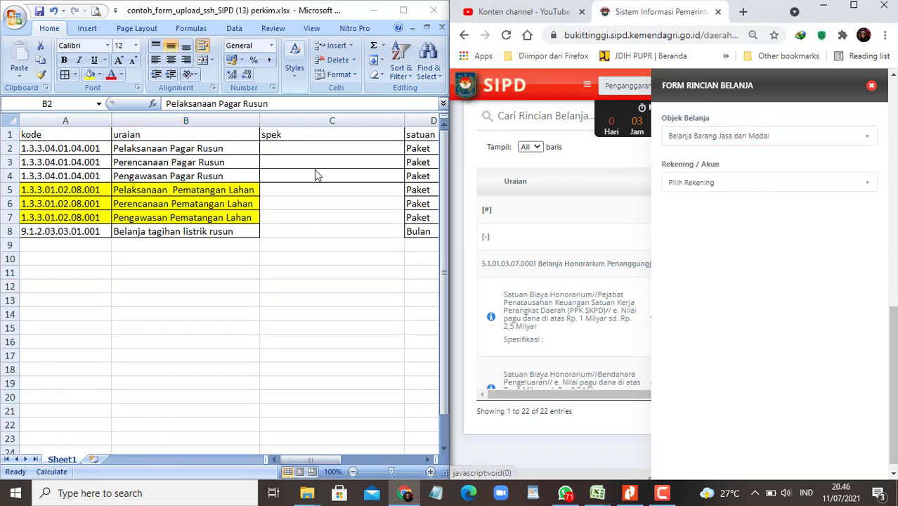
left_click(281, 155)
key("Right")
key("Right")
key("Right")
key("Right")
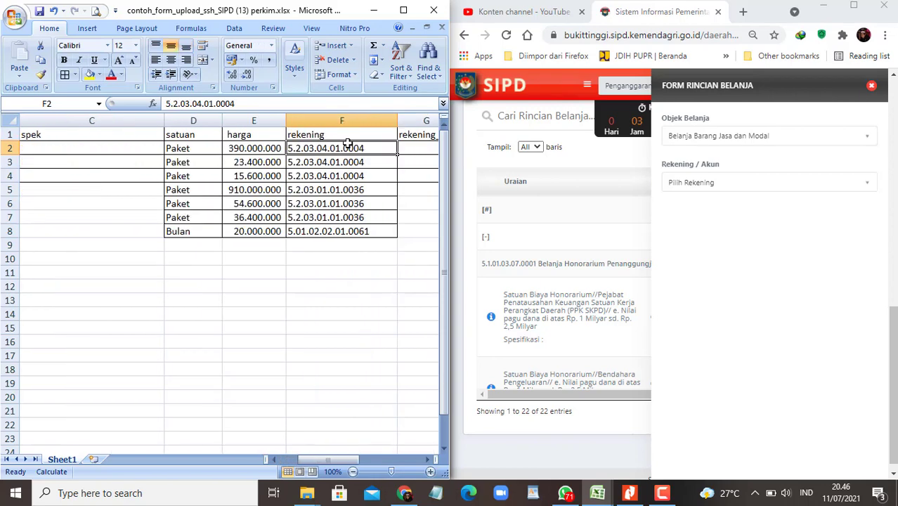
key("ctrl+c")
left_click(762, 185)
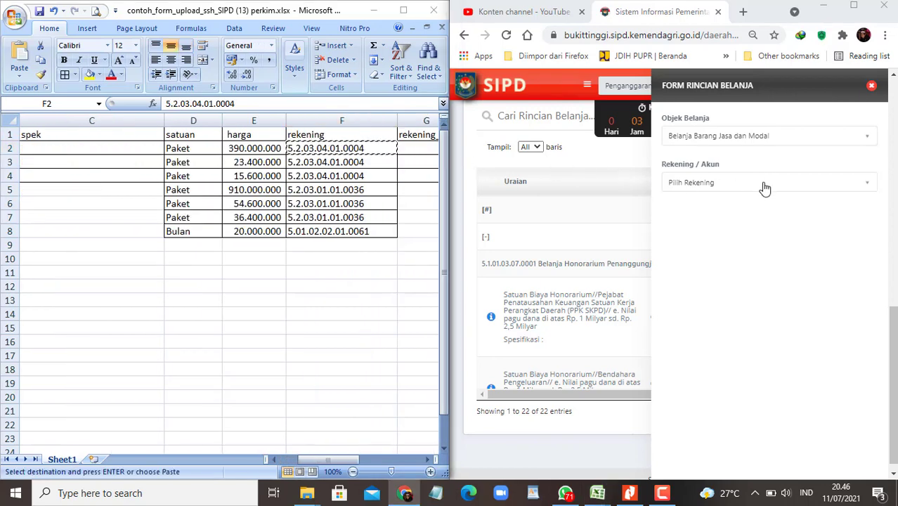
left_click(765, 186)
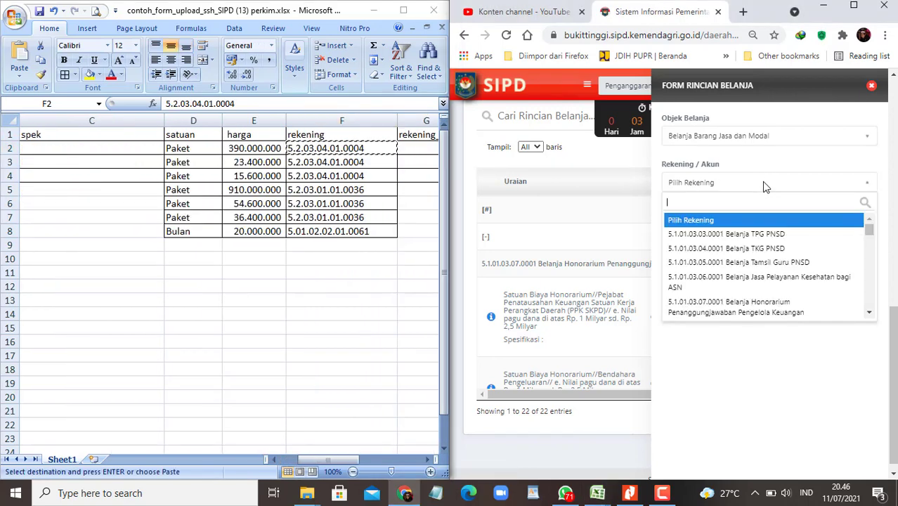
key("ctrl+v")
key("Return")
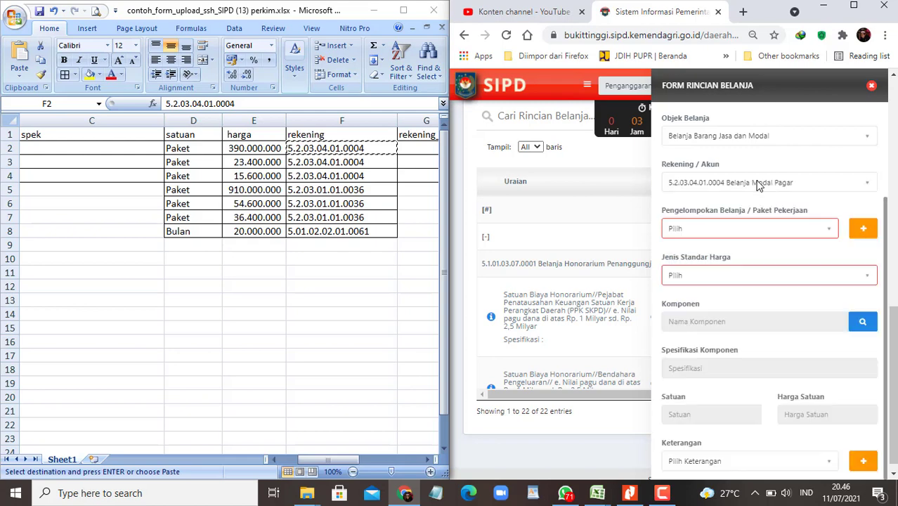
Step: Try SBU, then SSH as the price standard; both component searches come back empty
left_click(776, 278)
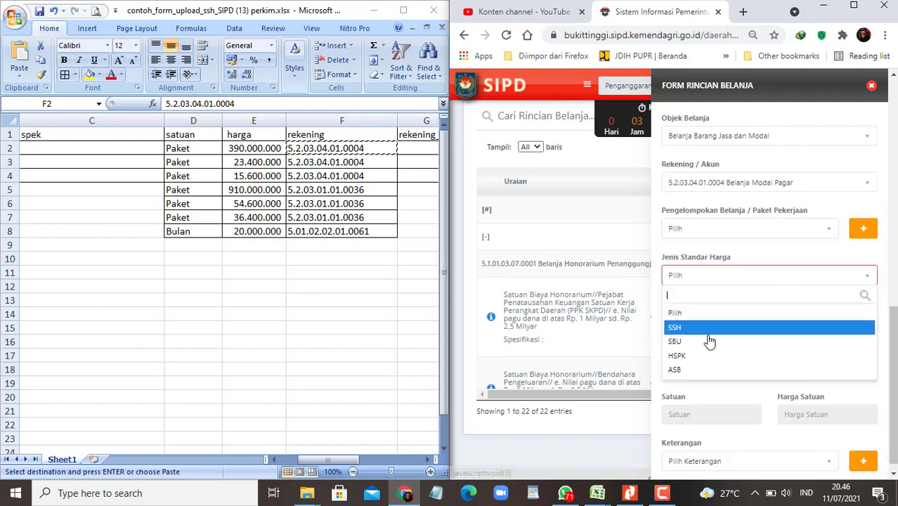
left_click(702, 340)
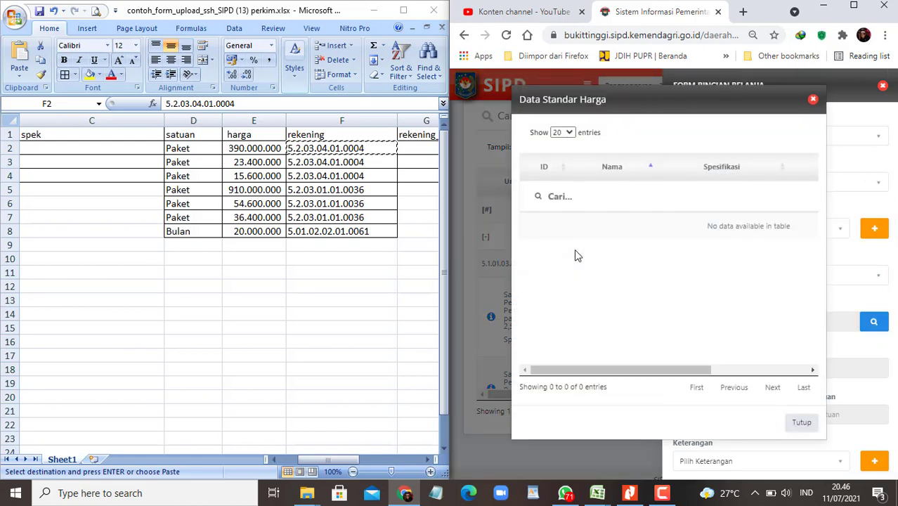
left_click(812, 100)
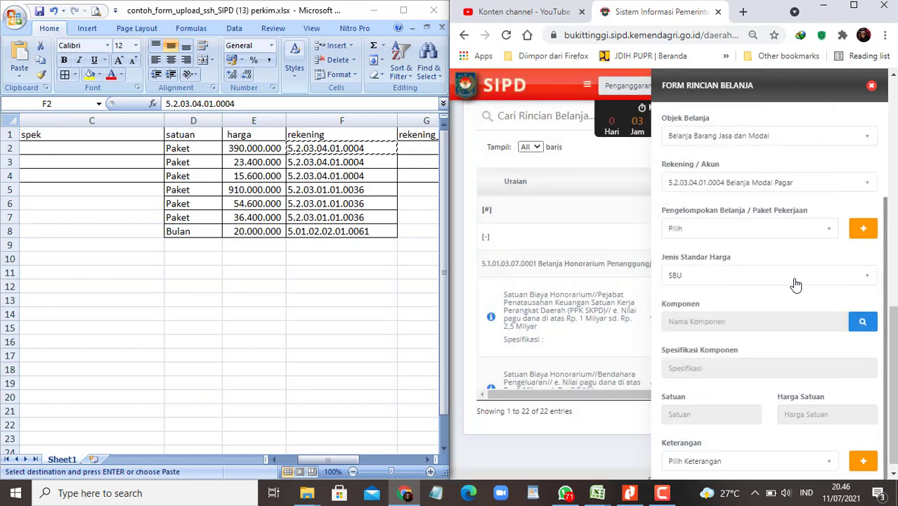
left_click(795, 284)
left_click(761, 327)
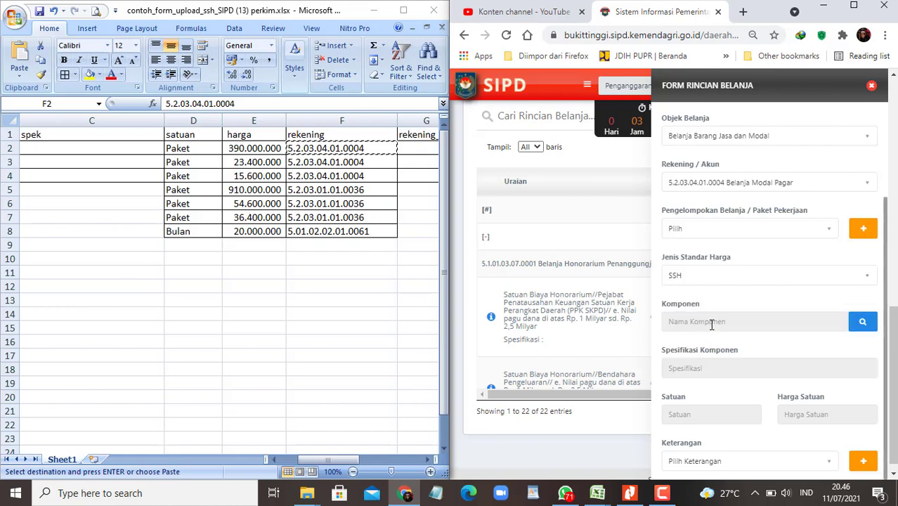
left_click(859, 328)
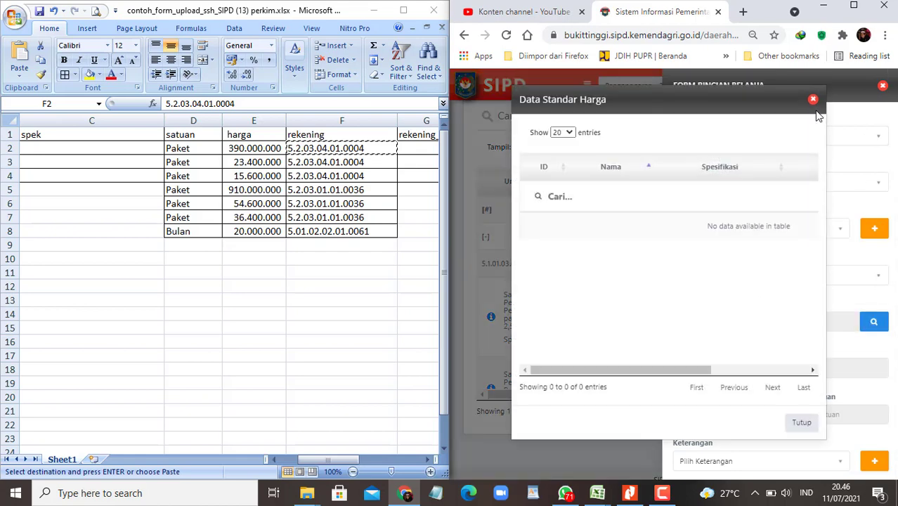
left_click(812, 100)
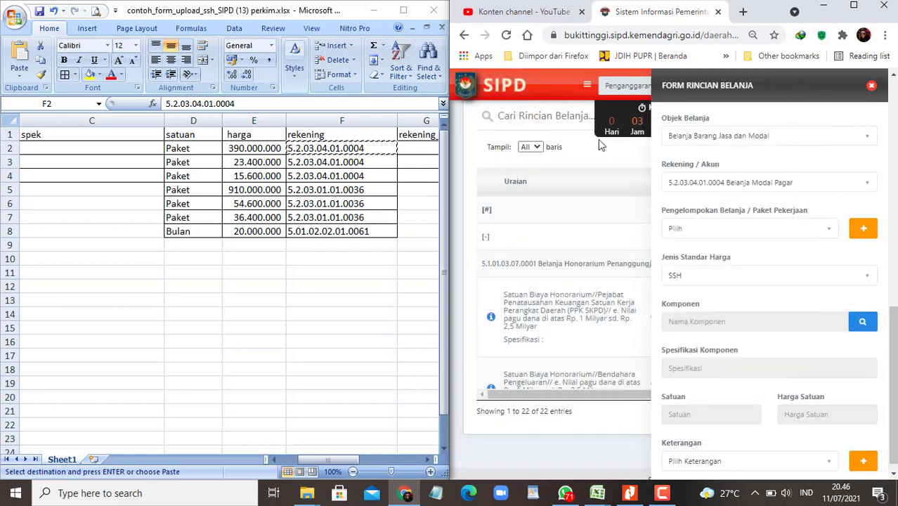
Step: Recheck the Pelaksanaan Pagar Rusun item and rerun the SSH component search, still empty, with Chrome maximized
left_click(363, 148)
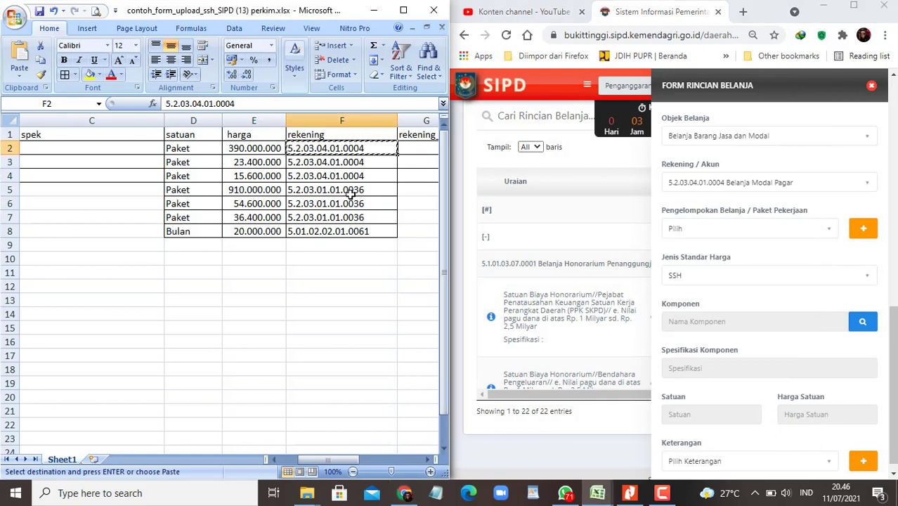
key("Home")
key("Right")
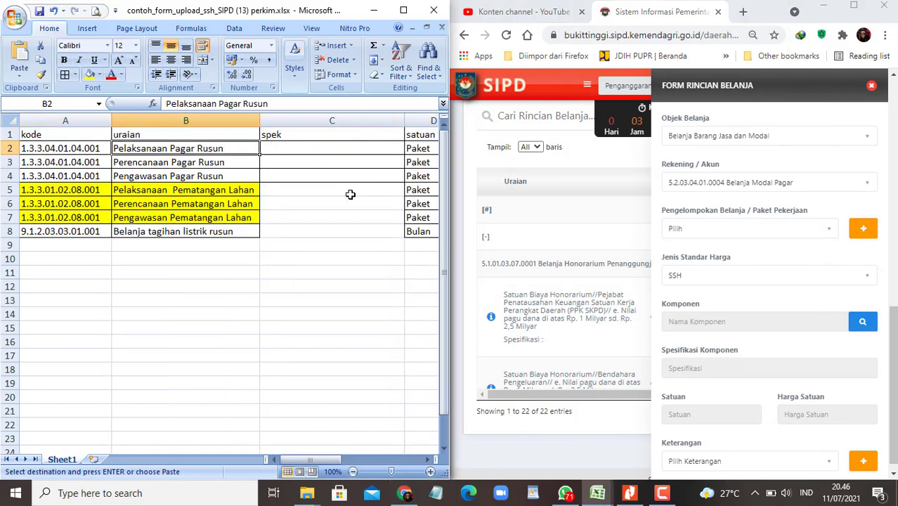
left_click(863, 280)
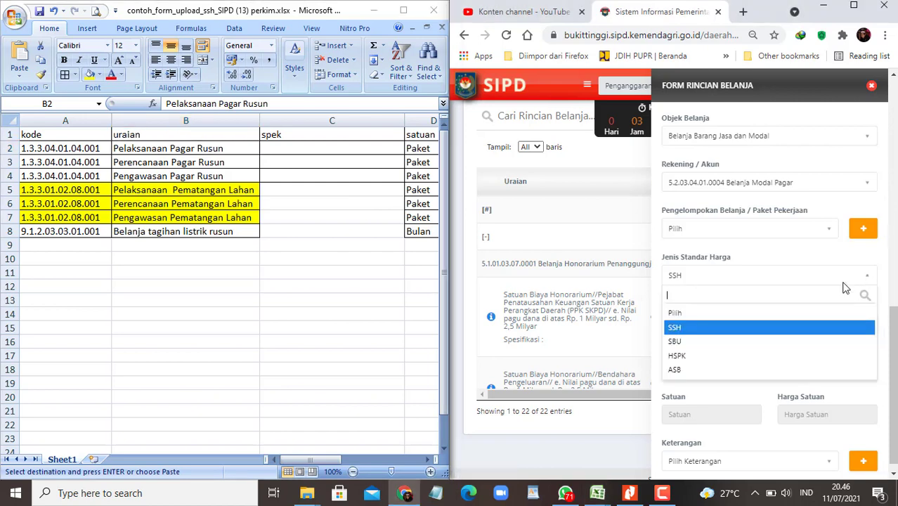
left_click(697, 327)
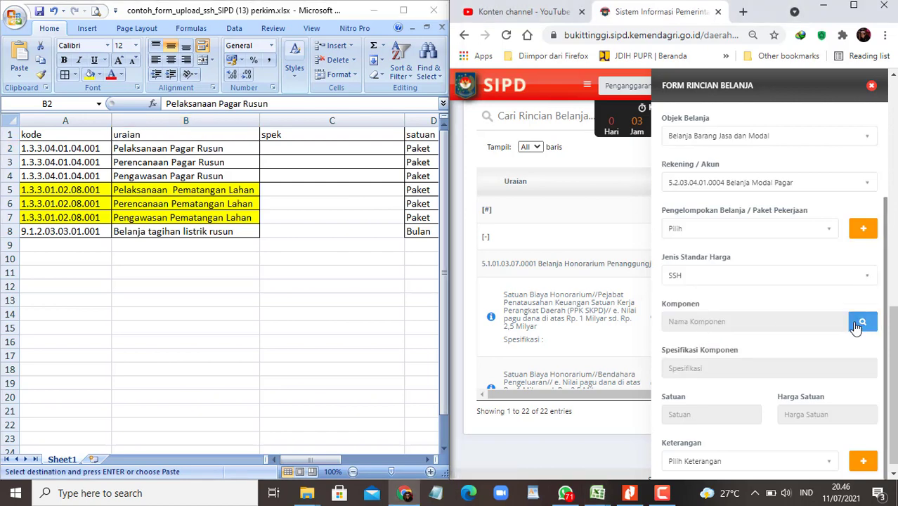
left_click(861, 323)
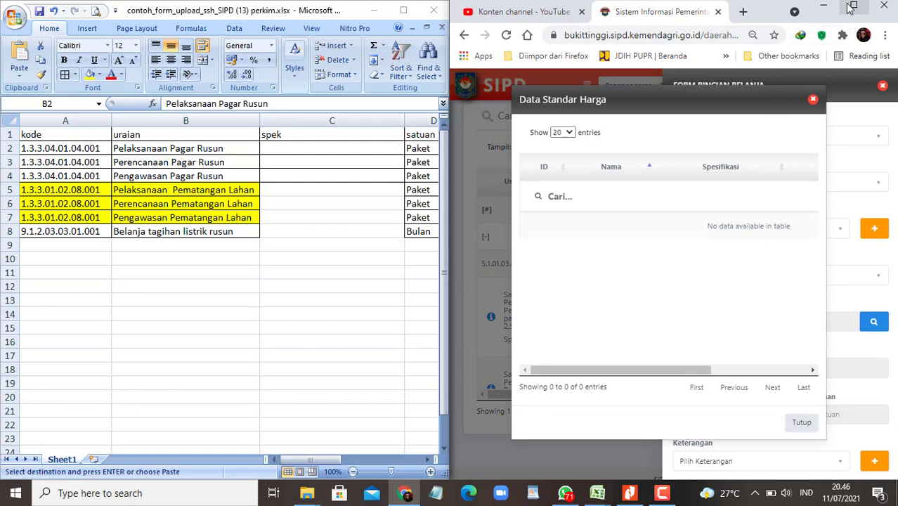
left_click(852, 5)
left_click(668, 98)
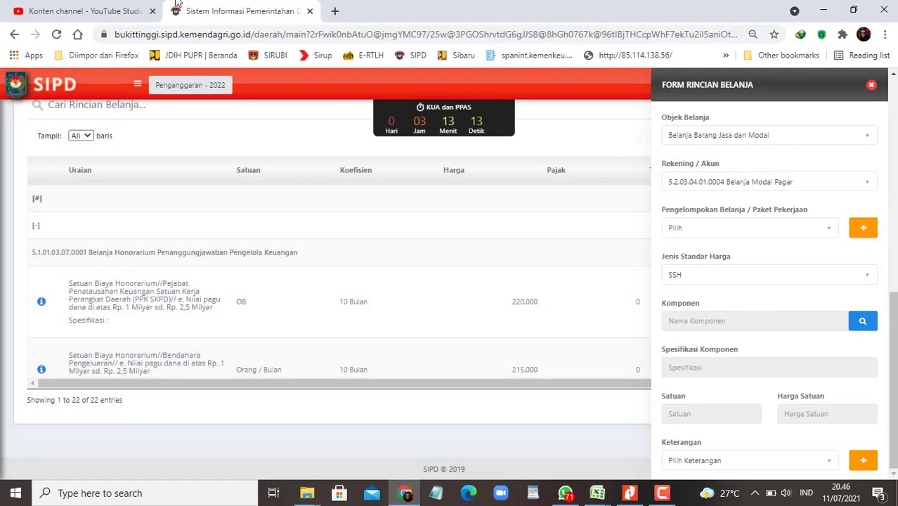
Step: Reopen SIPD in a new tab, clear the already-logged-in warning, log back in and choose 2022
left_click(334, 10)
left_click(420, 59)
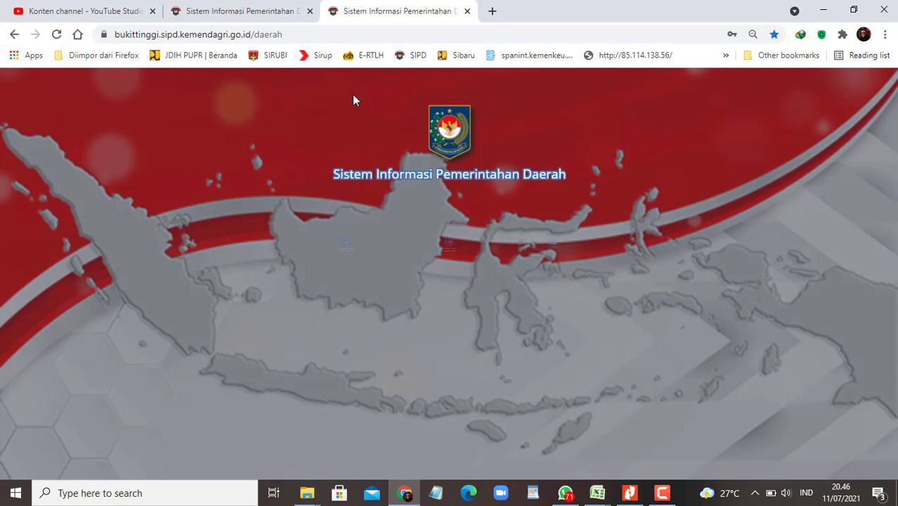
left_click(441, 241)
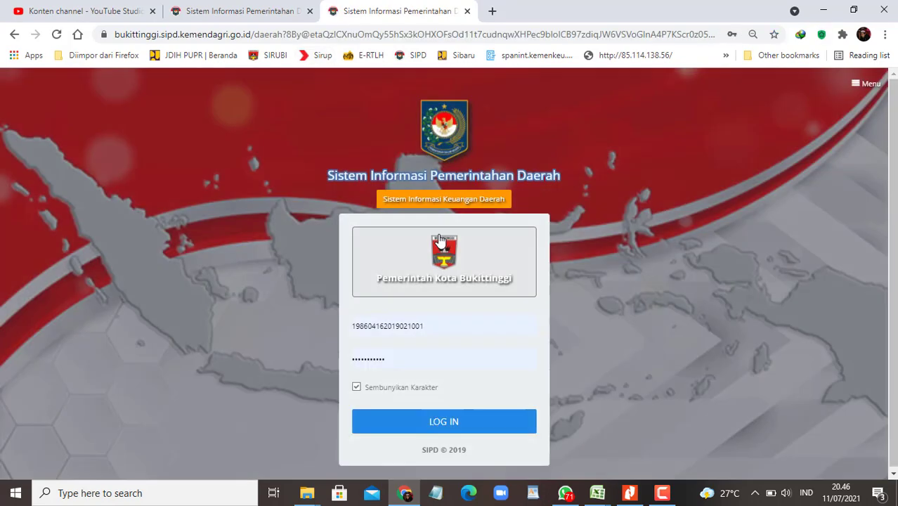
left_click(426, 416)
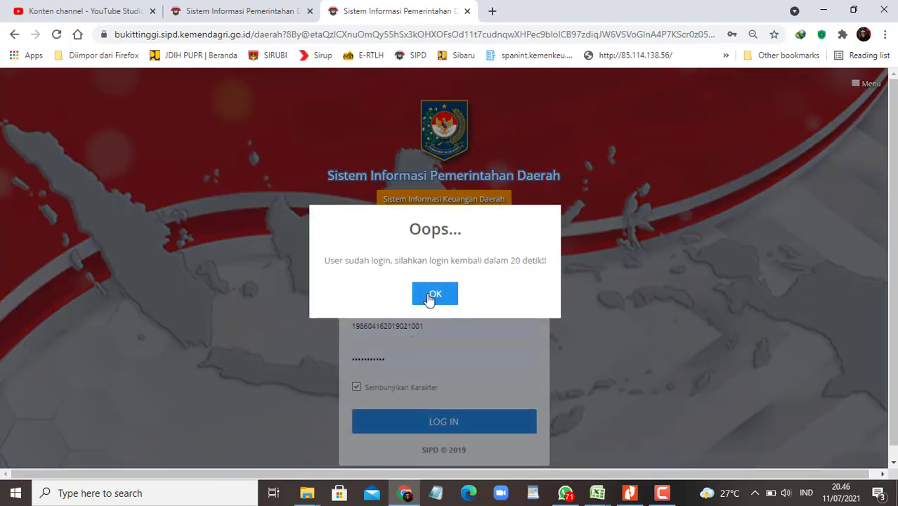
left_click(424, 295)
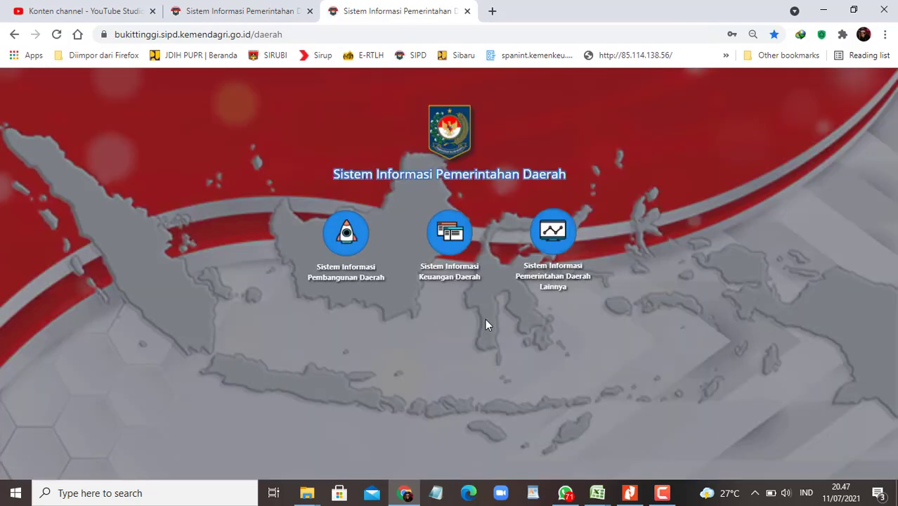
left_click(458, 246)
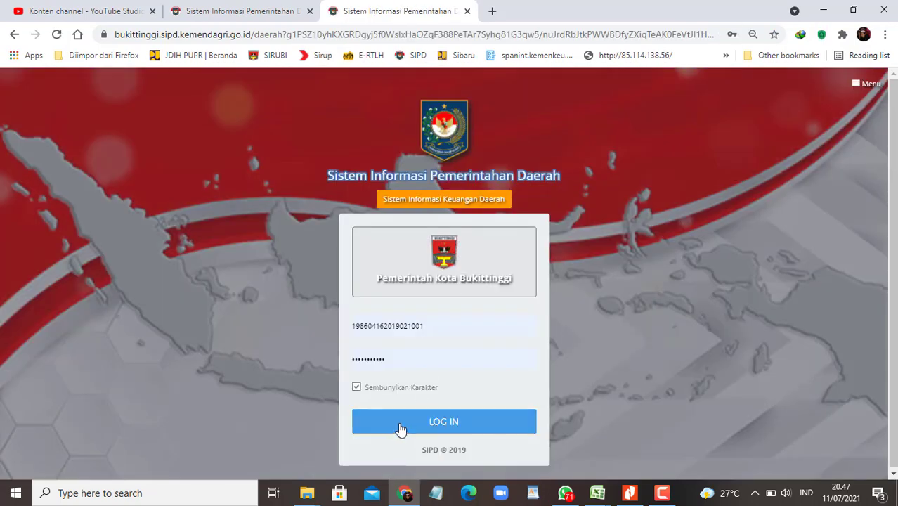
left_click(403, 426)
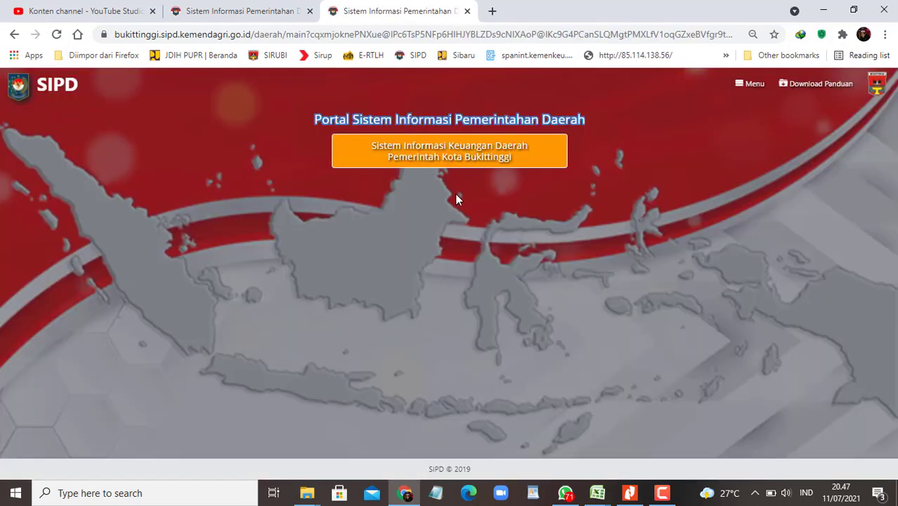
left_click(488, 210)
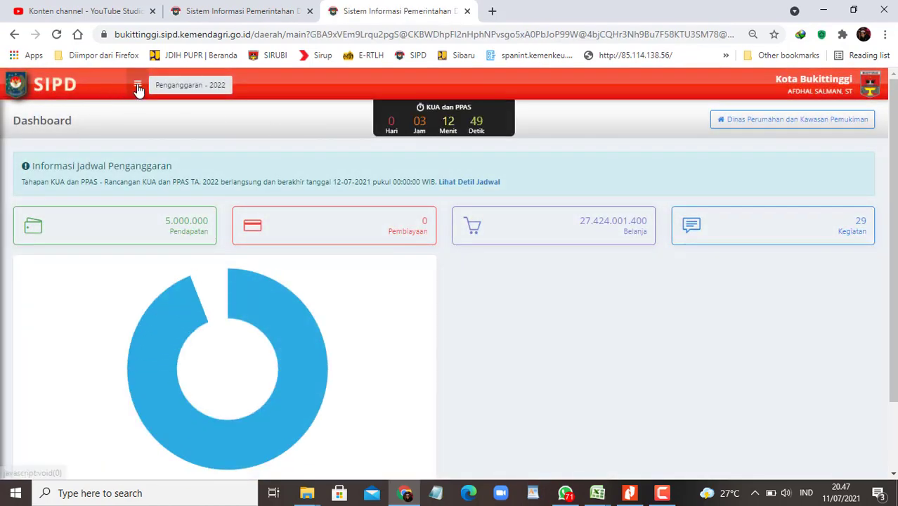
left_click(137, 83)
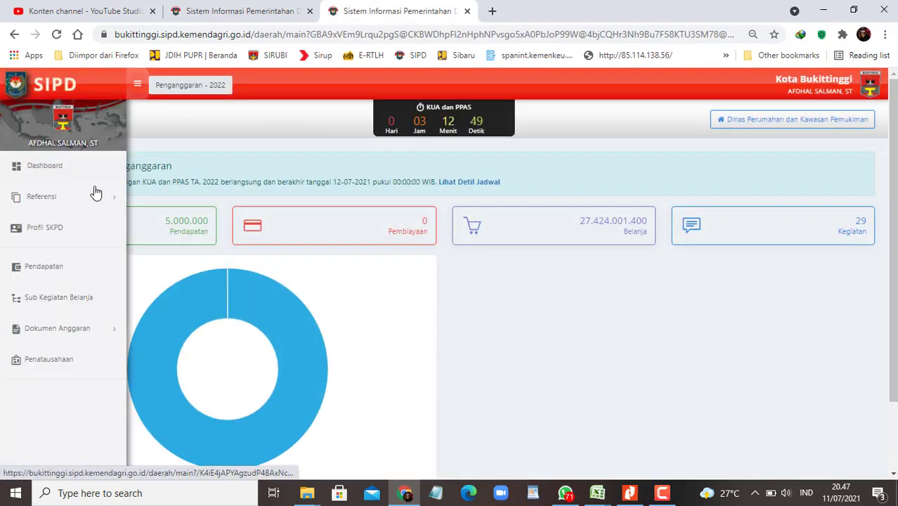
Step: Open Referensi > Standar Harga > SSH and search it for Pelaksanaan Pagar Rusun copied from Excel
left_click(96, 195)
left_click(96, 302)
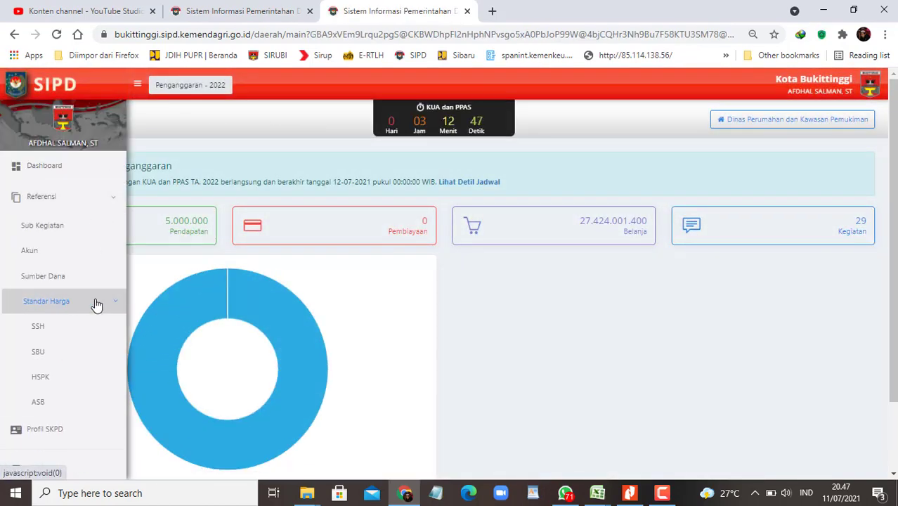
left_click(55, 328)
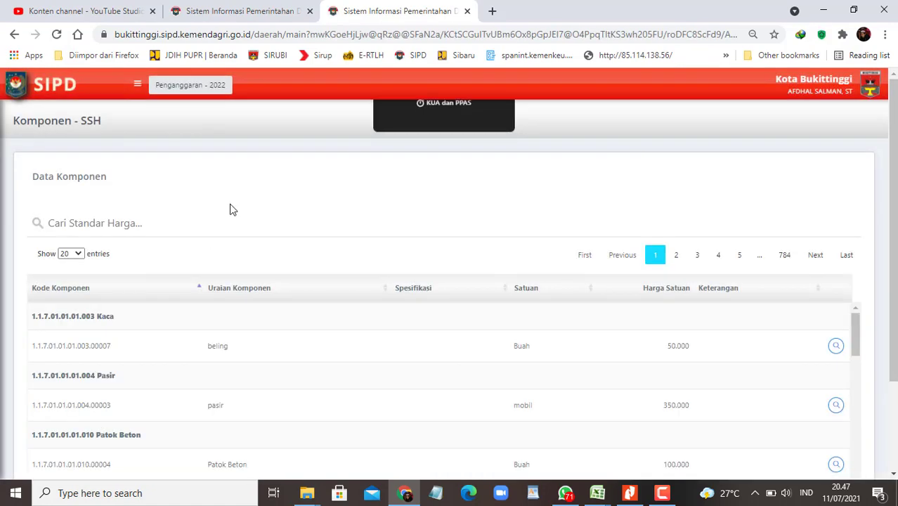
key("alt+Tab")
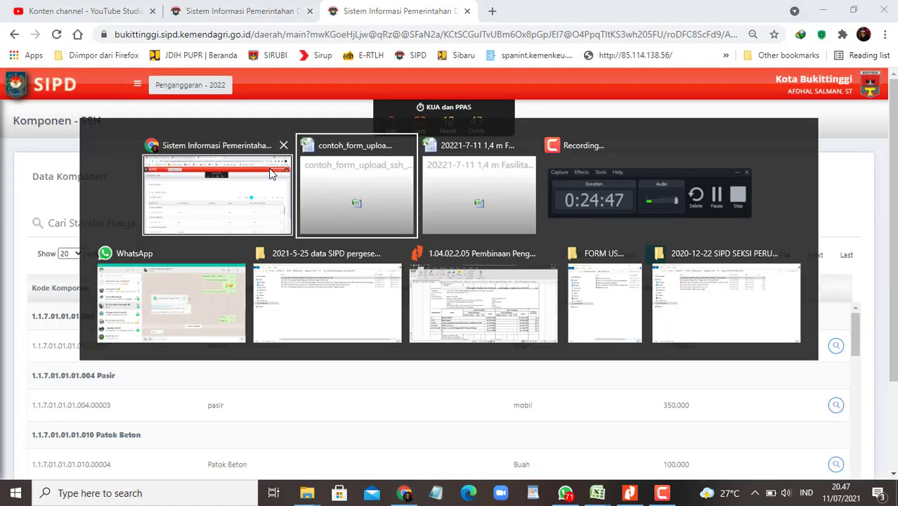
key("alt+Tab")
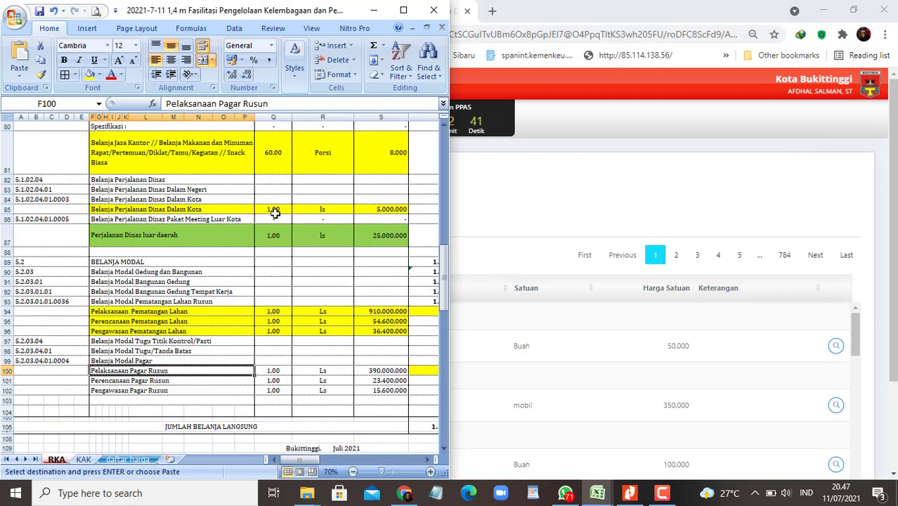
key("alt+Tab")
key("alt+Tab")
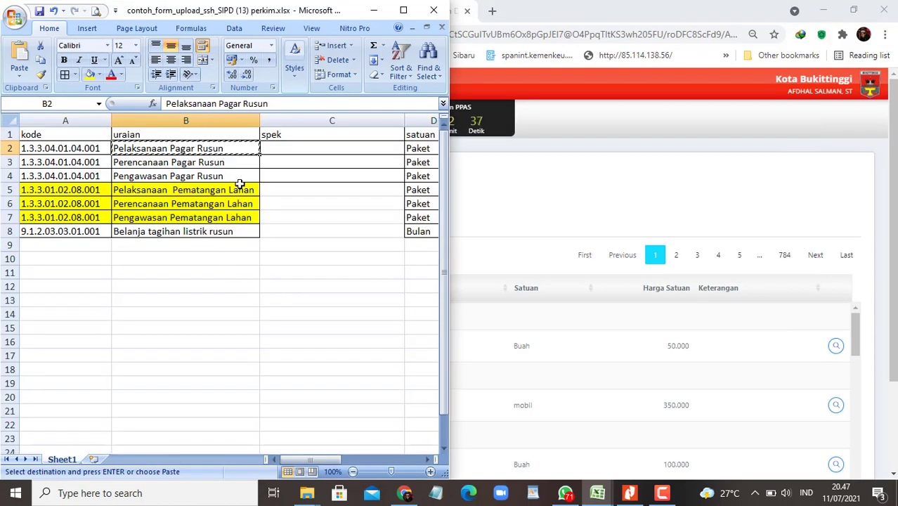
key("alt+Tab")
key("alt+Tab")
key("alt+Tab")
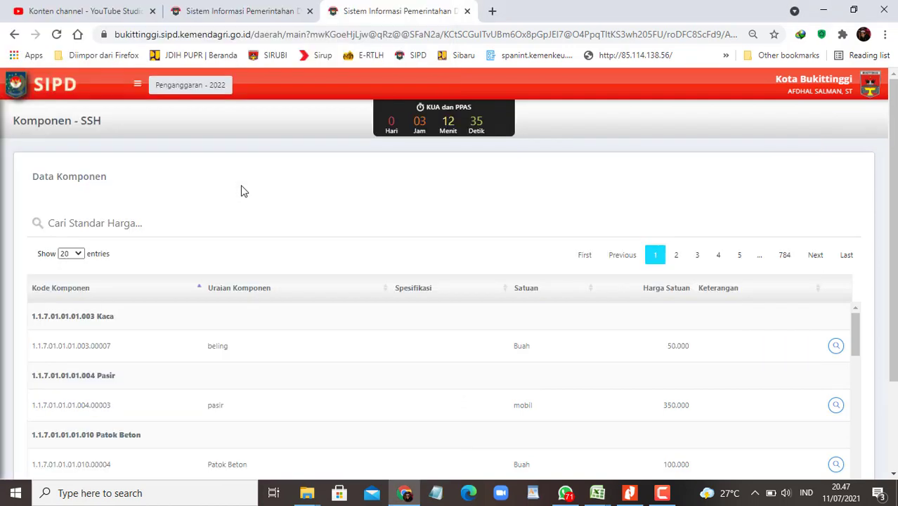
left_click(114, 222)
type("Pelaksanaan Pagar Rusun")
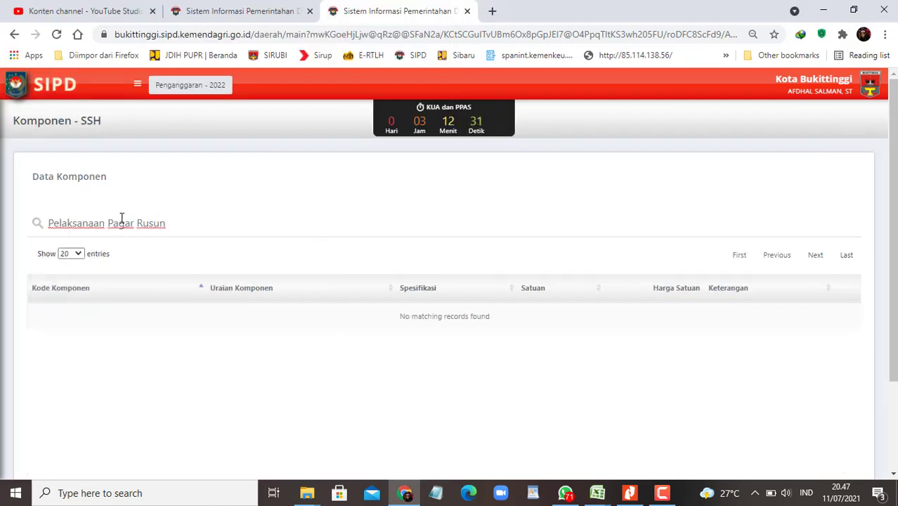
left_click(137, 84)
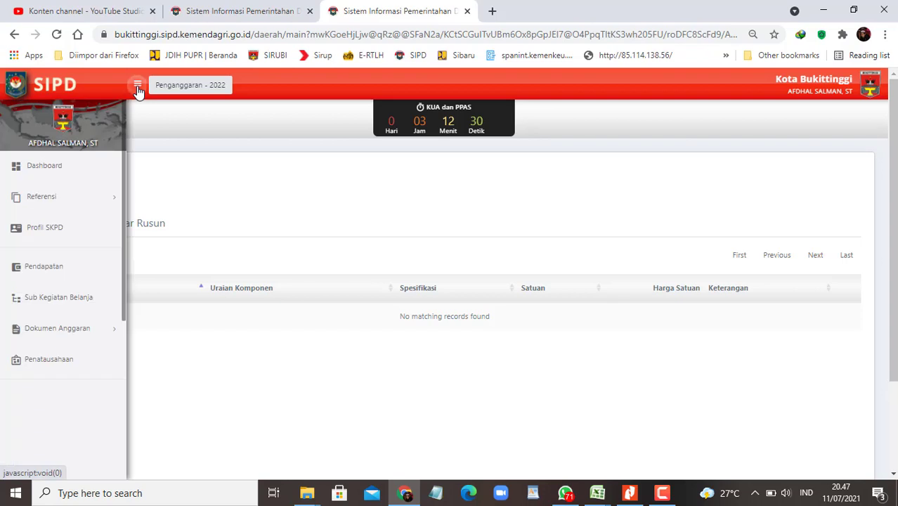
Step: Find Pelaksanaan Pagar Rusun in the SBU reference list and view its linked accounts
left_click(107, 200)
left_click(79, 304)
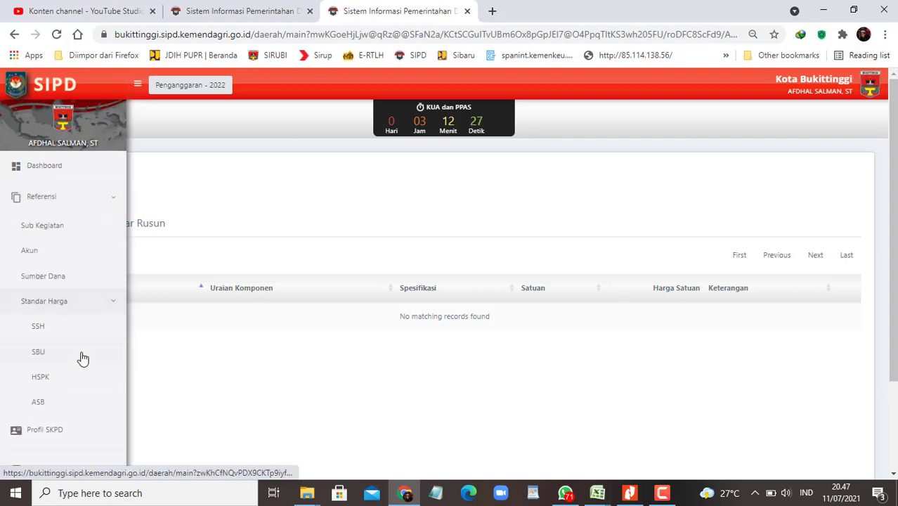
left_click(82, 358)
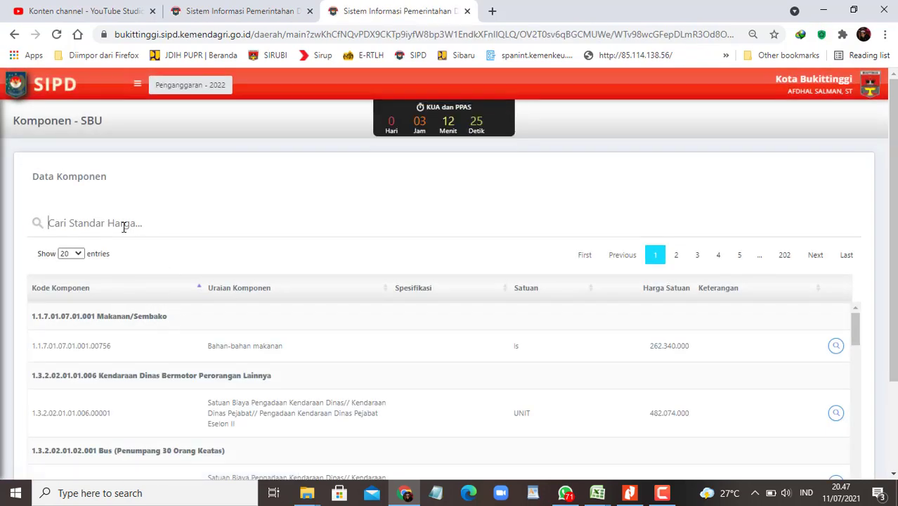
left_click(123, 223)
type("Pelaksanaan Pagar Rusun")
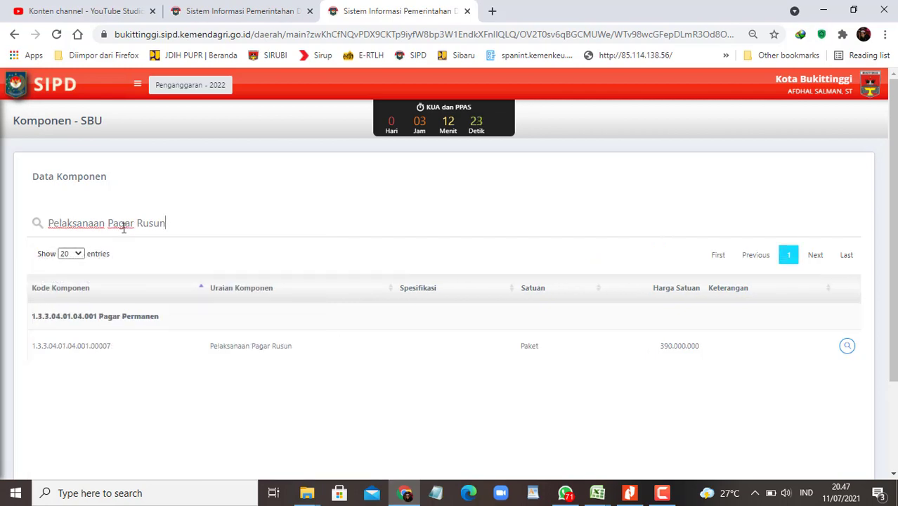
left_click(846, 347)
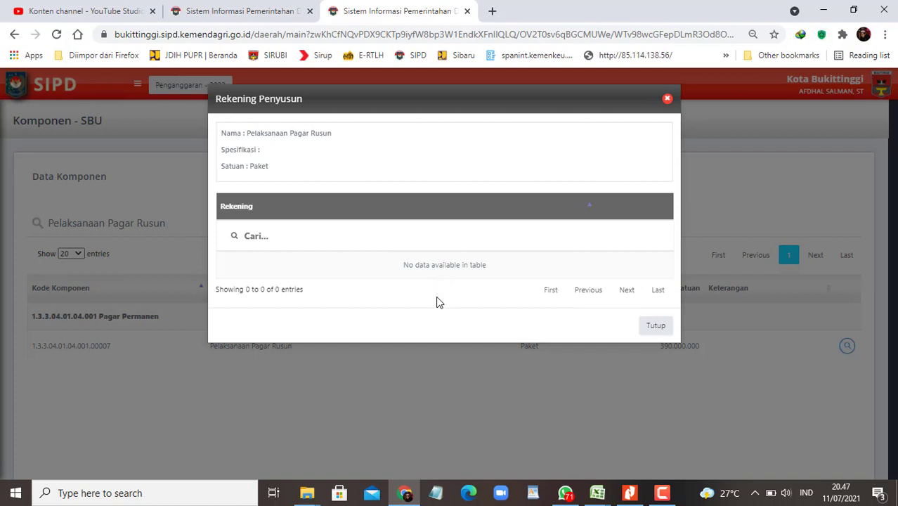
left_click(655, 327)
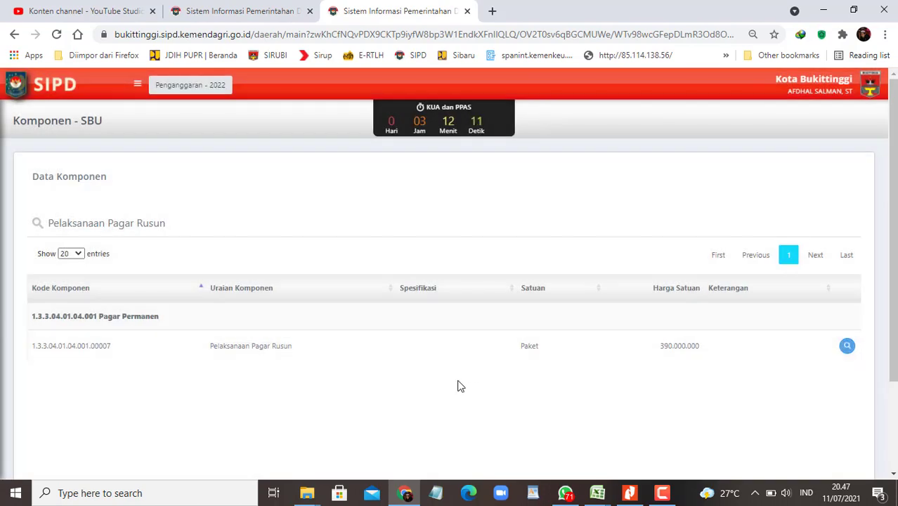
left_click(219, 13)
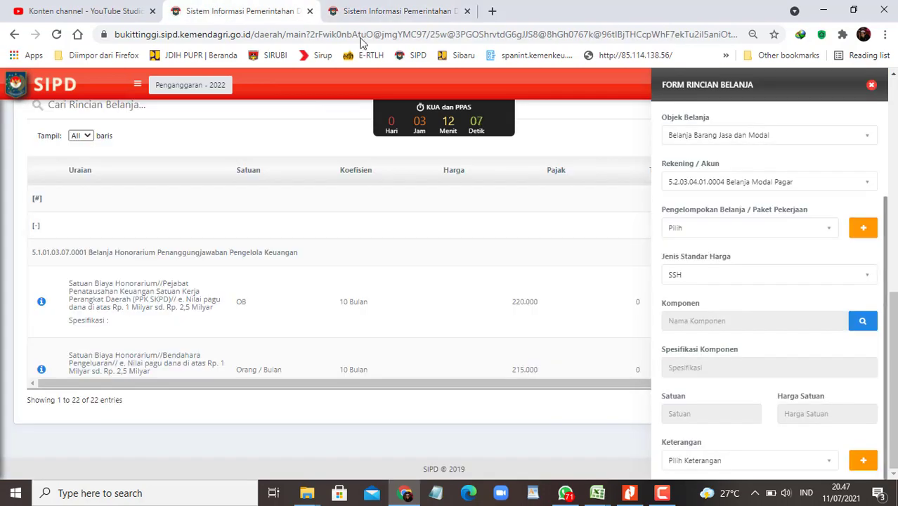
left_click(383, 11)
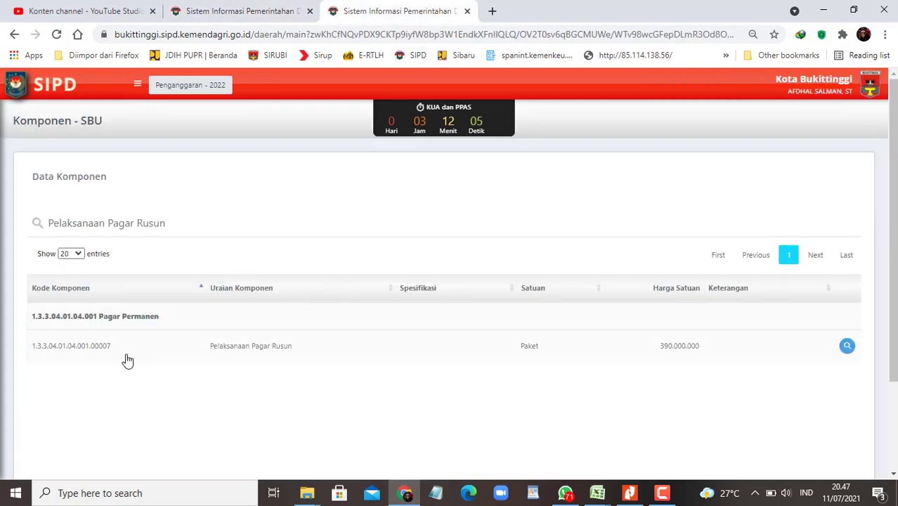
left_click(849, 349)
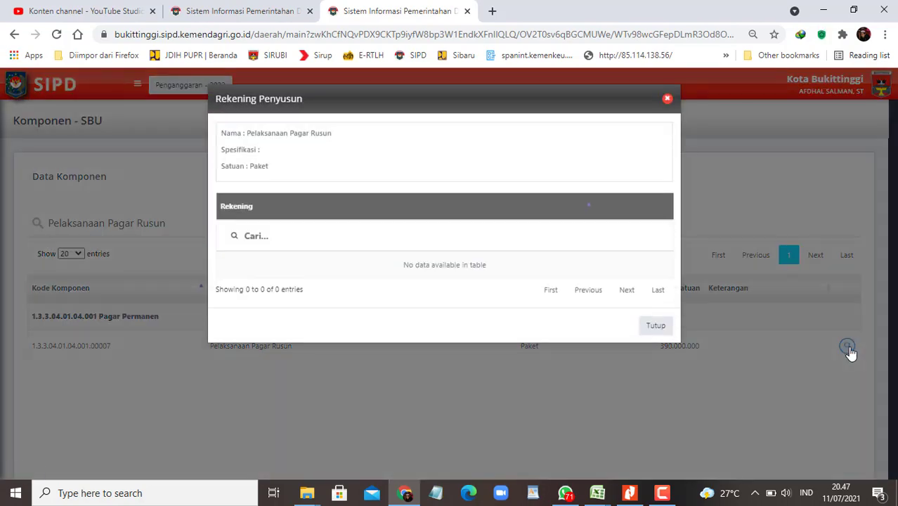
left_click(667, 99)
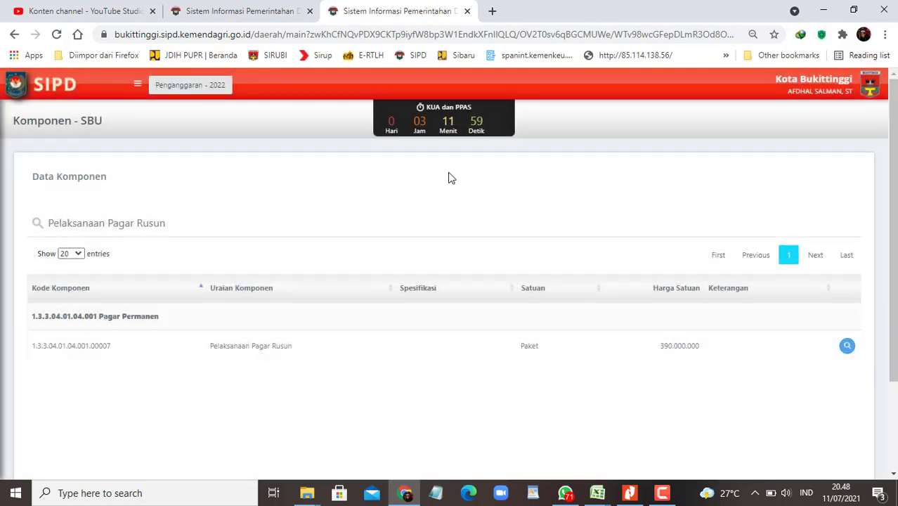
Step: Switch the detail form's price standard to SBU, clear the Ajax error and empty list, then reload
left_click(265, 13)
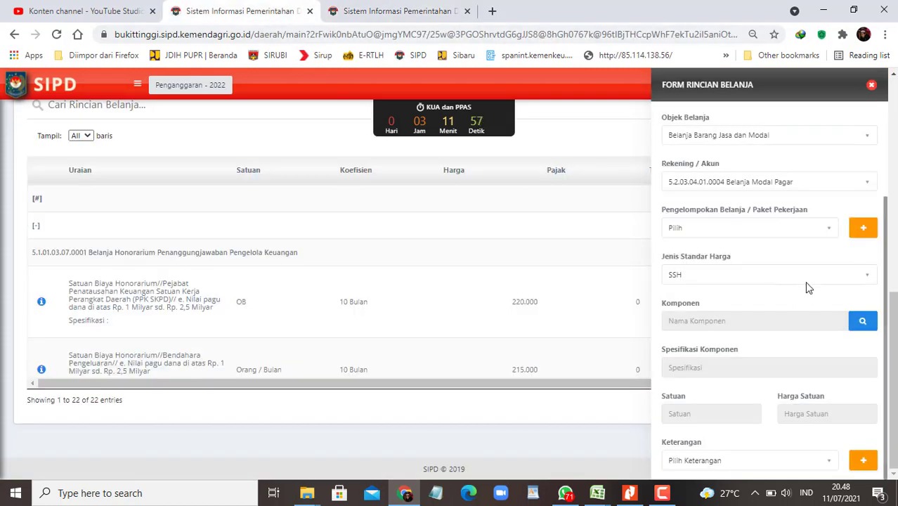
left_click(849, 279)
left_click(680, 342)
left_click(864, 325)
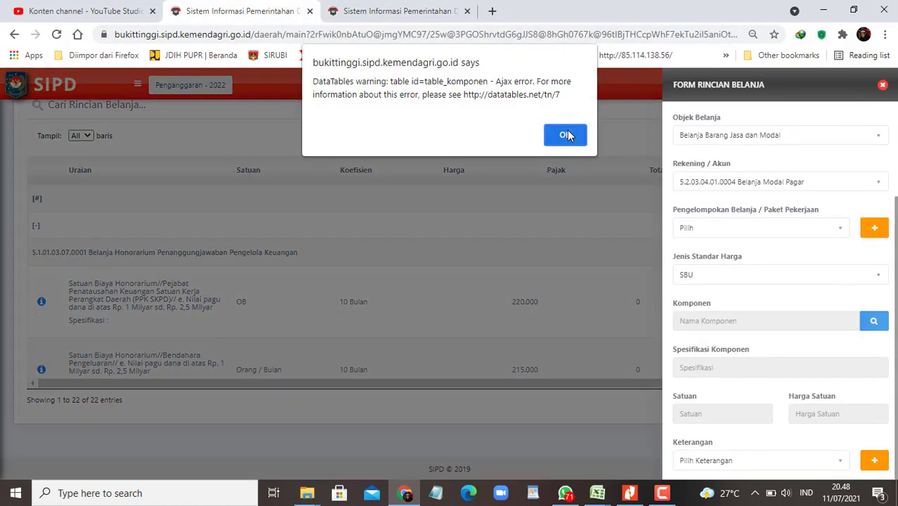
left_click(567, 135)
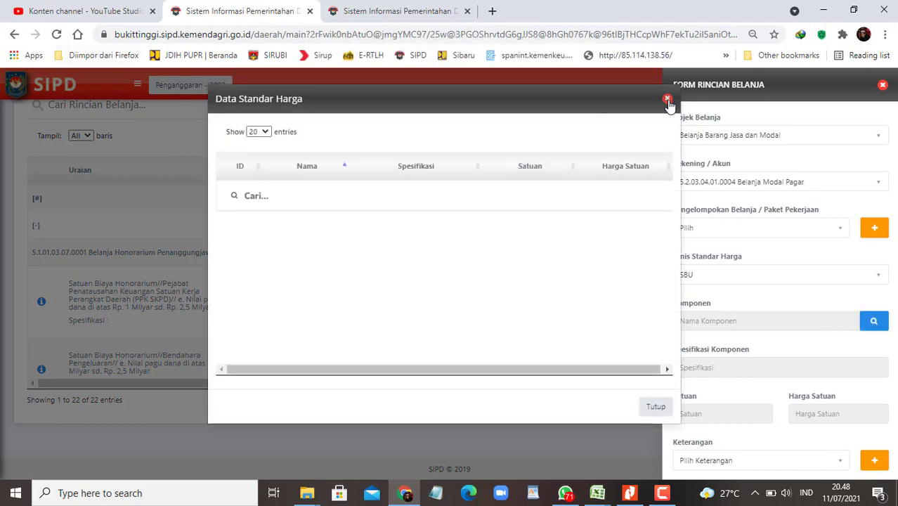
left_click(666, 99)
left_click(57, 33)
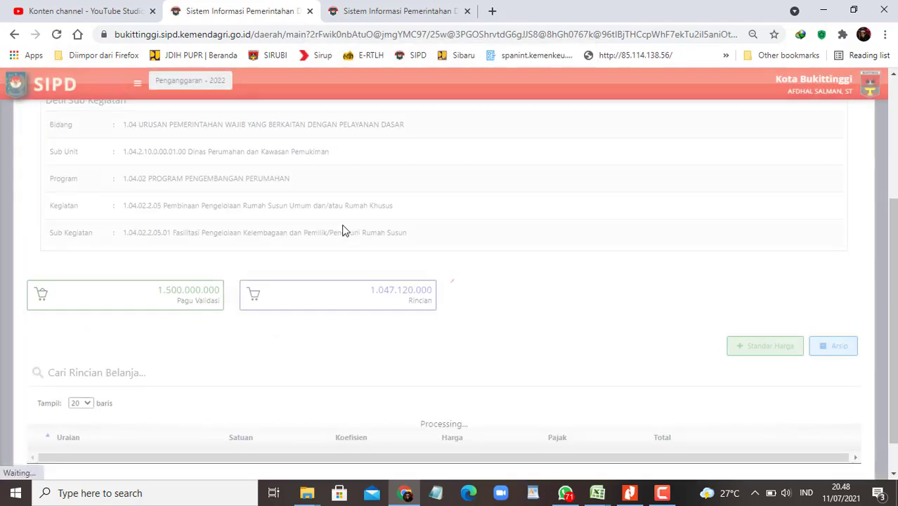
Step: Show all spending rows of the sub-activity on a single page
scroll(449, 290, "down", 2)
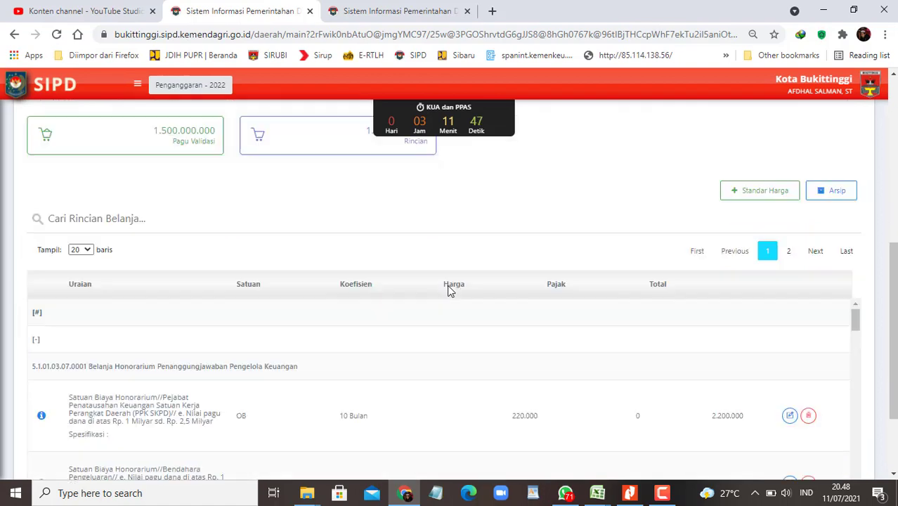
scroll(184, 305, "up", 2)
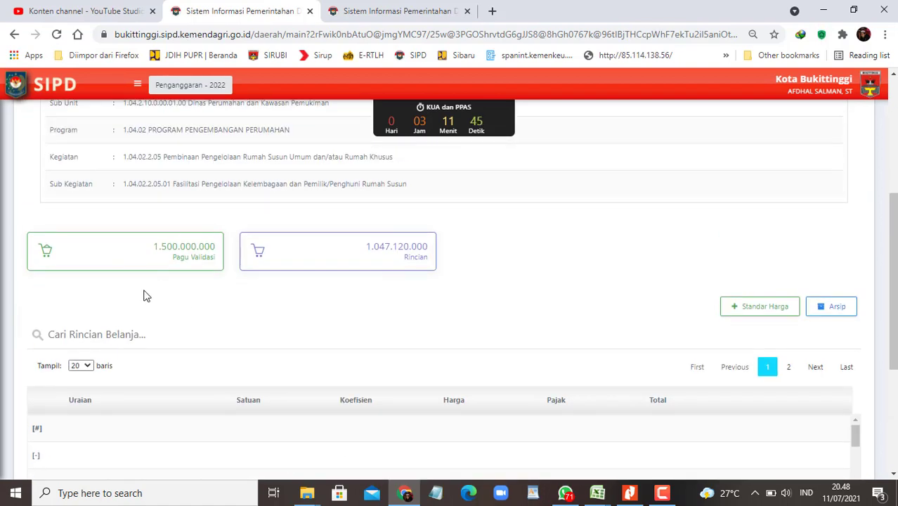
scroll(142, 306, "down", 2)
left_click(80, 233)
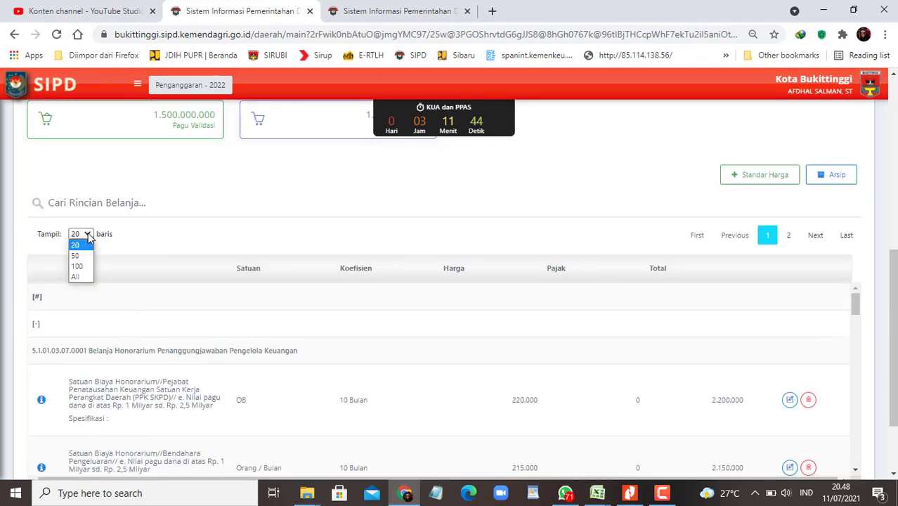
left_click(77, 281)
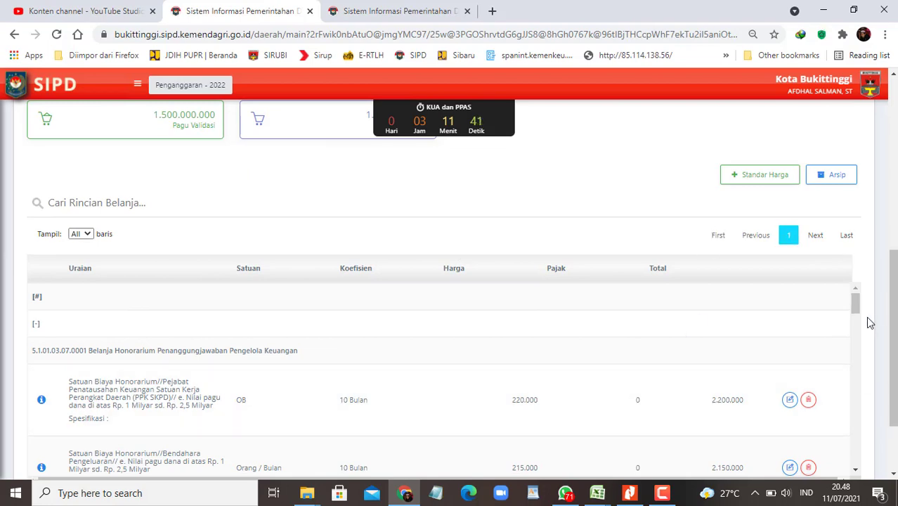
left_click_drag(856, 309, 858, 475)
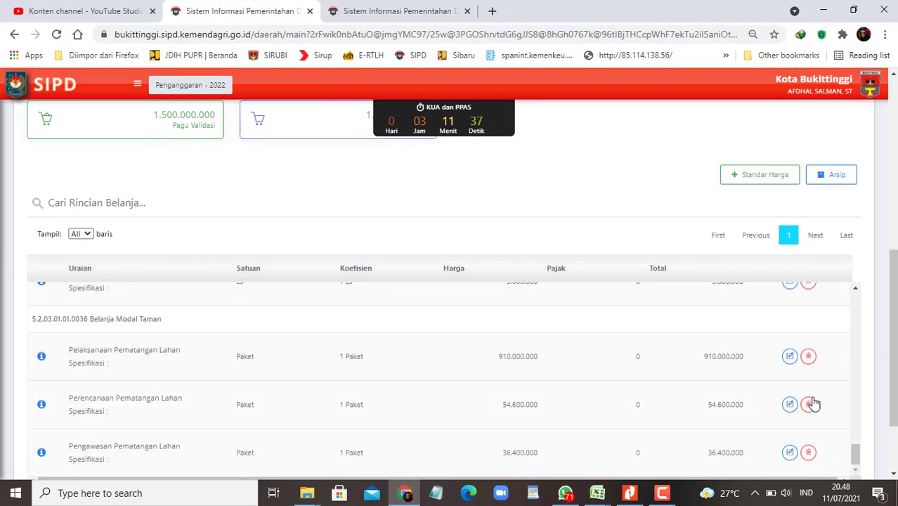
Step: Start a new detail with Belanja Barang Jasa dan Modal and account 5.2.03.04.01.0004 Belanja Modal Pagar, found by 'paga'
left_click(770, 187)
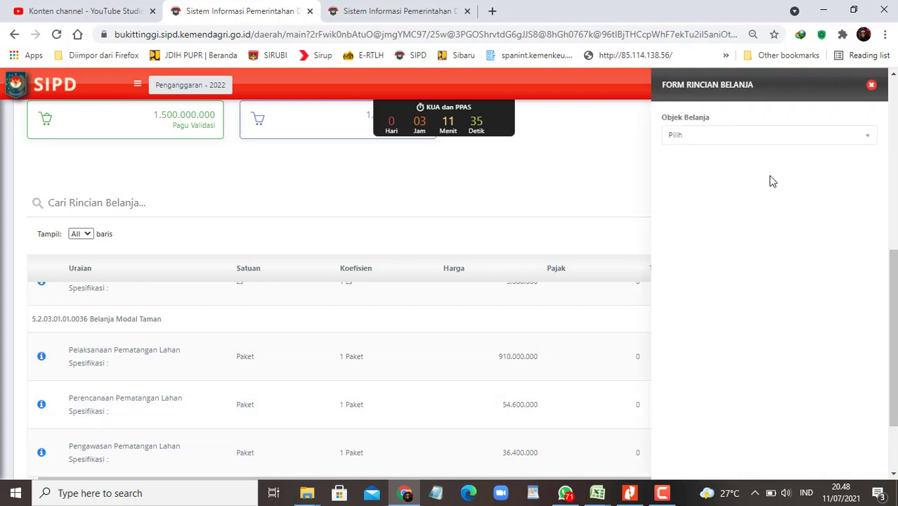
left_click(782, 138)
left_click(739, 204)
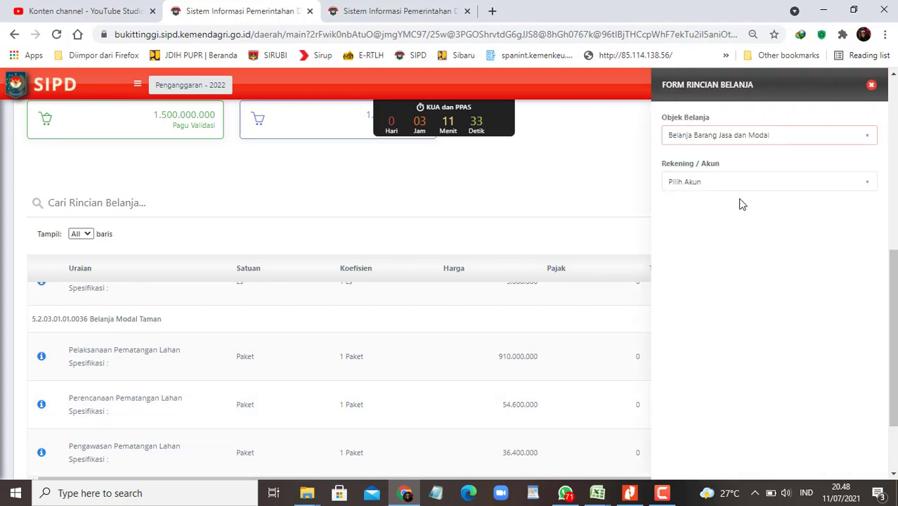
left_click(741, 188)
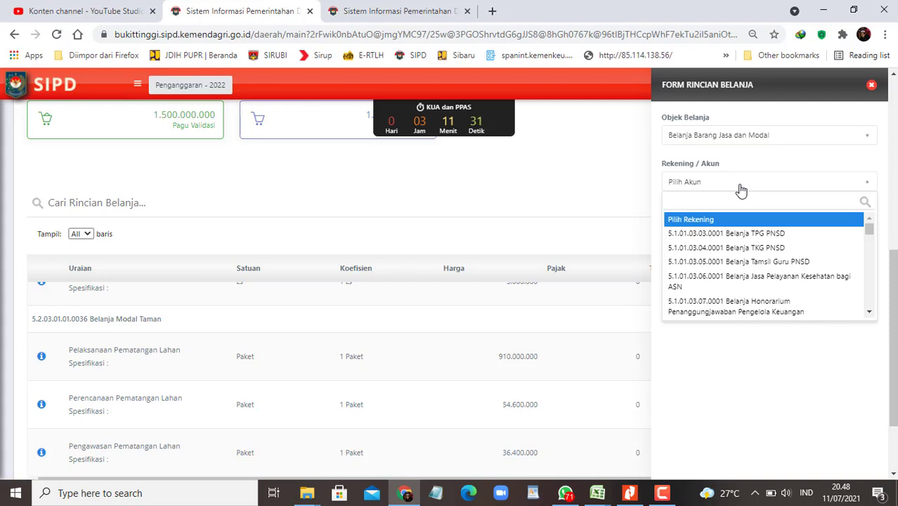
type("pagar")
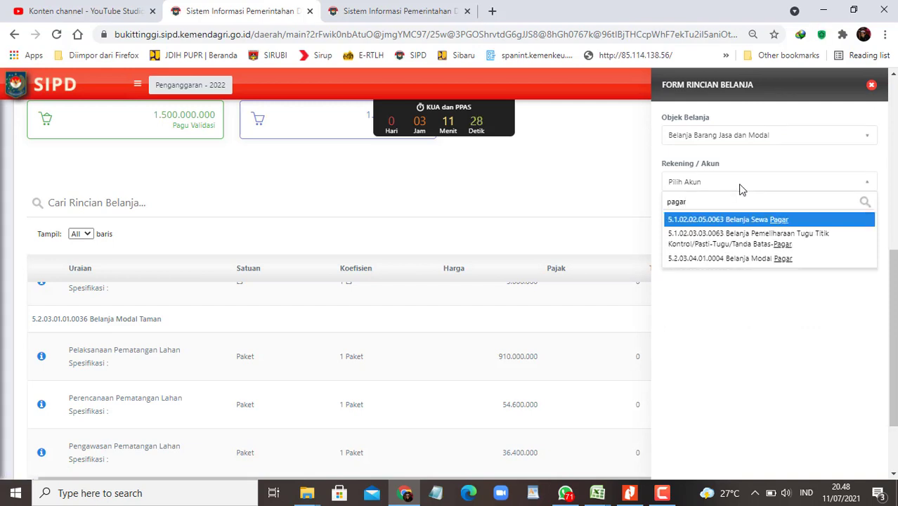
key("Down")
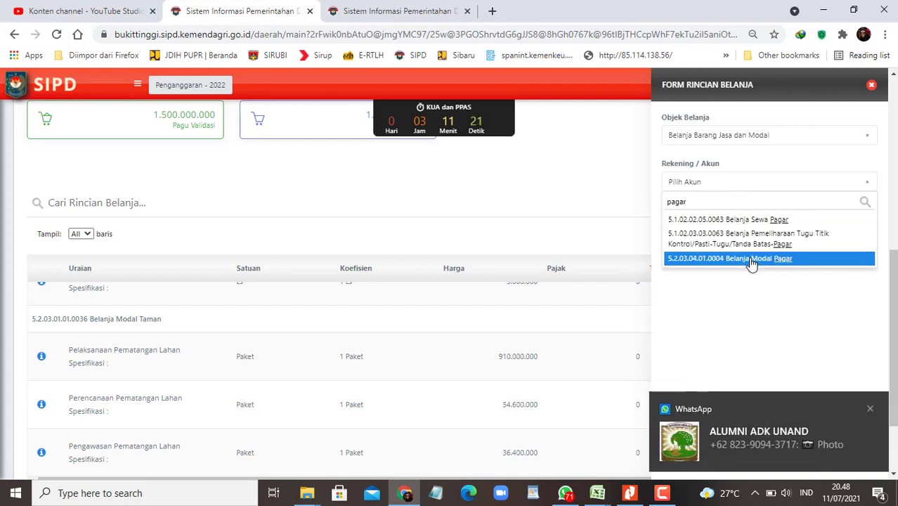
left_click(752, 259)
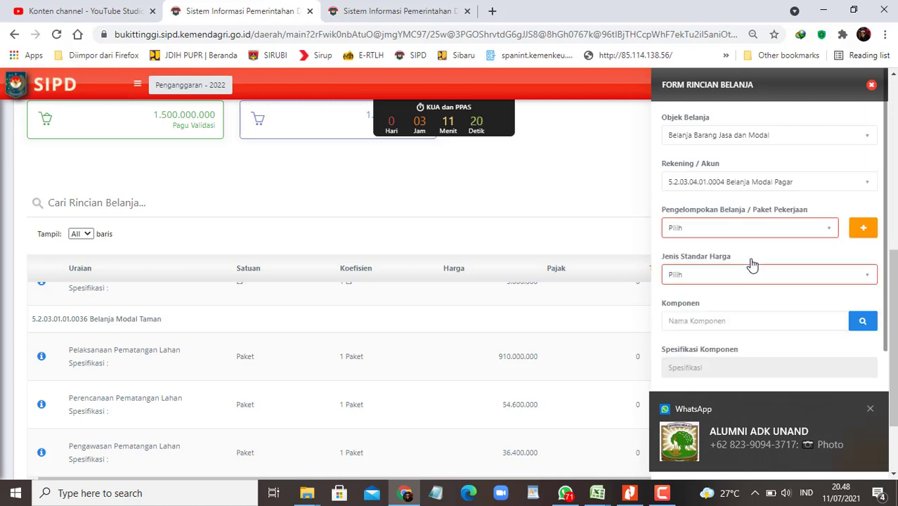
left_click(817, 182)
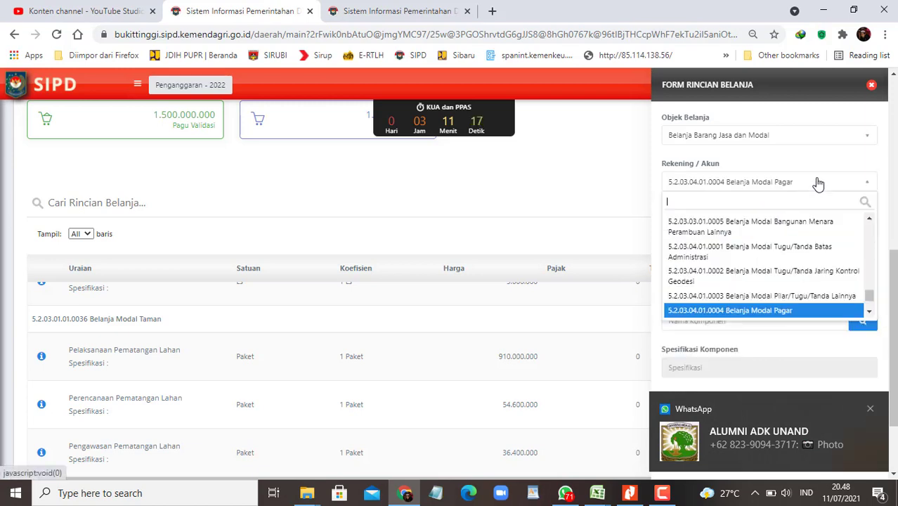
left_click(818, 183)
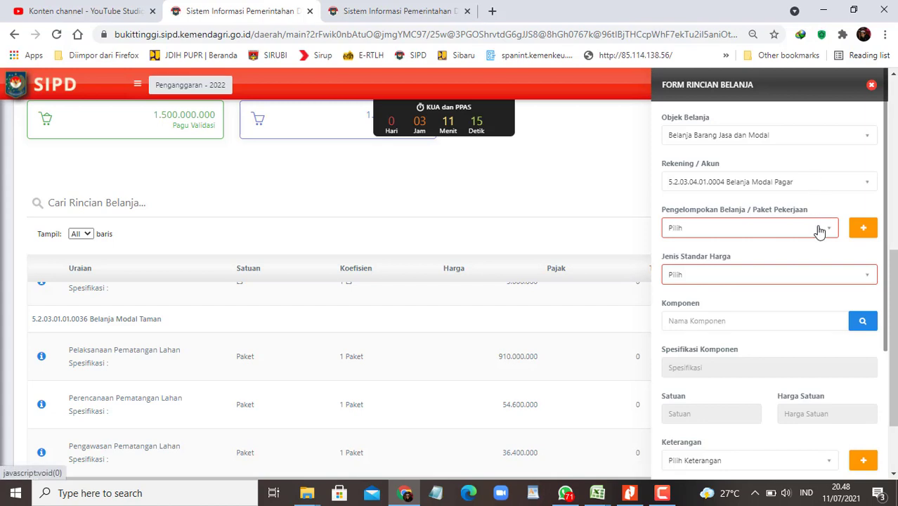
Step: Set the price standard to SBU and confirm the component search finds nothing
left_click(832, 276)
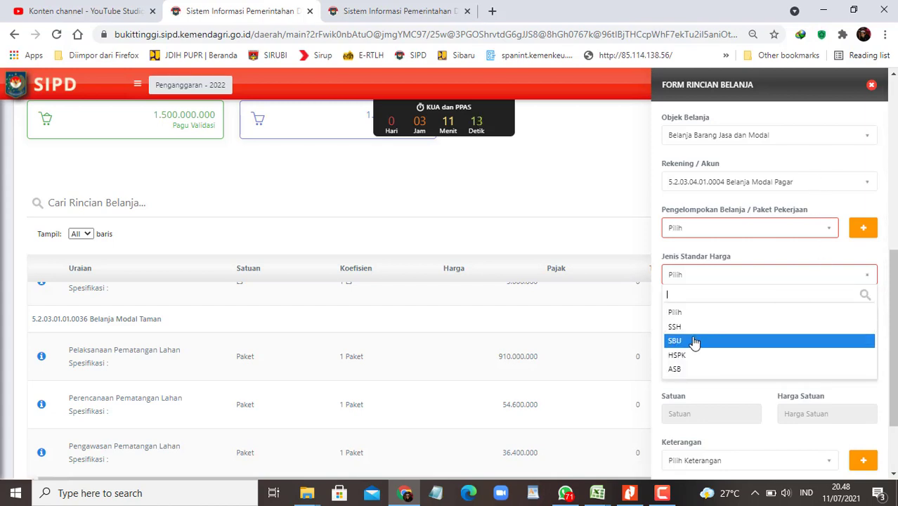
left_click(694, 341)
left_click(866, 321)
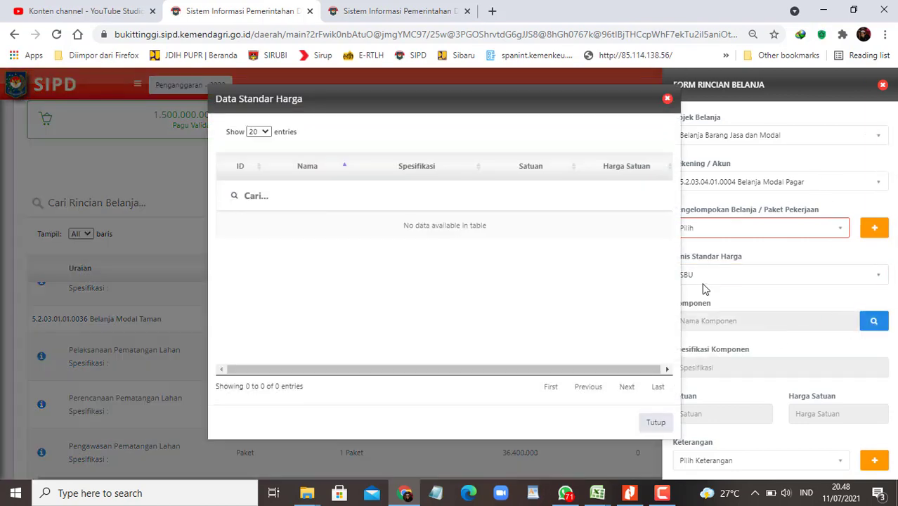
left_click(668, 99)
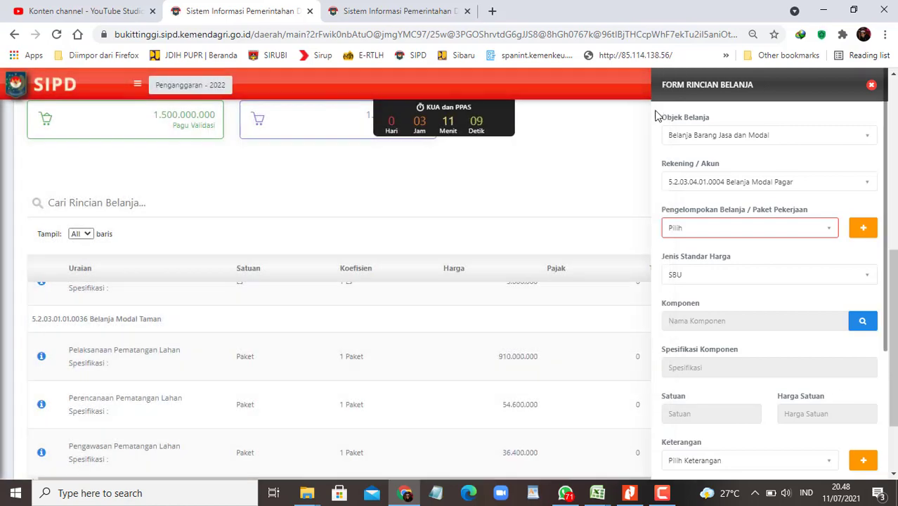
mouse_move(597, 492)
left_click(665, 453)
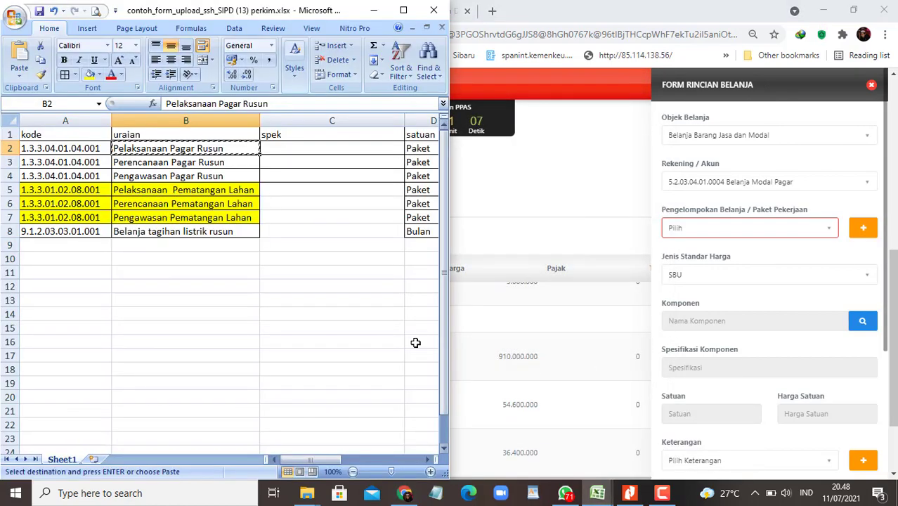
key("Right")
key("Right")
key("Right")
key("Right")
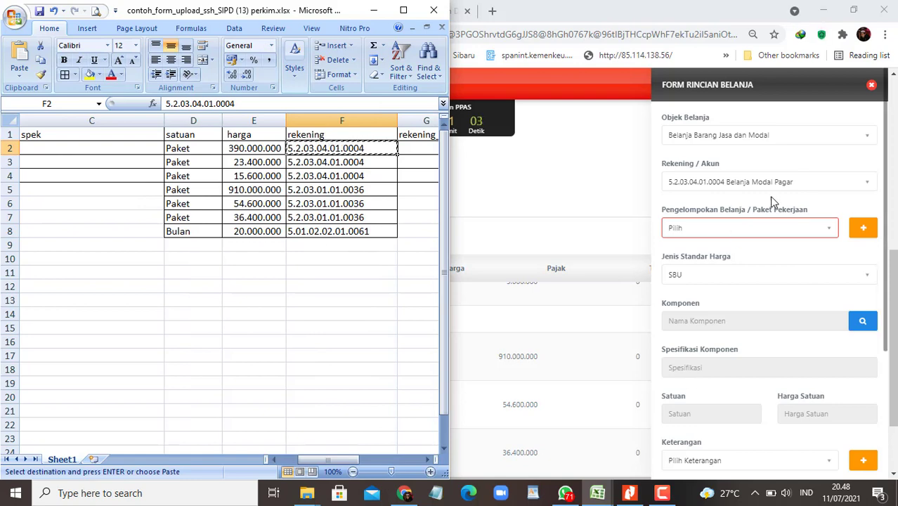
key("alt+Tab")
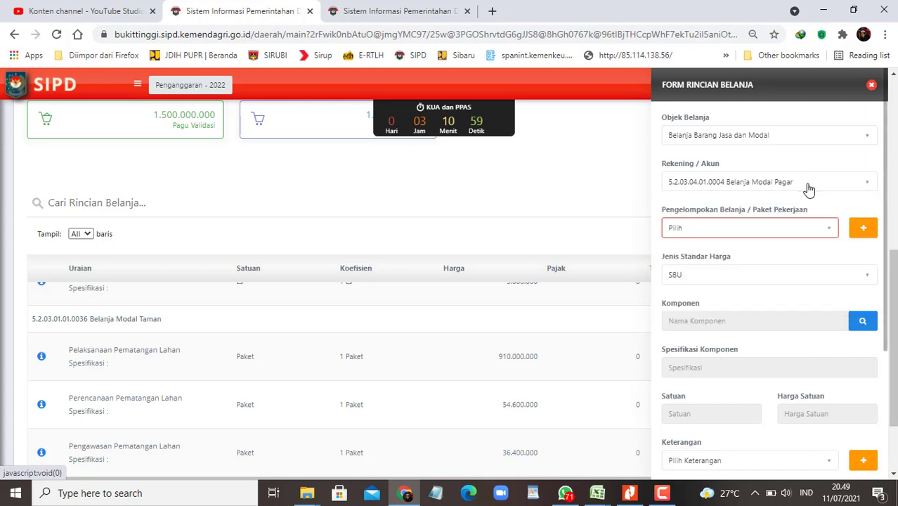
Step: Re-select account 5.2.03.04.01.0004 by pasting the code and rerun the still-empty SBU component search
left_click(808, 185)
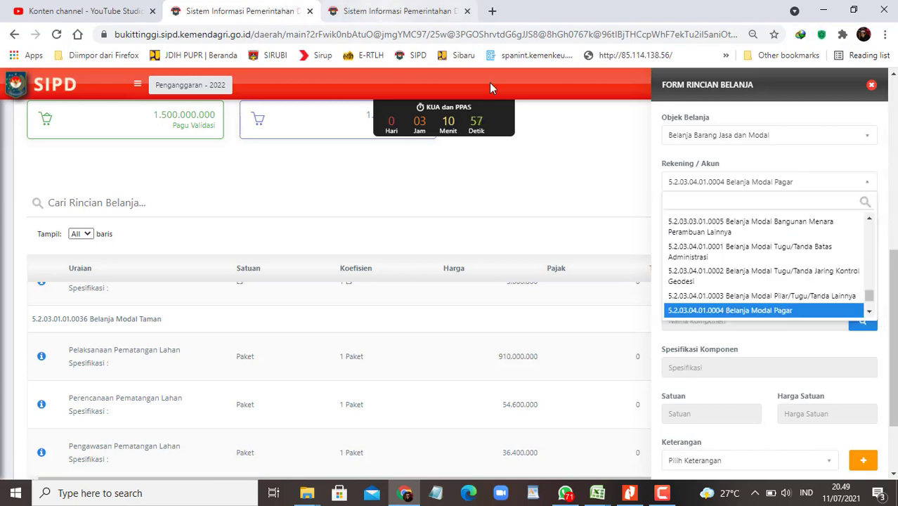
type("5.2.03.04.01.0004")
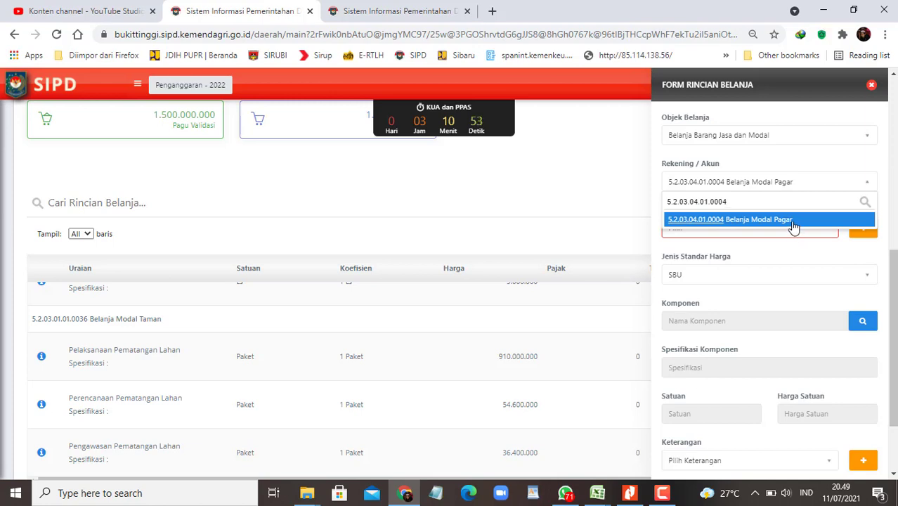
left_click(793, 222)
left_click(857, 281)
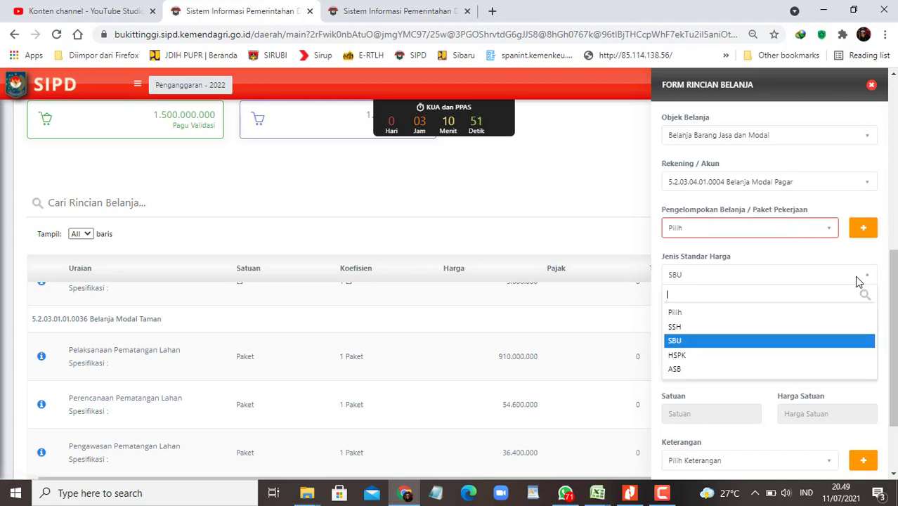
left_click(863, 321)
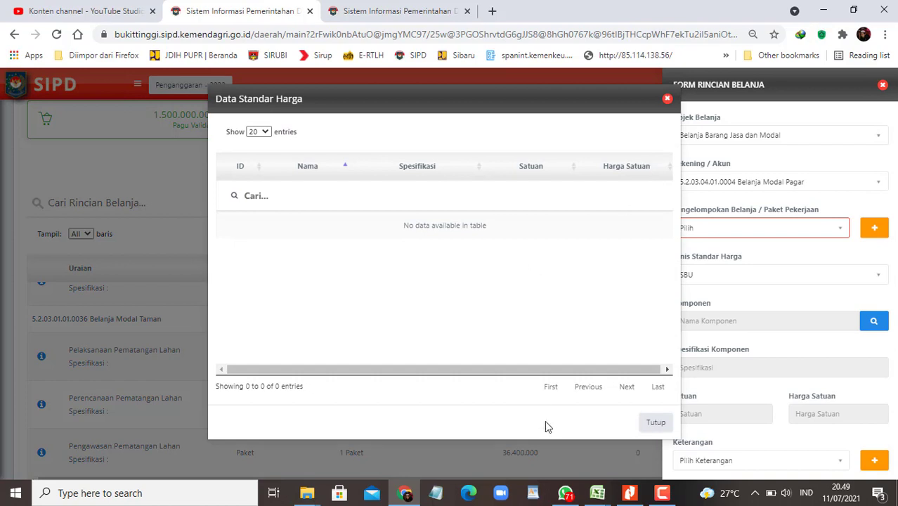
left_click(565, 492)
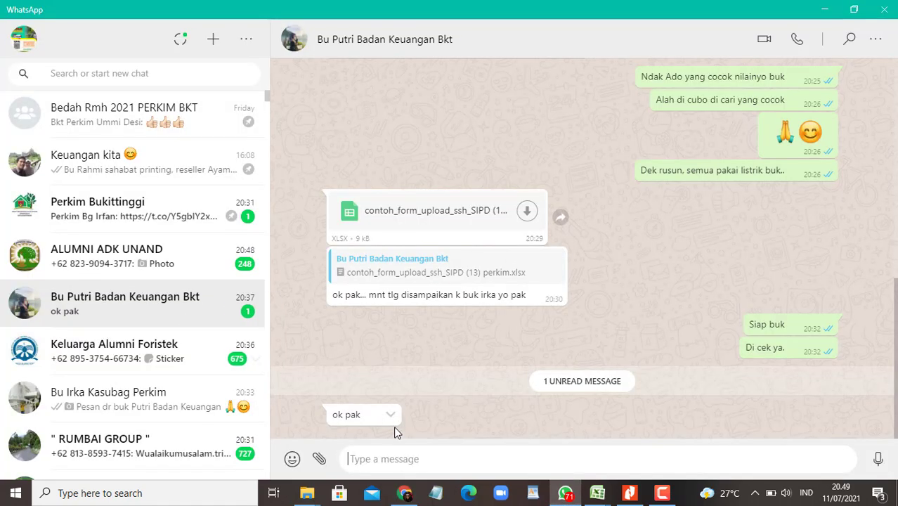
Step: Send the SIPD screenshot with an apology caption ('maa…') in the WhatsApp chat, then begin a follow-up message
key("ctrl+v")
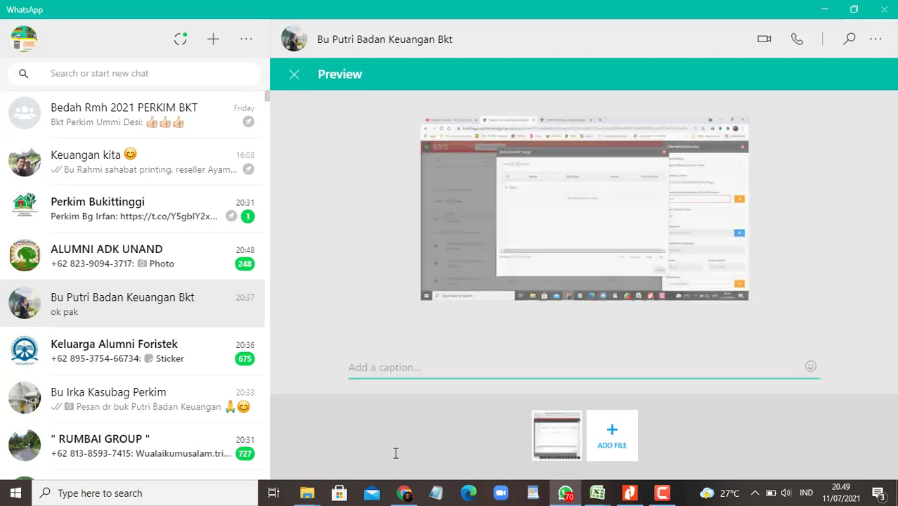
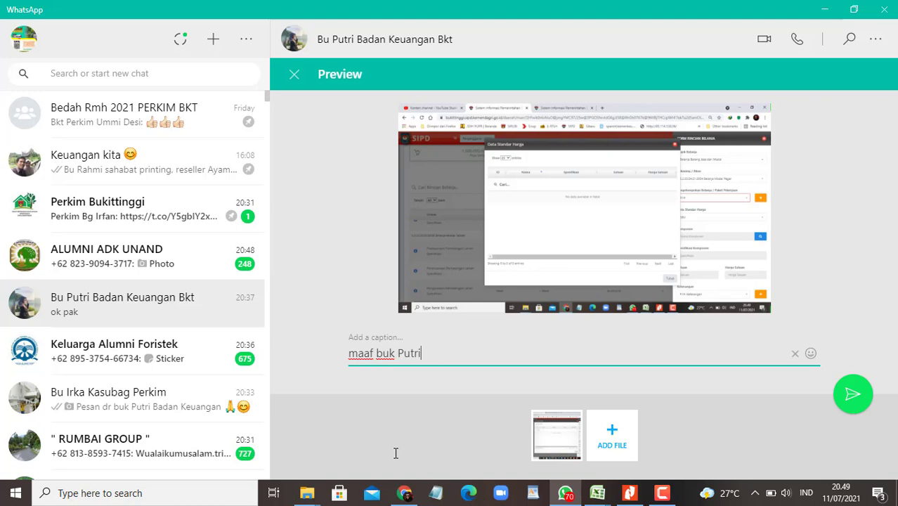
key("Return")
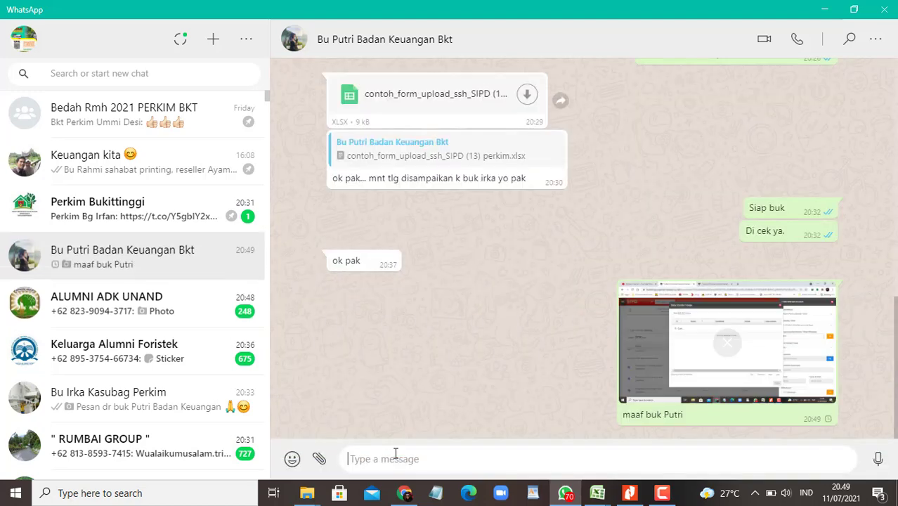
type("un")
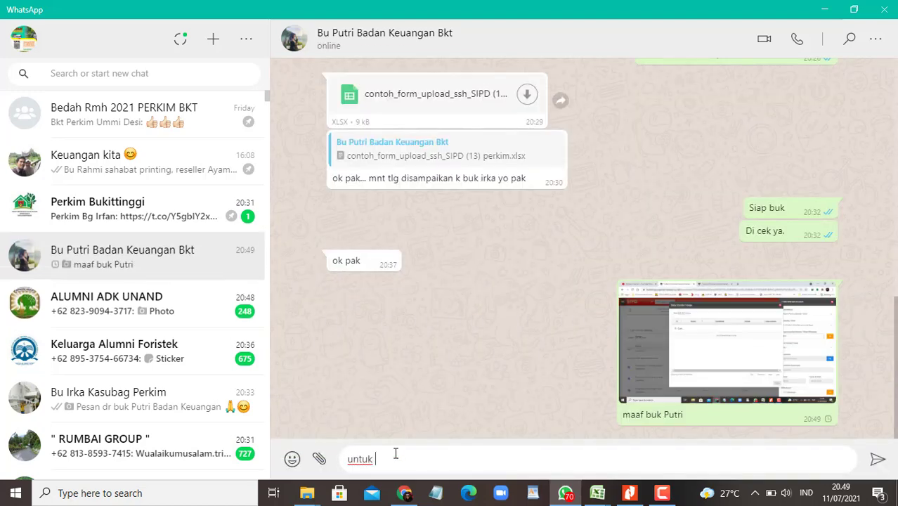
type("tuk")
mouse_move(597, 493)
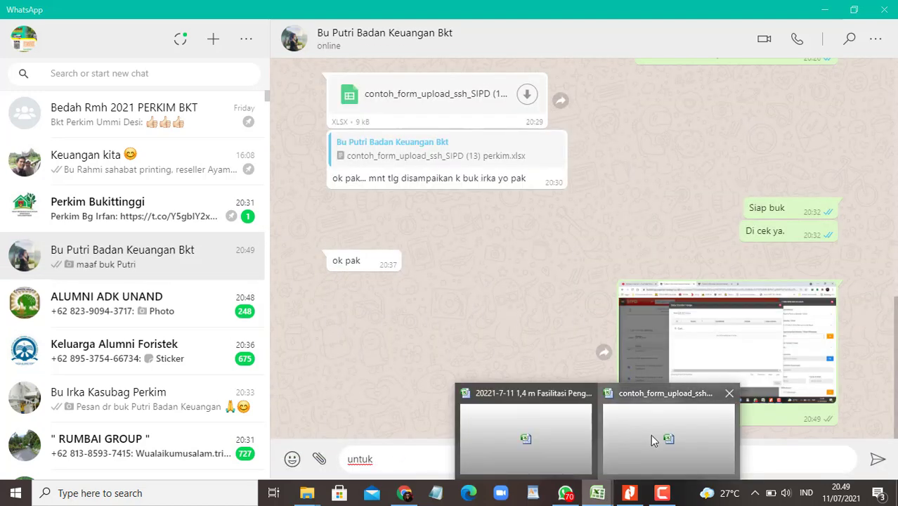
left_click(651, 434)
Step: Maximize the SSH workbook and paste its screenshot showing the seven rekening rows into the WhatsApp chat
left_click_drag(350, 460, 302, 457)
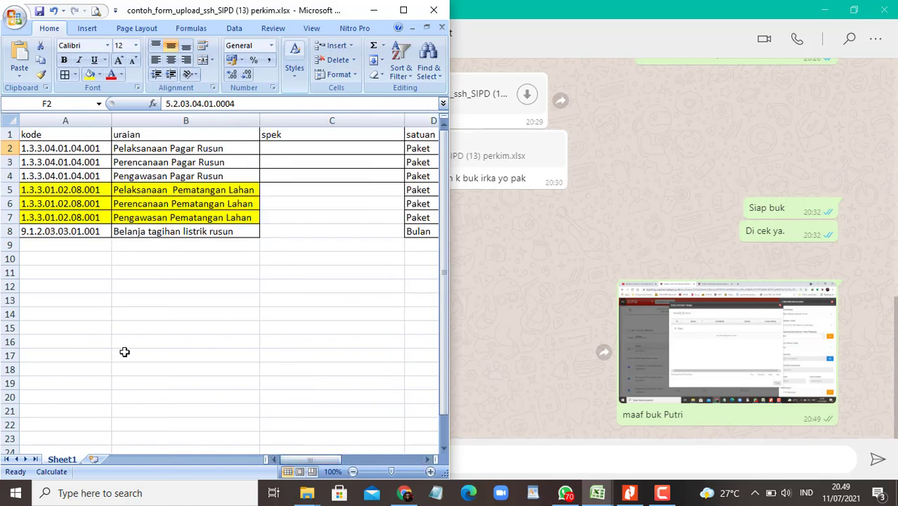
left_click(136, 355)
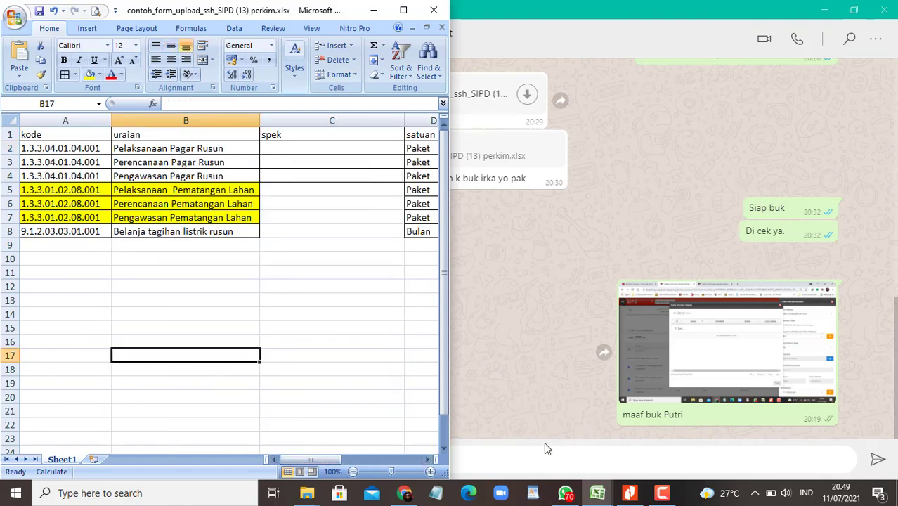
left_click(544, 444)
key("alt+Tab")
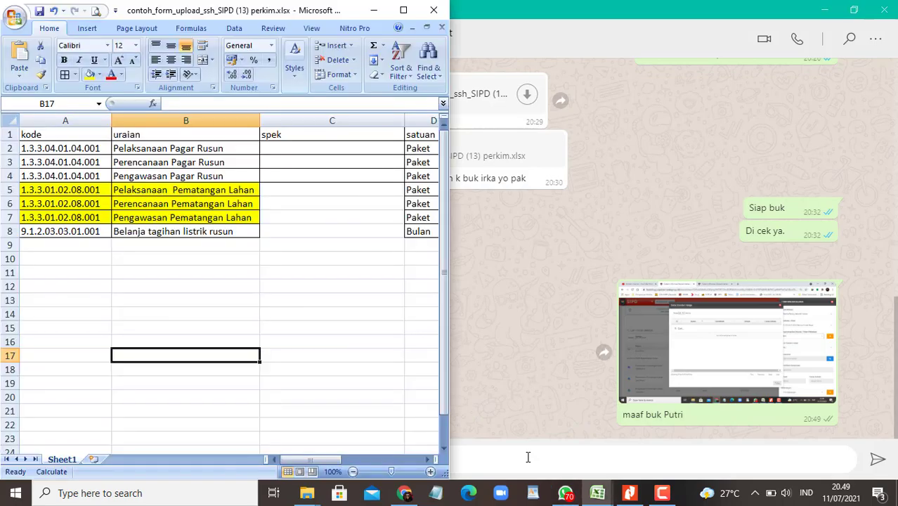
left_click(409, 12)
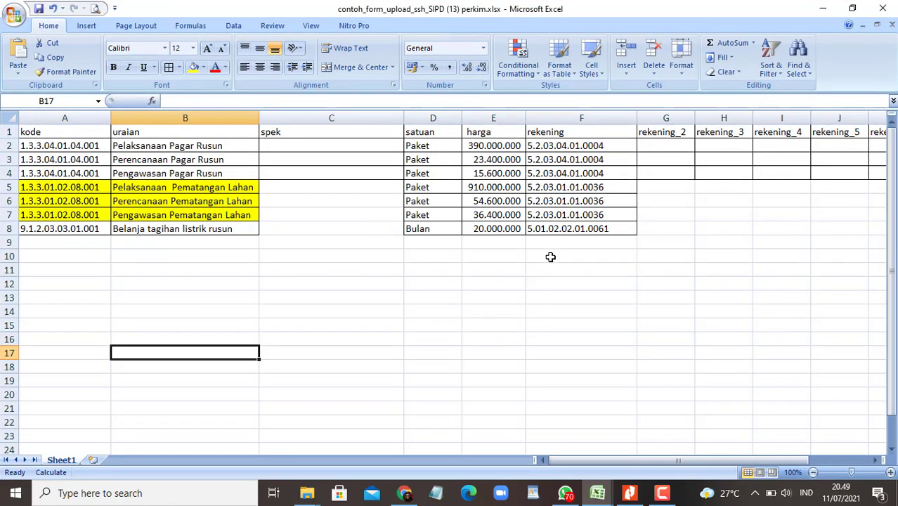
key("alt+Tab")
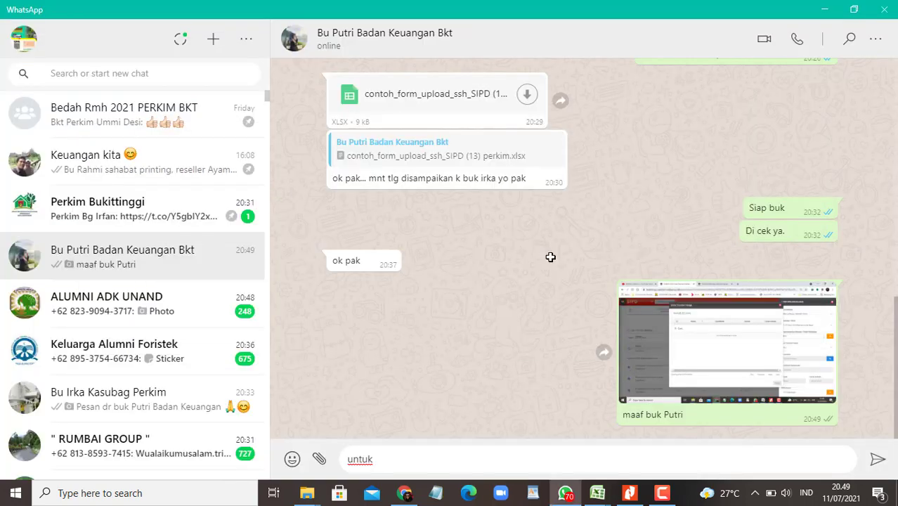
key("ctrl+v")
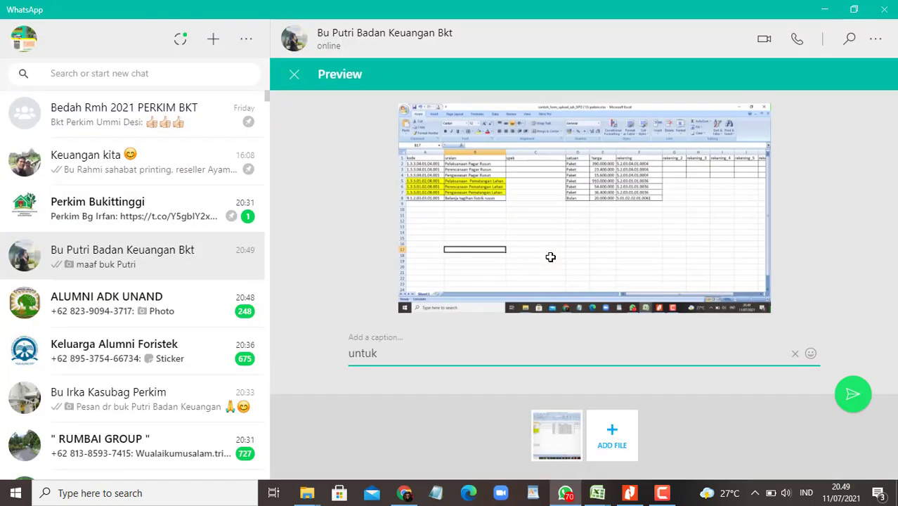
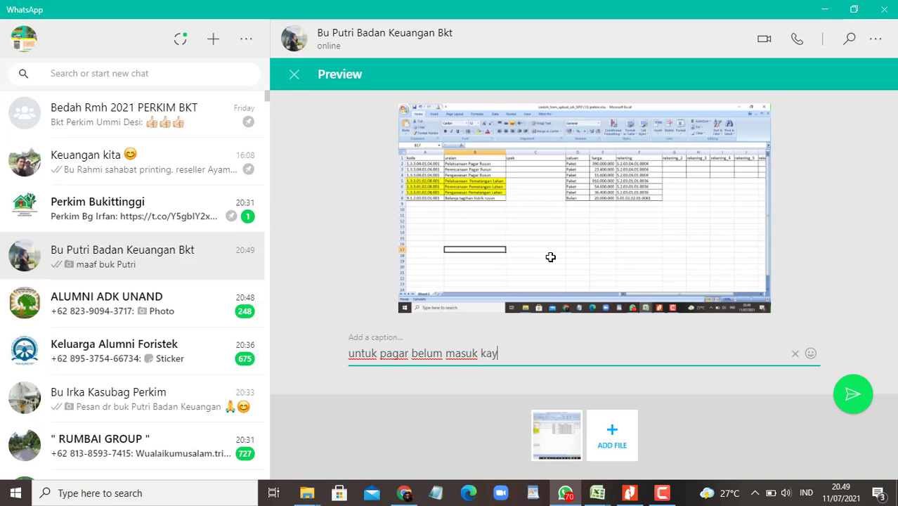
Step: Send the screenshot captioned 'untuk pagar belum masuk kayaknya buk', then the follow-up 'kalau yang pematangan lahan ketemu'
type("buk")
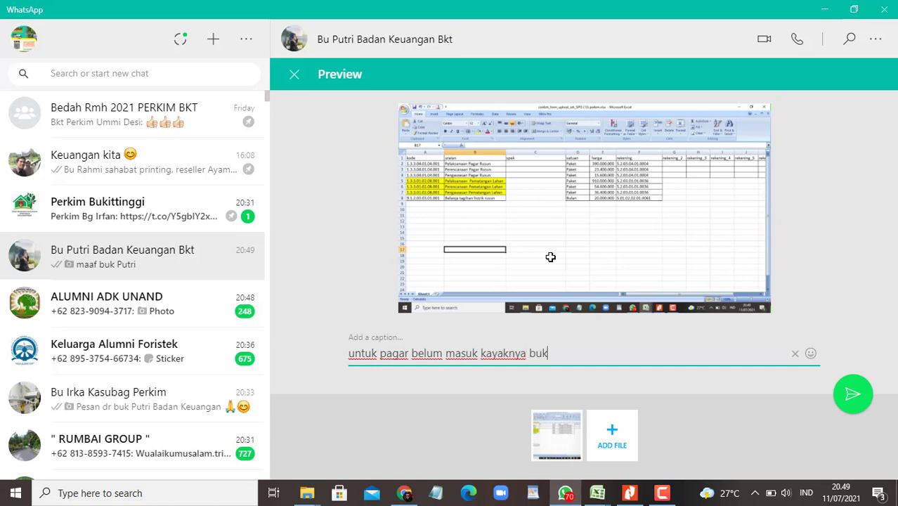
key("Return")
type("kalau yang ")
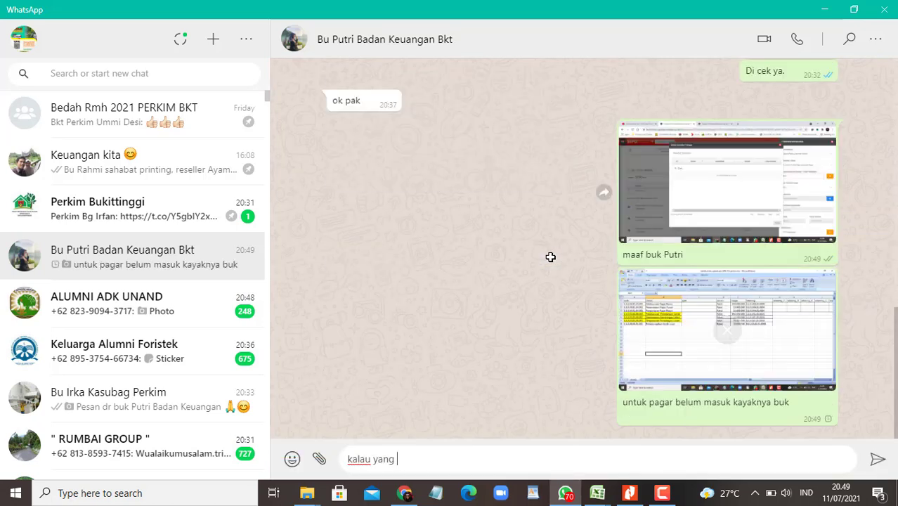
type("pemay")
key("BackSpace")
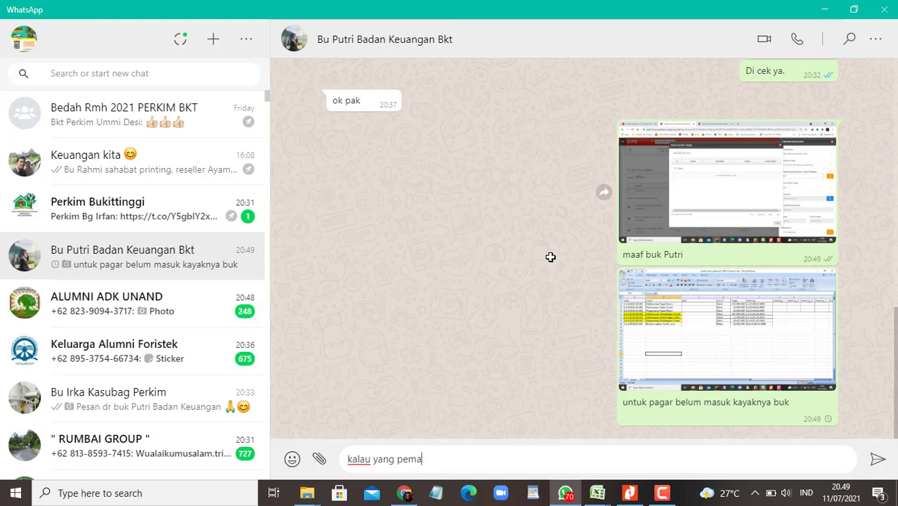
type("tangan lahan ")
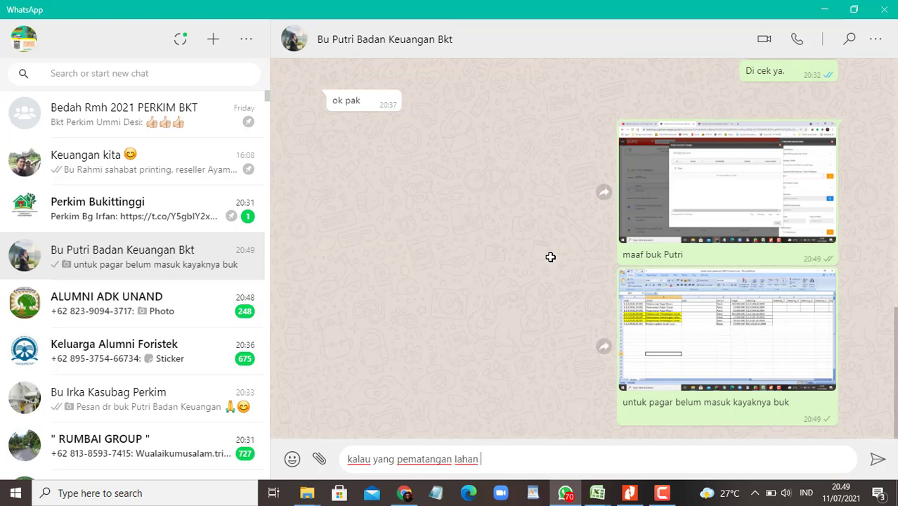
type("ketemu")
key("Return")
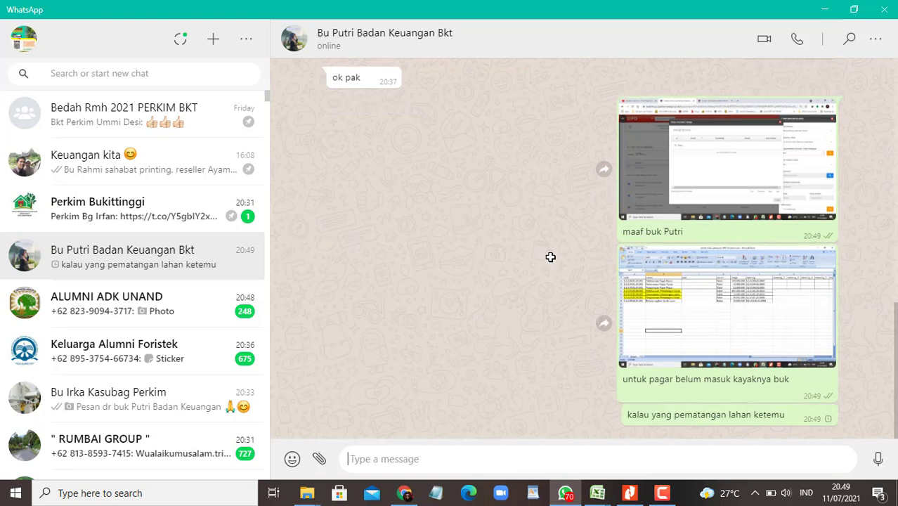
Step: In SIPD's Komponen - SBU page, check the Rekening Penyusun for Pelaksanaan Pagar Rusun
left_click(406, 491)
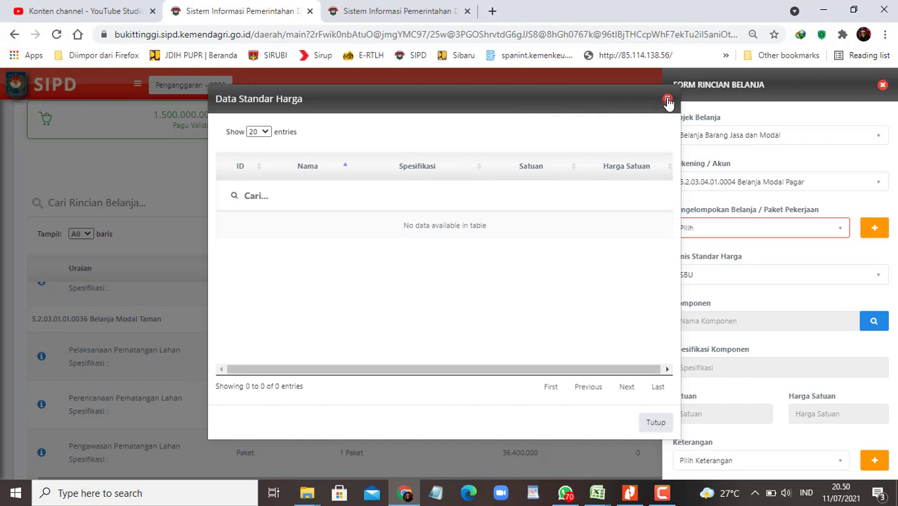
left_click(667, 101)
left_click(393, 12)
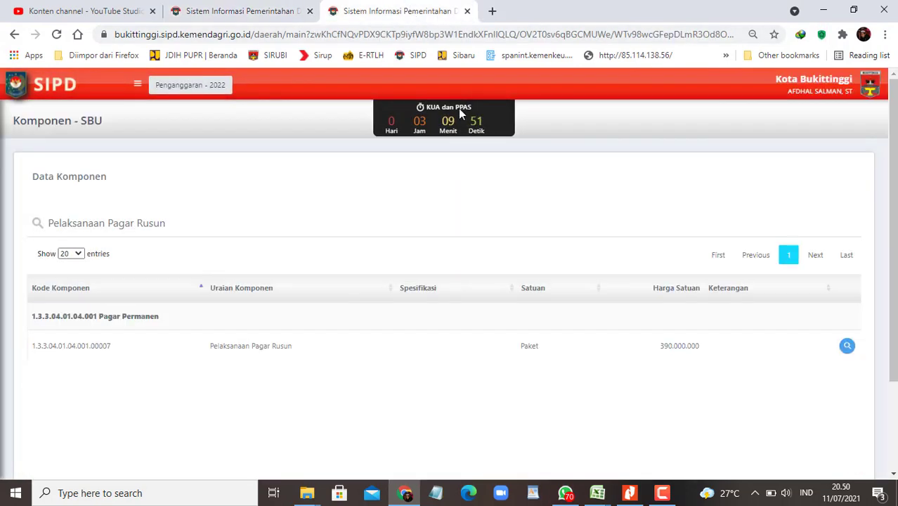
left_click(847, 345)
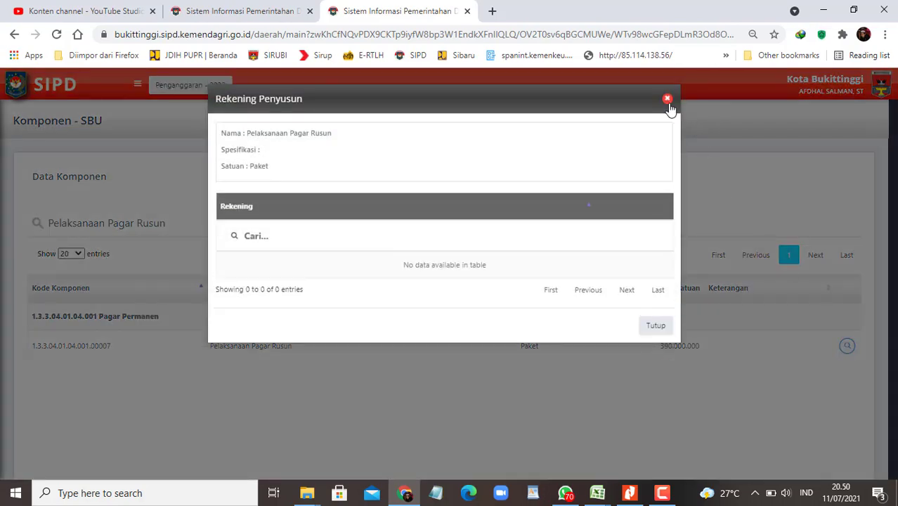
left_click(667, 100)
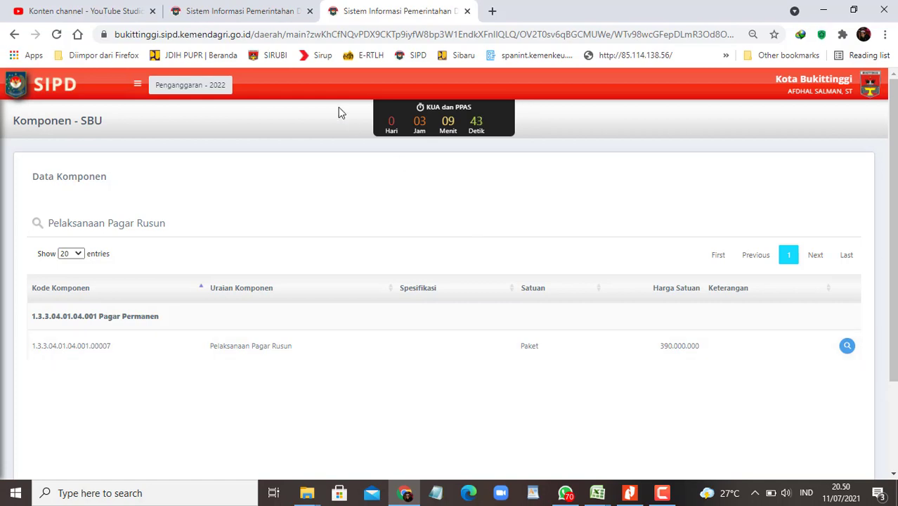
Step: Copy 'Perencanaan Pagar Rusun' from cell B3, search it in SIPD and check its Rekening Penyusun
mouse_move(597, 492)
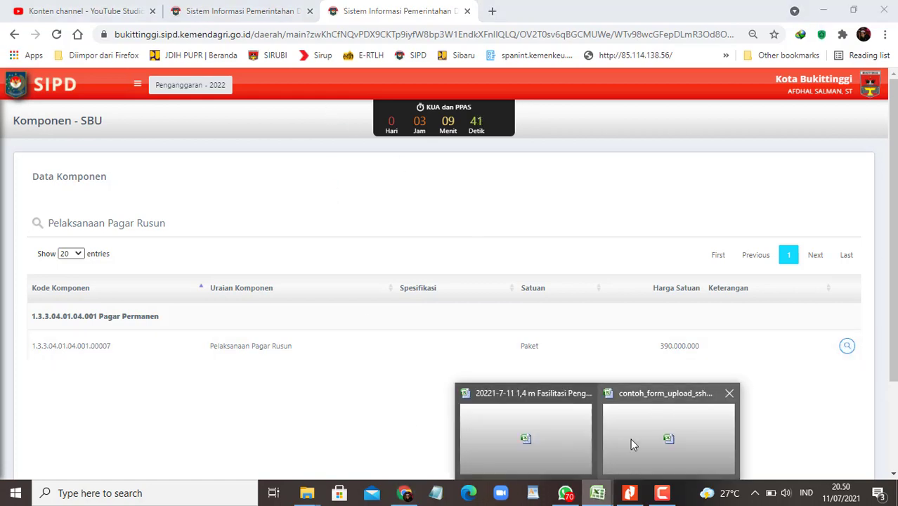
left_click(630, 436)
left_click(173, 161)
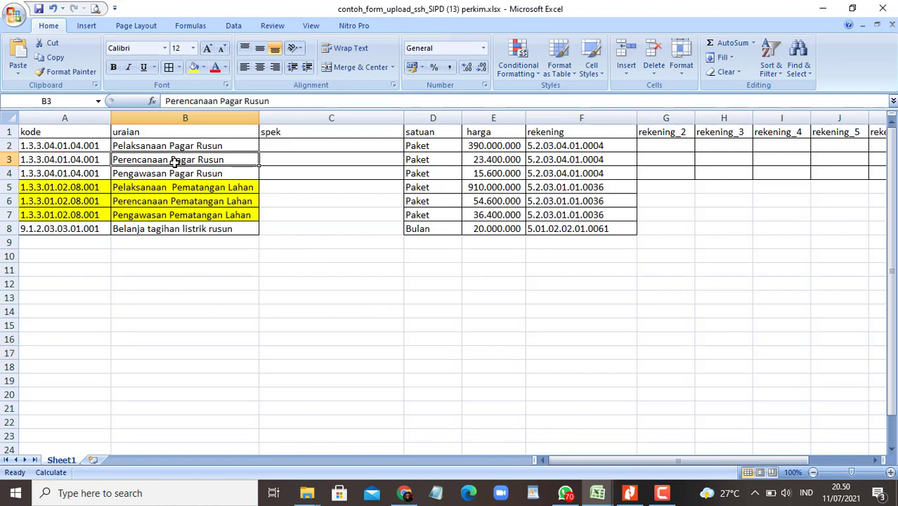
key("ctrl+c")
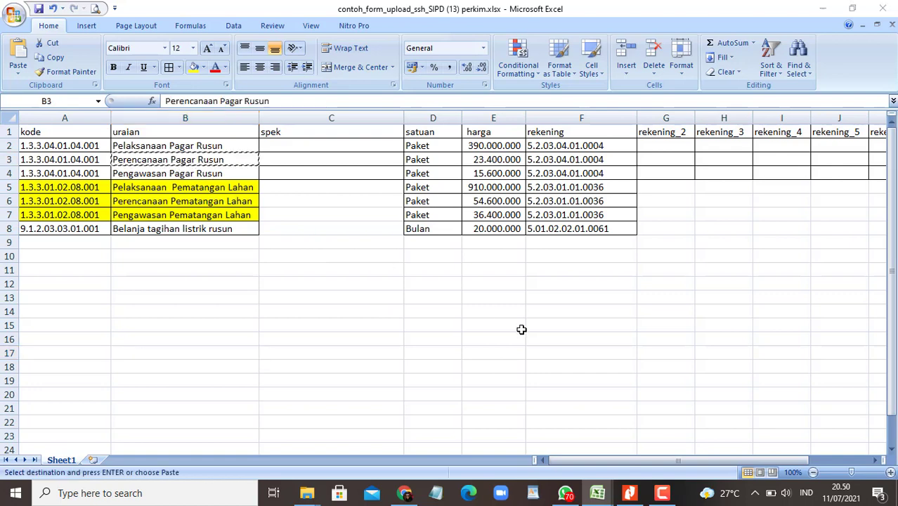
key("alt+Tab")
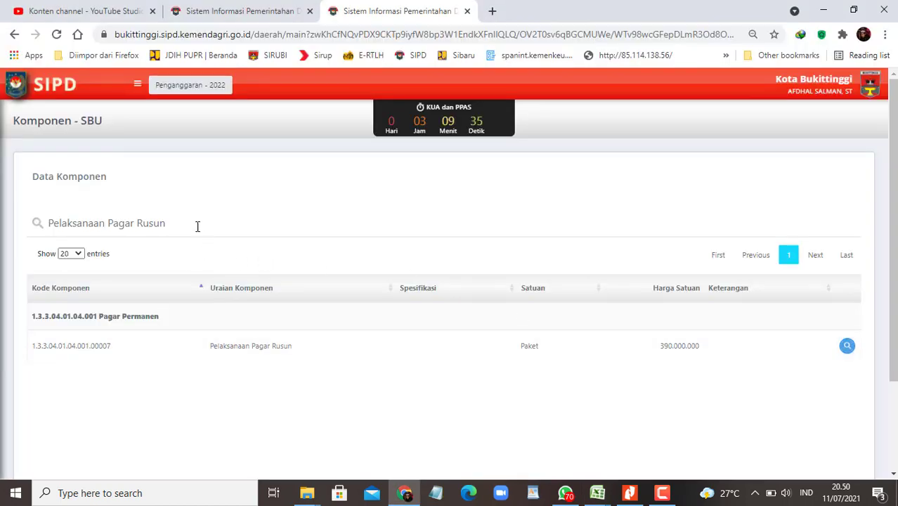
left_click_drag(197, 224, 38, 220)
key("ctrl+v")
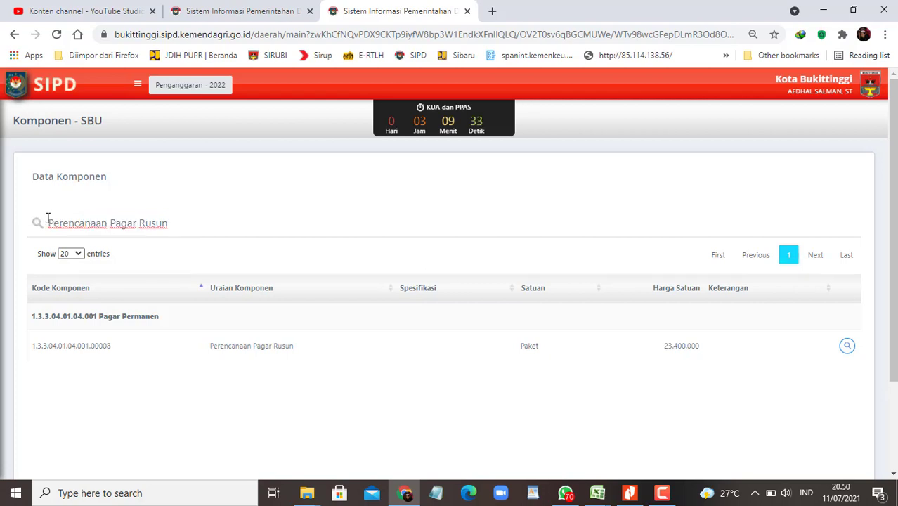
key("BackSpace")
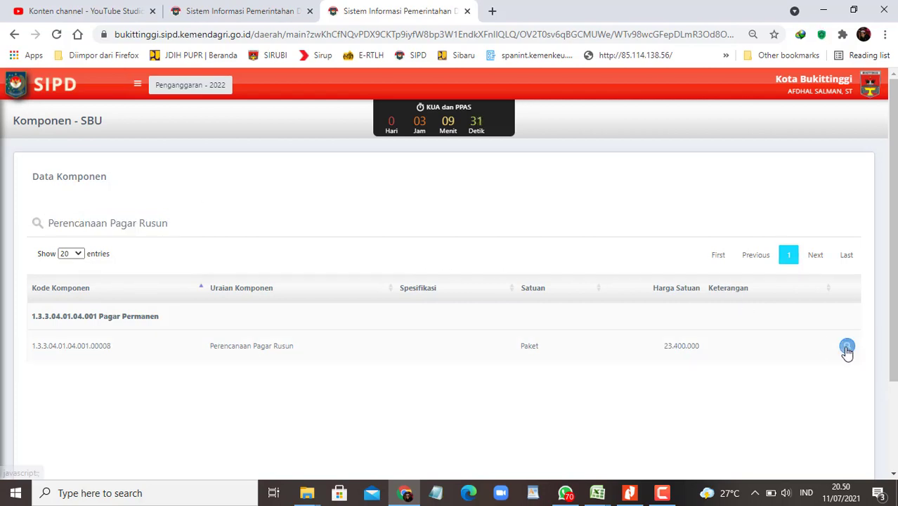
left_click(846, 344)
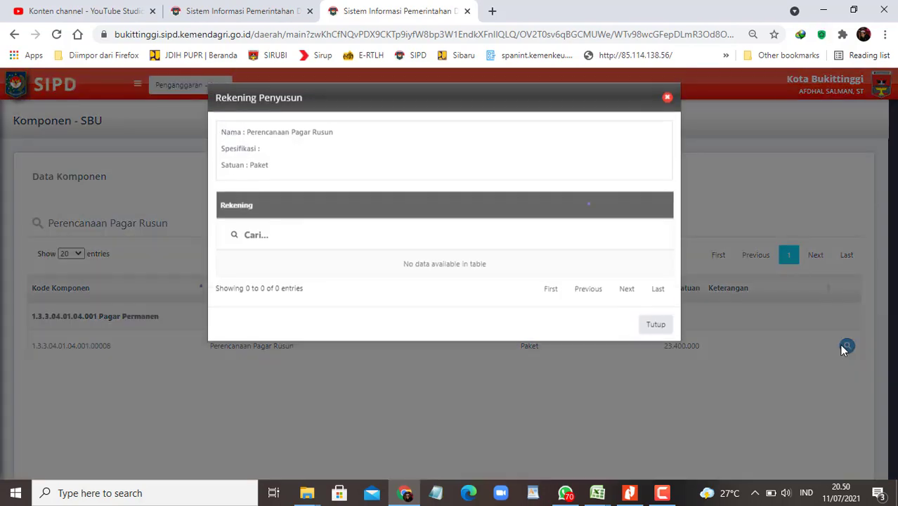
left_click(667, 101)
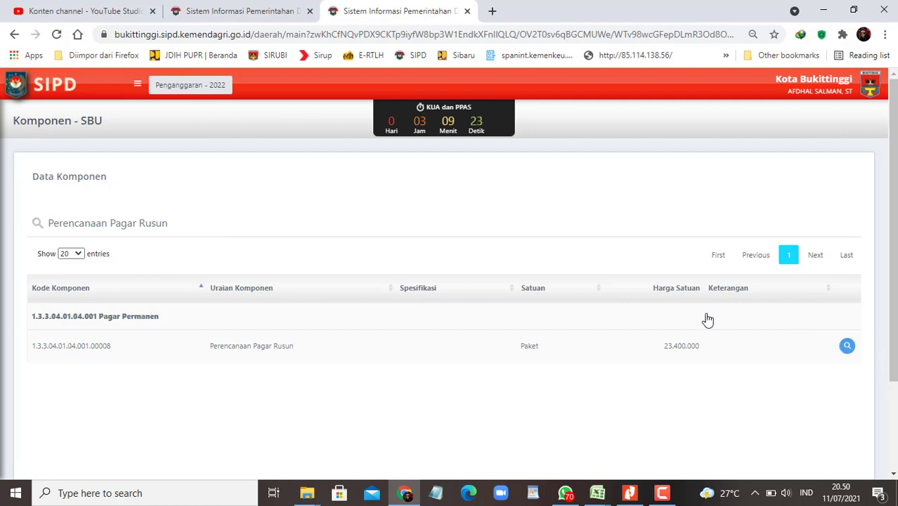
Step: Search 'Pelaksanaan Pagar Rusun' again from cell B2 and open its Rekening Penyusun list
key("alt+Tab")
left_click(210, 145)
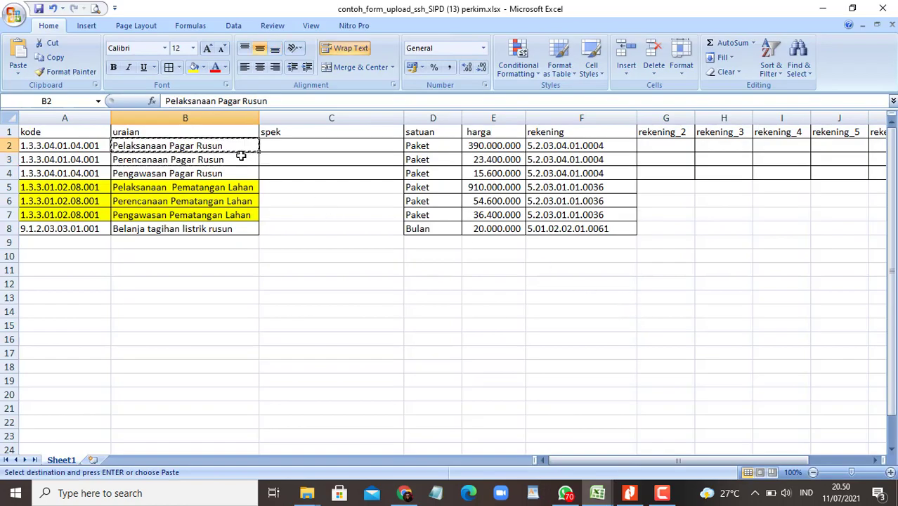
key("alt+Tab")
key("alt+Tab")
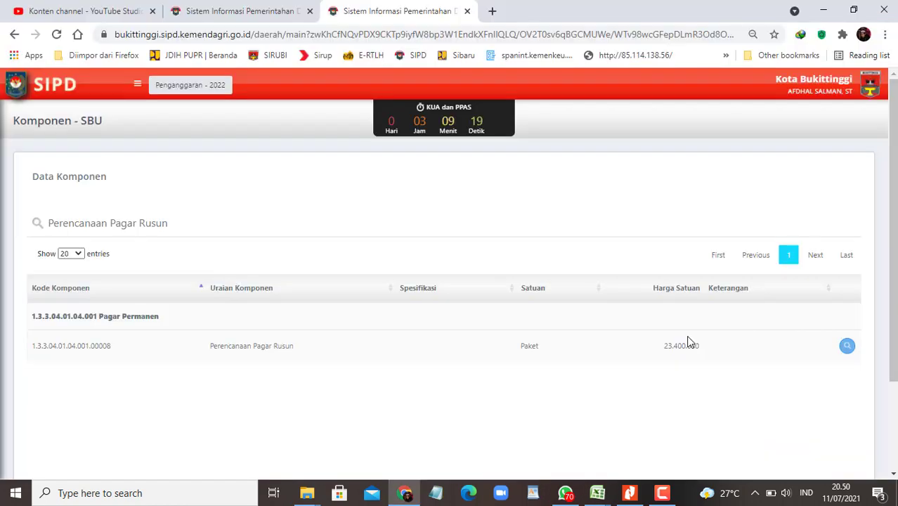
left_click_drag(188, 222, 3, 226)
key("ctrl+v")
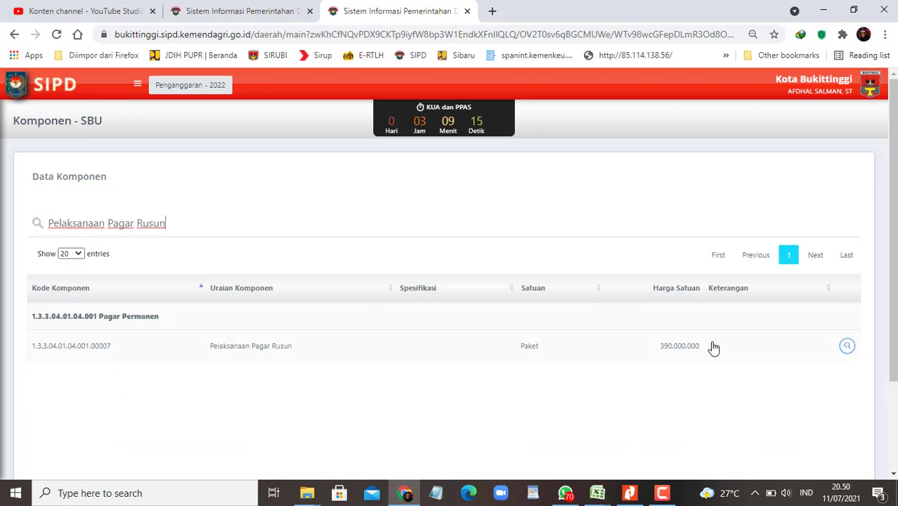
left_click(846, 347)
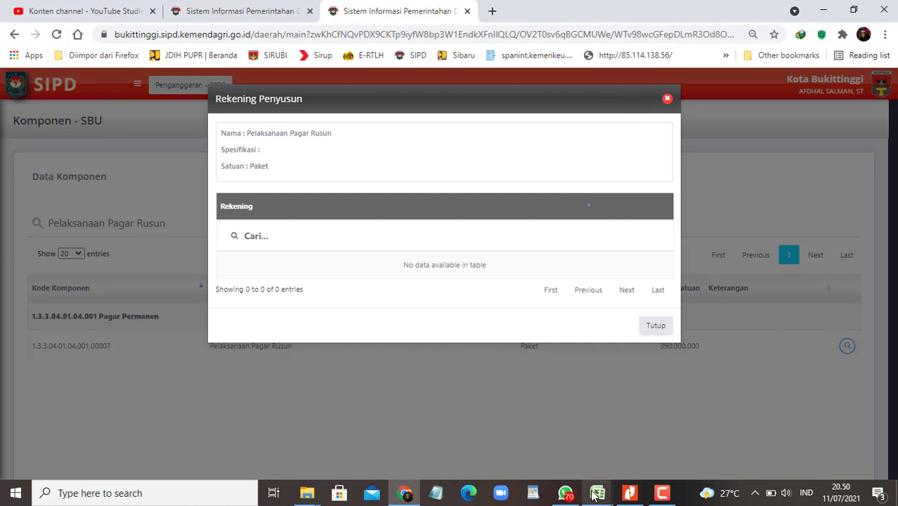
Step: Send the SIPD screenshot captioned 'di referensi ada, namun pas di klik pencariannnya kosong buk 🙏'
mouse_move(566, 496)
left_click(595, 453)
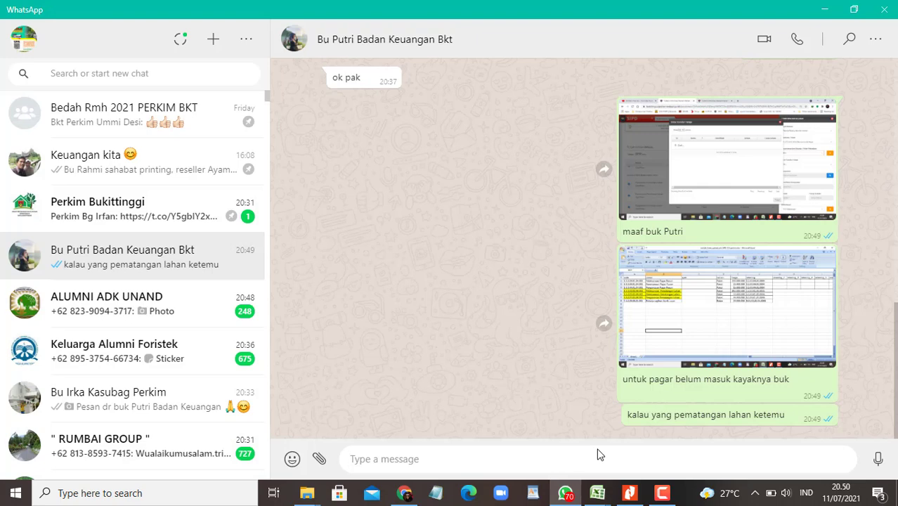
key("ctrl+v")
type("di")
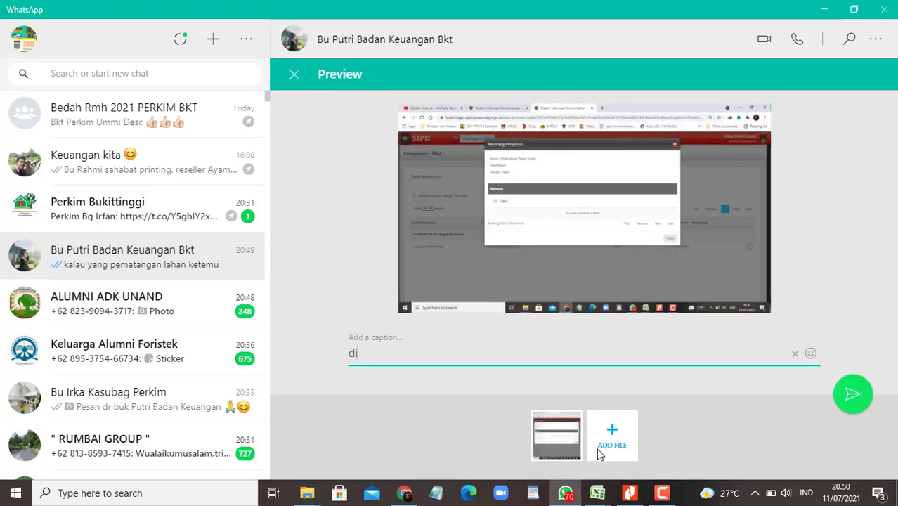
type(" referensi")
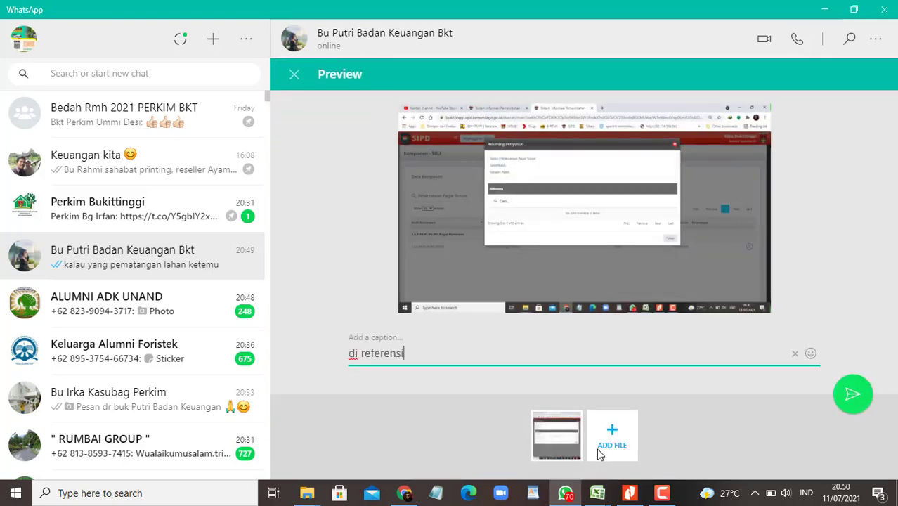
type(" ada, namun pas ")
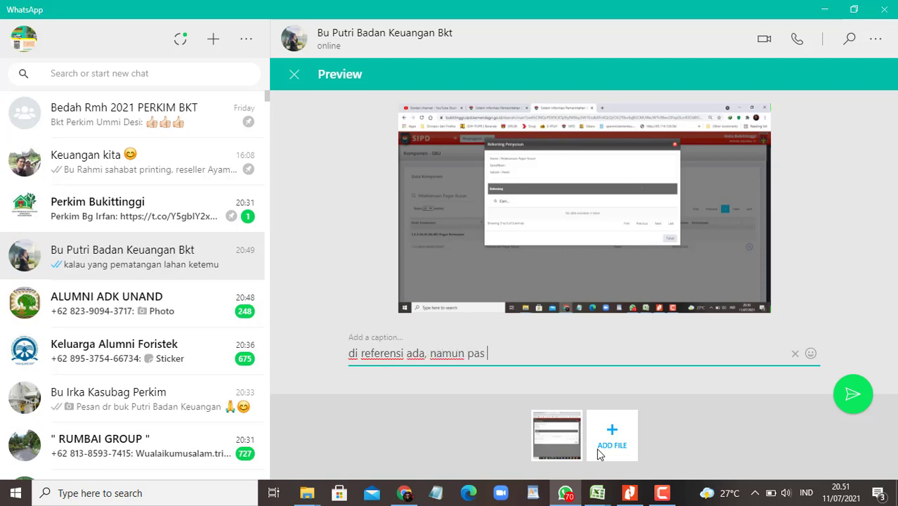
type("di klik pencari")
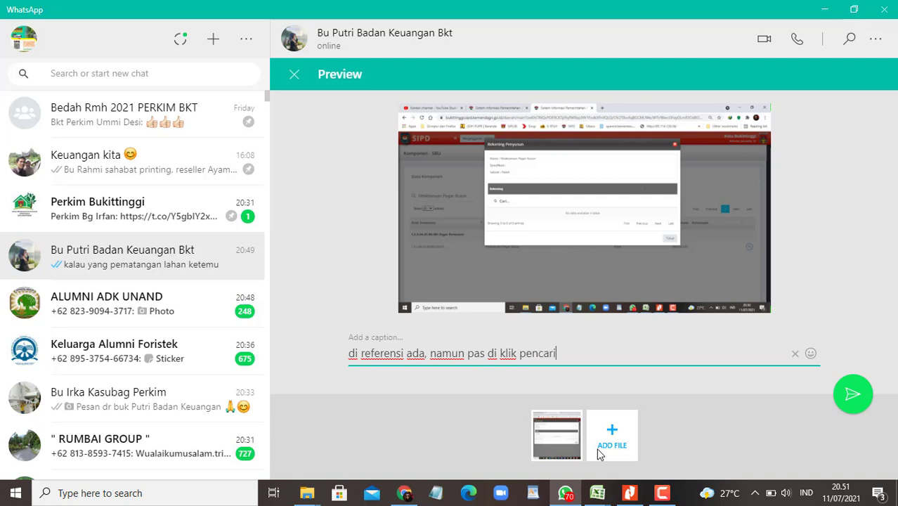
type("annnya kosong bu")
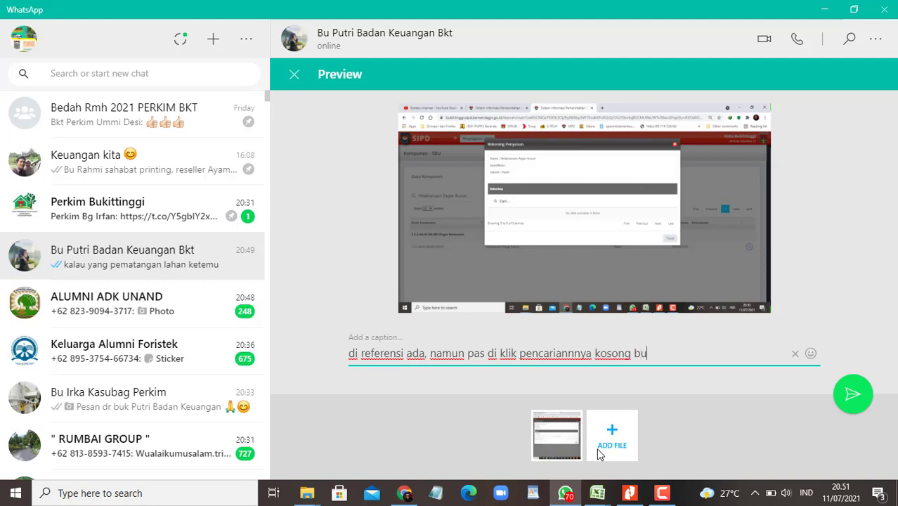
type("k")
left_click(810, 354)
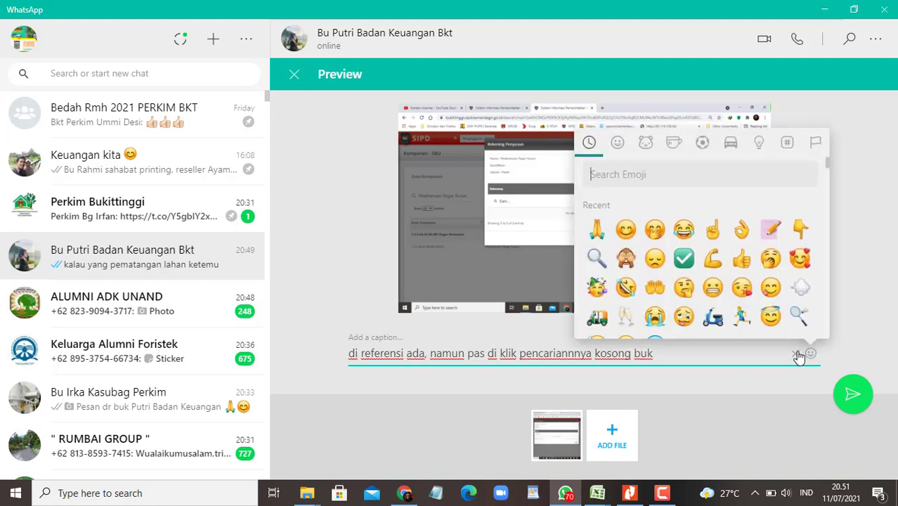
left_click(596, 230)
key("Return")
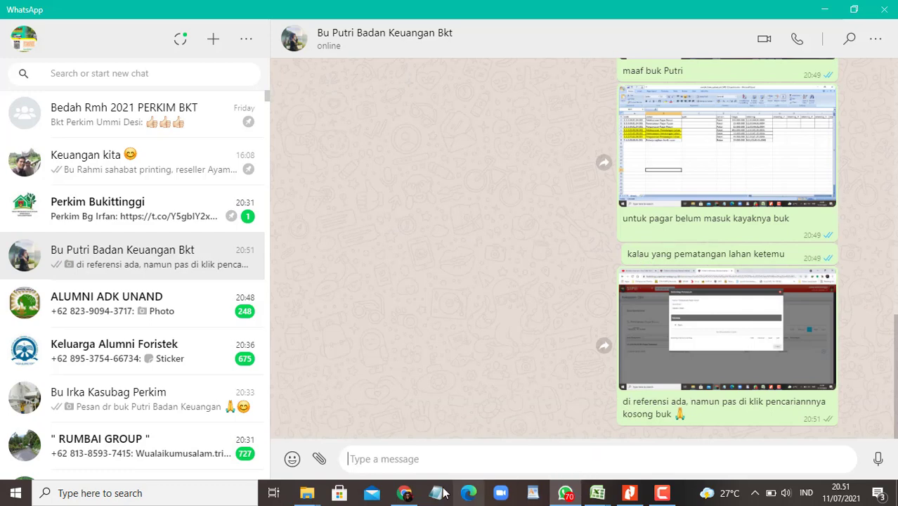
left_click(404, 492)
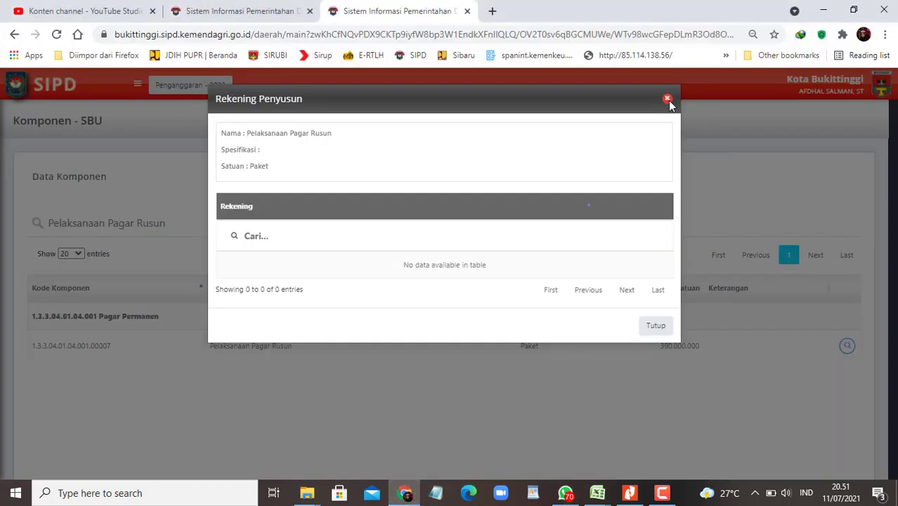
Step: Close the Rekening Penyusun dialog, return to Form Rincian Belanja and bring up the rusun workbook
left_click(666, 98)
left_click(266, 11)
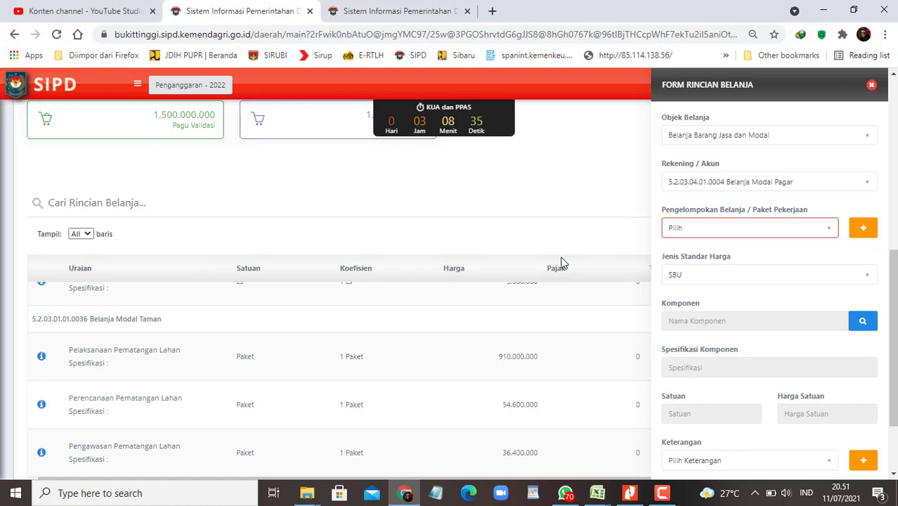
left_click(596, 494)
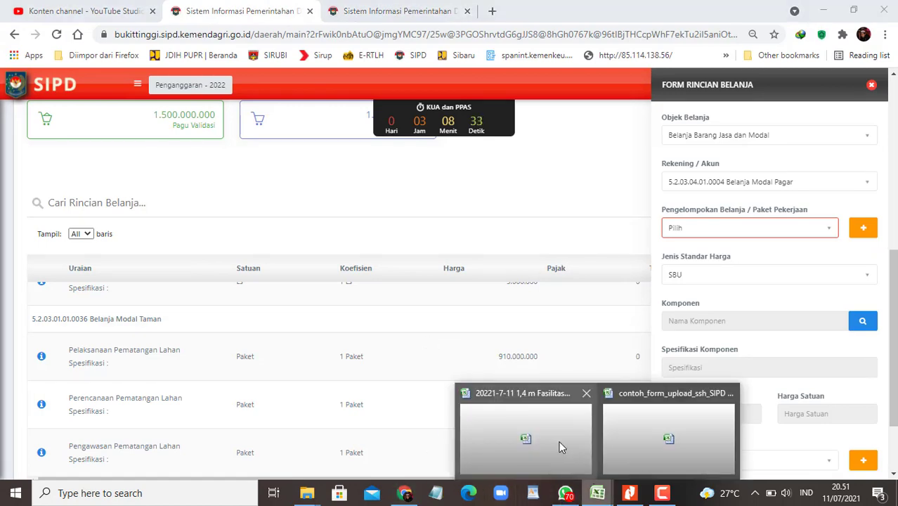
left_click(560, 446)
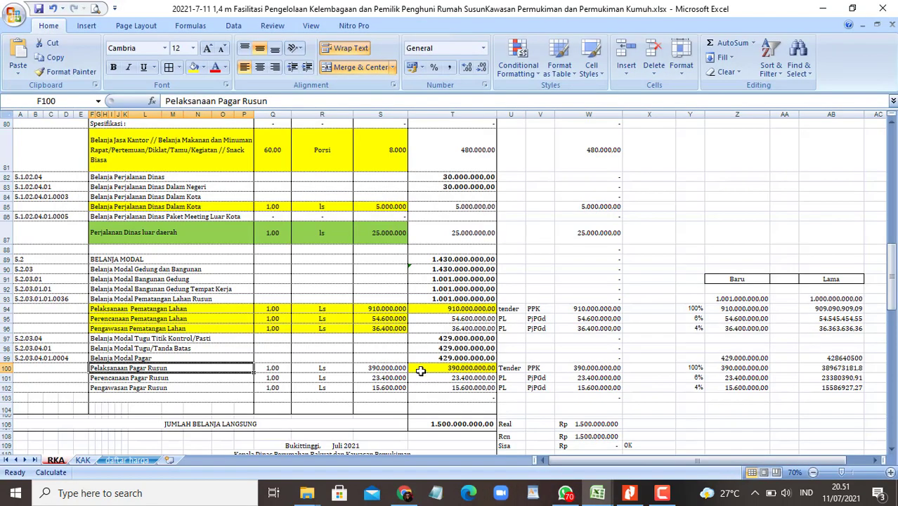
Step: Draft the unsent WhatsApp reply 'masih bisa nambah usuluan', then go back to SIPD
left_click(565, 493)
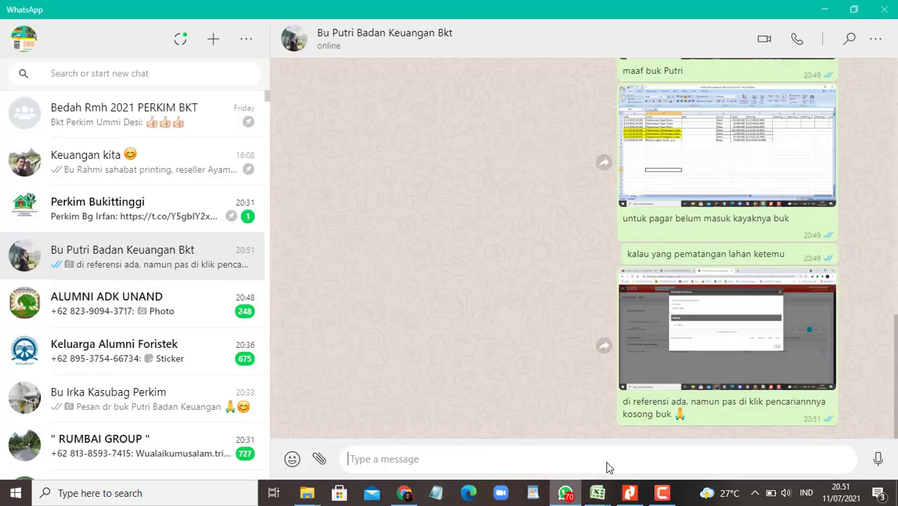
type("masih b")
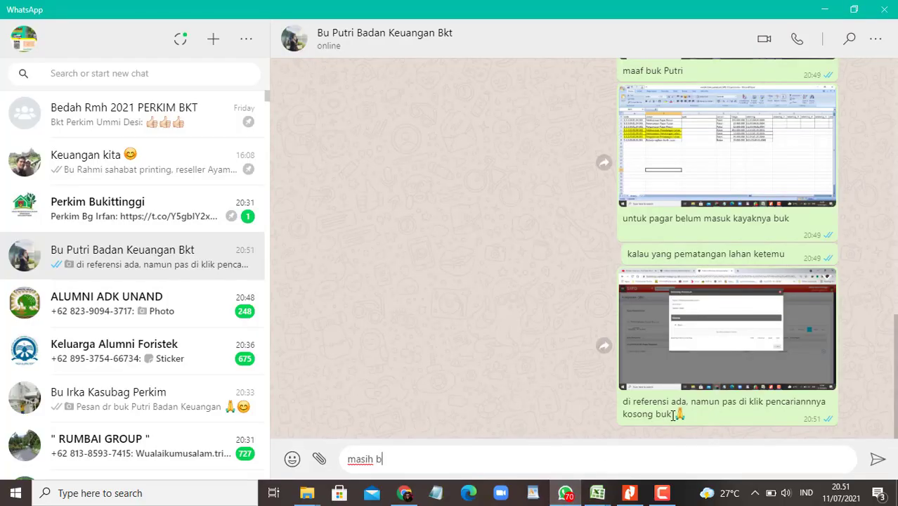
type("isa namnah")
key("BackSpace")
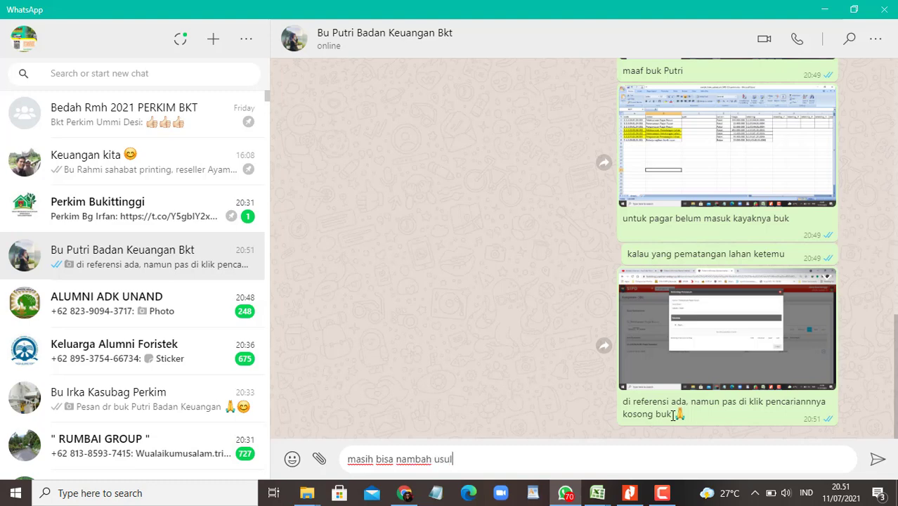
type("h usuluan")
left_click(404, 493)
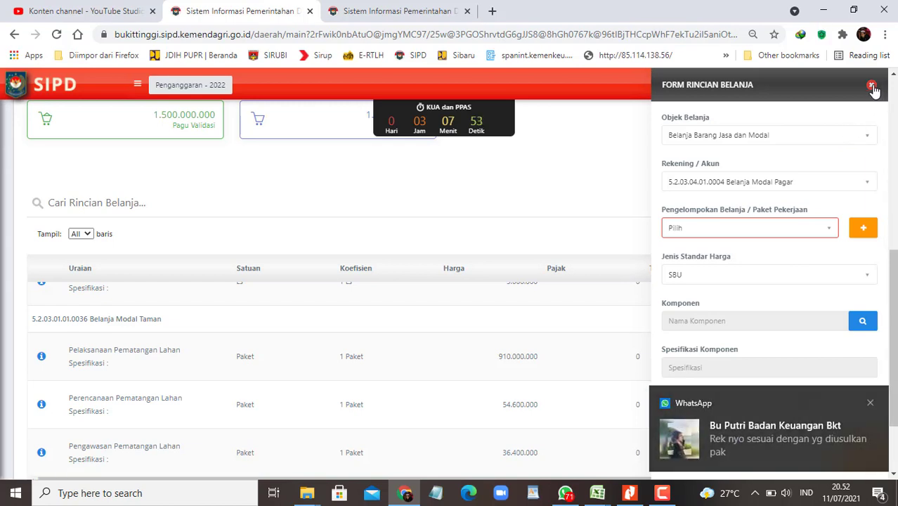
Step: Close the spending detail form, clear the unsent WhatsApp draft, and return to the SBU component page
left_click(871, 86)
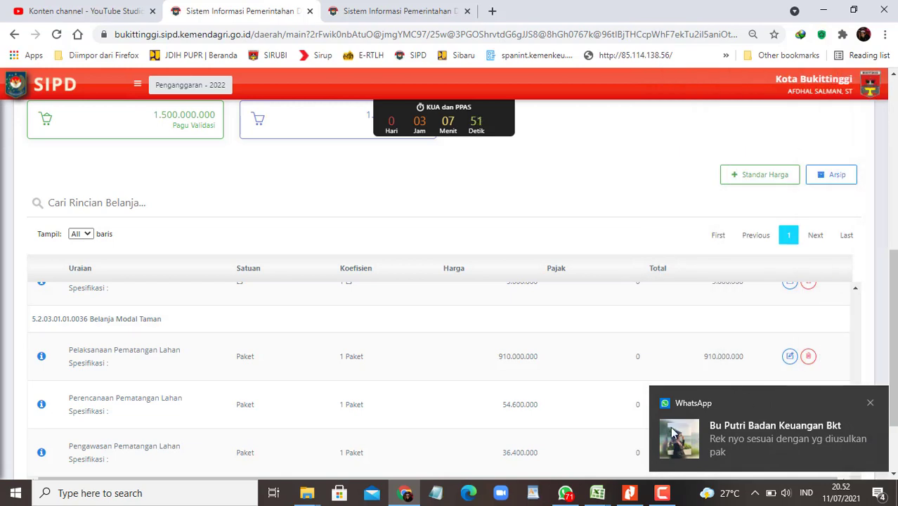
left_click(565, 492)
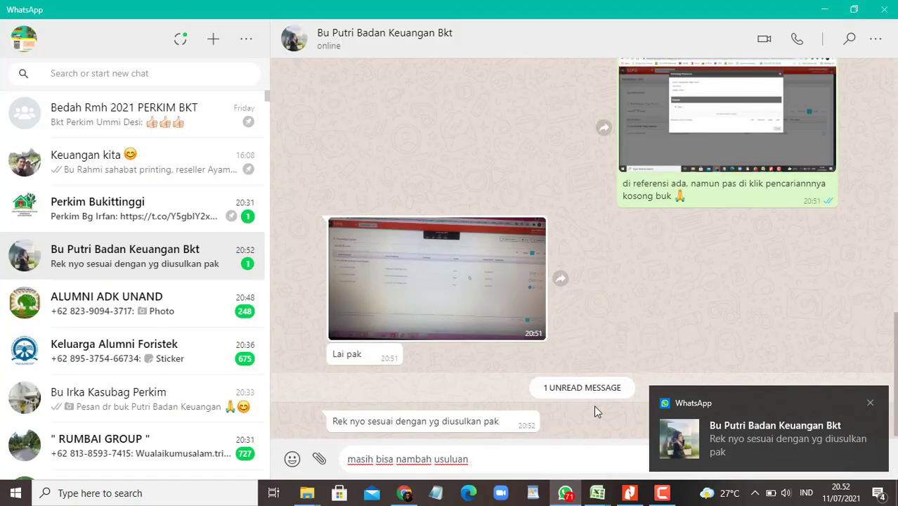
key("BackSpace")
key("BackSpace")
key("BackSpace")
key("BackSpace")
key("BackSpace")
key("BackSpace")
key("BackSpace")
key("BackSpace")
key("BackSpace")
key("BackSpace")
key("BackSpace")
key("BackSpace")
key("BackSpace")
key("BackSpace")
key("BackSpace")
key("BackSpace")
key("BackSpace")
key("BackSpace")
key("BackSpace")
key("BackSpace")
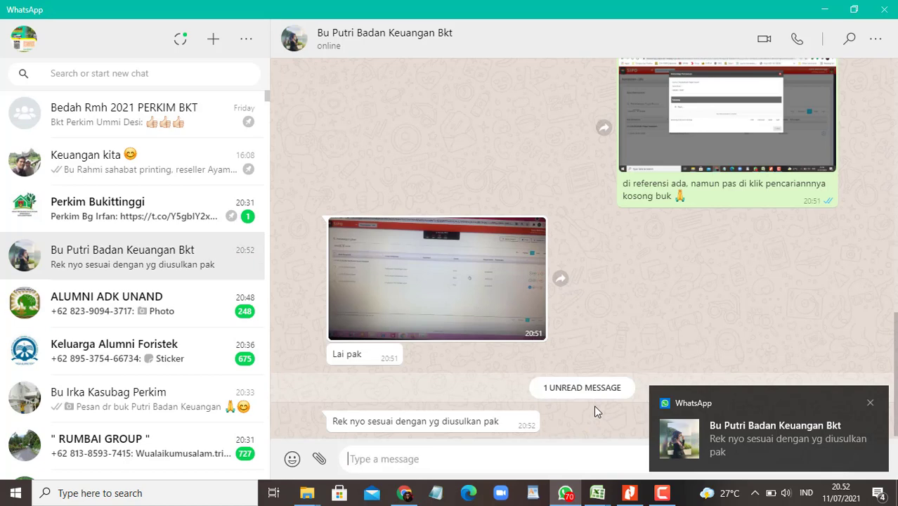
type("sebentar")
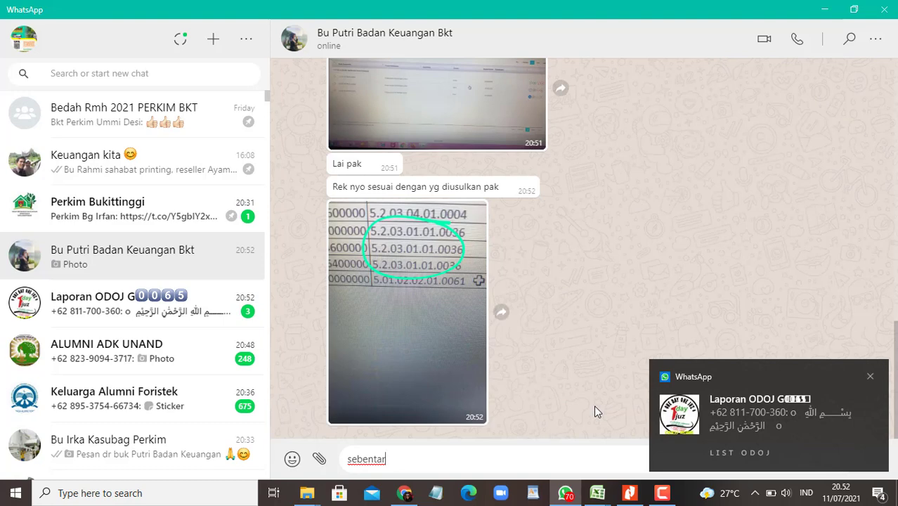
key("BackSpace")
key("BackSpace")
key("BackSpace")
key("BackSpace")
key("BackSpace")
key("BackSpace")
key("BackSpace")
key("BackSpace")
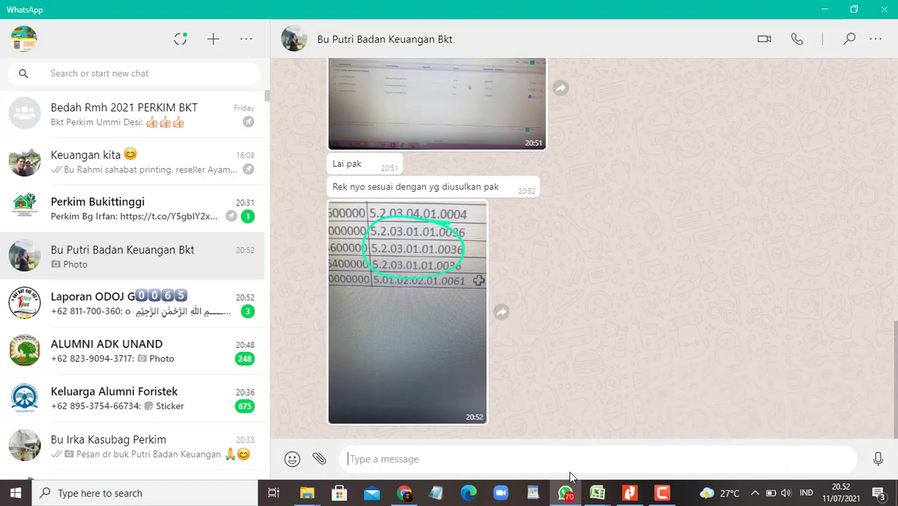
left_click(404, 493)
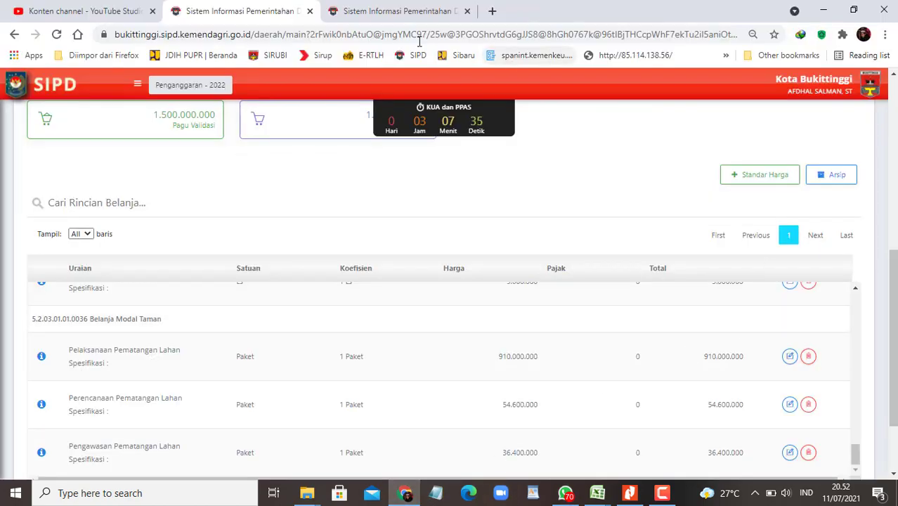
left_click(383, 11)
Step: Open the standard-price spending detail form with object Belanja Barang Jasa dan Modal
left_click(215, 10)
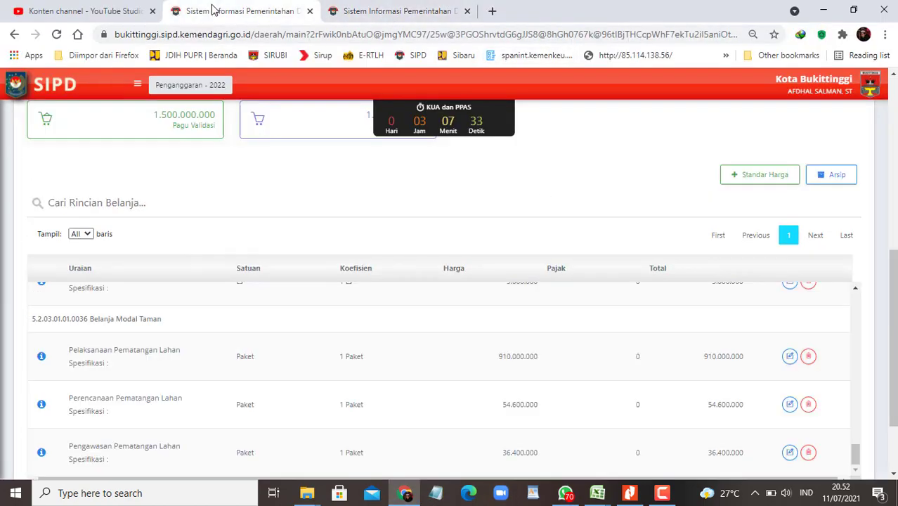
scroll(745, 267, "up", 3)
scroll(745, 267, "down", 3)
left_click(764, 177)
left_click(785, 139)
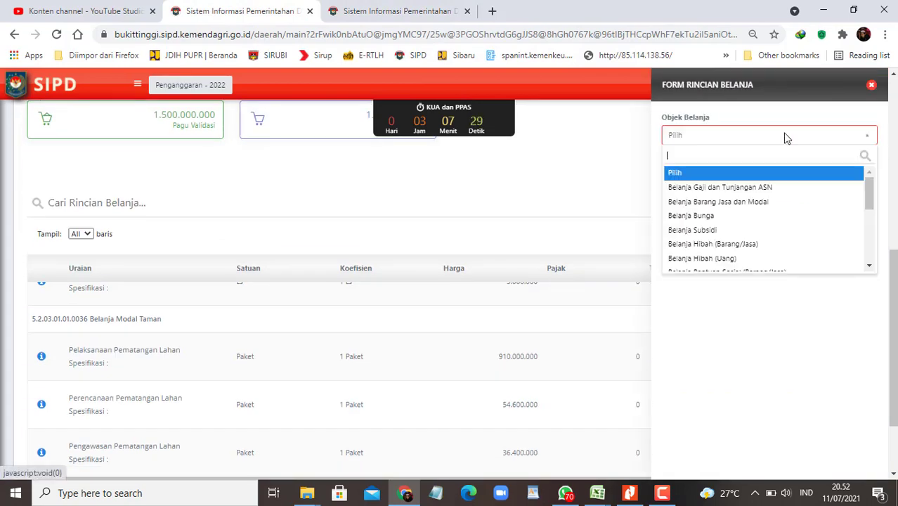
left_click(746, 204)
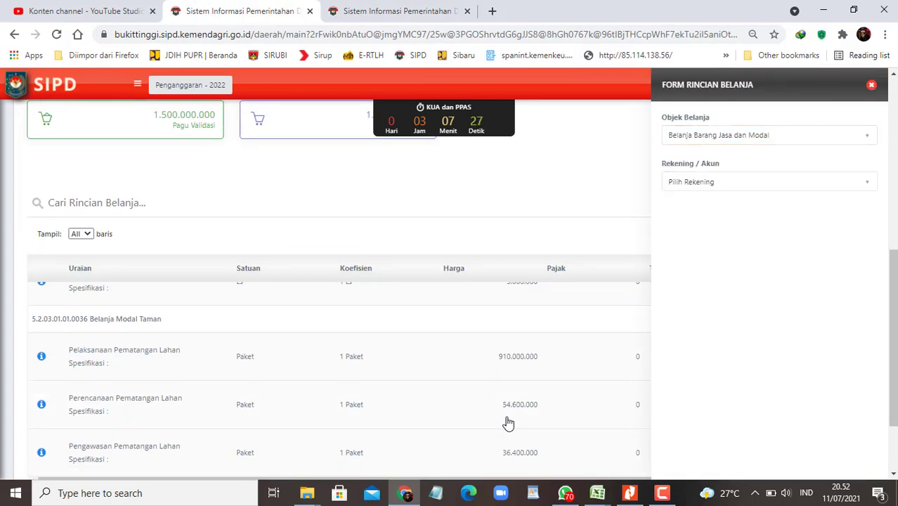
Step: Snap WhatsApp and SIPD side by side and search the account list for 5.2.03.01.01.0036
key("super+Right")
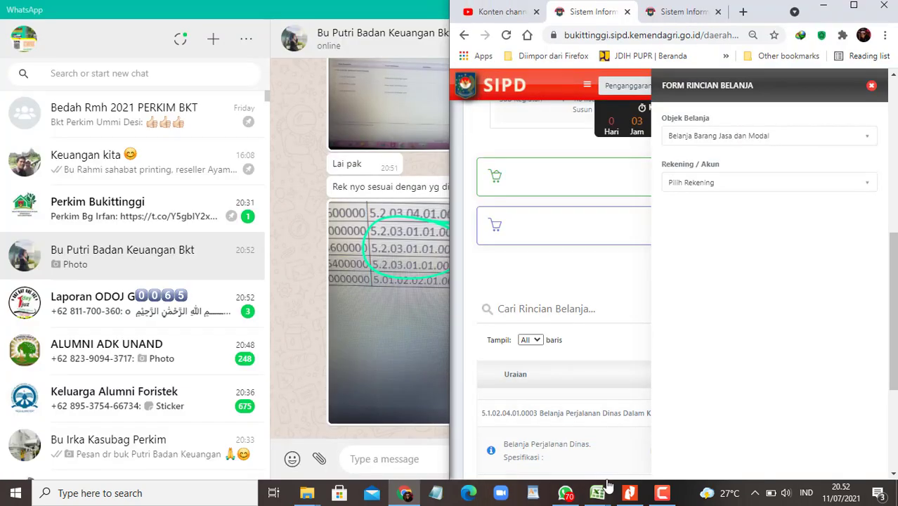
left_click(565, 492)
key("super+Left")
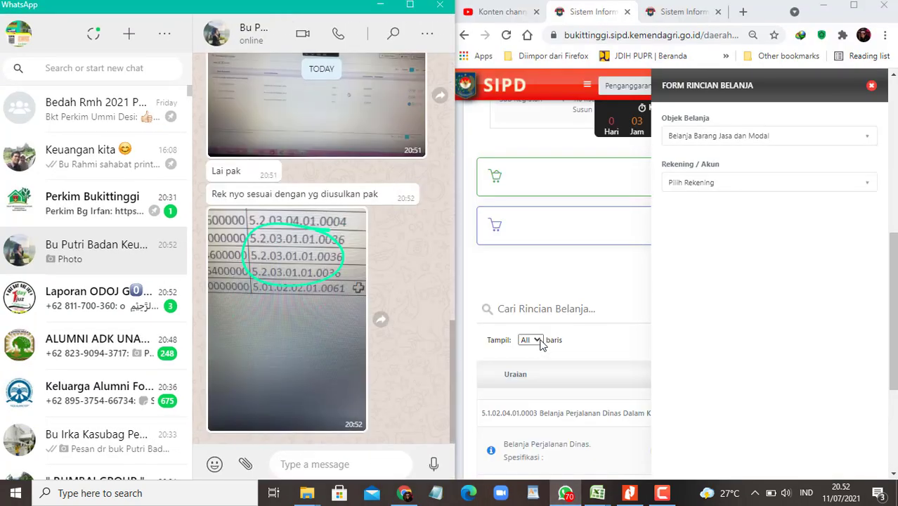
left_click(718, 186)
left_click(719, 187)
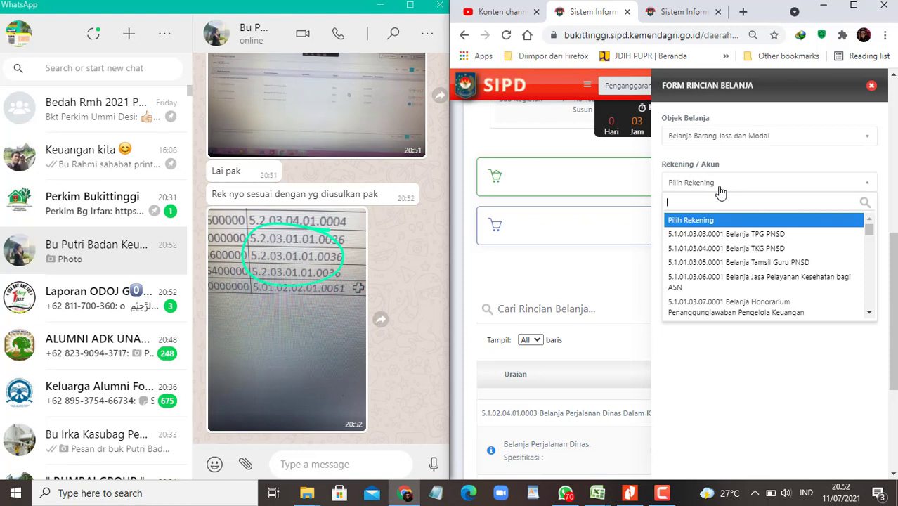
type("5.2.0")
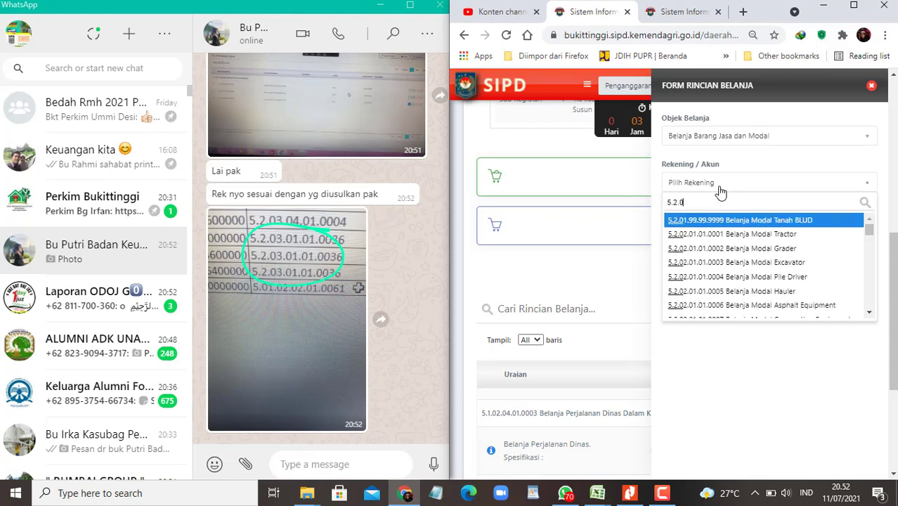
type("3")
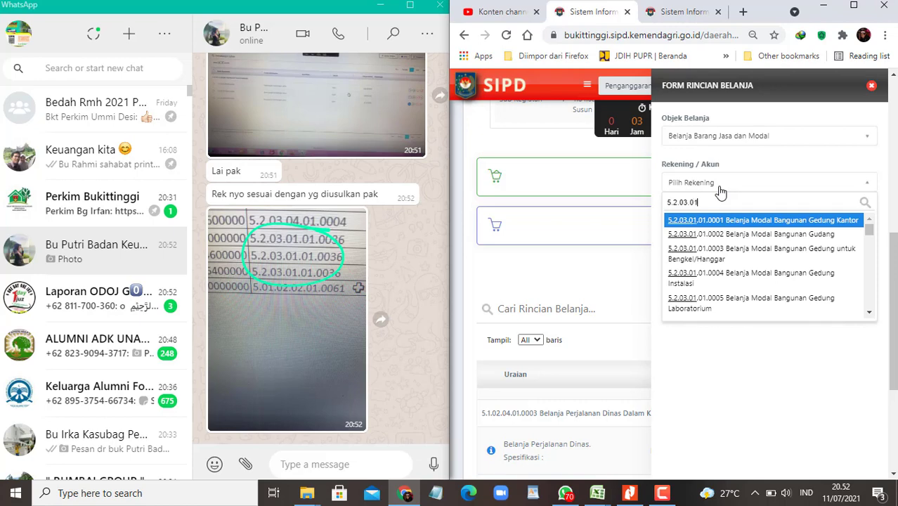
type(".01.0036")
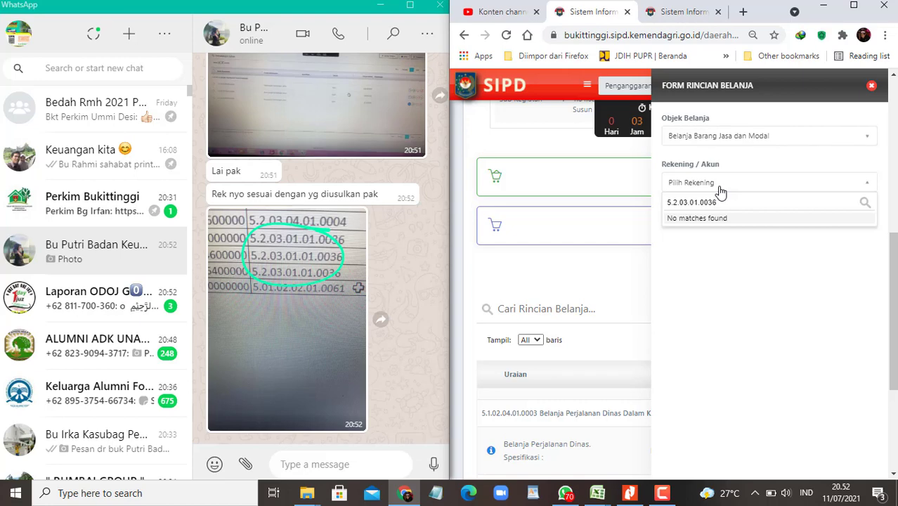
key("BackSpace")
key("BackSpace")
key("BackSpace")
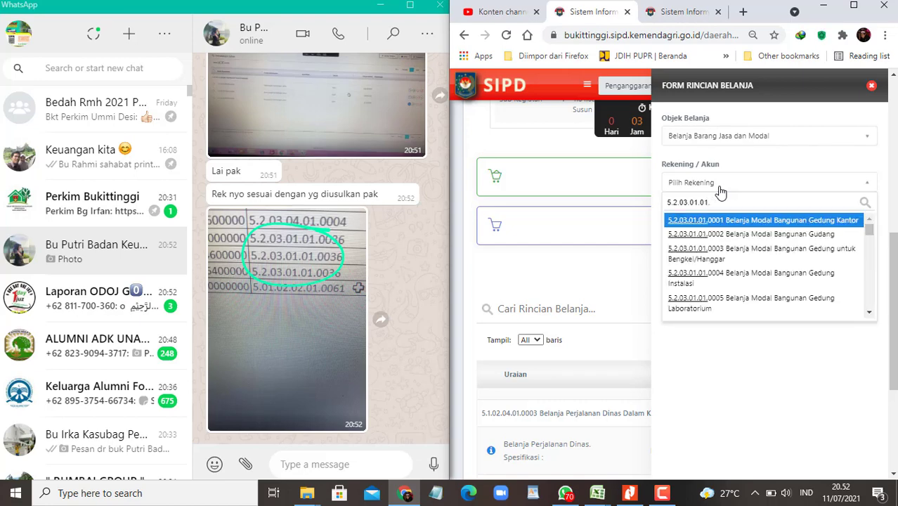
type("1.0036")
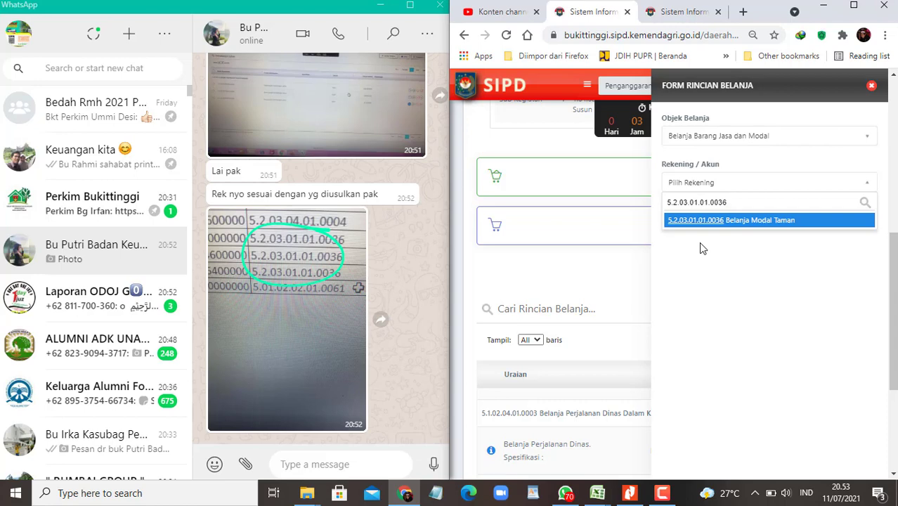
Step: Paste a screenshot of the account search result into the WhatsApp chat
left_click(566, 492)
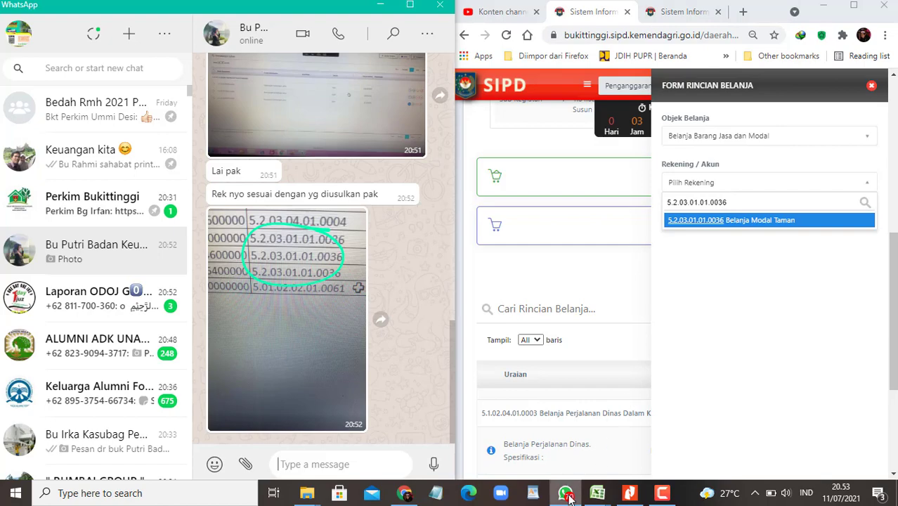
left_click(565, 493)
left_click(566, 493)
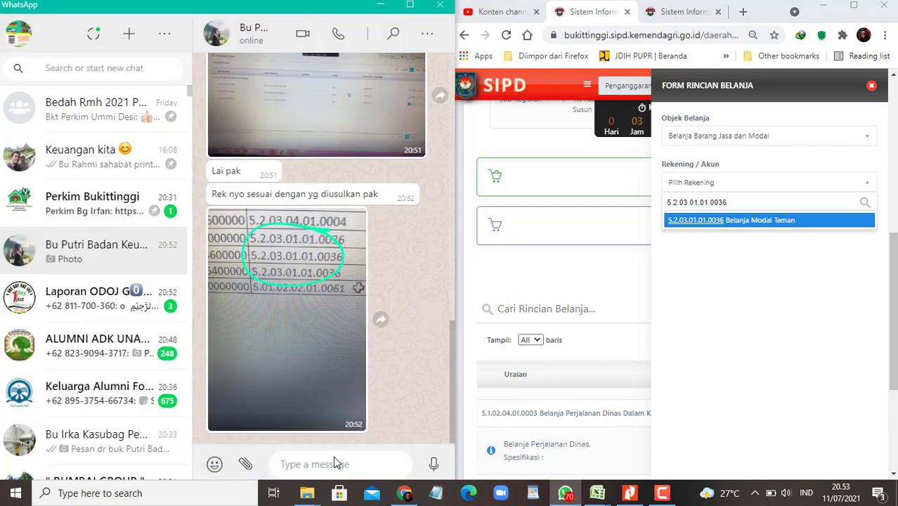
key("ctrl+v")
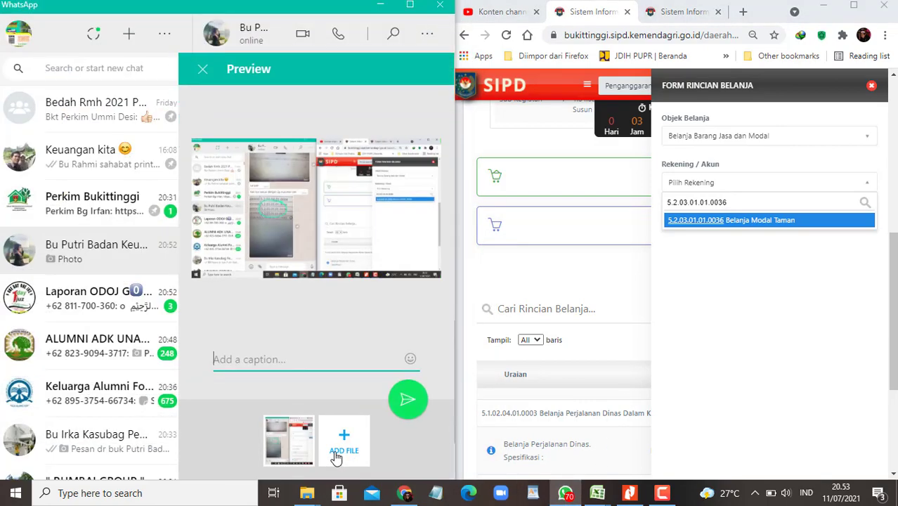
Step: Send the screenshot captioned 'lai di sesuikan buk 🙈' and select account Belanja Modal Taman in SIPD
type("lai ")
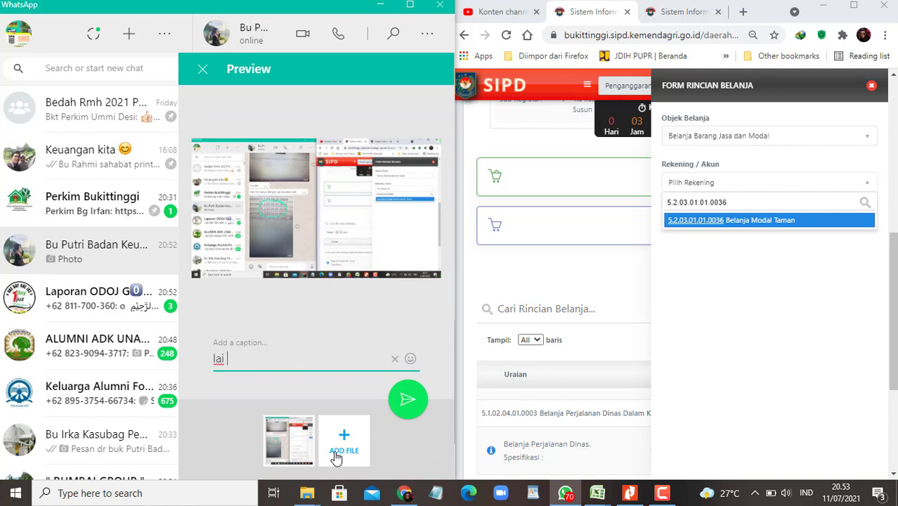
type("di sesuikan buk")
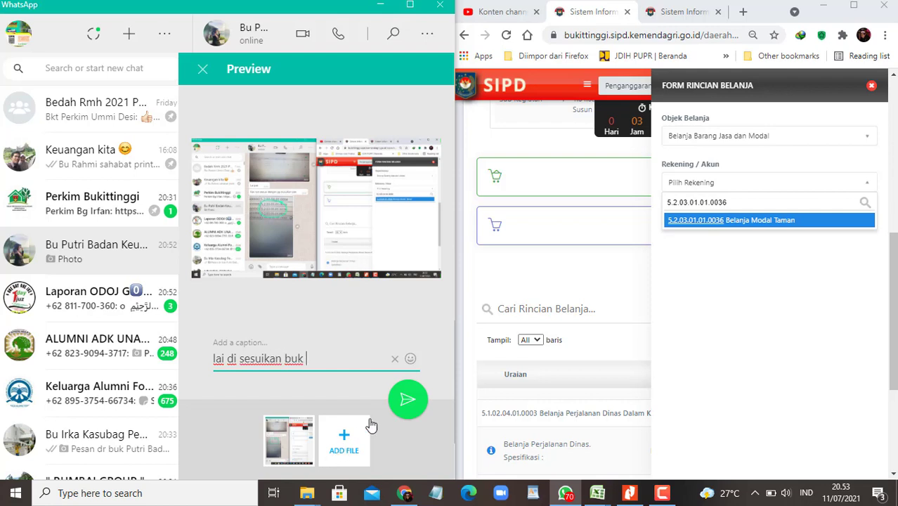
left_click(411, 358)
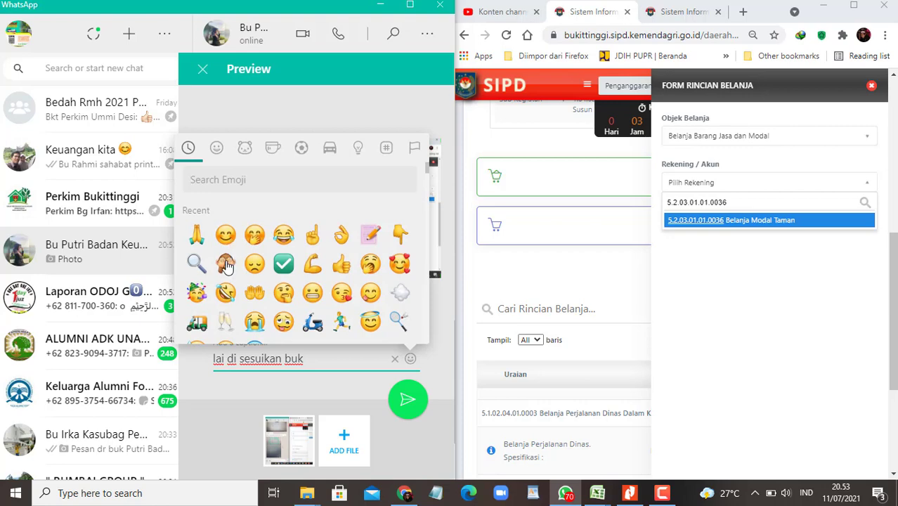
left_click(225, 264)
key("Return")
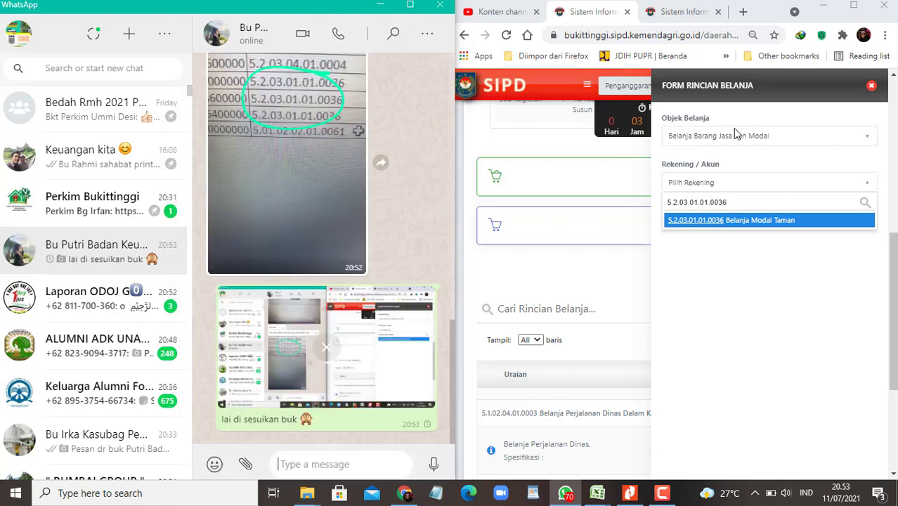
left_click(742, 224)
left_click(742, 224)
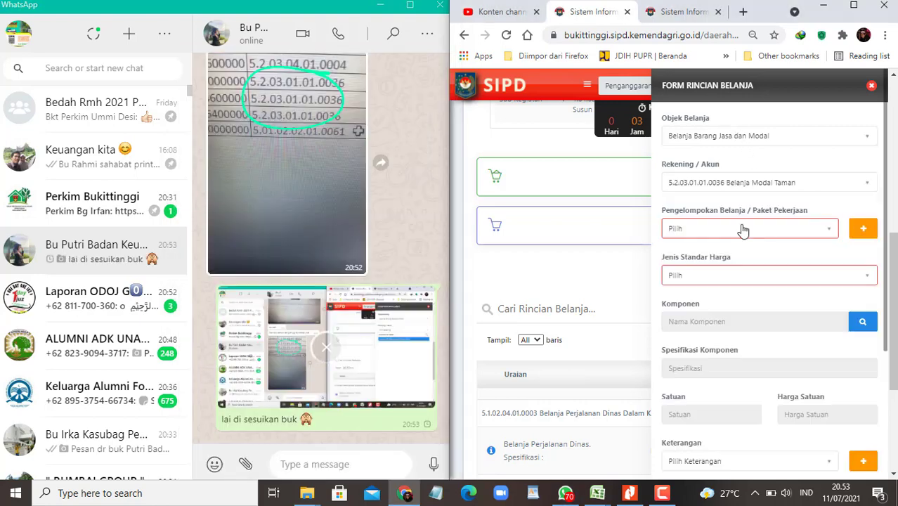
Step: Check SSH then SBU component lists for Belanja Modal Taman, leaving the price type on SBU
left_click(793, 279)
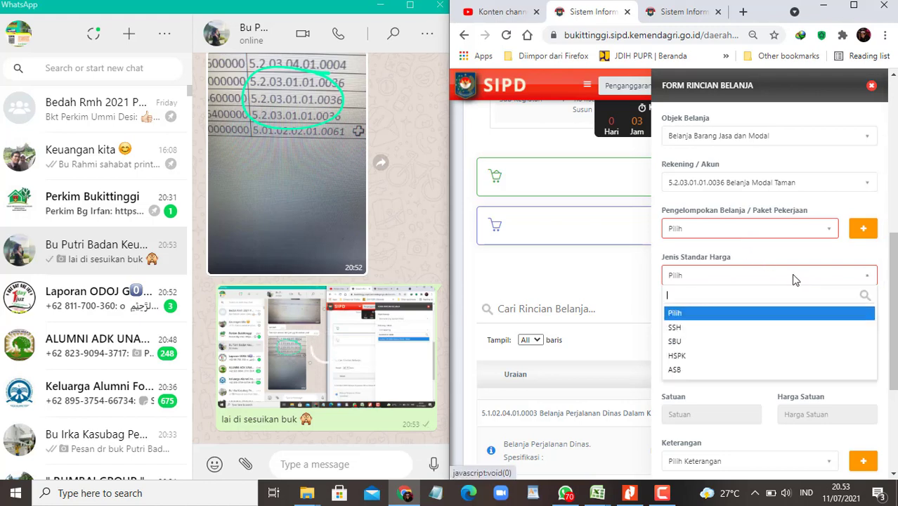
left_click(698, 325)
left_click(864, 325)
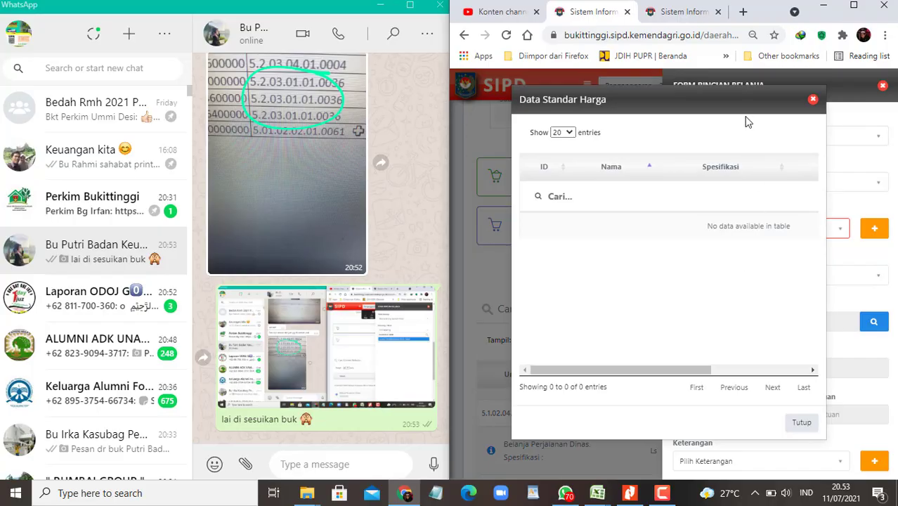
left_click(853, 5)
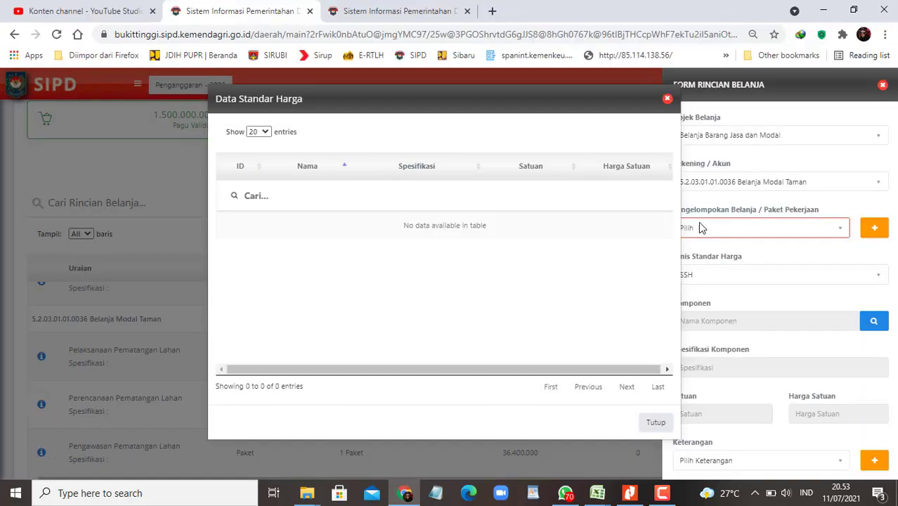
triple_click(455, 128)
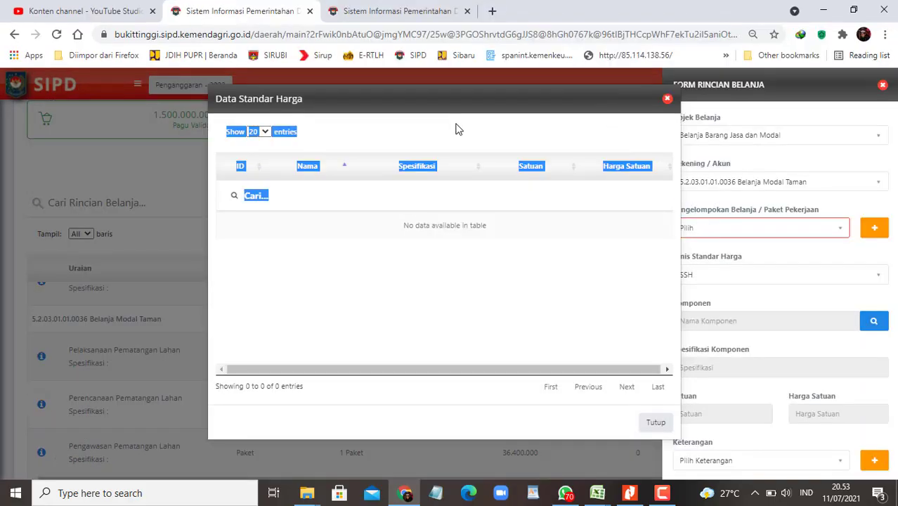
left_click(668, 102)
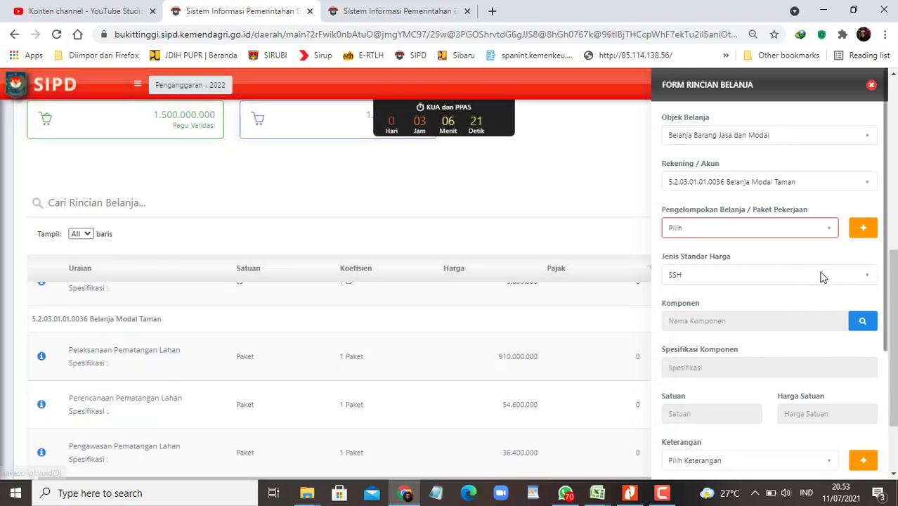
left_click(820, 275)
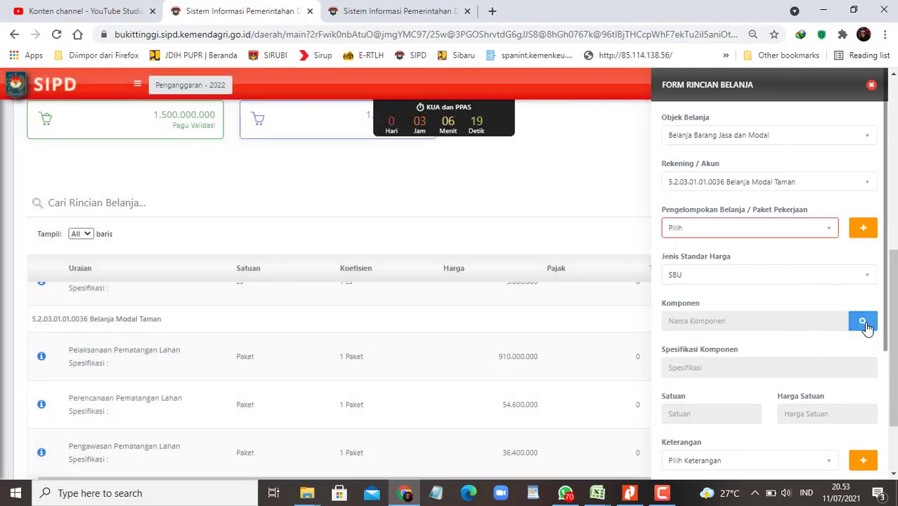
left_click(866, 325)
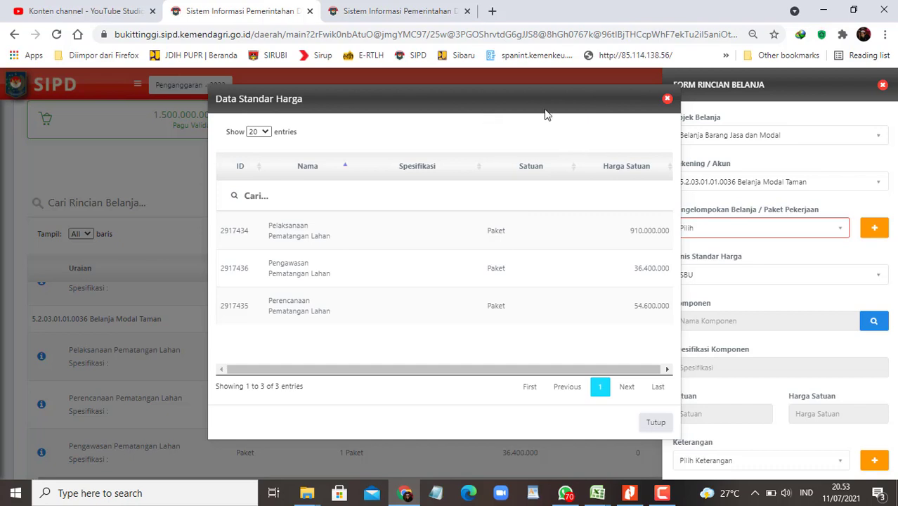
left_click(667, 98)
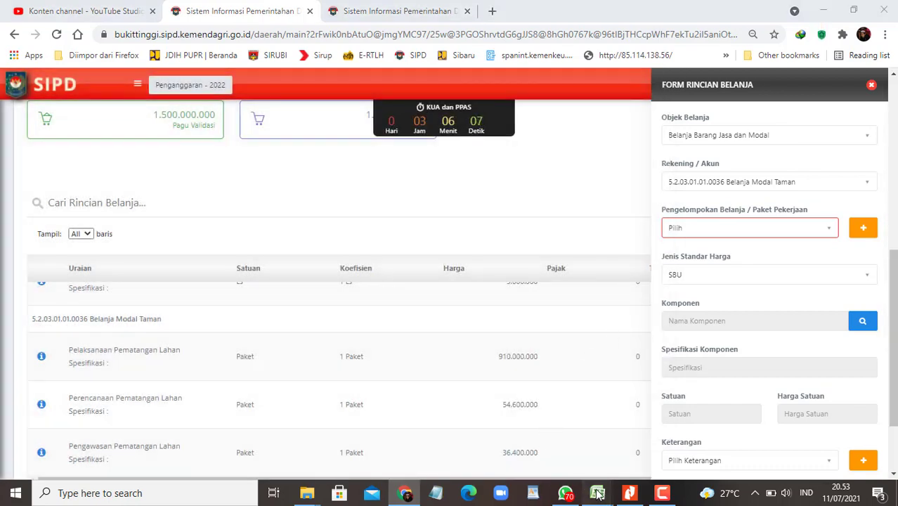
Step: Copy account code 5.2.03.04.01.0004 from cell F2 of the SSH workbook
mouse_move(597, 493)
left_click(639, 425)
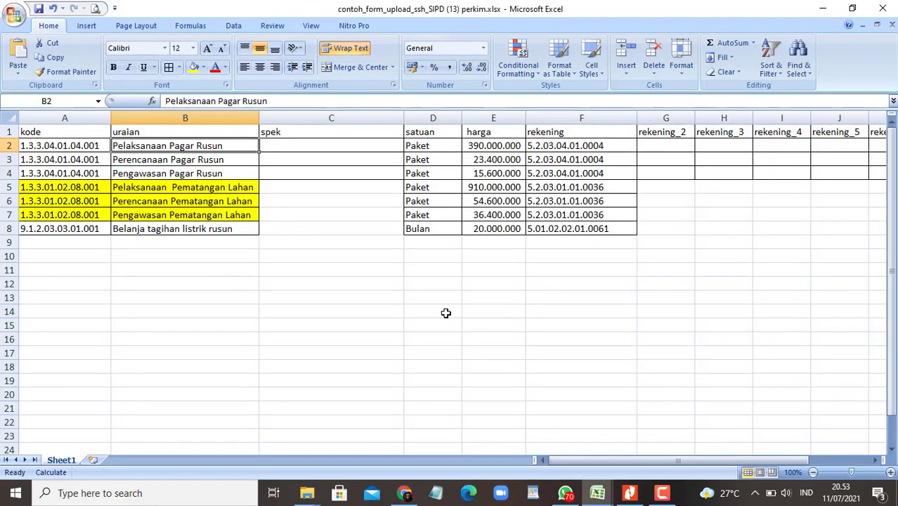
left_click(590, 145)
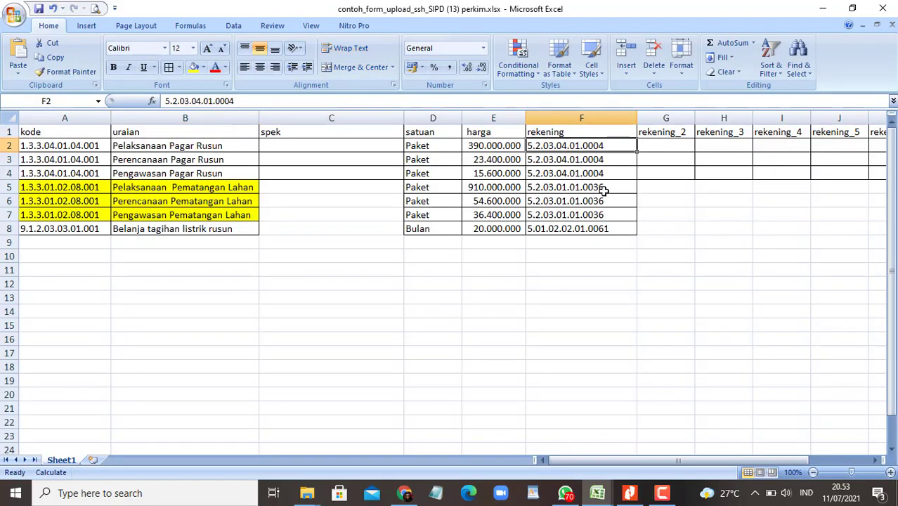
key("ctrl+c")
key("alt+Tab")
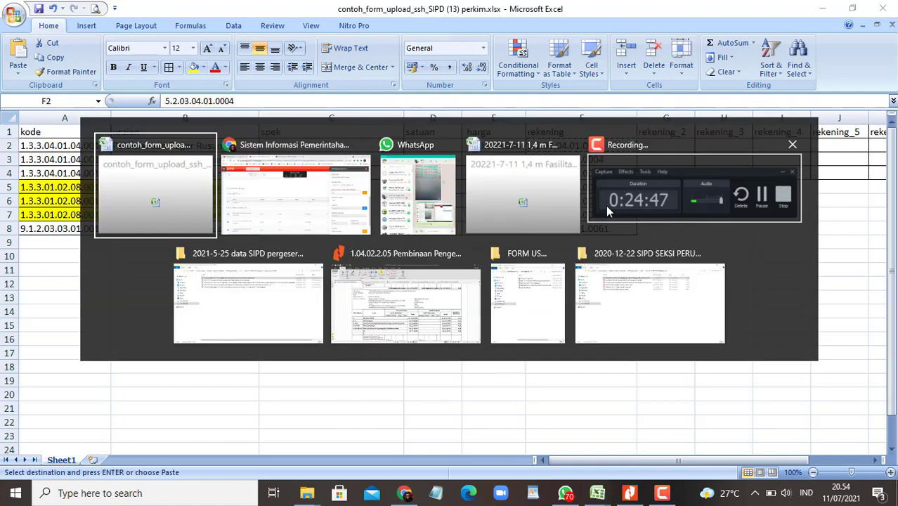
key("alt+Tab")
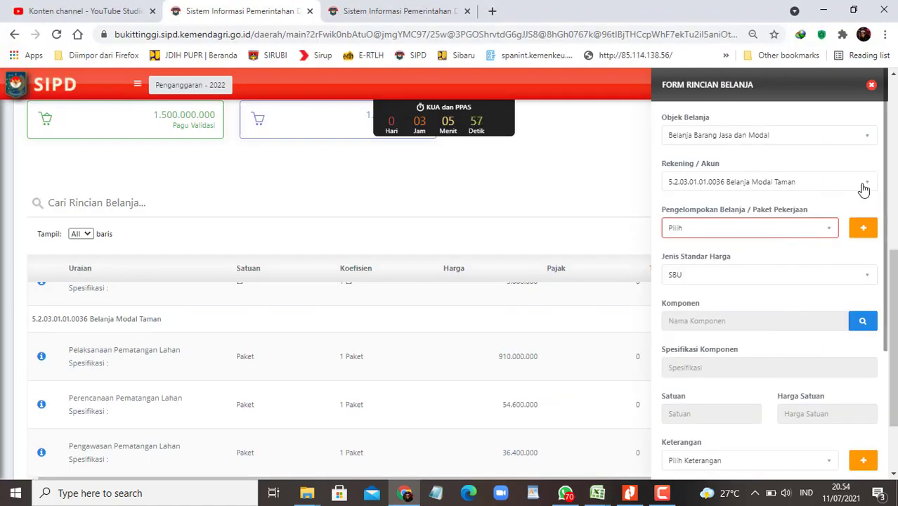
Step: Set the account to 5.2.03.04.01.0004 Belanja Modal Pagar and check its empty SSH component list
left_click(864, 188)
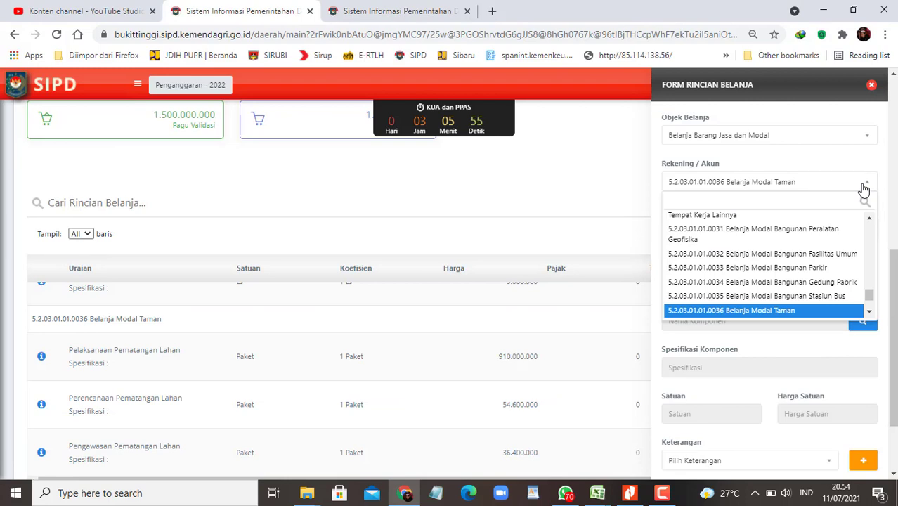
key("ctrl+v")
left_click(773, 219)
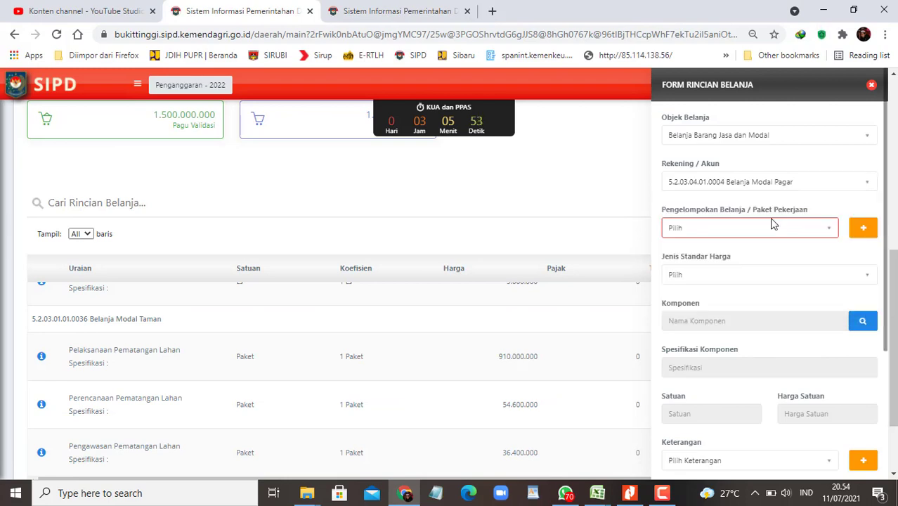
left_click(832, 281)
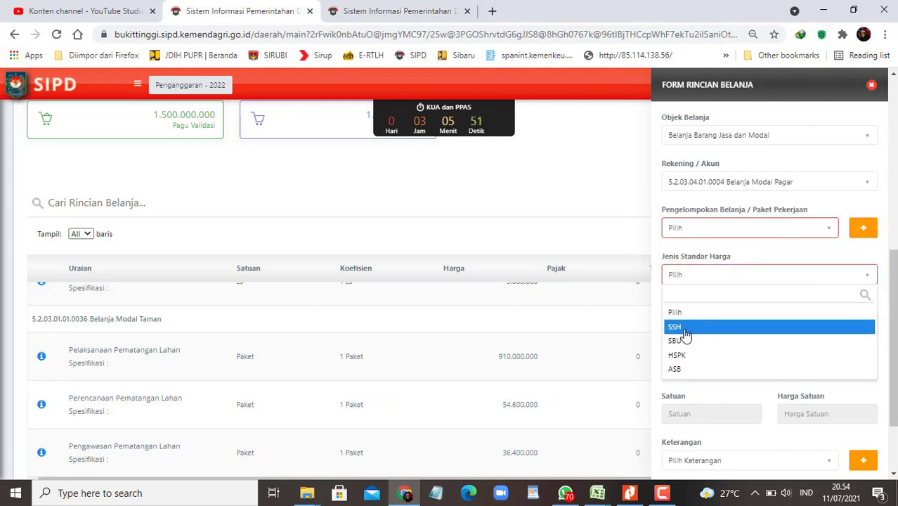
left_click(684, 329)
left_click(864, 322)
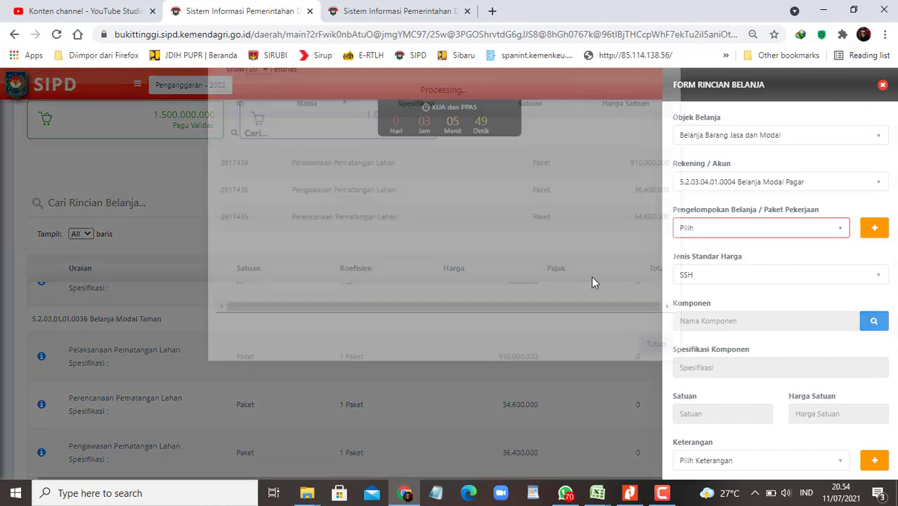
left_click(667, 99)
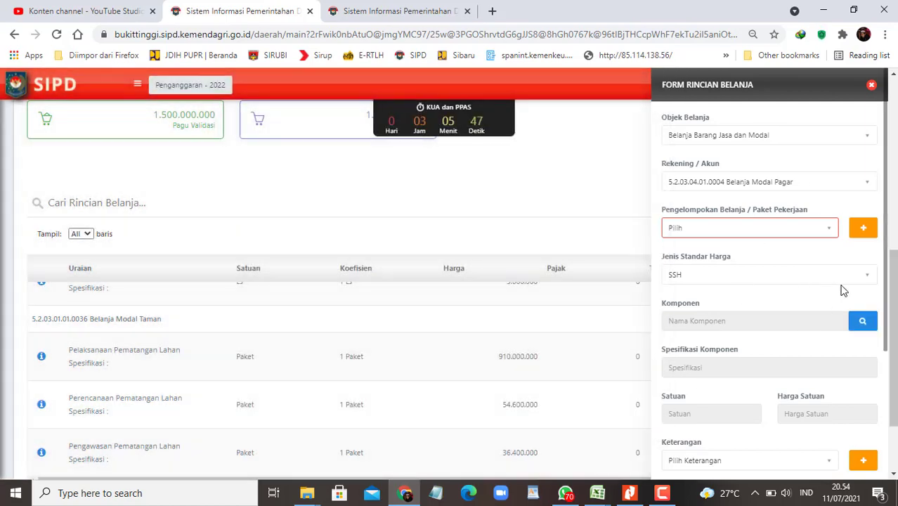
Step: Switch the price type to SBU, find its component list empty too, and return to WhatsApp
left_click(854, 278)
left_click(678, 341)
left_click(858, 325)
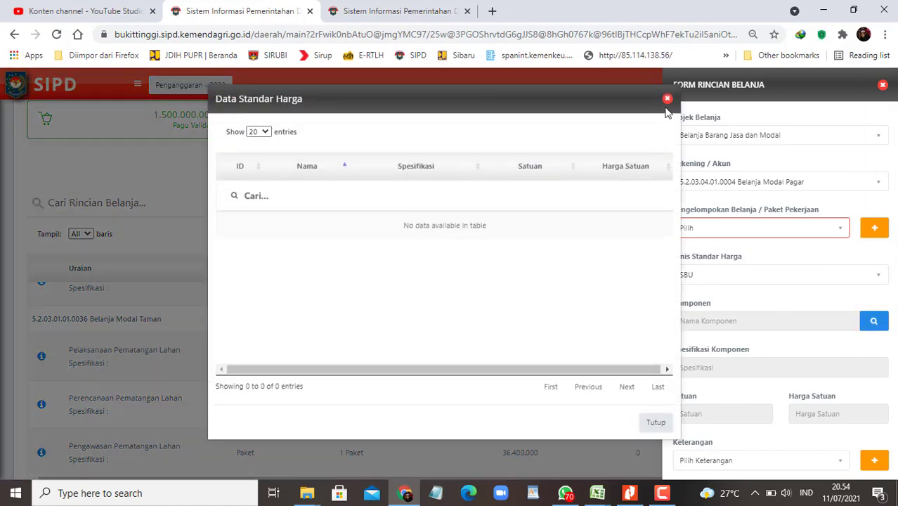
left_click(667, 99)
left_click(565, 493)
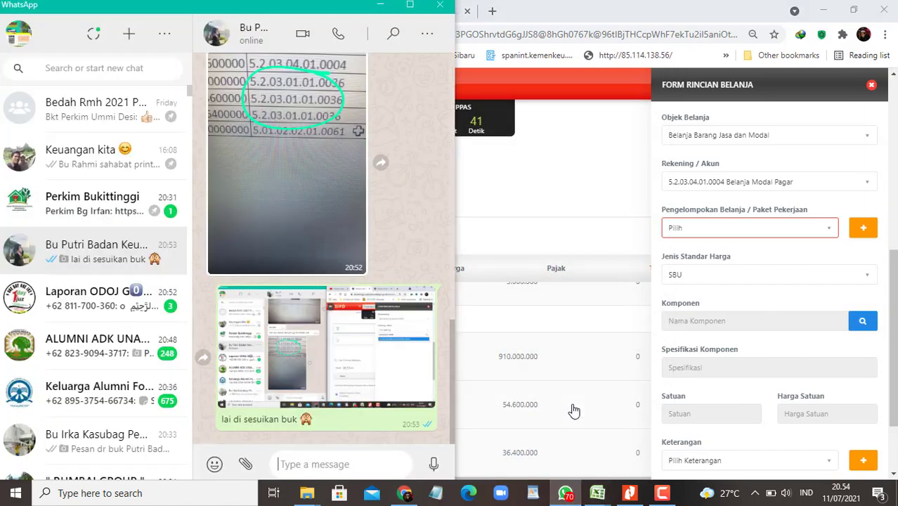
Step: Send 'yang belum ada, rekening belanja modal pagarnya buk' and start a follow-up message
type("yang")
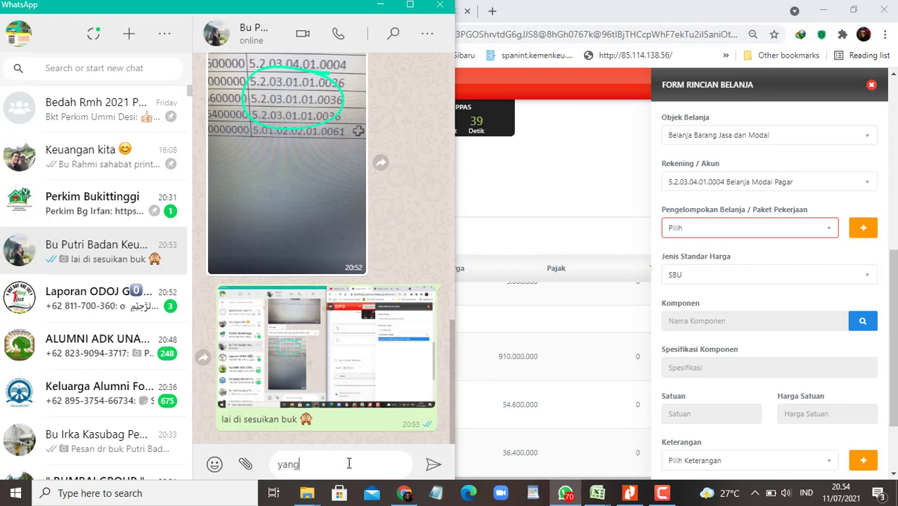
type(" belum ada, rekening belanja modal")
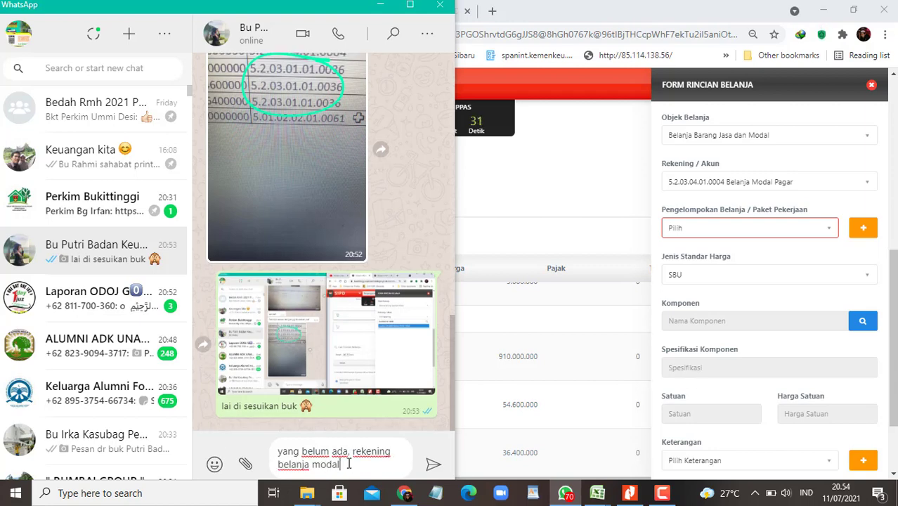
type(" pagarnya buk")
key("Return")
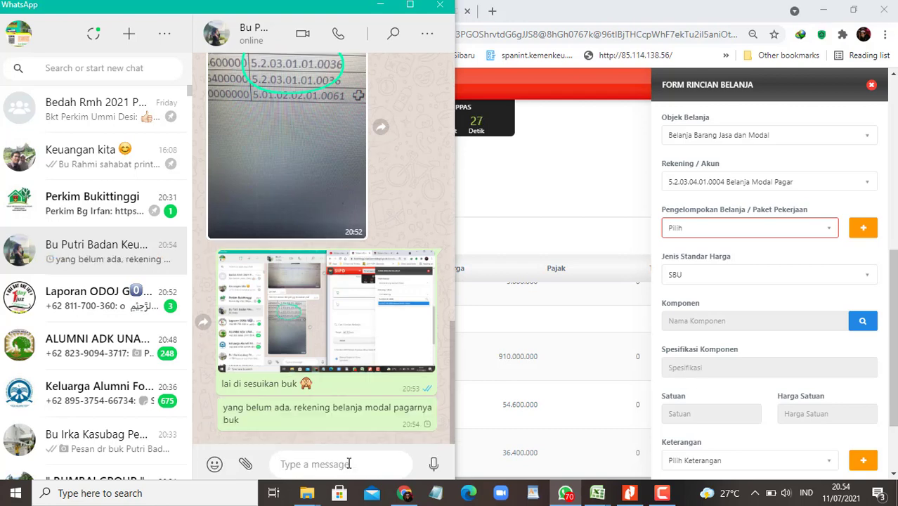
type("kalau")
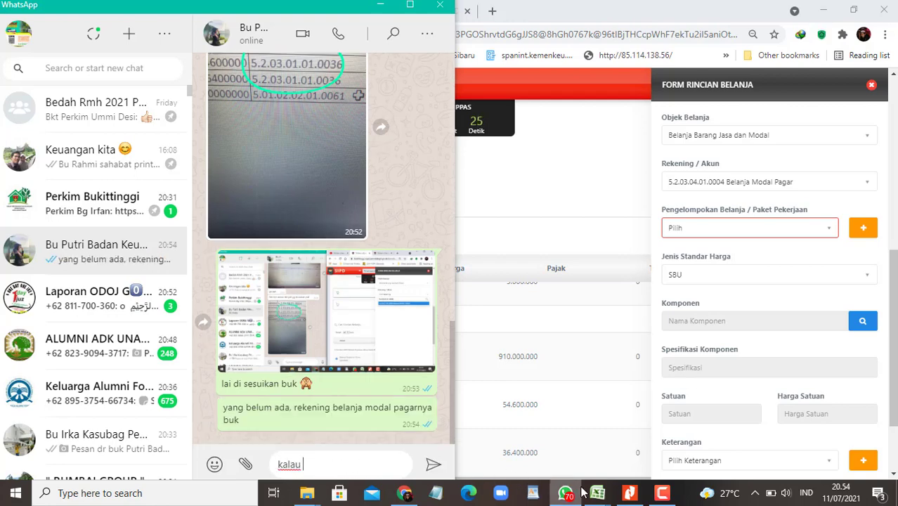
Step: Copy account code 5.2.03.01.01.0036 from cell F5 of the SSH upload workbook
mouse_move(598, 492)
left_click(664, 435)
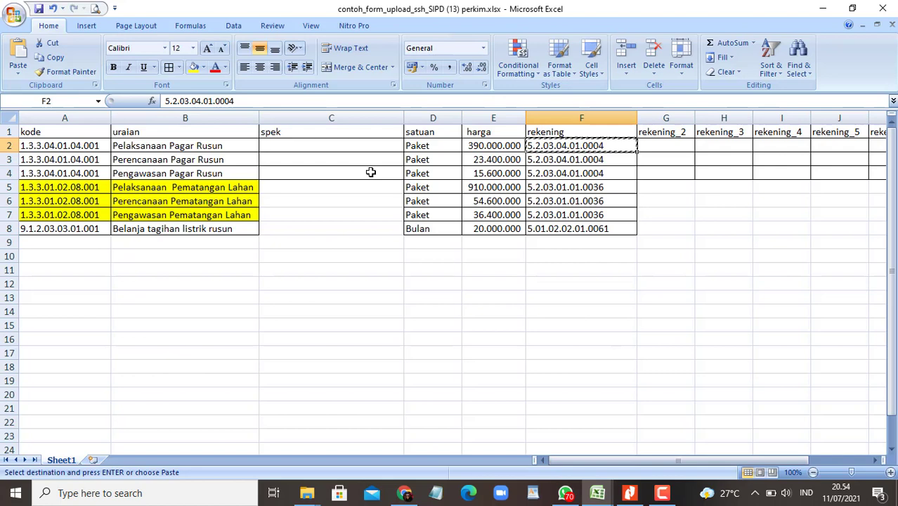
left_click(536, 186)
key("ctrl+c")
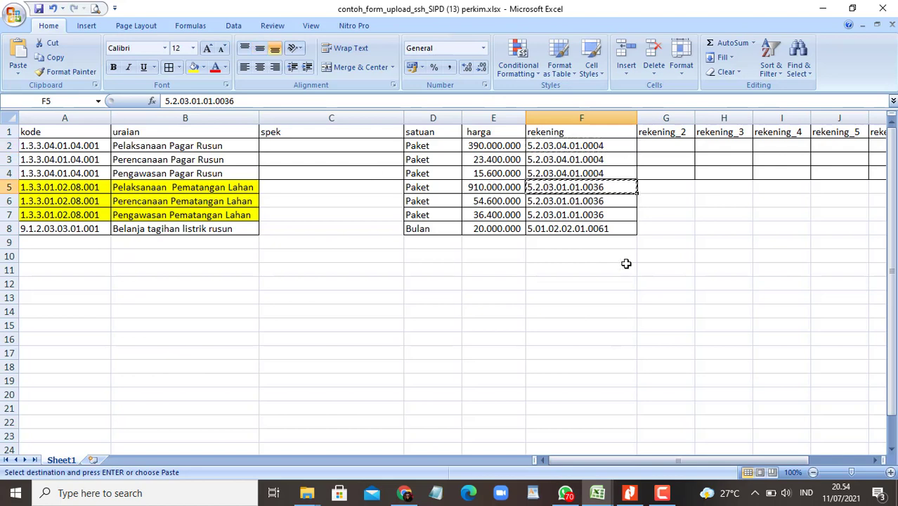
key("alt+Tab")
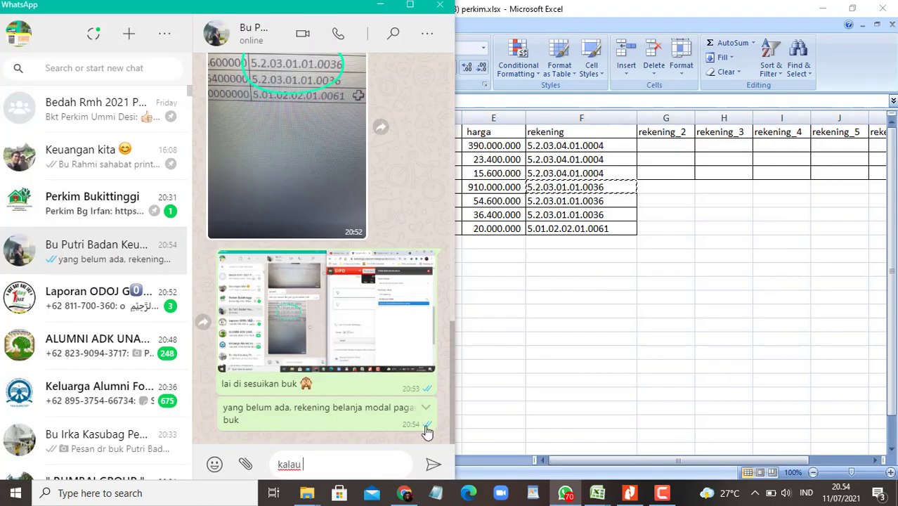
Step: Send a message confirming account 5.2.03.01.01.0036 is OK for pematangan lahan
key("ctrl+v")
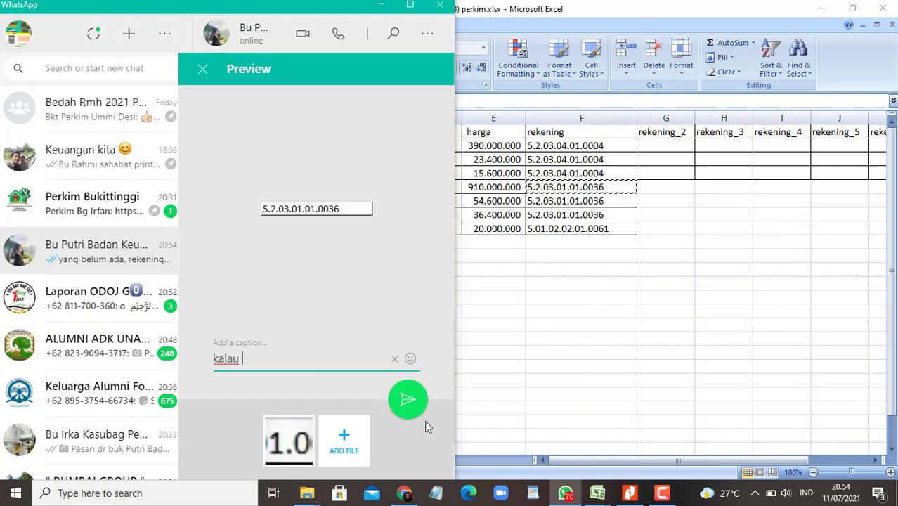
key("Escape")
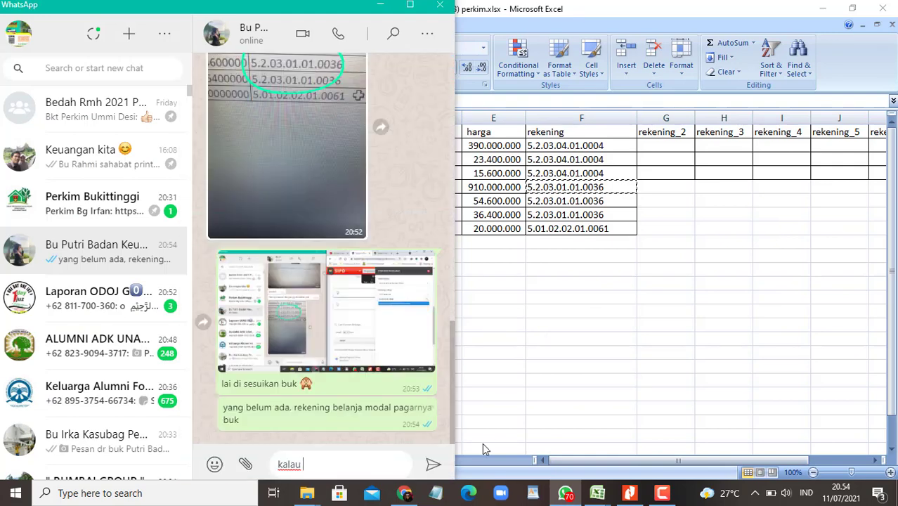
key("alt+Tab")
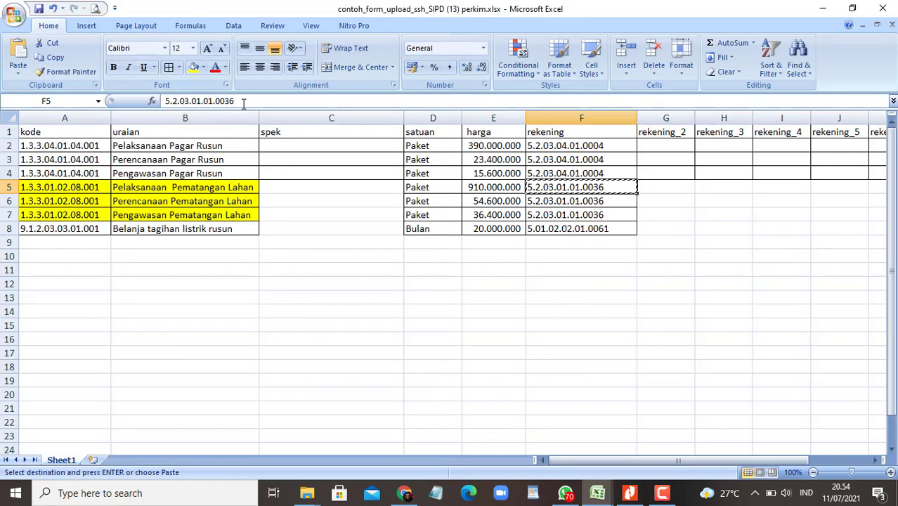
left_click_drag(243, 103, 159, 102)
key("ctrl+c")
key("alt+Tab")
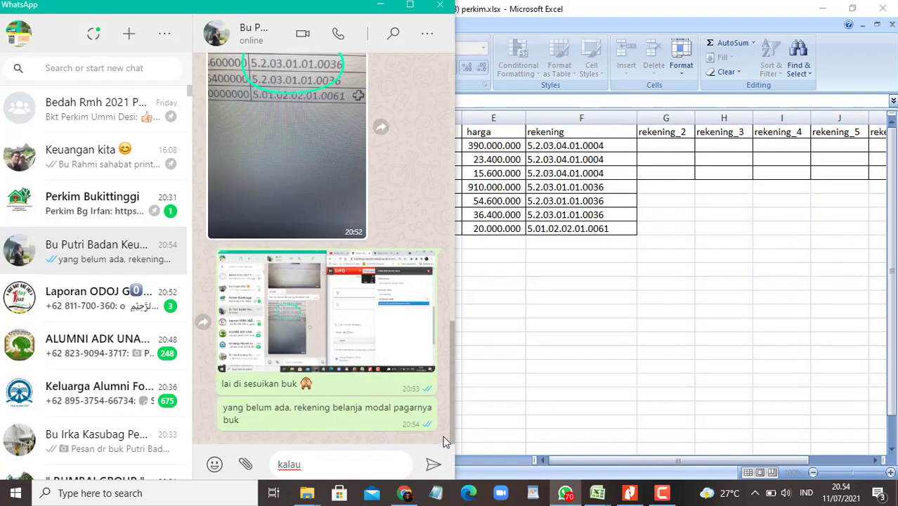
key("ctrl+v")
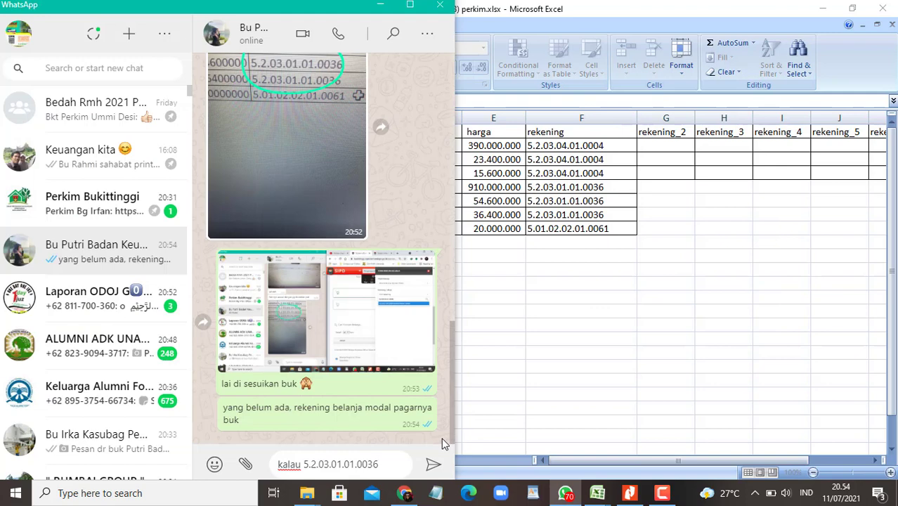
type("untuk pema")
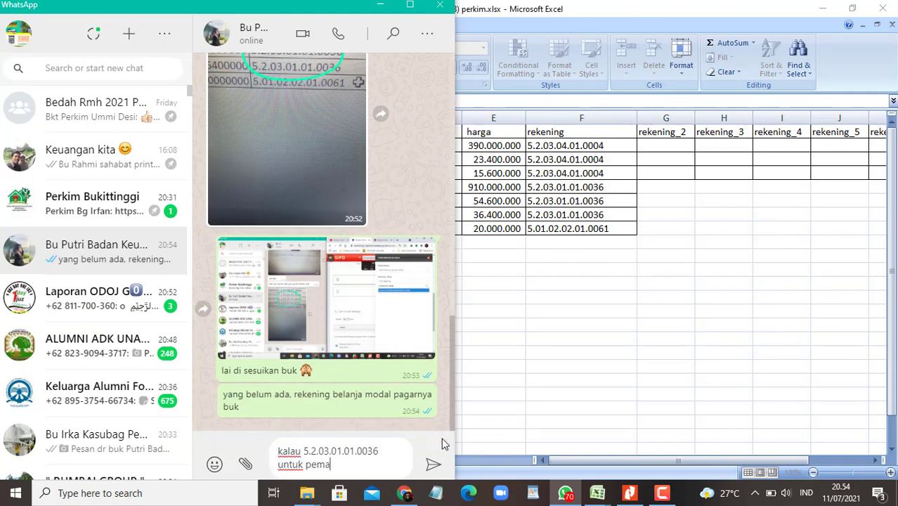
type("tangan lahan sud")
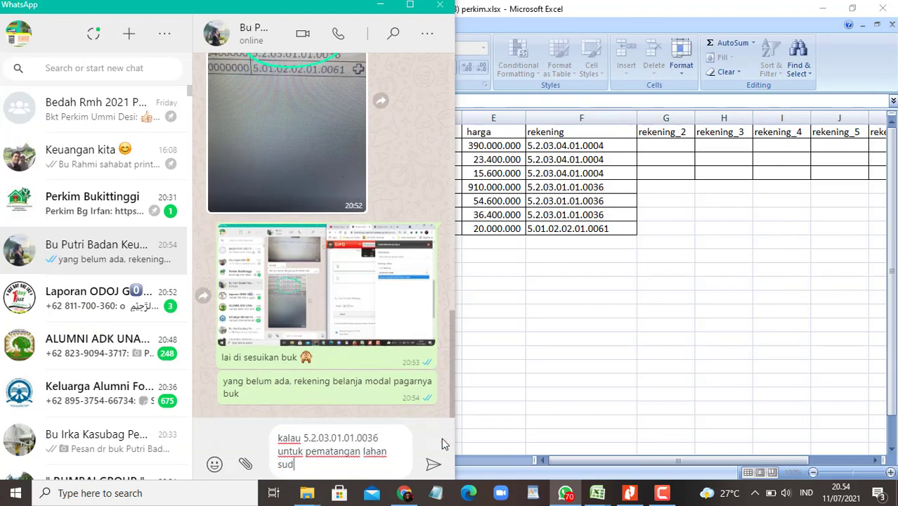
type("ah Ok buk")
key("Return")
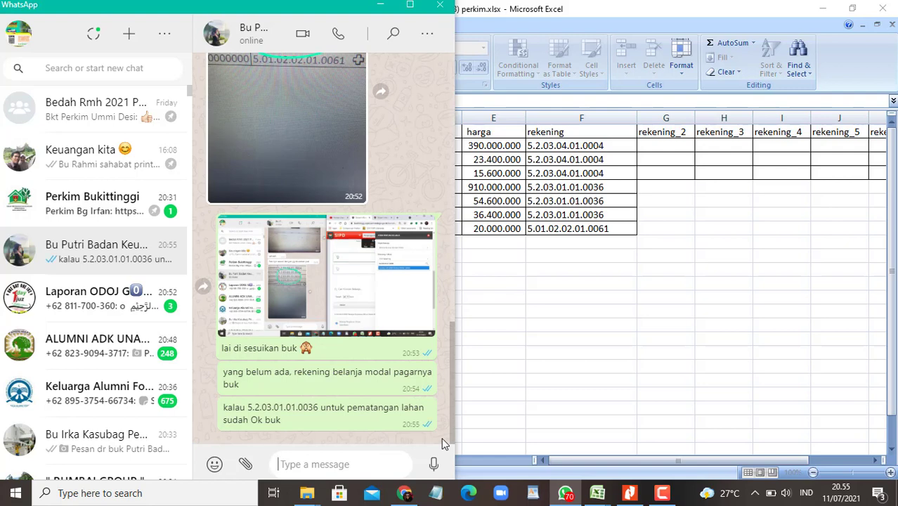
Step: Share the Pagar Rusun rows A2:F4 as an image captioned 'belum keluar untuk kegiatanpagar'
type("belum kel")
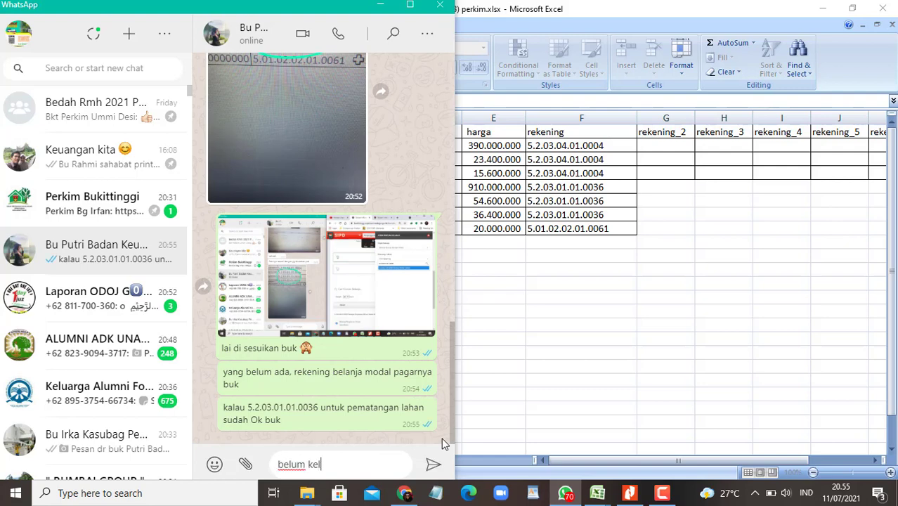
type("uar untuk kegiatan")
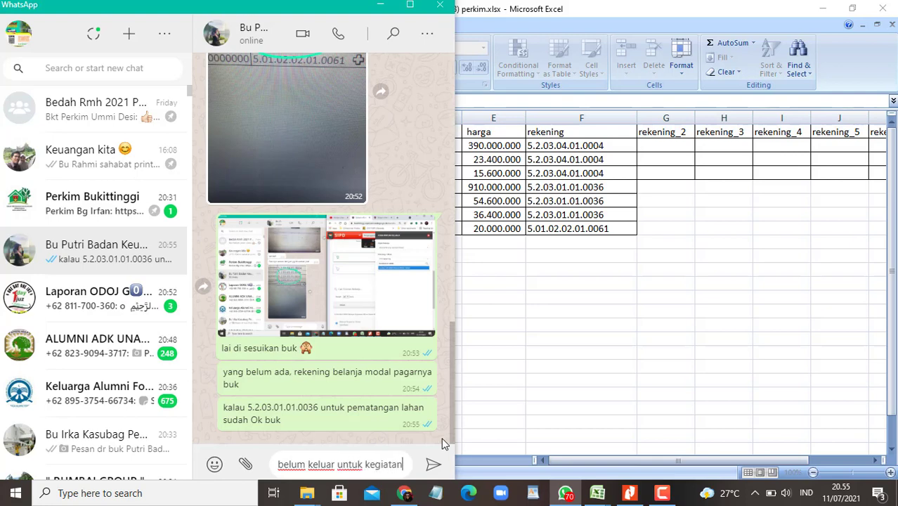
left_click(576, 351)
left_click(268, 225)
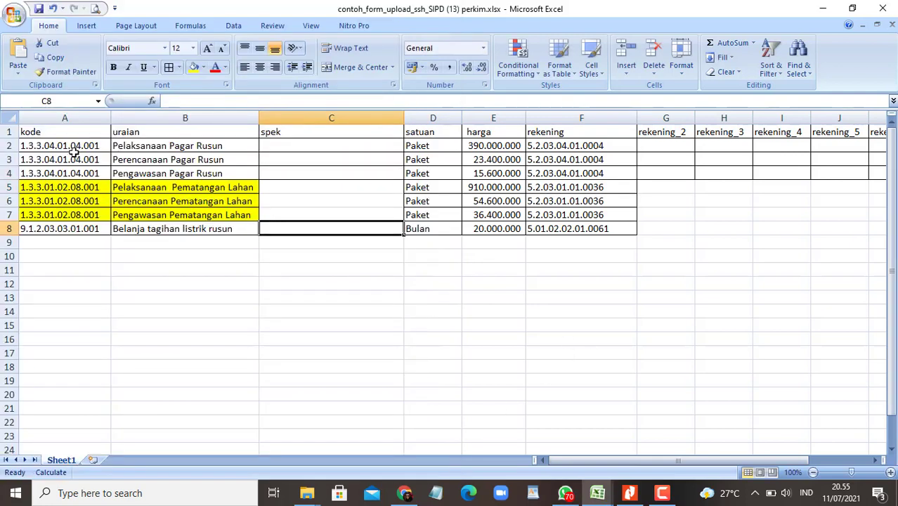
left_click_drag(74, 152, 575, 171)
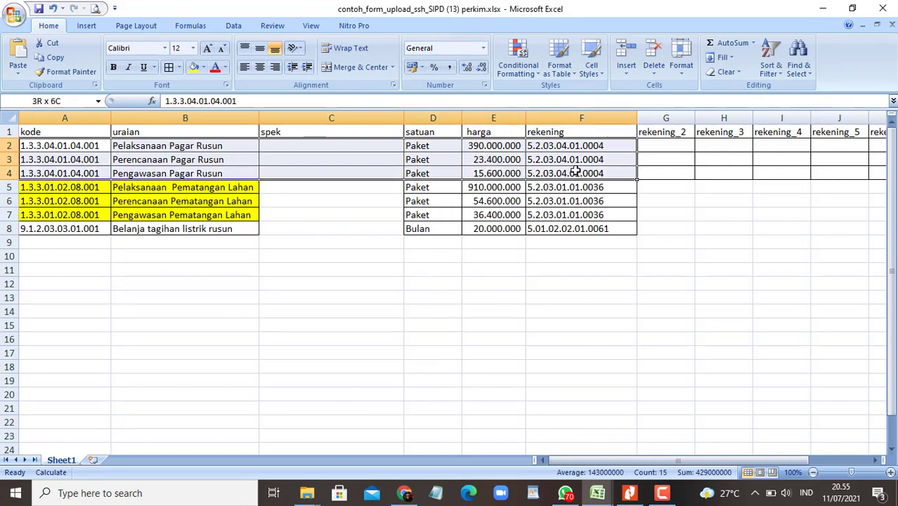
key("ctrl+c")
key("alt+Tab")
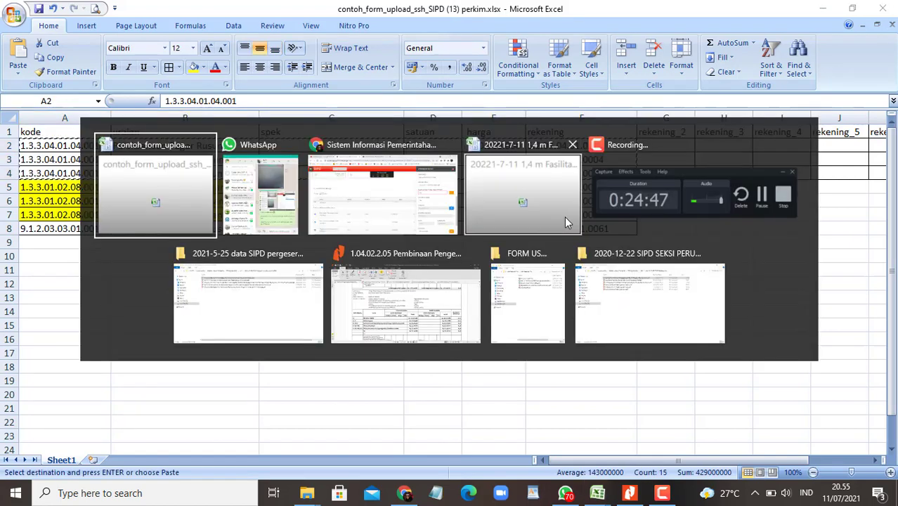
key("Tab")
key("ctrl+v")
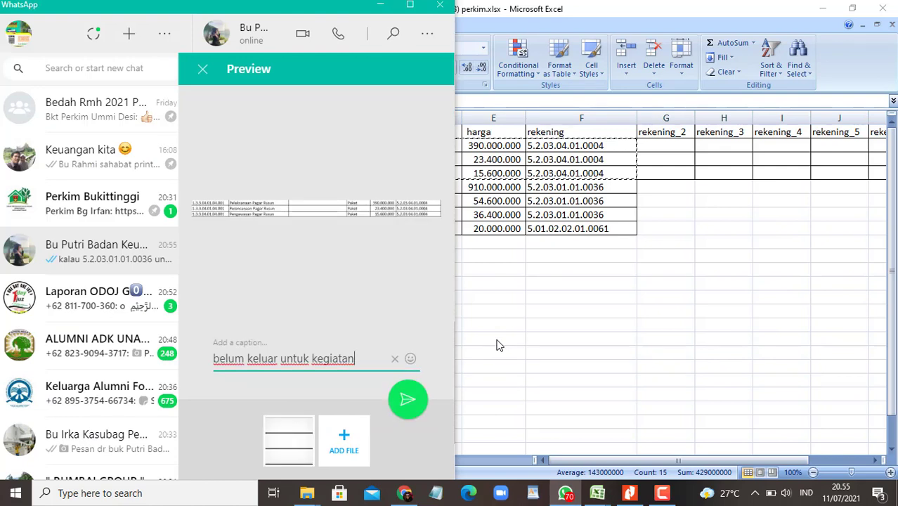
type("pagar")
key("Return")
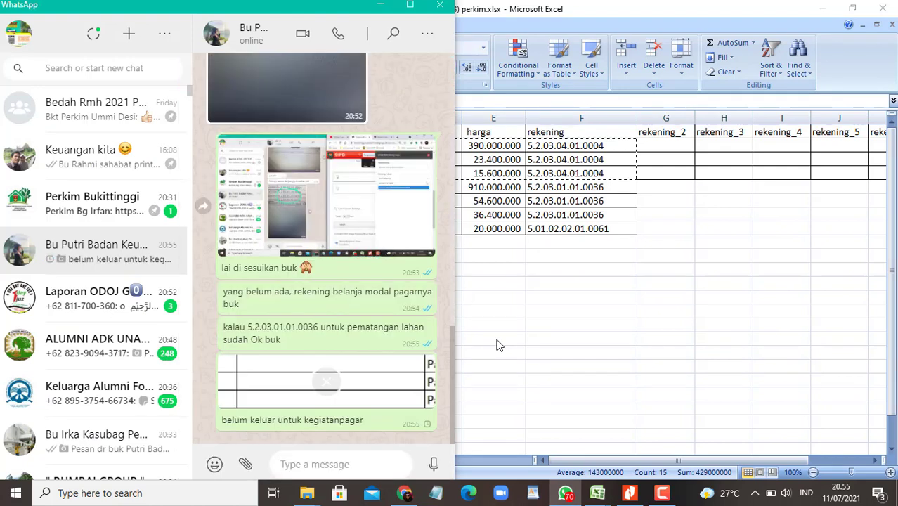
left_click(410, 5)
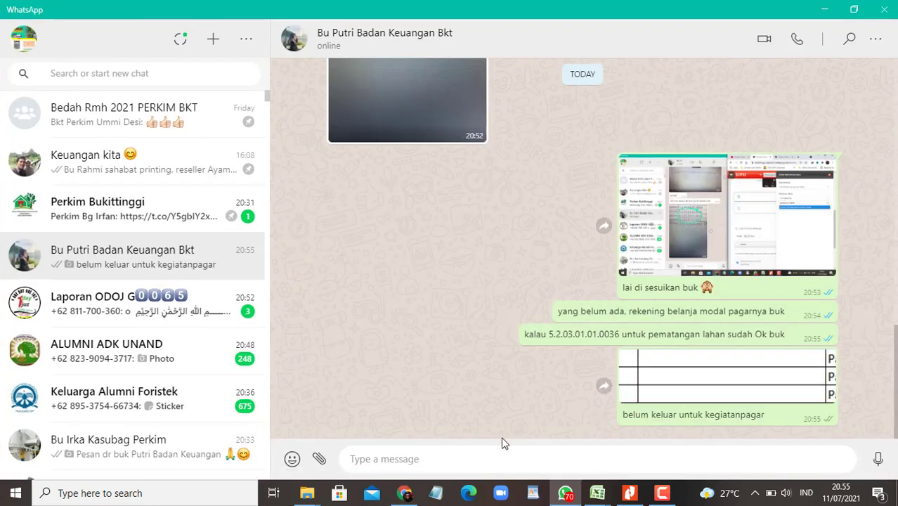
Step: Send three messages. Ask whether an SBU proposal for perjalanan dinas luar daerah can be added, and note no RKA values match
left_click(487, 463)
type("o")
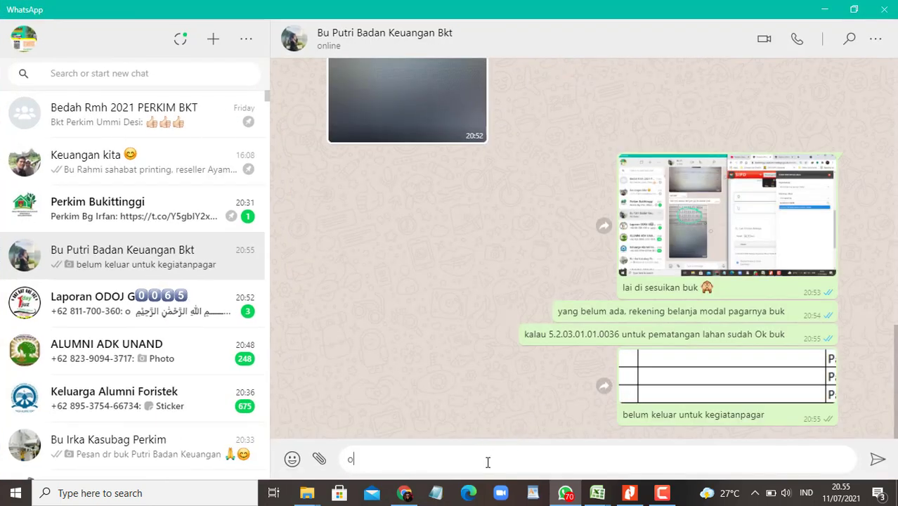
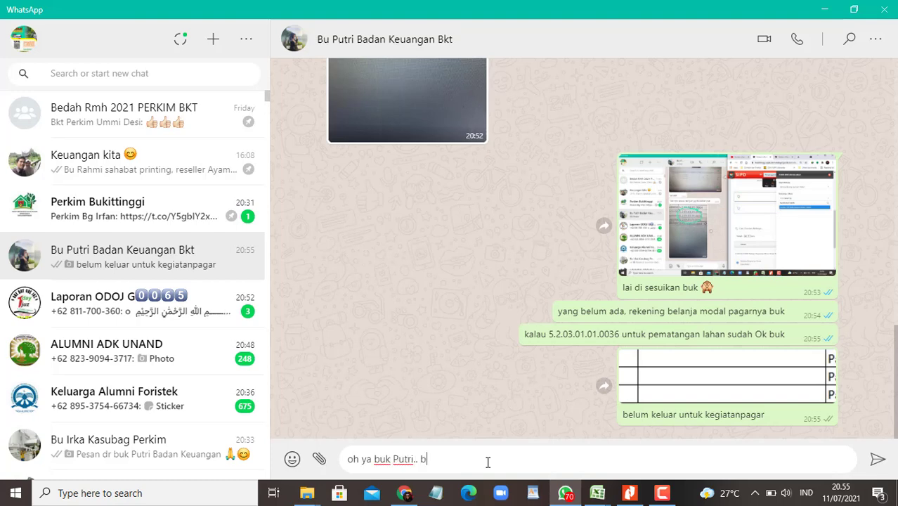
type(" masih bisa nampah untuk u")
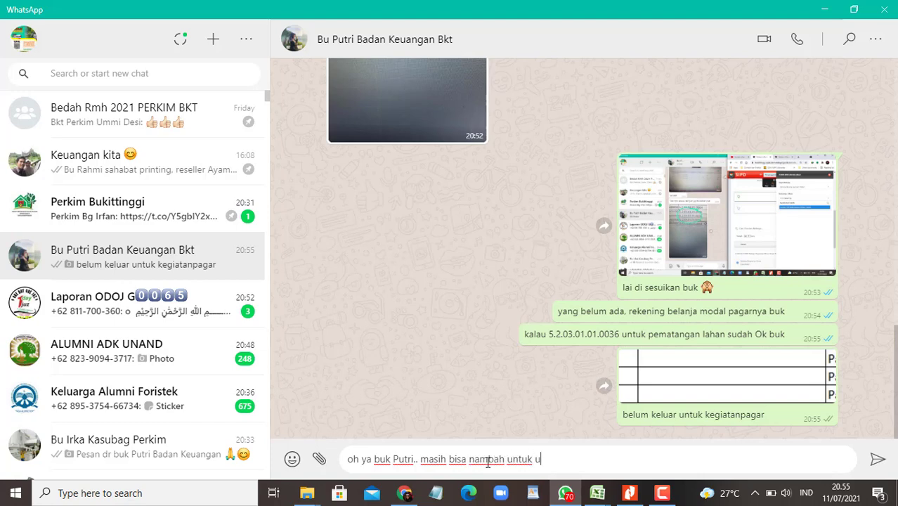
type("sulan SBU")
key("Return")
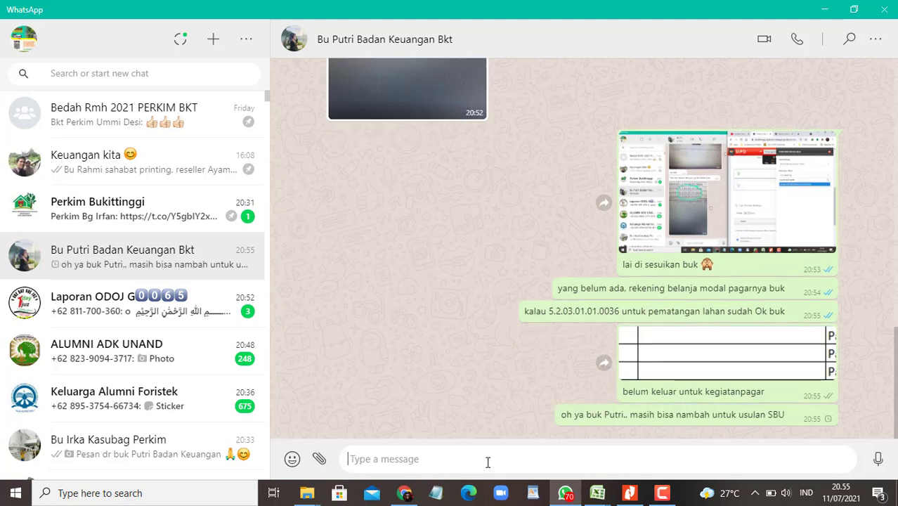
type("untuk perjala")
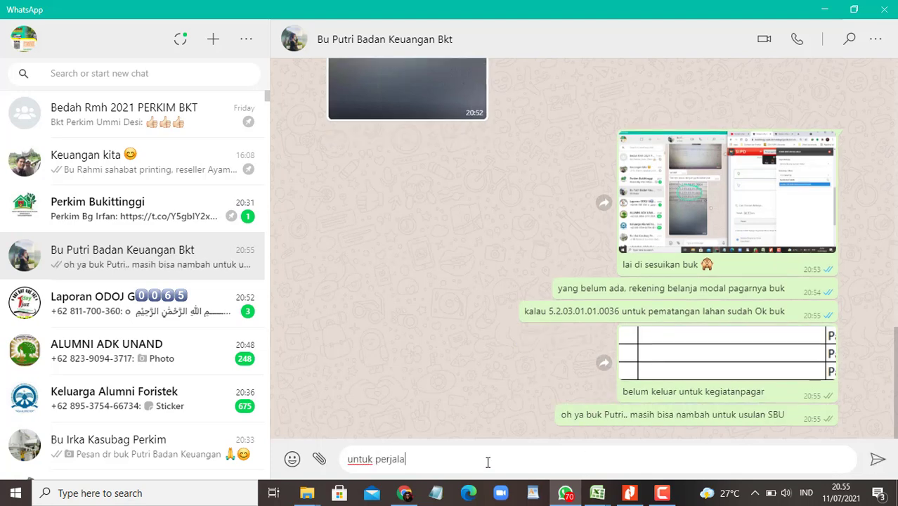
type("nan dinas luar daera")
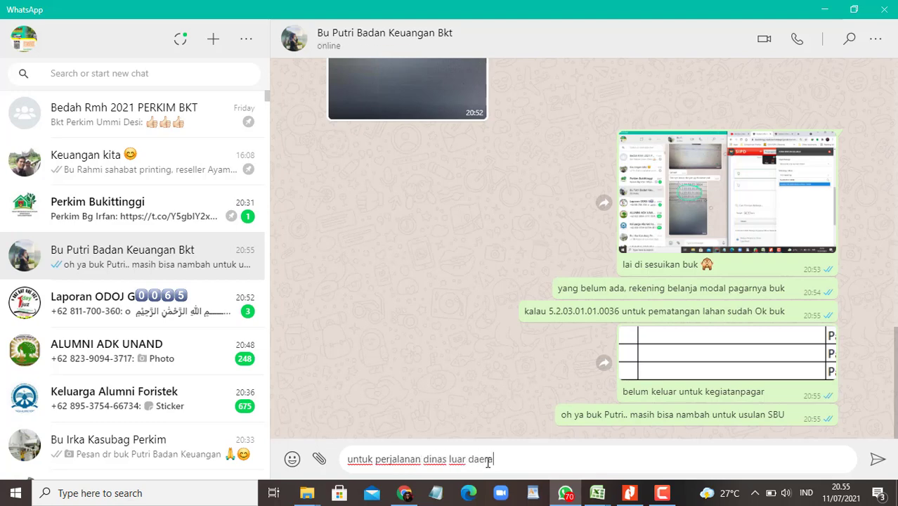
type("h buk")
key("Return")
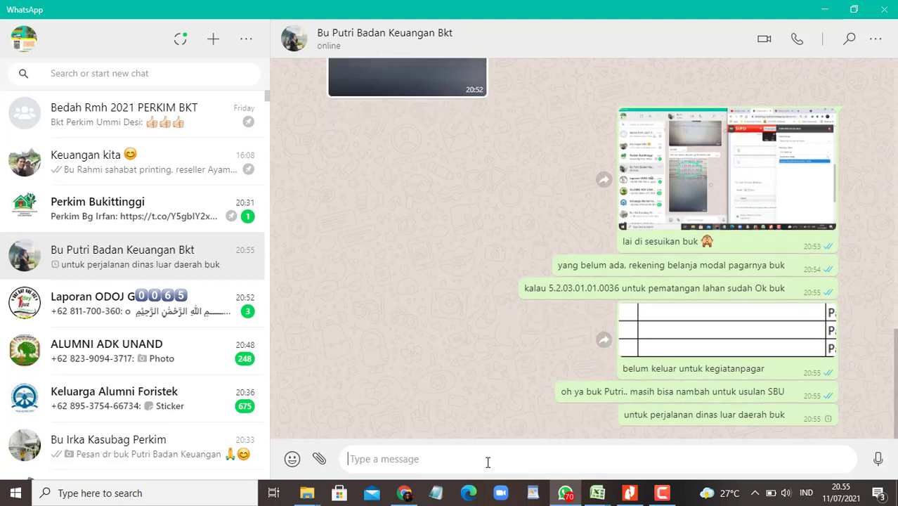
type("ru")
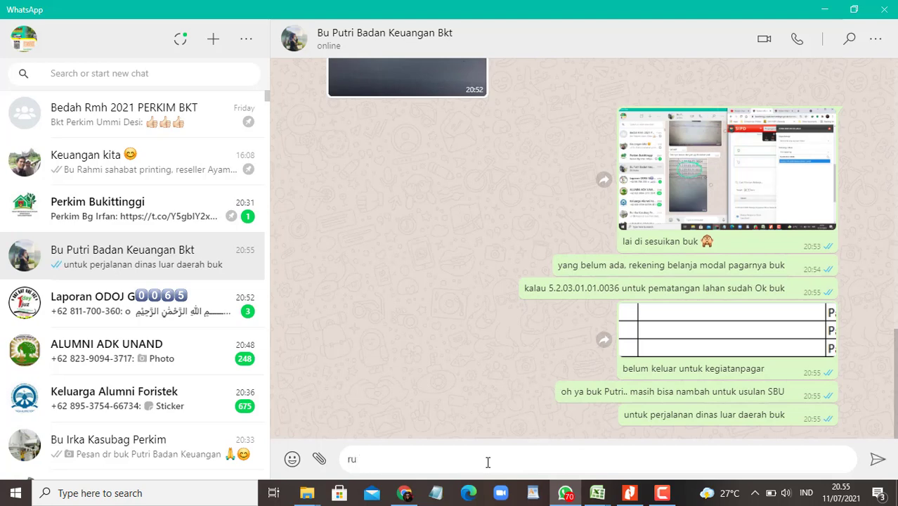
type("oanyapanya tak ad")
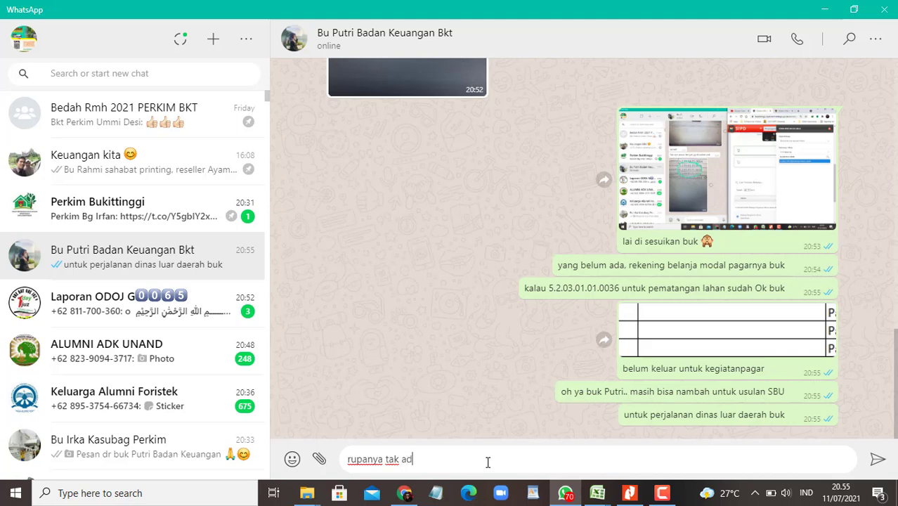
type("a juga yang ")
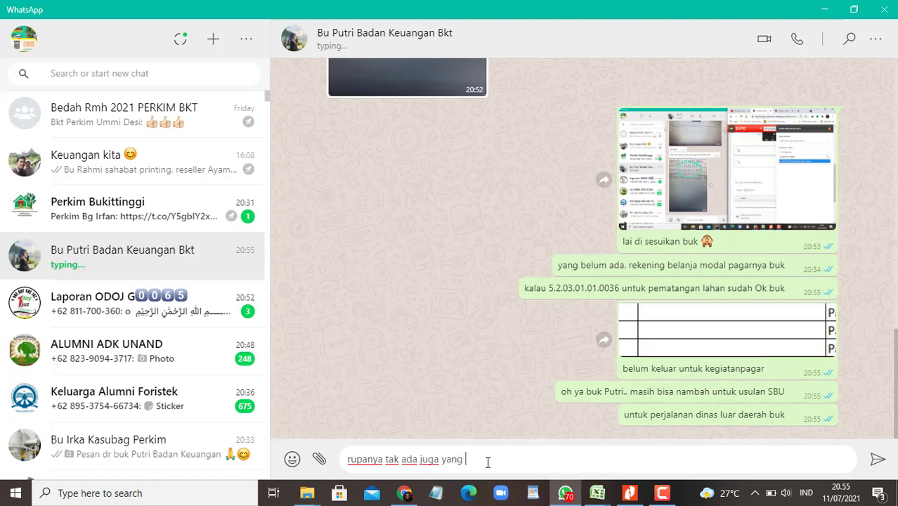
type("sama nilainya dengan usulan RKA")
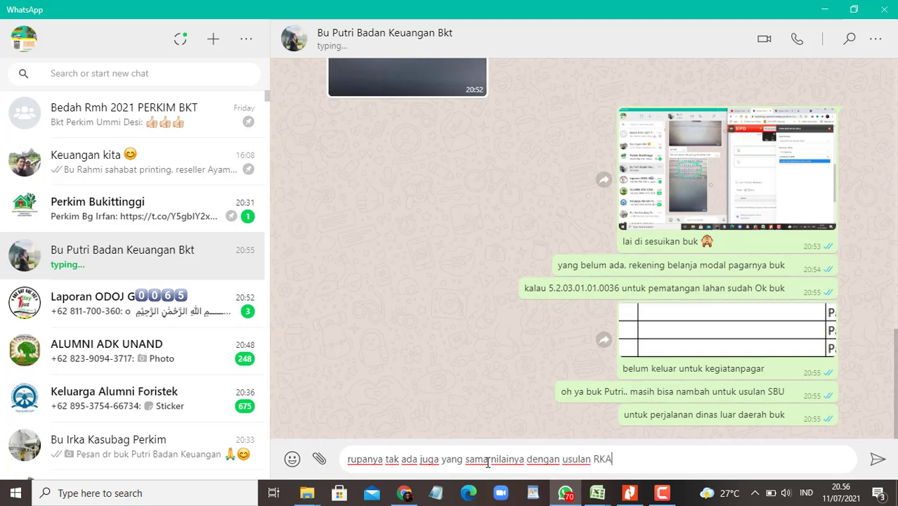
key("Return")
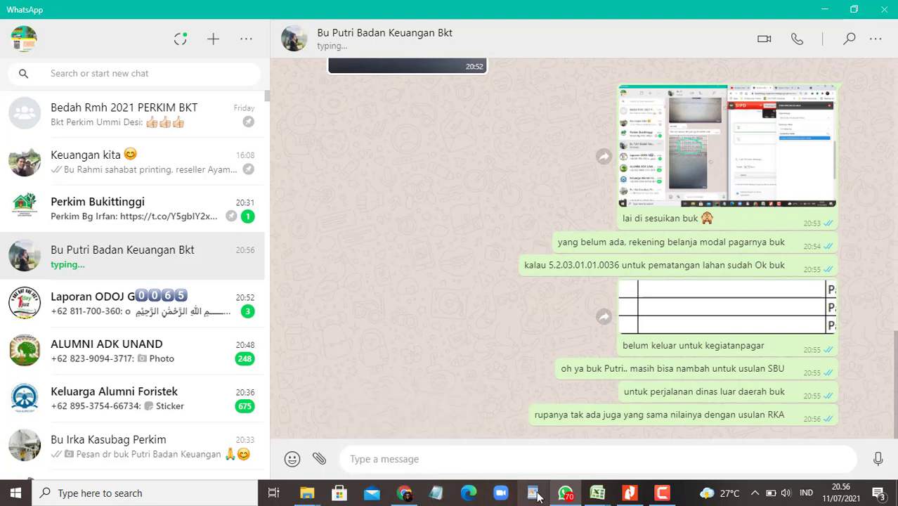
mouse_move(596, 489)
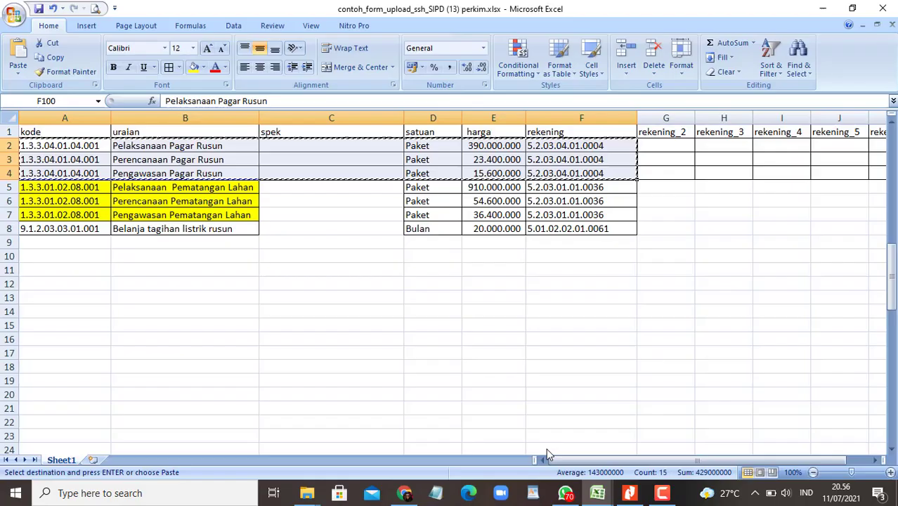
left_click(546, 448)
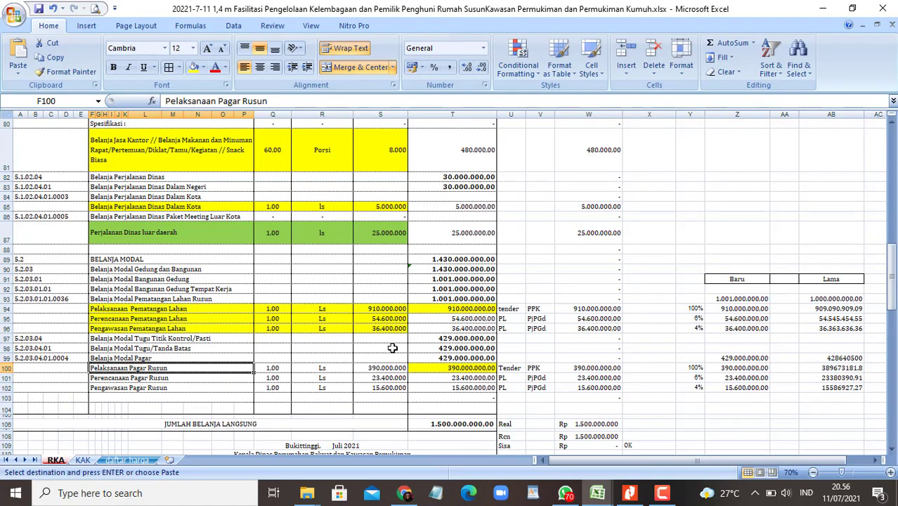
scroll(261, 288, "up", 2, "ctrl")
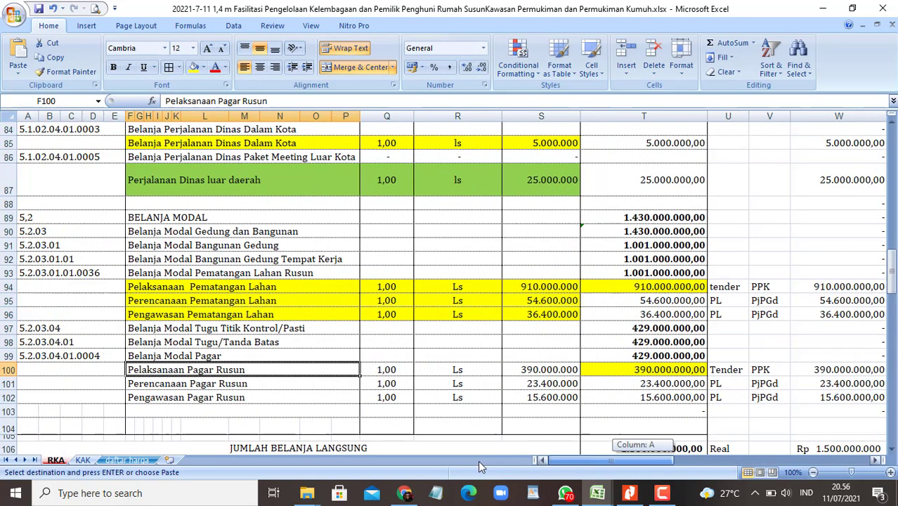
scroll(417, 405, "up", 2)
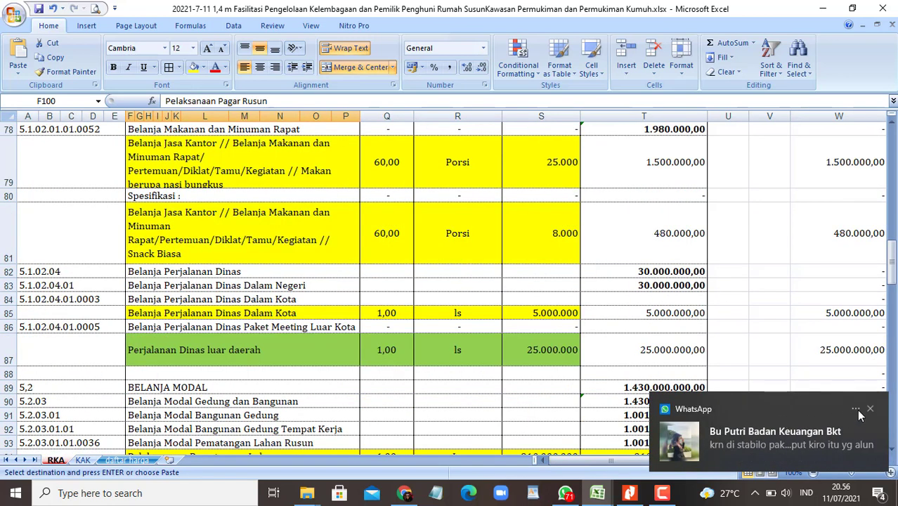
left_click(859, 415)
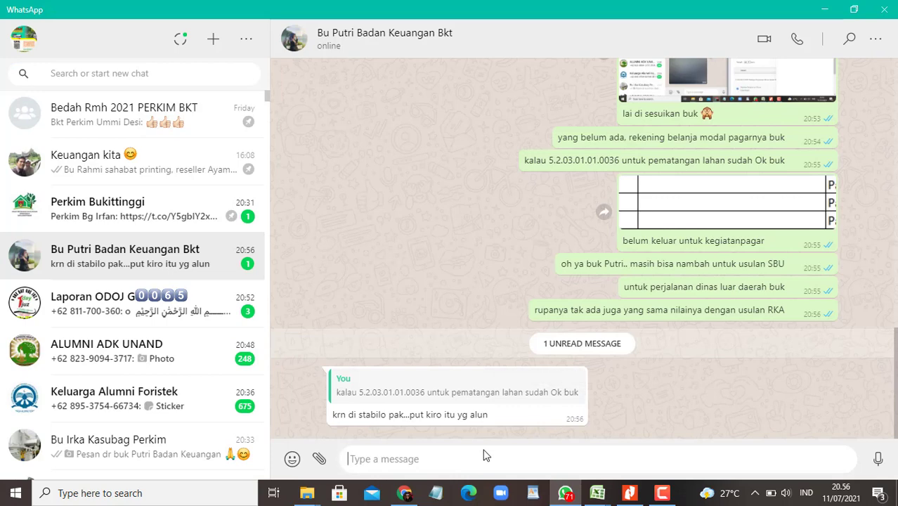
Step: Send 'maaf buk, awak nan salah stabilo', then a reply of two 🙏 and one 🙈 emoji
type("maaf buk")
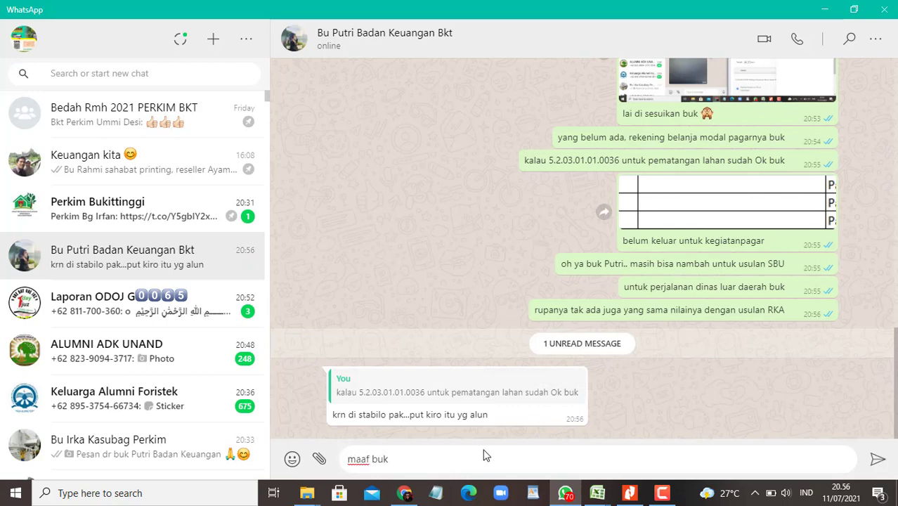
type(", awak nan salah stabilo")
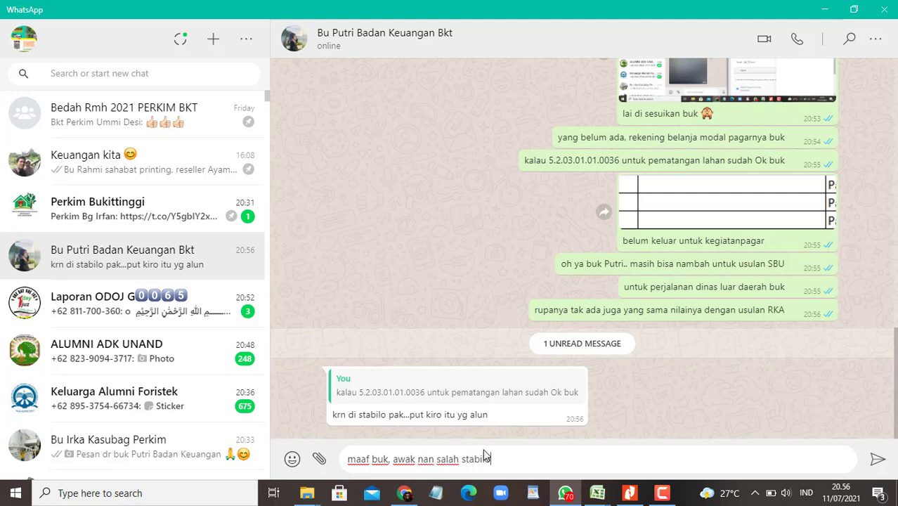
key("Return")
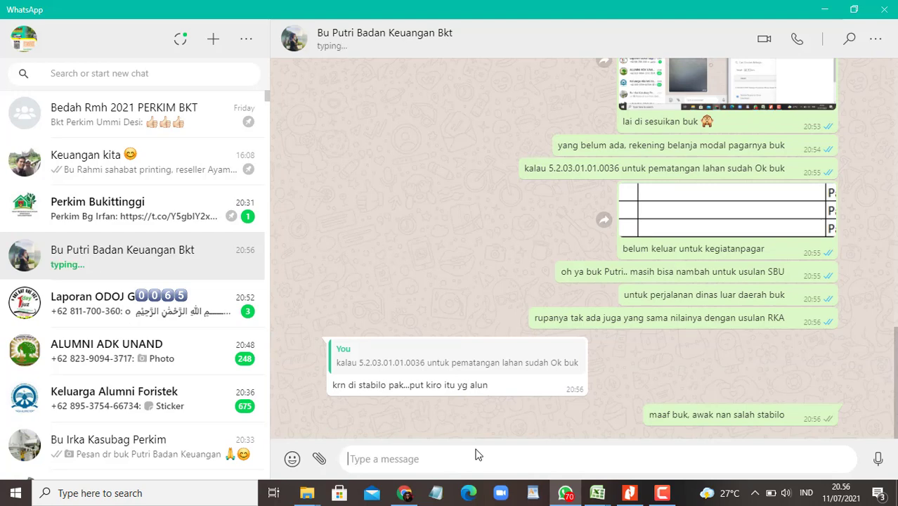
left_click(292, 458)
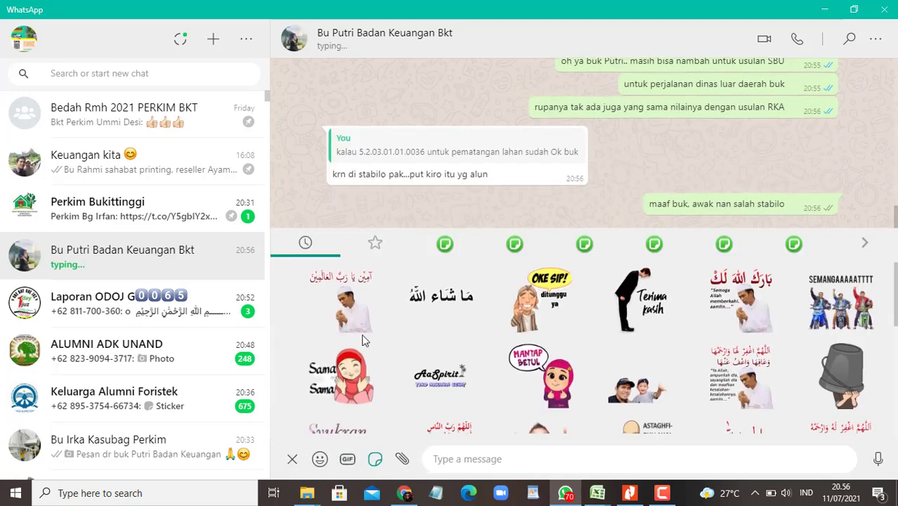
left_click(320, 458)
left_click(292, 329)
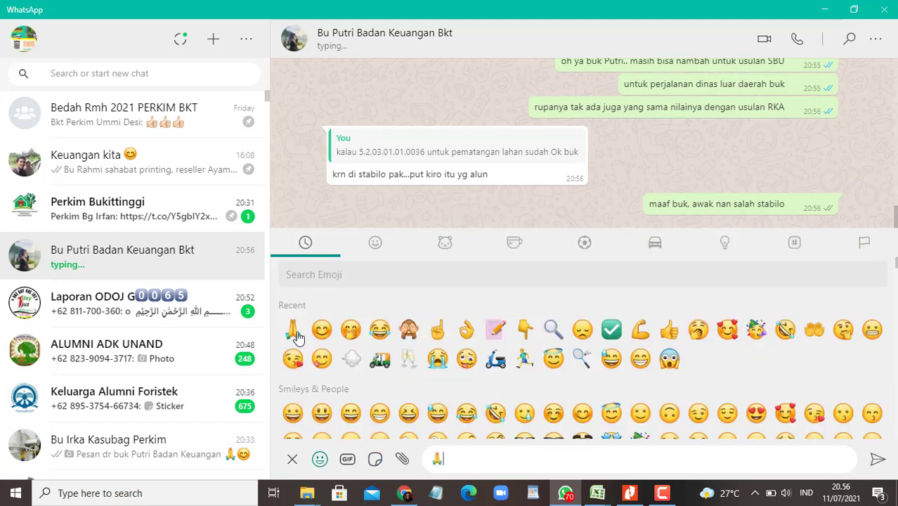
left_click(292, 329)
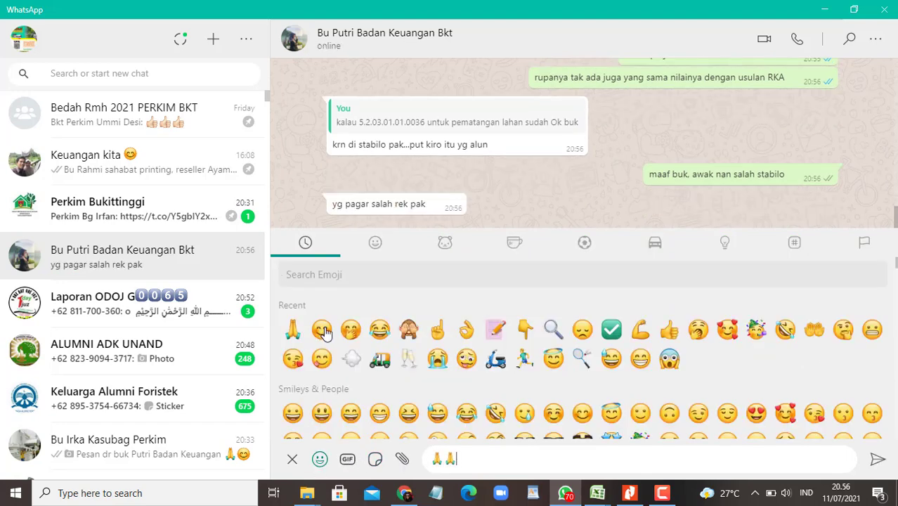
left_click(412, 330)
key("Return")
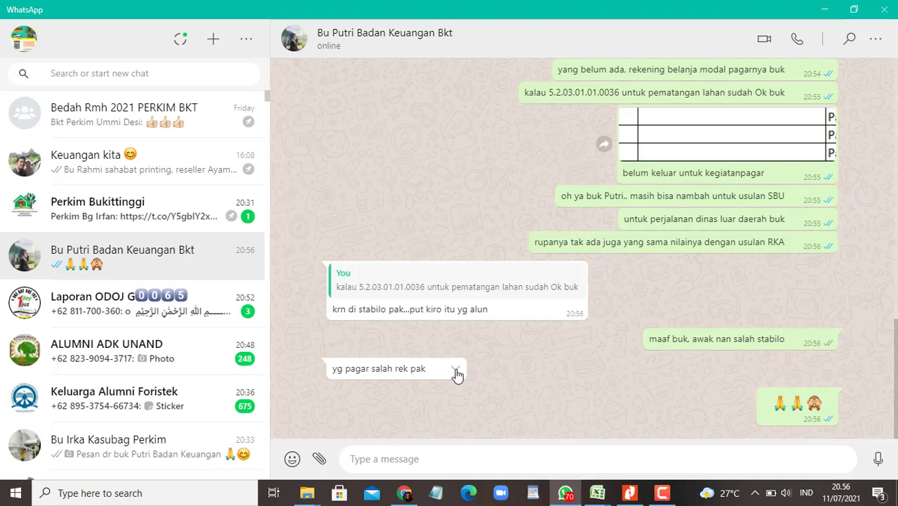
Step: Maximize the FORM USULAN SSH folder window and open the 2021-7-11 form ssh workbook
mouse_move(598, 493)
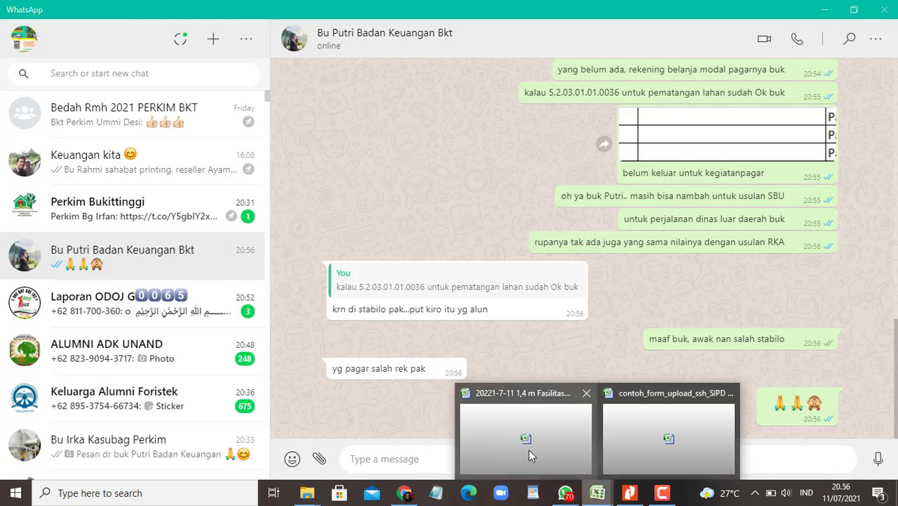
left_click(650, 447)
left_click(527, 352)
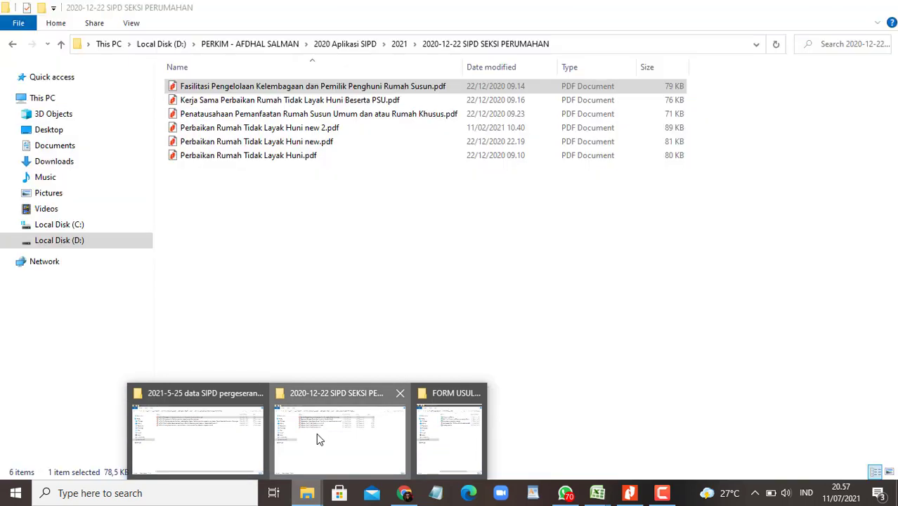
left_click(316, 432)
left_click(311, 494)
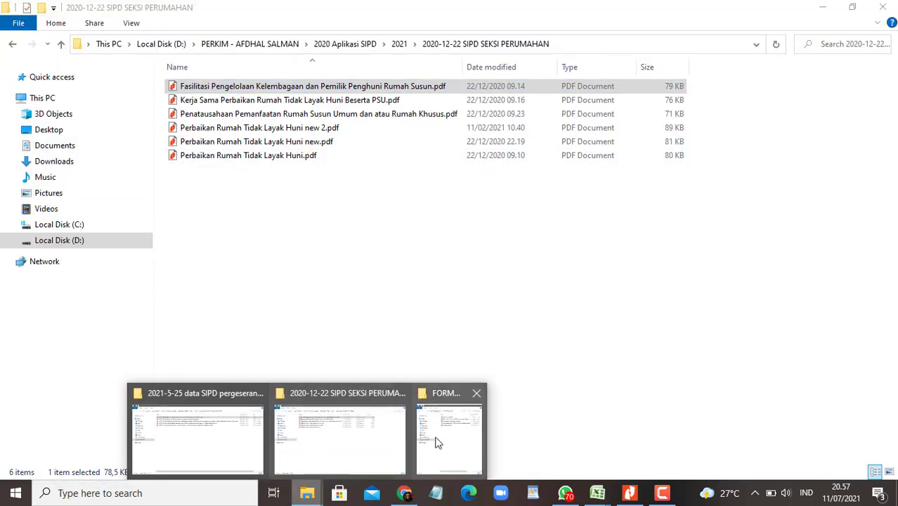
left_click(449, 432)
left_click(404, 5)
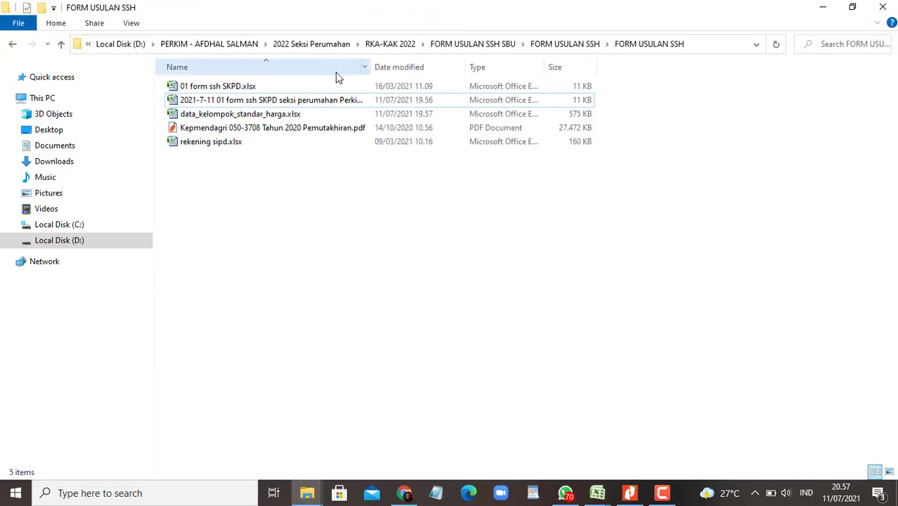
double_click(295, 100)
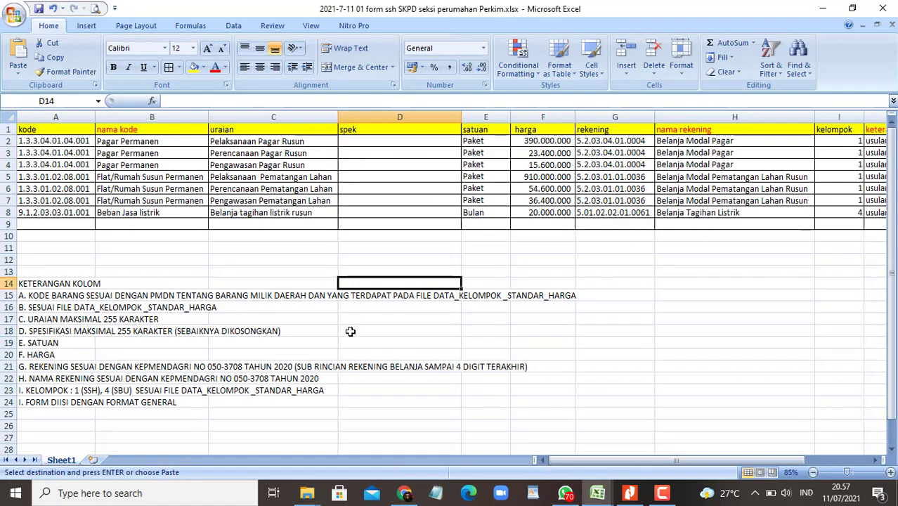
Step: Cancel the pending copied-cells insert and insert a blank row at row 9
left_click(407, 377)
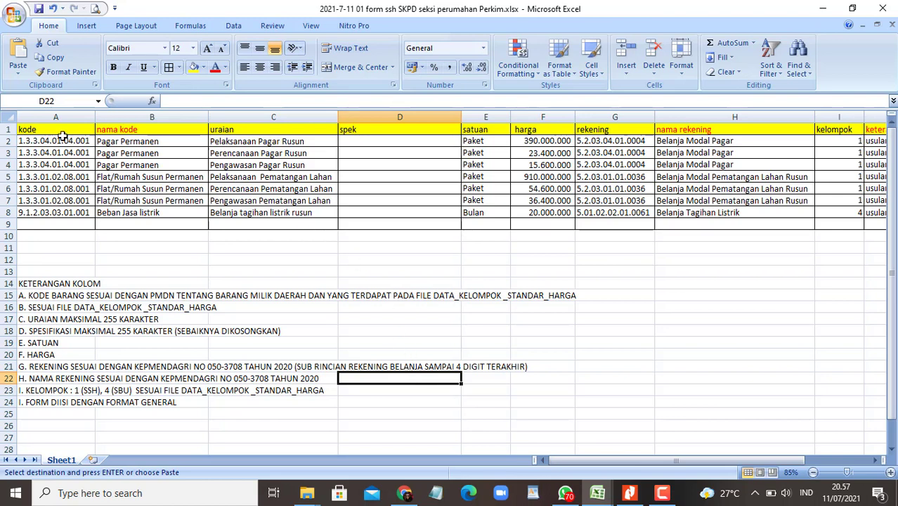
right_click(9, 142)
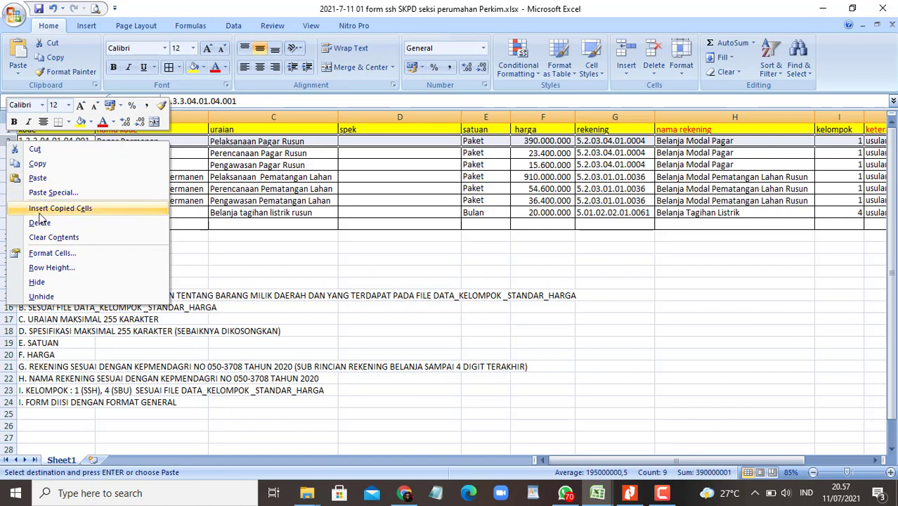
left_click(60, 209)
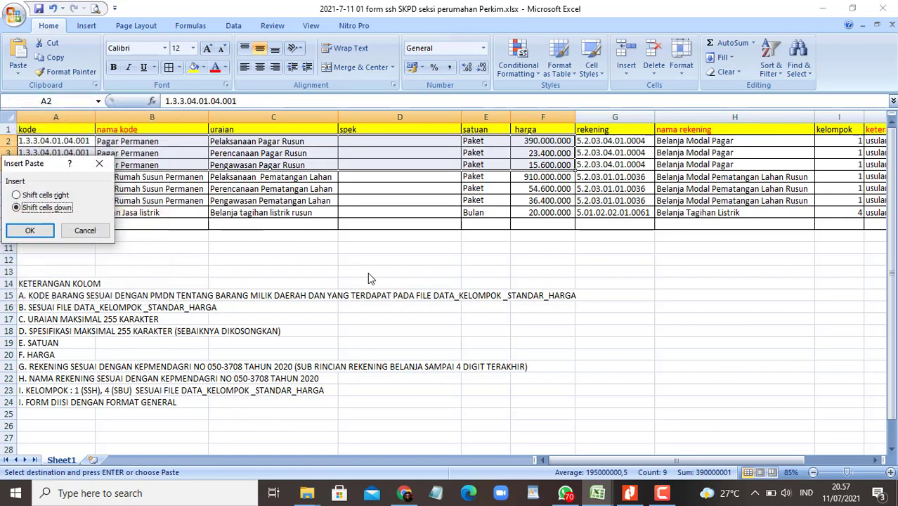
left_click(85, 230)
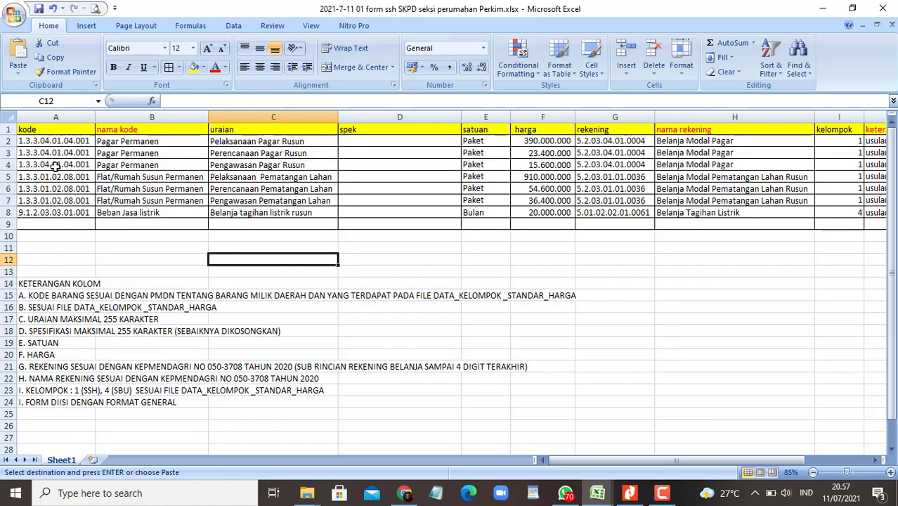
right_click(10, 141)
left_click(212, 255)
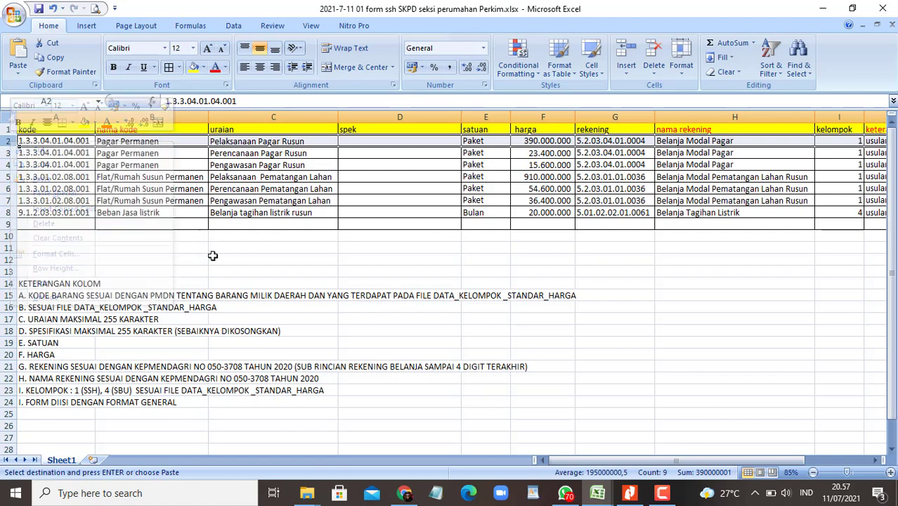
left_click(47, 246)
right_click(8, 225)
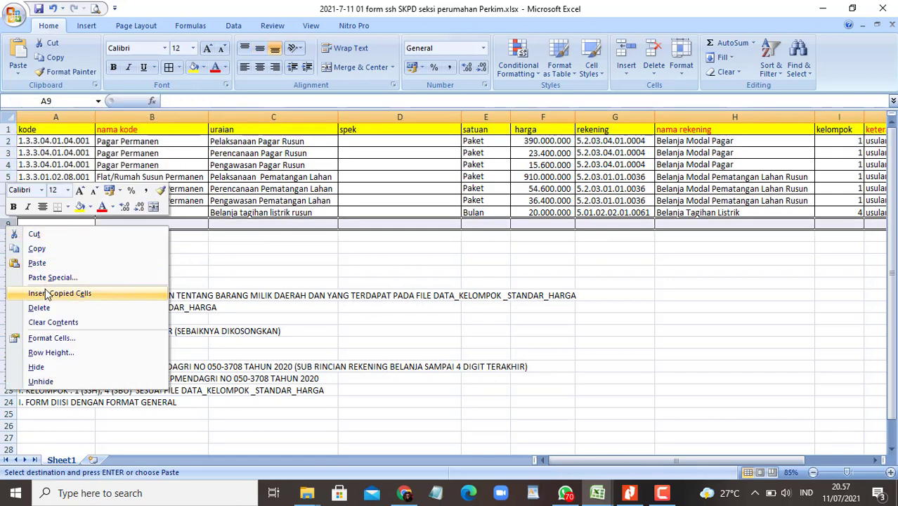
key("Escape")
key("Escape")
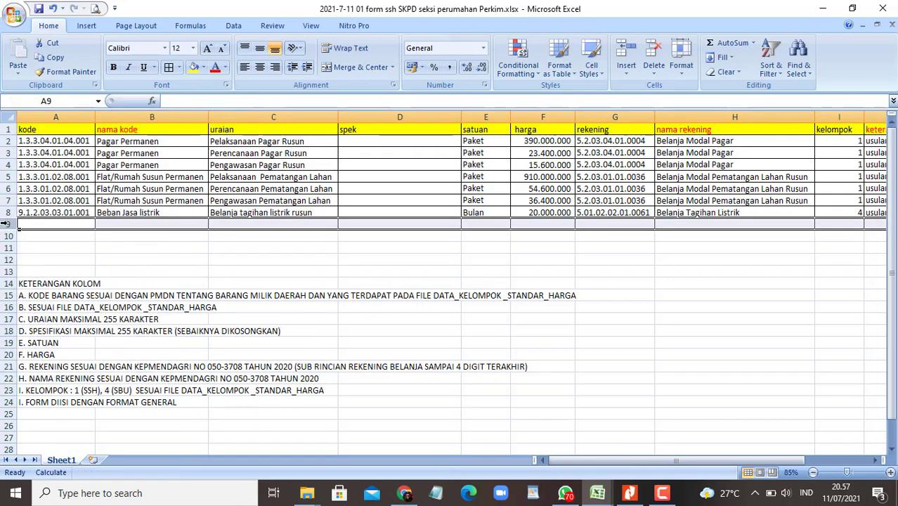
right_click(10, 225)
left_click(40, 289)
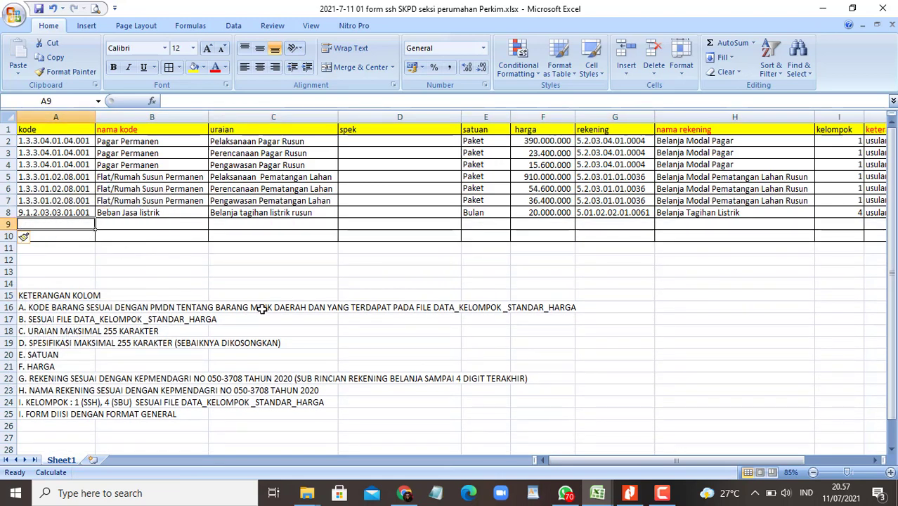
Step: Open and close 01 form ssh SKPD.xlsx, then return to the FORM USULAN SSH folder
mouse_move(307, 492)
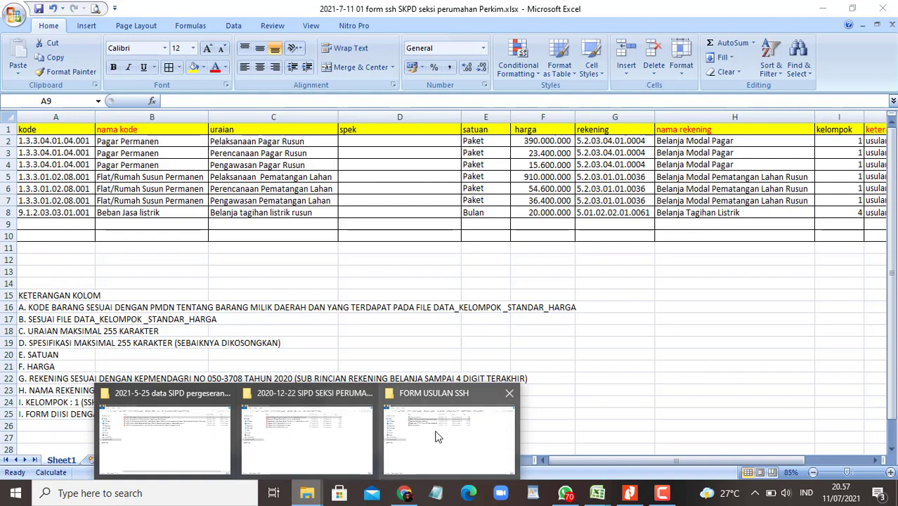
left_click(422, 433)
double_click(225, 87)
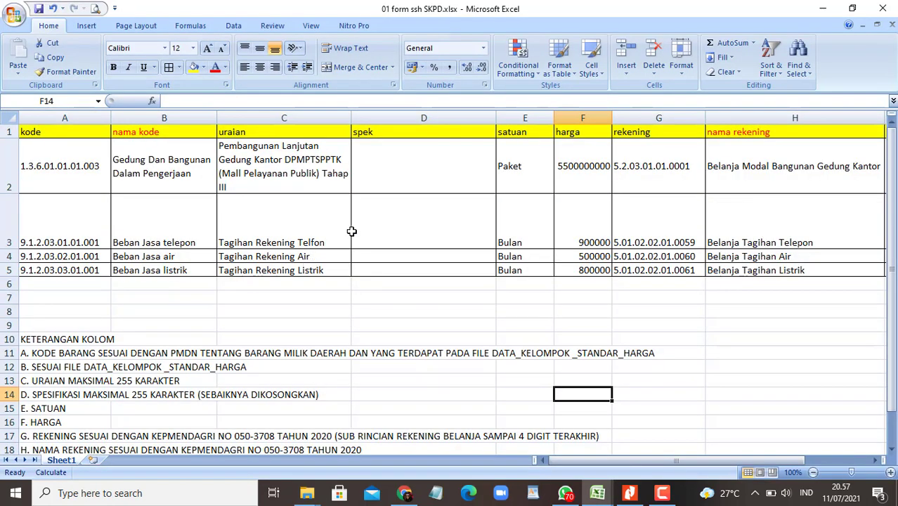
left_click(884, 9)
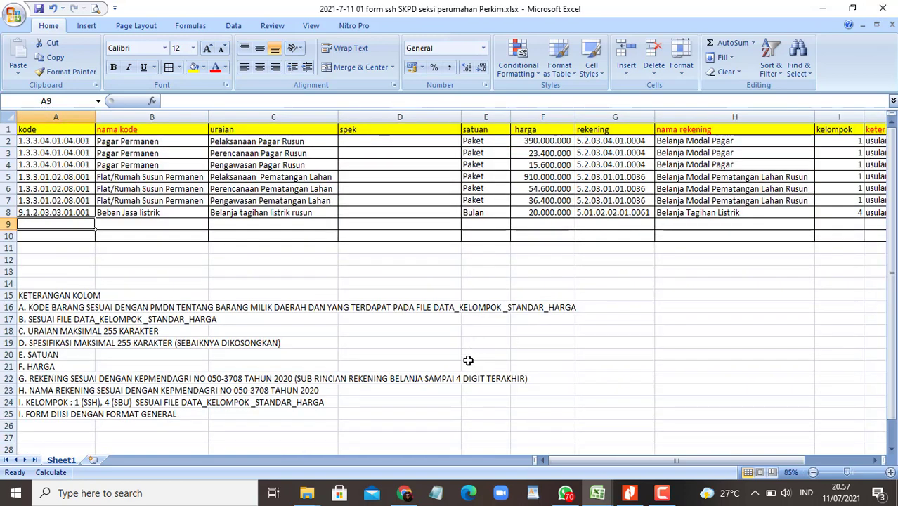
mouse_move(309, 493)
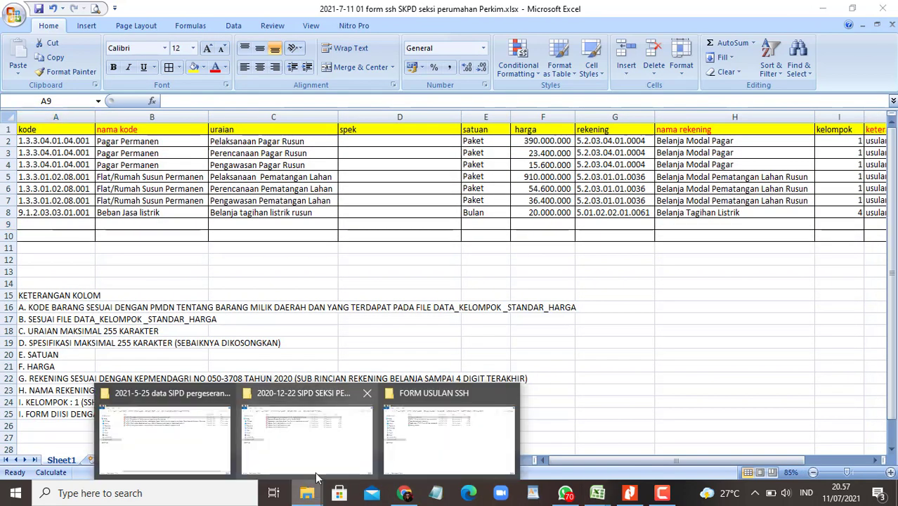
left_click(421, 446)
left_click(355, 247)
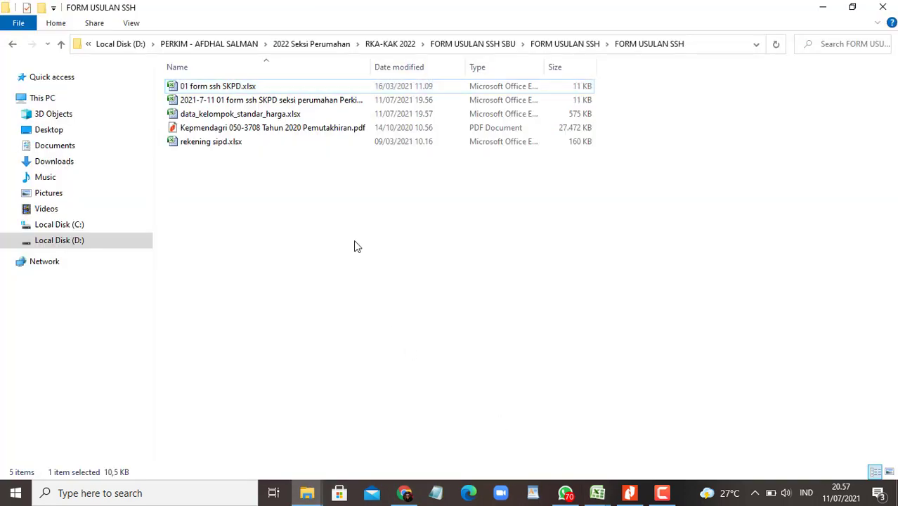
Step: In data_kelompok_standar_harga, clear the column E filter and find the 'perjalanan dinas' entries
double_click(251, 114)
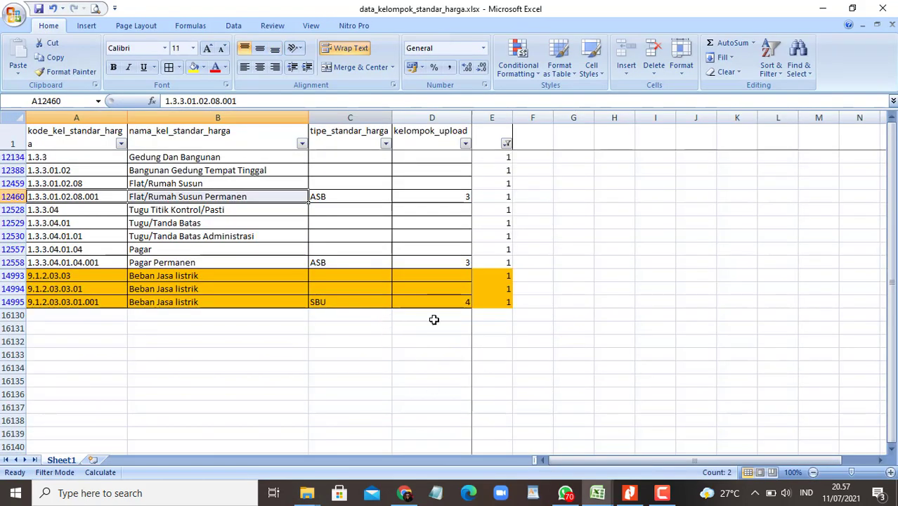
left_click(506, 142)
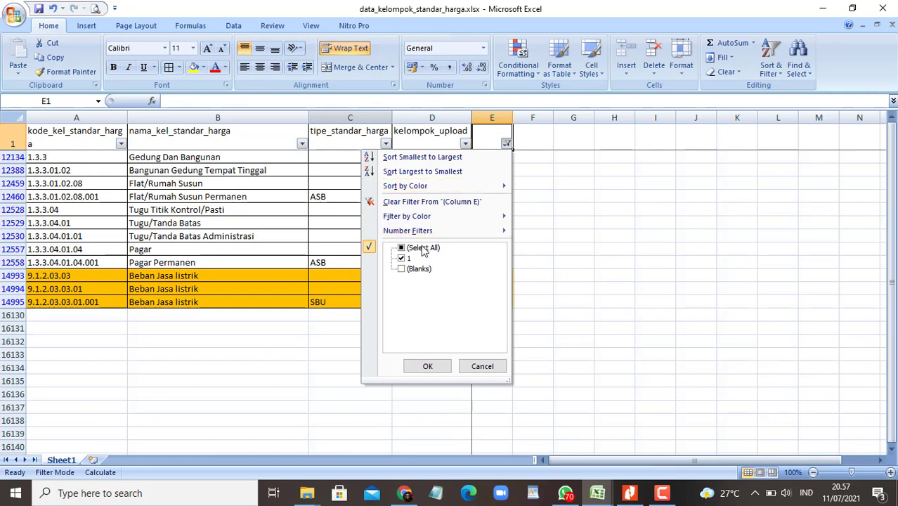
left_click(427, 366)
left_click(354, 327)
key("ctrl+f")
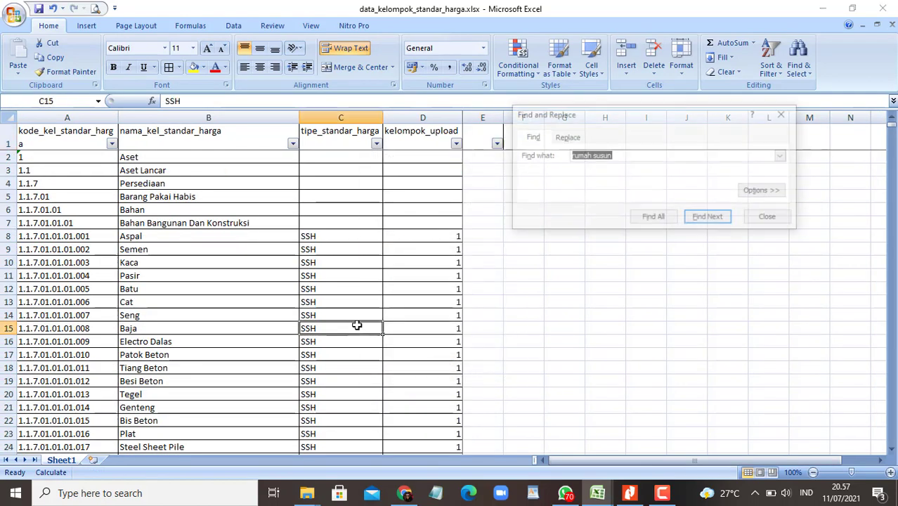
type("perjala")
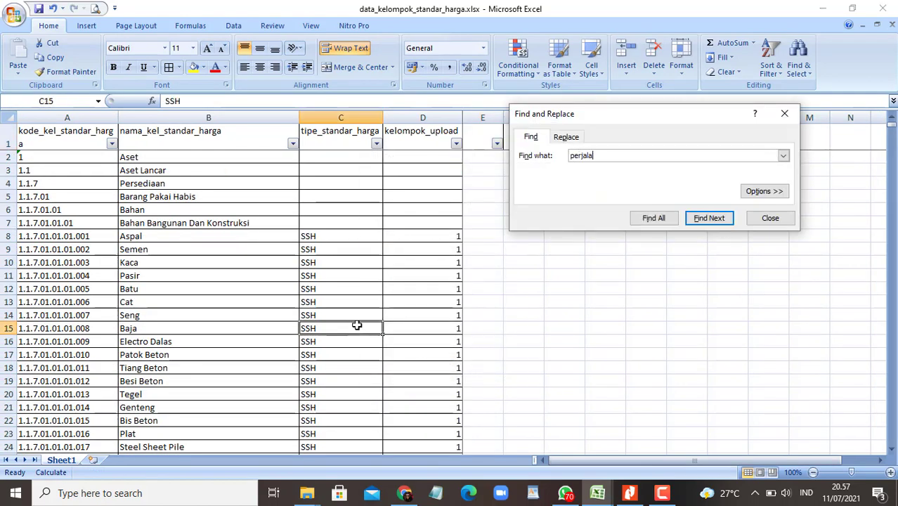
type("nan dinas")
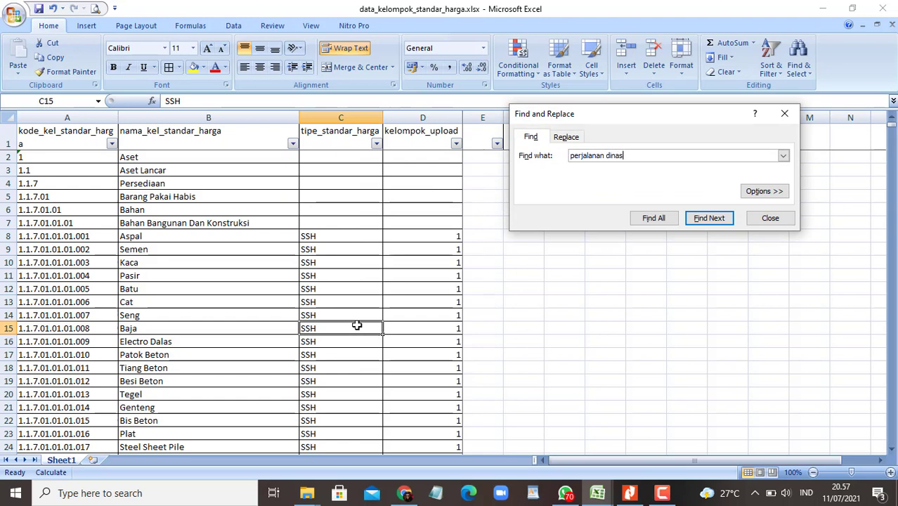
key("Return")
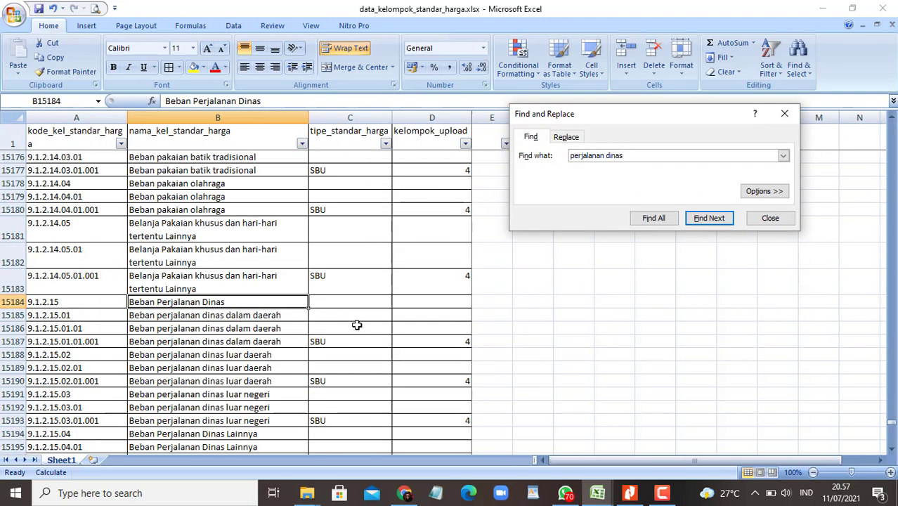
key("alt+Down")
key("Down")
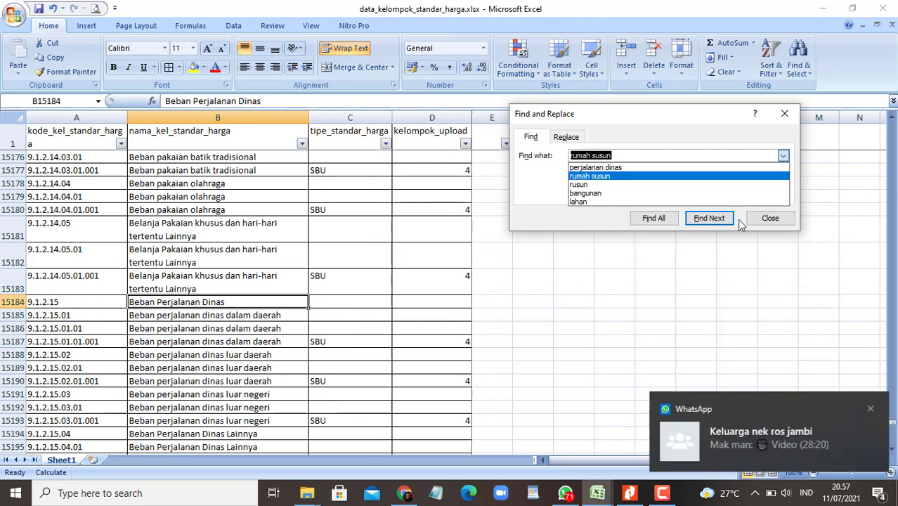
left_click(769, 217)
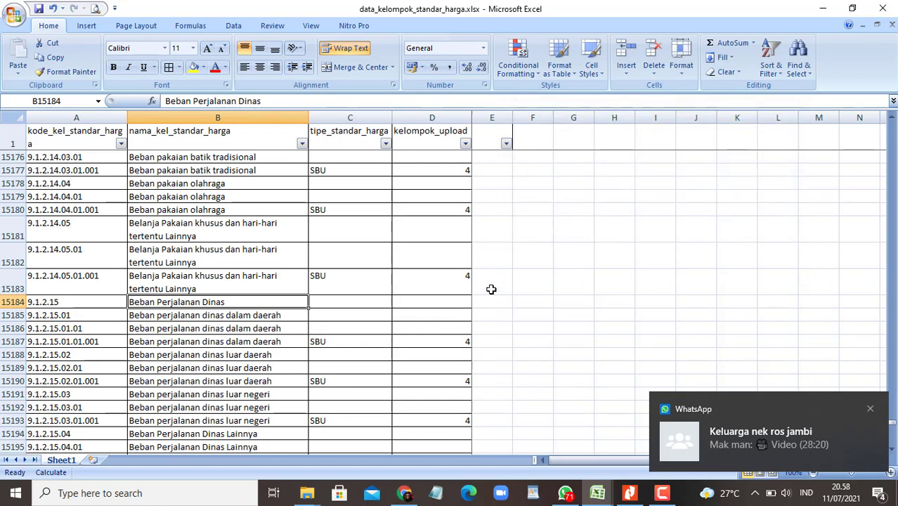
Step: Enter 1 in column E for each Beban perjalanan dinas row, 15184 through 15190
key("Tab")
key("Tab")
key("Tab")
type("1")
key("Return")
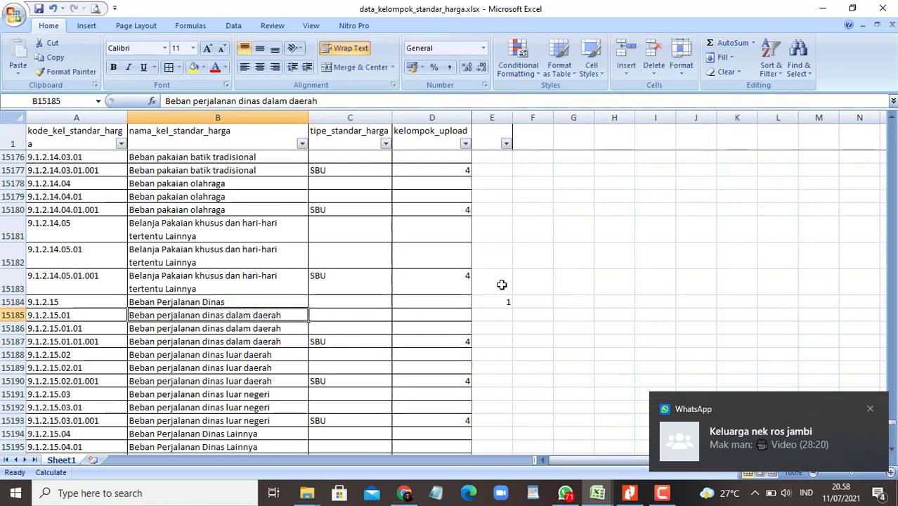
key("Down")
key("Down")
key("Down")
key("Down")
key("Down")
key("Down")
key("Down")
key("Down")
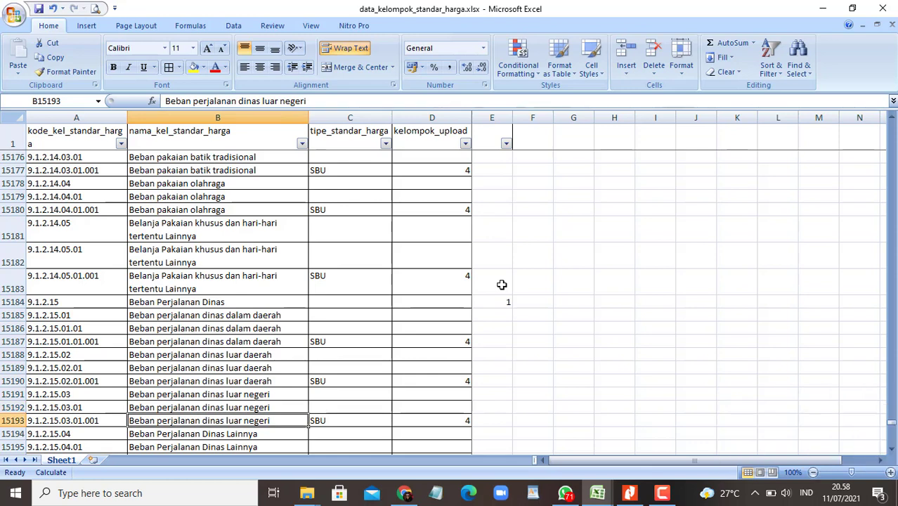
key("Up")
key("Up")
key("Up")
key("Up")
key("Down")
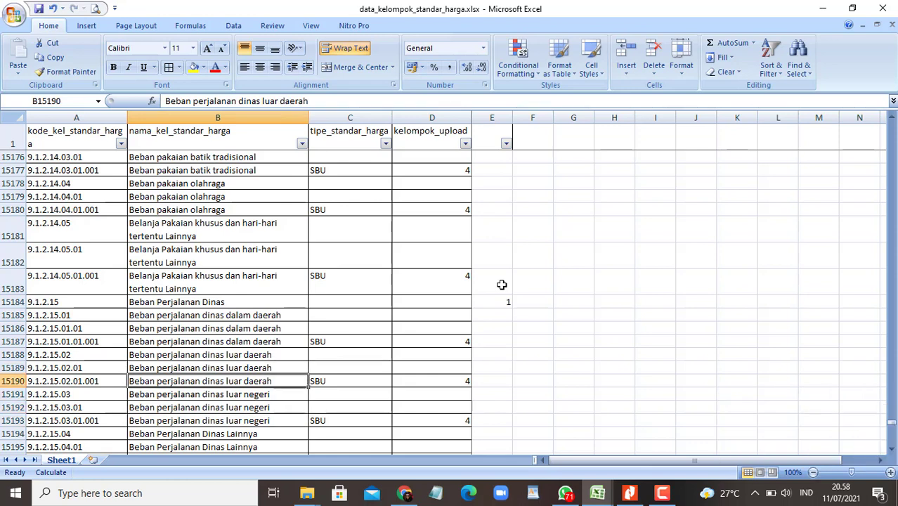
key("Tab")
key("Tab")
key("Tab")
key("Up")
type("1")
key("Return")
type("1")
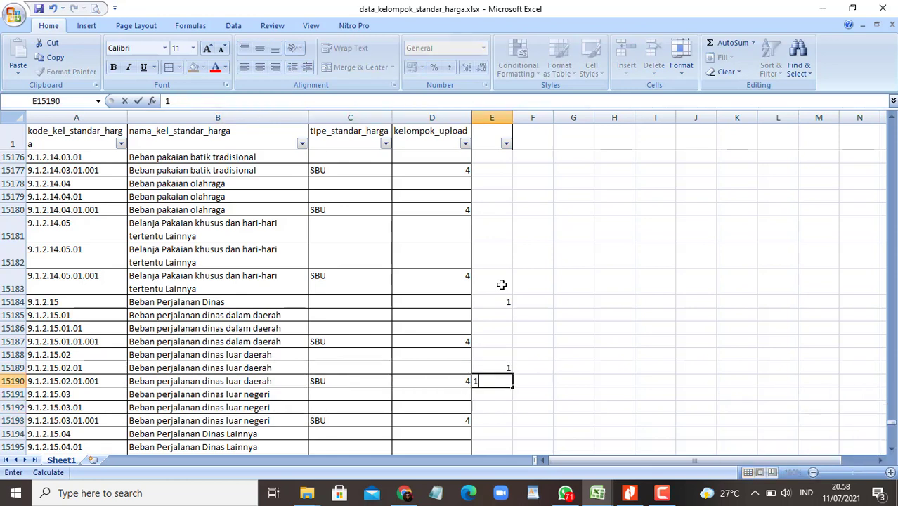
key("Return")
key("Up")
key("Up")
key("Up")
key("Up")
key("Up")
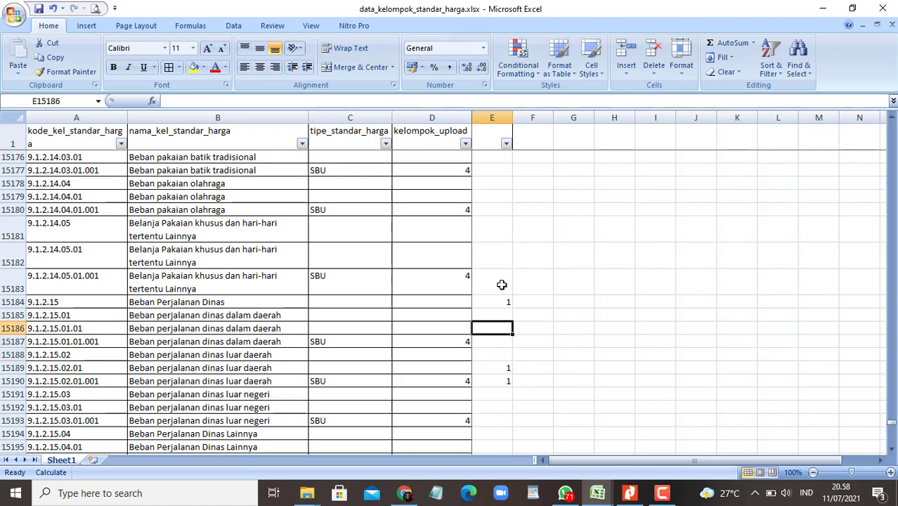
type("1")
key("Return")
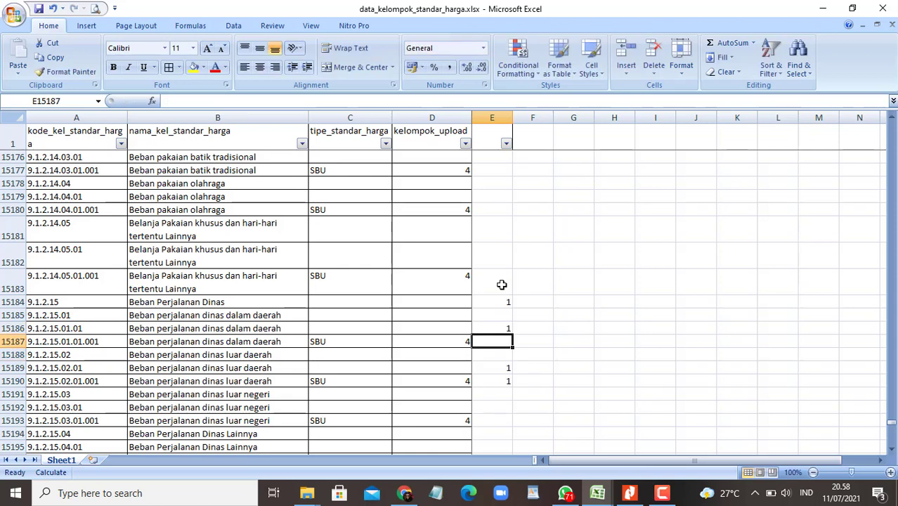
type("1")
key("Return")
key("Up")
key("Up")
key("Up")
type("1")
key("Return")
key("Down")
key("Down")
key("Down")
key("Up")
type("1")
key("Return")
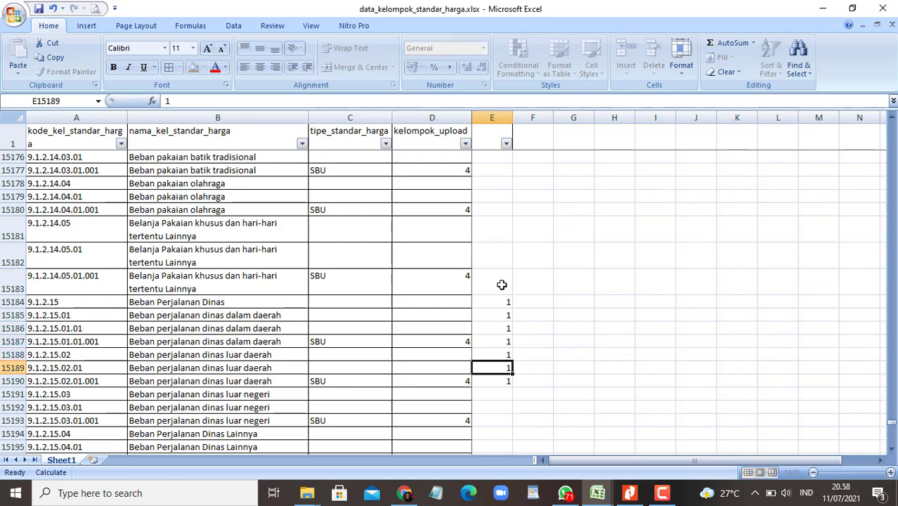
key("Up")
Step: Copy row 15190's code and name: 9.1.2.15.02.01.001, Beban perjalanan dinas luar daerah
key("Left")
key("Left")
key("Left")
key("Left")
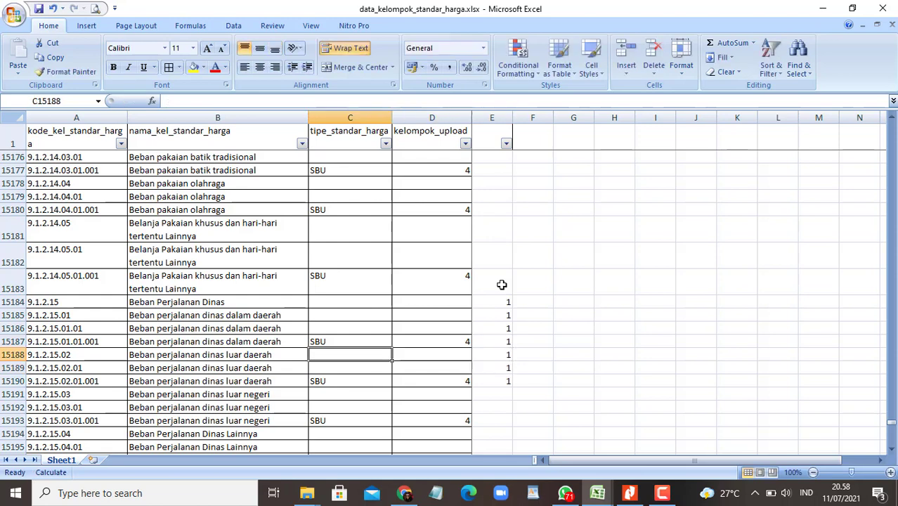
key("Down")
key("Down")
key("shift+Right")
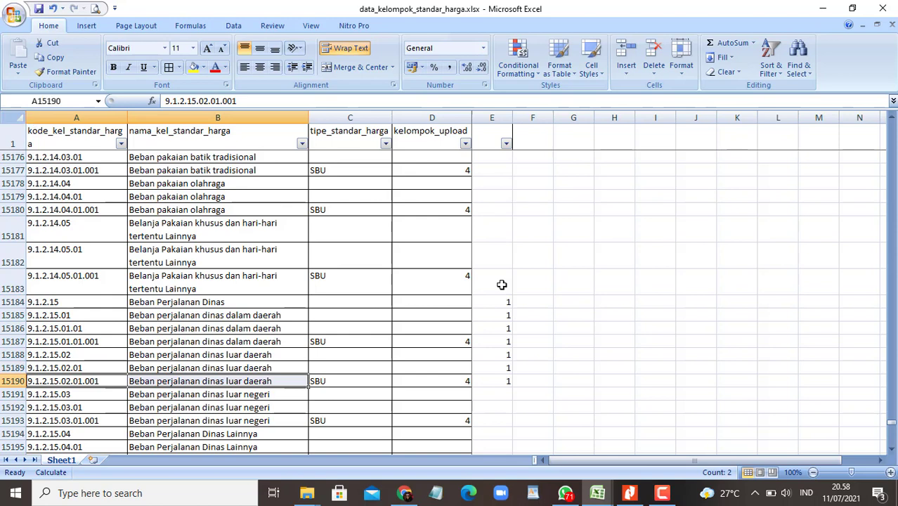
key("ctrl+c")
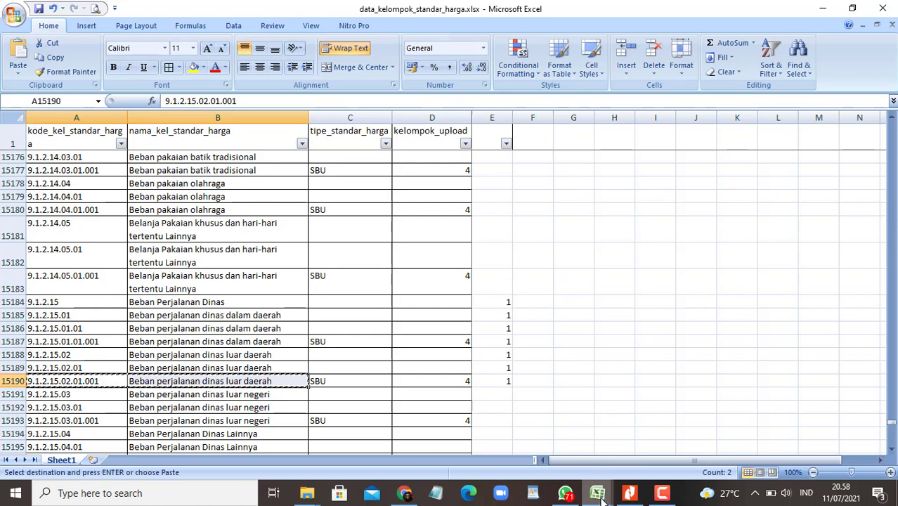
Step: Paste code 9.1.2.15.02.01.001 and its name as values into row 9, then autofit column B
mouse_move(610, 485)
left_click(725, 447)
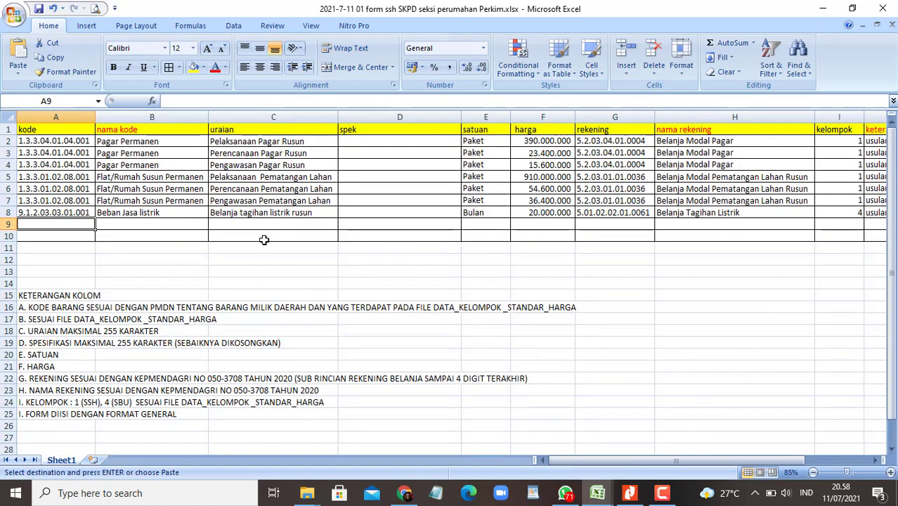
left_click(20, 73)
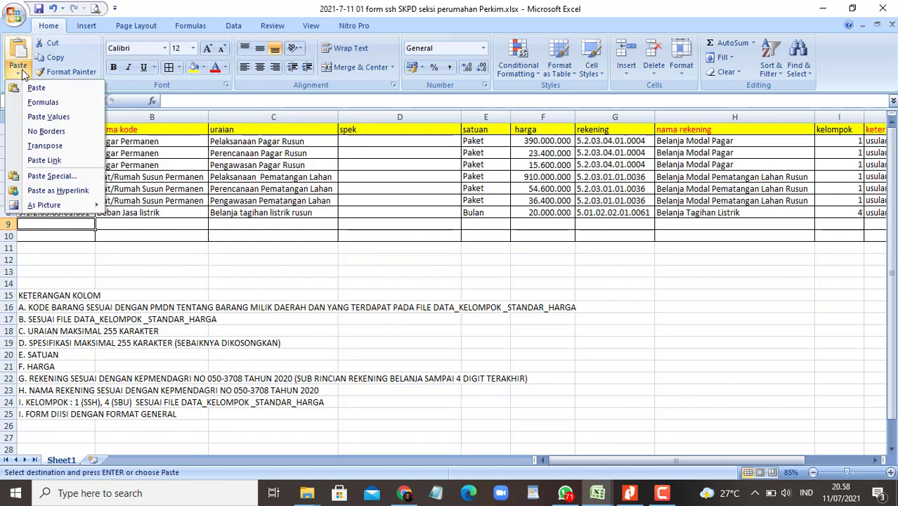
left_click(51, 115)
key("Right")
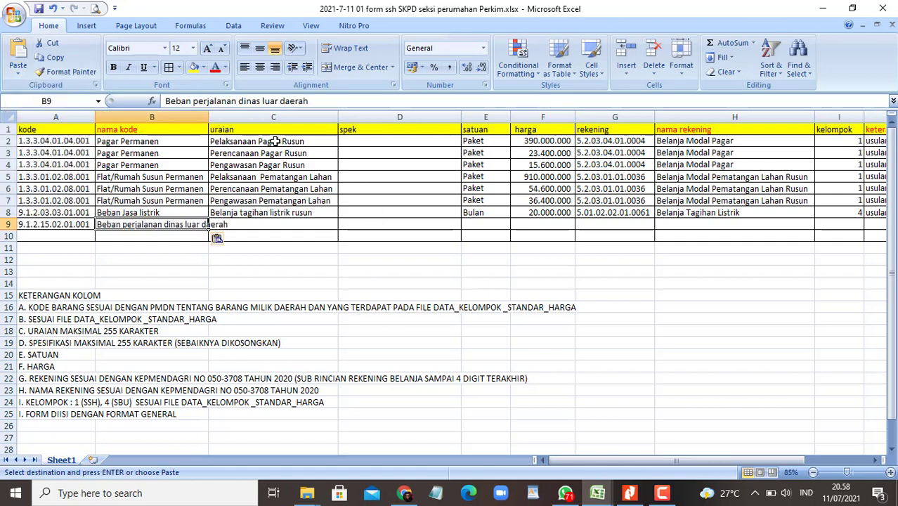
double_click(213, 120)
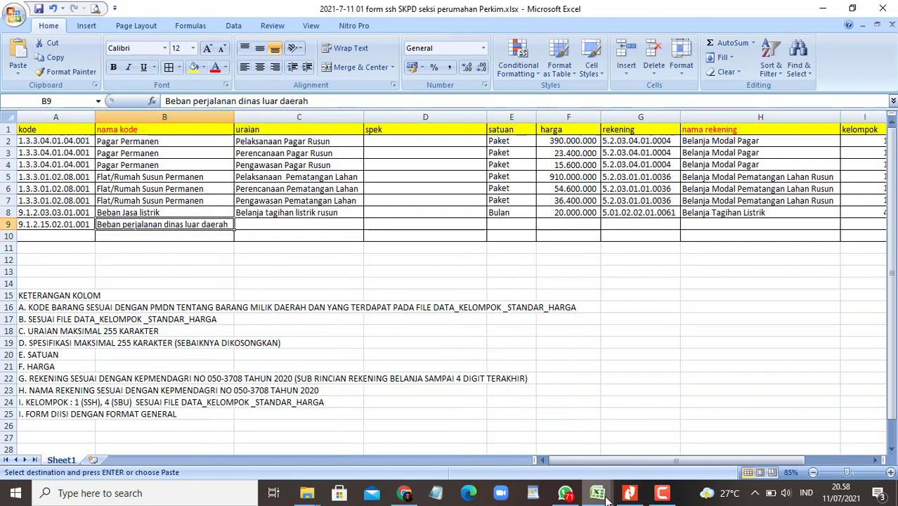
Step: Copy rekening 5.1.02.04.01.0005 from RKA cell A86 into G9 of the form
mouse_move(597, 493)
left_click(394, 432)
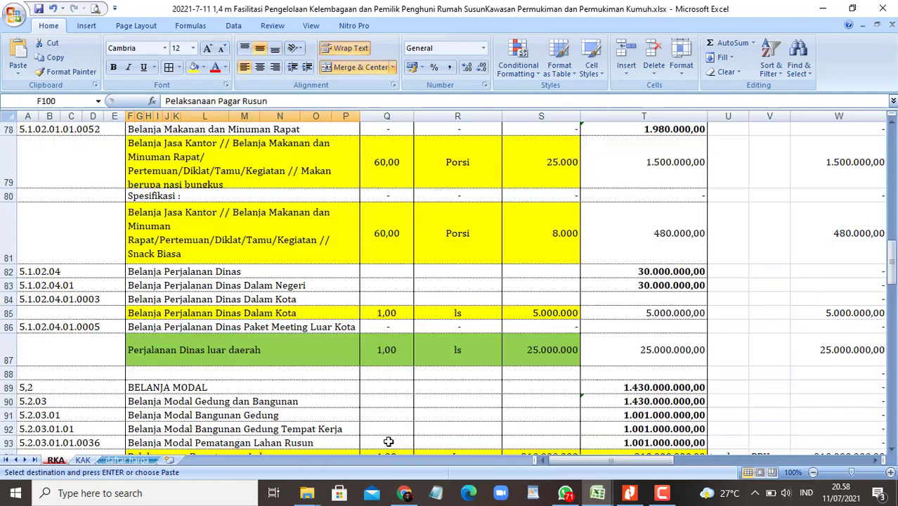
left_click(246, 351)
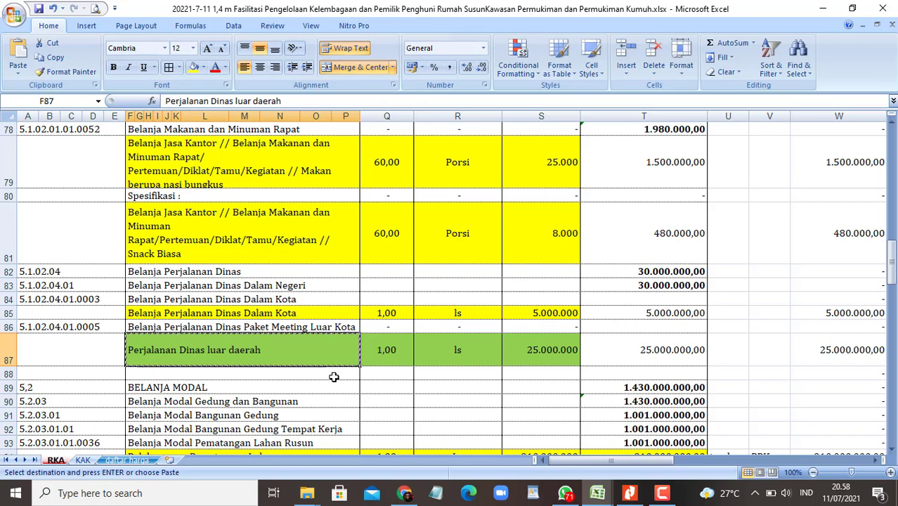
left_click(105, 327)
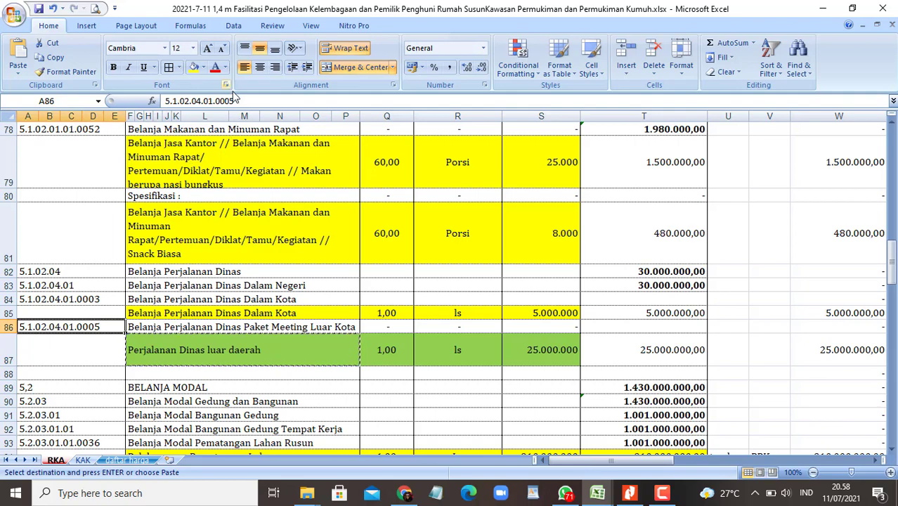
left_click_drag(234, 101, 160, 102)
key("alt+Tab")
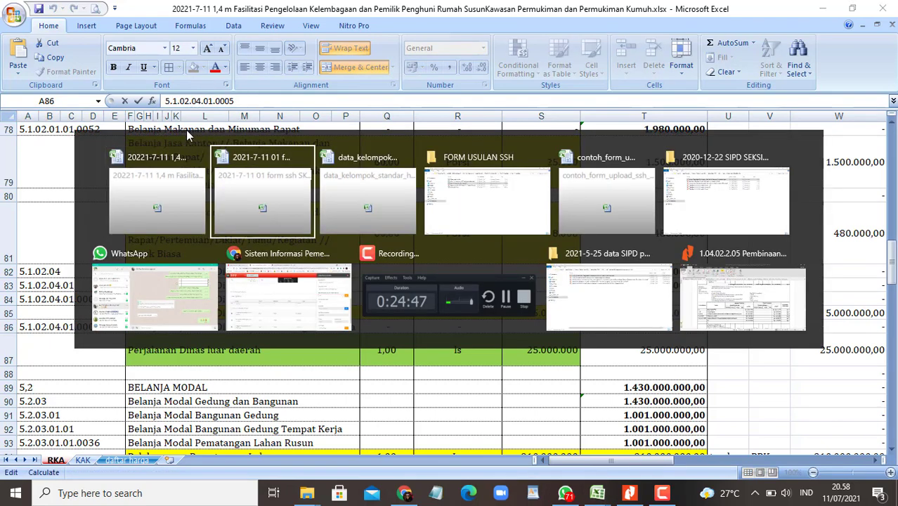
key("Right")
key("Right")
key("Right")
key("Right")
key("Right")
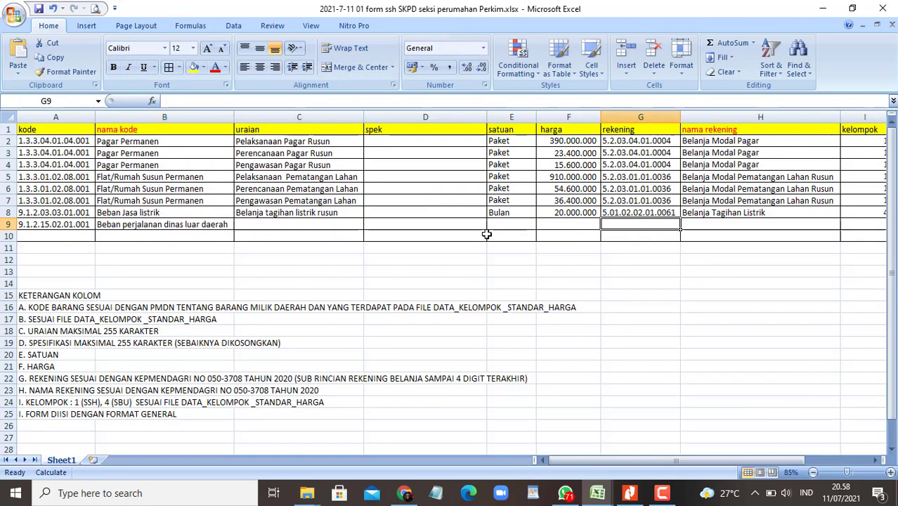
key("F2")
key("ctrl+v")
key("Tab")
key("alt+Tab")
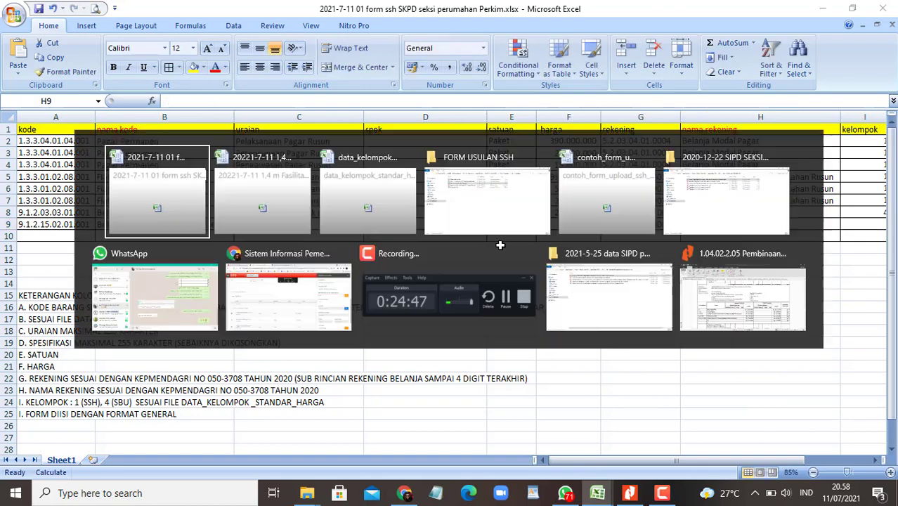
Step: Paste 'Belanja Perjalanan Dinas Paket Meeting Luar Kota' from RKA F86 into H9 and autofit column H
key("Right")
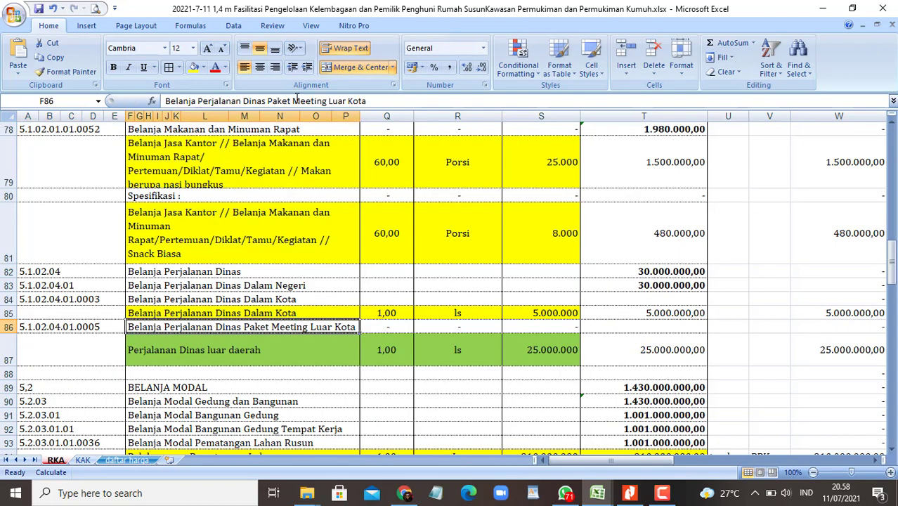
left_click_drag(373, 101, 164, 100)
key("ctrl+c")
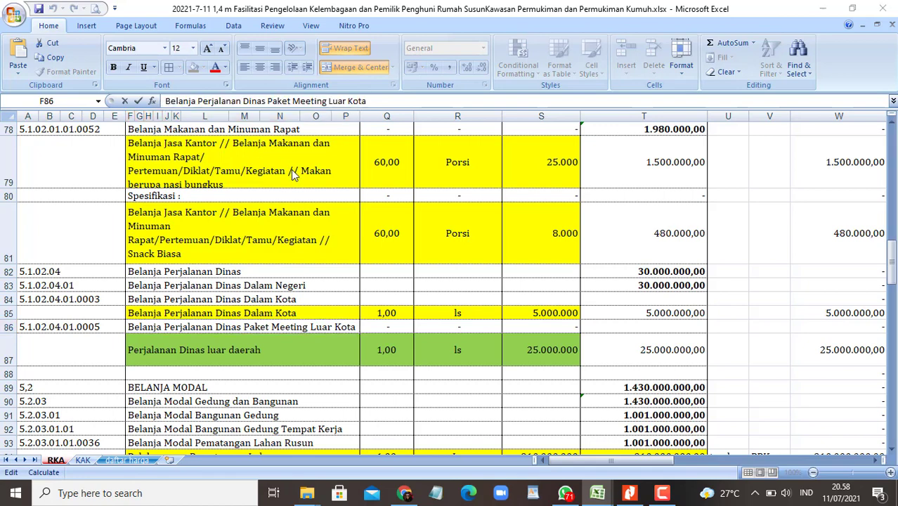
key("alt+Tab")
key("F2")
key("ctrl+v")
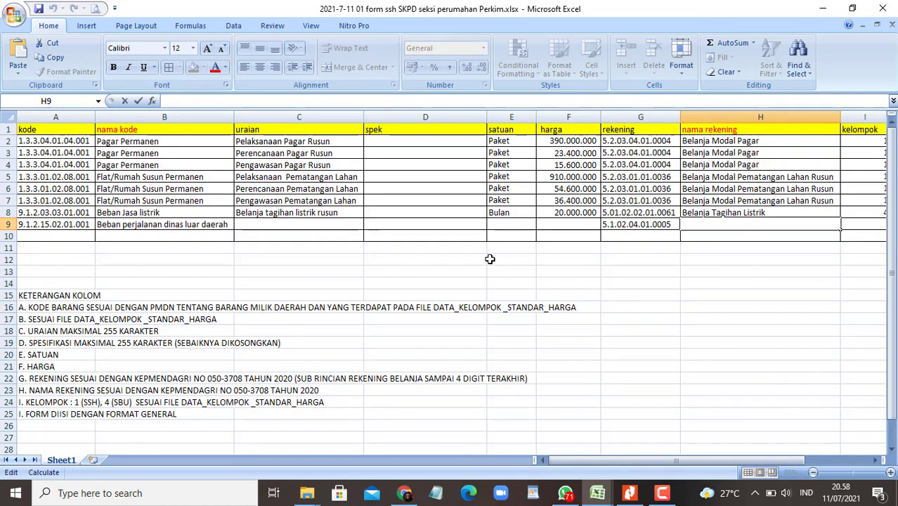
key("ctrl+Return")
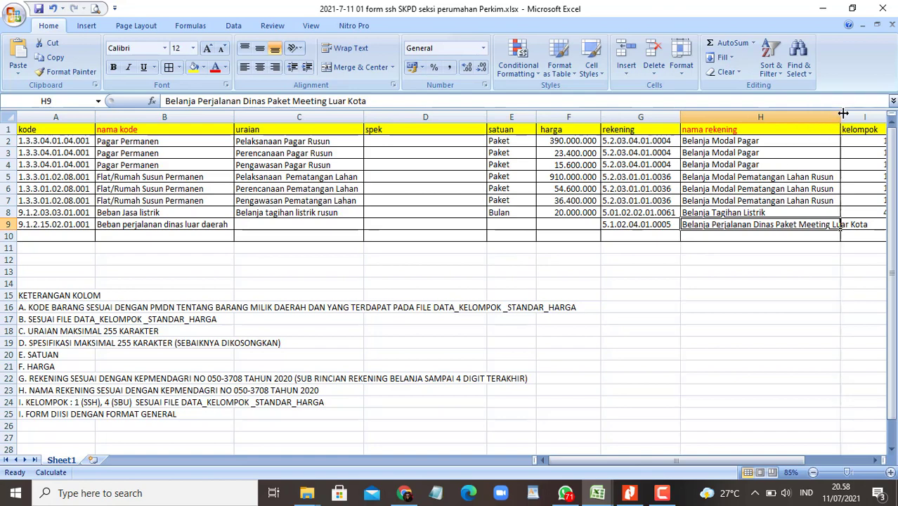
double_click(843, 112)
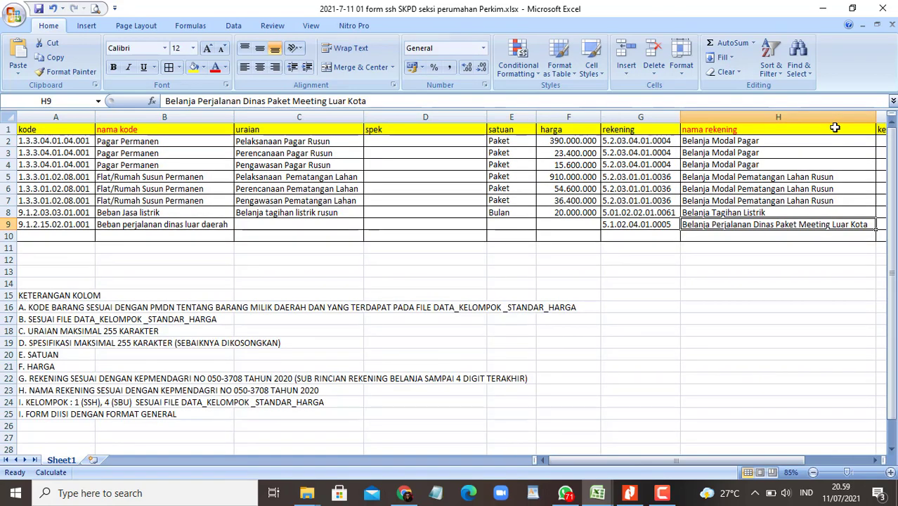
Step: Enter kelompok 4 in I9 and copy the 'usulan Baru' note from J8 into J9
key("Right")
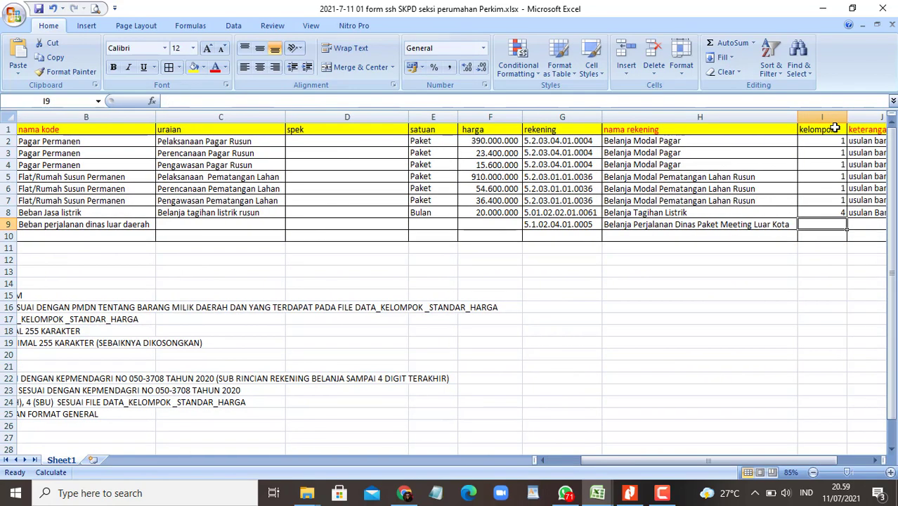
type("4")
key("Return")
key("Up")
key("Right")
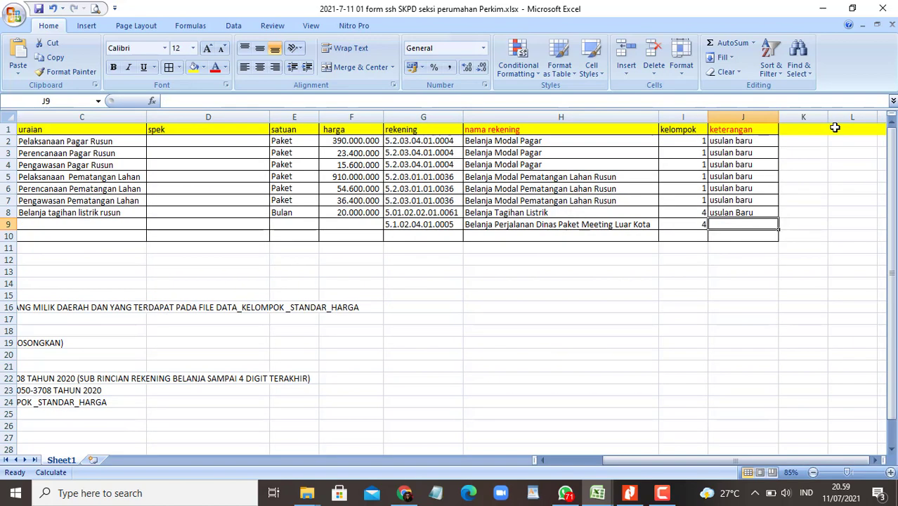
key("Up")
key("ctrl+c")
key("Down")
key("ctrl+v")
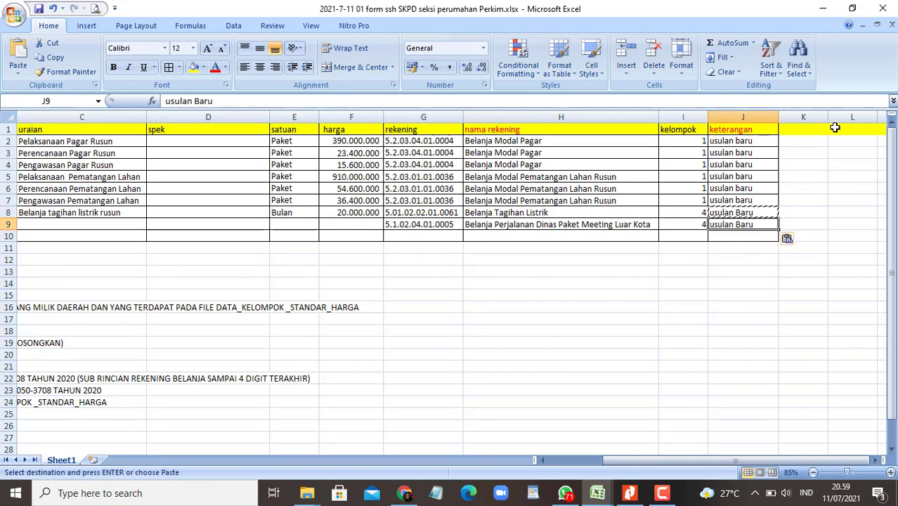
key("Home")
key("Right")
key("Right")
key("Right")
key("Right")
key("Right")
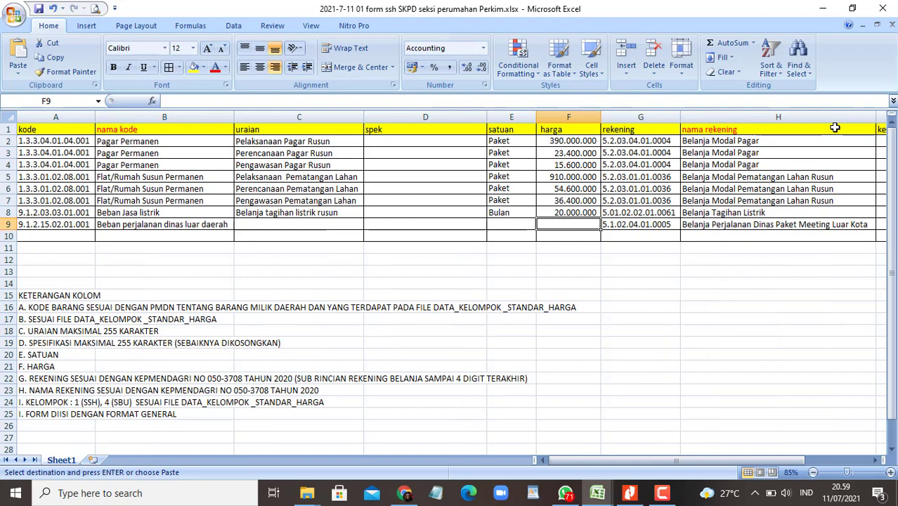
Step: Enter price 25.000.000 in F9 and unit Ls in E9 of the SSH form
mouse_move(597, 493)
left_click(378, 437)
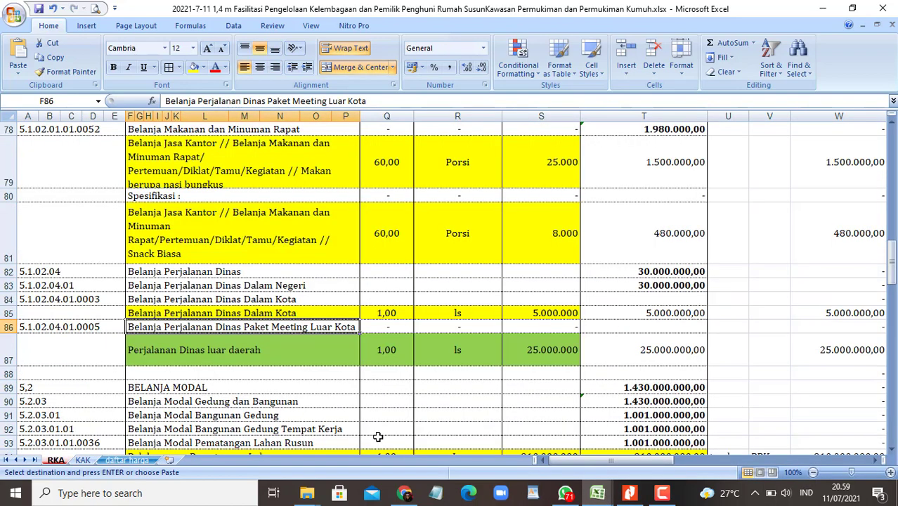
key("alt+Tab")
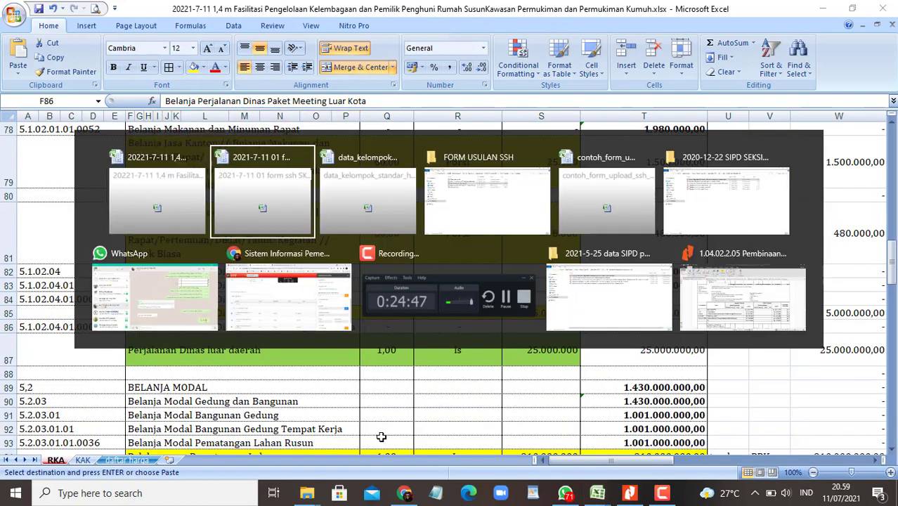
type("25")
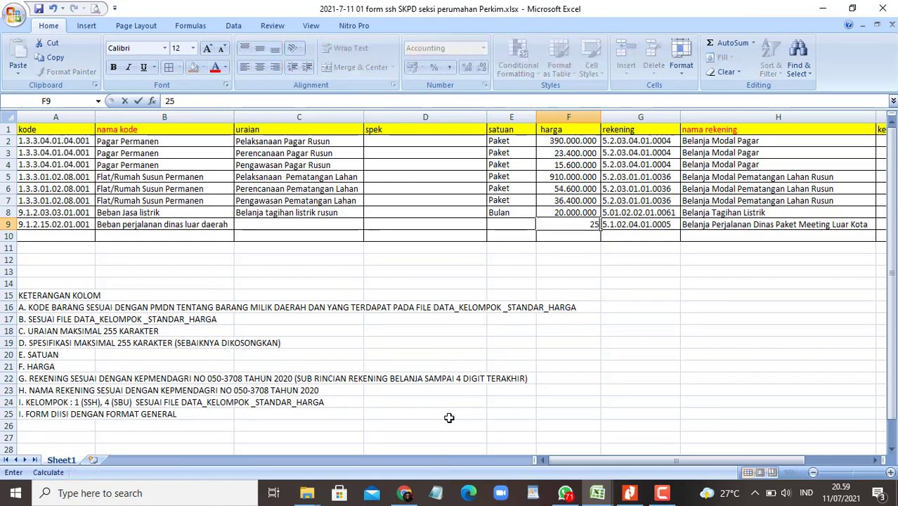
type(".000.000")
key("Tab")
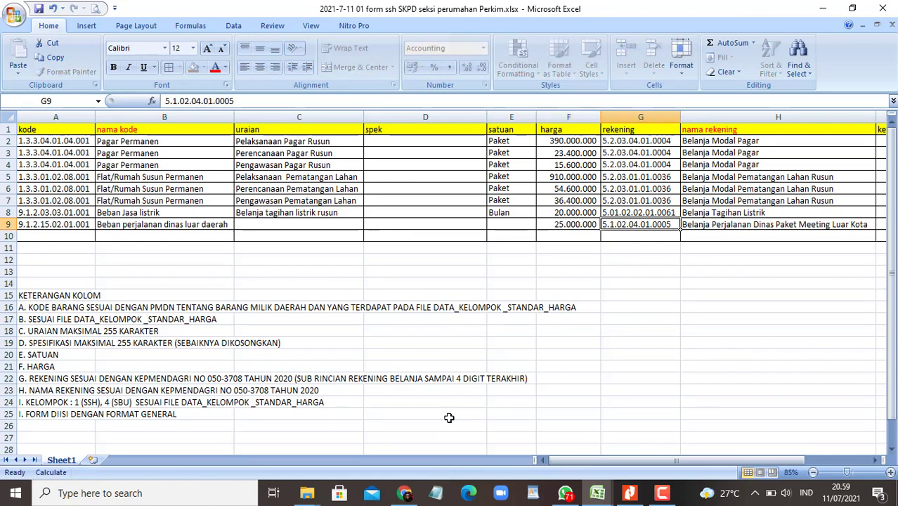
key("Left")
key("Left")
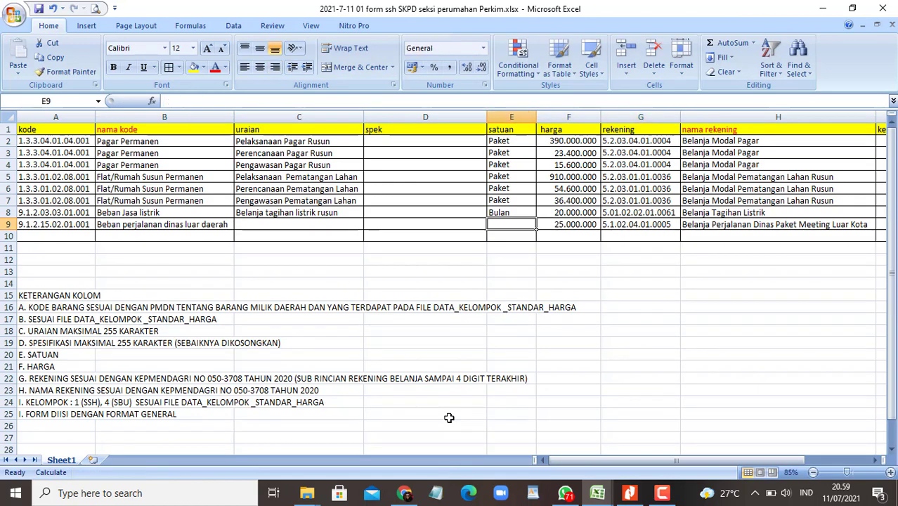
key("alt+Tab")
key("alt+Tab")
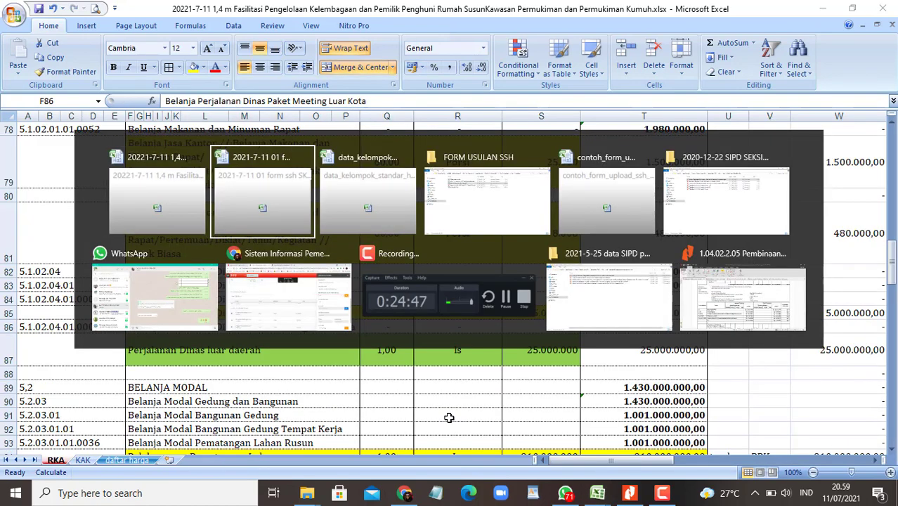
type("Ls")
key("Tab")
Step: Copy cell F87 from the RKA sheet, then cancel that copy and return to C9
key("Left")
key("Left")
key("Left")
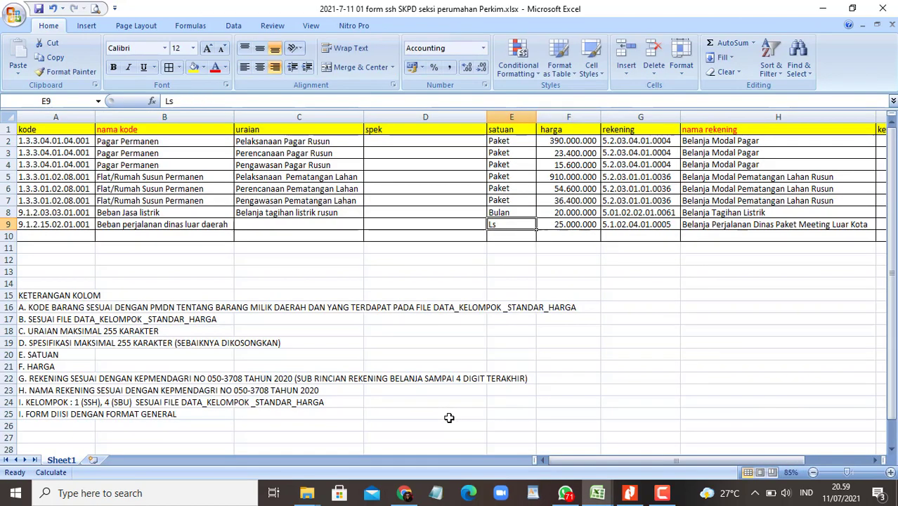
key("Left")
key("Left")
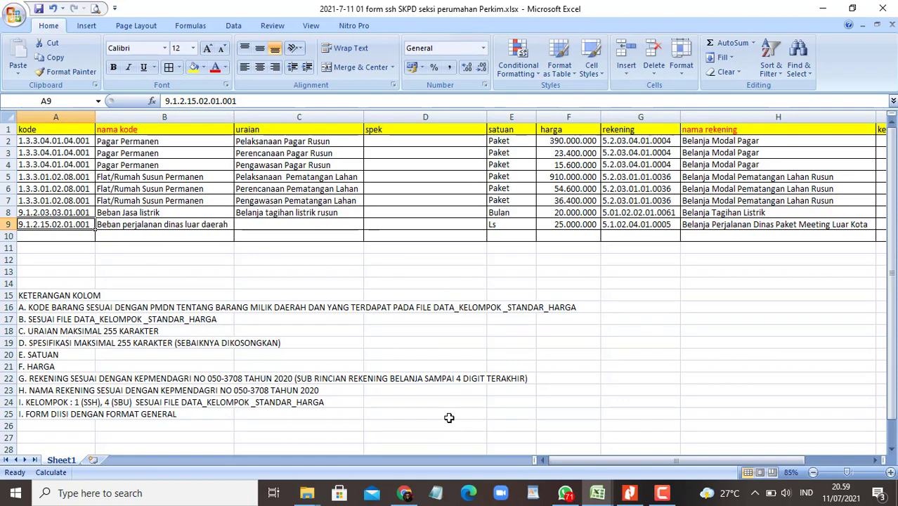
key("Right")
key("alt")
key("alt+Tab")
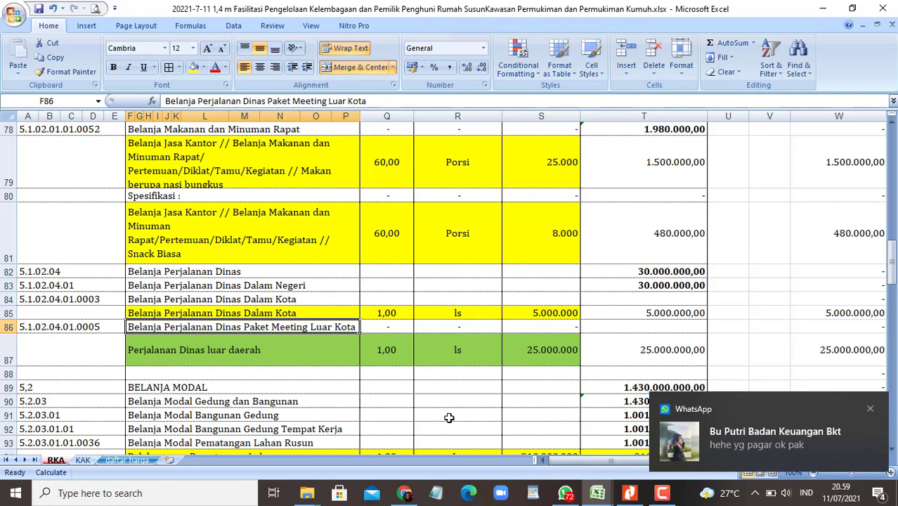
key("Down")
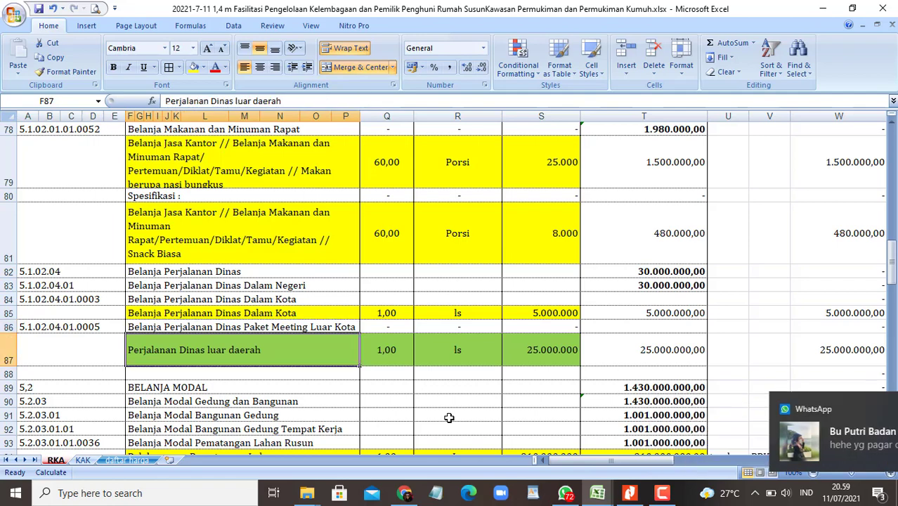
key("ctrl+c")
key("alt+Tab")
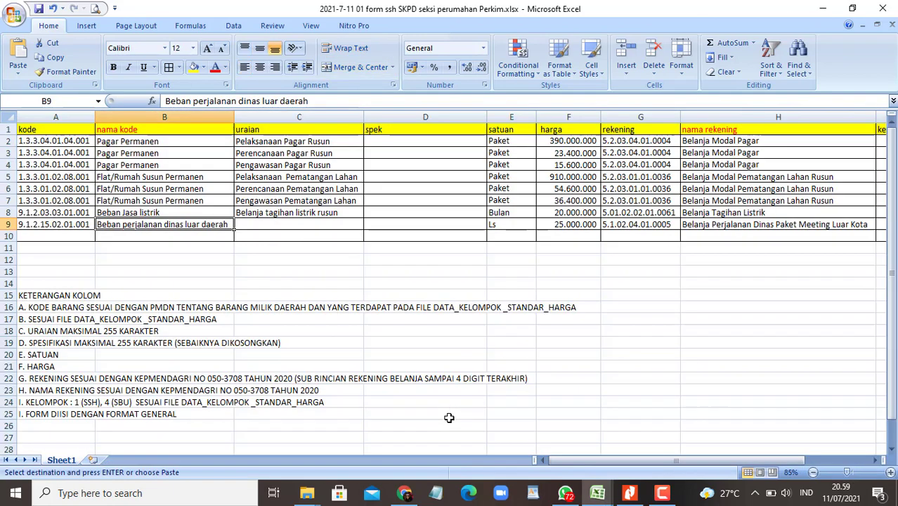
key("Right")
key("Escape")
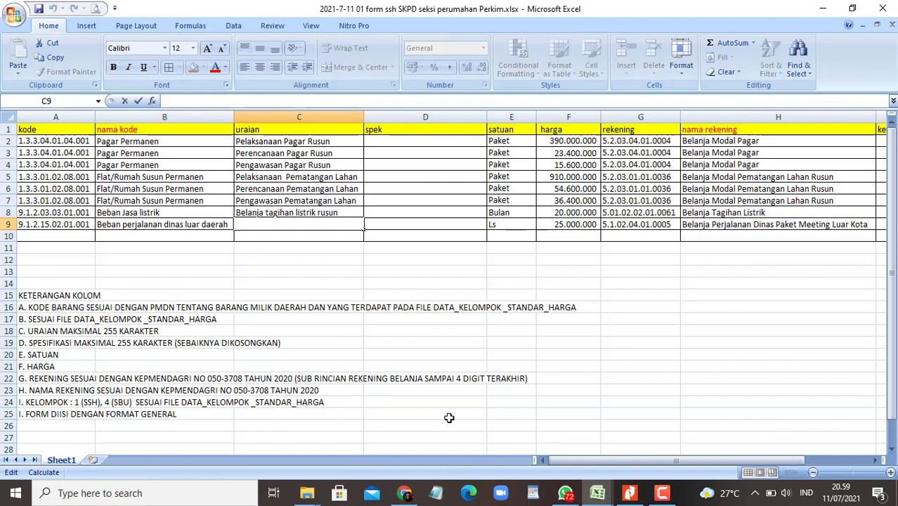
key("Right")
key("Left")
Step: Copy the text 'Perjalanan Dinas luar daerah' from F87 and paste it into C9
key("alt+Tab")
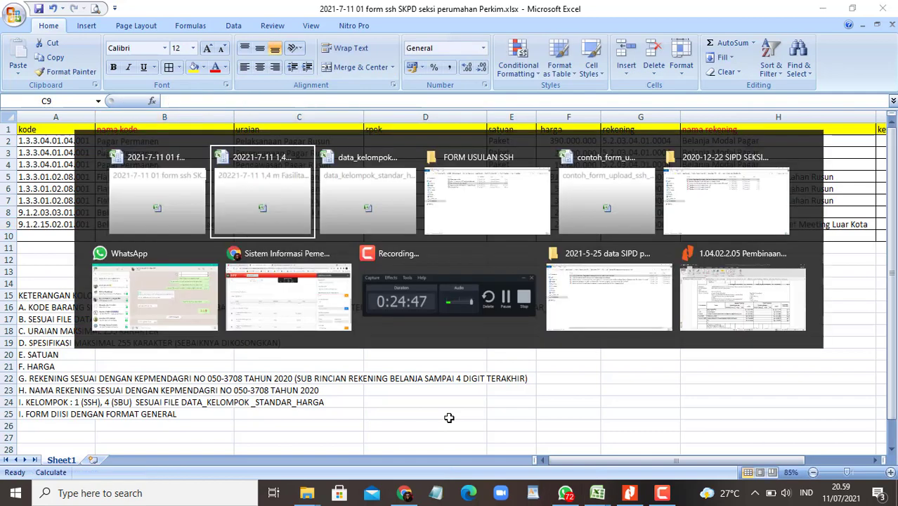
key("F2")
key("shift+Home")
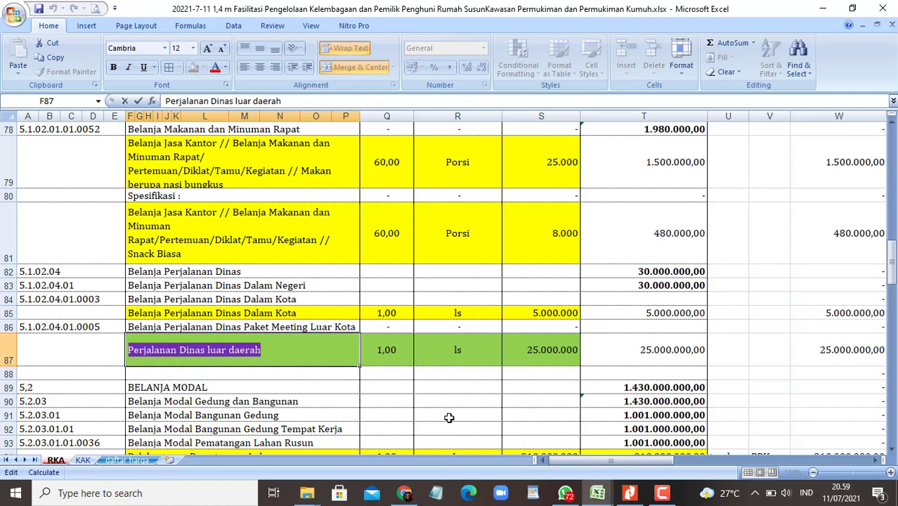
key("ctrl+c")
key("Escape")
key("alt+Tab")
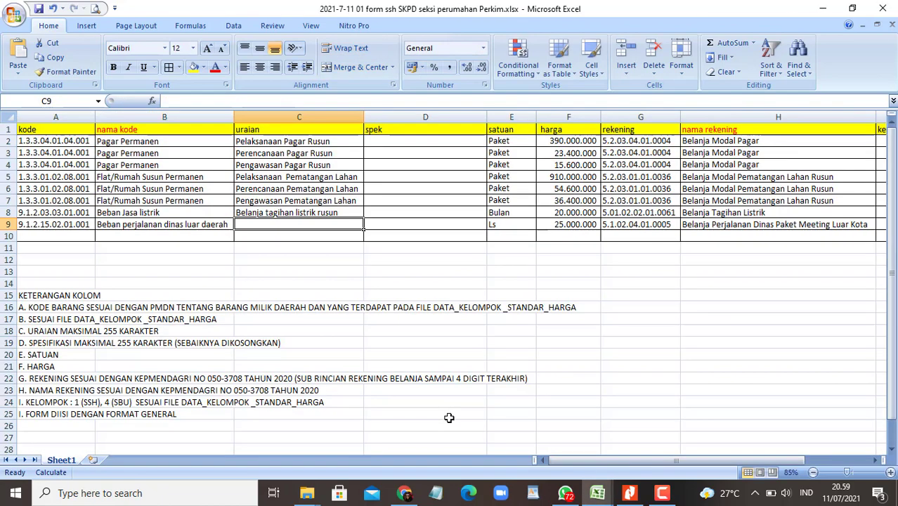
key("F2")
key("ctrl+v")
key("ctrl+Return")
key("Left")
key("Left")
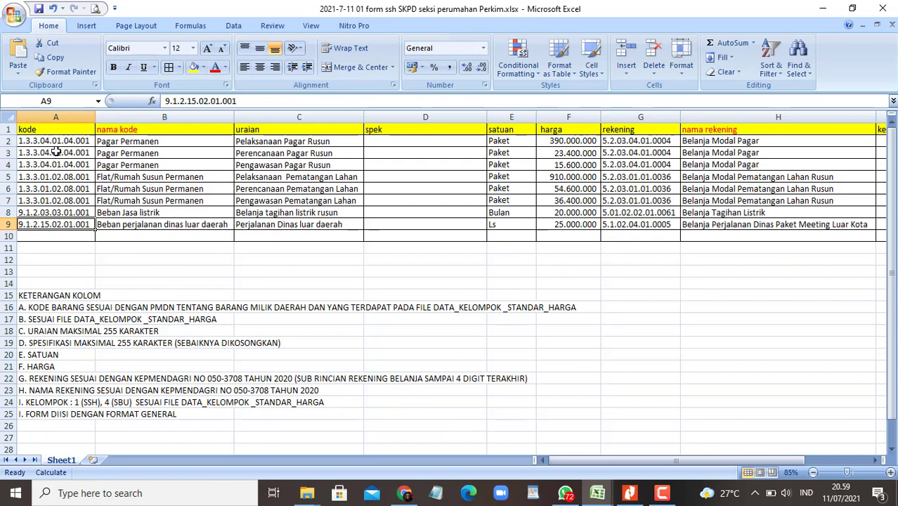
Step: Clear and delete rows 2–8 so the travel-expense row moves up to row 2
left_click_drag(7, 141, 17, 212)
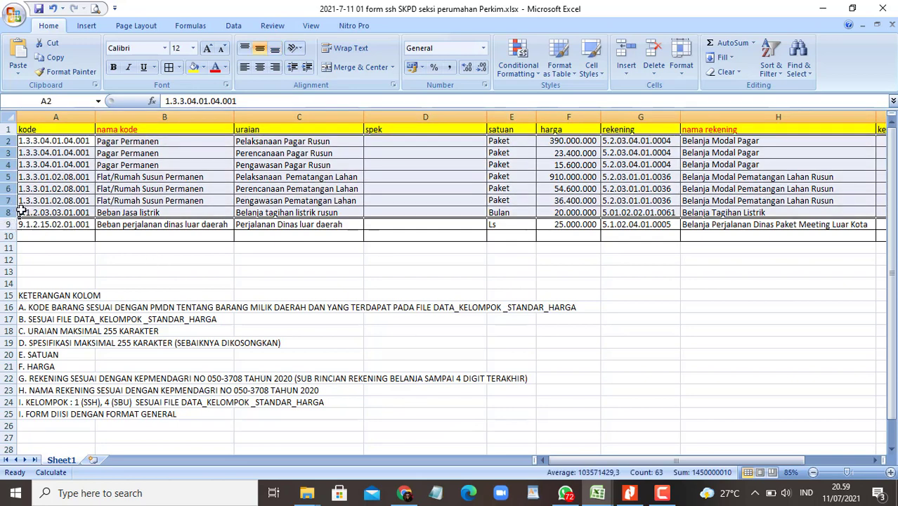
key("Delete")
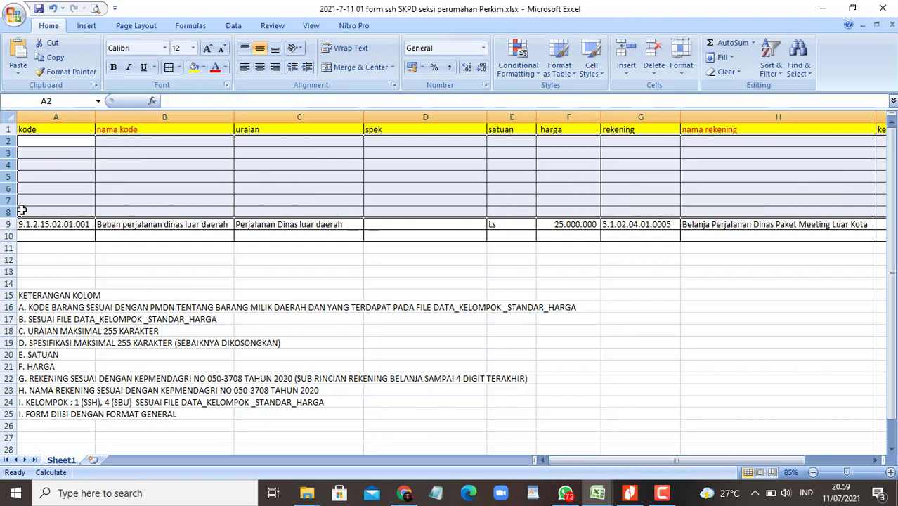
right_click(4, 141)
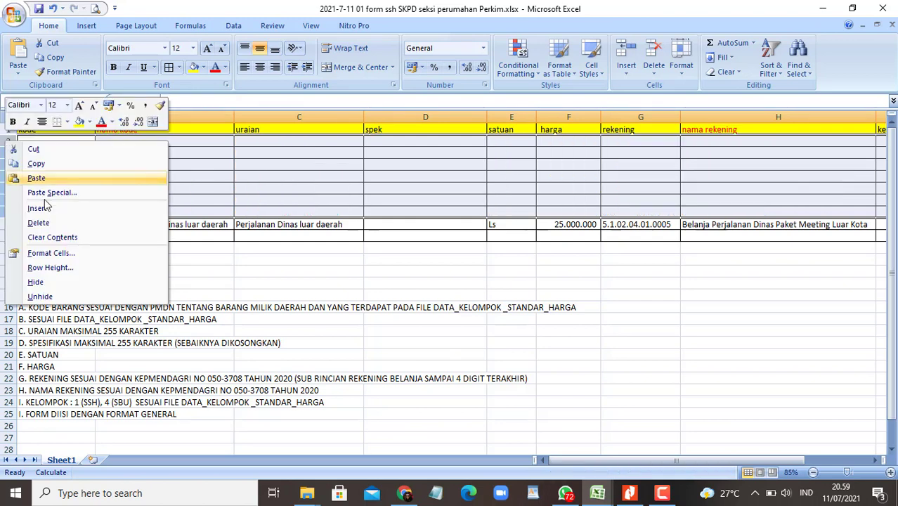
left_click(40, 202)
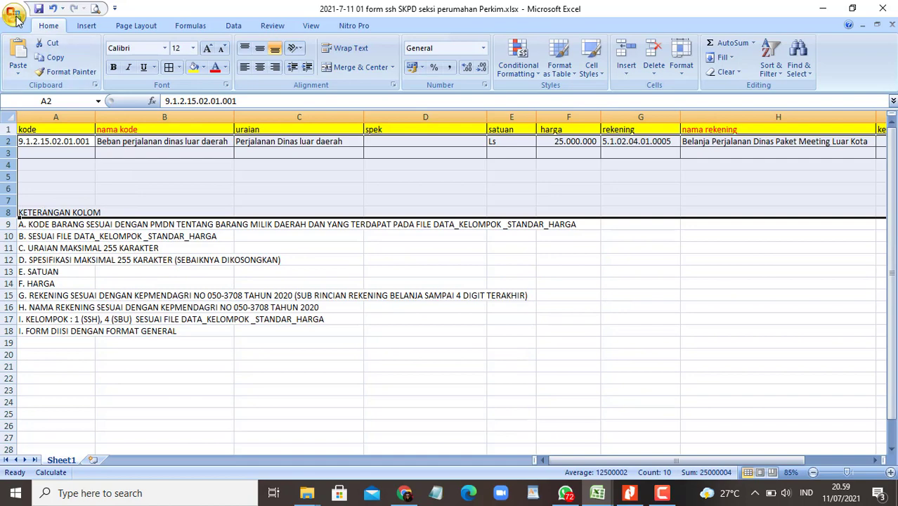
Step: Start saving a copy of the form as an Excel Workbook
left_click(14, 14)
mouse_move(67, 130)
left_click(140, 61)
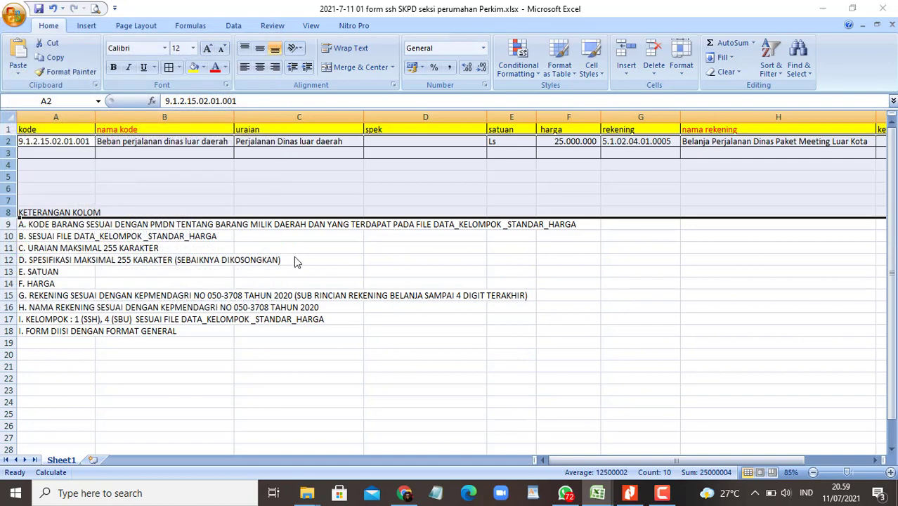
key("Home")
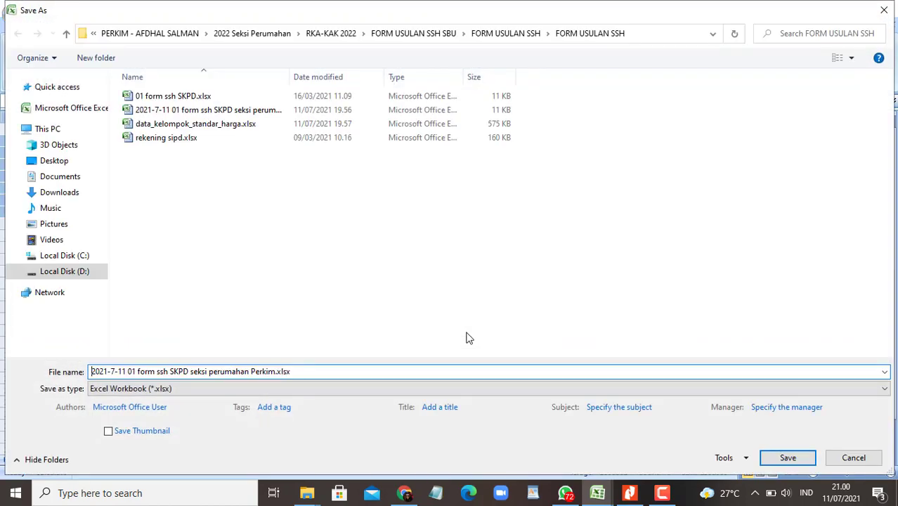
Step: Save the form as '2021-7-11 01 form ssh SKPD seksi perumahan Perkim B.xlsx' and close it
key("End")
key("Return")
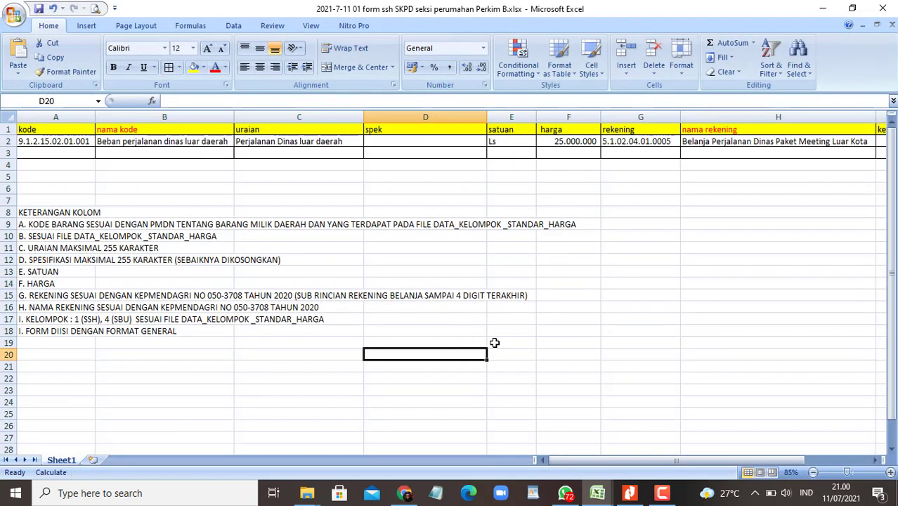
left_click(888, 13)
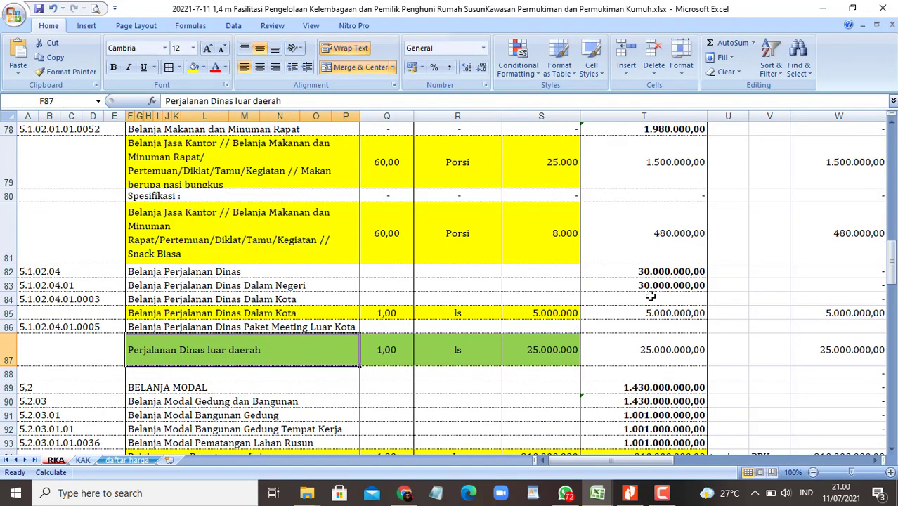
Step: Snap the FORM USULAN SSH folder left and WhatsApp right, side by side
mouse_move(307, 492)
left_click(422, 436)
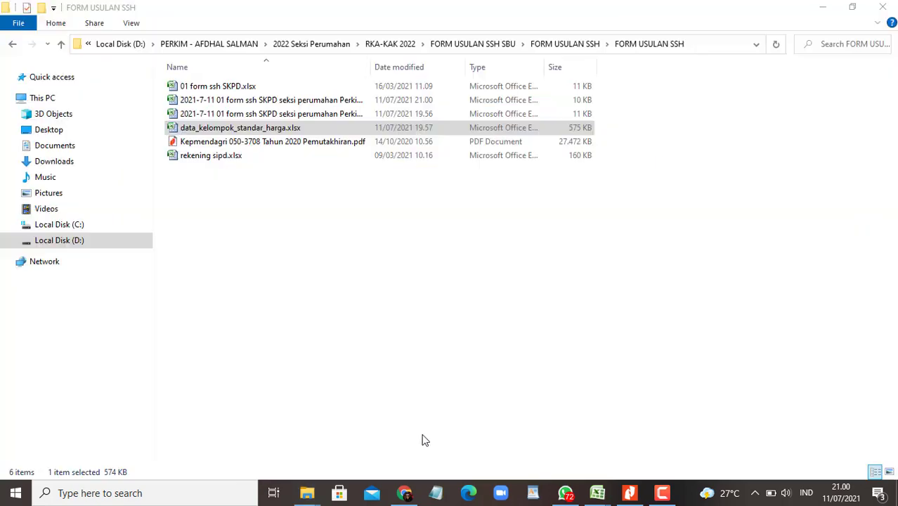
key("super+Left")
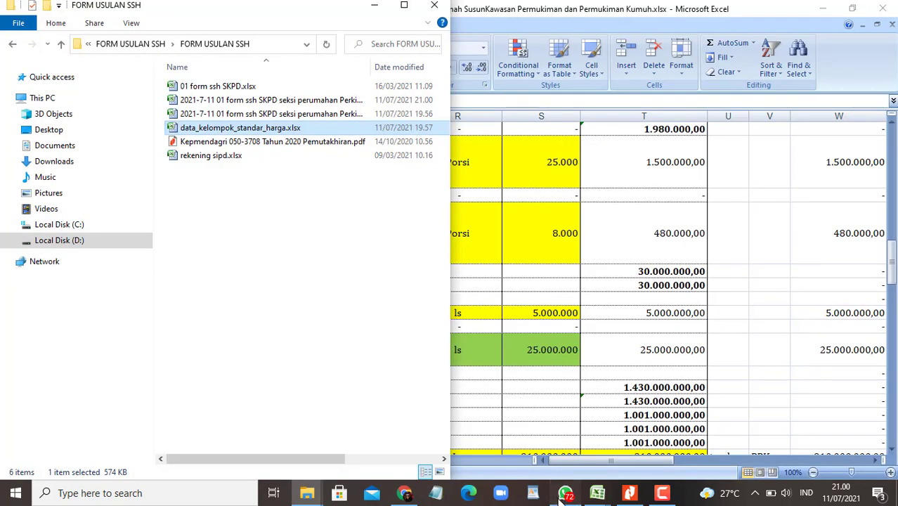
left_click(566, 493)
key("super+Right")
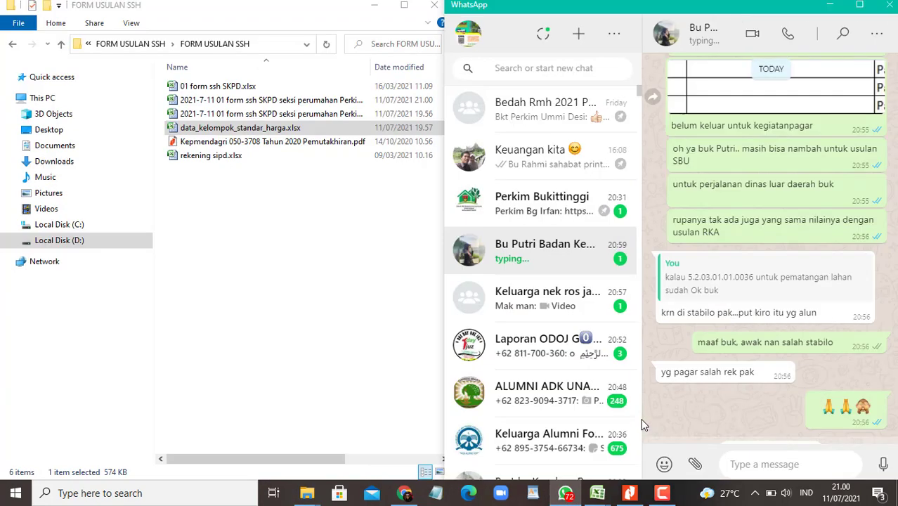
Step: Drag Perkim B.xlsx into the WhatsApp chat, send it, and start typing 'iko'
left_click(234, 219)
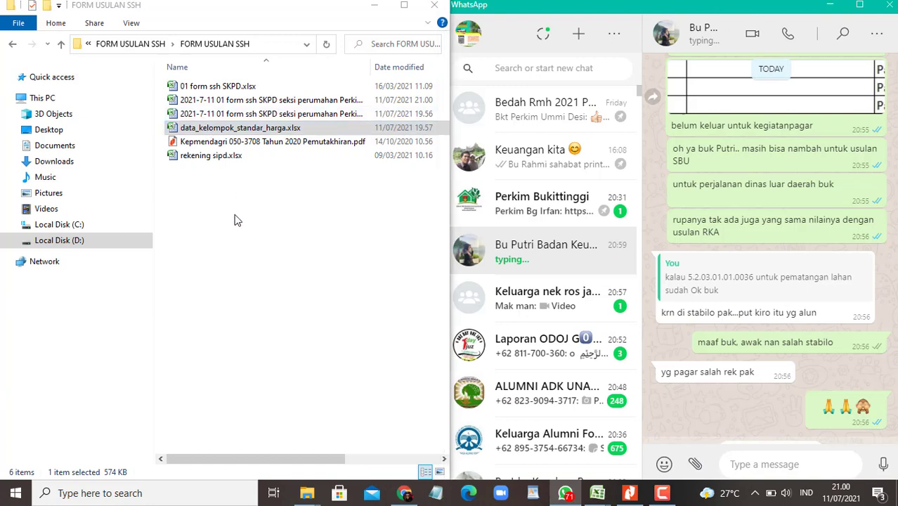
left_click_drag(373, 64, 417, 66)
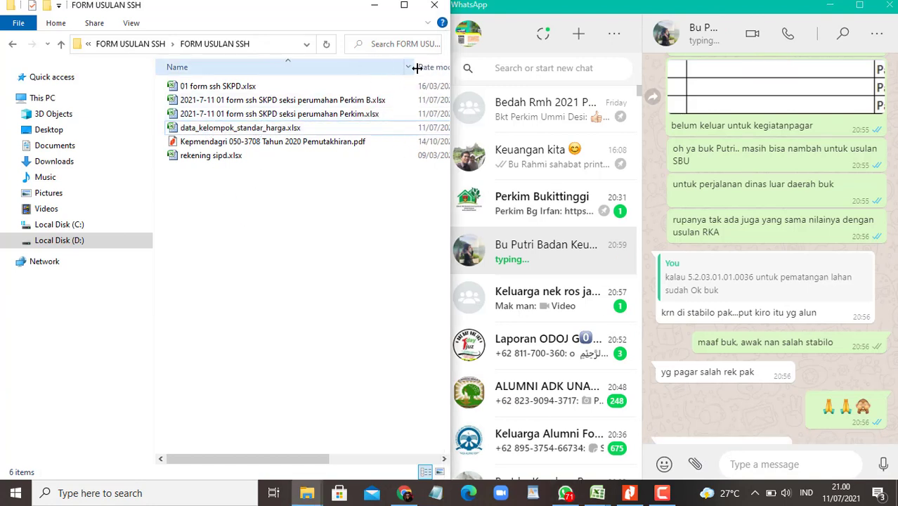
left_click_drag(281, 100, 794, 371)
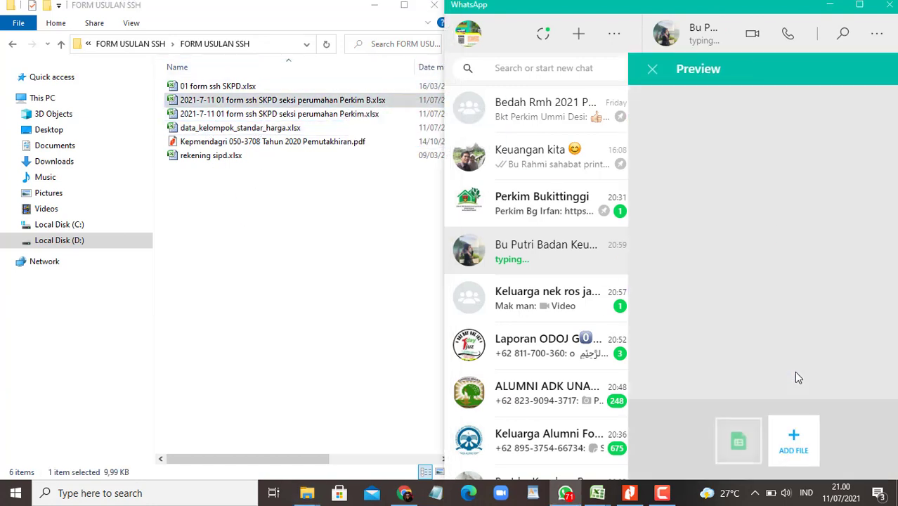
left_click(858, 393)
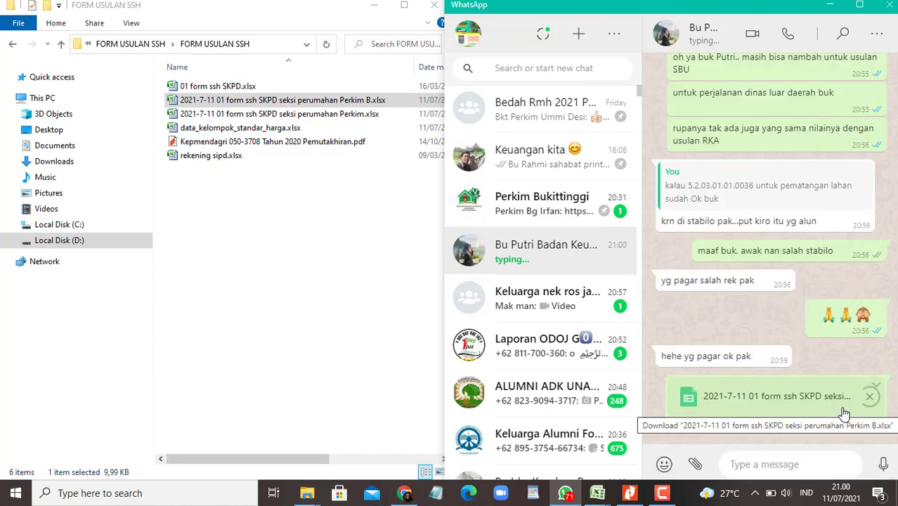
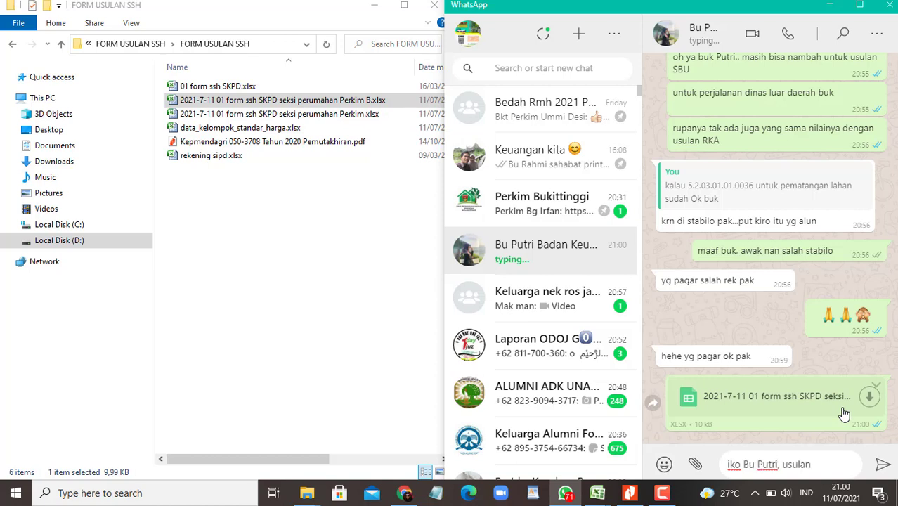
Step: In WhatsApp, send the proposal-file note, 'mohon di bantu', and a short follow-up reply, then return to SIPD
key("Return")
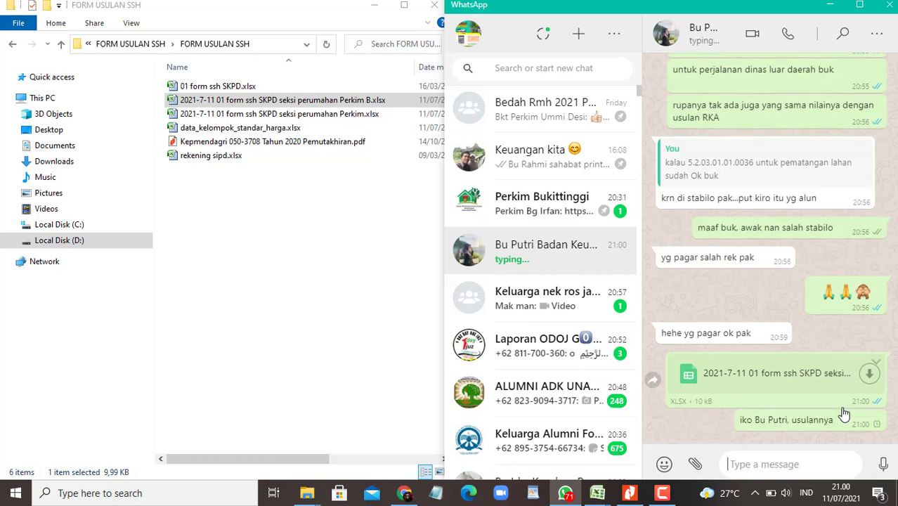
type("mohon di")
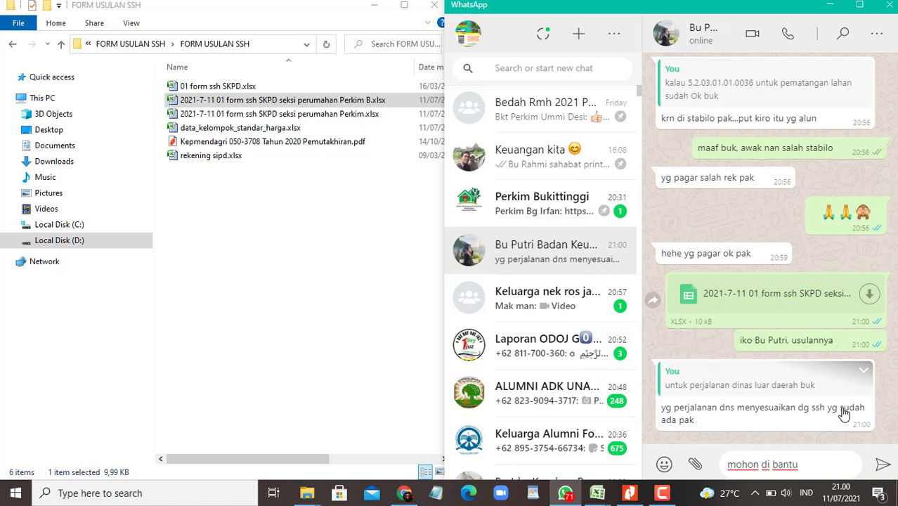
type("bantu")
key("Return")
type("oh")
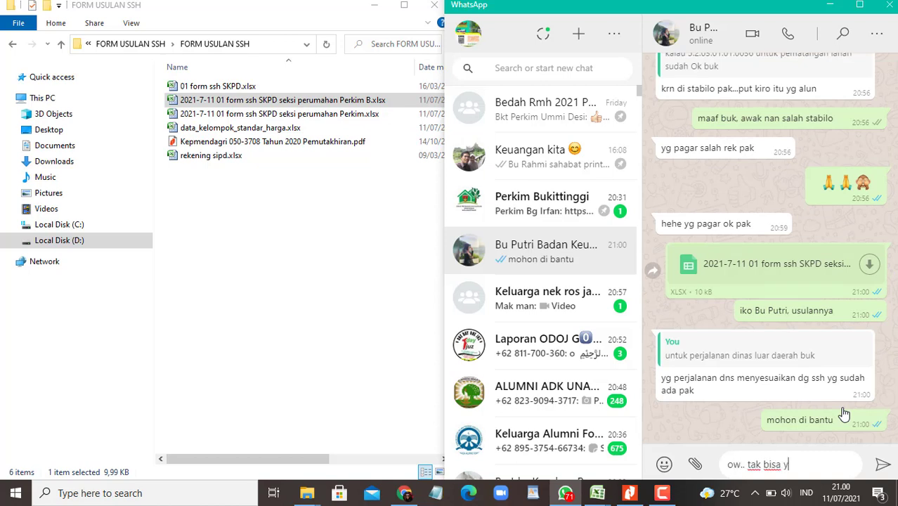
key("Return")
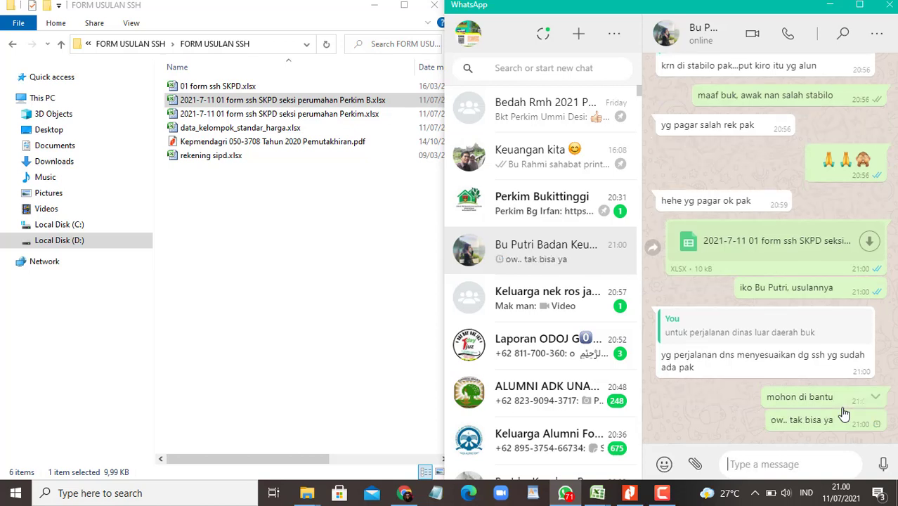
left_click(346, 337)
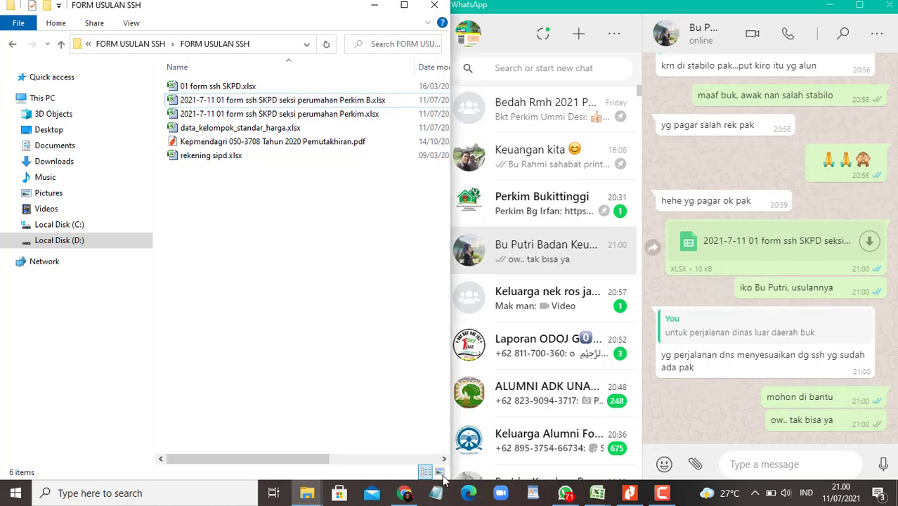
left_click(404, 492)
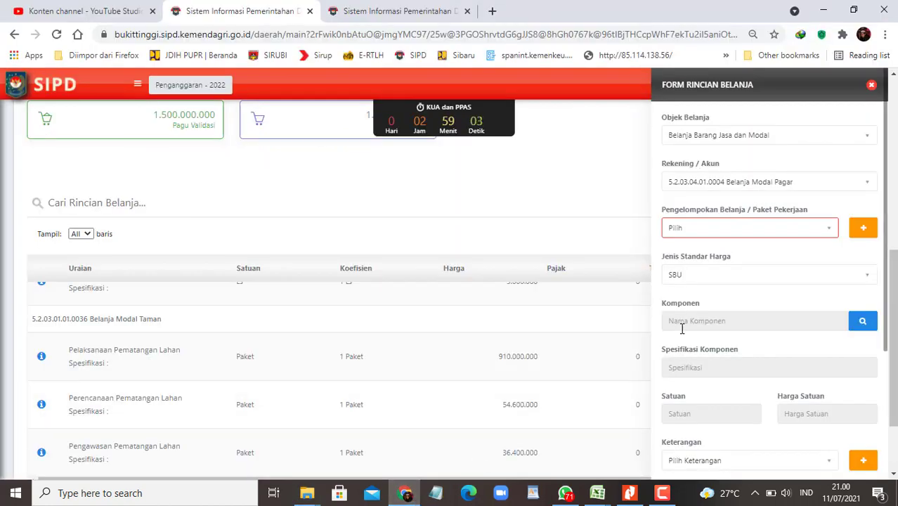
Step: Check the Perencanaan Pagar Rusun amount in the RKA spreadsheet and select it as the component
left_click(863, 323)
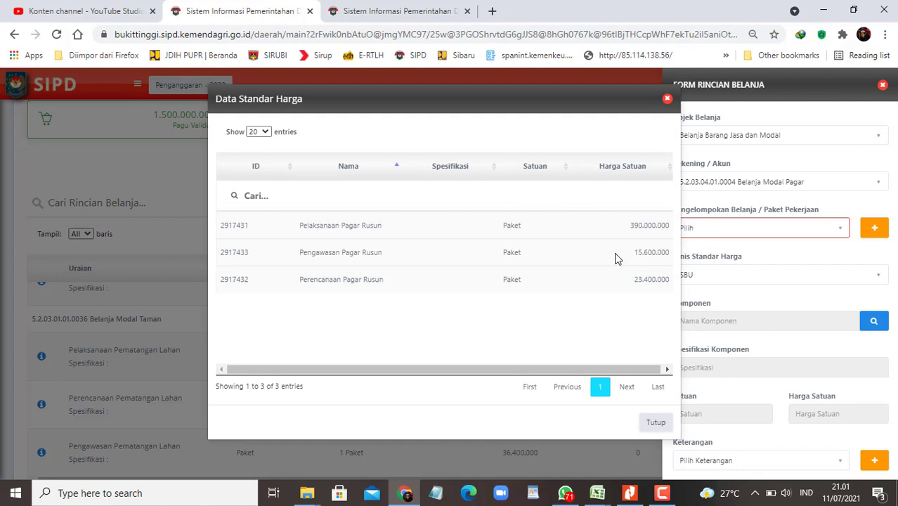
mouse_move(597, 492)
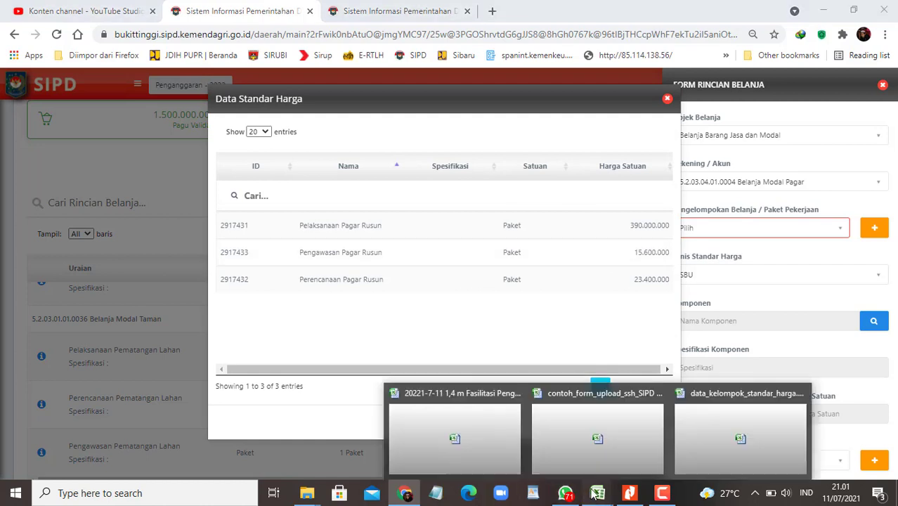
left_click(449, 422)
scroll(369, 380, "down", 2)
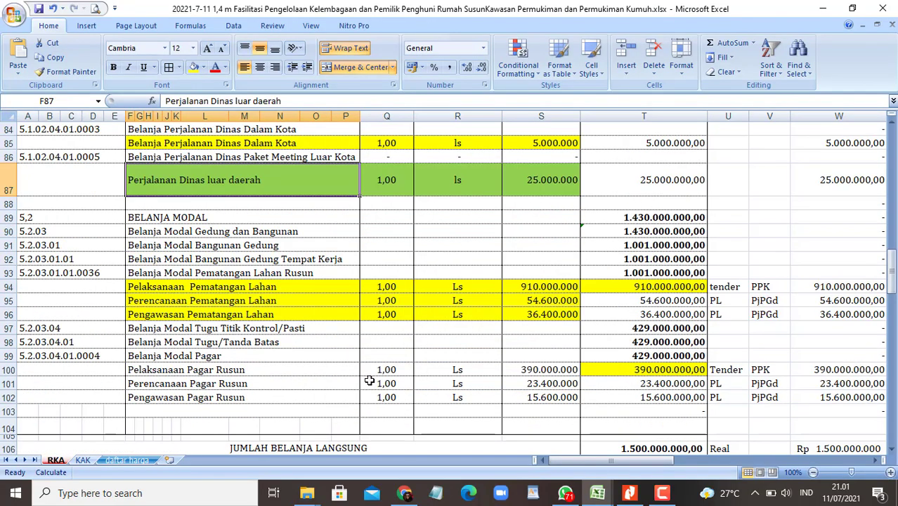
scroll(359, 371, "down", 1)
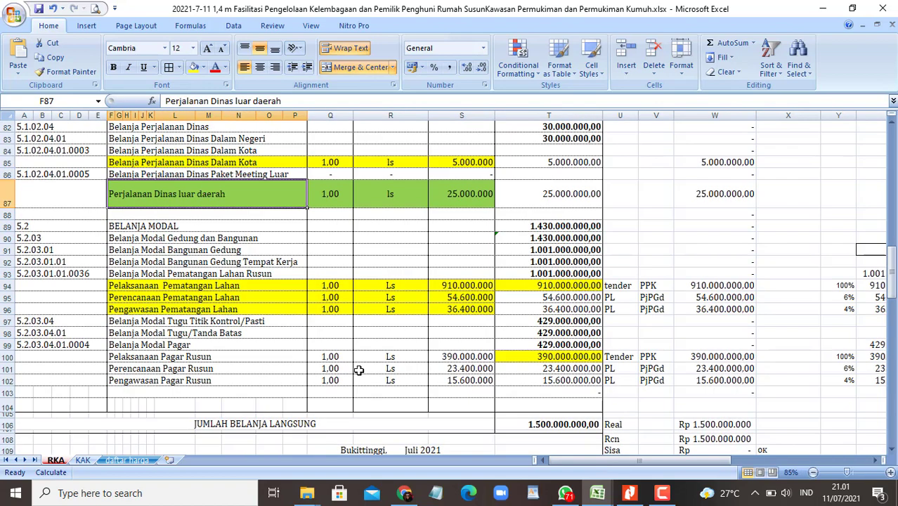
left_click(260, 369)
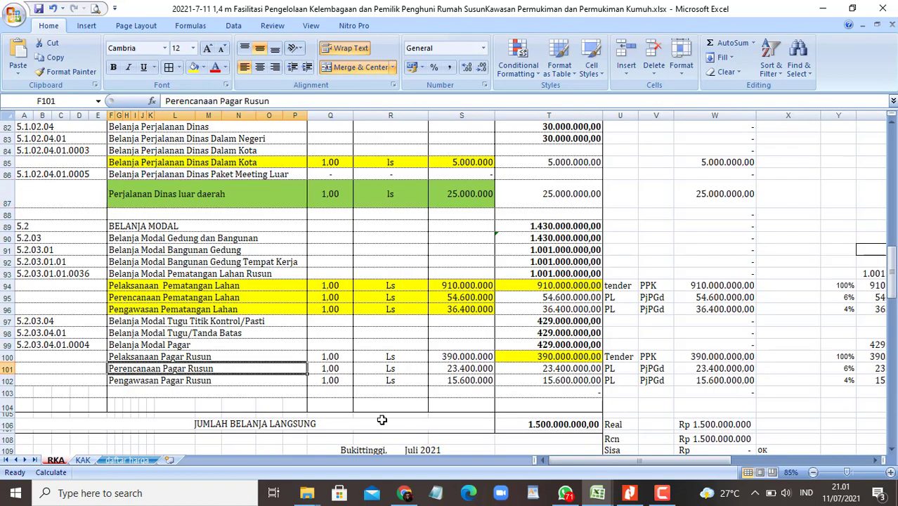
key("alt+Tab")
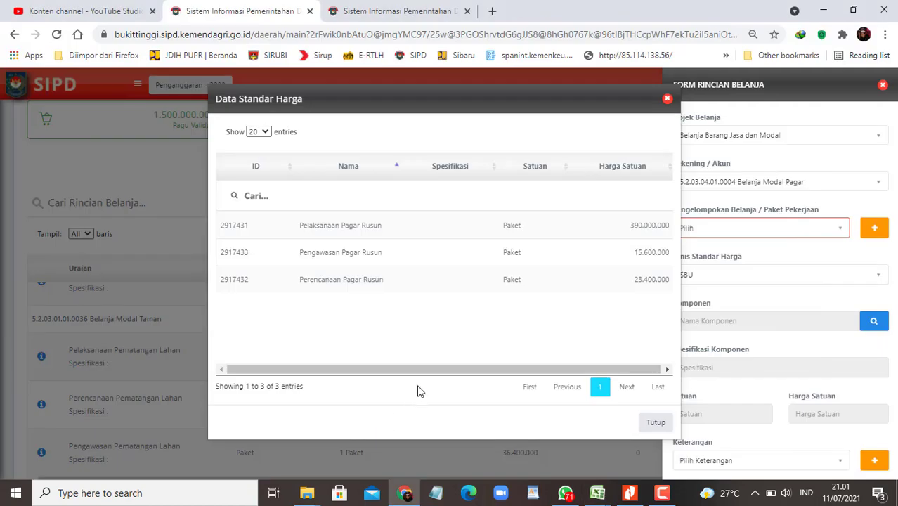
left_click(359, 290)
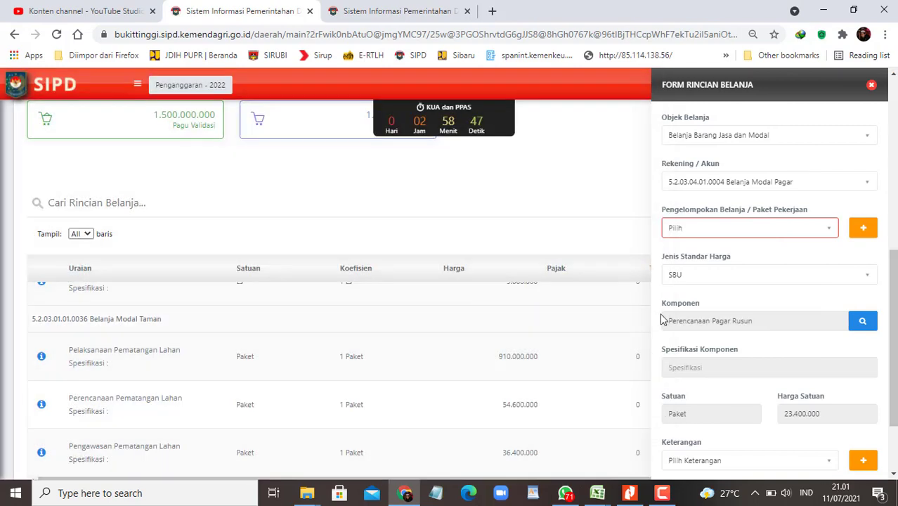
Step: Enter volume 1 Paket and save the Perencanaan Pagar Rusun line at 23.400.000
scroll(727, 335, "down", 3)
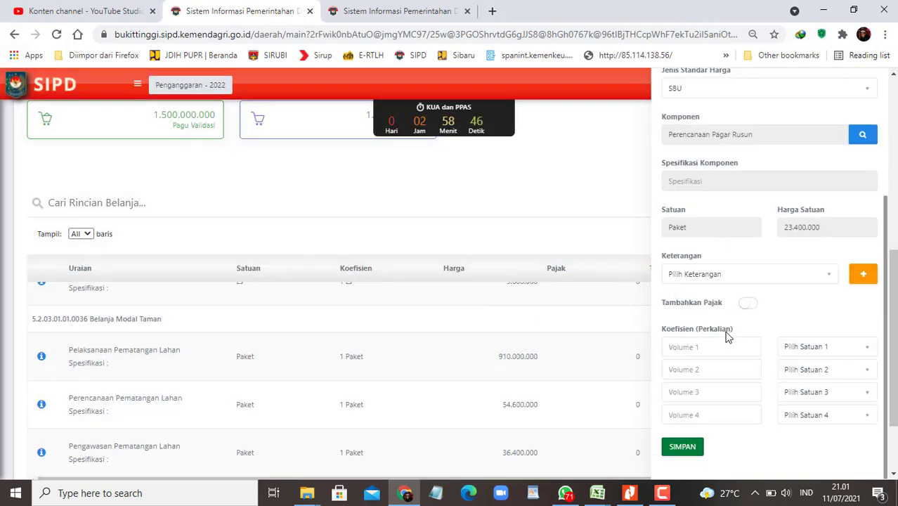
left_click(705, 347)
type("1")
left_click(814, 356)
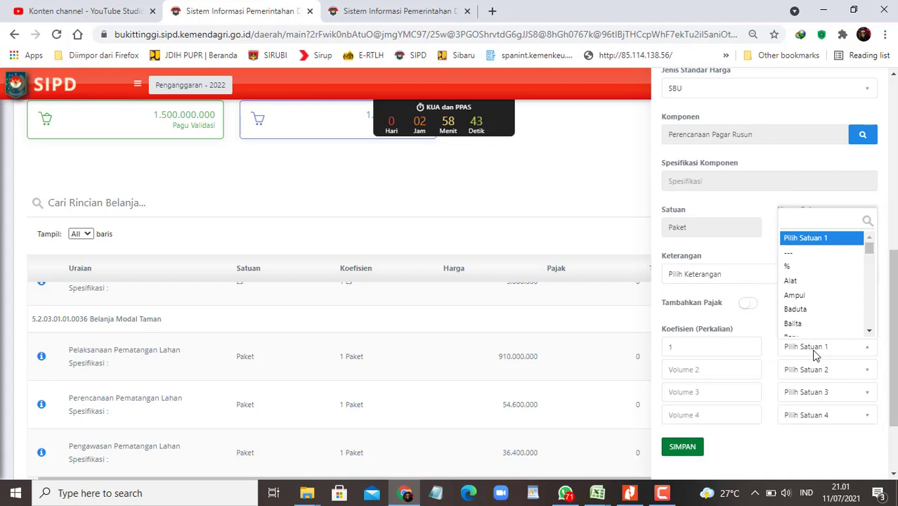
type("Pak")
key("Down")
key("Down")
key("Return")
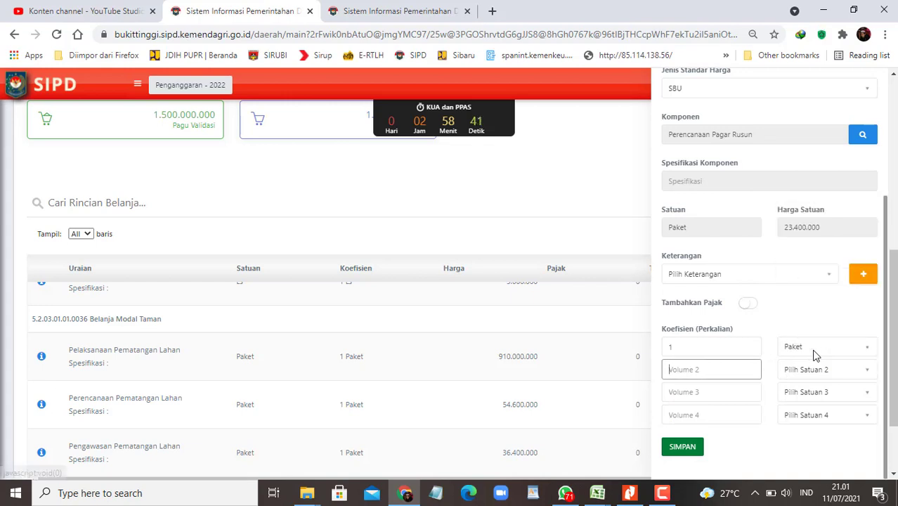
key("Tab")
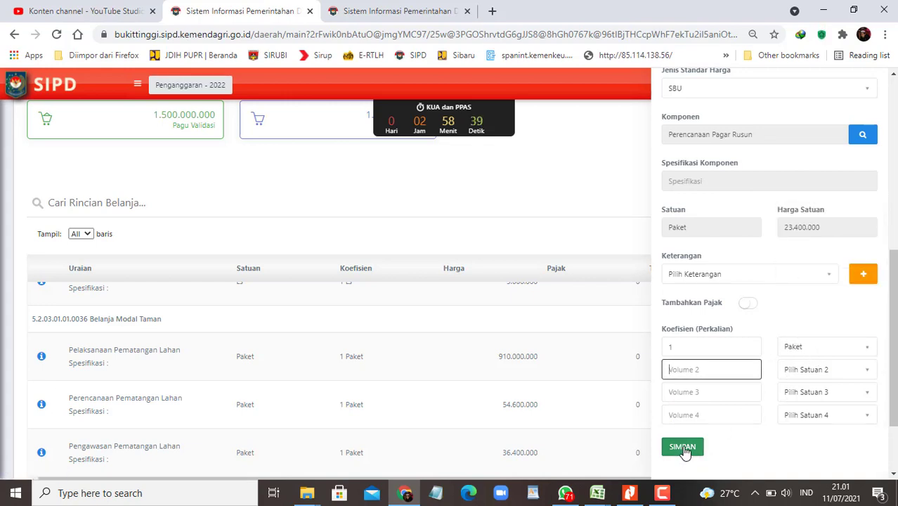
key("Return")
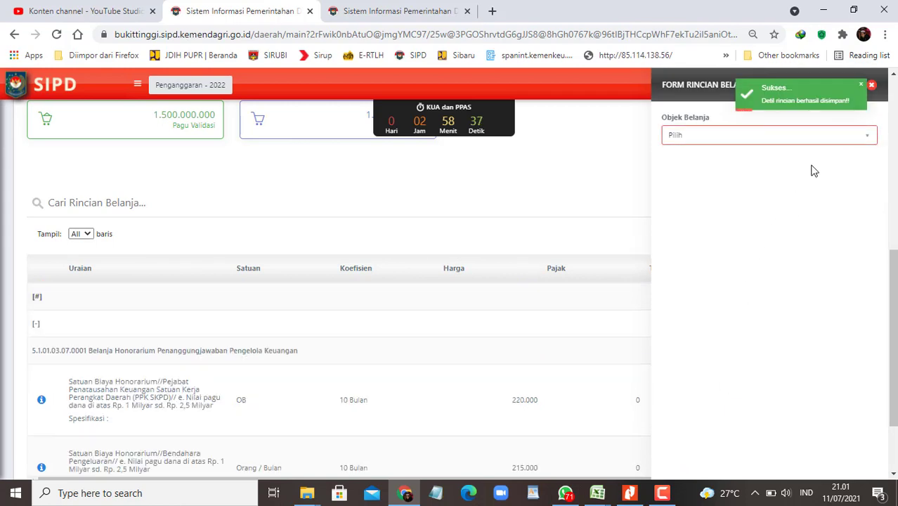
left_click(820, 138)
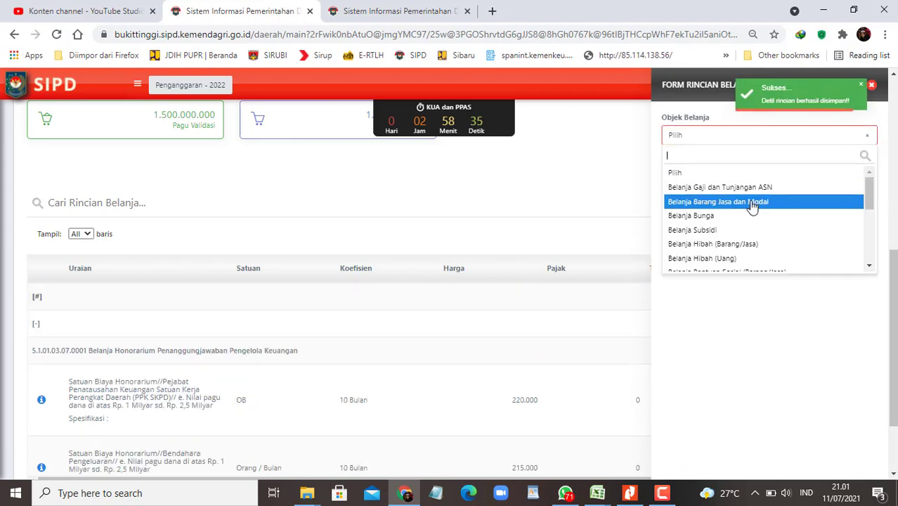
Step: Choose Belanja Barang Jasa dan Modal and copy account code 5.2.03.04.01.0004 from the SSH form spreadsheet
left_click(751, 203)
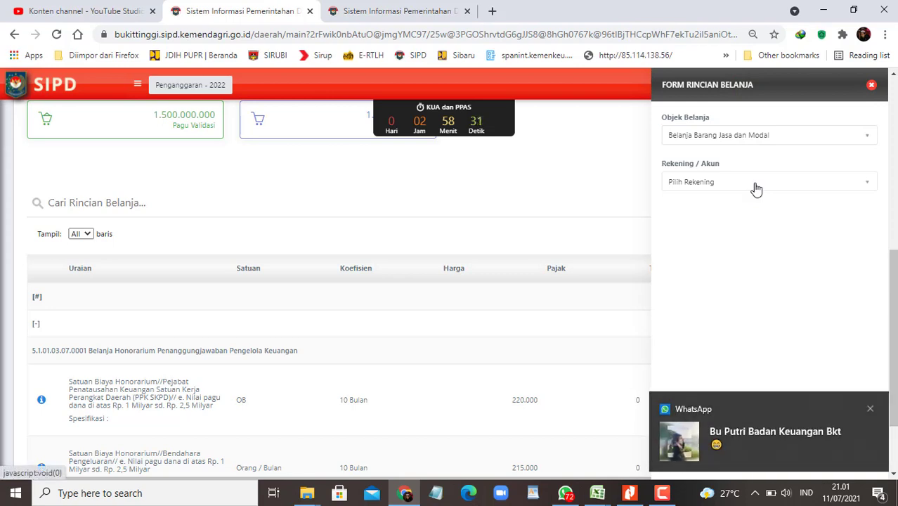
left_click(597, 492)
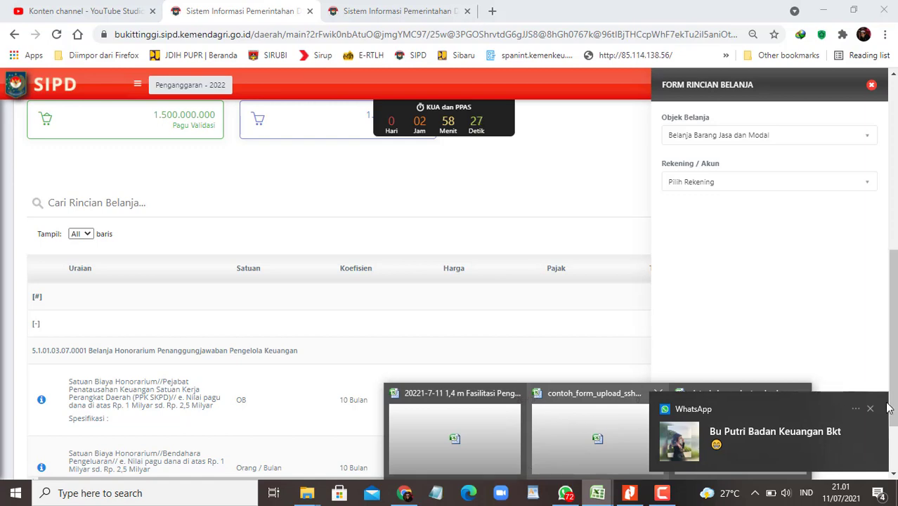
left_click(870, 409)
left_click(597, 492)
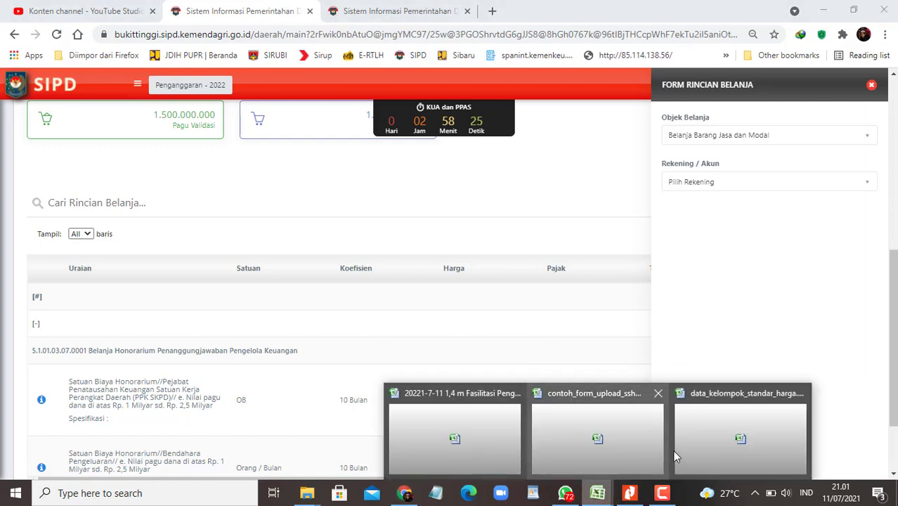
left_click(617, 452)
left_click(291, 262)
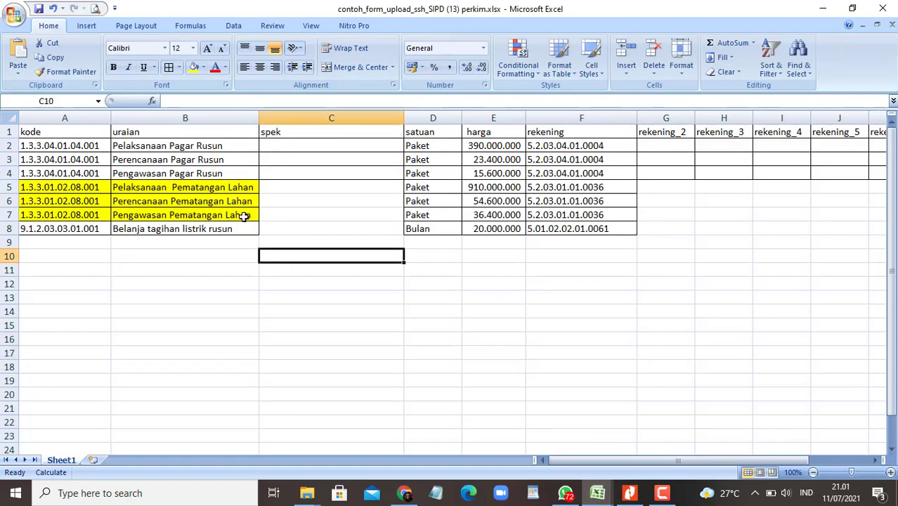
left_click(214, 173)
key("Right")
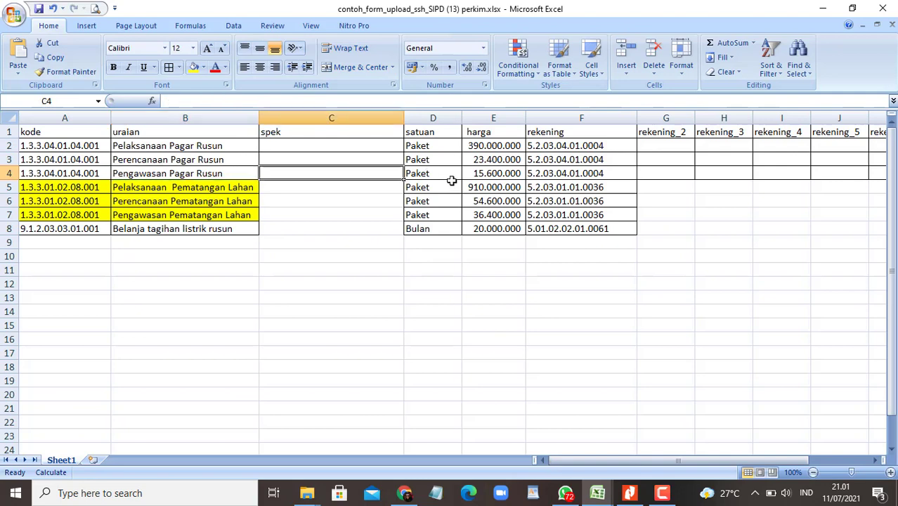
key("Right")
left_click(566, 177)
key("ctrl+c")
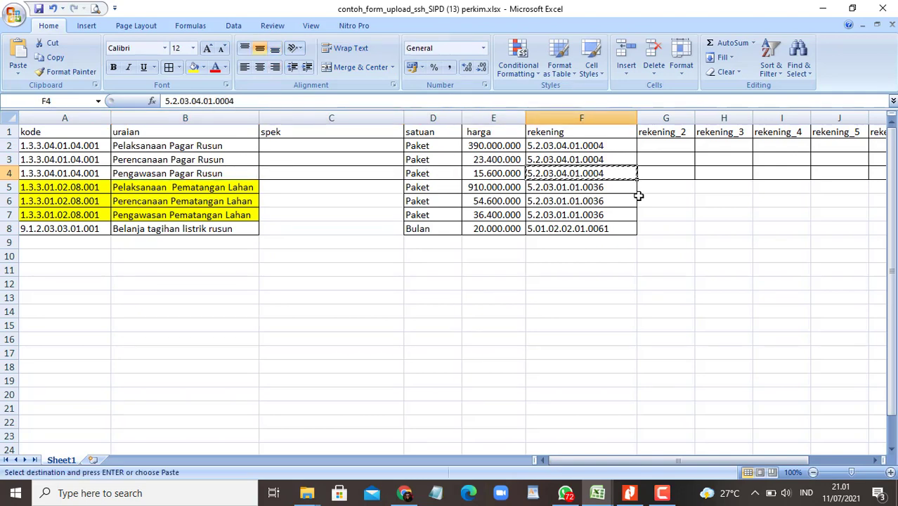
key("alt+Tab")
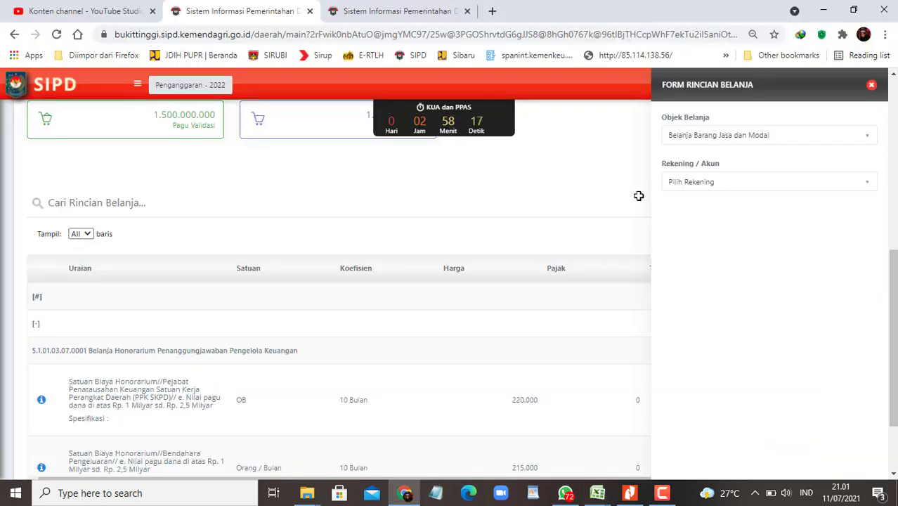
Step: Set the account to Belanja Modal Pagar (5.2.03.04.01.0004) with SBU as the price standard
left_click(724, 182)
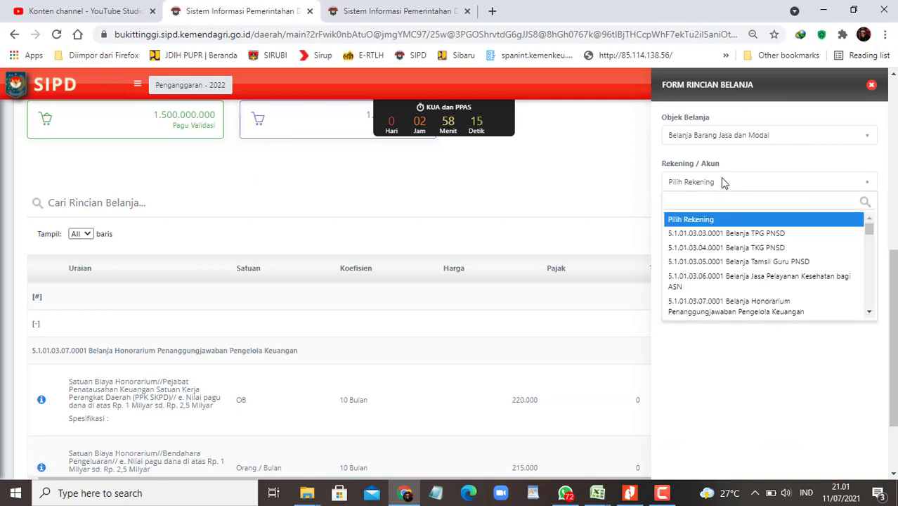
key("ctrl+v")
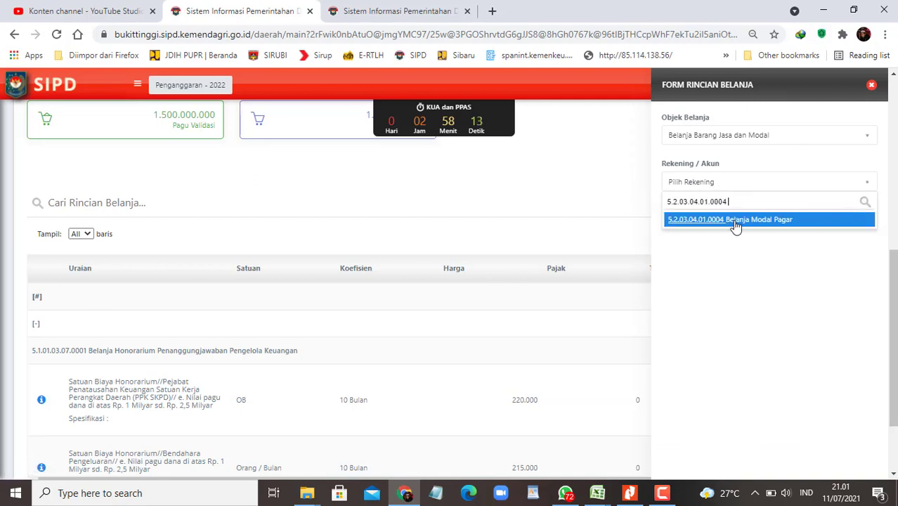
left_click(734, 223)
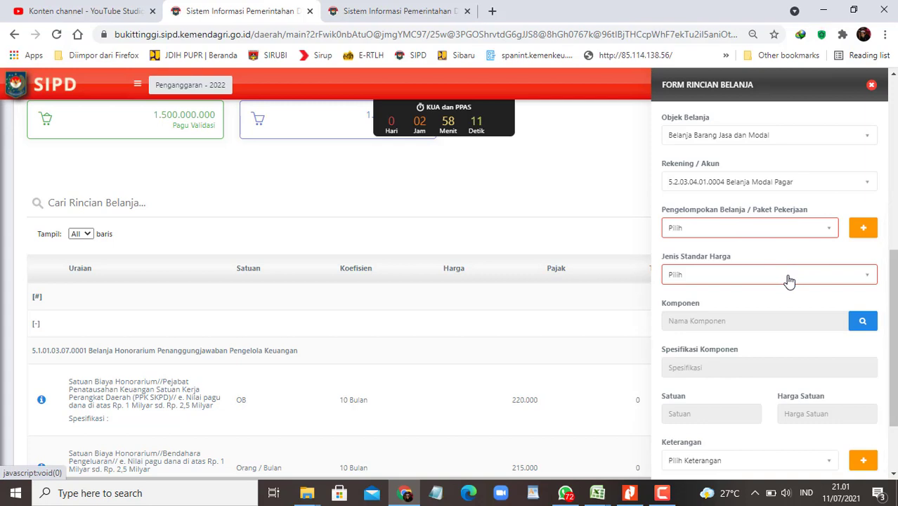
left_click(822, 275)
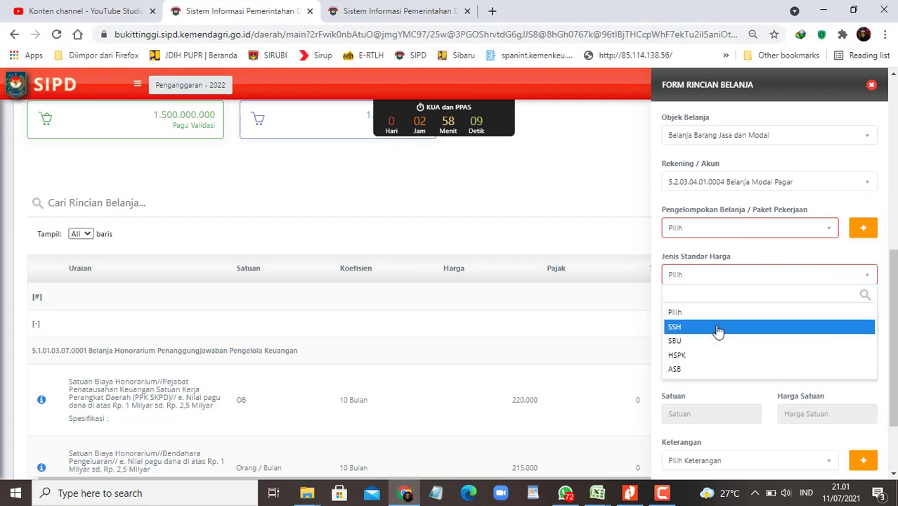
left_click(703, 340)
Step: Add Pelaksanaan Pagar Rusun as 1 Paket at 390.000.000 and save the line
left_click(871, 321)
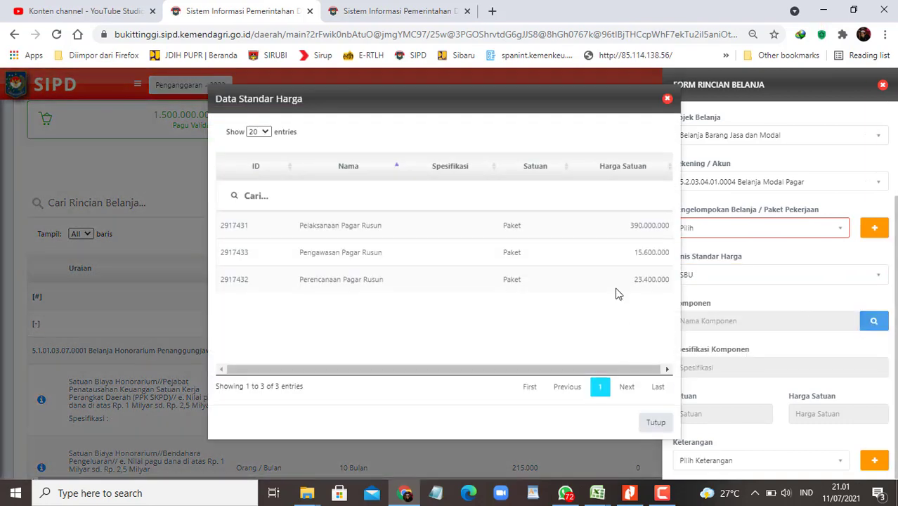
left_click(381, 231)
scroll(756, 368, "down", 3)
left_click(692, 345)
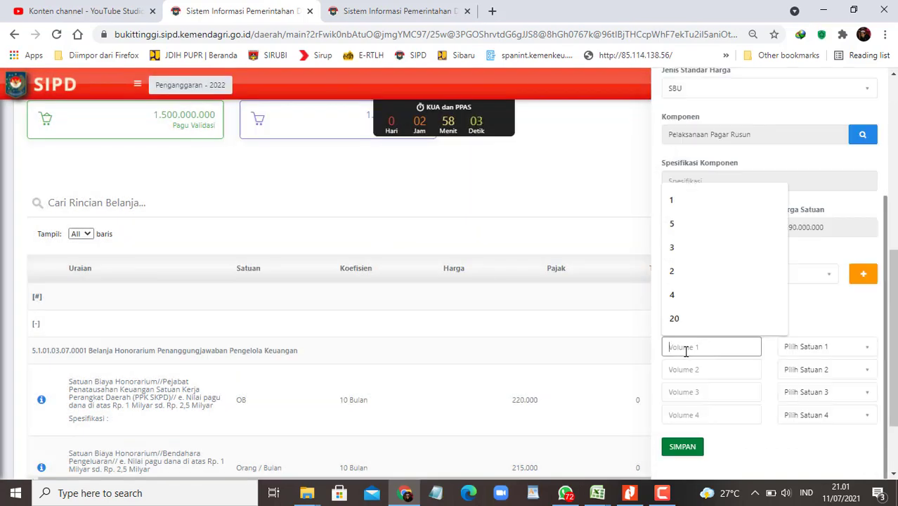
type("1")
left_click(810, 348)
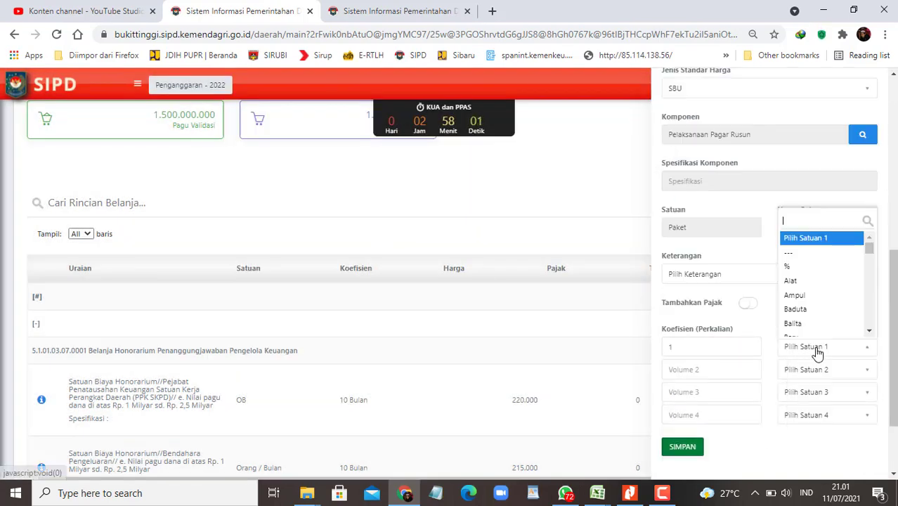
type("paket")
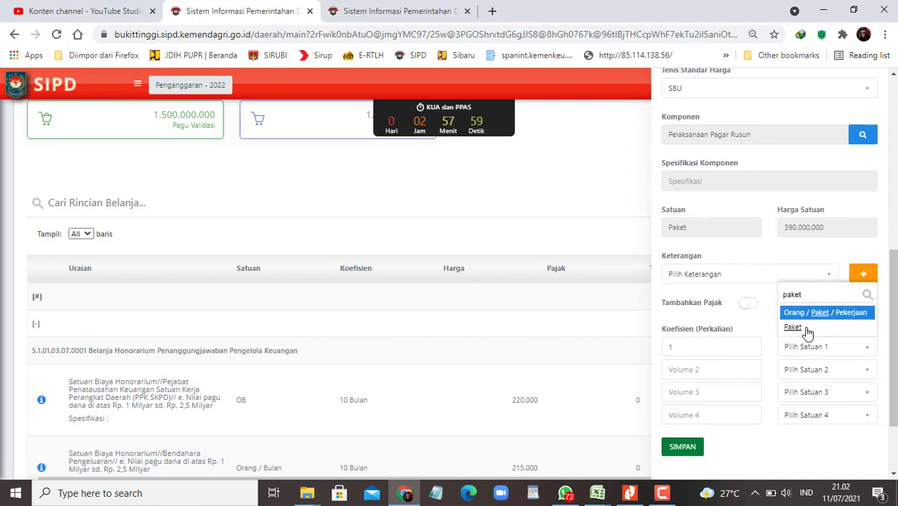
left_click(794, 327)
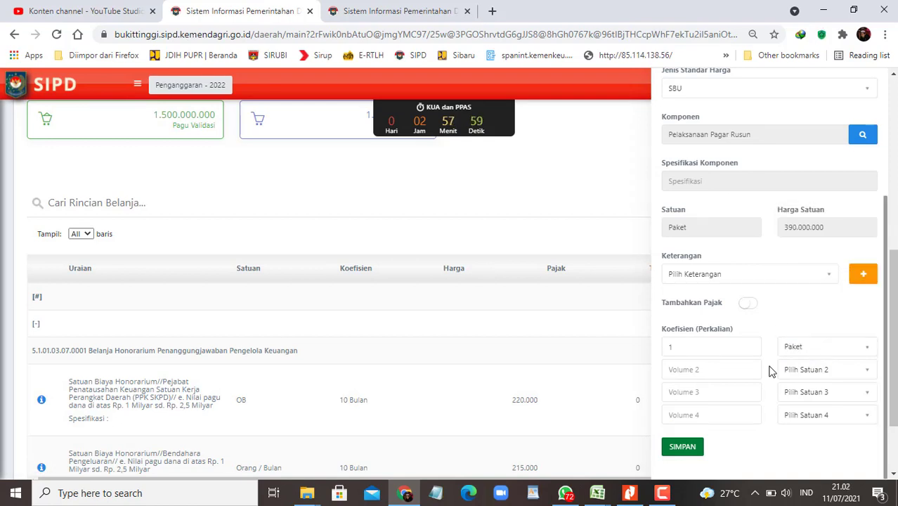
left_click(682, 448)
left_click(778, 138)
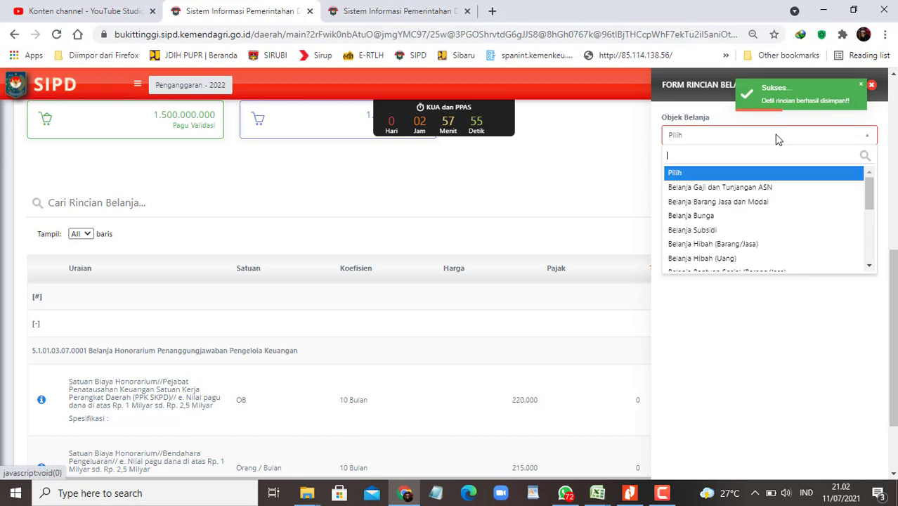
Step: Choose Belanja Barang Jasa dan Modal, account 5.2.03.04.01.0004 Belanja Modal Pagar, and SBU pricing
left_click(734, 201)
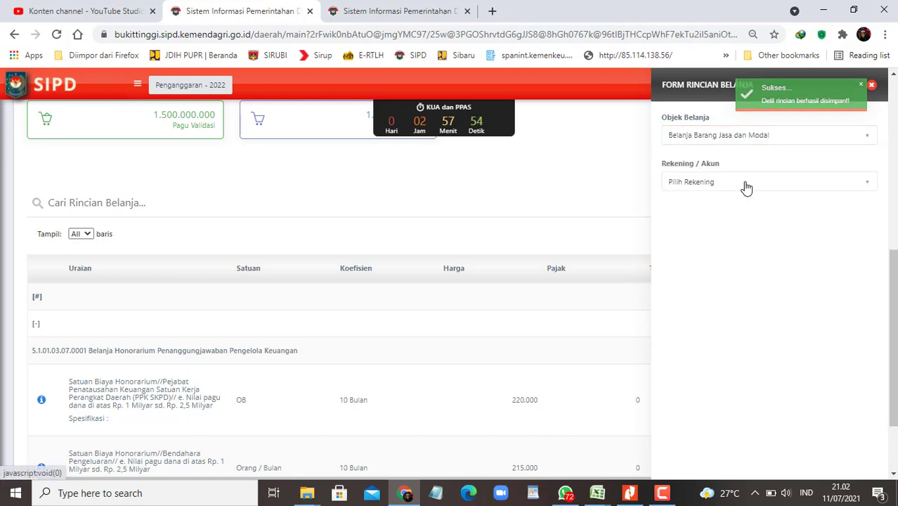
left_click(746, 184)
key("ctrl+v")
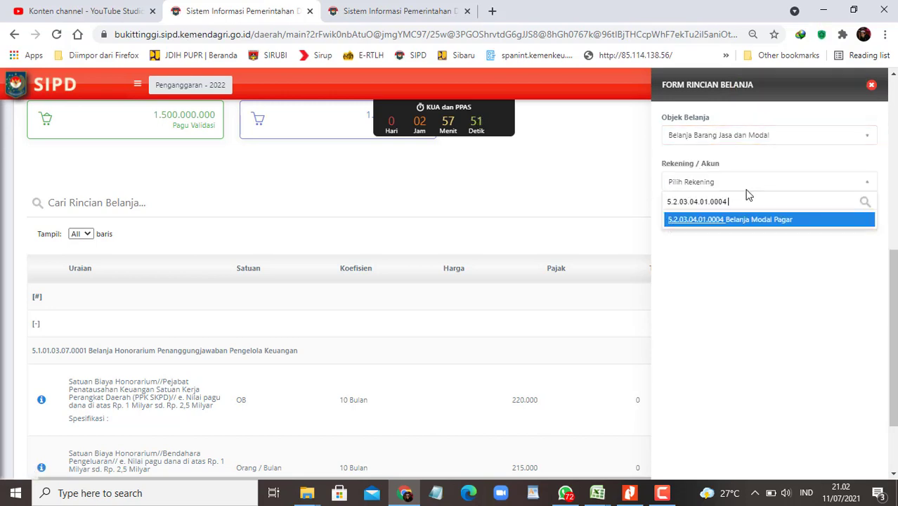
left_click(750, 221)
left_click(765, 276)
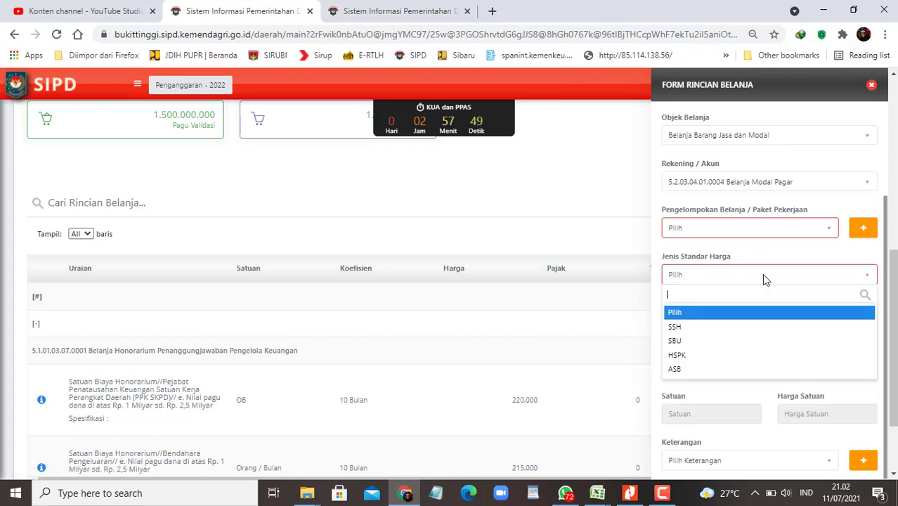
left_click(706, 340)
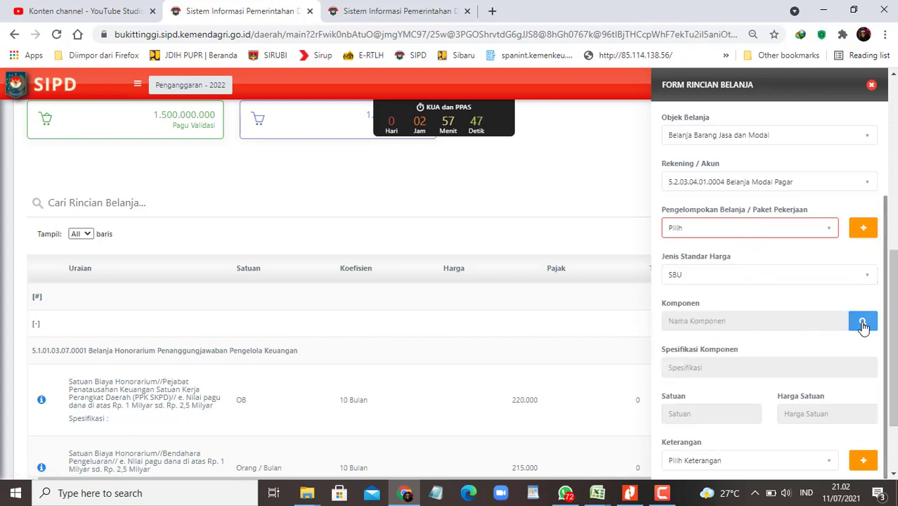
Step: Add Pengawasan Pagar Rusun as 1 Paket at 15.600.000 and save the line
left_click(861, 327)
left_click(323, 258)
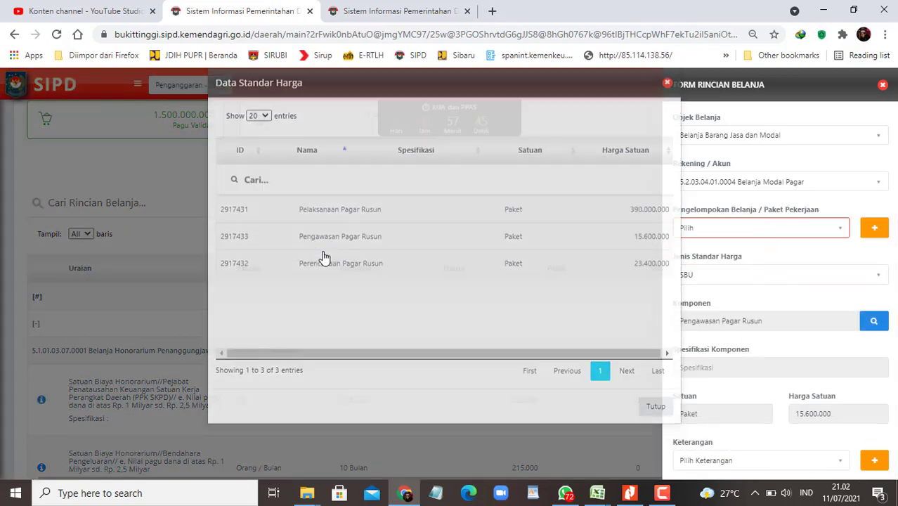
scroll(713, 365, "down", 3)
left_click(693, 349)
type("1")
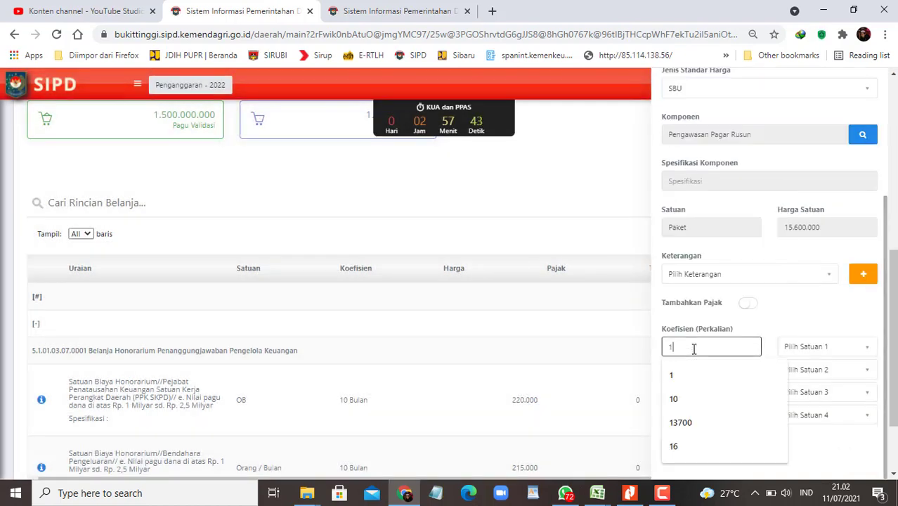
left_click(828, 355)
type("Pak")
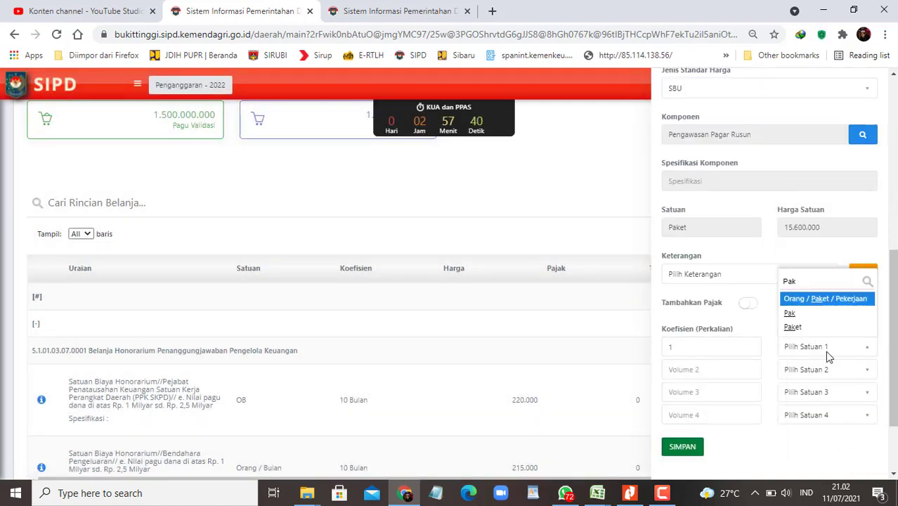
left_click(794, 327)
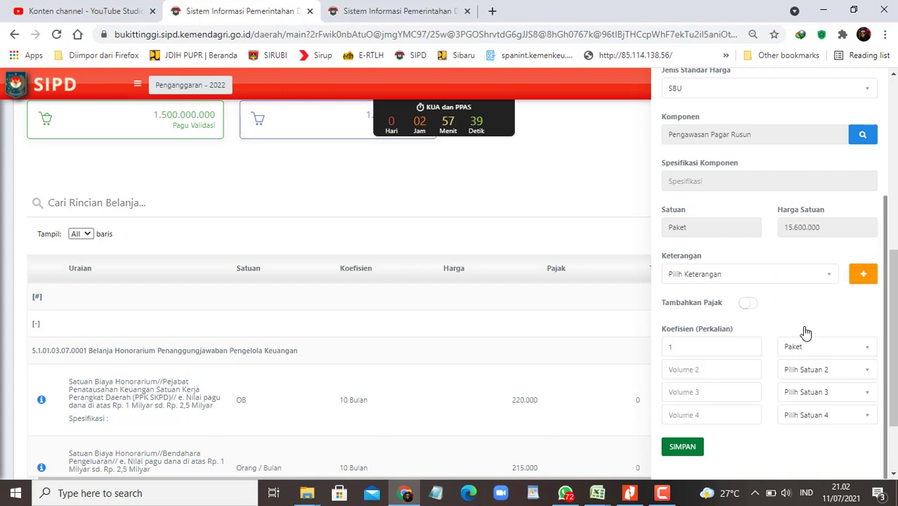
left_click(682, 450)
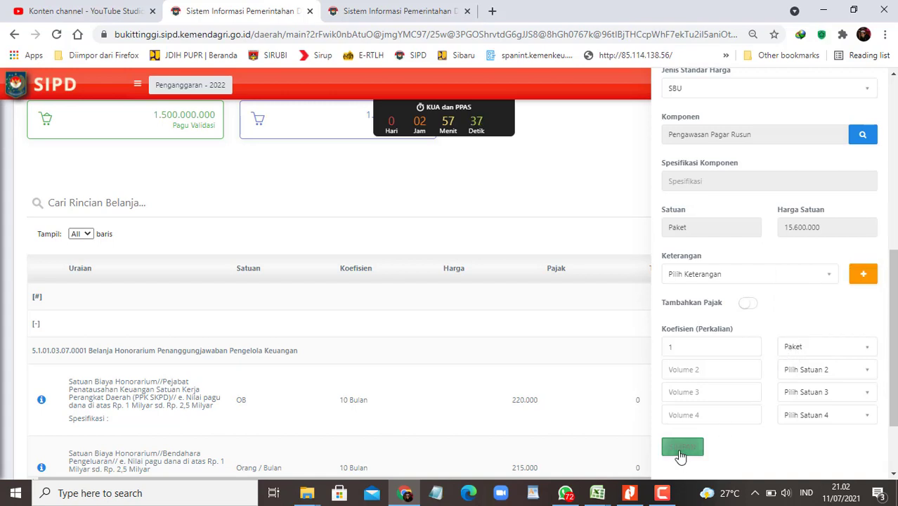
Step: Switch to the RKA budget workbook and review the three Pagar Rusun rows (F100:S102)
left_click(598, 493)
left_click(465, 443)
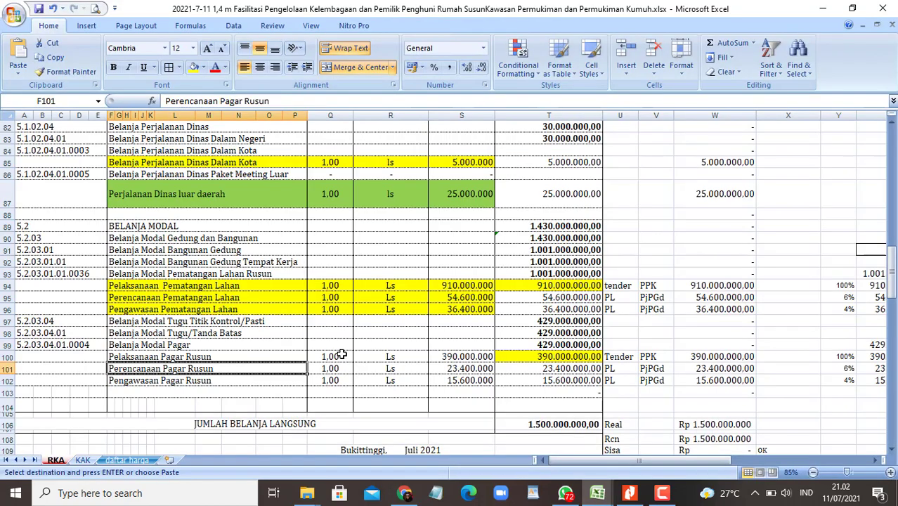
left_click(211, 356)
left_click(480, 378, "shift")
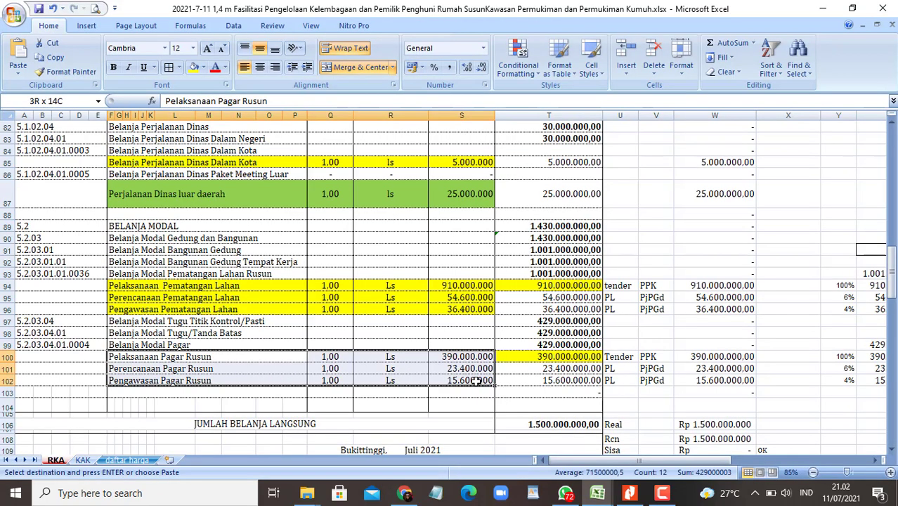
key("Escape")
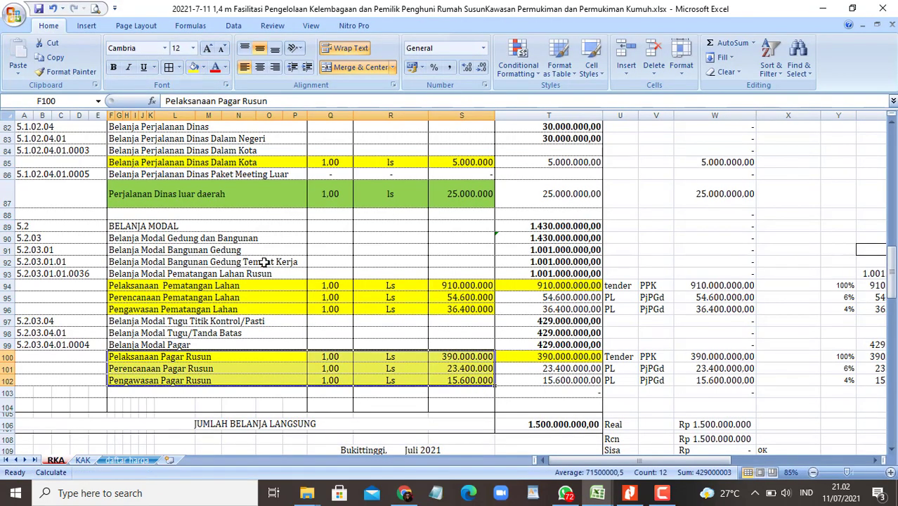
left_click(267, 261)
Step: Check the Perjalanan Dinas luar daerah item (25.000.000), glancing at the WhatsApp chat in between
left_click(238, 197)
scroll(330, 260, "up", 1)
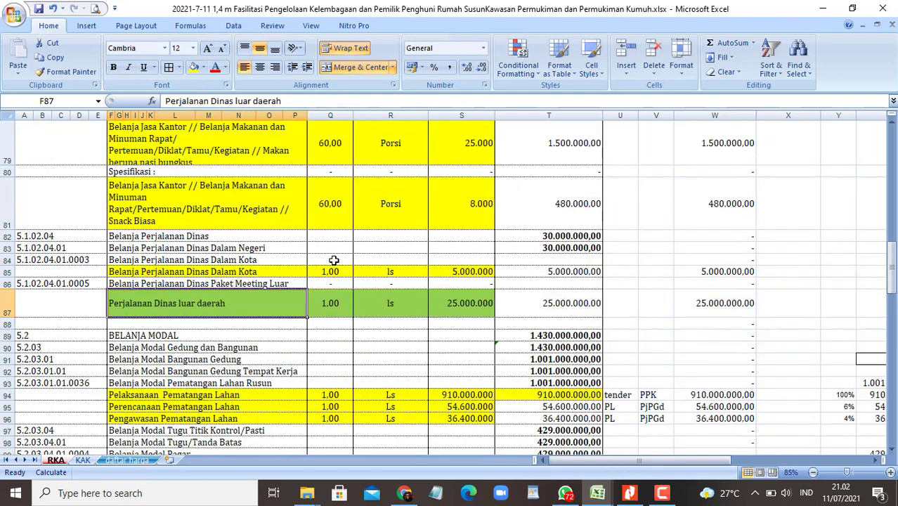
scroll(373, 285, "up", 4)
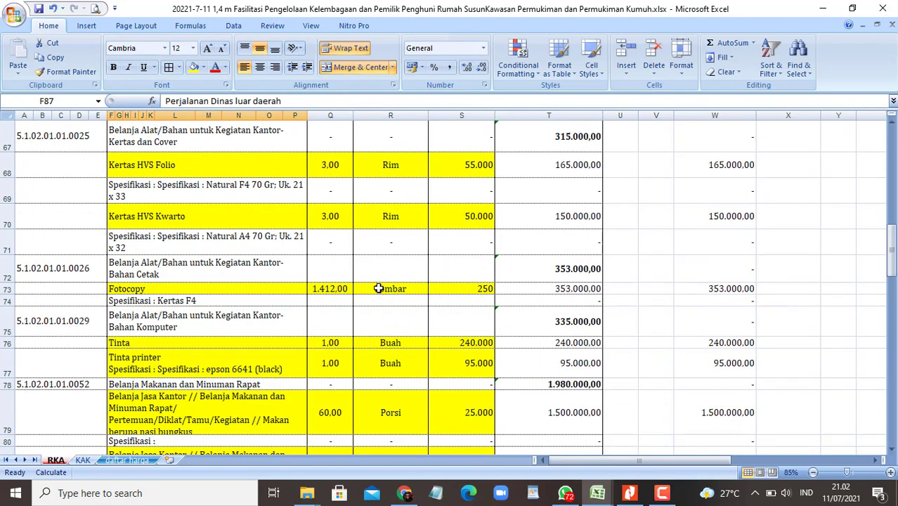
scroll(377, 287, "down", 3)
left_click(569, 494)
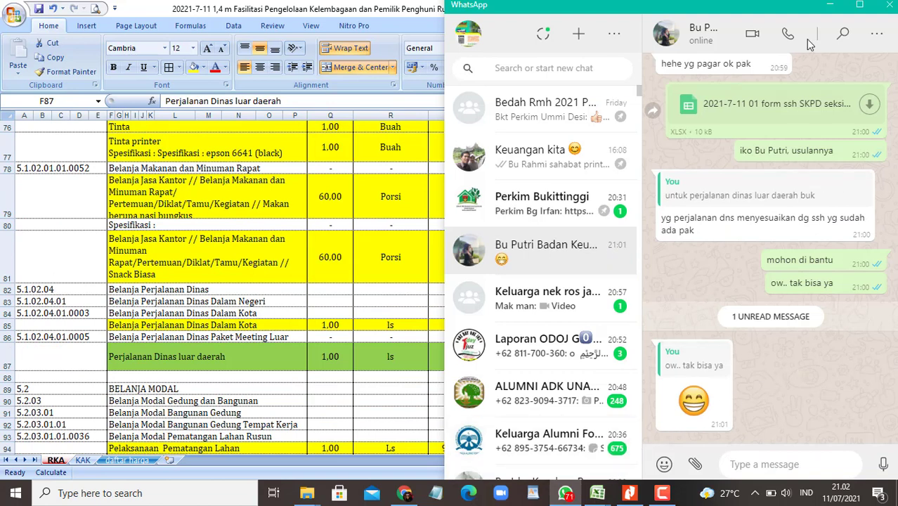
left_click(207, 356)
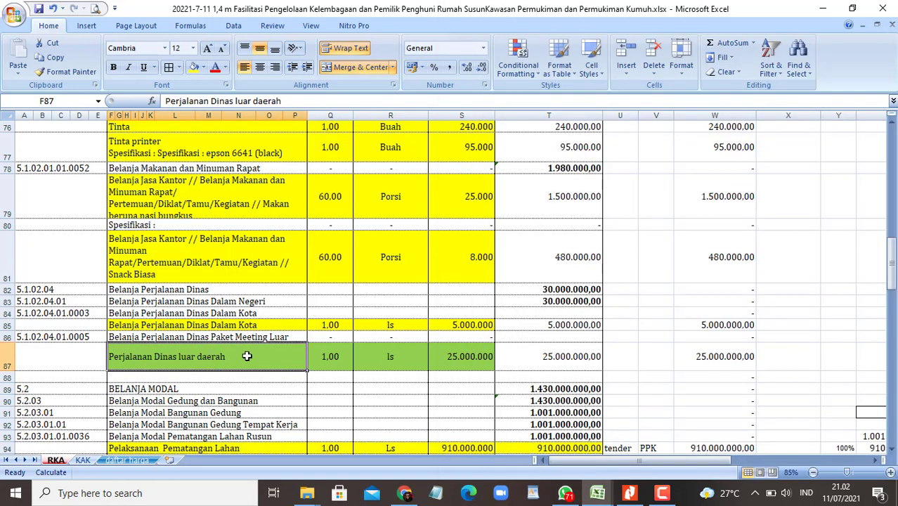
scroll(307, 339, "down", 1)
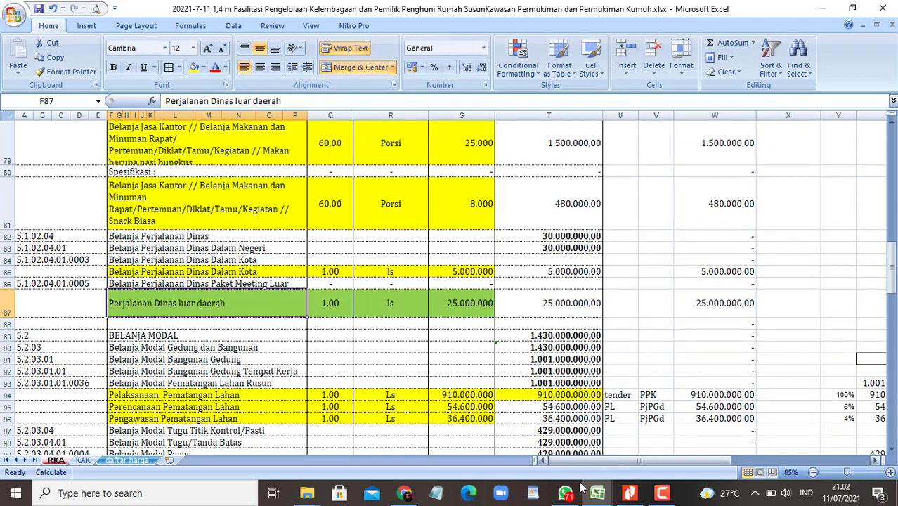
Step: Choose Belanja Barang Jasa dan Modal and copy account code 5.1.02.04.01.0005 from the budget workbook
left_click(419, 500)
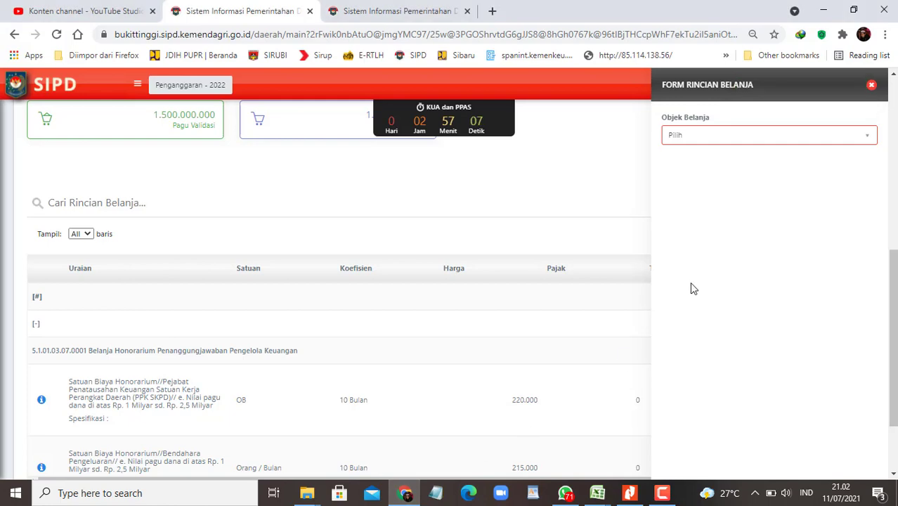
left_click(787, 140)
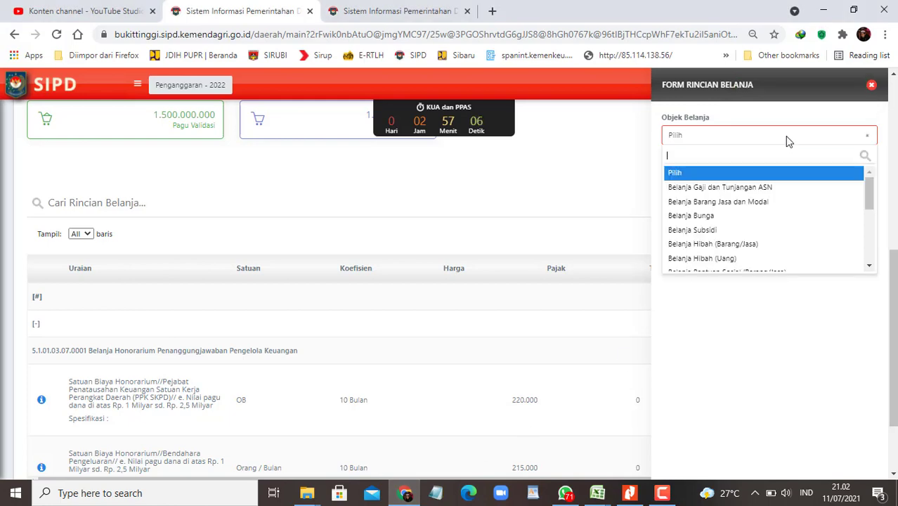
left_click(730, 203)
key("super+Right")
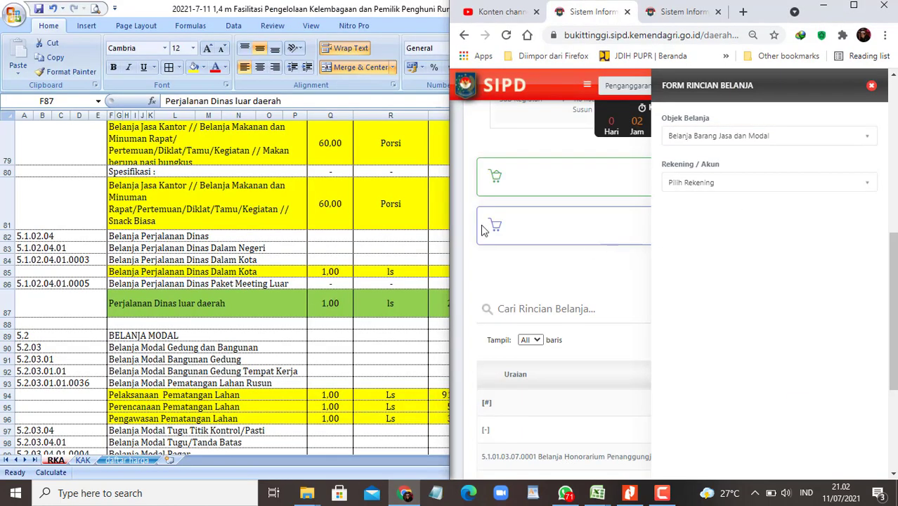
left_click(253, 308)
left_click(87, 281)
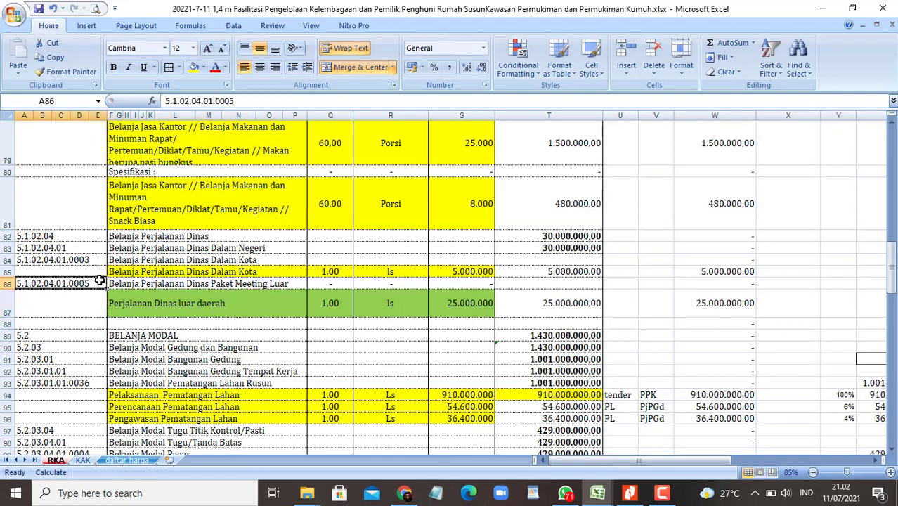
key("ctrl+c")
key("alt+Tab")
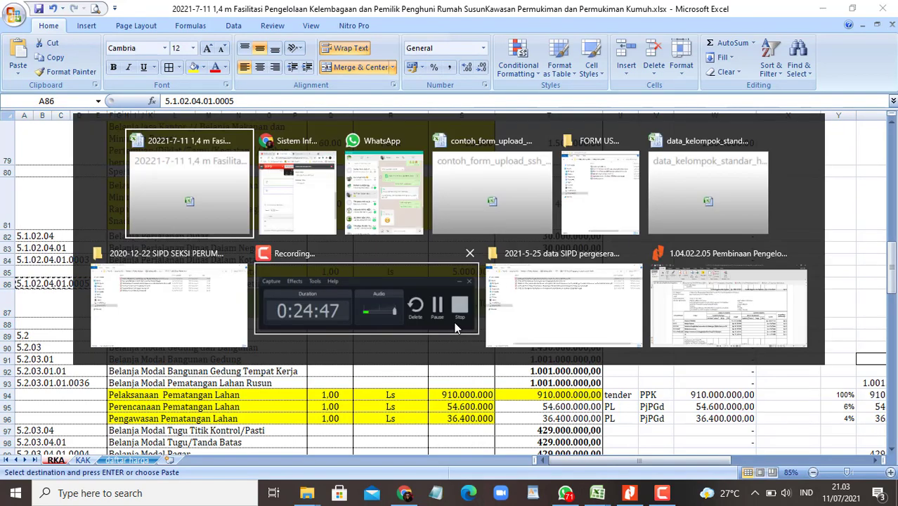
key("alt+Tab")
Step: Set the account to 5.1.02.04.01.0005 Paket Meeting Luar Kota with SSH pricing and list its components
left_click(764, 183)
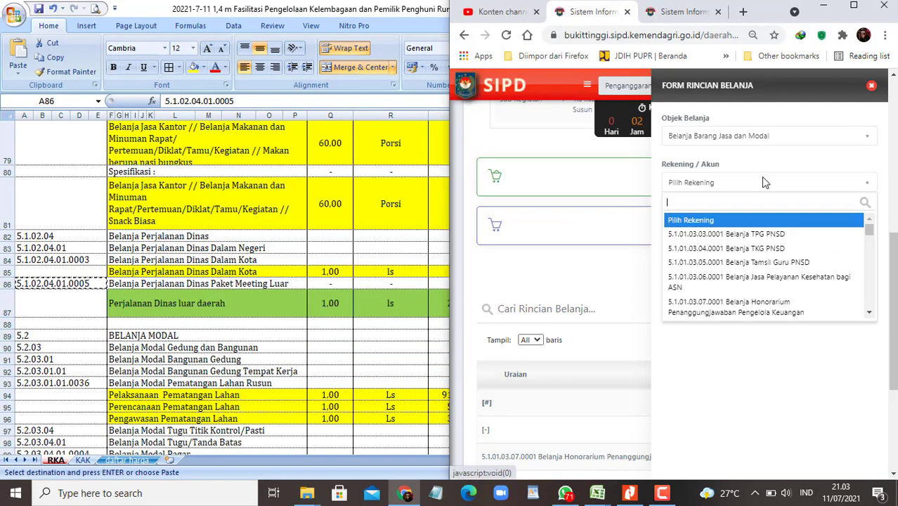
key("ctrl+v")
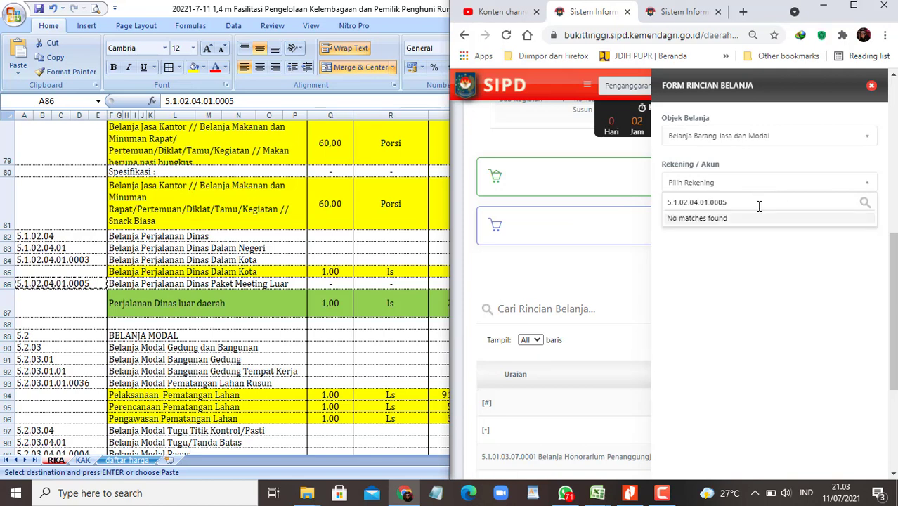
key("BackSpace")
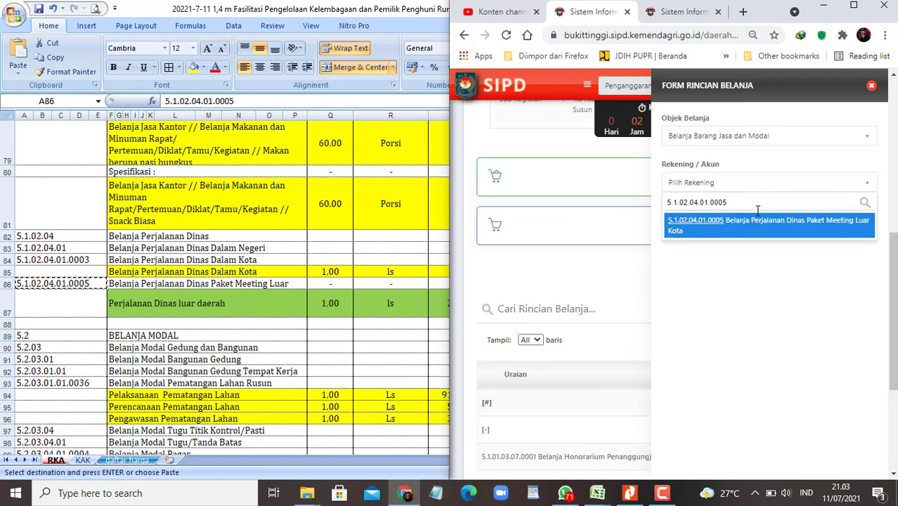
left_click(746, 226)
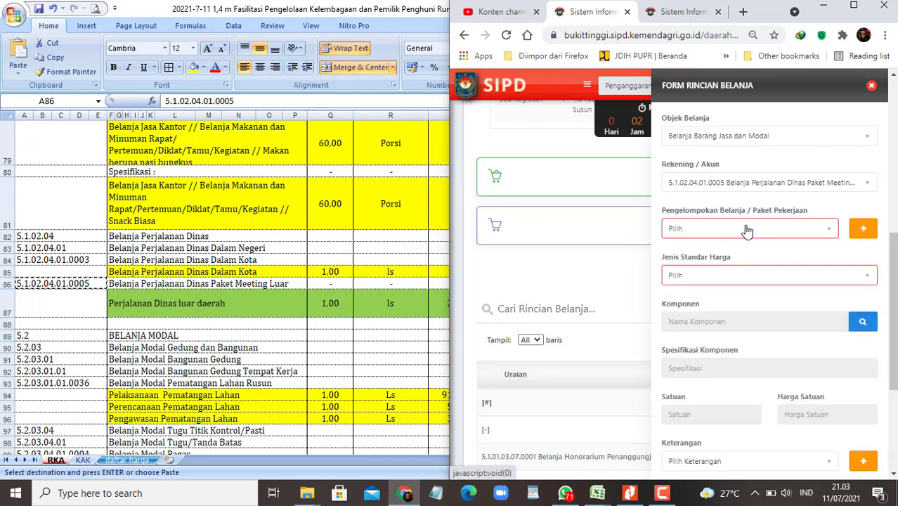
left_click(857, 184)
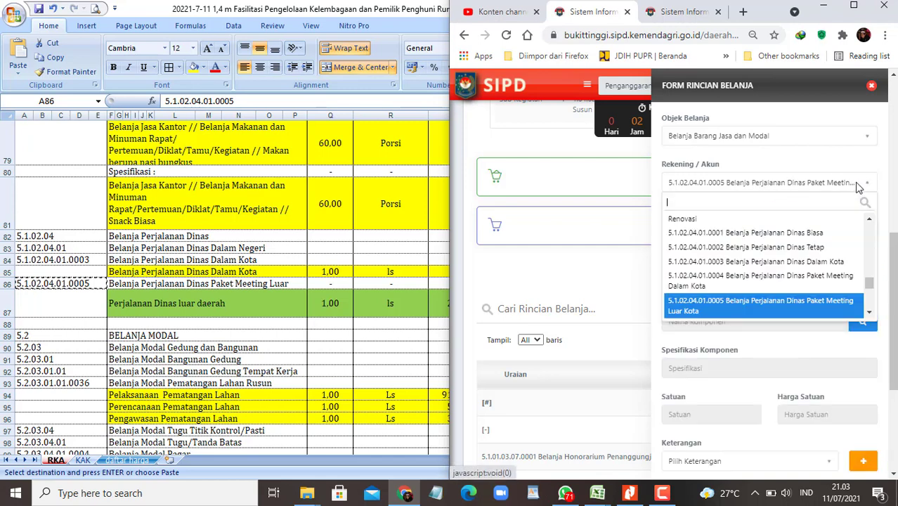
type("luar daerah")
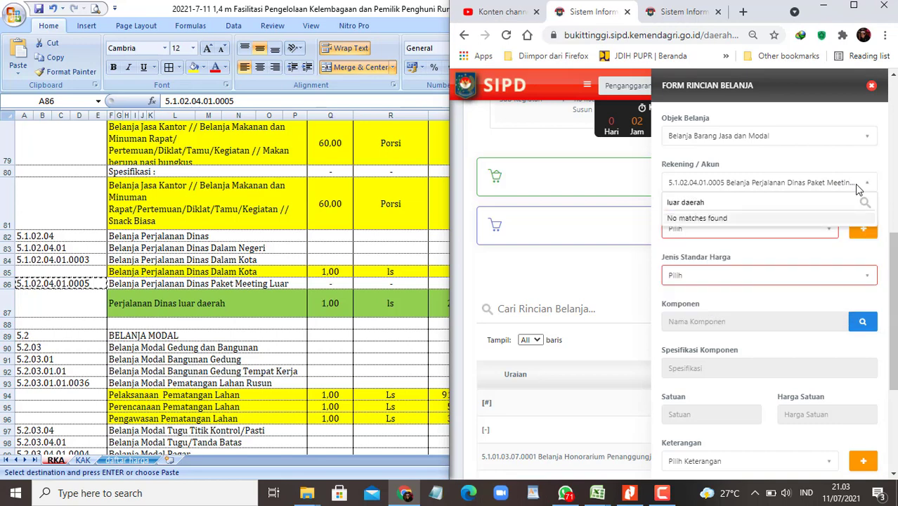
key("BackSpace")
key("BackSpace")
key("BackSpace")
key("BackSpace")
key("BackSpace")
key("BackSpace")
type("kot")
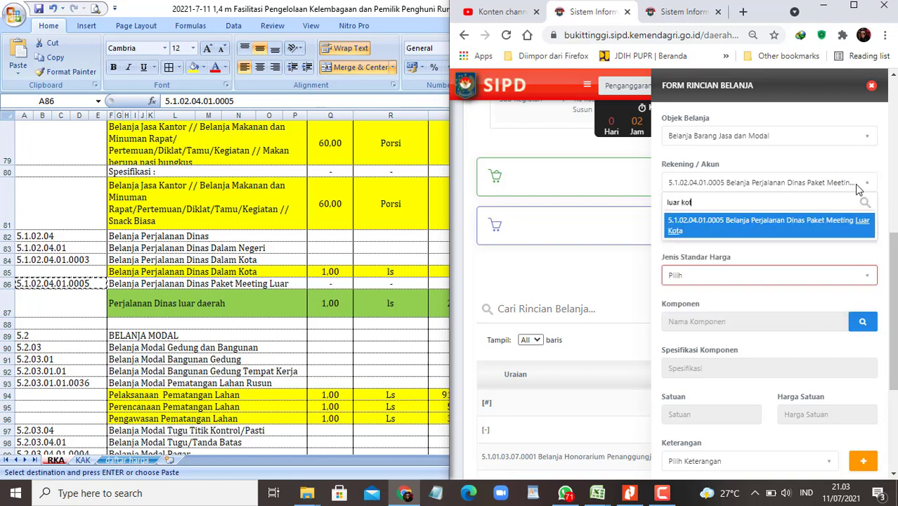
left_click(794, 231)
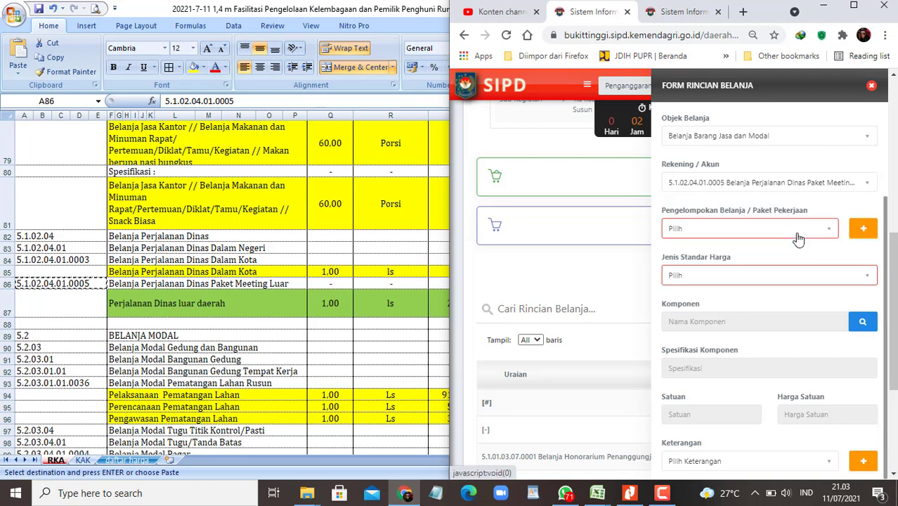
left_click(773, 283)
left_click(819, 327)
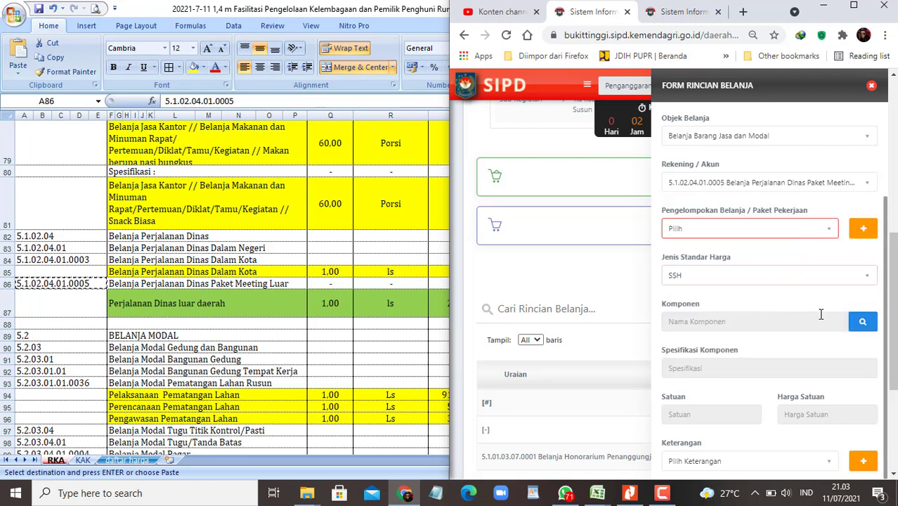
left_click(855, 324)
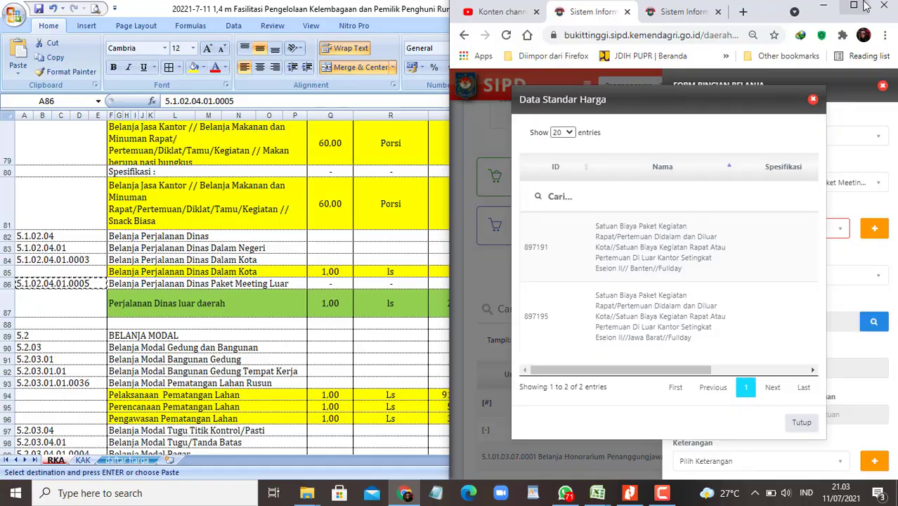
Step: Maximize the browser, show every SSH standard-price entry, then close the SSH list
left_click(853, 4)
left_click_drag(549, 367, 580, 362)
left_click(257, 132)
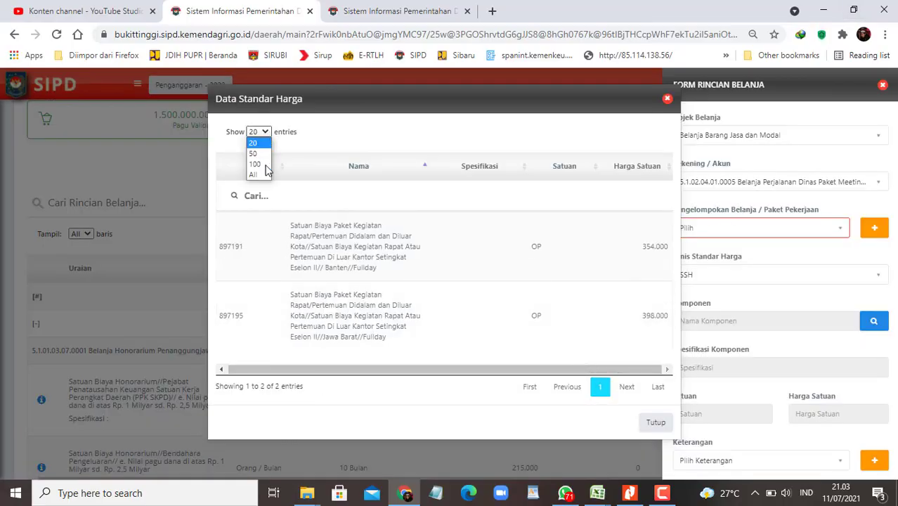
left_click(262, 178)
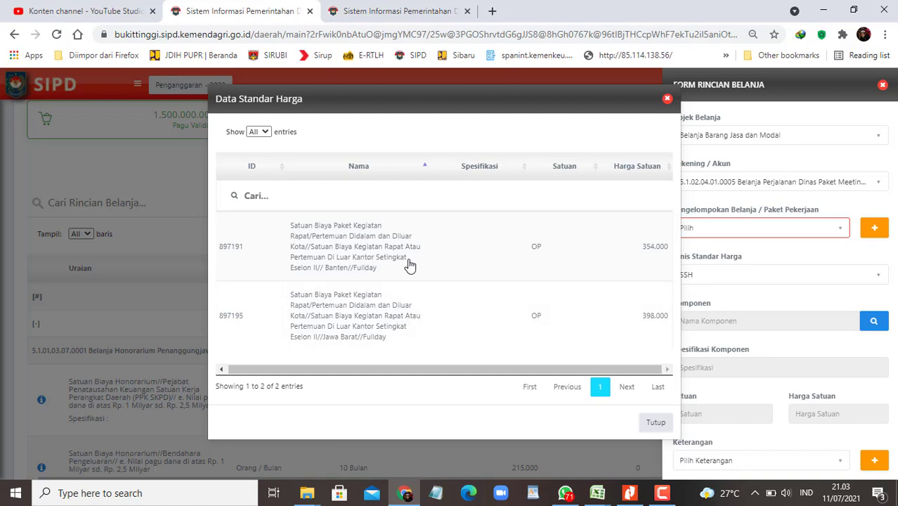
left_click(667, 101)
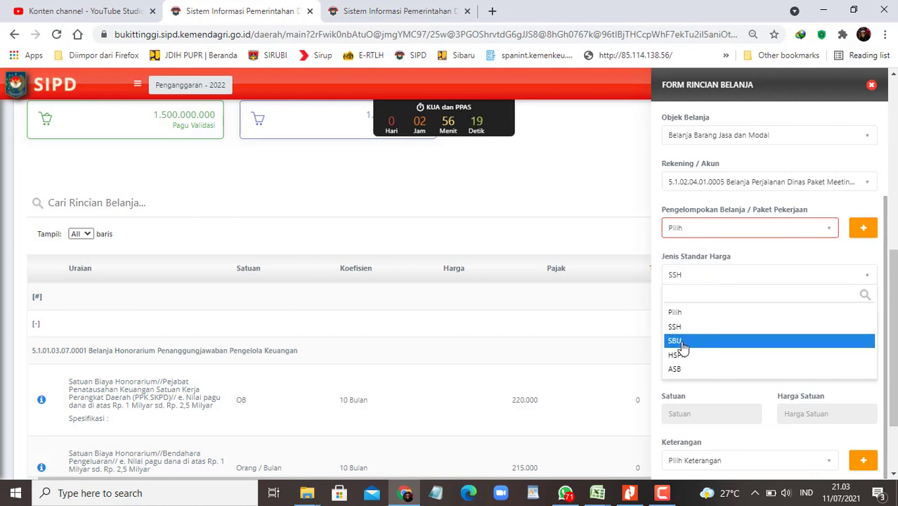
Step: Switch the standard price type to SBU and list all 1,015 SBU entries
left_click(685, 340)
left_click(864, 326)
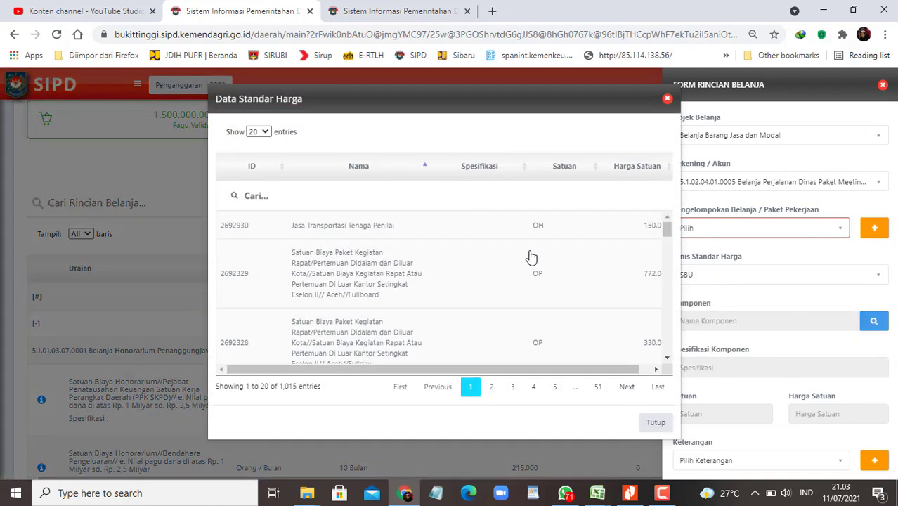
left_click(264, 133)
left_click(255, 174)
Step: Sort the SBU components by unit price, highest first, and browse the list
scroll(457, 257, "down", 3)
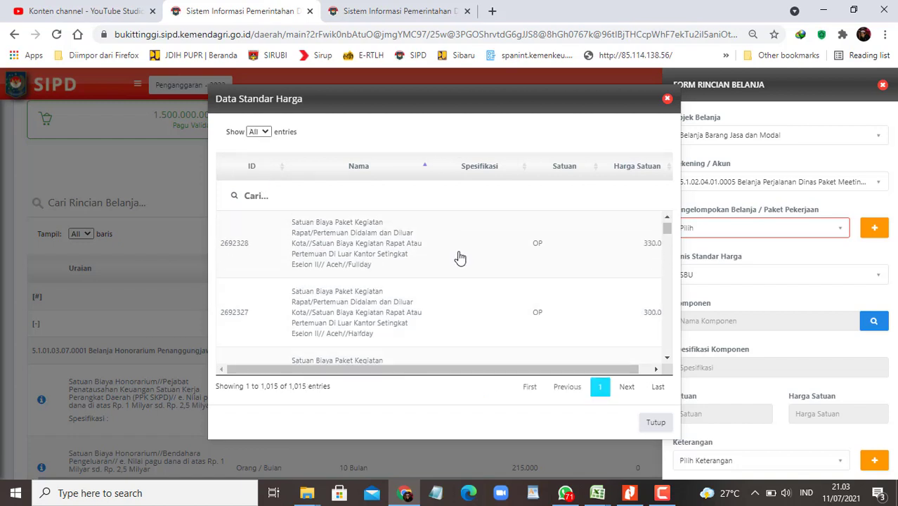
left_click_drag(550, 369, 563, 369)
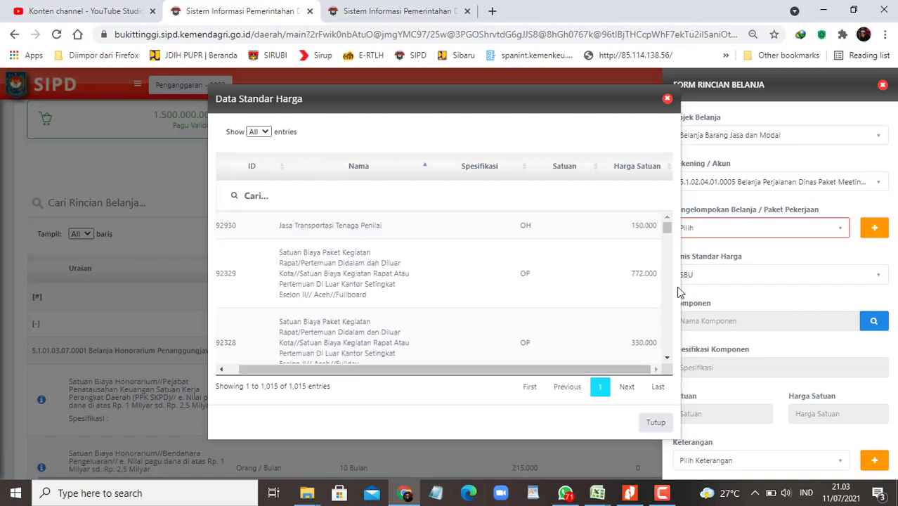
left_click(668, 170)
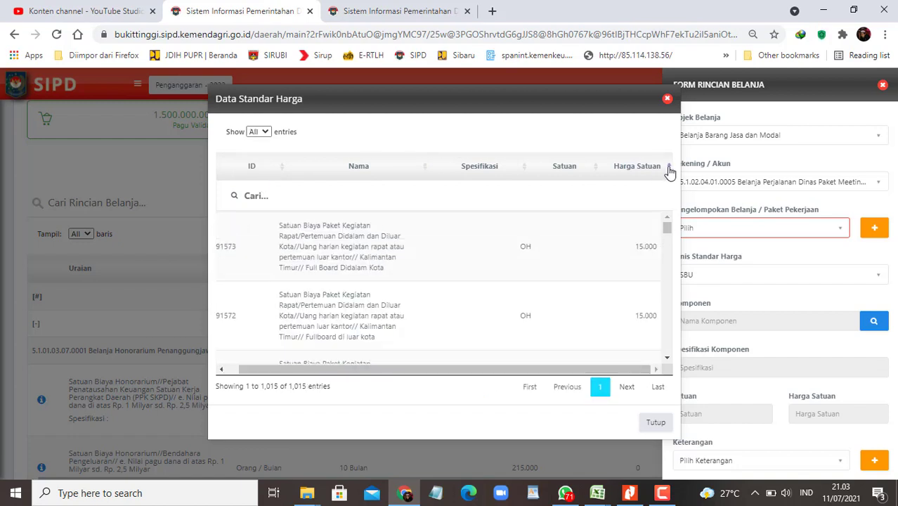
left_click(669, 172)
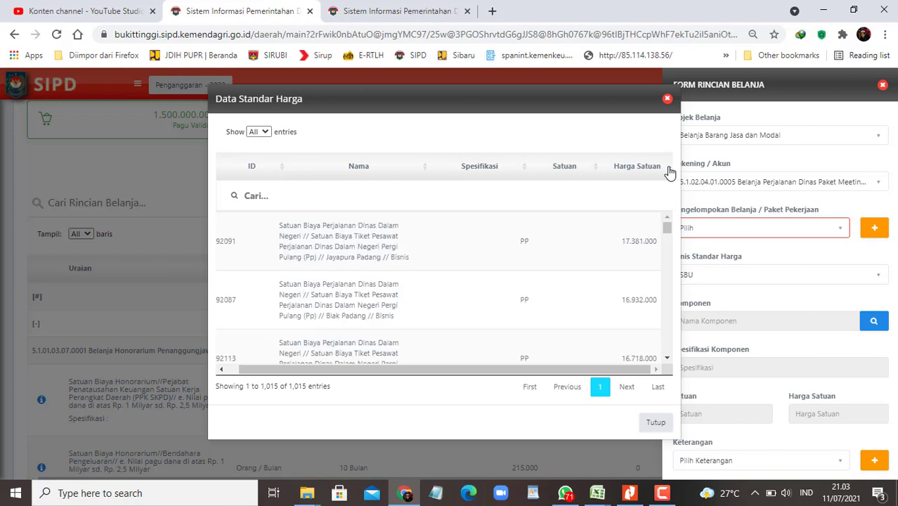
scroll(596, 307, "down", 1)
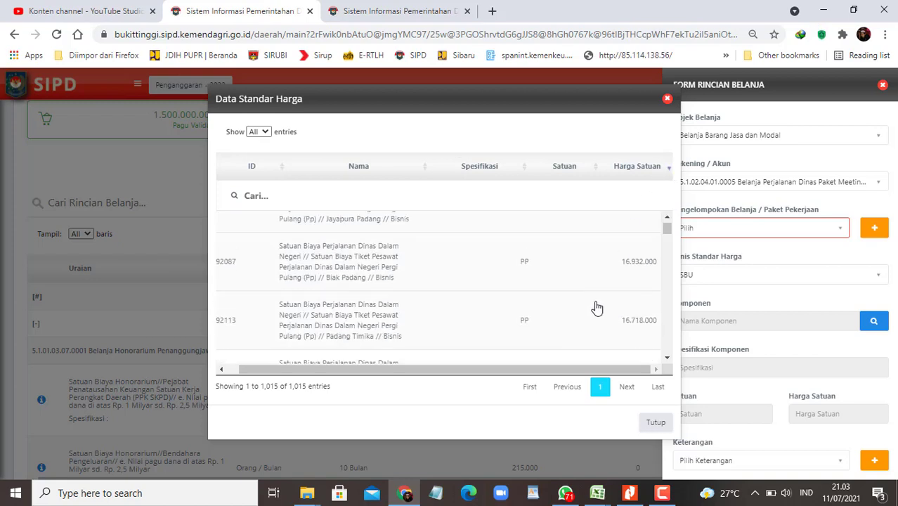
scroll(598, 306, "up", 1)
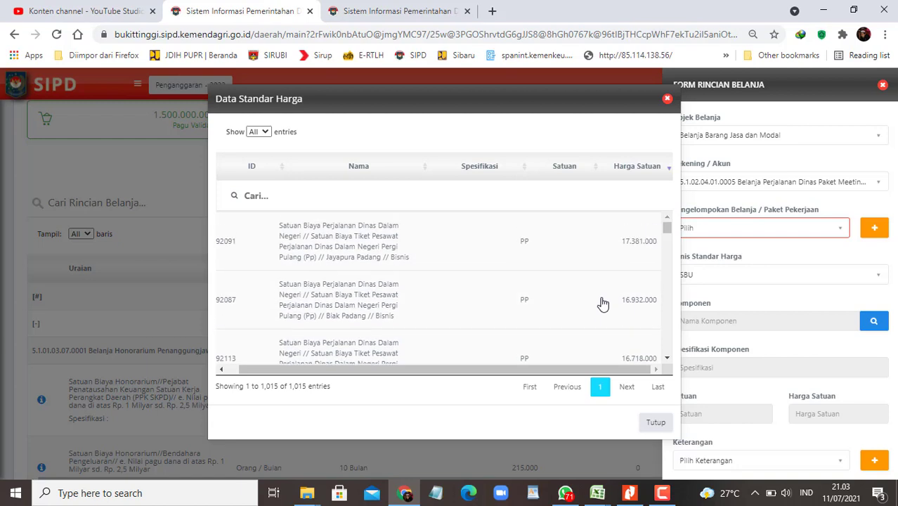
scroll(602, 304, "down", 3)
scroll(602, 304, "down", 1)
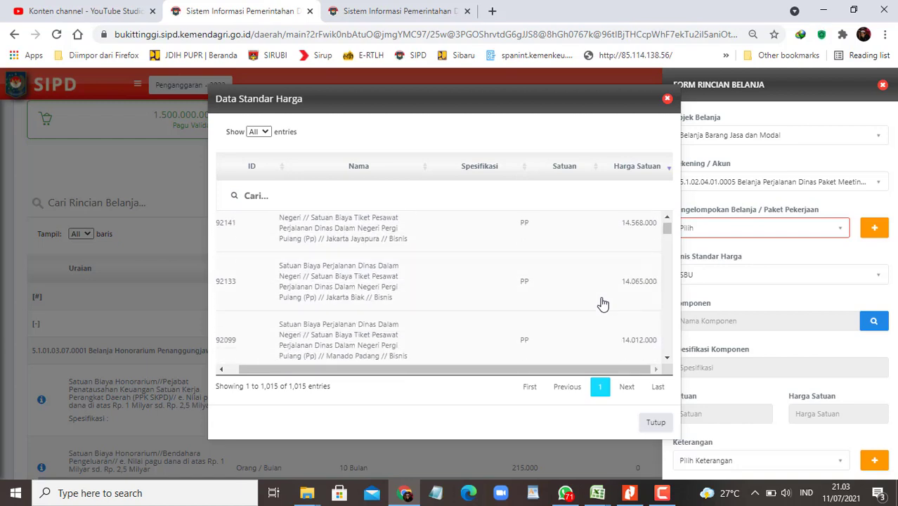
scroll(602, 303, "down", 2)
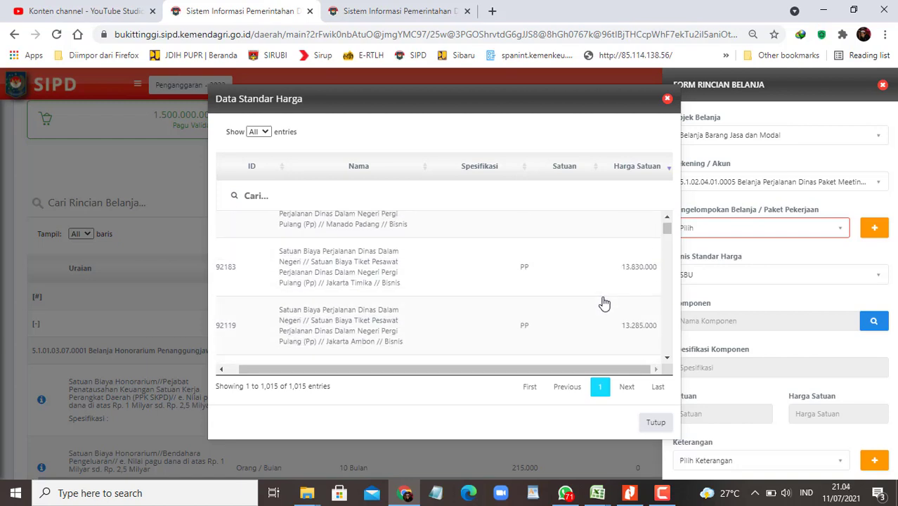
scroll(602, 304, "down", 5)
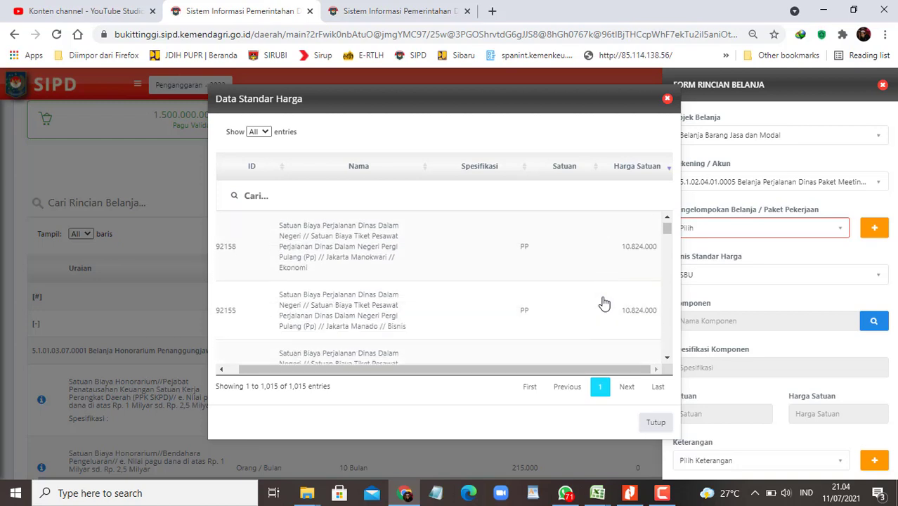
scroll(602, 304, "down", 6)
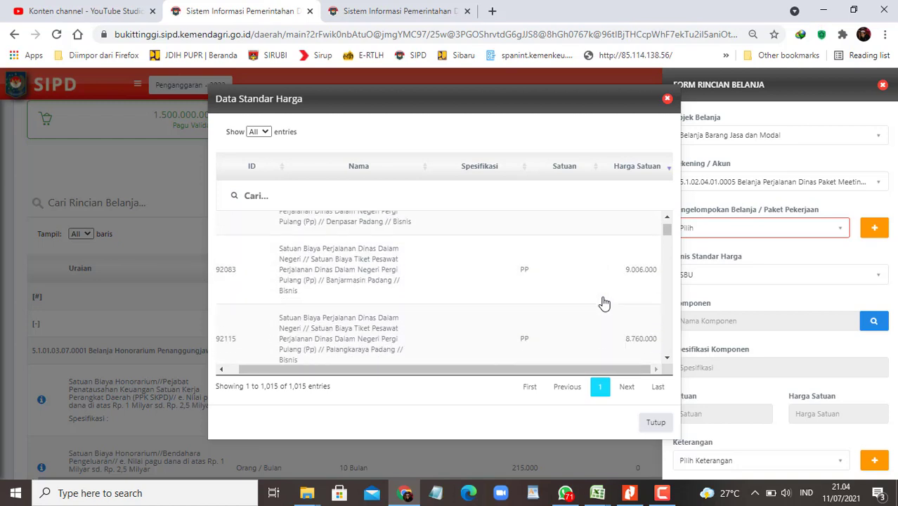
scroll(602, 303, "down", 5)
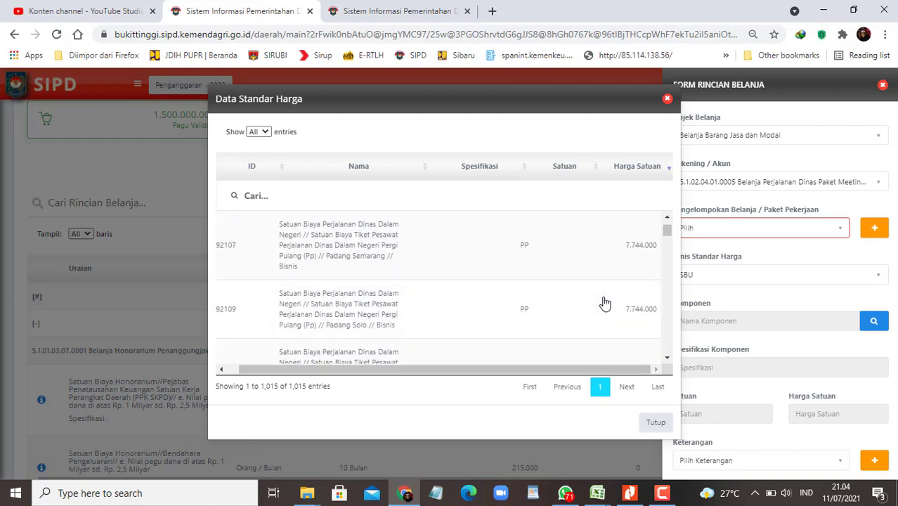
scroll(605, 304, "down", 6)
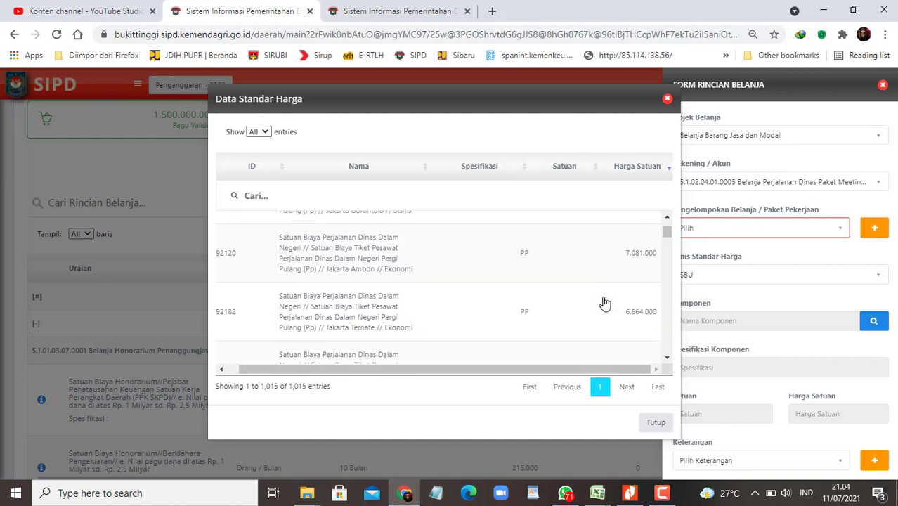
scroll(604, 303, "down", 5)
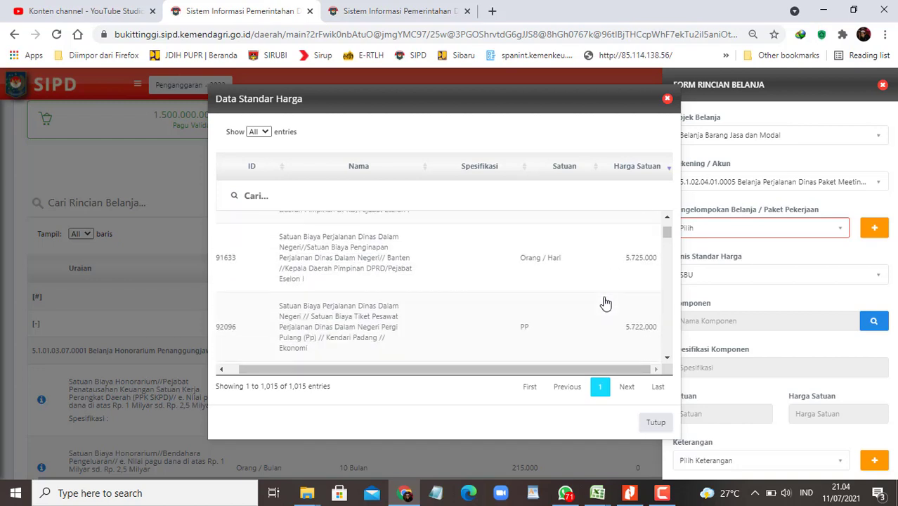
scroll(605, 303, "down", 2)
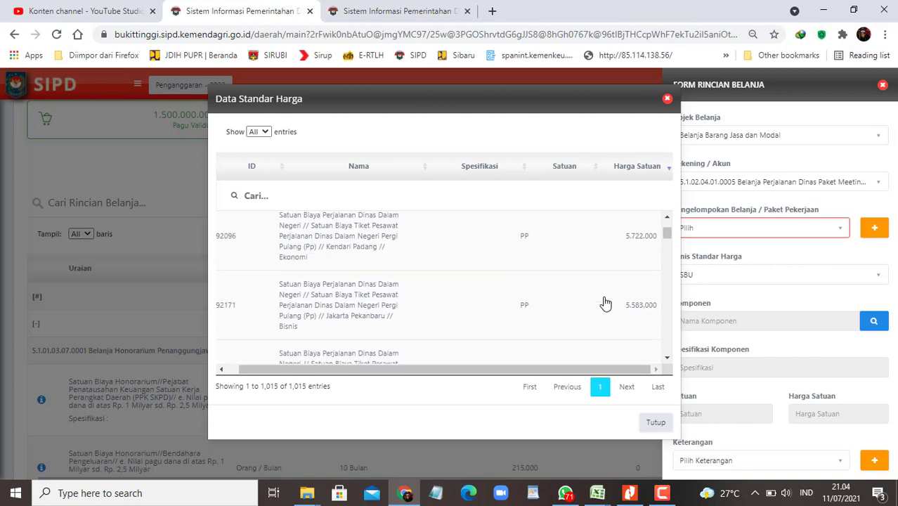
scroll(605, 303, "down", 3)
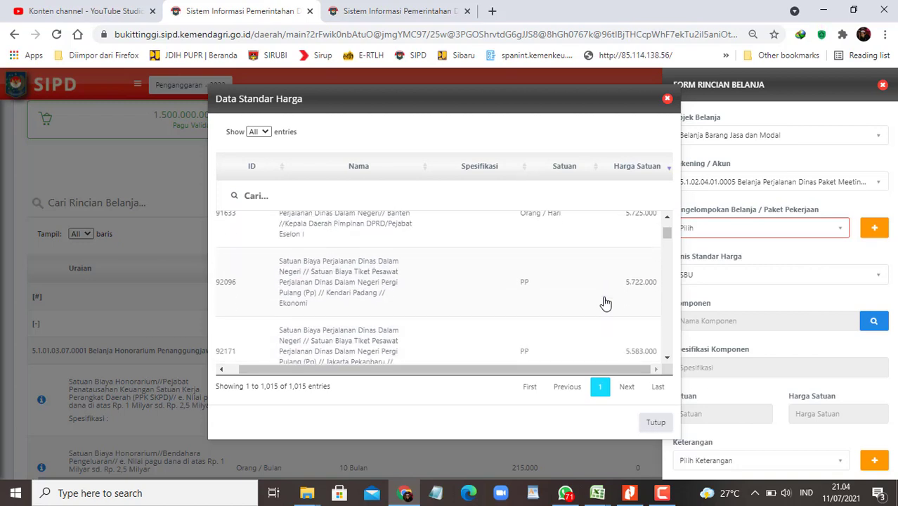
scroll(604, 303, "down", 5)
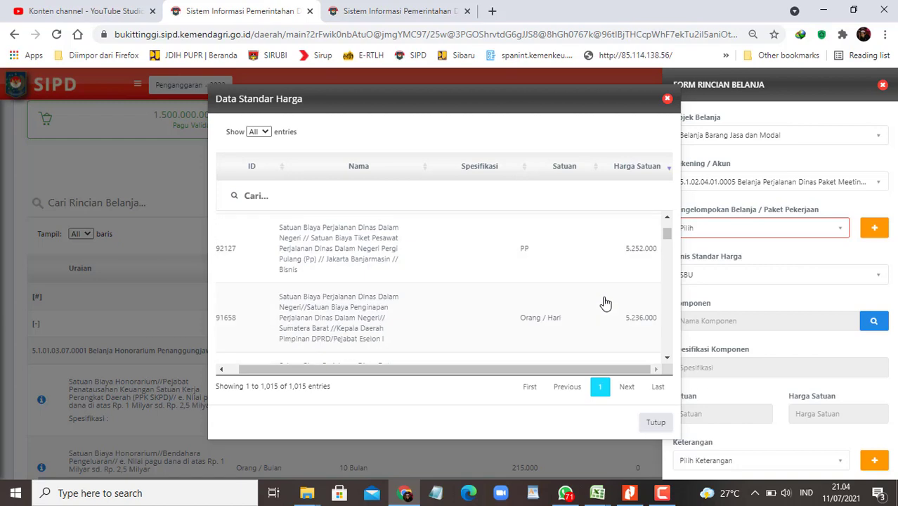
scroll(605, 303, "down", 1)
scroll(604, 303, "down", 5)
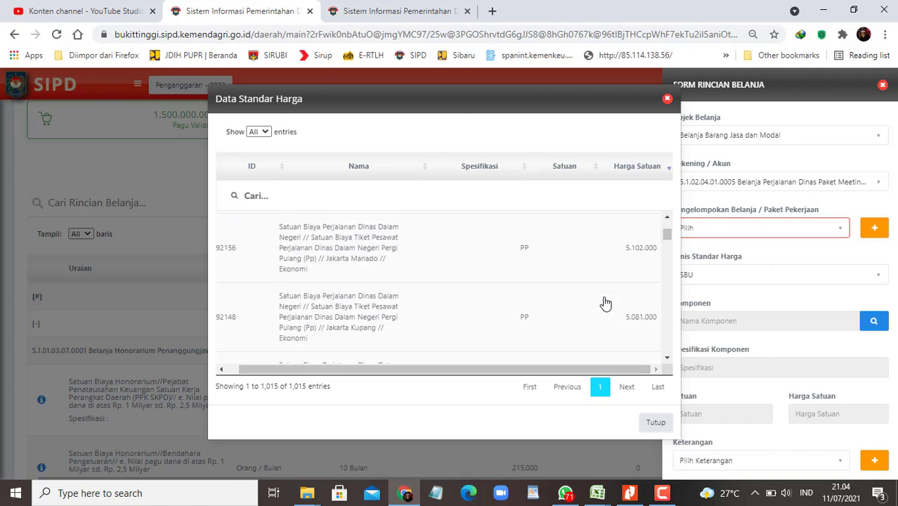
scroll(605, 303, "down", 8)
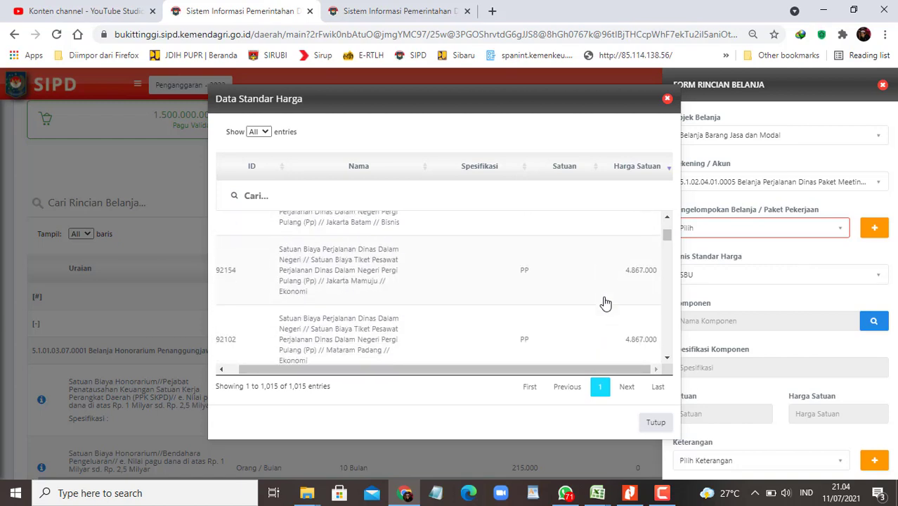
scroll(605, 302, "down", 2)
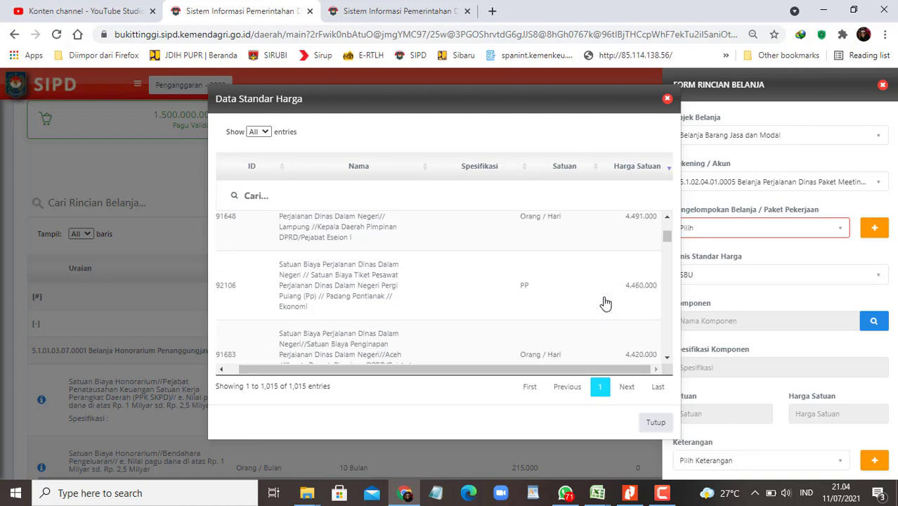
scroll(605, 303, "down", 4)
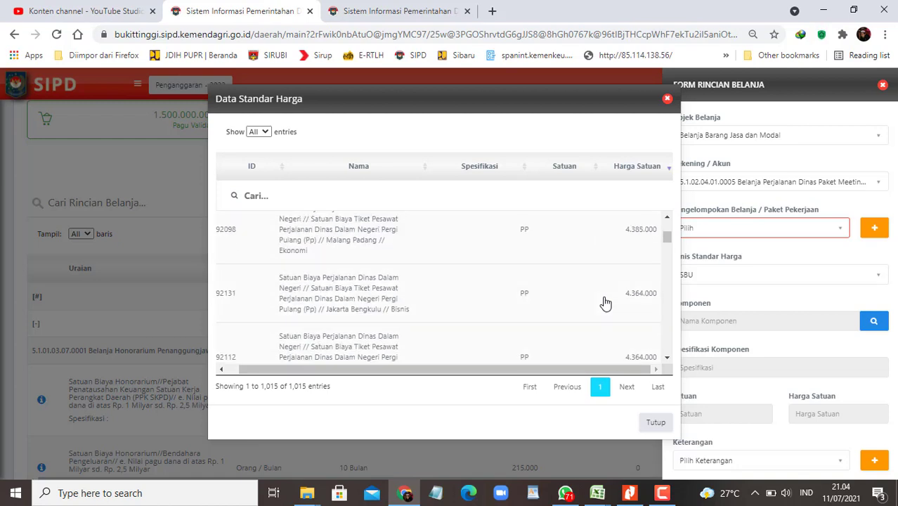
scroll(605, 303, "down", 8)
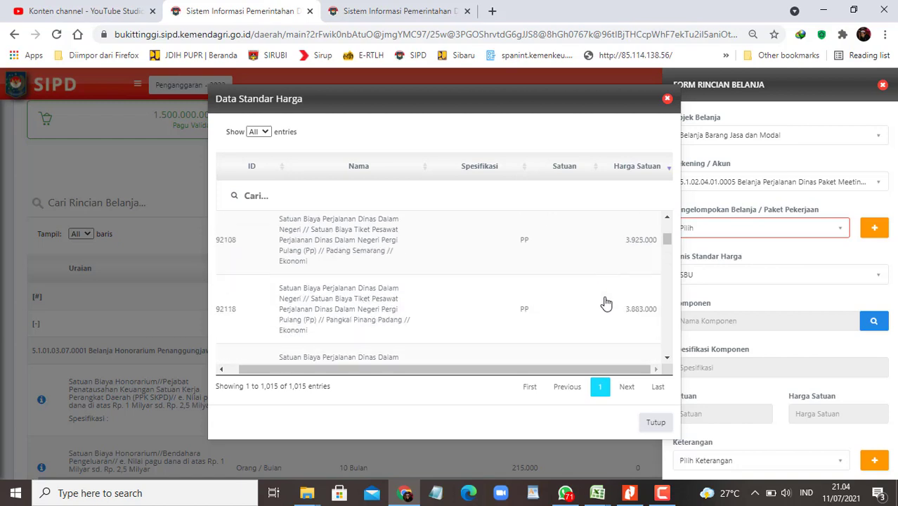
scroll(605, 302, "down", 10)
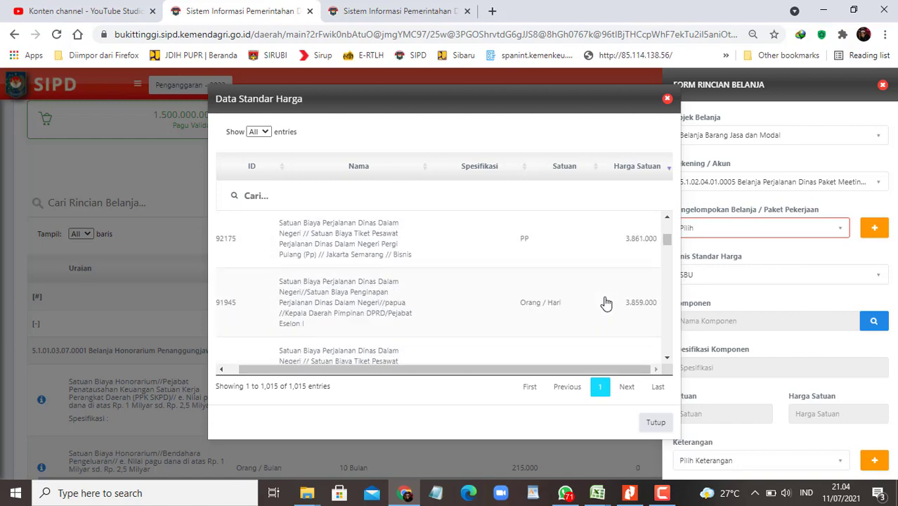
Step: Re-sort the SBU list by unit, browse the rows, and close the list
left_click(595, 172)
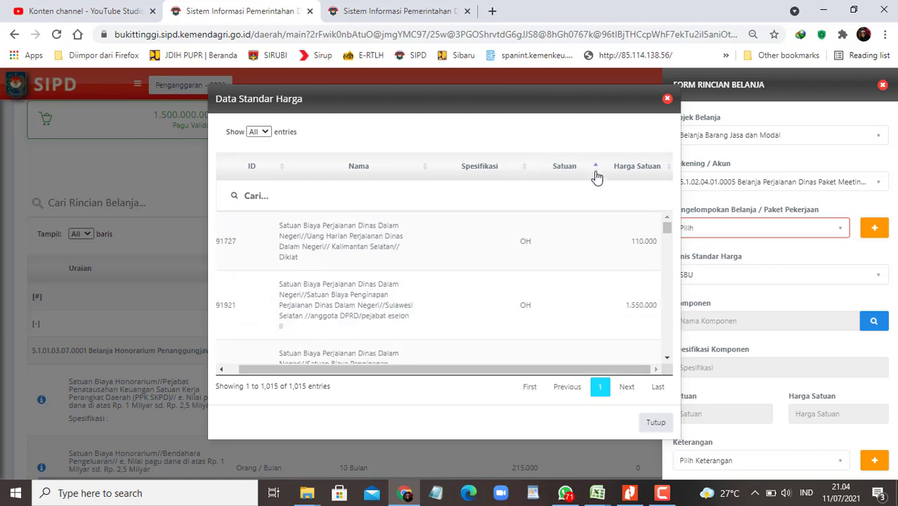
scroll(575, 260, "down", 8)
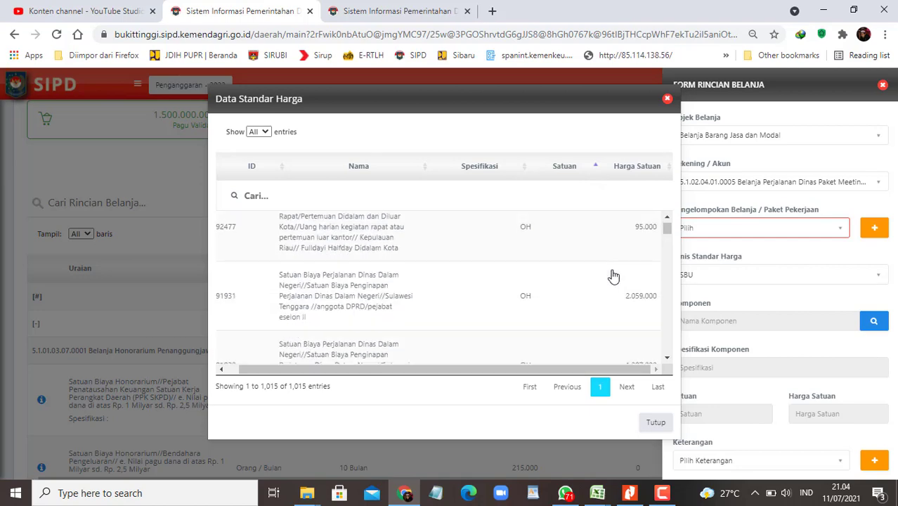
scroll(613, 276, "down", 8)
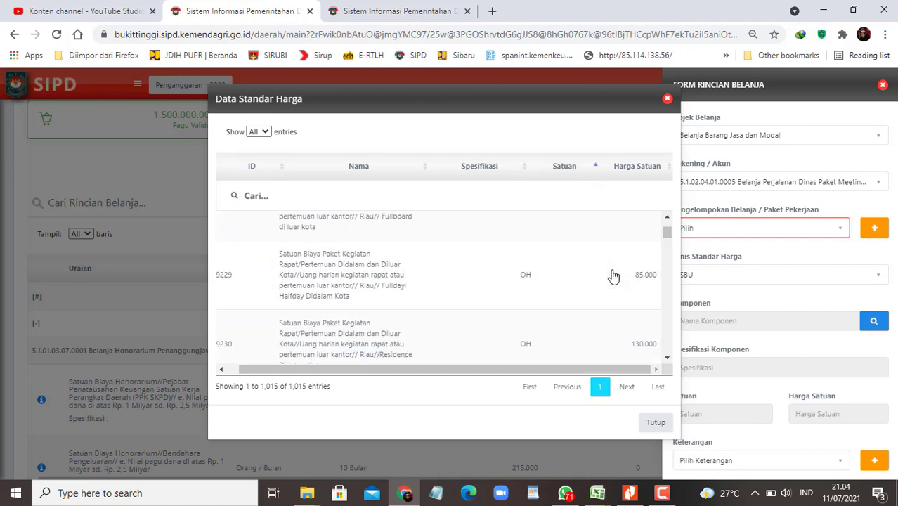
scroll(614, 275, "down", 8)
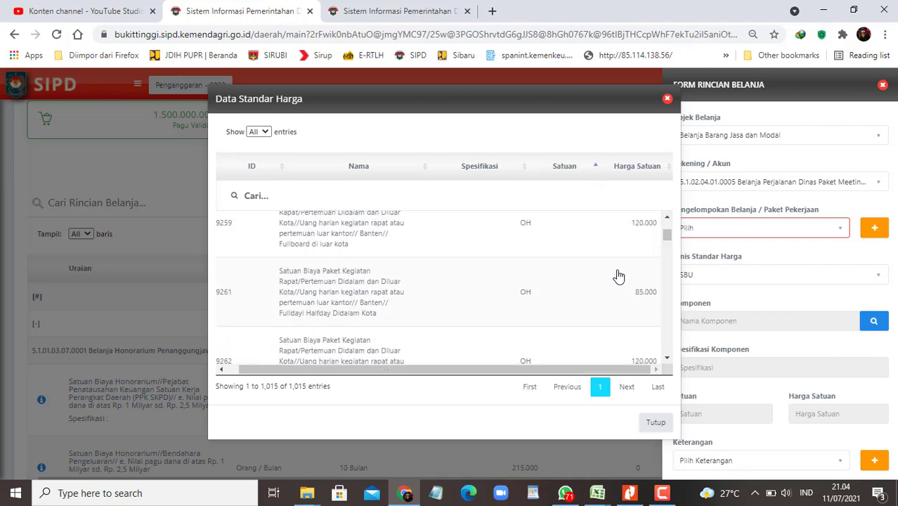
left_click_drag(674, 236, 678, 362)
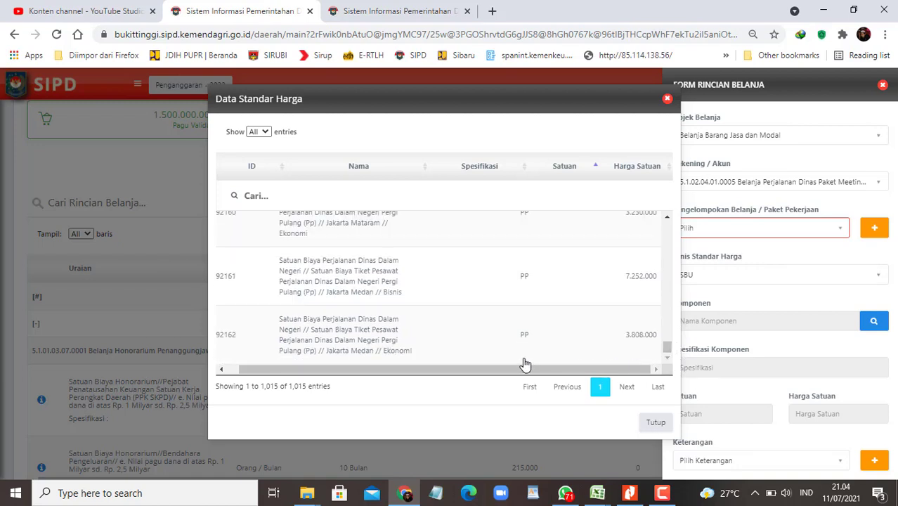
scroll(531, 341, "up", 10)
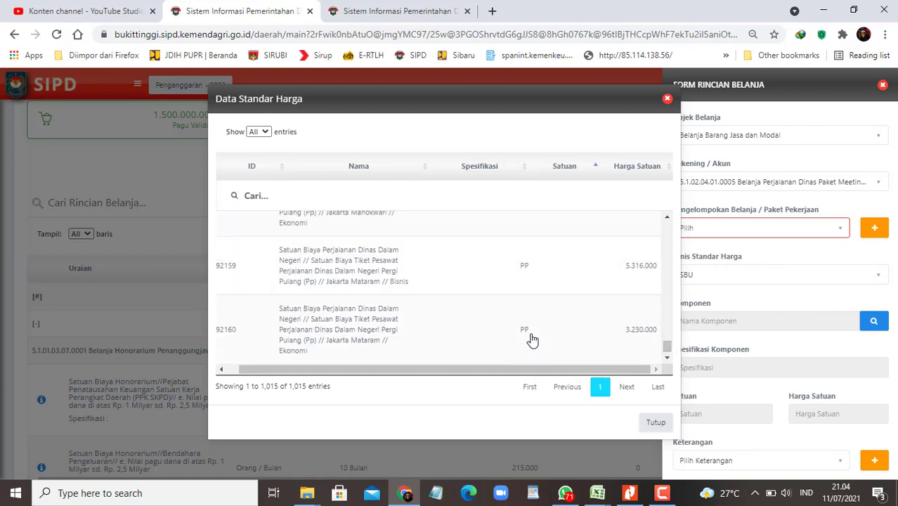
scroll(548, 338, "up", 12)
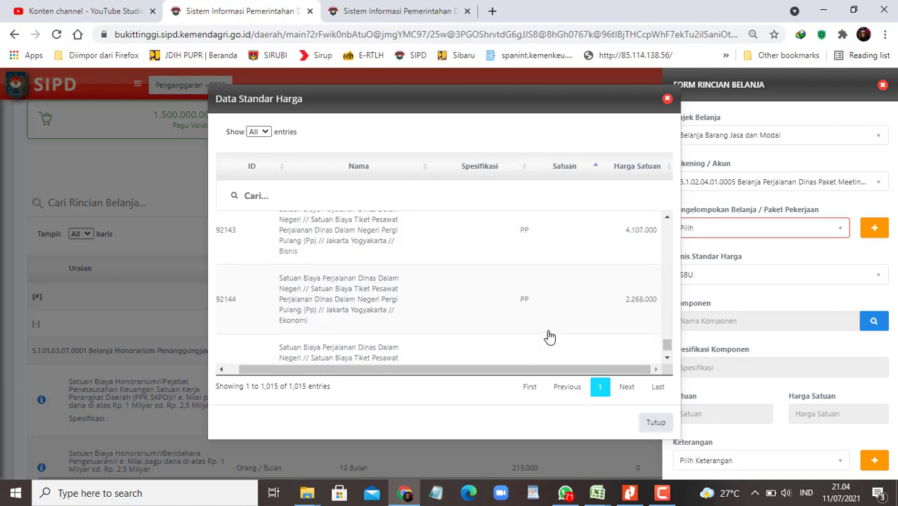
scroll(552, 338, "up", 12)
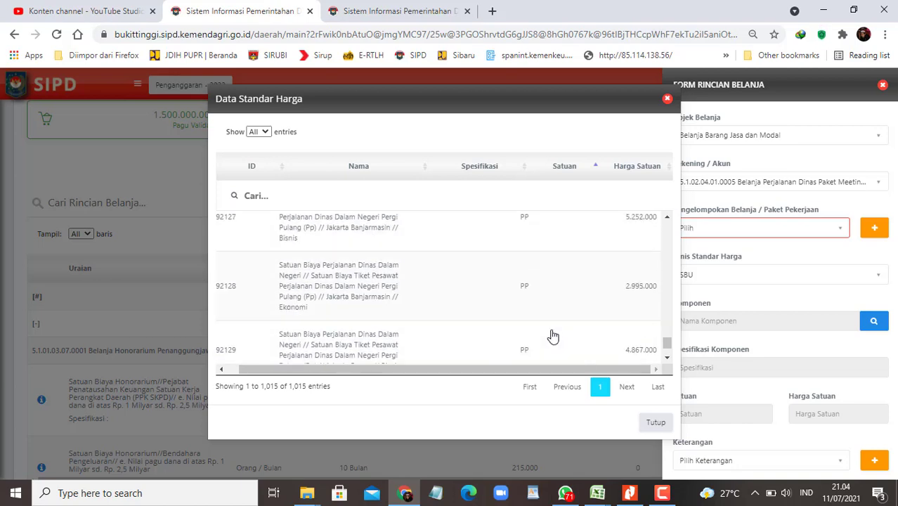
scroll(554, 336, "up", 20)
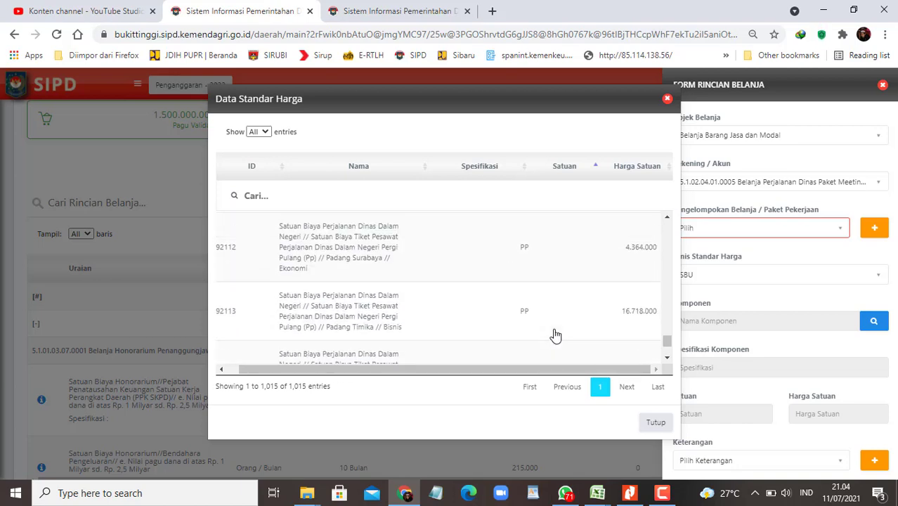
scroll(556, 336, "up", 3)
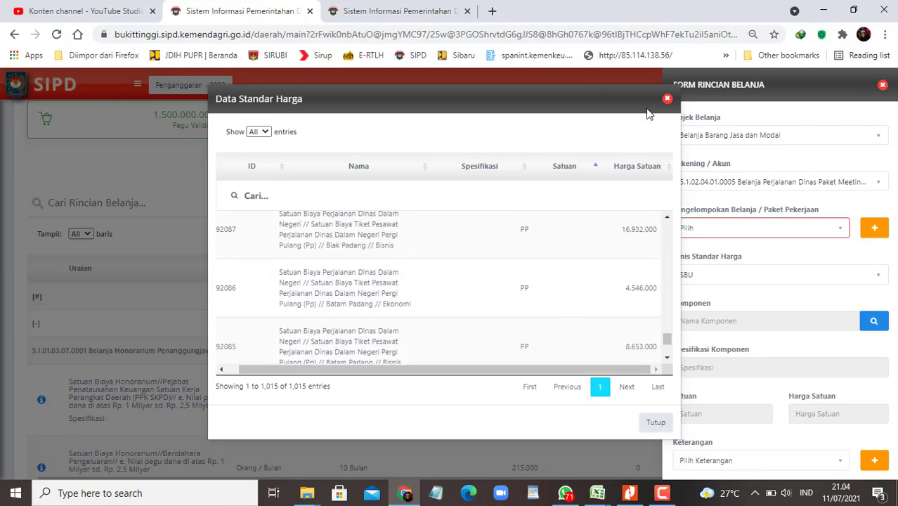
left_click(667, 101)
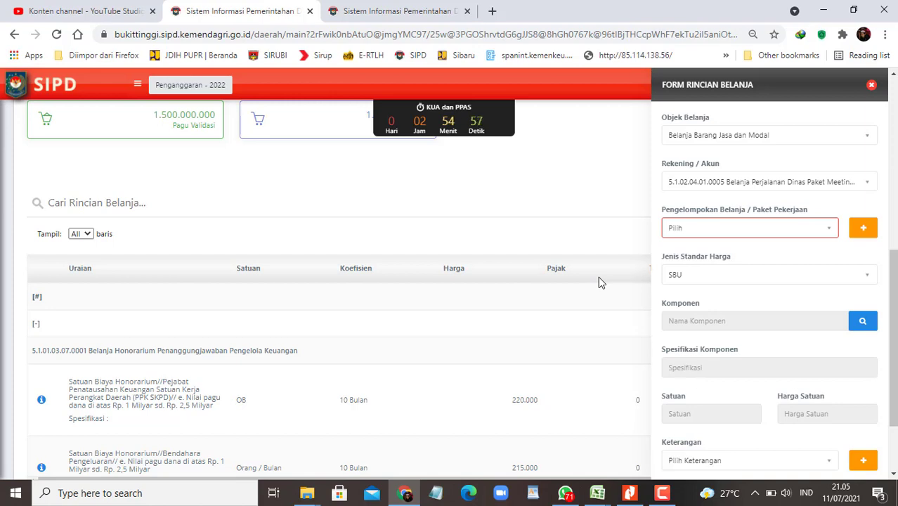
Step: Close Form Rincian Belanja, review the entered Rincian items, and switch to the Fasilitasi Excel workbook
scroll(404, 187, "up", 2)
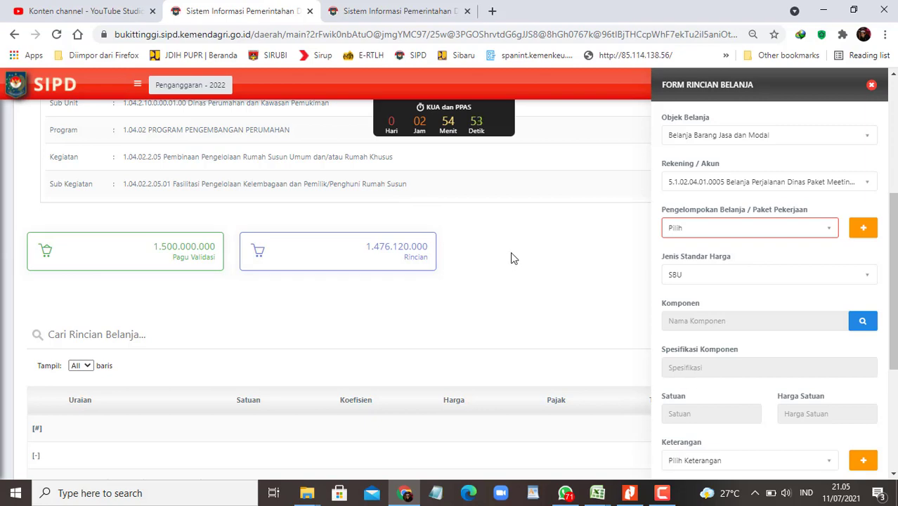
left_click(871, 85)
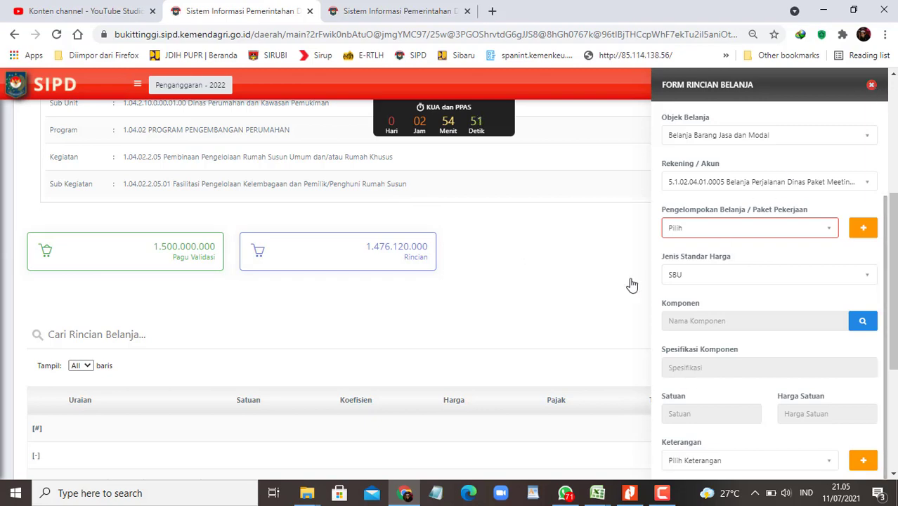
scroll(608, 295, "down", 3)
scroll(612, 295, "down", 15)
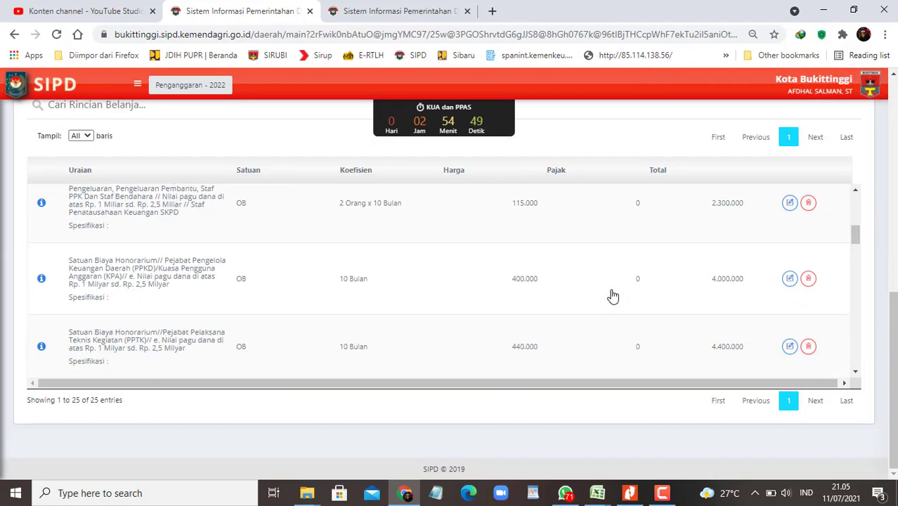
scroll(612, 295, "down", 2)
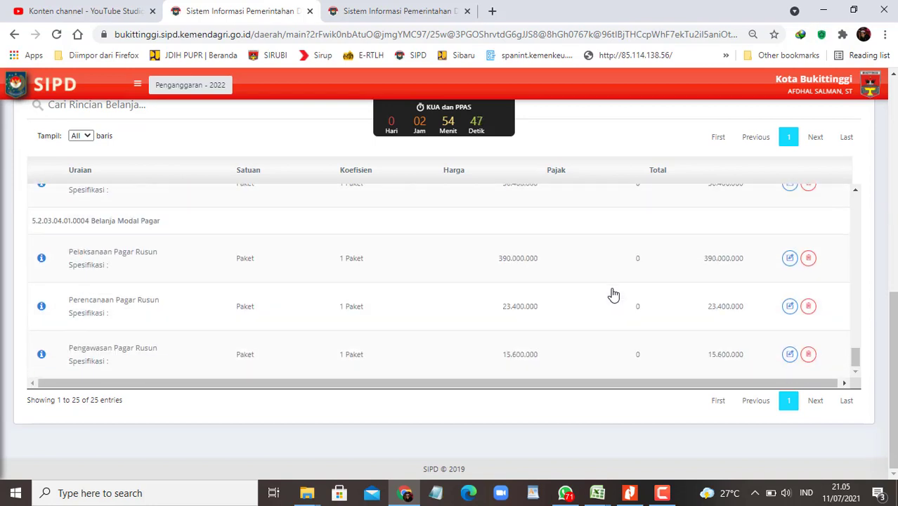
scroll(607, 295, "up", 2)
mouse_move(597, 493)
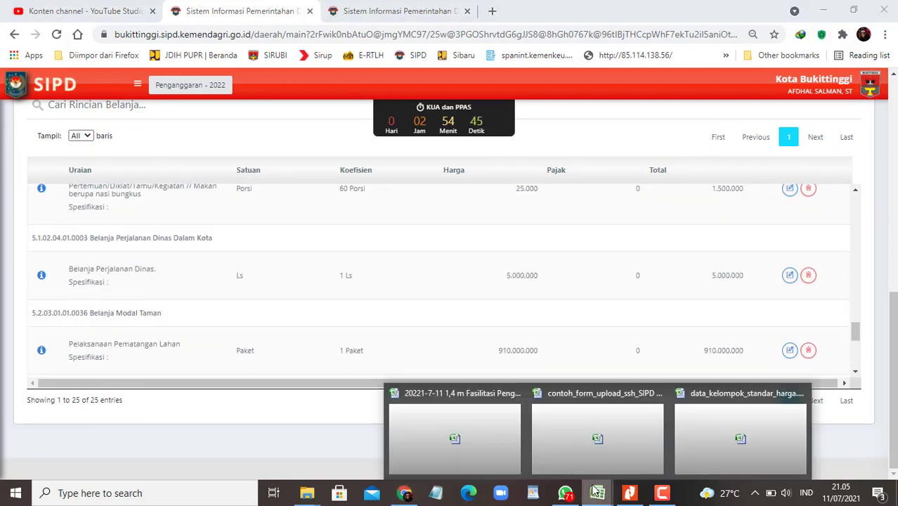
left_click(485, 437)
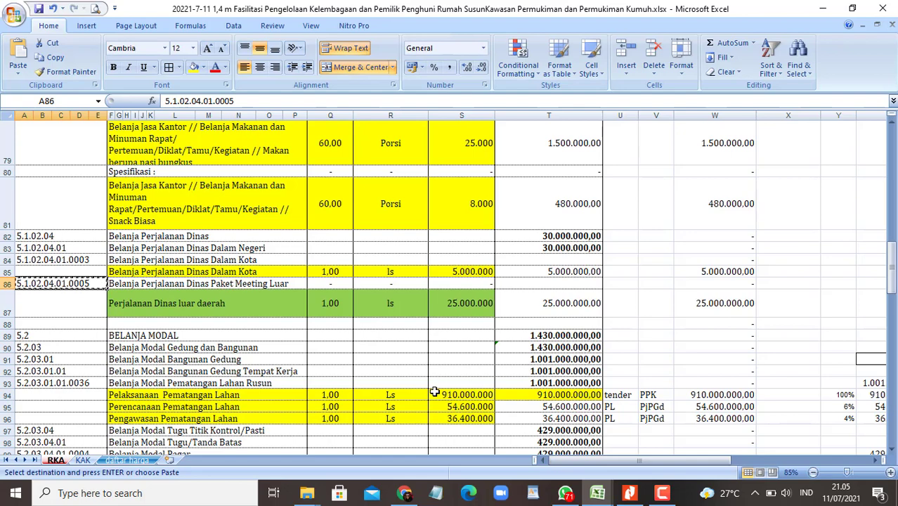
Step: Navigate File Explorer to the 2022 Seksi Perumahan RKA-KAK 2022 folder
mouse_move(311, 483)
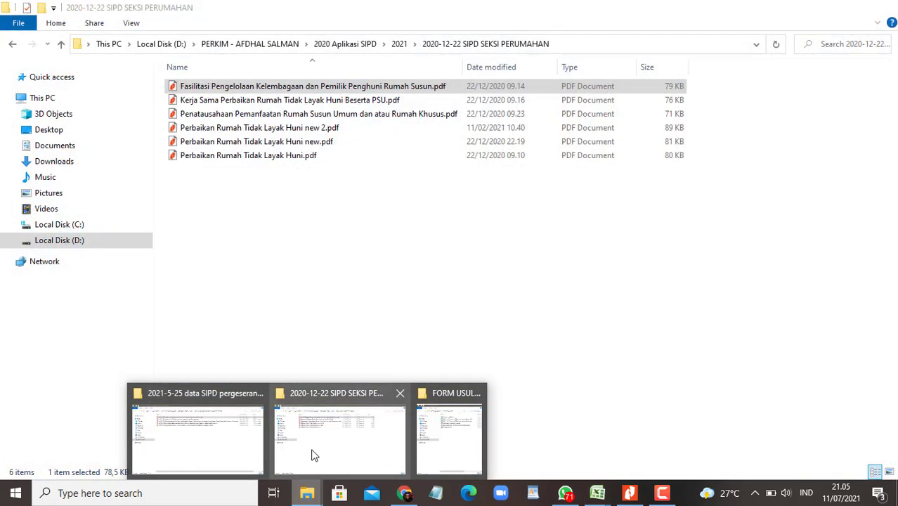
left_click(313, 452)
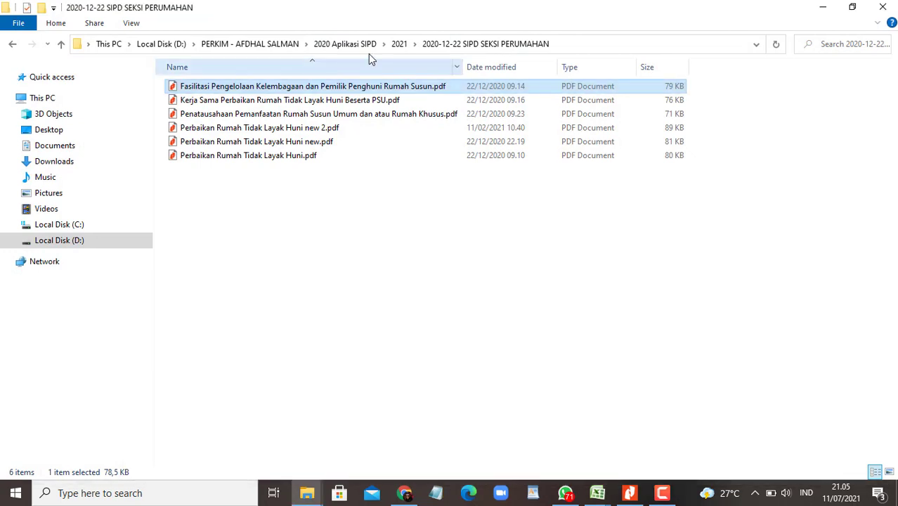
left_click(351, 46)
double_click(196, 99)
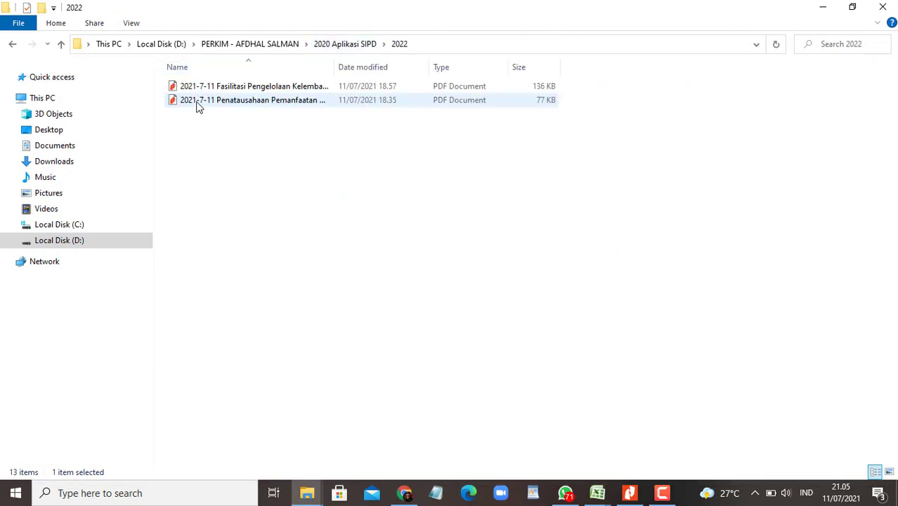
mouse_move(306, 492)
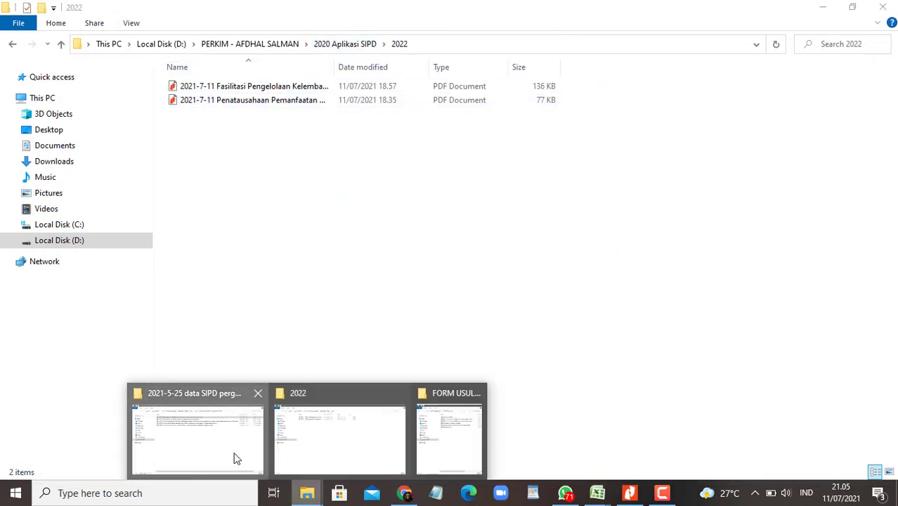
left_click(235, 455)
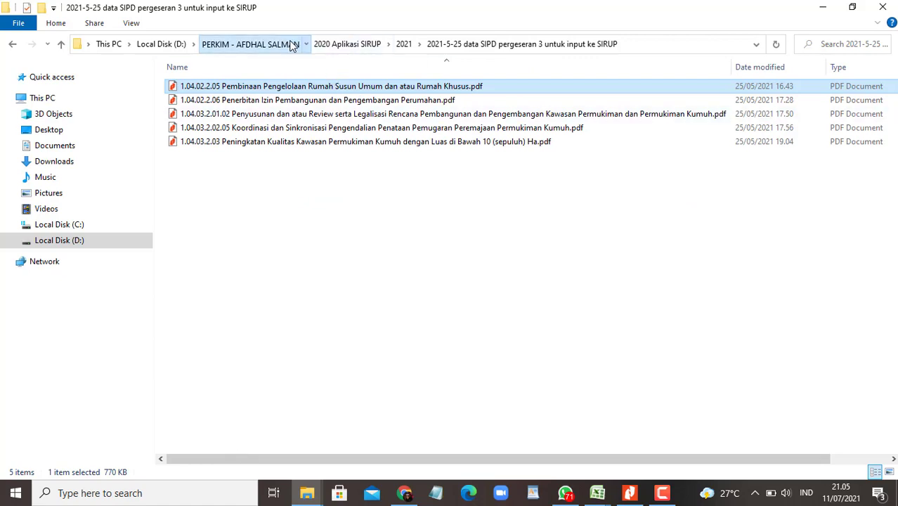
left_click(292, 44)
double_click(227, 197)
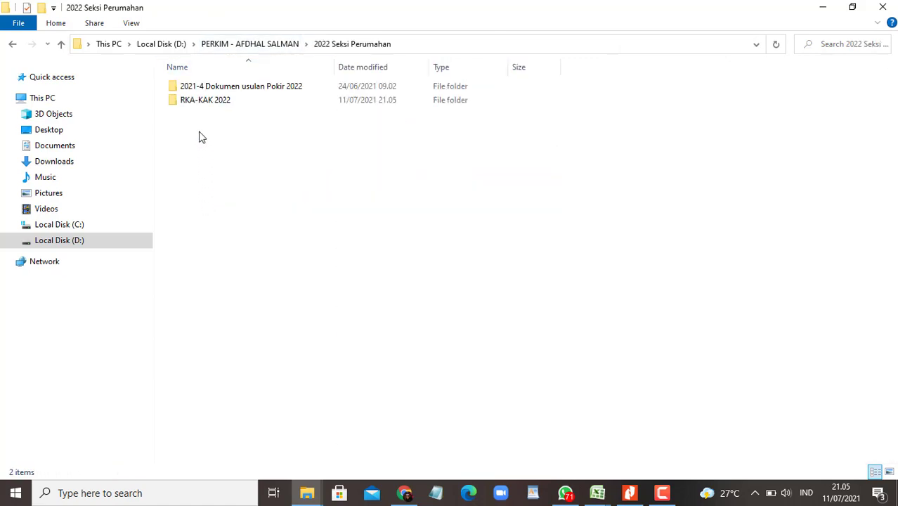
double_click(205, 103)
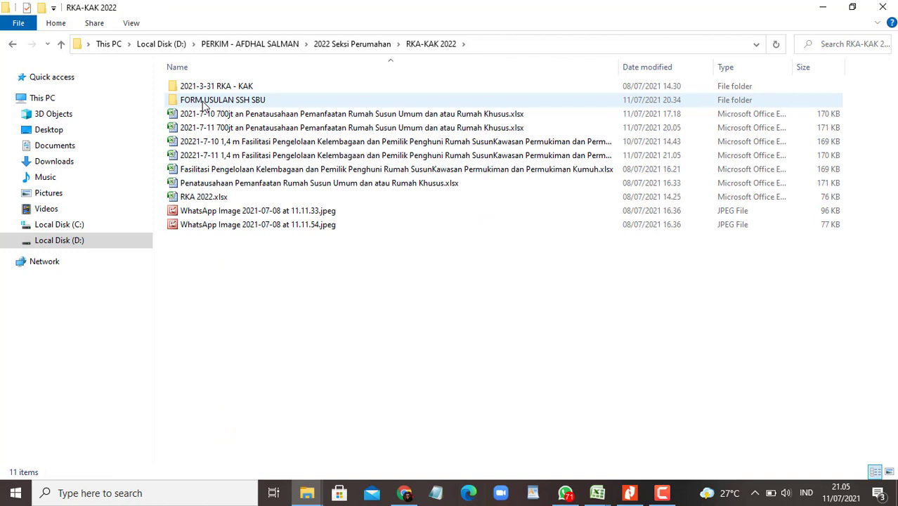
left_click(469, 68)
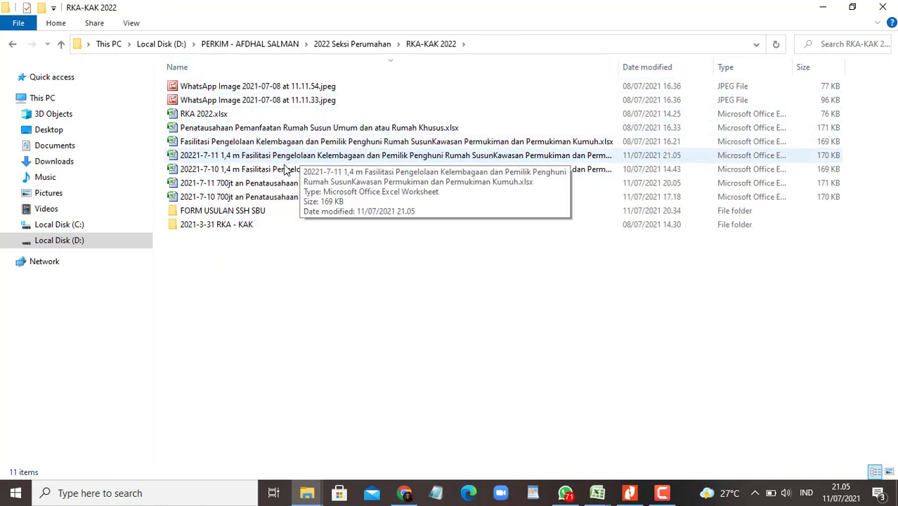
left_click(271, 71)
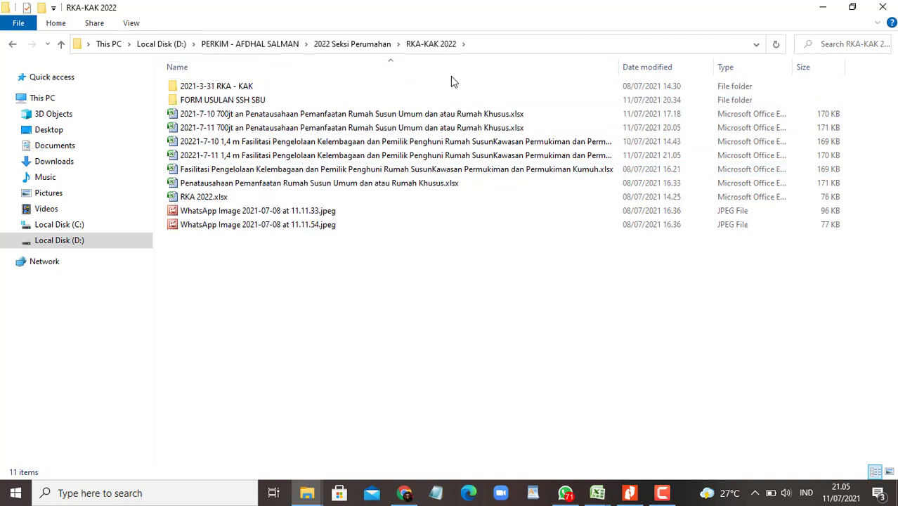
left_click(645, 65)
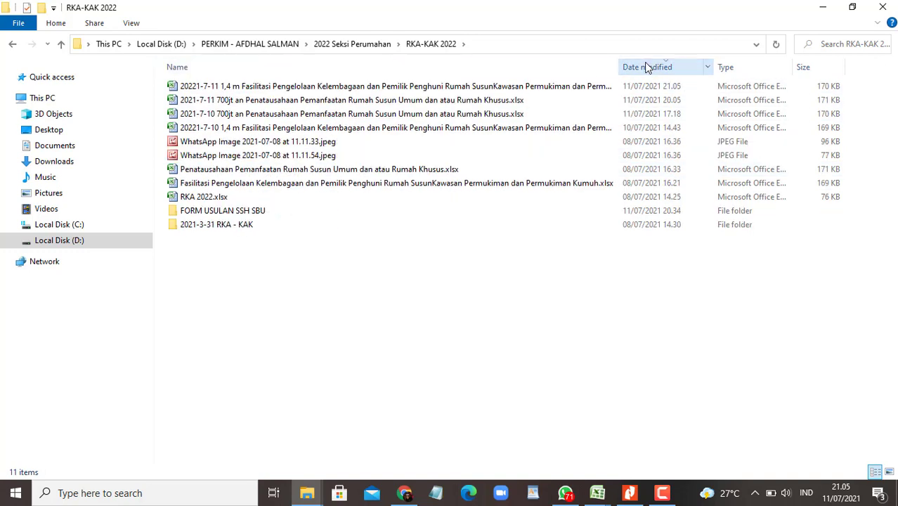
double_click(290, 100)
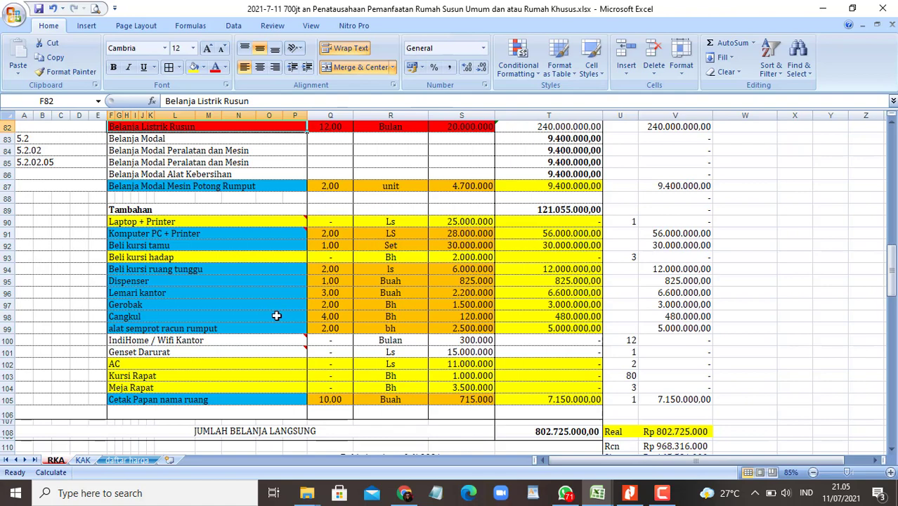
Step: Review the Tambahan rows, snap the Penatausahaan workbook left, and return to the RKA-KAK 2022 folder
mouse_move(260, 343)
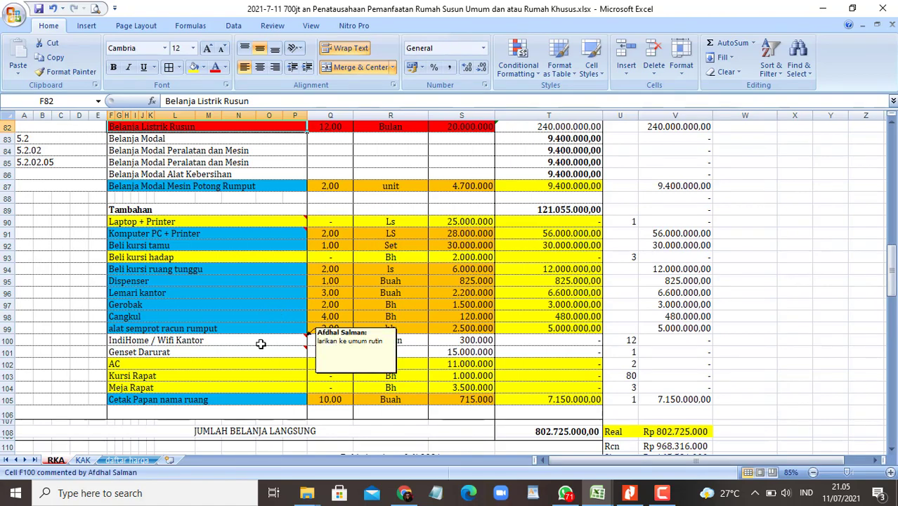
scroll(259, 343, "up", 1)
scroll(264, 342, "up", 3)
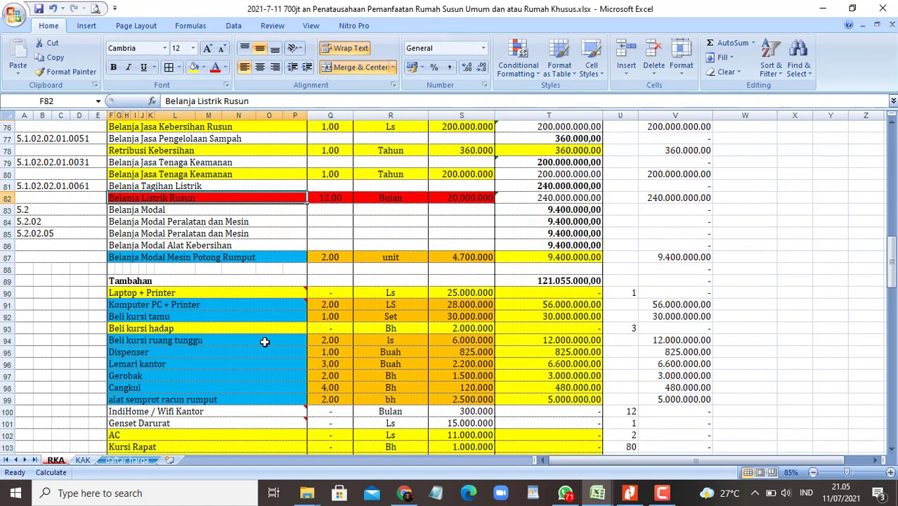
scroll(266, 340, "down", 1)
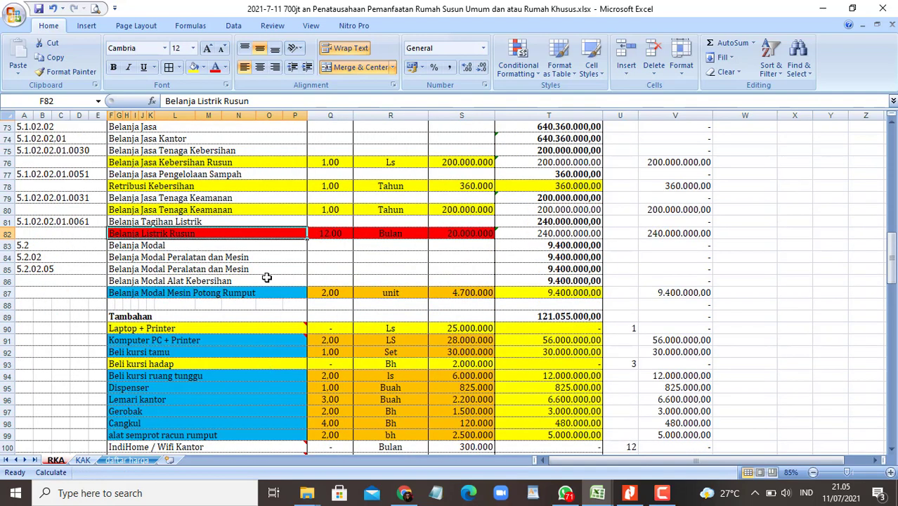
key("super+Left")
scroll(270, 281, "up", 20)
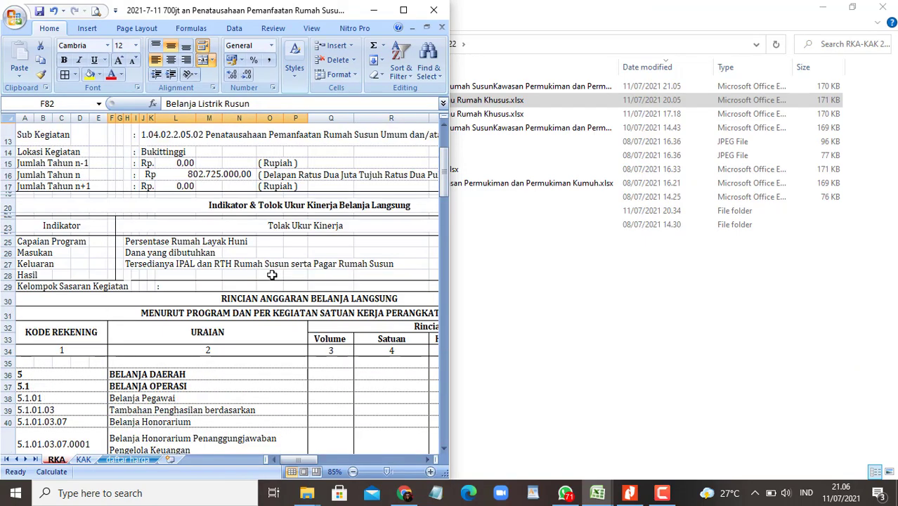
scroll(271, 275, "up", 2)
left_click(637, 354)
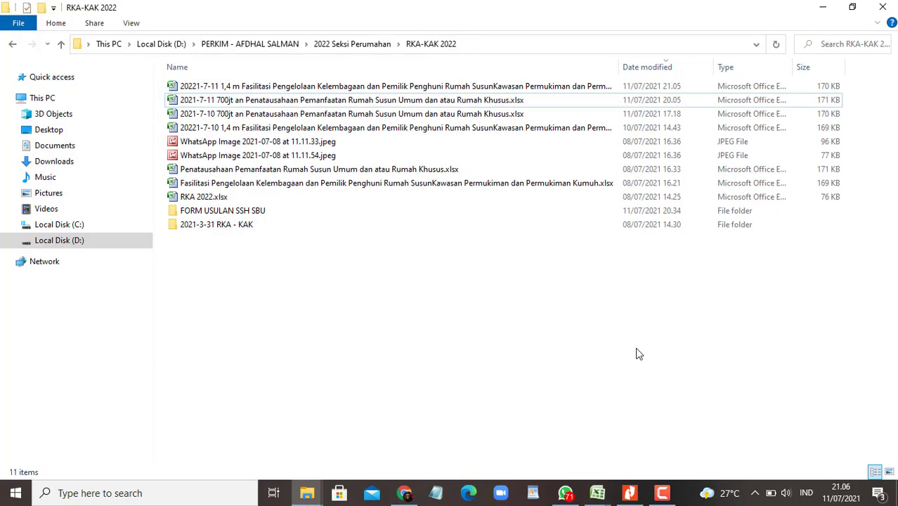
Step: Open SIPD's Sub Kegiatan Belanja list and show all sub-activities on one page
left_click(404, 492)
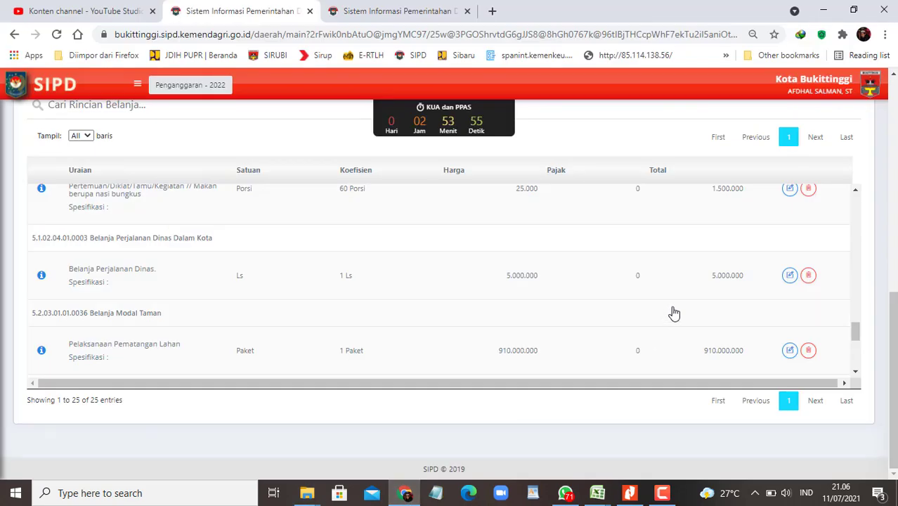
scroll(296, 276, "up", 5)
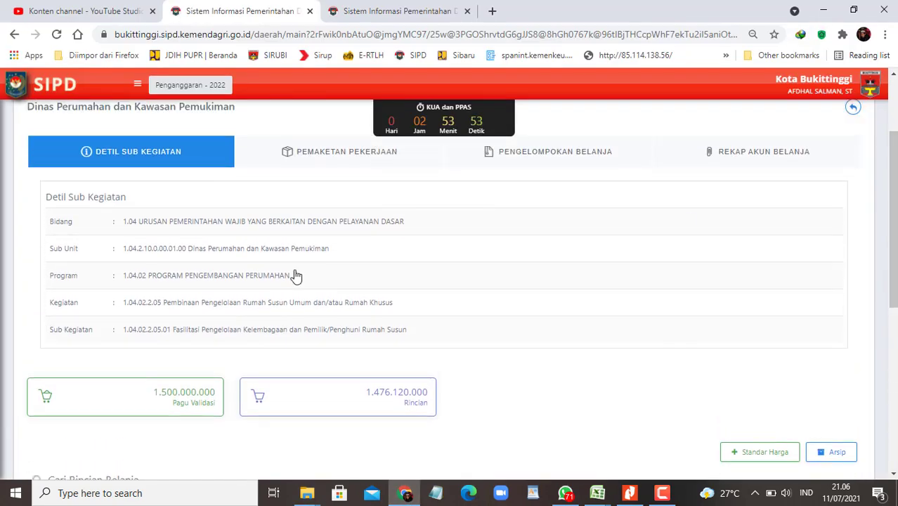
left_click(137, 84)
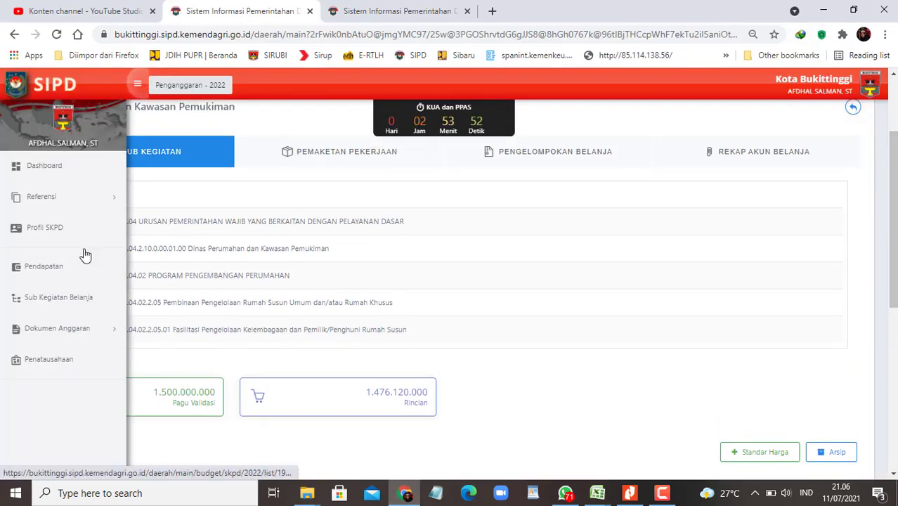
left_click(58, 297)
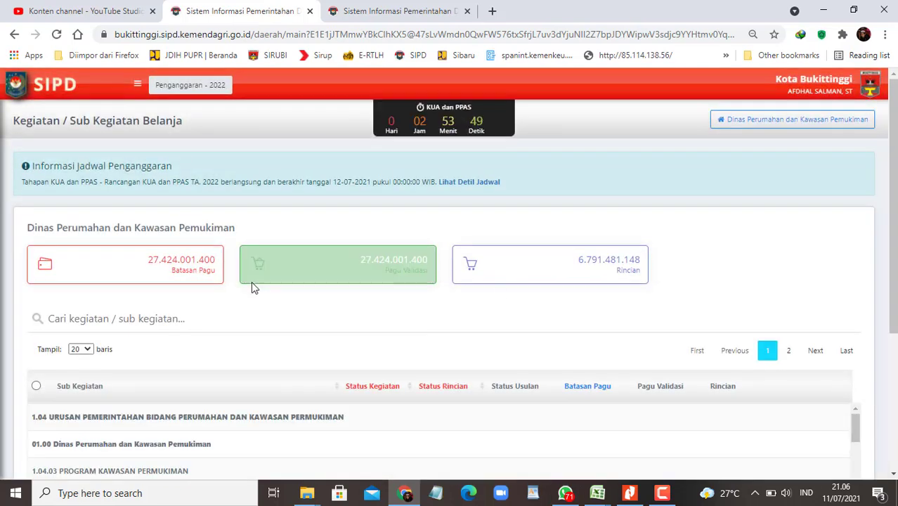
left_click(83, 349)
left_click(78, 390)
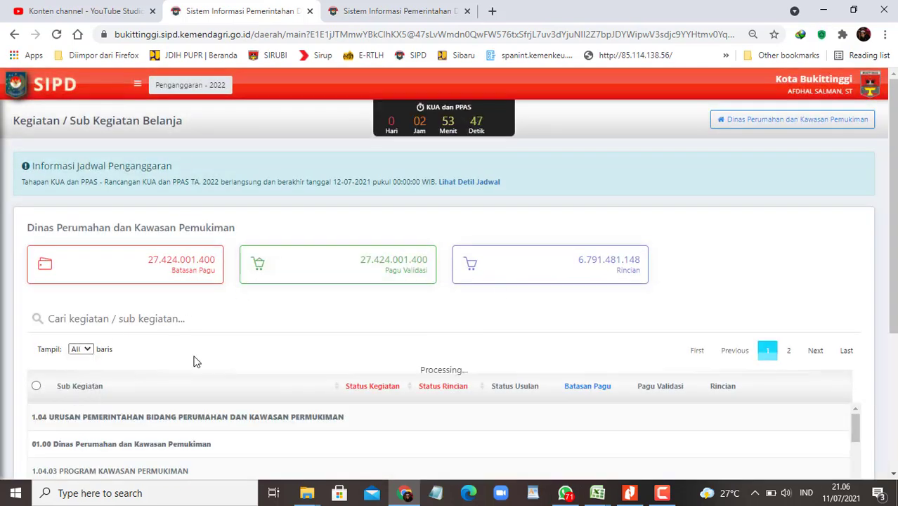
Step: Find 'penatausahaan' on the page and open Edit Rincian for that sub-activity
key("ctrl+f")
type("penata us")
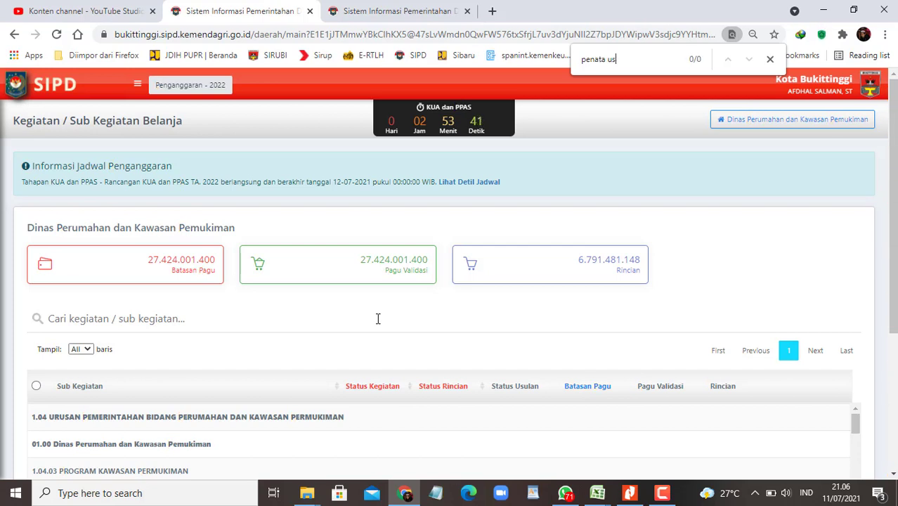
key("BackSpace")
key("BackSpace")
key("BackSpace")
key("BackSpace")
key("BackSpace")
key("BackSpace")
key("BackSpace")
type("penatausahaan")
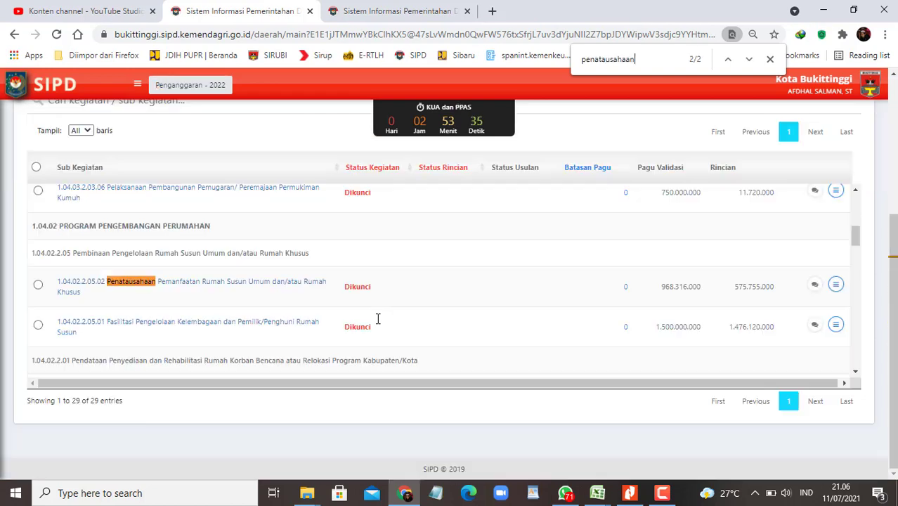
left_click(835, 284)
left_click(801, 241)
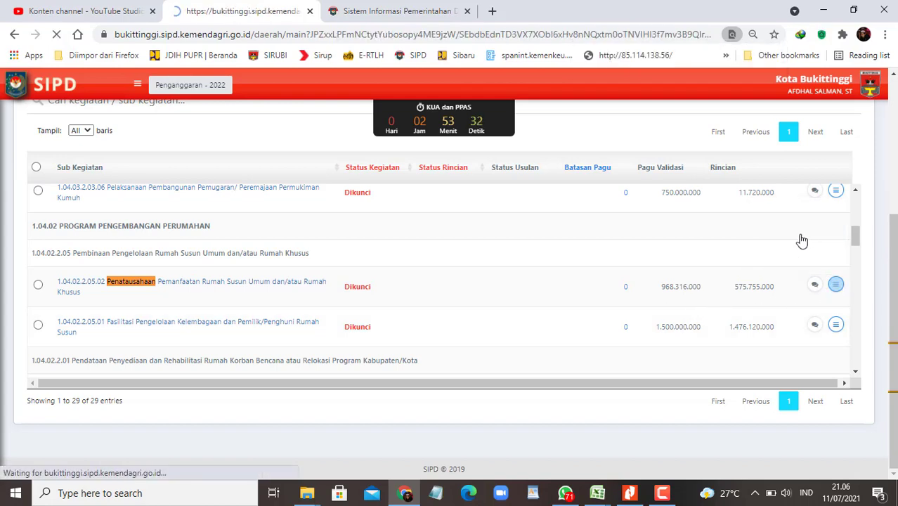
Step: List all 32 budget line items and snap the SIPD page to the right half
scroll(439, 317, "down", 5)
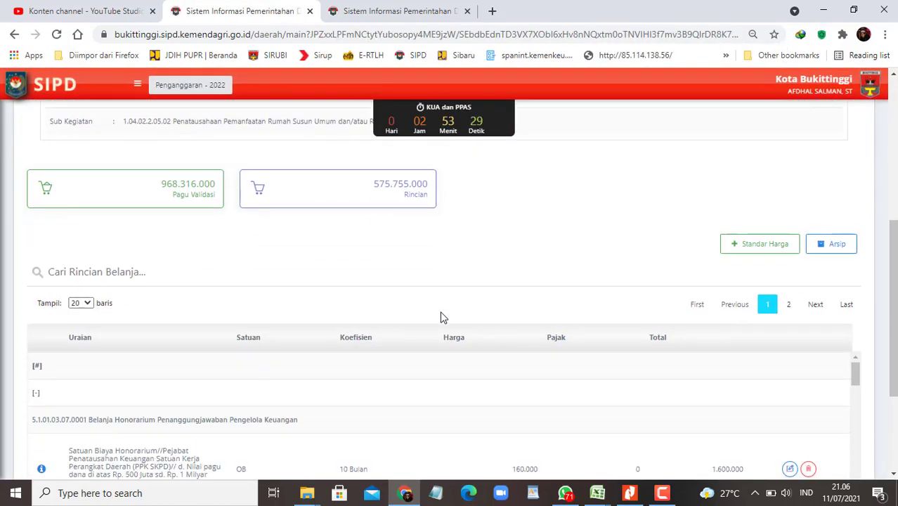
left_click(79, 303)
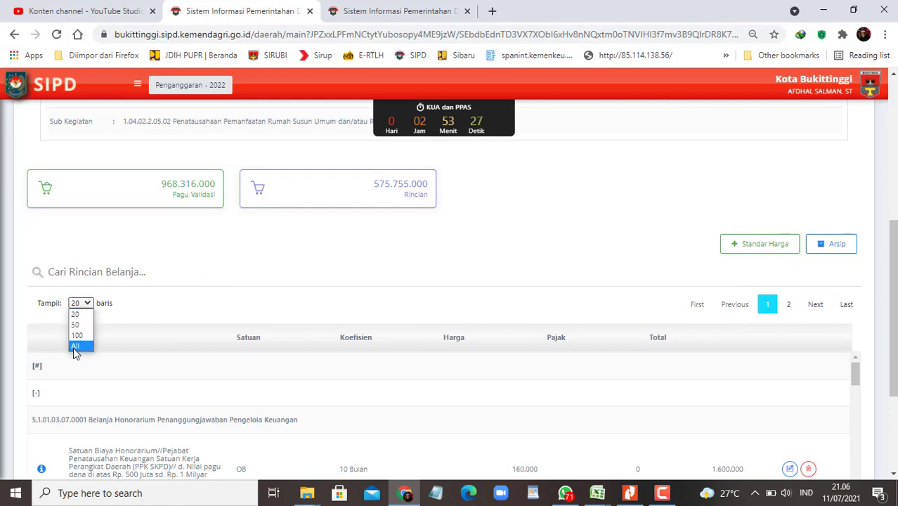
left_click(81, 348)
scroll(750, 245, "down", 2)
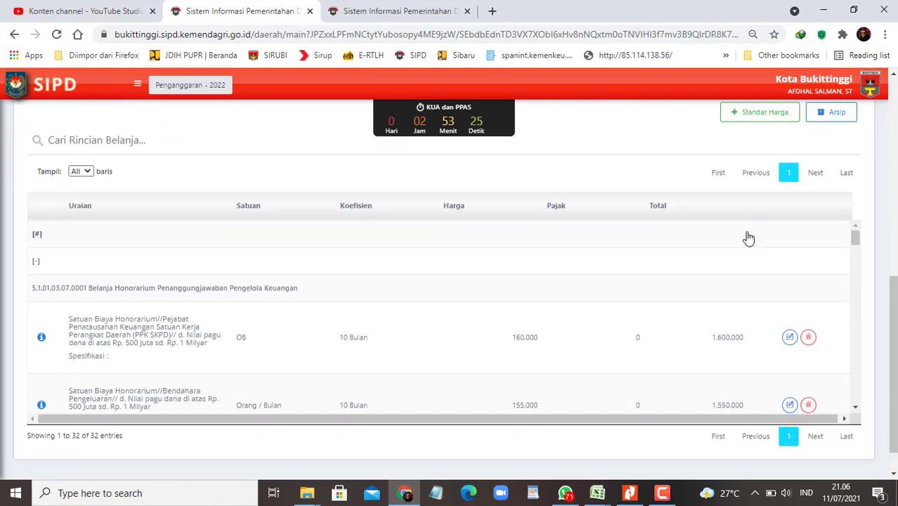
key("super+Right")
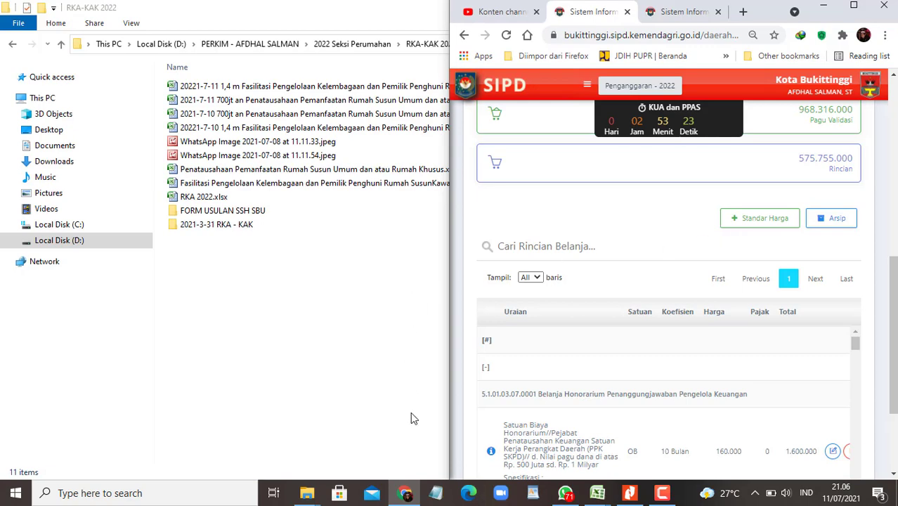
Step: In the 700jt Penatausahaan workbook, select the Belanja Listrik Rusun item in F82
left_click(597, 492)
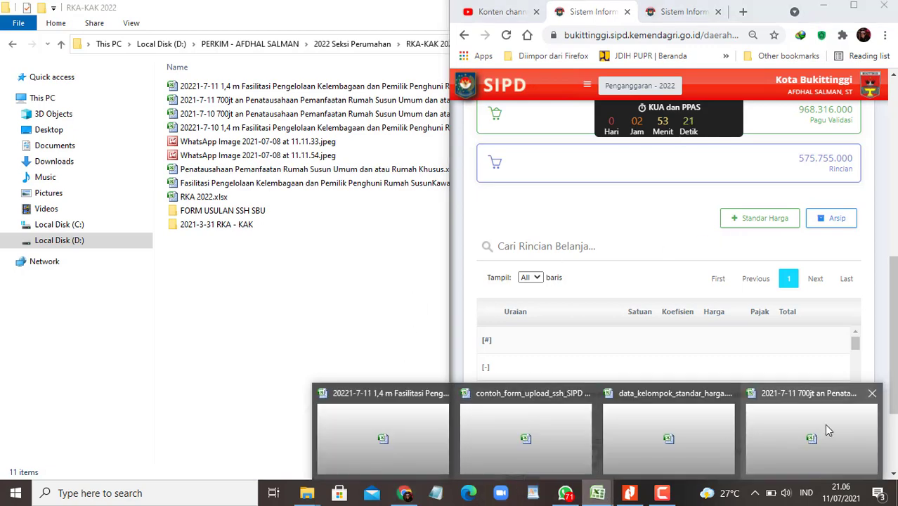
left_click(828, 430)
left_click(294, 314)
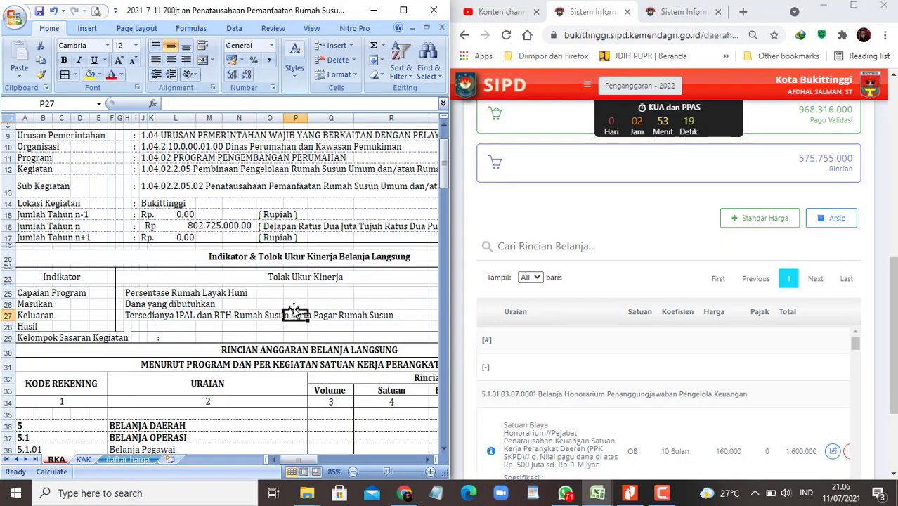
scroll(295, 309, "down", 20)
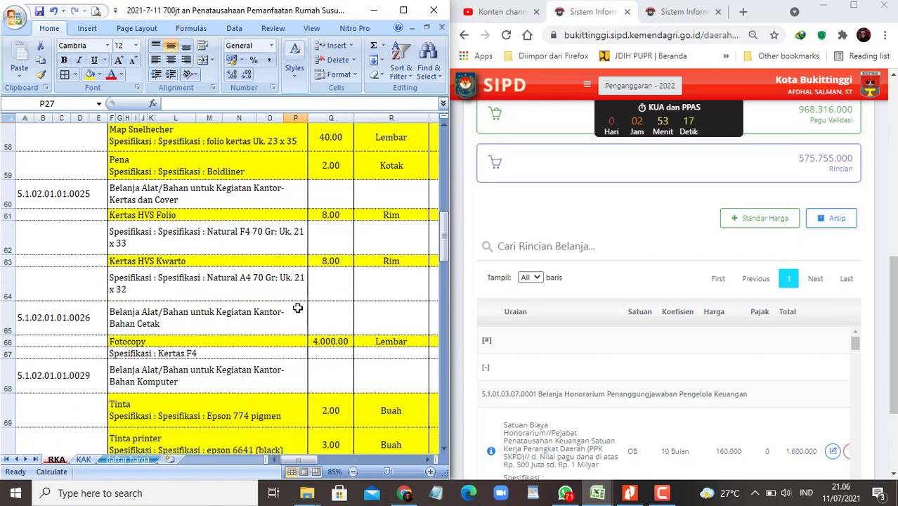
scroll(299, 308, "down", 1)
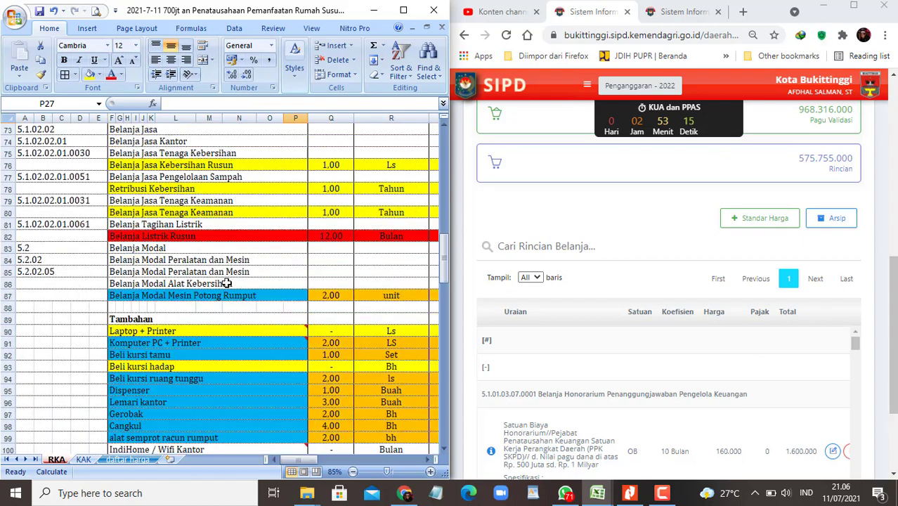
left_click(163, 237)
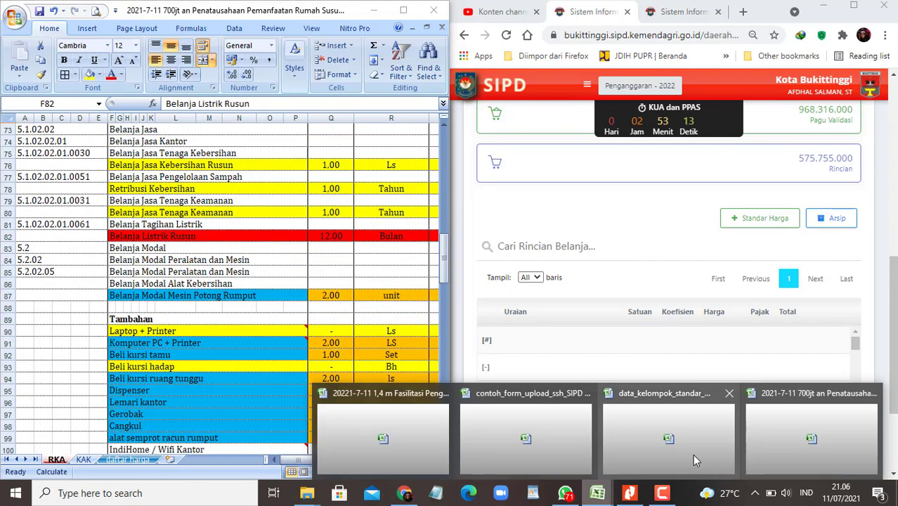
Step: Close the data_kelompok_standar_harga workbook, saving its changes
left_click(689, 443)
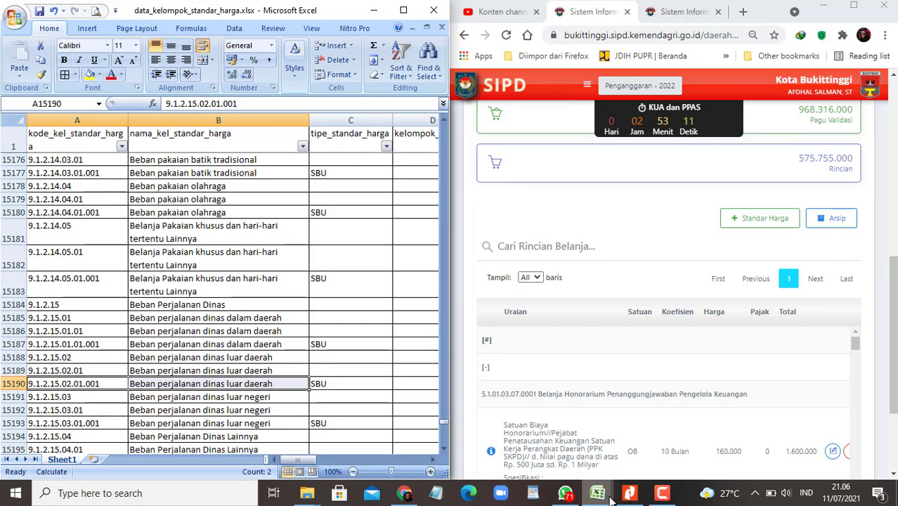
left_click(598, 494)
left_click(725, 452)
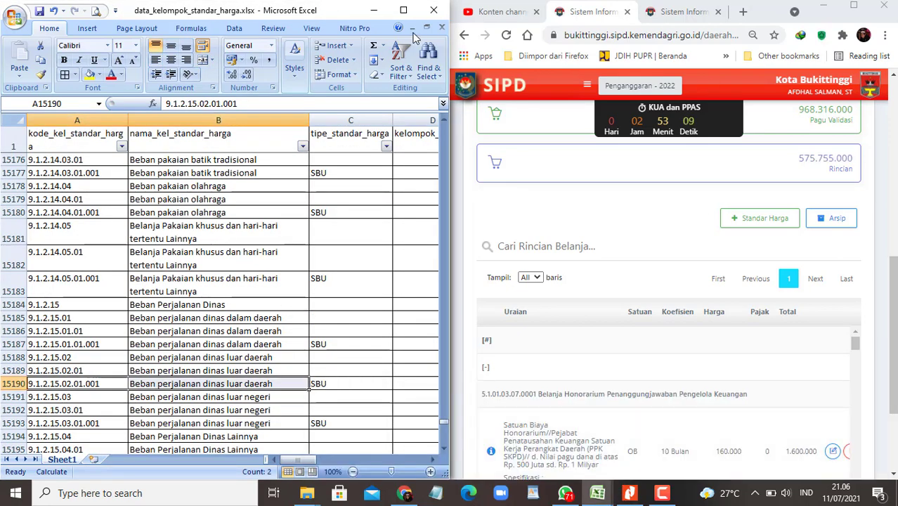
left_click(434, 10)
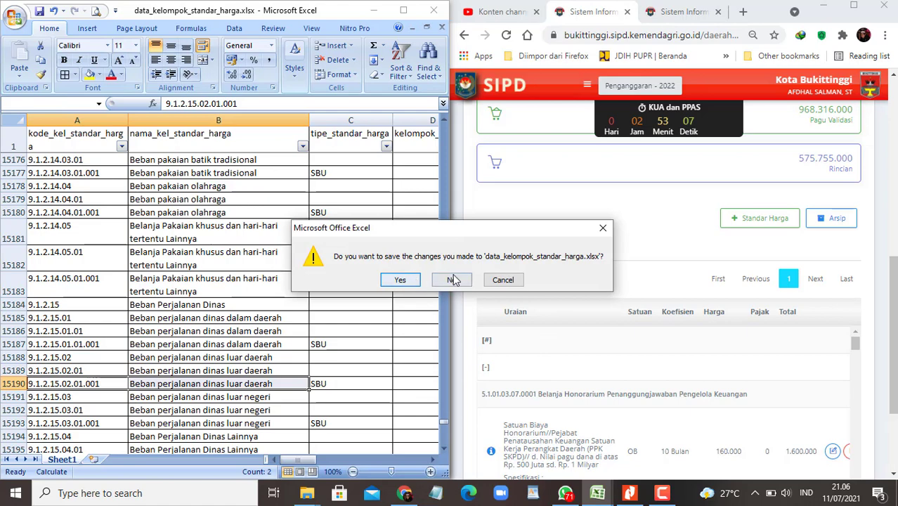
key("Return")
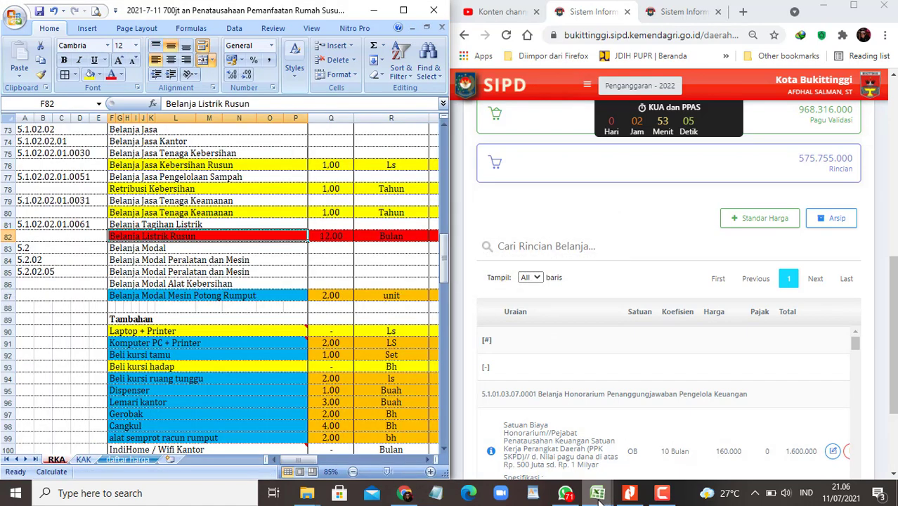
Step: Copy account code 5.01.02.02.01.0061 from cell F8 of the SSH upload form
mouse_move(597, 494)
left_click(597, 439)
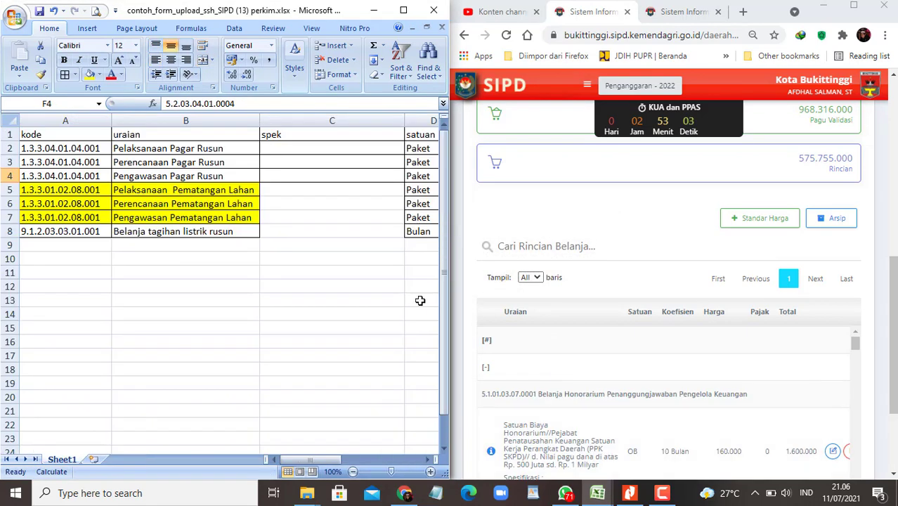
left_click(242, 288)
left_click(174, 232)
key("Right")
key("Right")
key("Right")
key("Right")
key("Right")
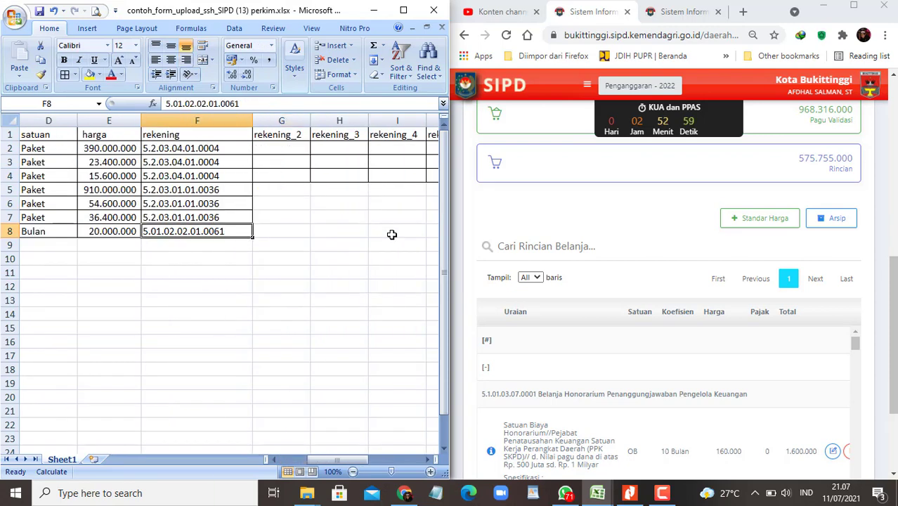
key("ctrl+c")
left_click(770, 222)
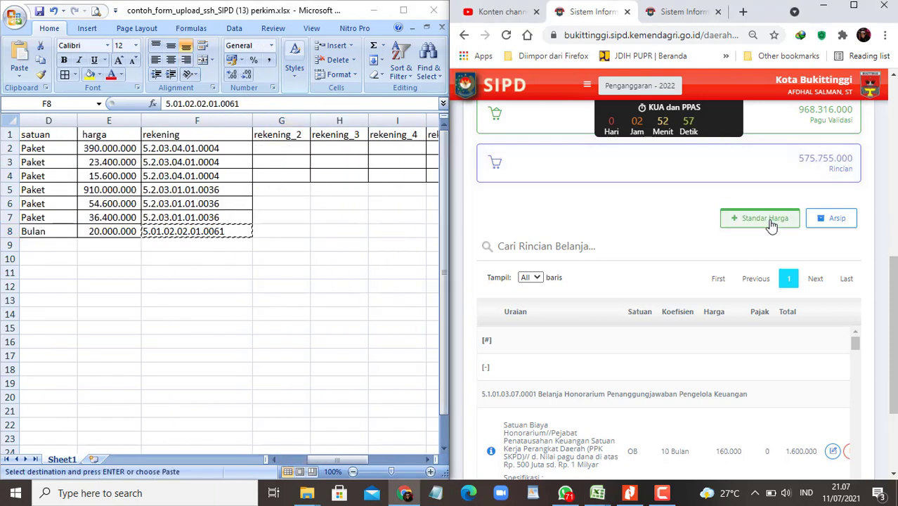
Step: Choose Belanja Barang Jasa dan Modal as the spending object and search accounts with the copied code
left_click(832, 137)
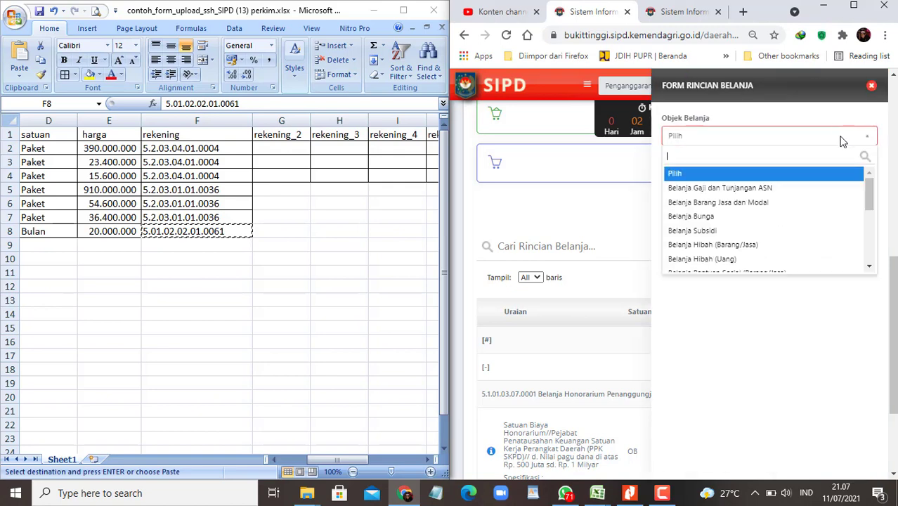
left_click(743, 210)
left_click(765, 185)
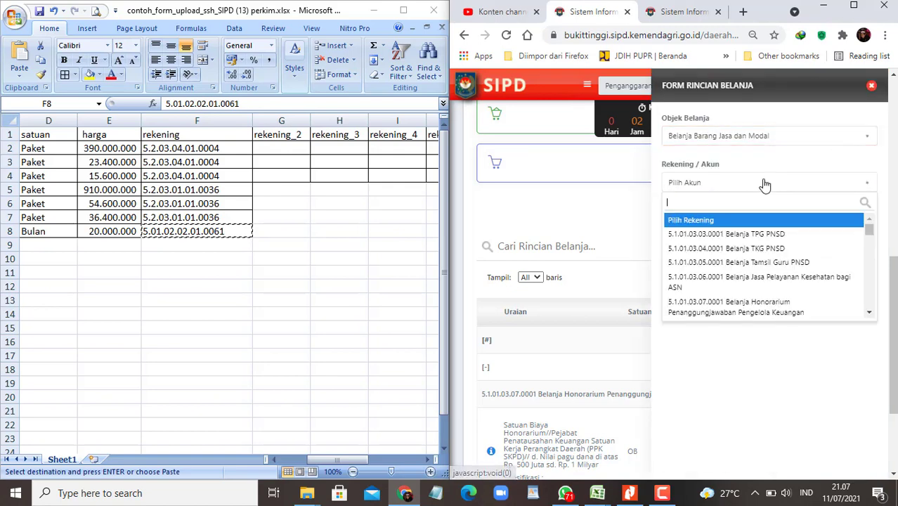
key("ctrl+v")
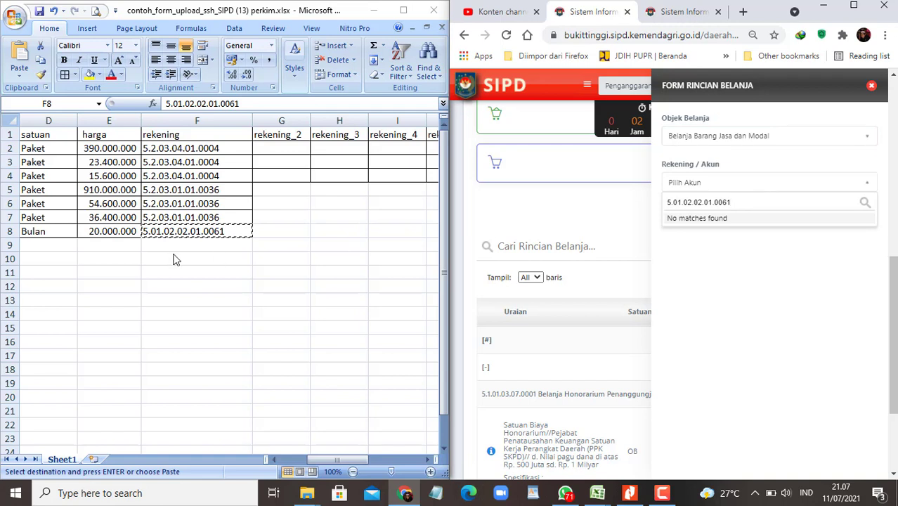
Step: Copy the electricity bill account code from cell A81 of the 700jt Rusun workbook
left_click(195, 230)
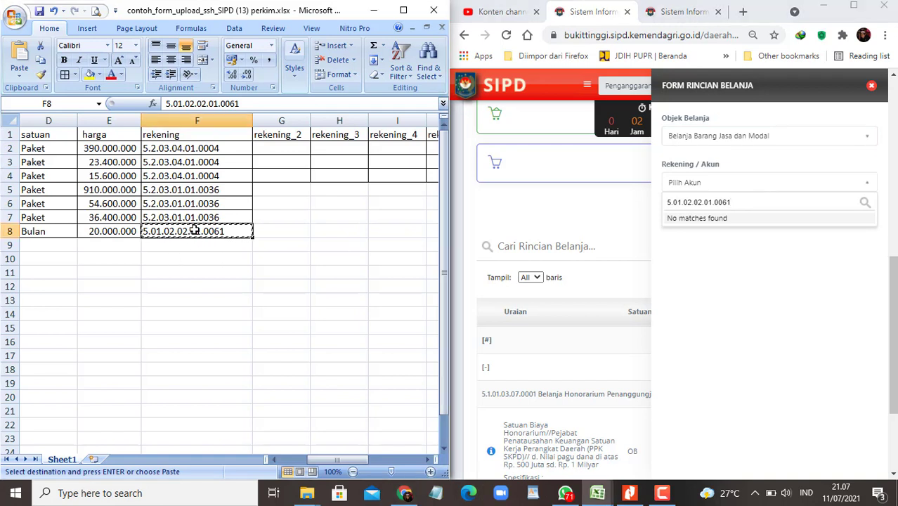
left_click(750, 206)
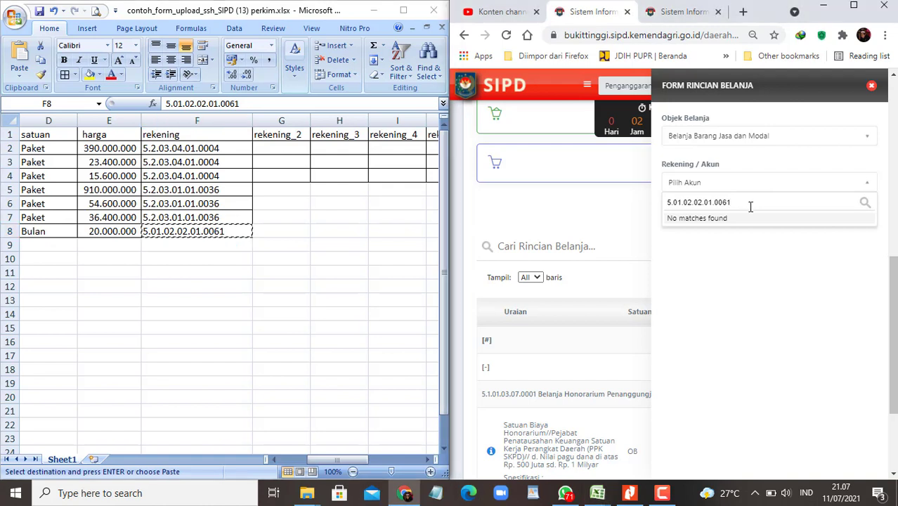
mouse_move(597, 492)
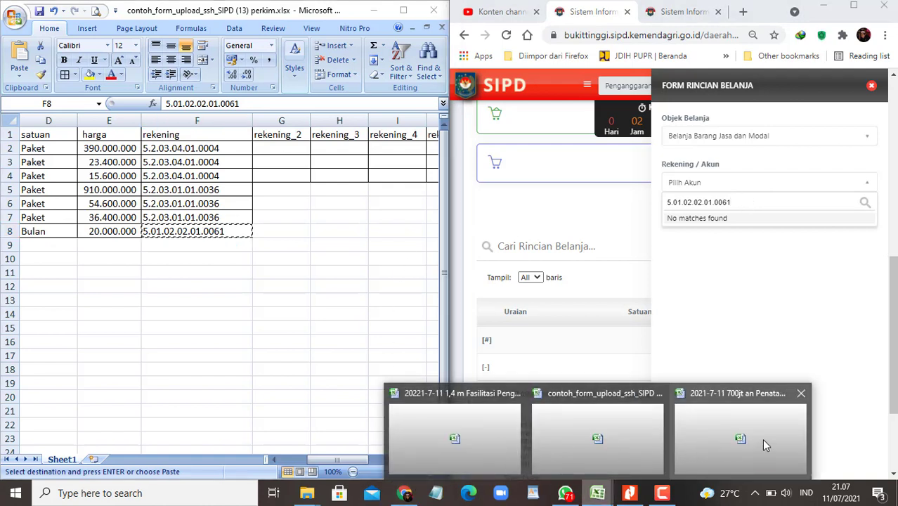
left_click(742, 438)
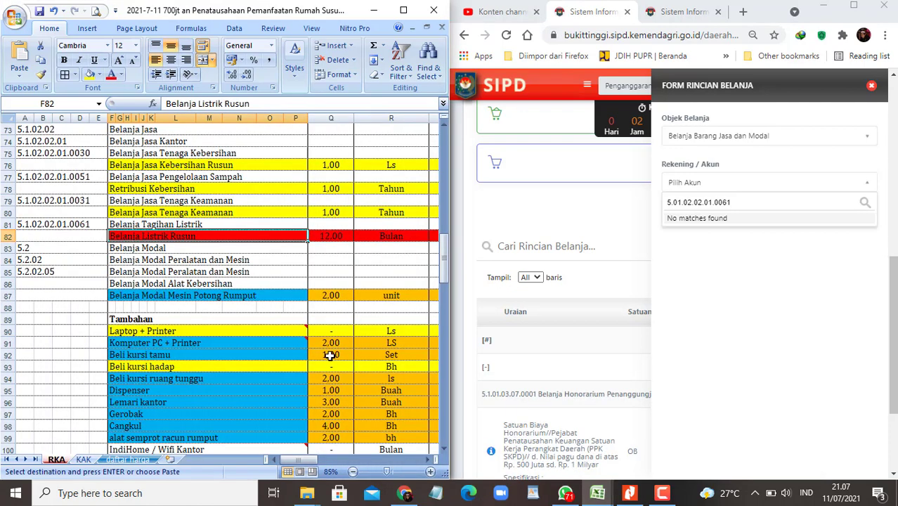
left_click(70, 223)
key("ctrl+c")
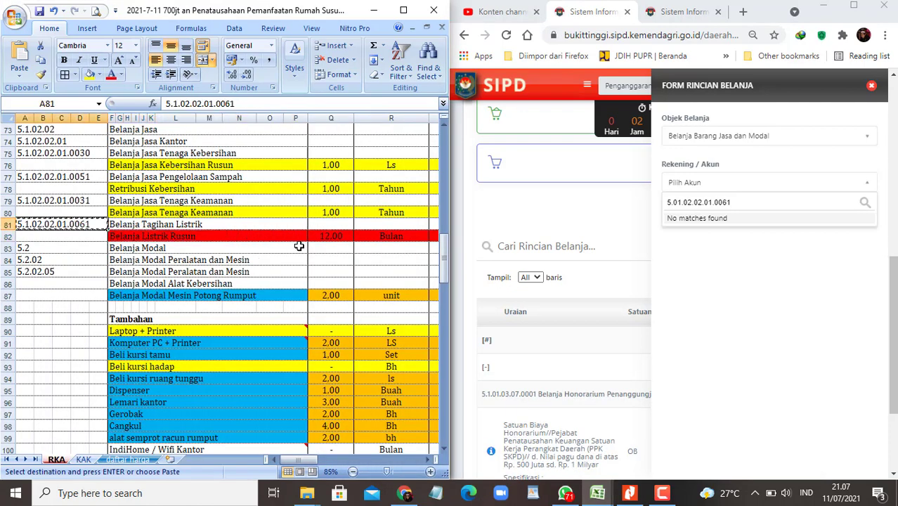
Step: Reselect Belanja Barang Jasa dan Modal and pick account 5.1.02.02.01.0061 Belanja Tagihan Listrik
left_click(728, 184)
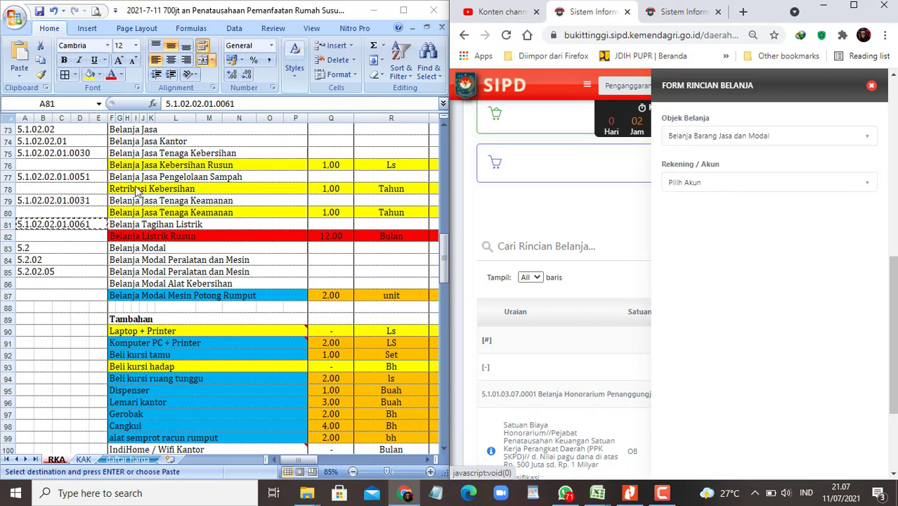
scroll(90, 234, "up", 1)
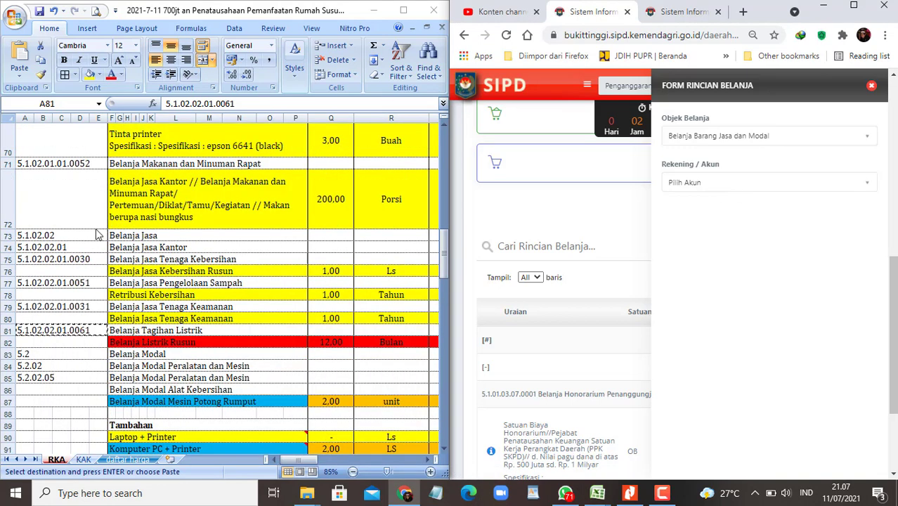
left_click(783, 139)
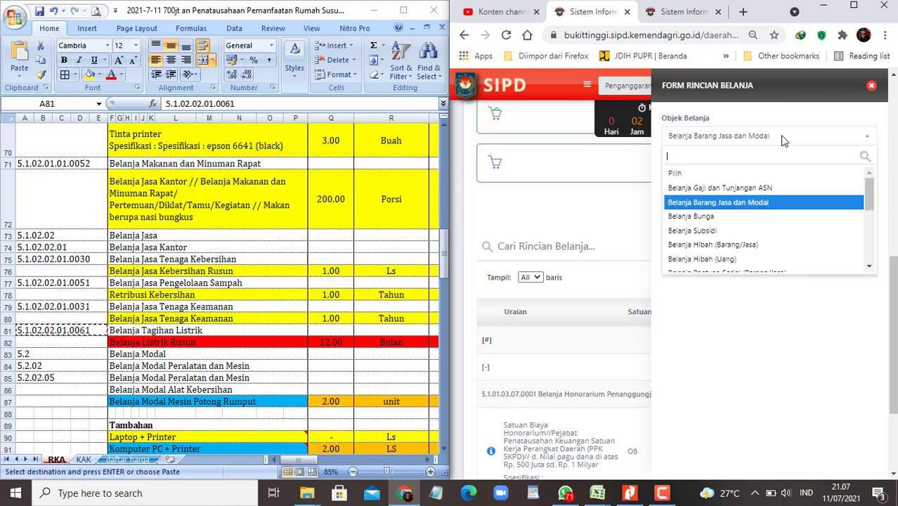
left_click(746, 203)
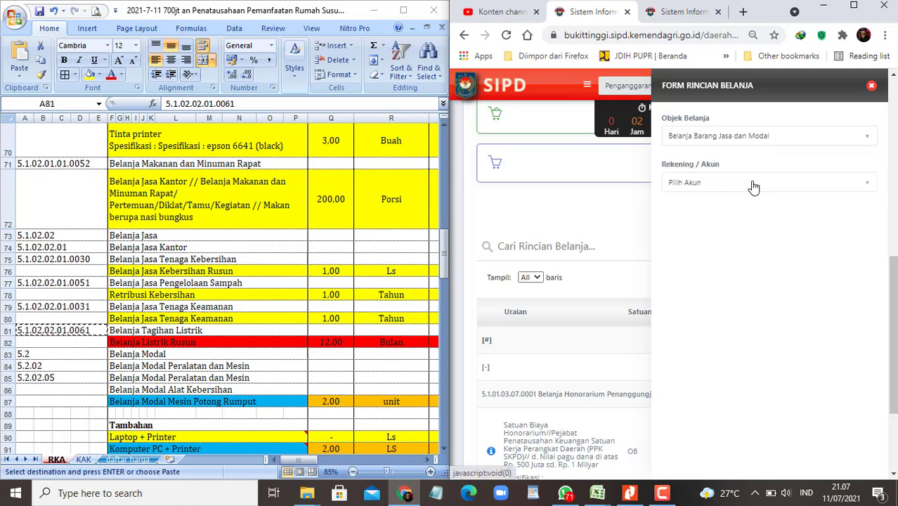
left_click(754, 185)
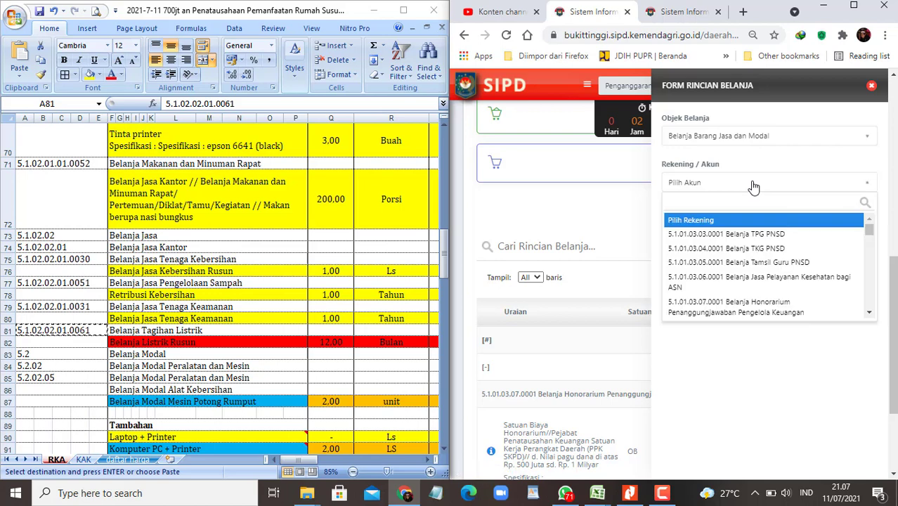
key("ctrl+v")
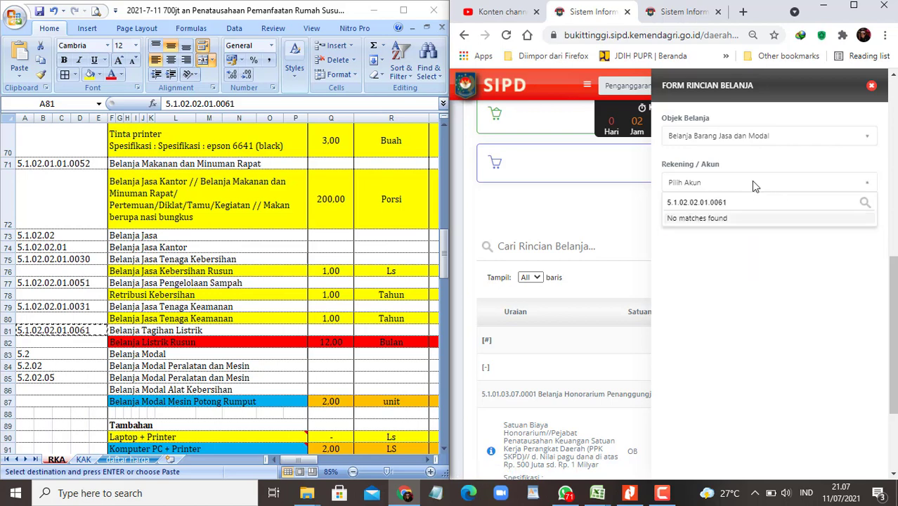
key("BackSpace")
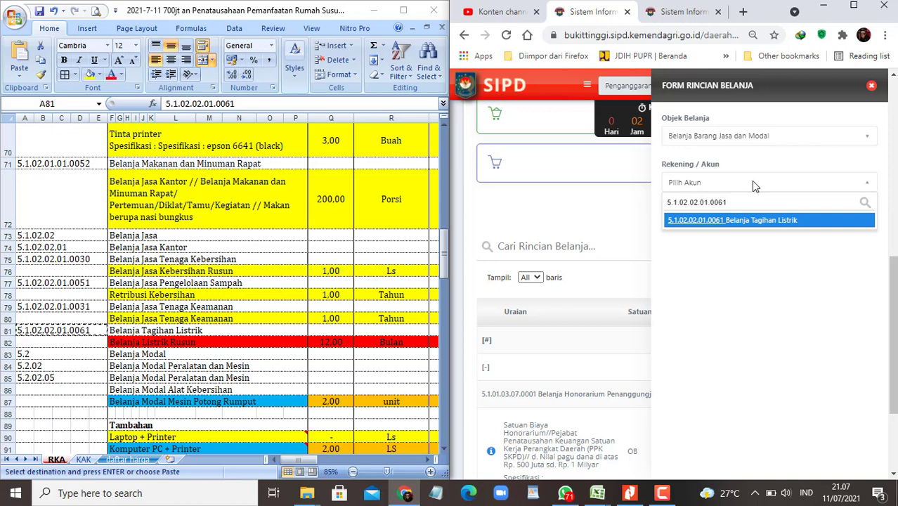
left_click(746, 222)
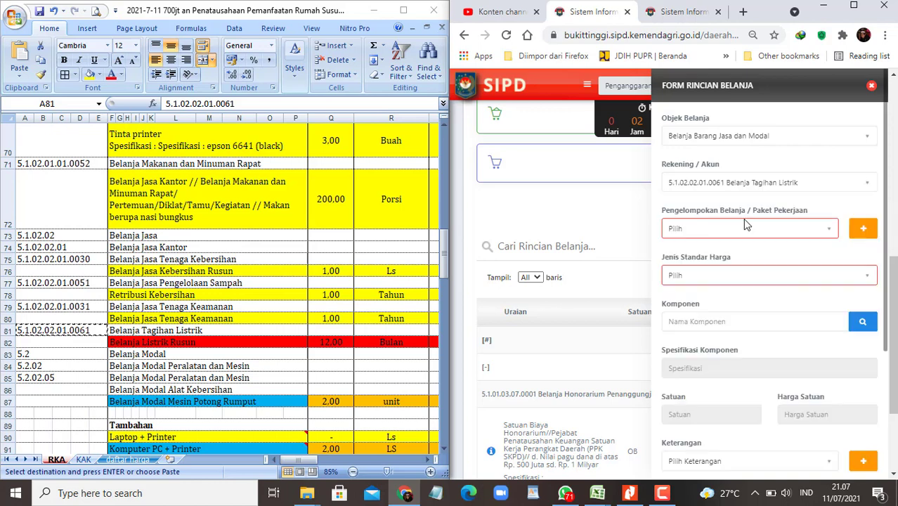
left_click(758, 276)
Step: Search the SBU components for the copied 'Belanja tagihan listrik rusun' description, finding no results
left_click(703, 342)
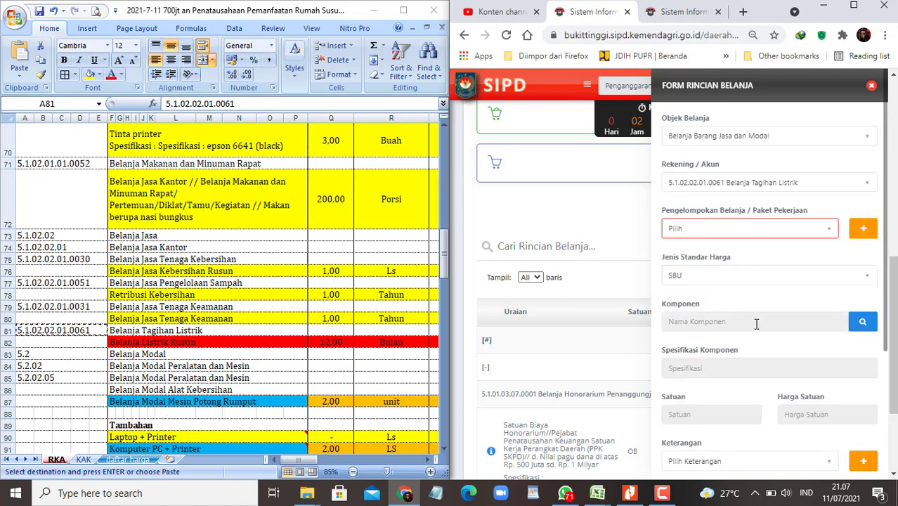
left_click(863, 321)
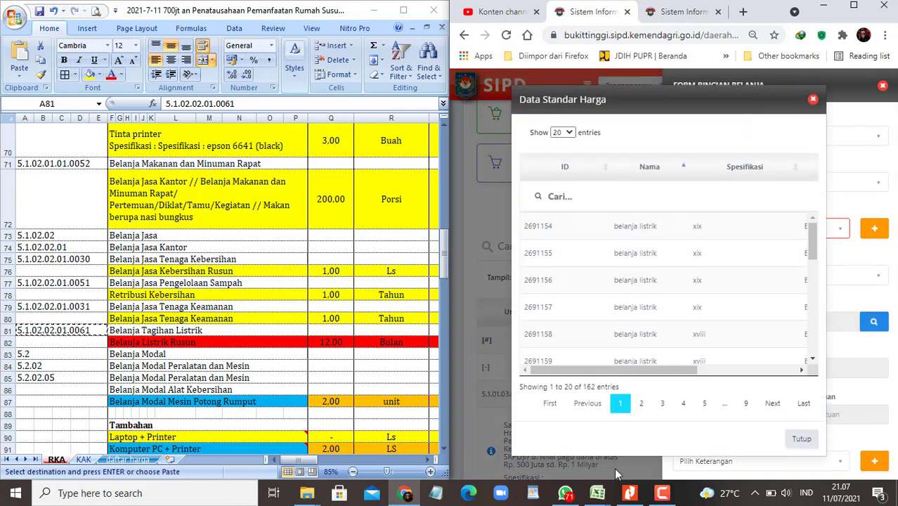
mouse_move(598, 492)
left_click(602, 442)
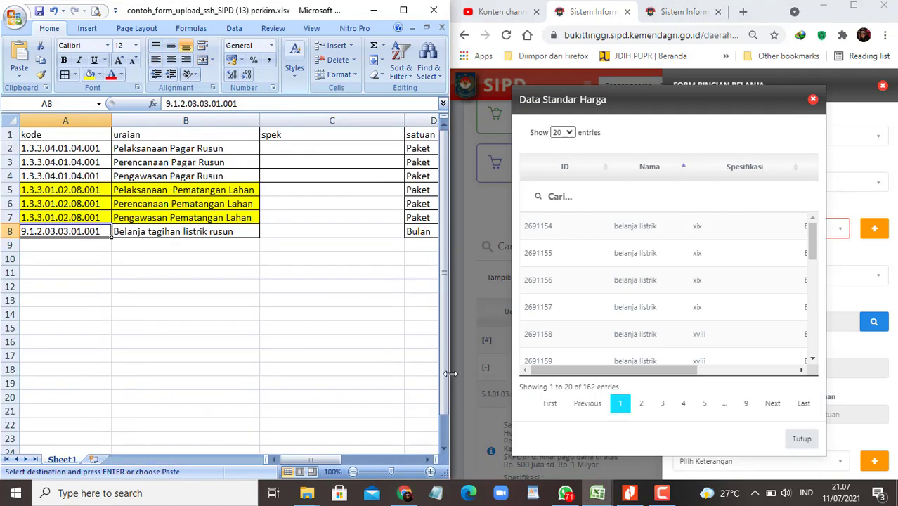
key("Right")
key("ctrl+c")
left_click(607, 194)
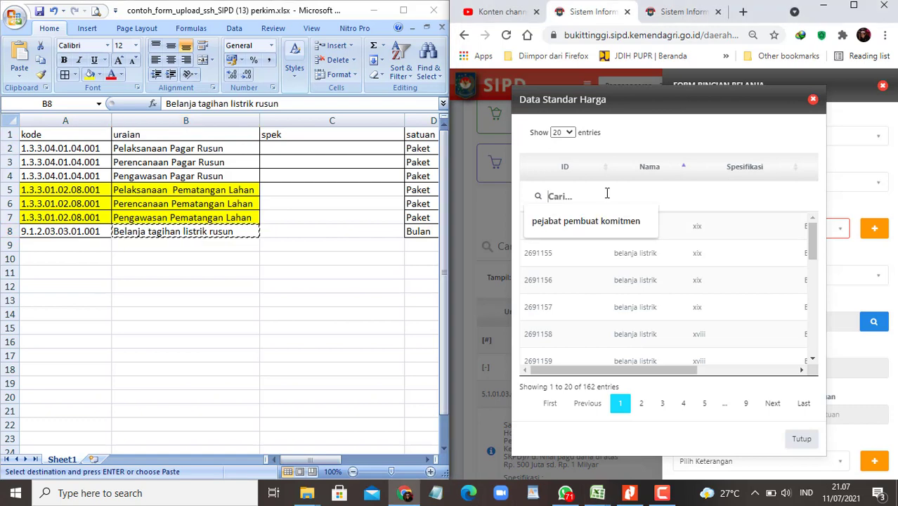
key("ctrl+v")
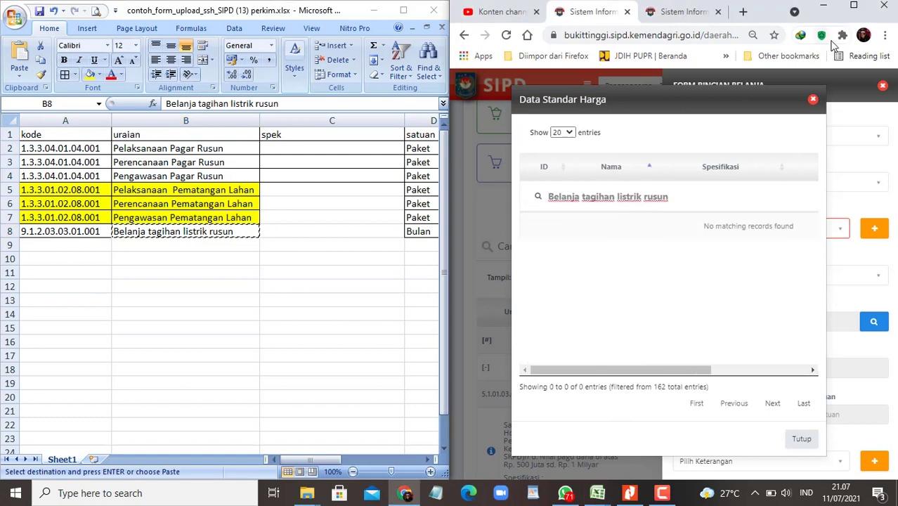
left_click(853, 7)
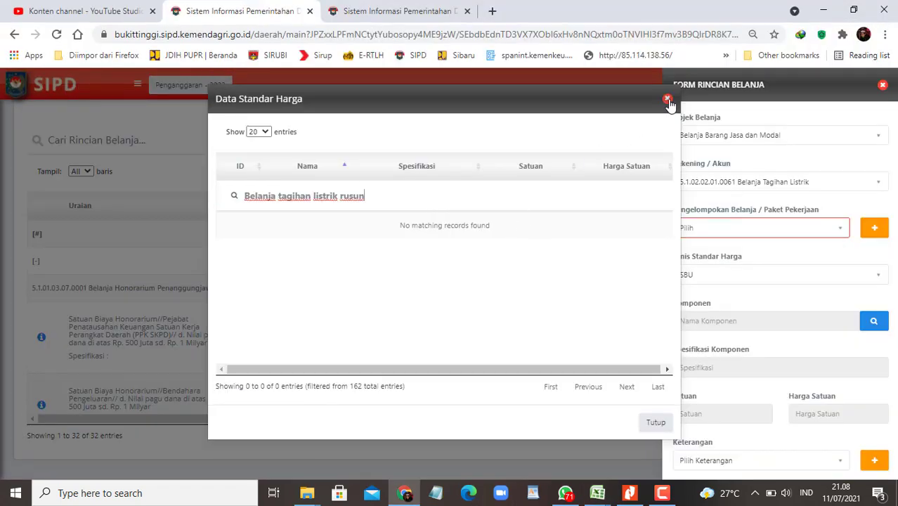
left_click(667, 98)
Step: Retry the description search under SSH with all entries shown and a shortened search term
left_click(701, 276)
left_click(687, 328)
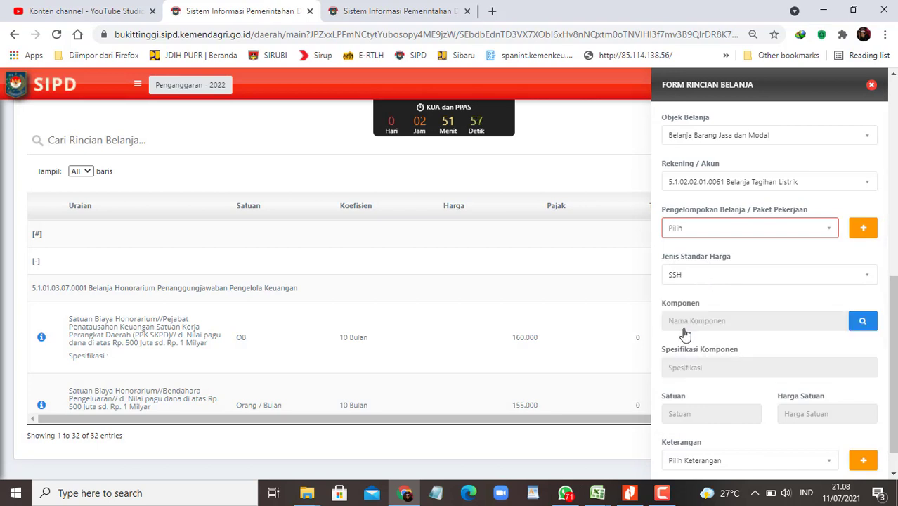
left_click(862, 321)
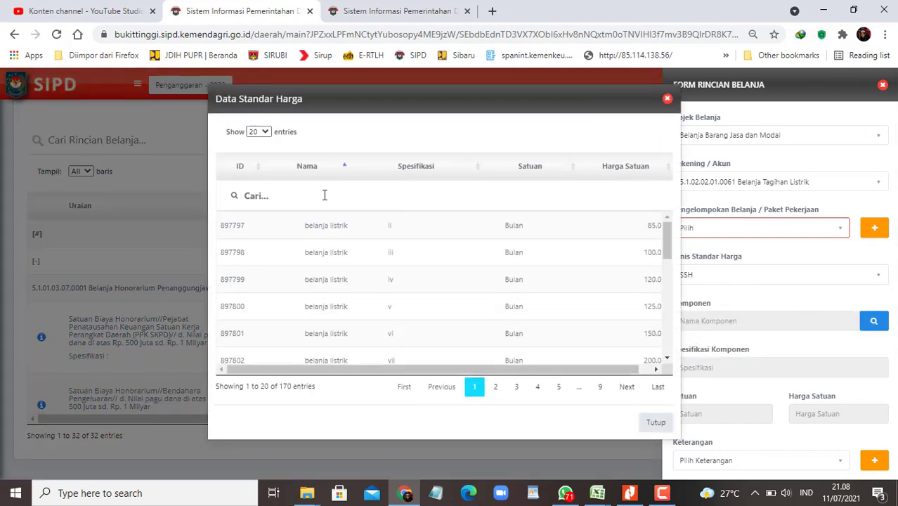
left_click(323, 196)
key("ctrl+v")
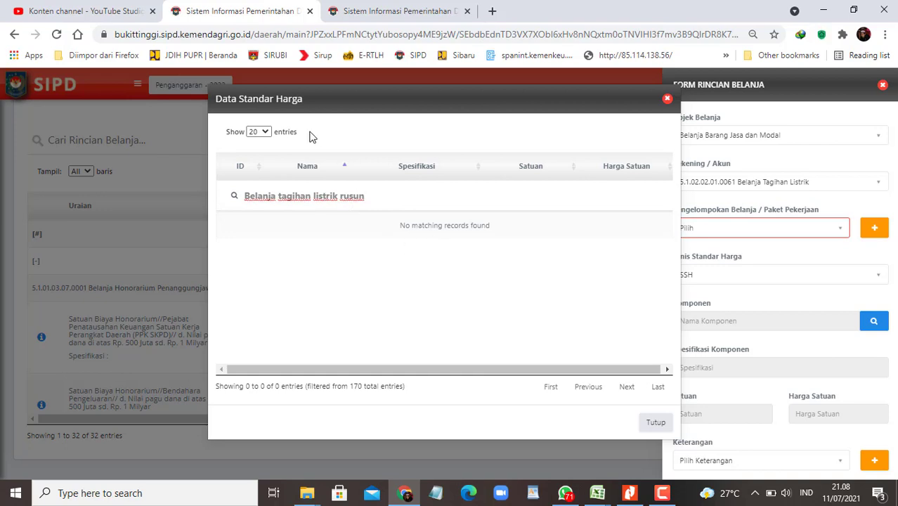
left_click(262, 132)
left_click(254, 175)
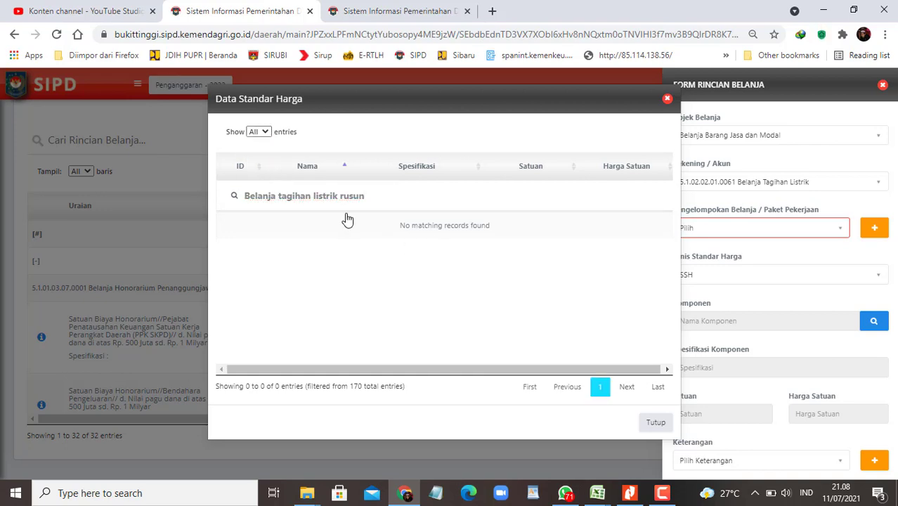
left_click(312, 197)
key("BackSpace")
key("BackSpace")
key("BackSpace")
key("BackSpace")
key("BackSpace")
key("BackSpace")
key("BackSpace")
key("BackSpace")
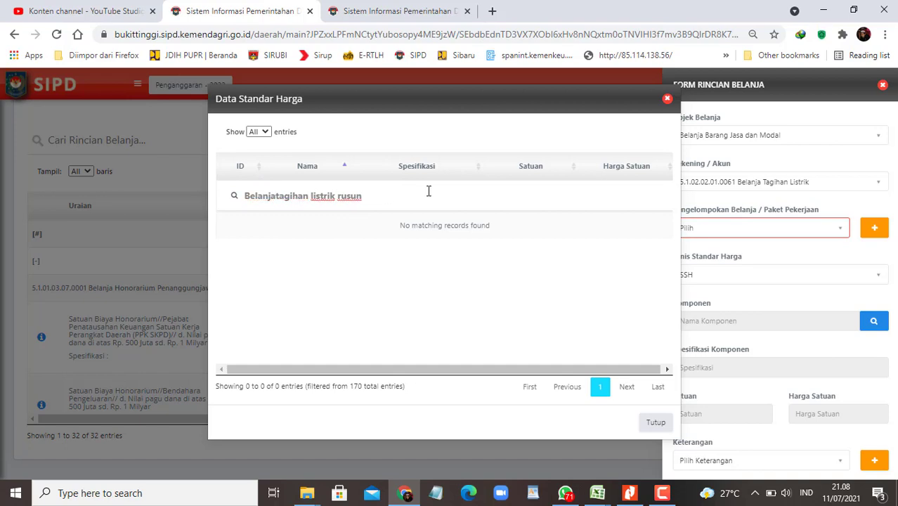
key("End")
key("BackSpace")
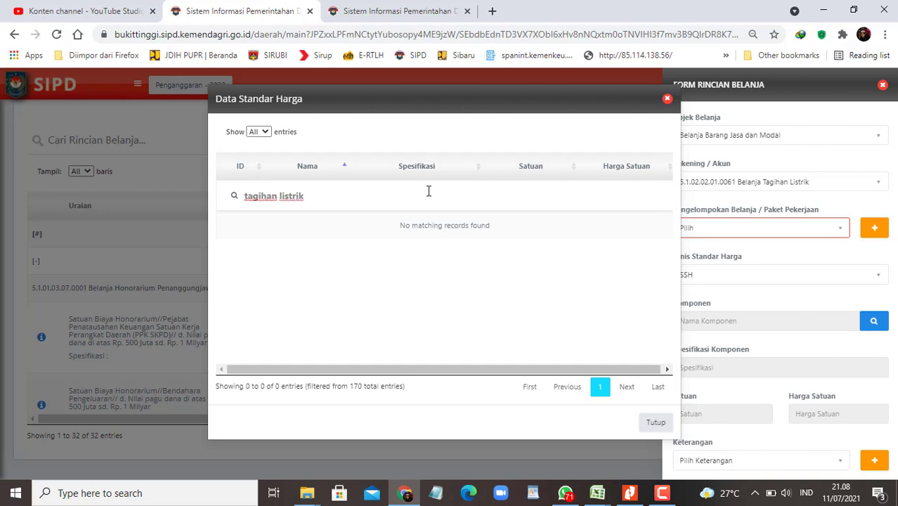
left_click(666, 101)
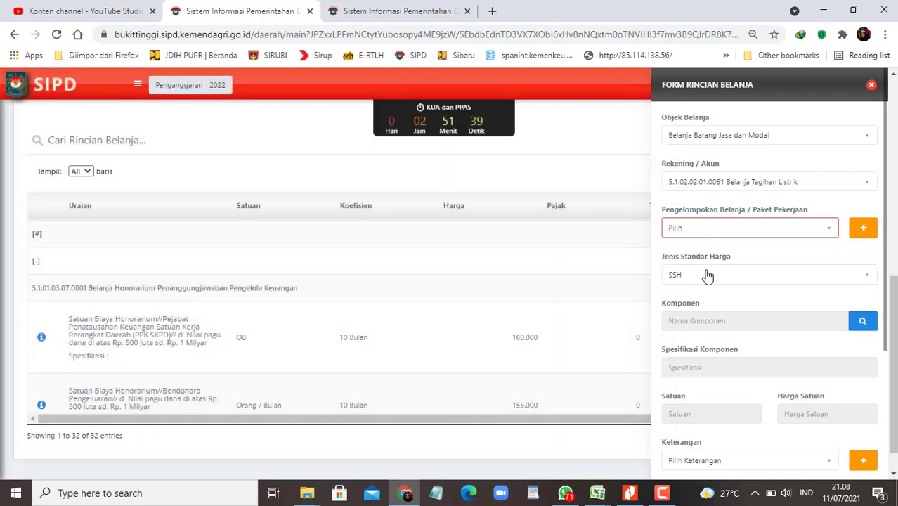
Step: Switch back to SBU and list all 162 components sorted by Harga Satuan, highest first
left_click(706, 275)
left_click(680, 342)
left_click(859, 322)
left_click_drag(334, 369, 451, 369)
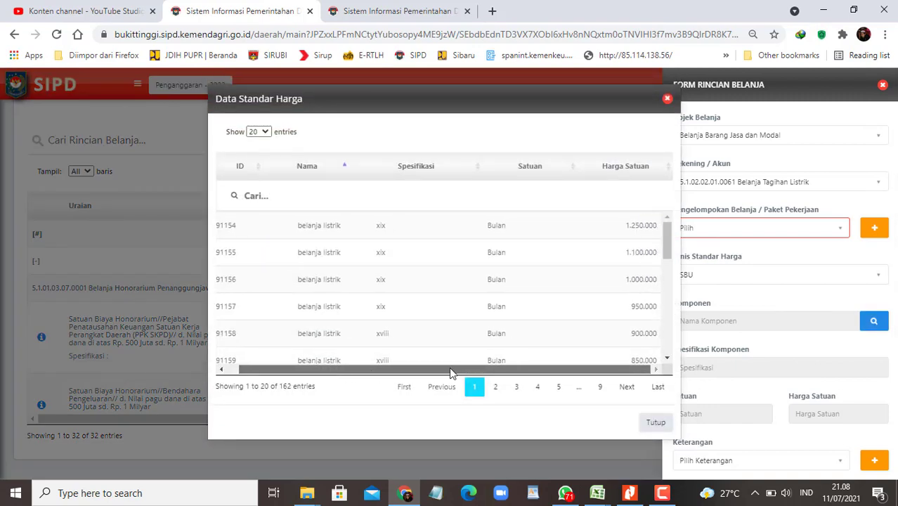
left_click(665, 170)
left_click(259, 132)
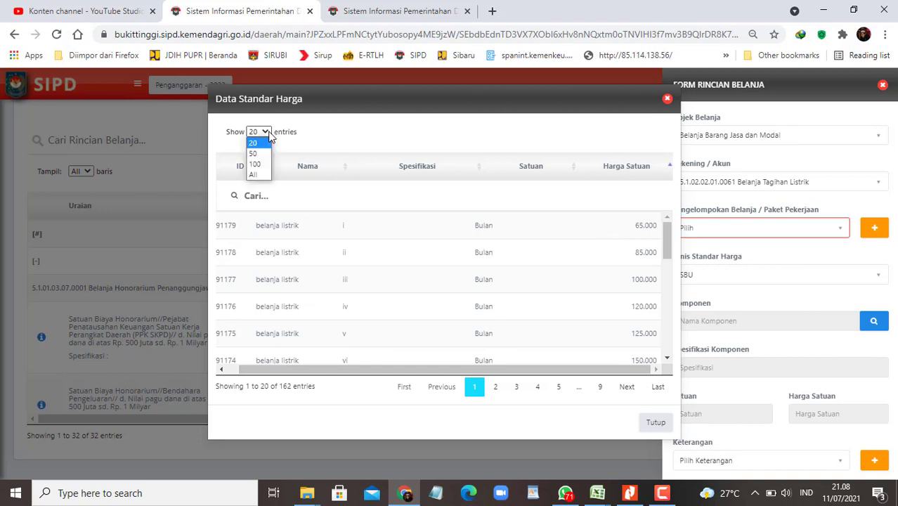
left_click(260, 176)
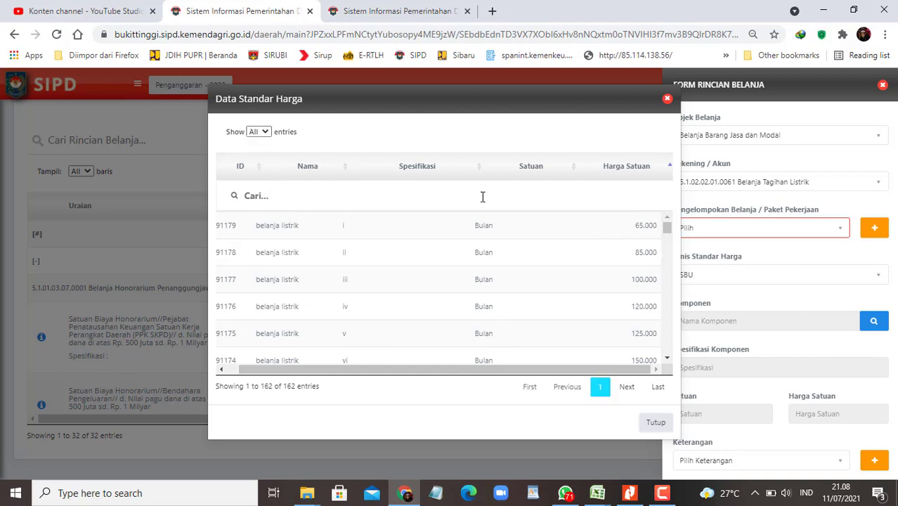
left_click(667, 170)
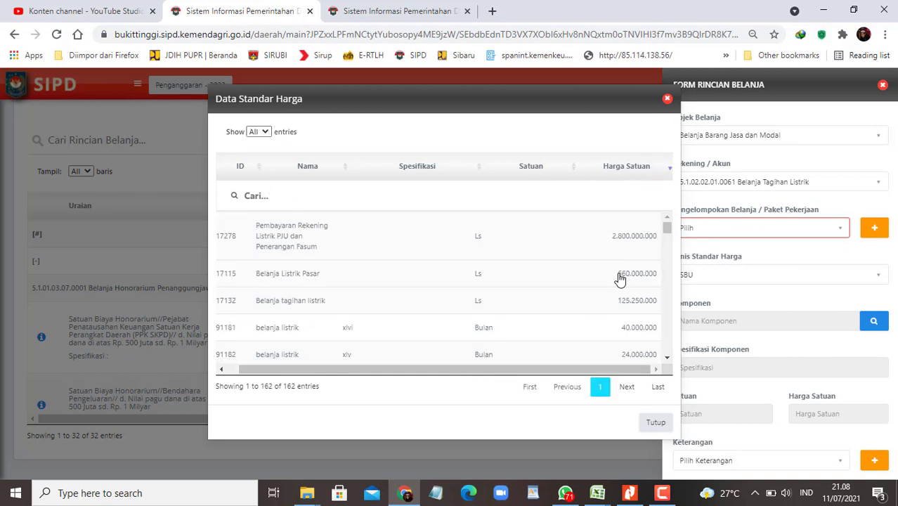
scroll(631, 325, "down", 1)
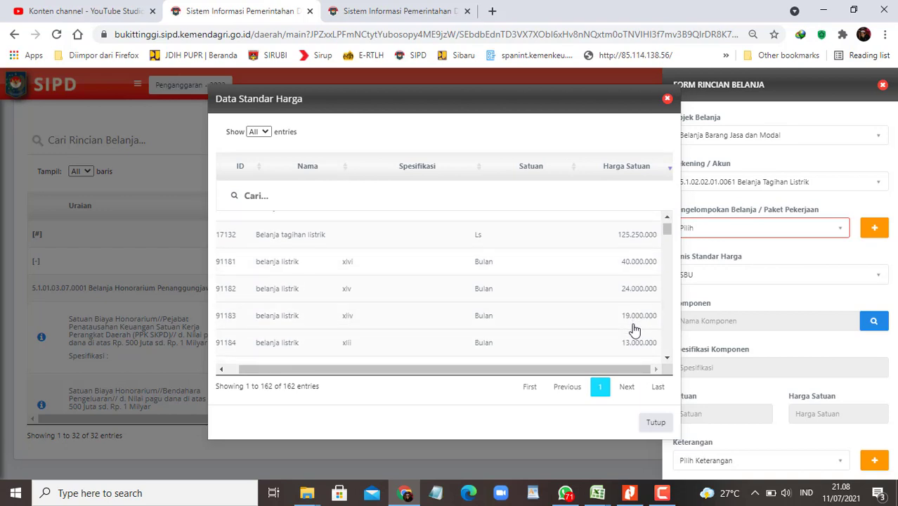
scroll(631, 326, "down", 2)
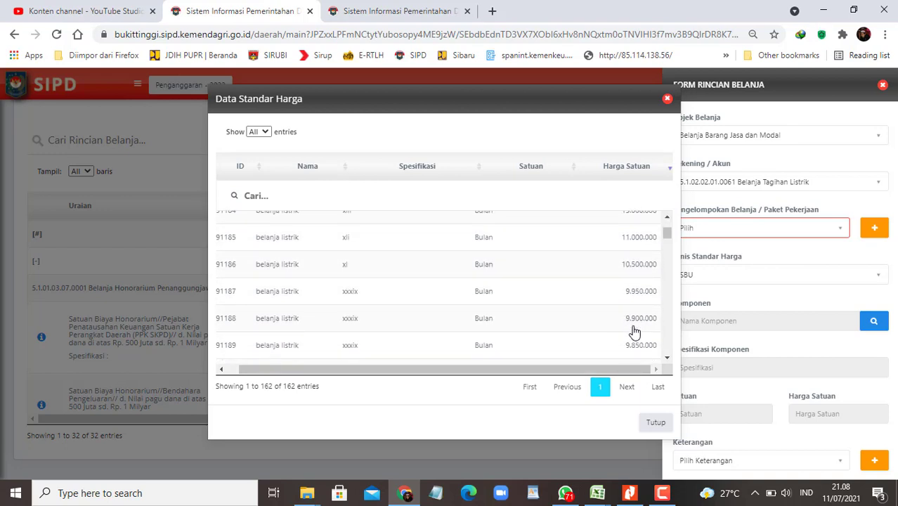
scroll(631, 330, "down", 1)
scroll(503, 334, "up", 3)
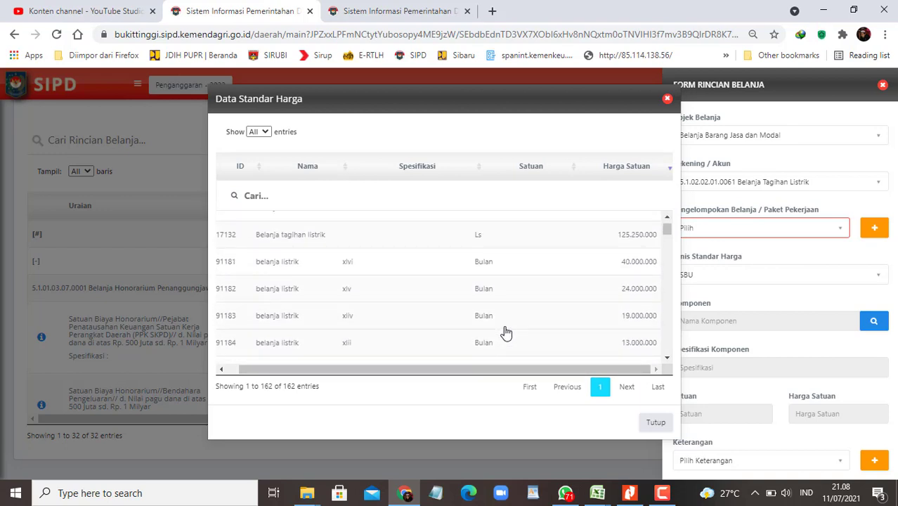
left_click_drag(435, 371, 260, 355)
scroll(302, 288, "up", 1)
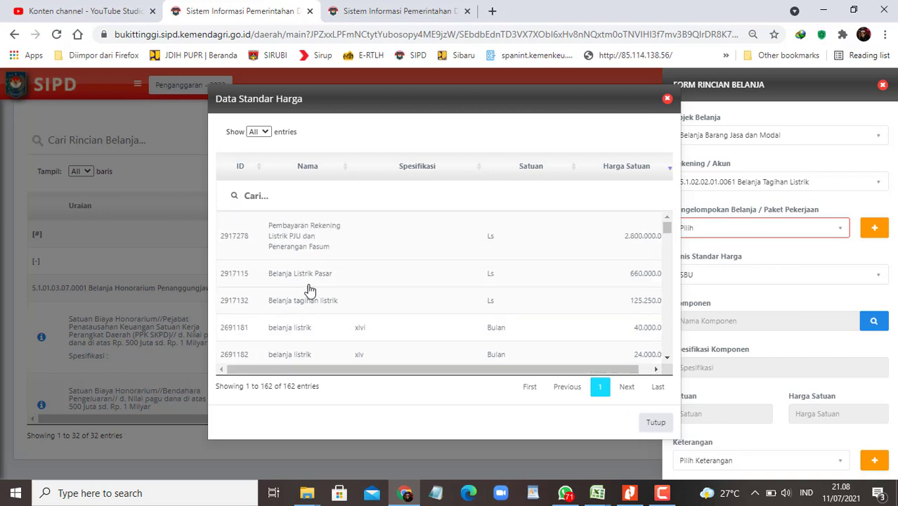
Step: Search the SBU list for 'rusun', then 'tagihan', leaving only Belanja tagihan listrik at 125.250.000
left_click(292, 197)
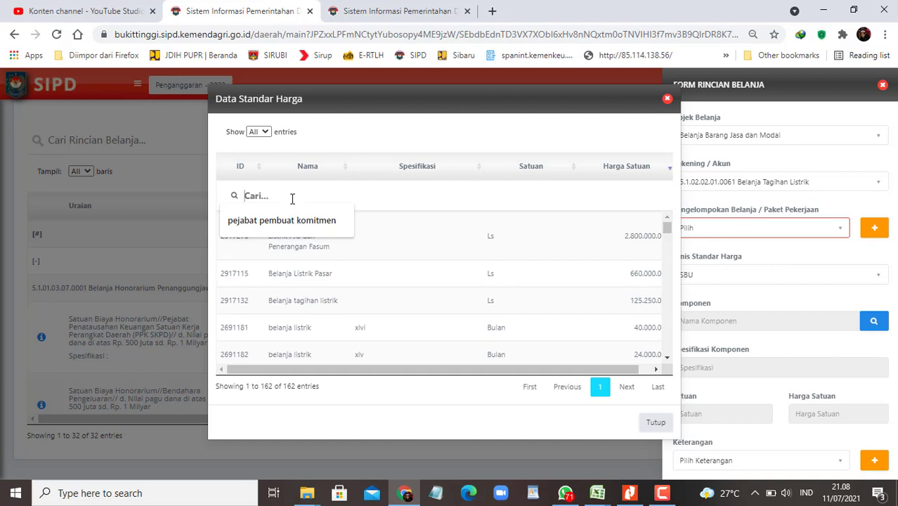
type("rusun")
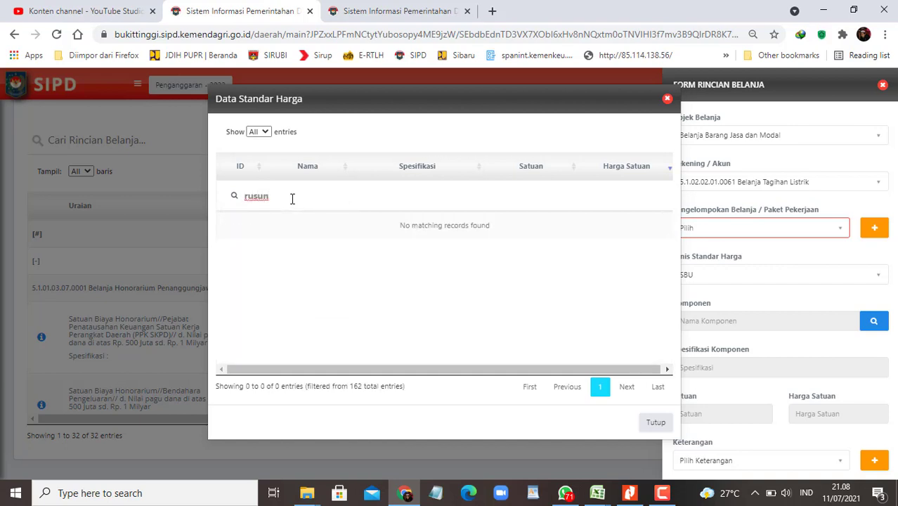
key("BackSpace")
key("BackSpace")
key("BackSpace")
key("BackSpace")
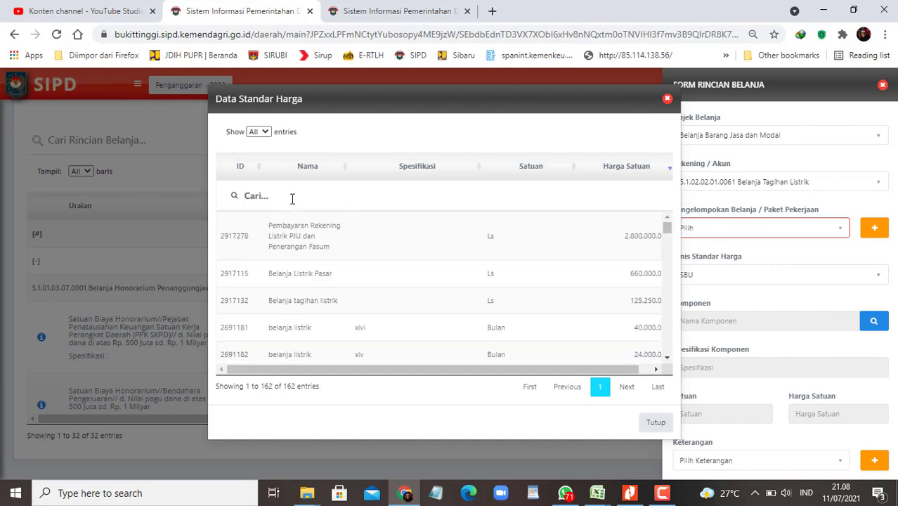
type("taguan")
key("BackSpace")
key("BackSpace")
key("BackSpace")
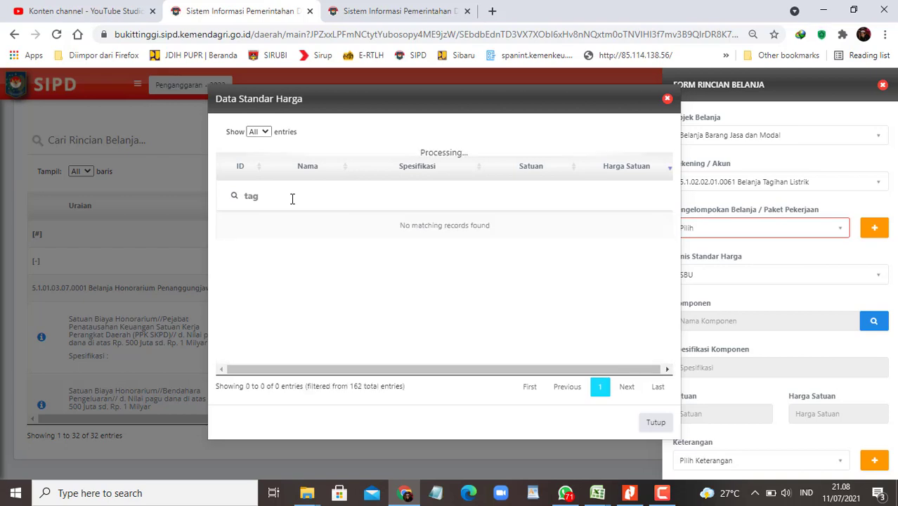
type("ihan")
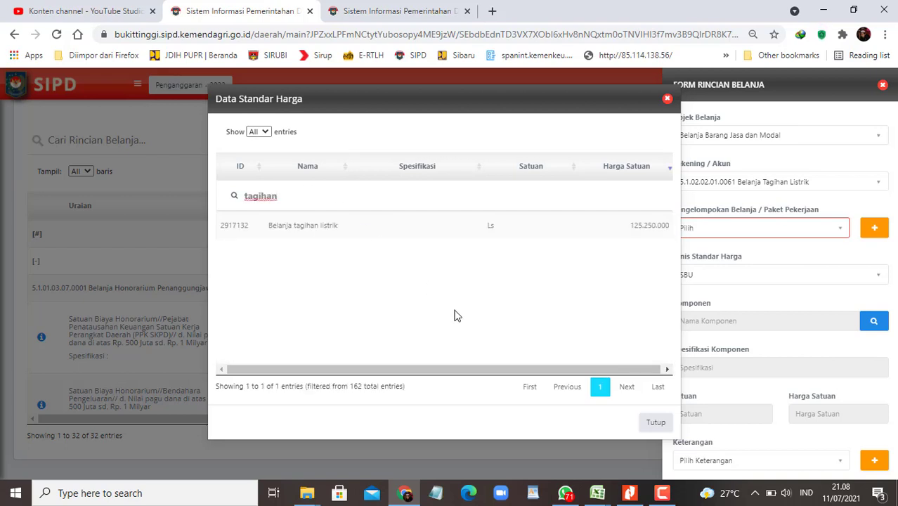
left_click(537, 97)
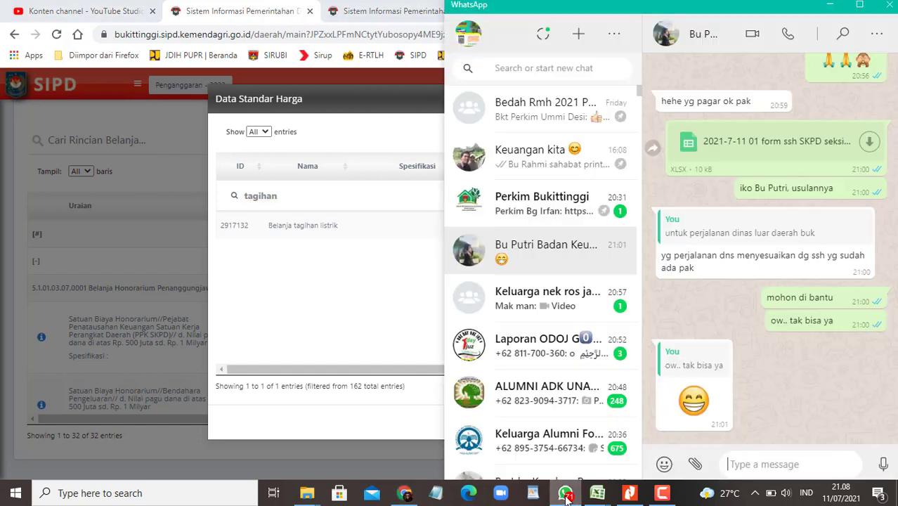
left_click(565, 492)
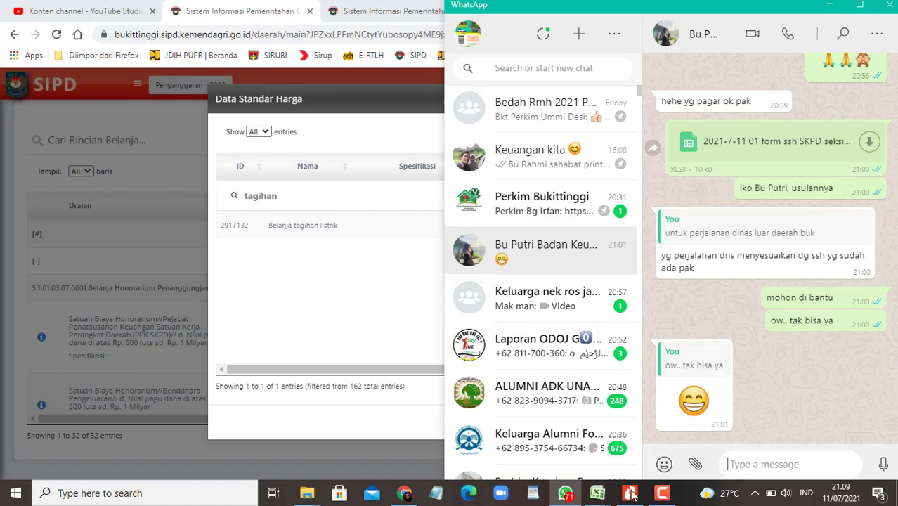
Step: Copy the Belanja tagihan listrik rusun row A8:F8 from the SSH upload spreadsheet
mouse_move(597, 492)
left_click(632, 449)
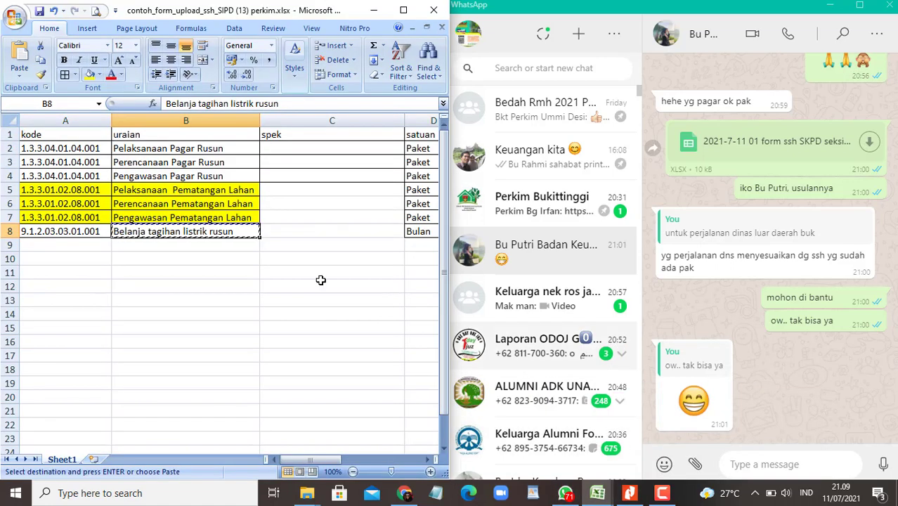
left_click(253, 283)
left_click(360, 7)
key("alt+Tab")
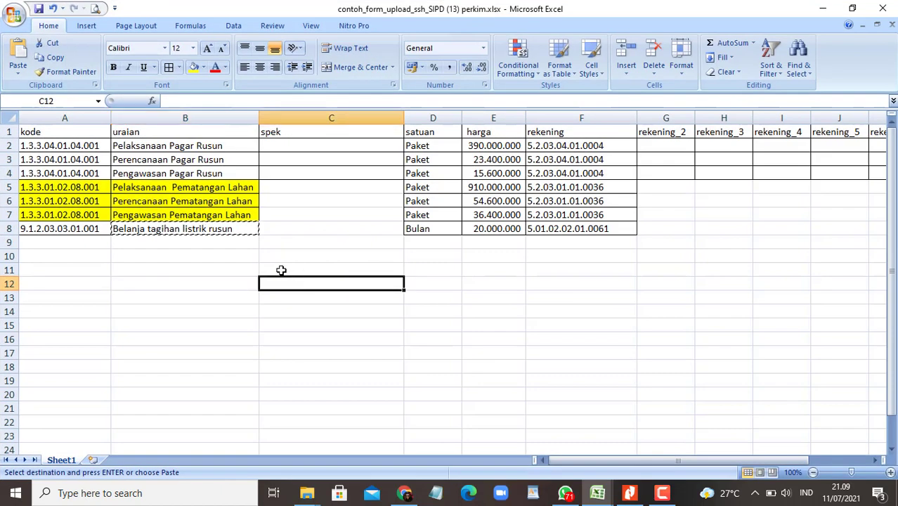
left_click_drag(49, 228, 569, 243)
key("ctrl+c")
Step: Send the copied row to the finance contact with a note that it isn't listed yet
left_click(572, 496)
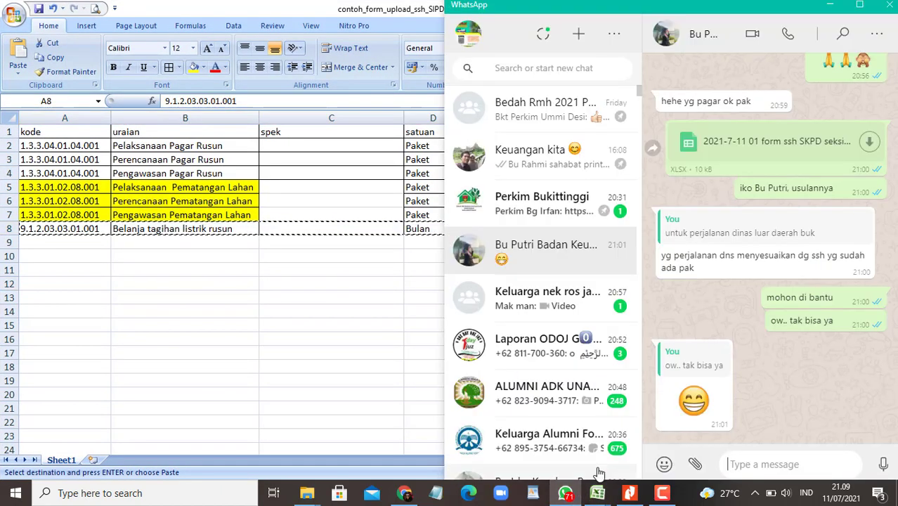
left_click(754, 464)
key("ctrl+v")
type("ma")
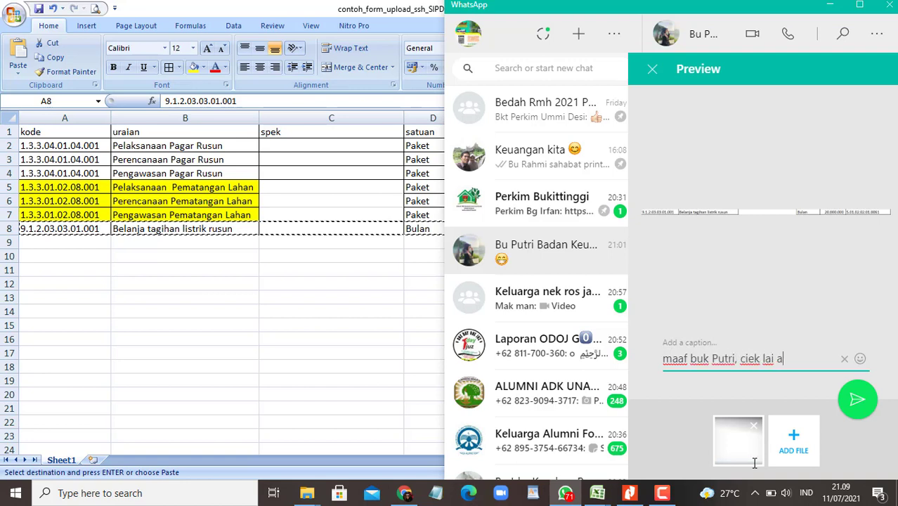
type("masuak")
key("Return")
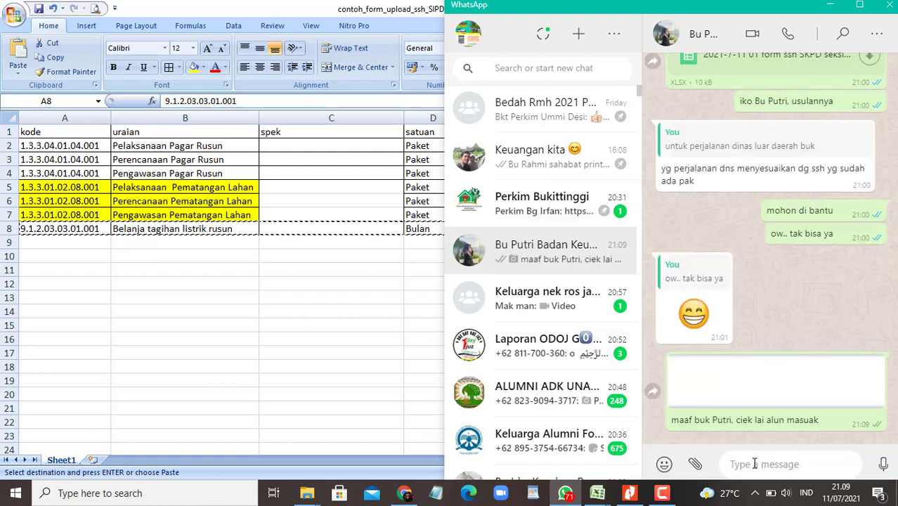
left_click(209, 229)
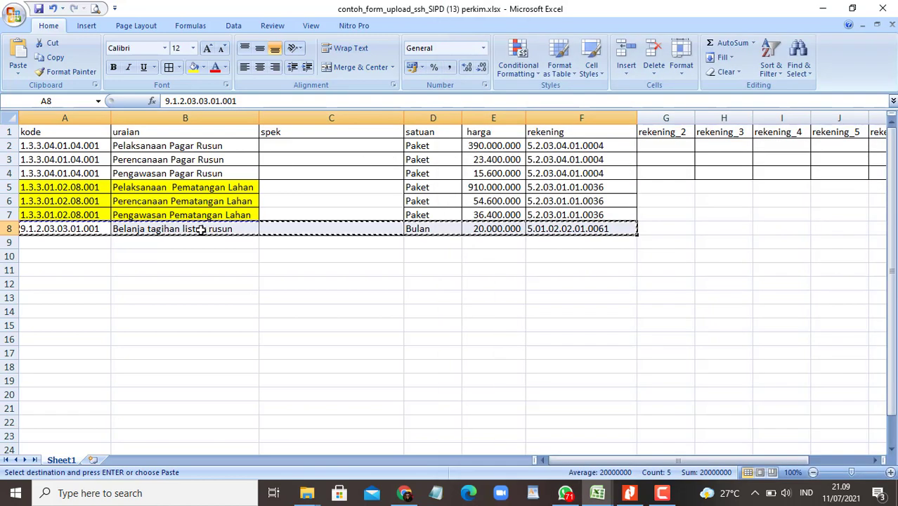
Step: Send the finance contact the item description 'Belanja tagihan listrik rusun' as a text message
left_click(202, 230)
left_click_drag(290, 100, 149, 98)
key("ctrl+c")
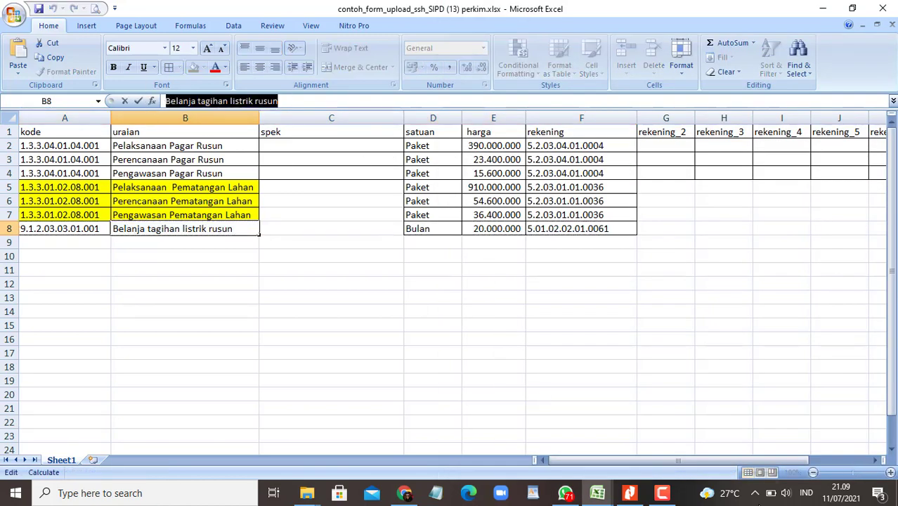
left_click(565, 493)
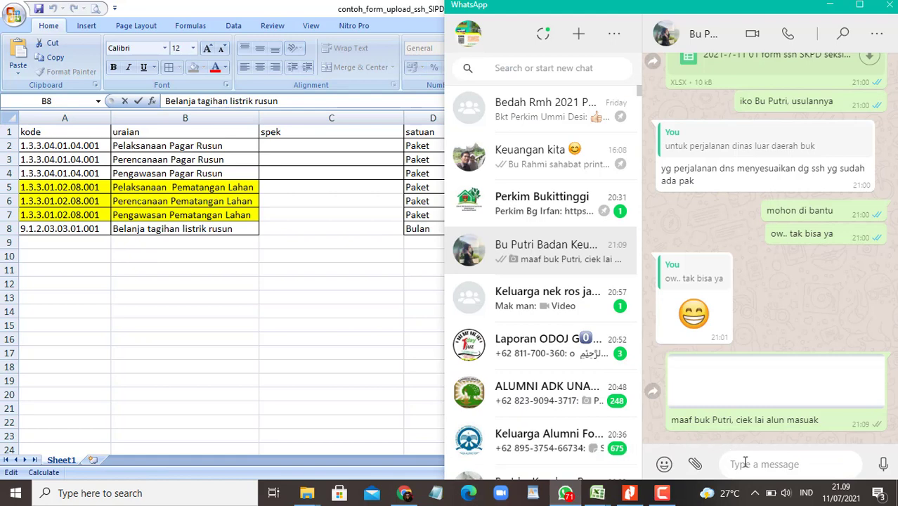
key("ctrl+v")
key("Return")
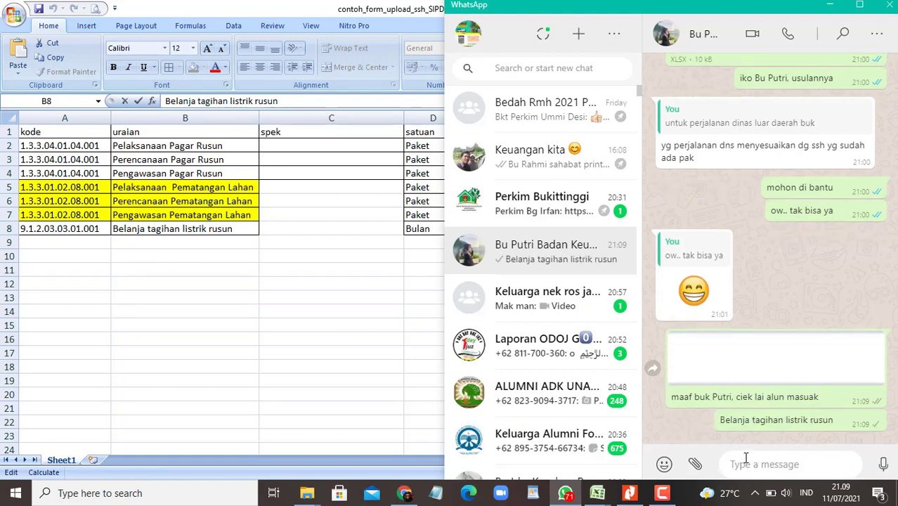
Step: Follow up with a praying-hands emoji message and a short request for help
left_click(663, 464)
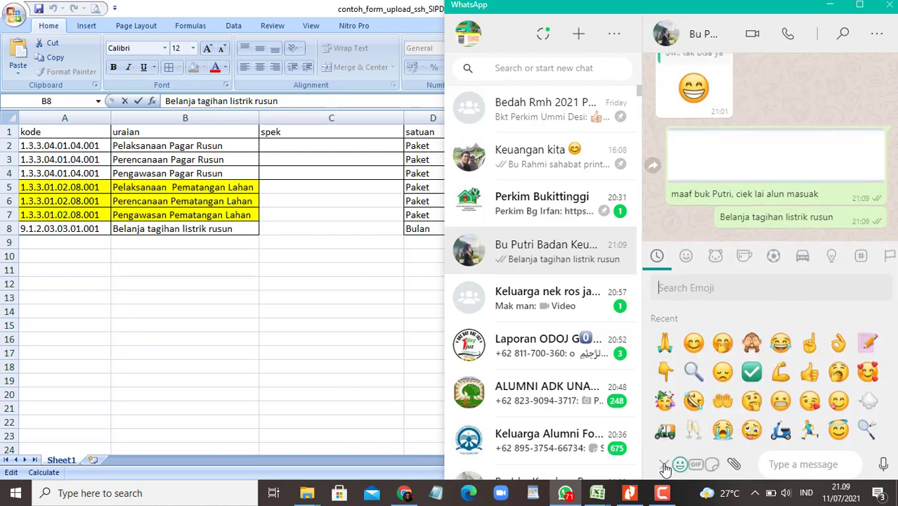
double_click(664, 336)
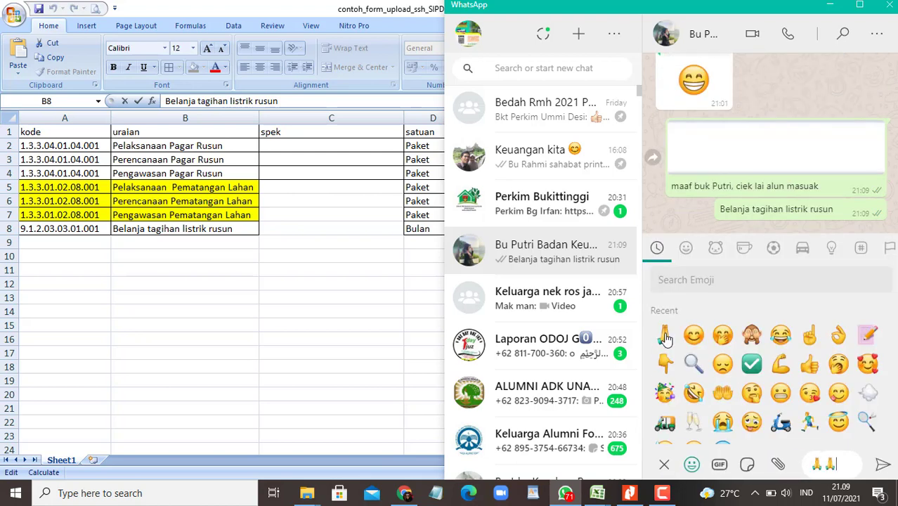
left_click(722, 336)
key("Return")
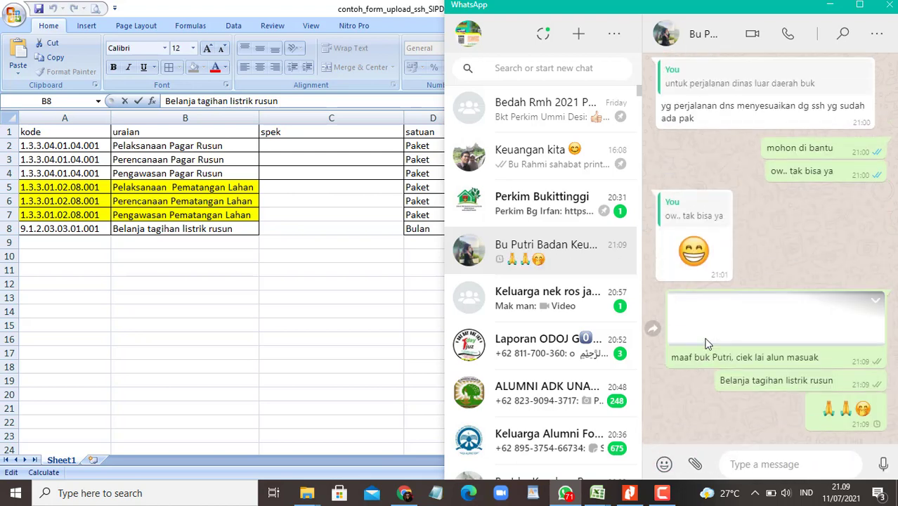
type("mohon di bantu buk")
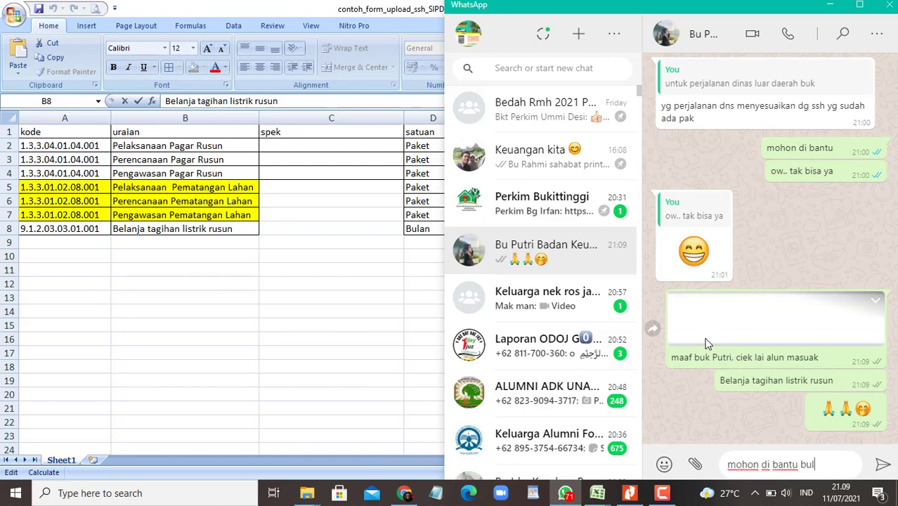
key("Return")
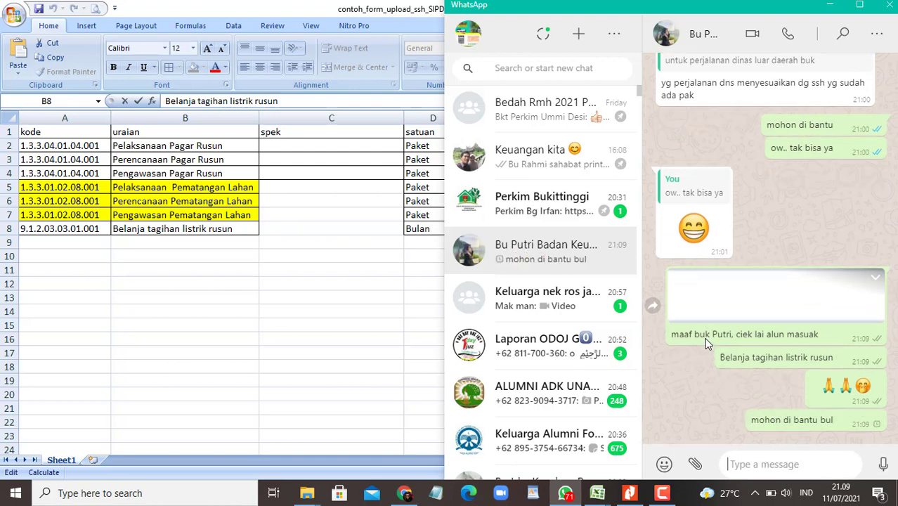
type("buk")
key("Return")
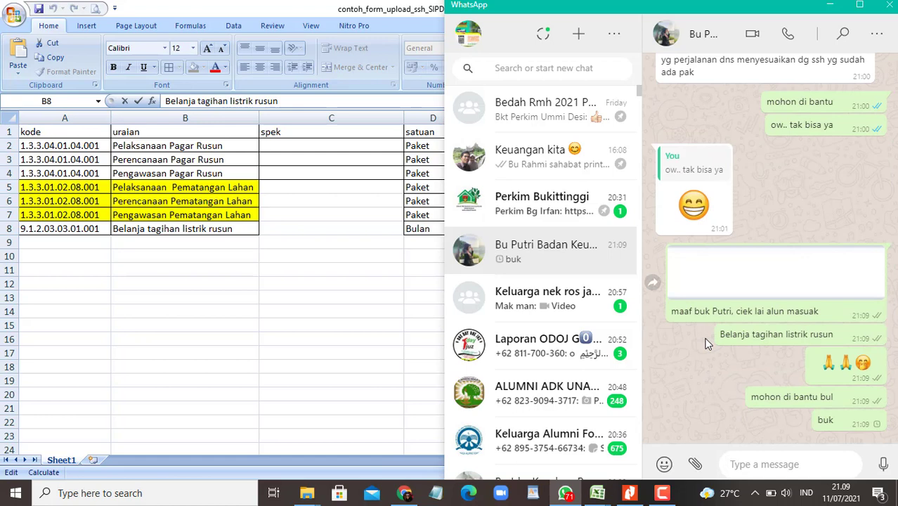
Step: Select account code 5.01.02.02.01.0061 from cell F8 and return to the SIPD price list
left_click(311, 292)
left_click(306, 286)
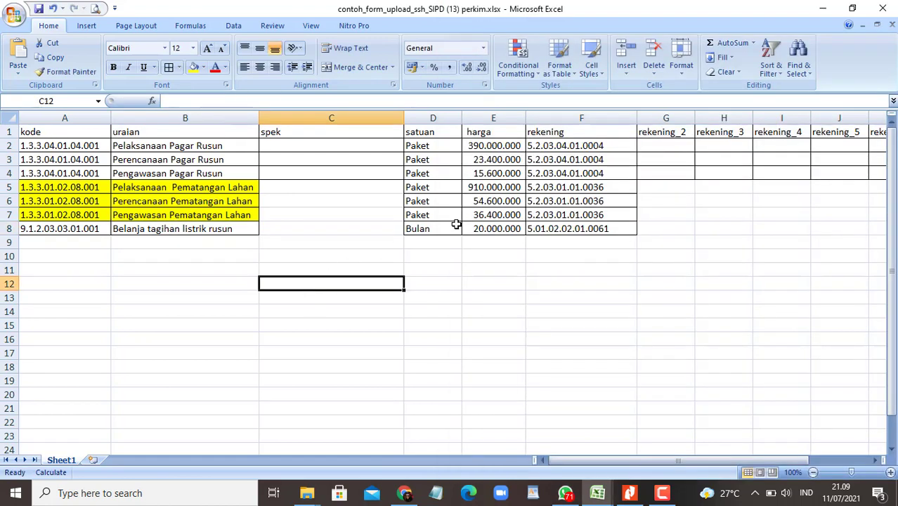
left_click(577, 228)
left_click_drag(254, 101, 100, 103)
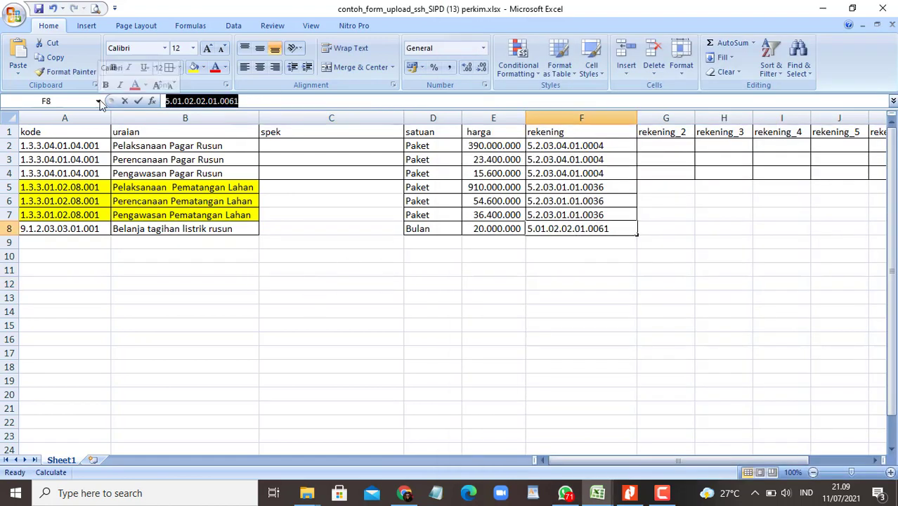
left_click(403, 492)
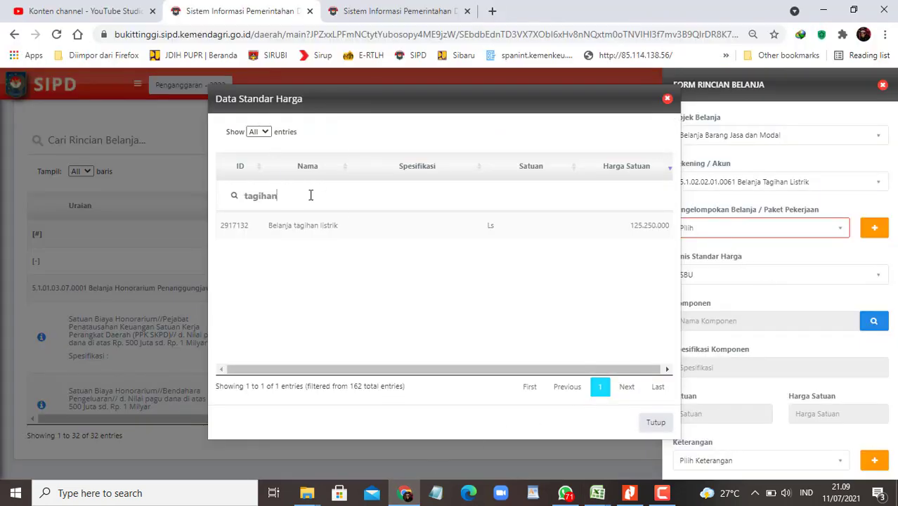
Step: Close the price list and search the Komponen - SBU page by account code 5.01.02.02.01.0061
key("BackSpace")
key("BackSpace")
key("BackSpace")
key("BackSpace")
key("BackSpace")
key("BackSpace")
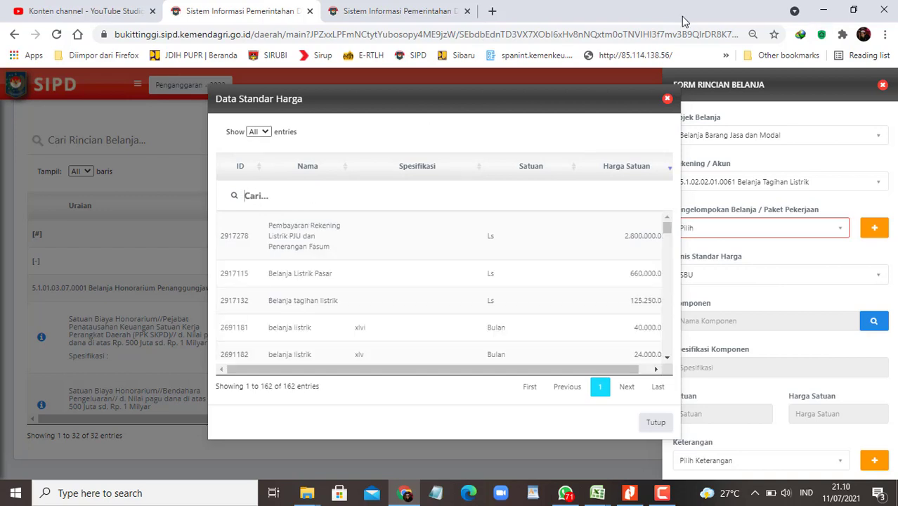
left_click(668, 100)
left_click(373, 12)
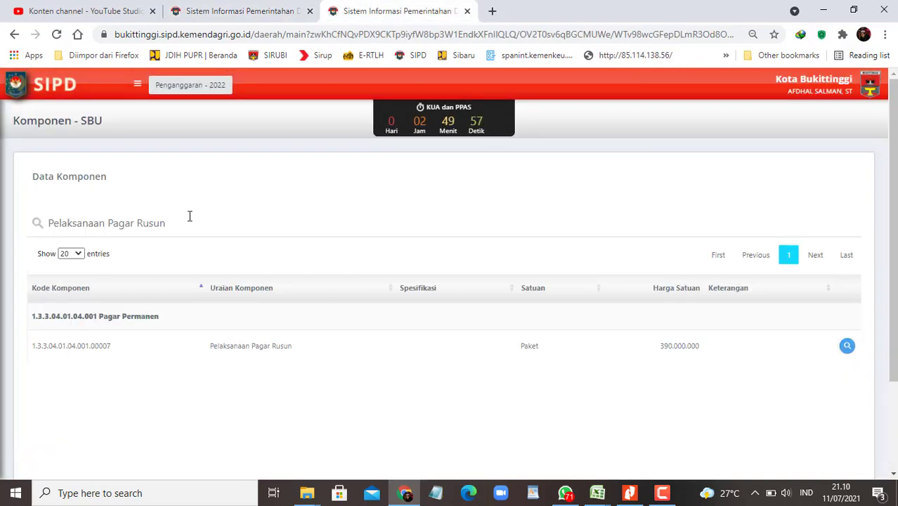
left_click_drag(199, 227, 2, 223)
key("ctrl+v")
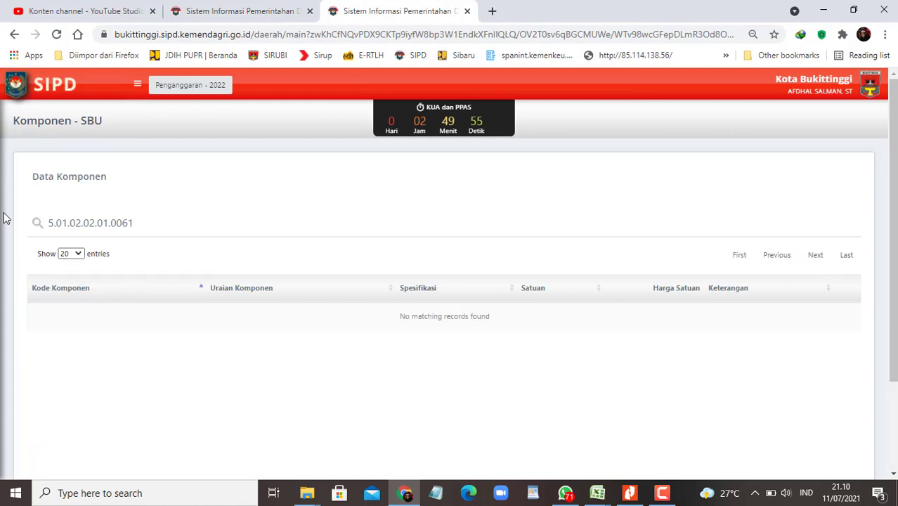
key("BackSpace")
key("BackSpace")
key("BackSpace")
key("BackSpace")
key("BackSpace")
key("BackSpace")
key("BackSpace")
key("BackSpace")
key("BackSpace")
key("BackSpace")
key("BackSpace")
key("BackSpace")
key("BackSpace")
key("BackSpace")
key("BackSpace")
key("BackSpace")
key("BackSpace")
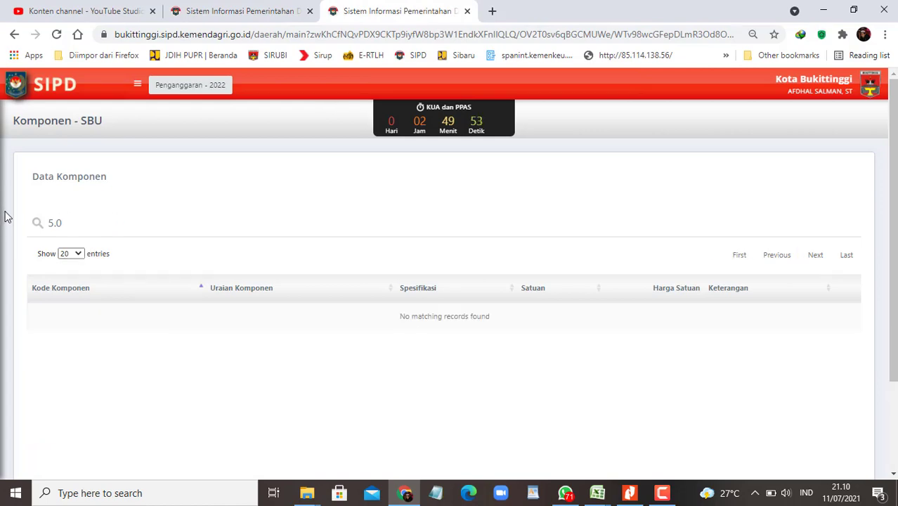
Step: Search Komponen - SBU for 'Belanja tagihan listrik rusun' and confirm Rekening Penyusun lists no accounts
key("alt+Tab")
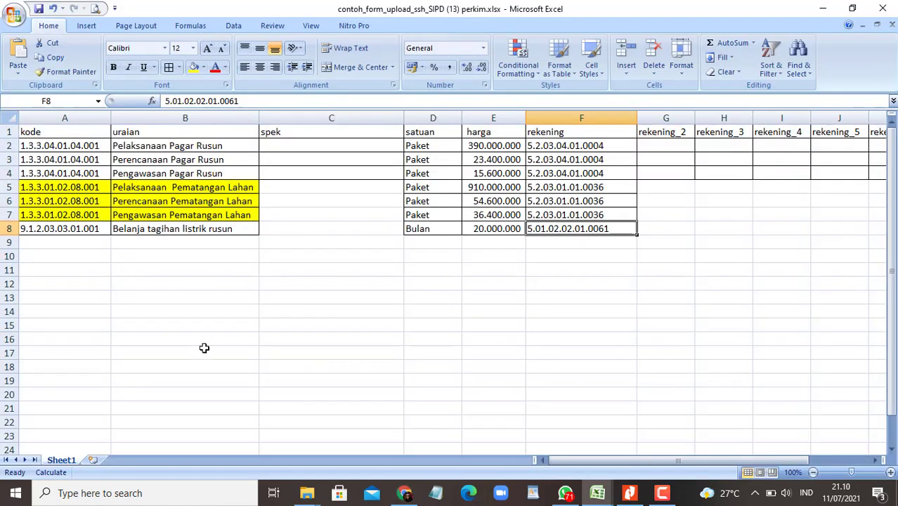
left_click(199, 298)
left_click(207, 233)
key("ctrl+c")
key("alt+Tab")
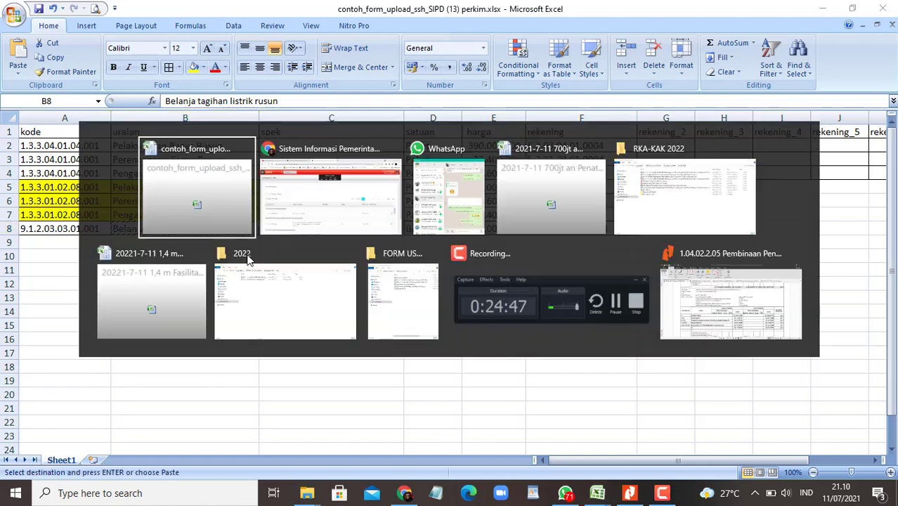
key("alt+Tab")
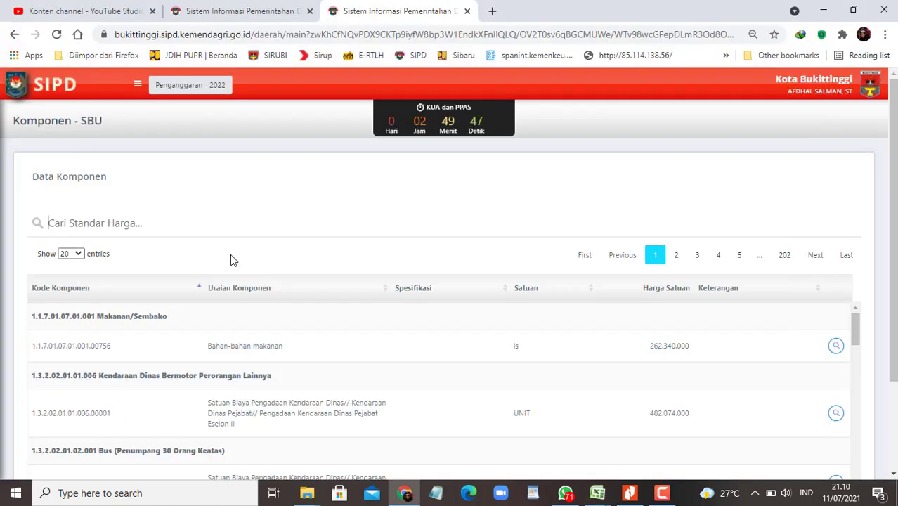
key("ctrl+v")
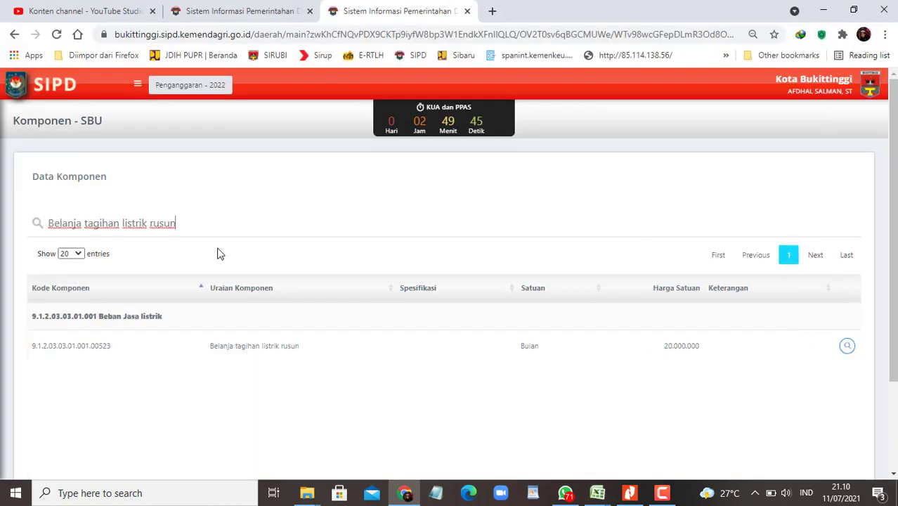
left_click(846, 345)
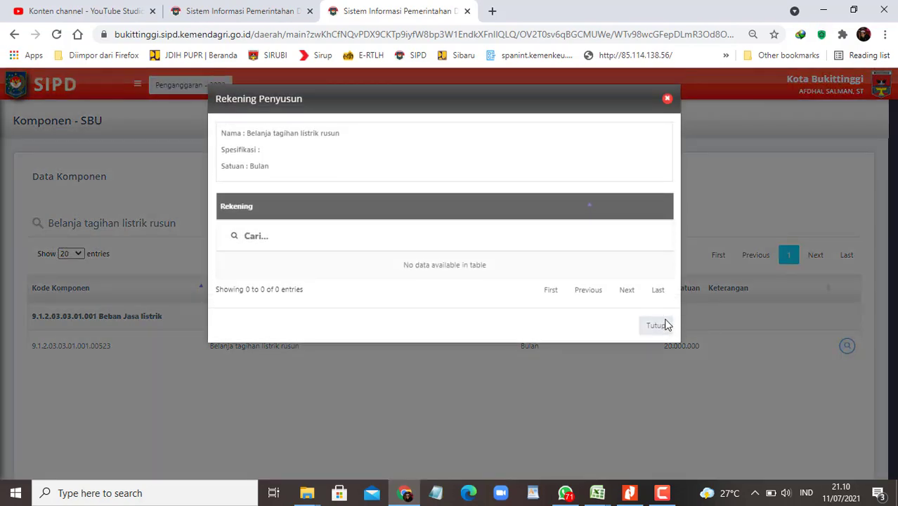
left_click_drag(619, 101, 620, 69)
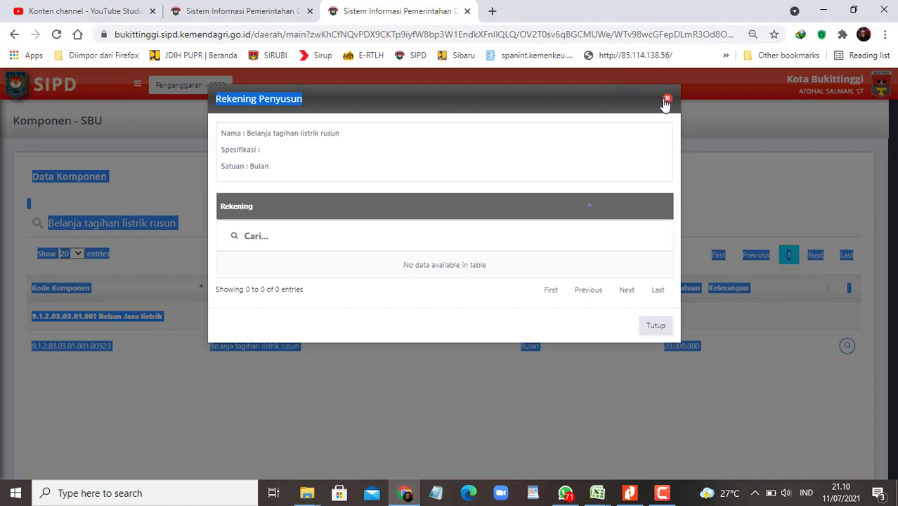
left_click(667, 98)
left_click(625, 407)
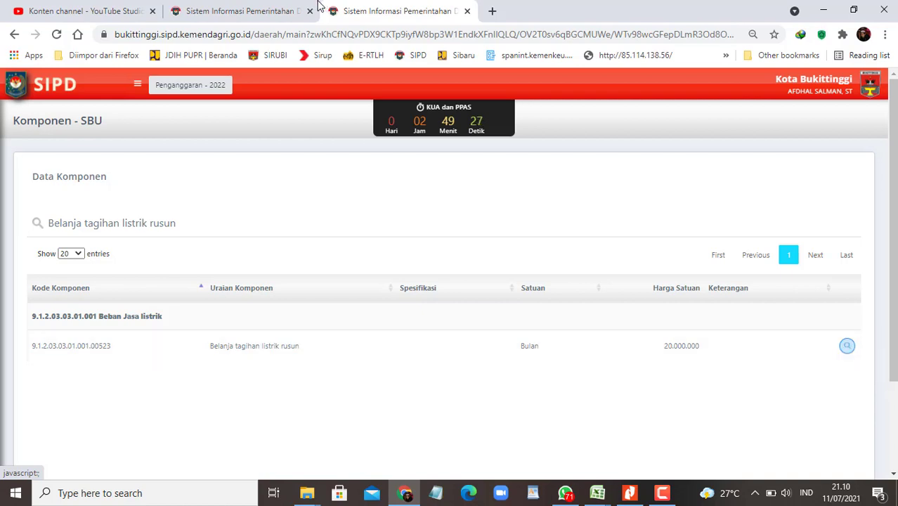
Step: Return to Form Rincian Belanja and bring up the Rumah Susun budget PDF at page 8
left_click(247, 15)
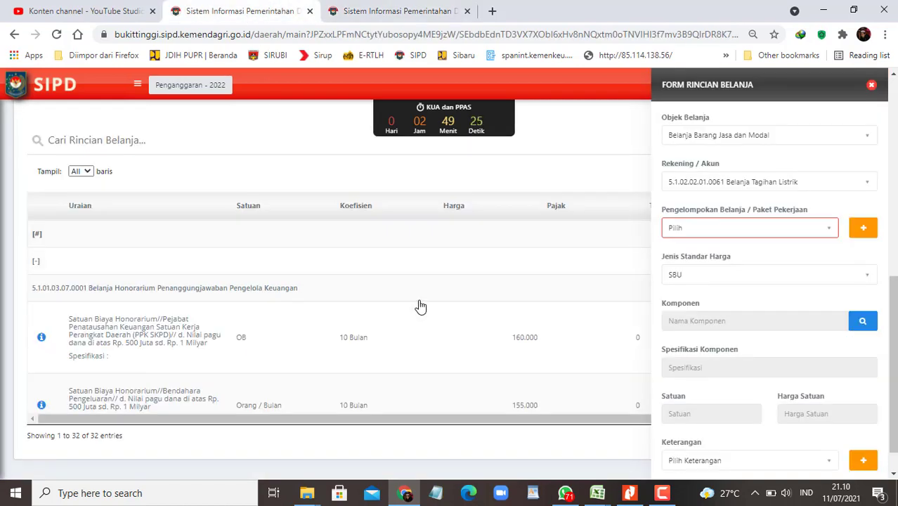
left_click(664, 495)
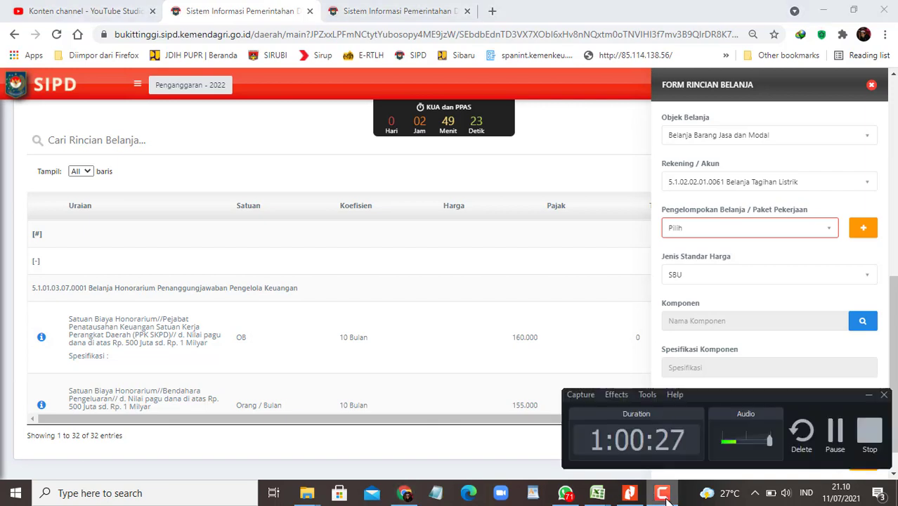
left_click(478, 384)
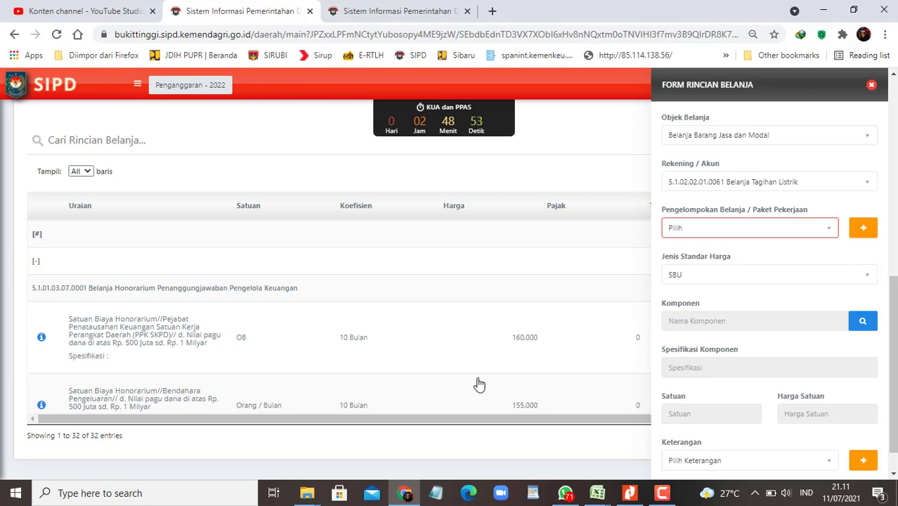
left_click(629, 493)
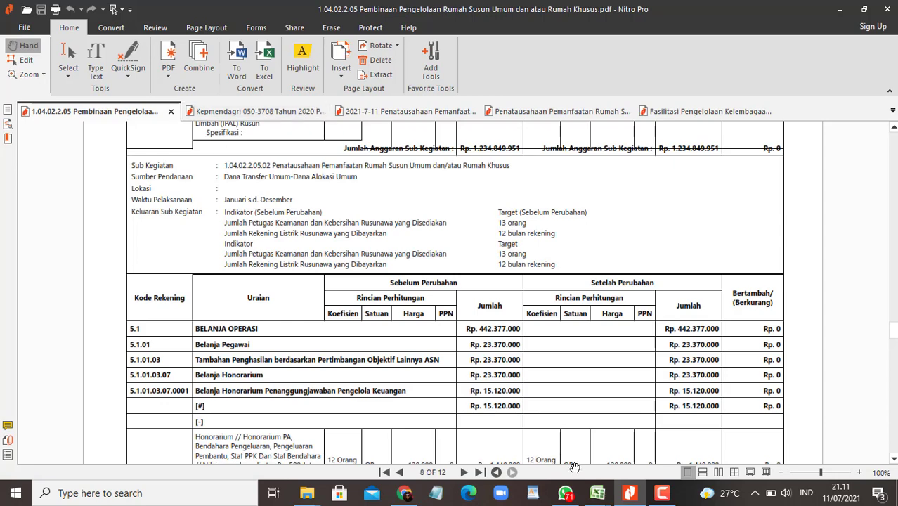
Step: Check the Rusun and Fasilitasi budget workbooks, showing Perjalanan Dinas luar daerah at 25.000.000
mouse_move(597, 493)
left_click(729, 435)
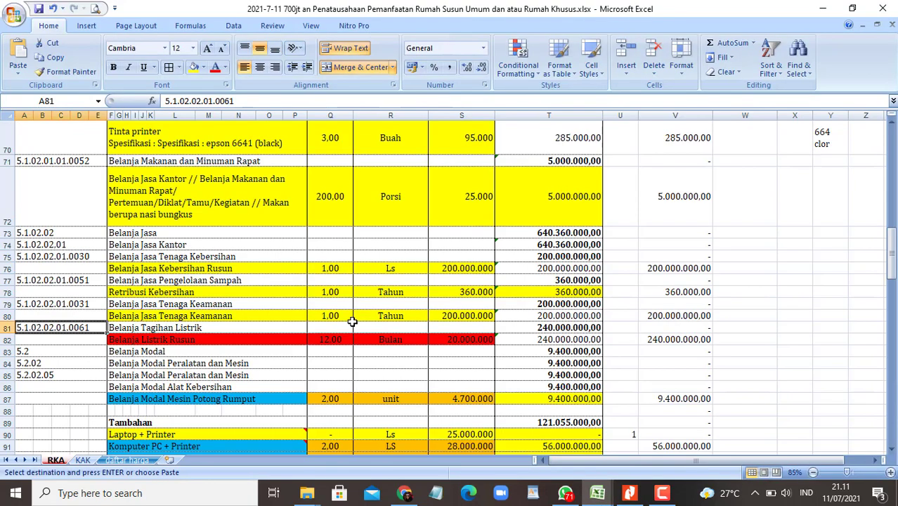
mouse_move(597, 495)
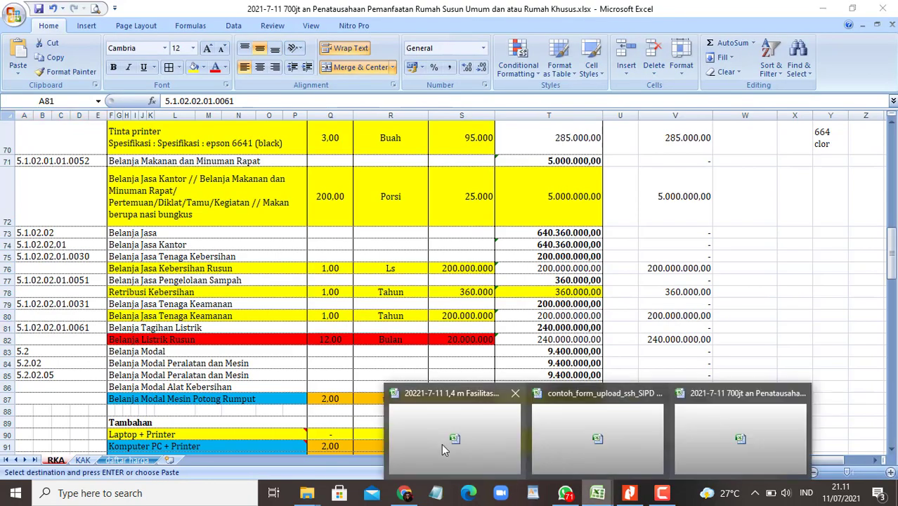
left_click(441, 444)
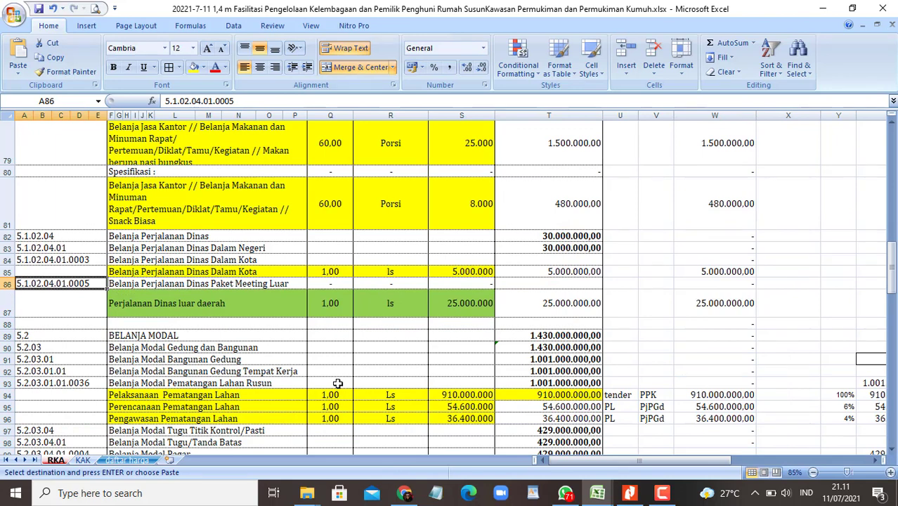
key("Escape")
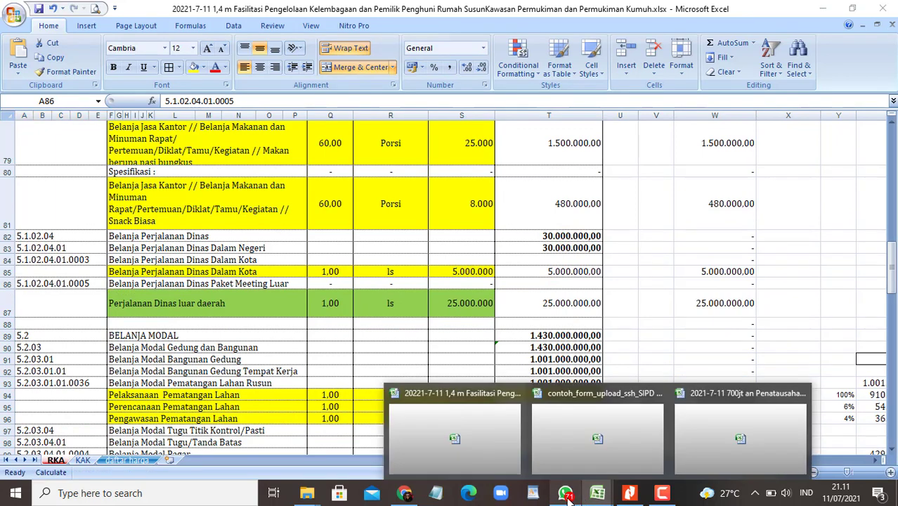
left_click(564, 492)
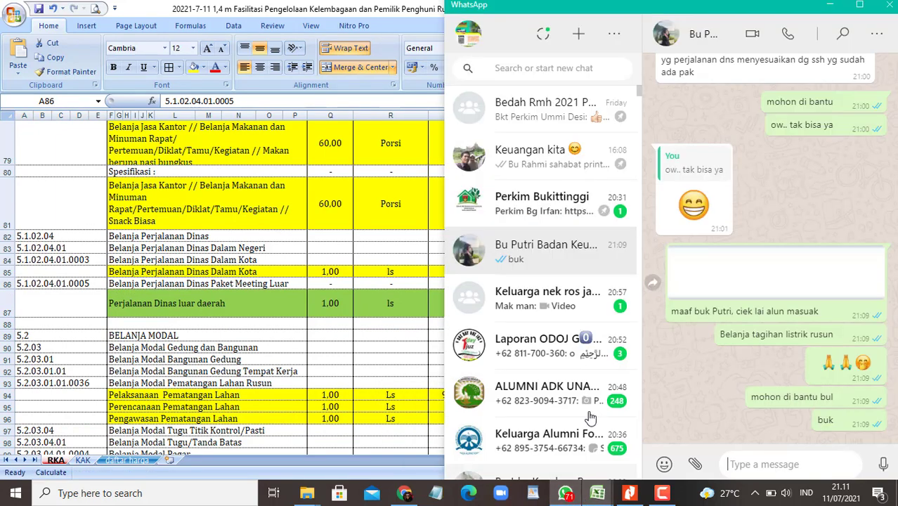
Step: Send the housing section head the budget screenshot, captioned that DL Luar daerah can't enter SBU/SSH proposals
left_click(537, 64)
type("yul")
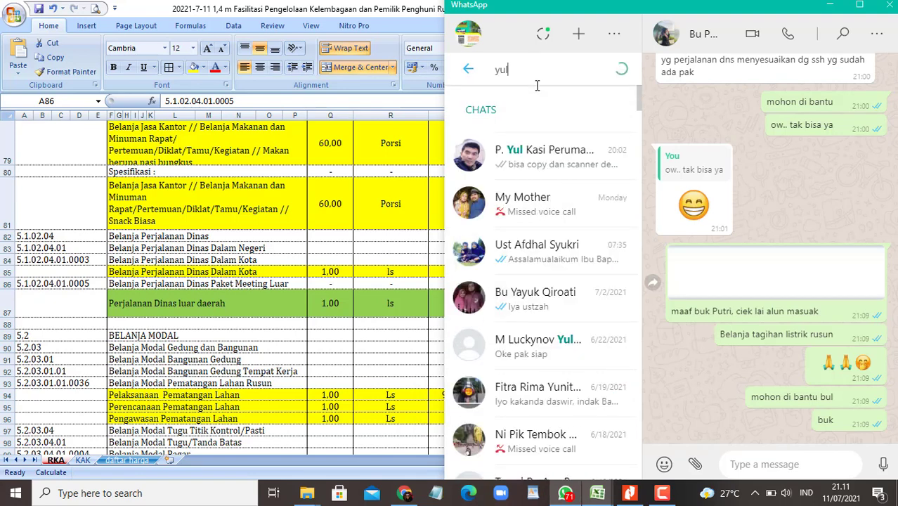
left_click(541, 156)
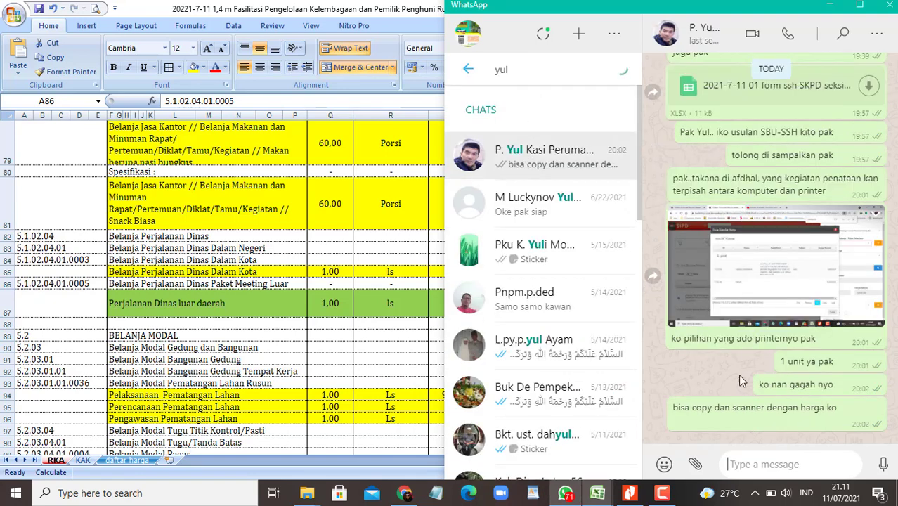
left_click(747, 463)
key("ctrl+v")
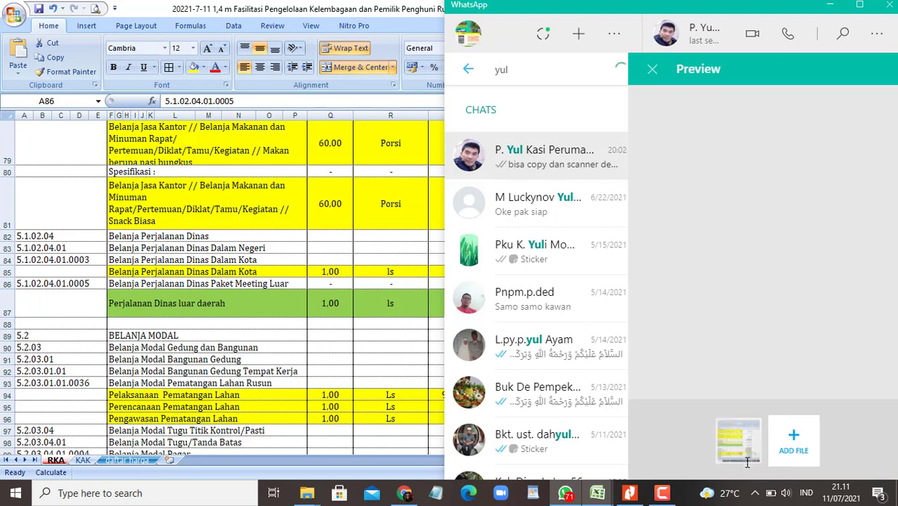
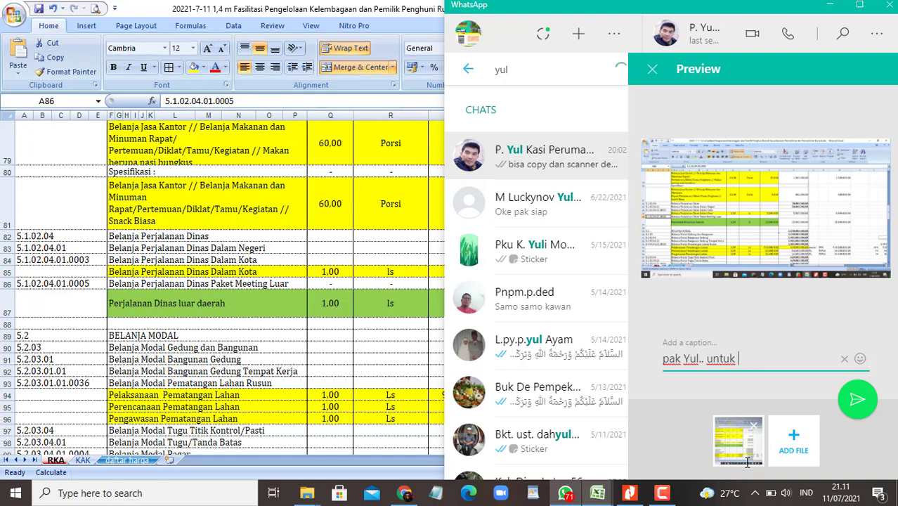
type("DD")
type("L ")
type("Luar daera")
type("h dak bisa")
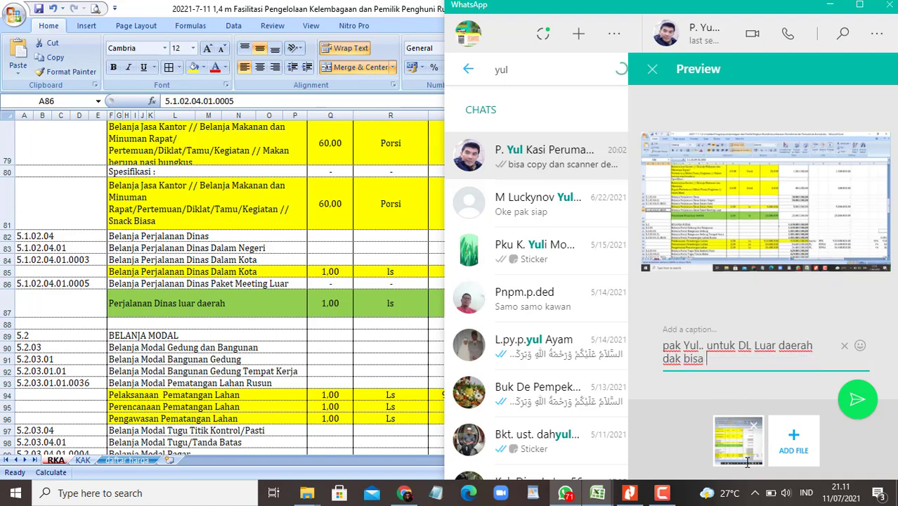
type(" masuk usul")
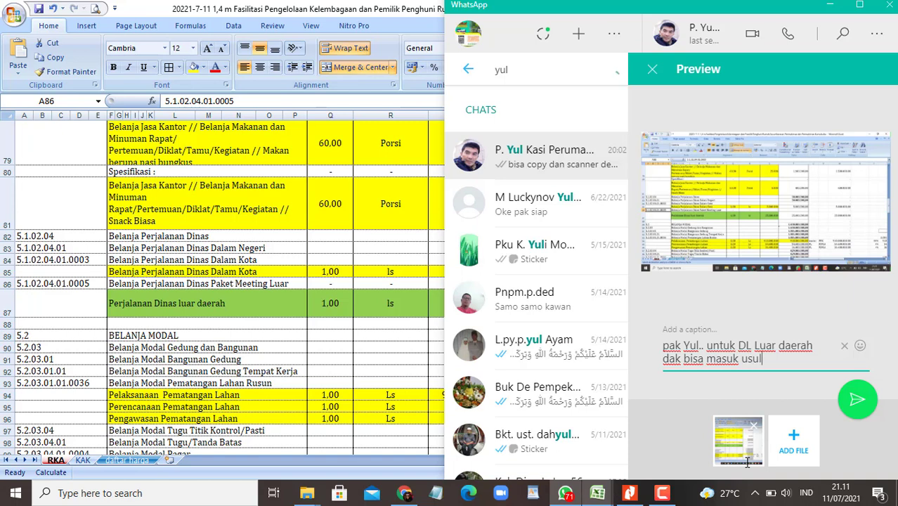
type("an SBU/SSH ")
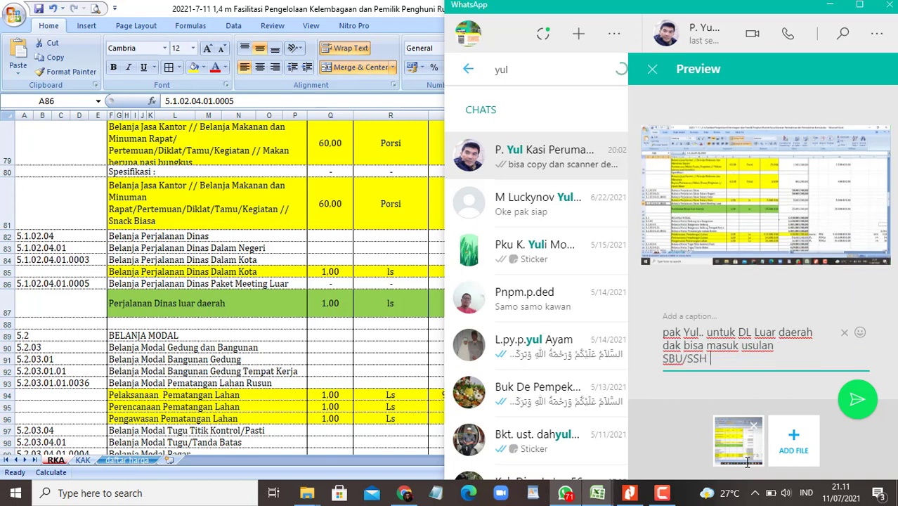
type("kata buk ")
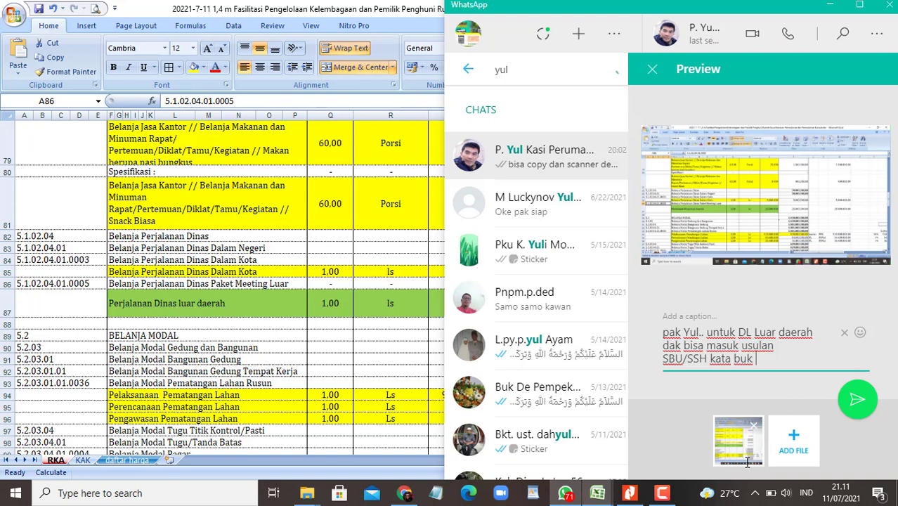
key("Return")
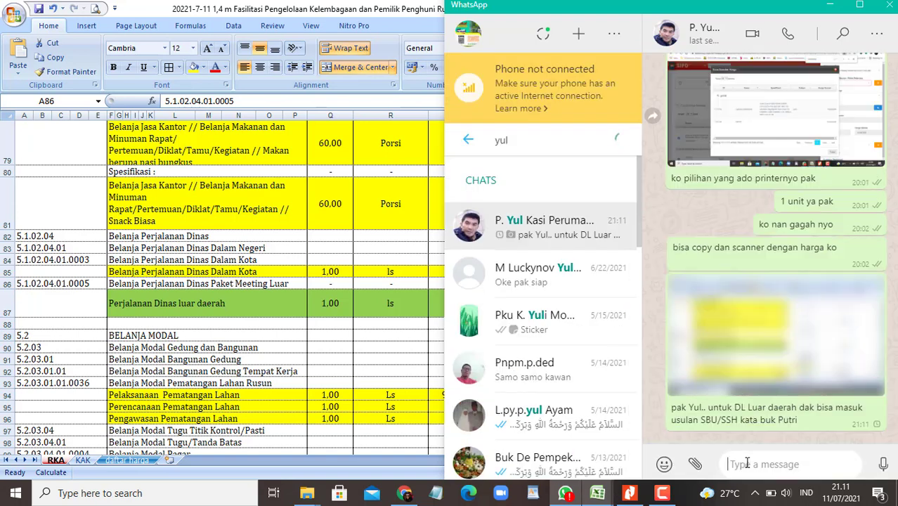
Step: Reply that it only follows the SSH and nothing priced at 25 juta matches
type("hnaya meng")
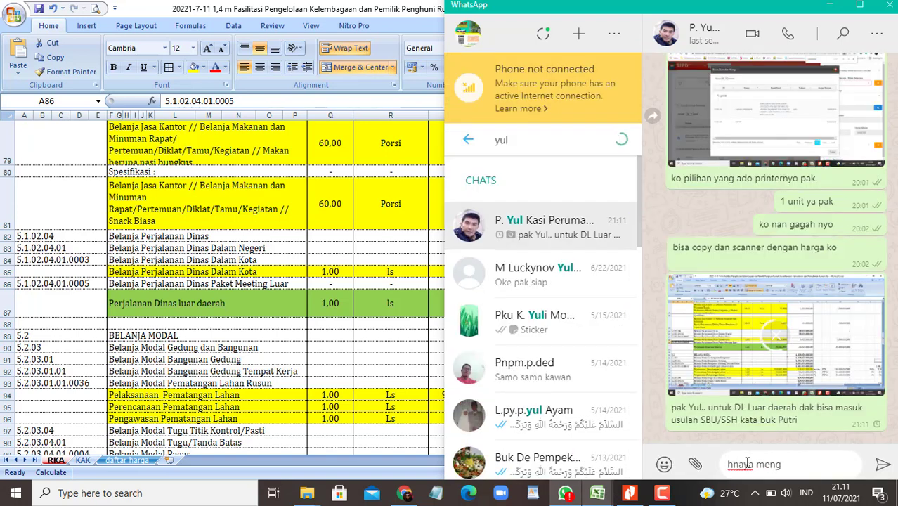
type("ikuti yang ad")
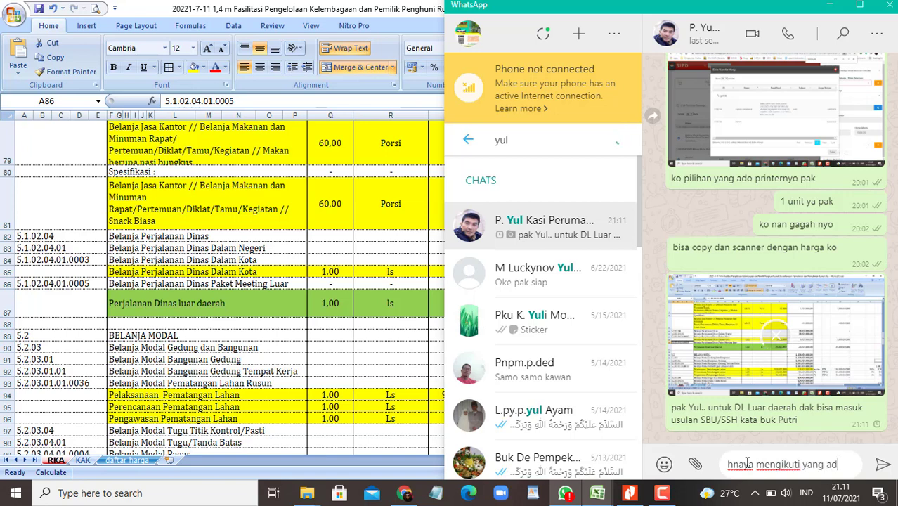
type("a di SSH ")
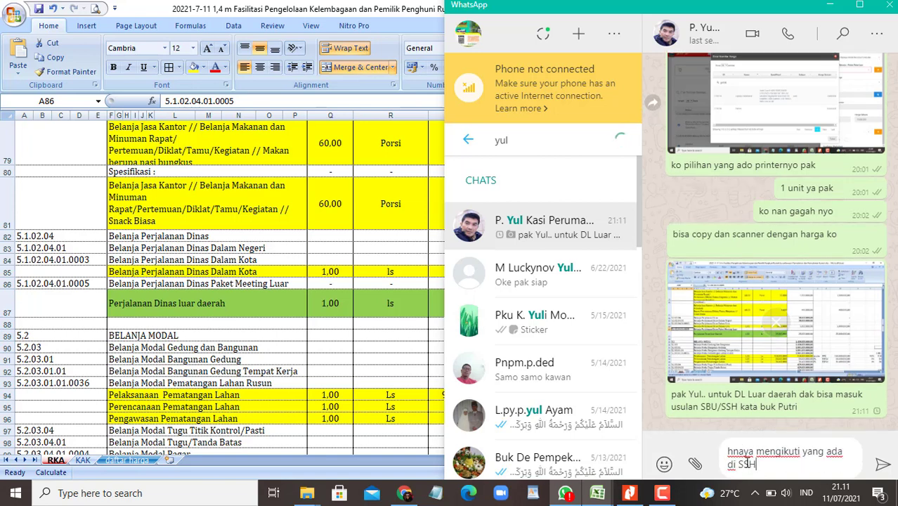
type("pak")
key("Return")
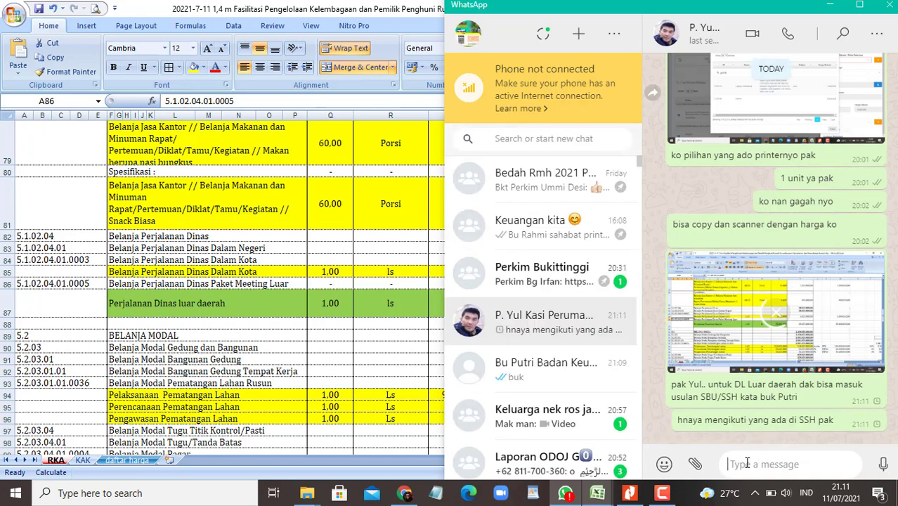
type("alah d")
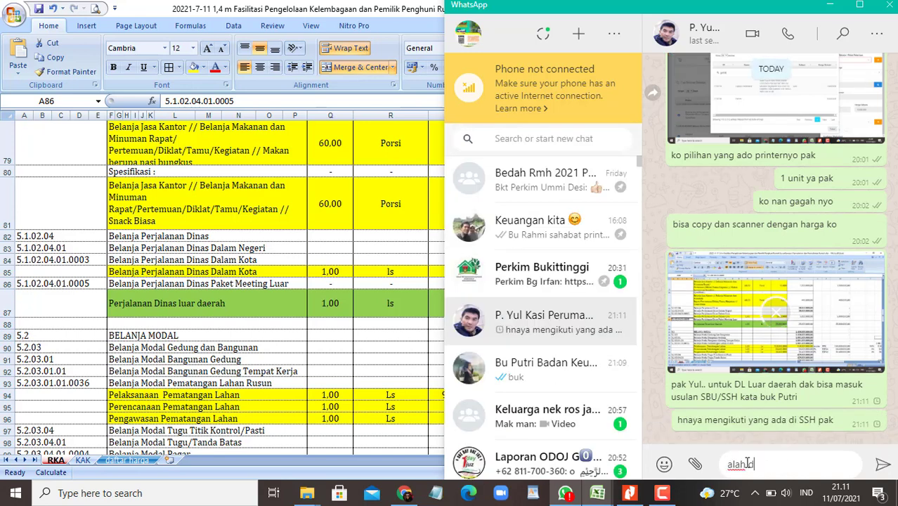
type("al cek yang ")
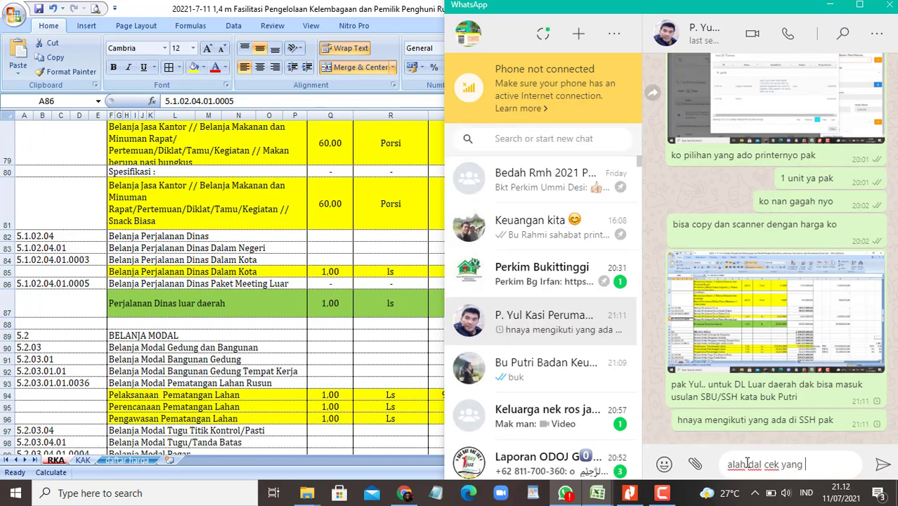
type("harga 25")
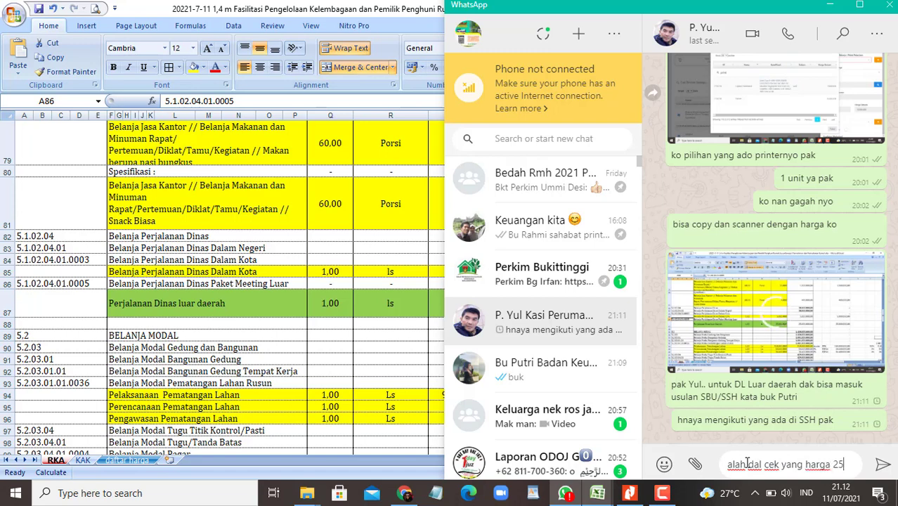
type(" juta n")
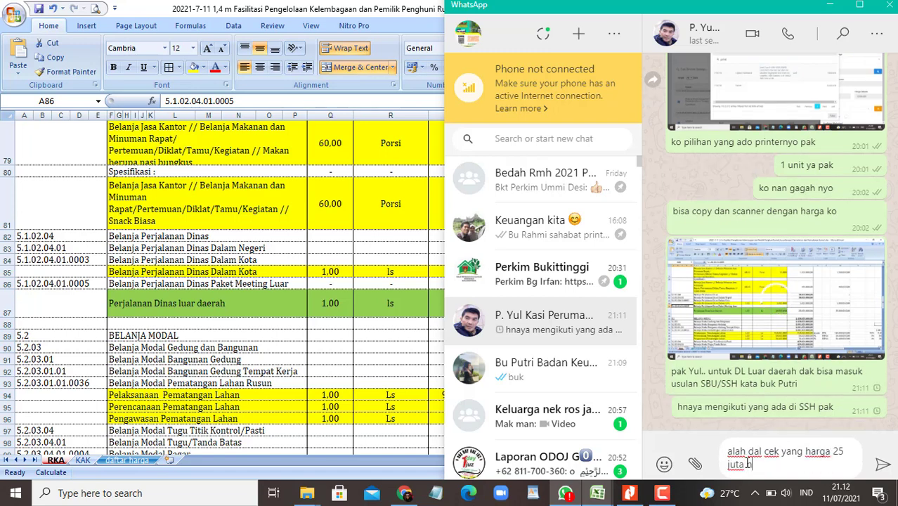
type("dak ado yang")
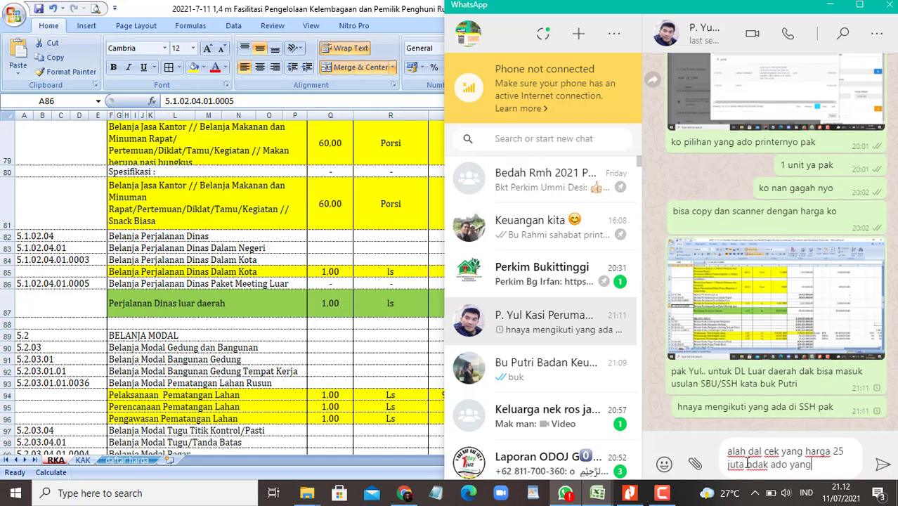
type(" cocok pa")
type("k")
key("Return")
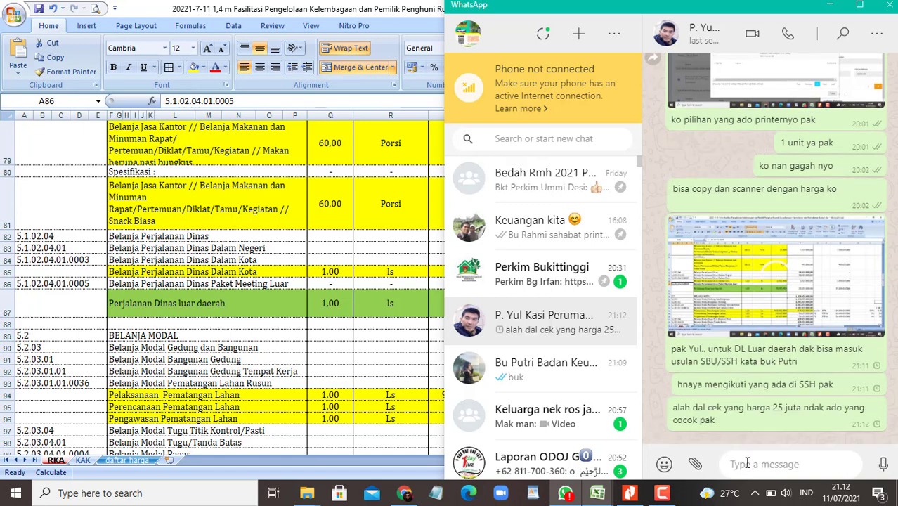
Step: Draft a multi-line question about how the SSH itemises transport: Pesawat, taksi
type("kalau di cal")
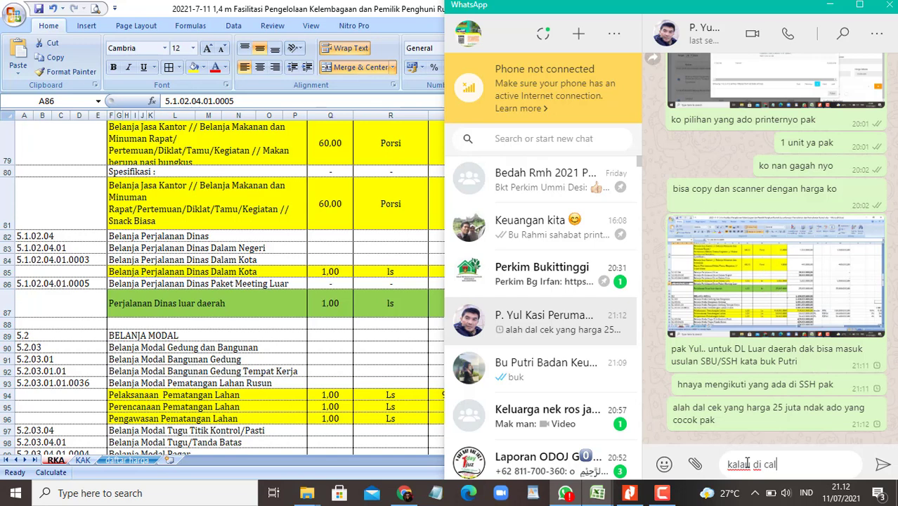
type("iak di SSH")
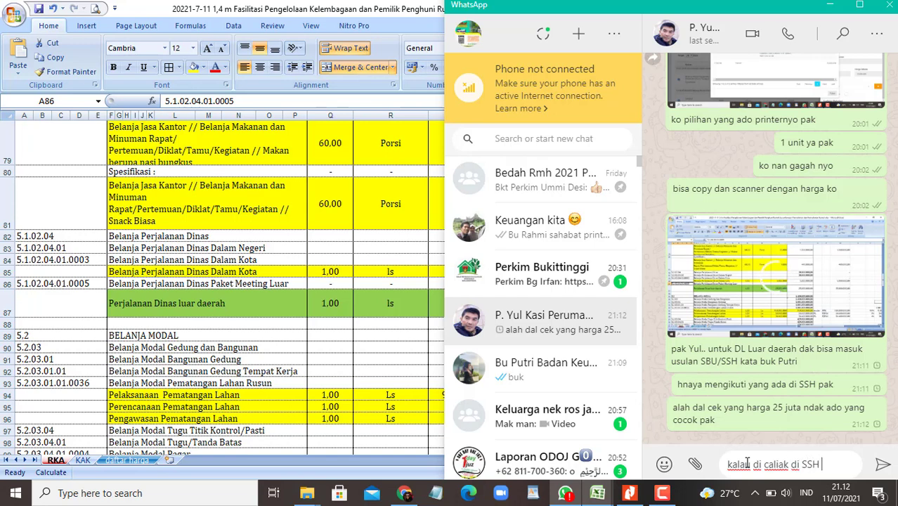
type(" di urai bali")
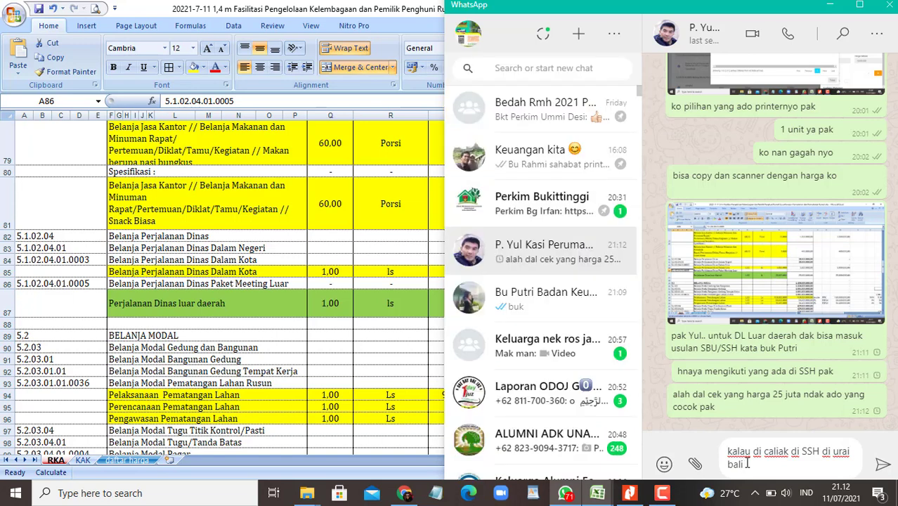
type("ak mode awal, ")
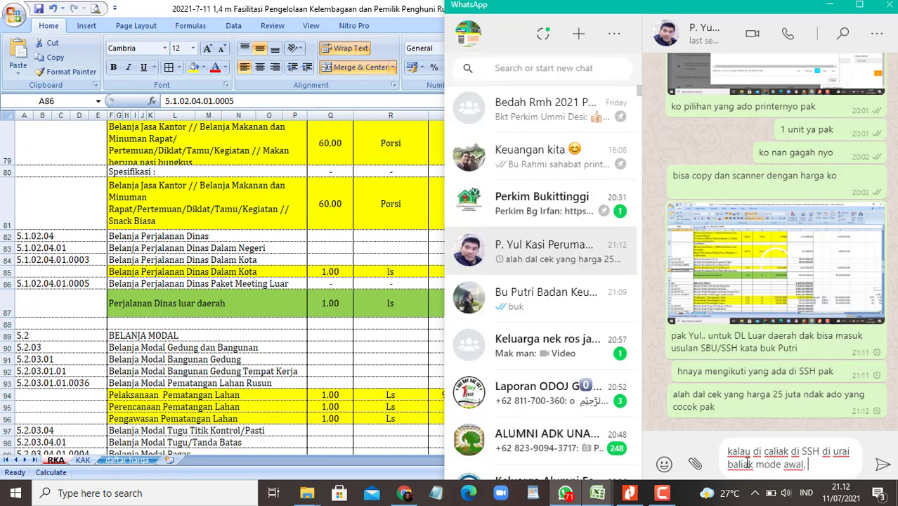
type("nio kama")
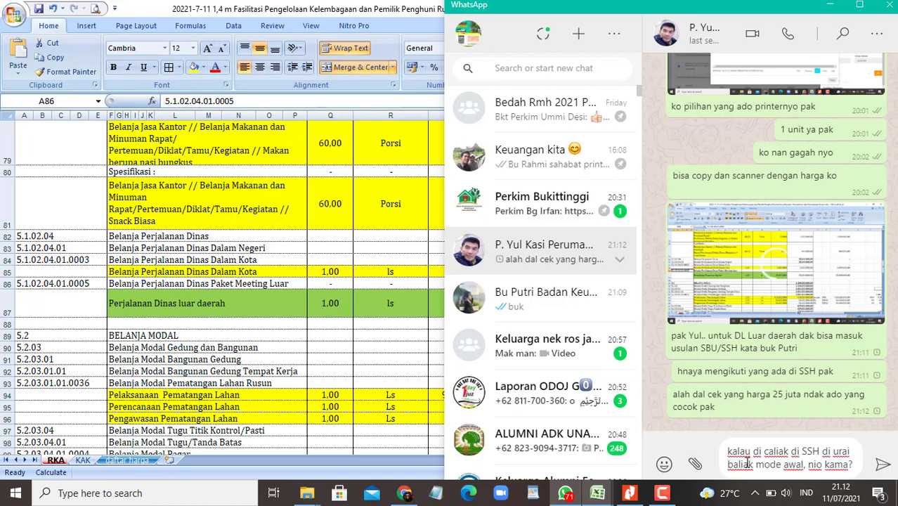
type("? tra")
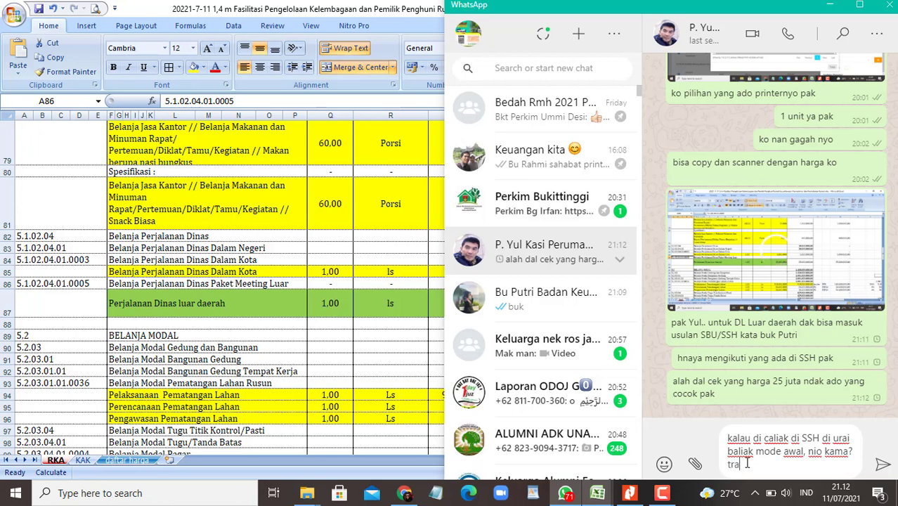
type("nspostasi P")
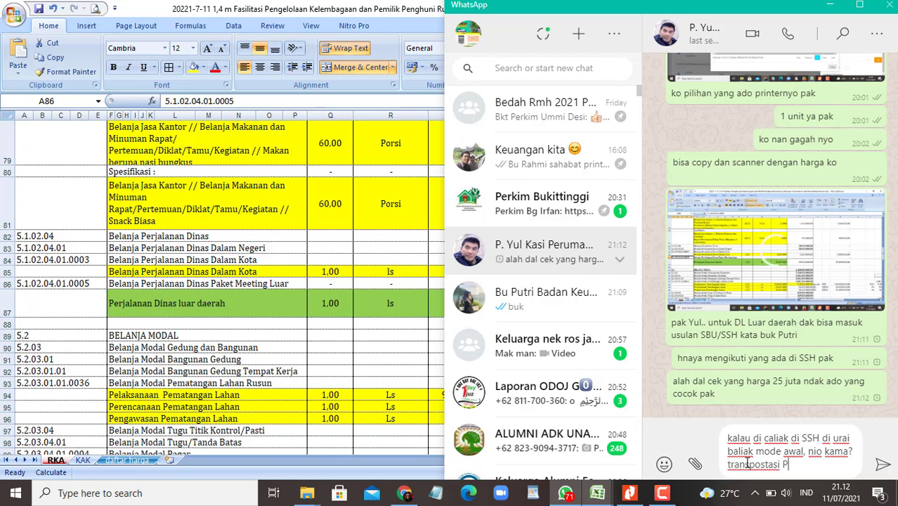
type("esaeat")
key("BackSpace")
key("BackSpace")
key("BackSpace")
type("wat")
key("shift+Return")
type("taksi")
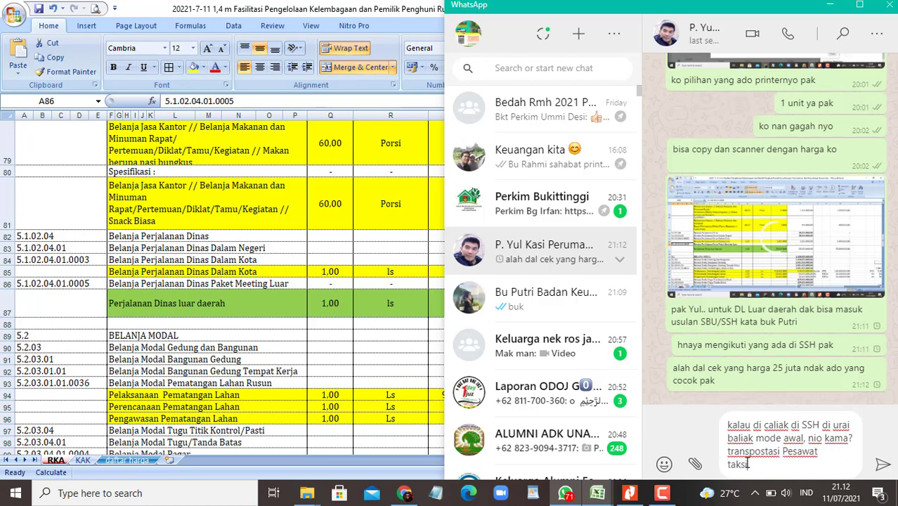
key("shift+Return")
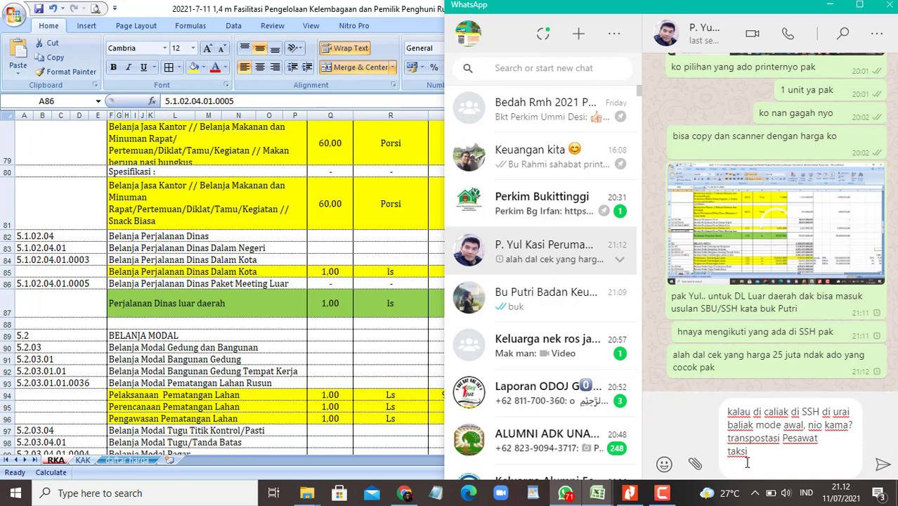
Step: Finish the transport list with 'dll' and send the question
type("dll")
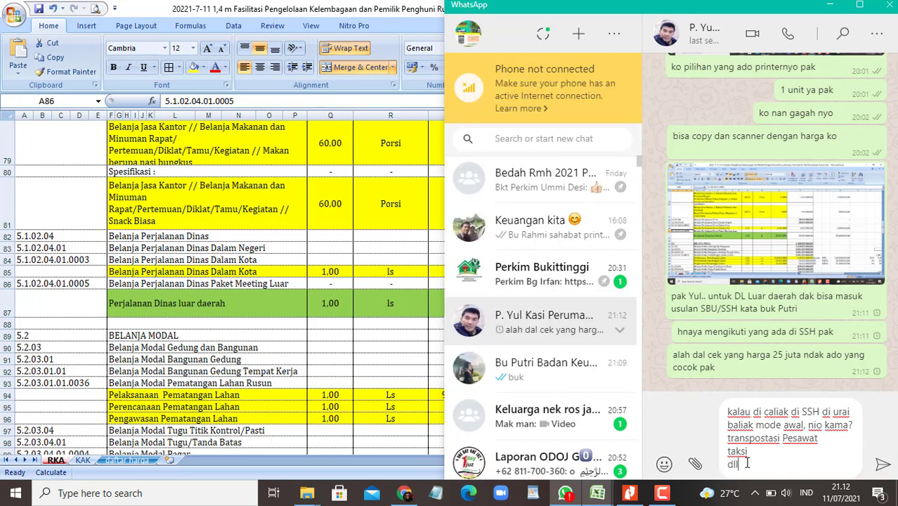
key("Return")
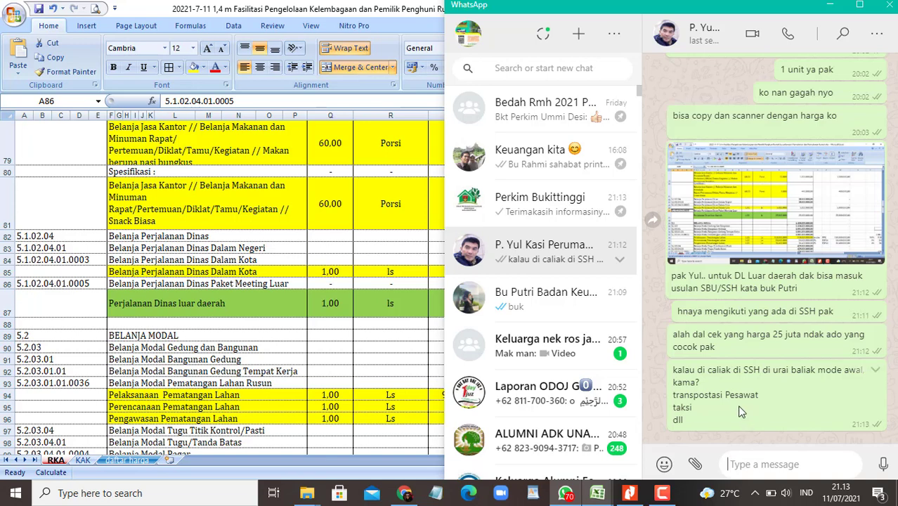
Step: Search the SIPD standard-price list for a 'ru' rusun component, find no matches, and close it
left_click(214, 307)
left_click(232, 335)
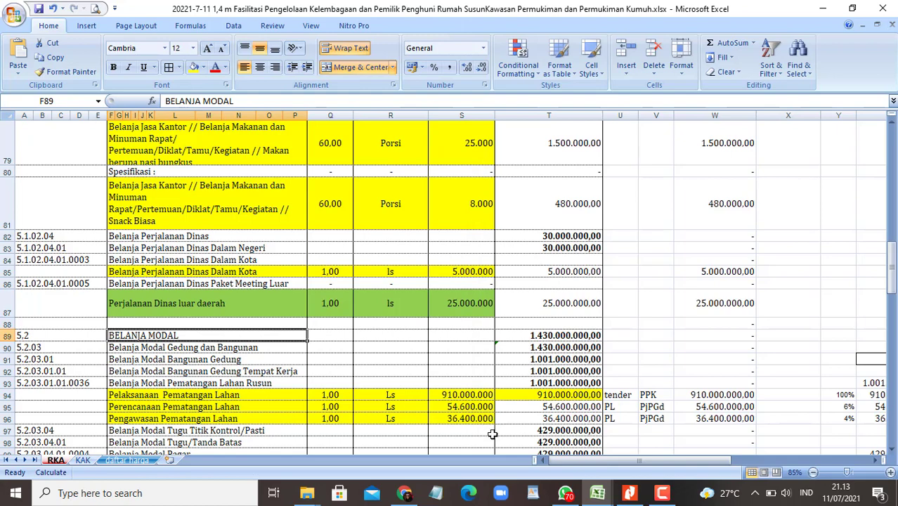
left_click(404, 492)
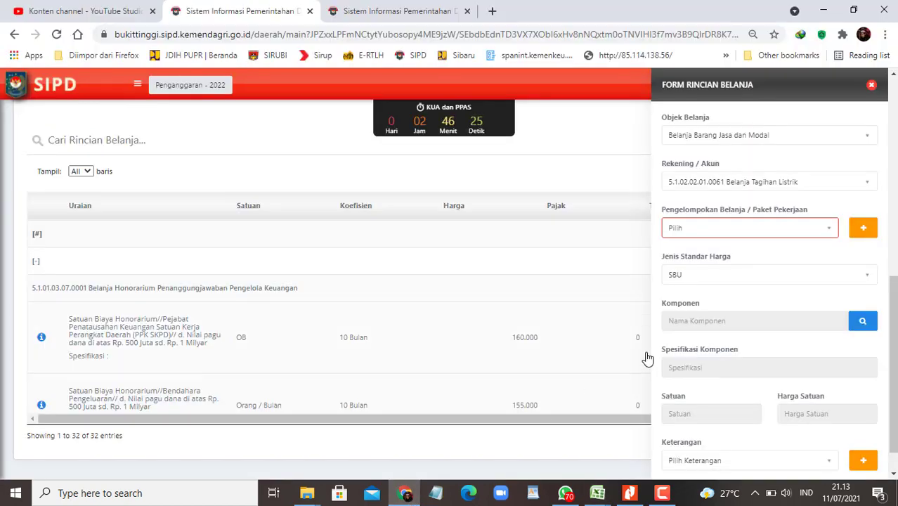
left_click(862, 321)
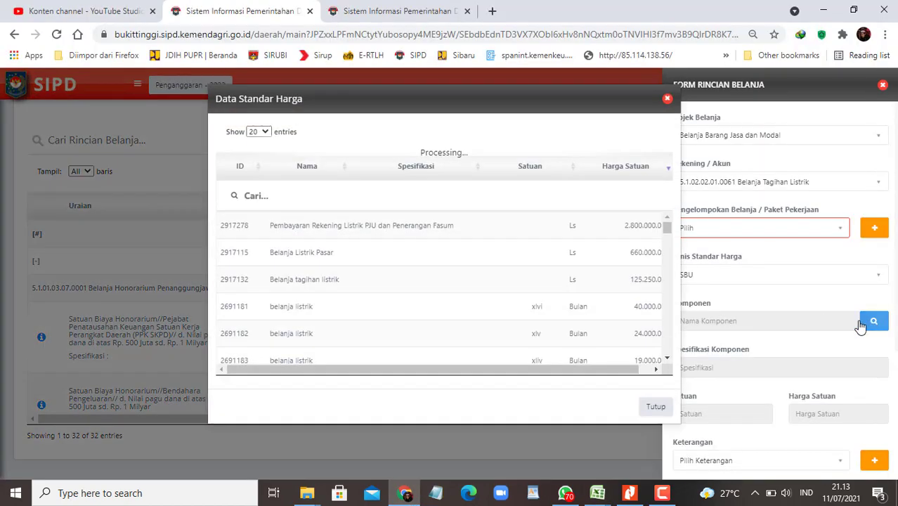
left_click(335, 200)
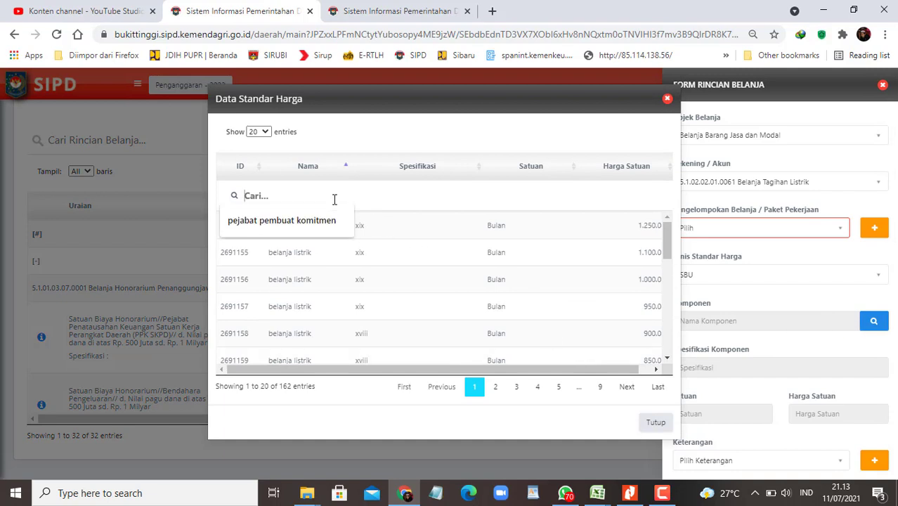
type("rusun")
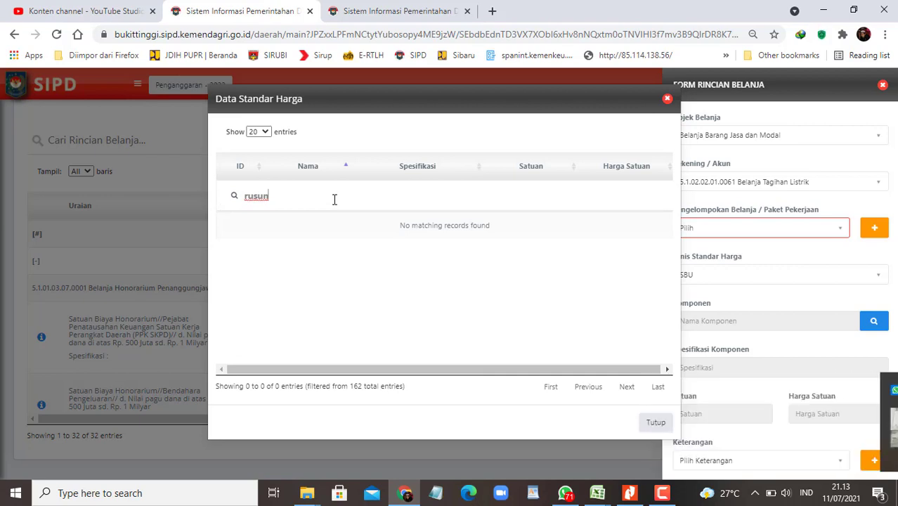
left_click(668, 100)
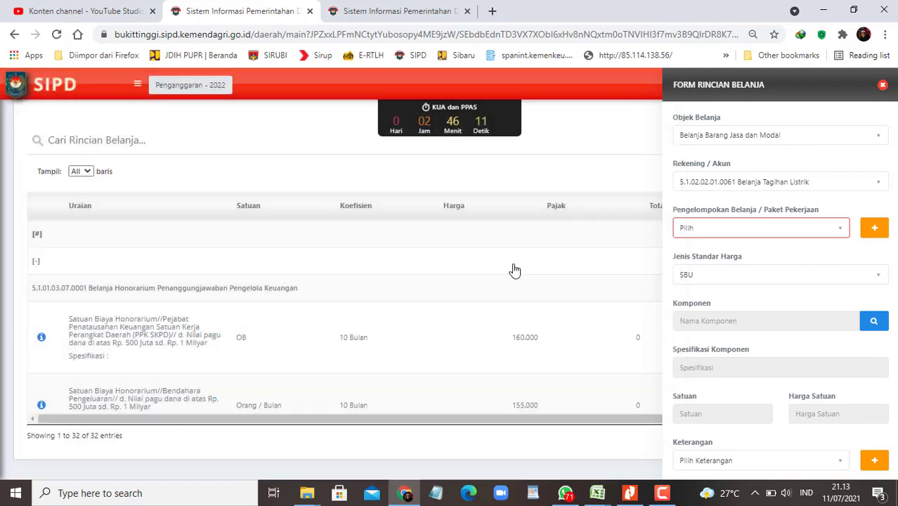
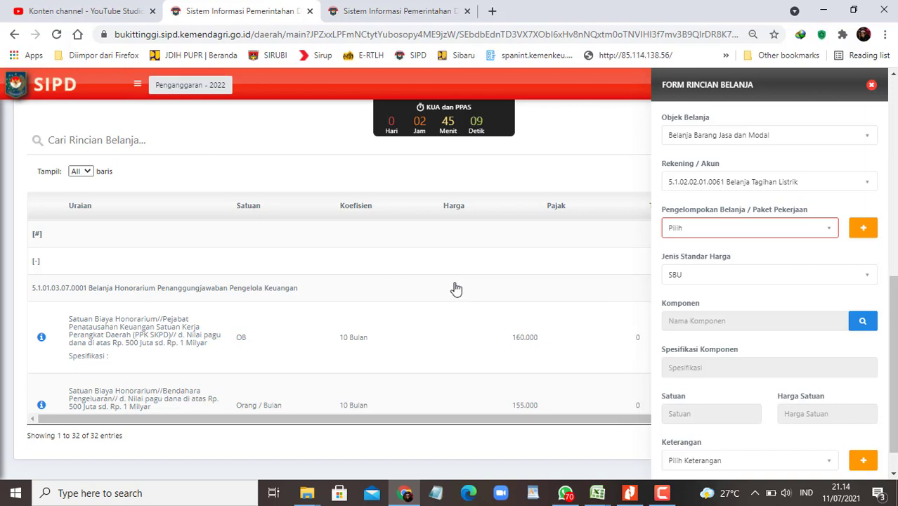
Step: Switch the price standard from SBU to SSH and show all 170 component entries
left_click(861, 321)
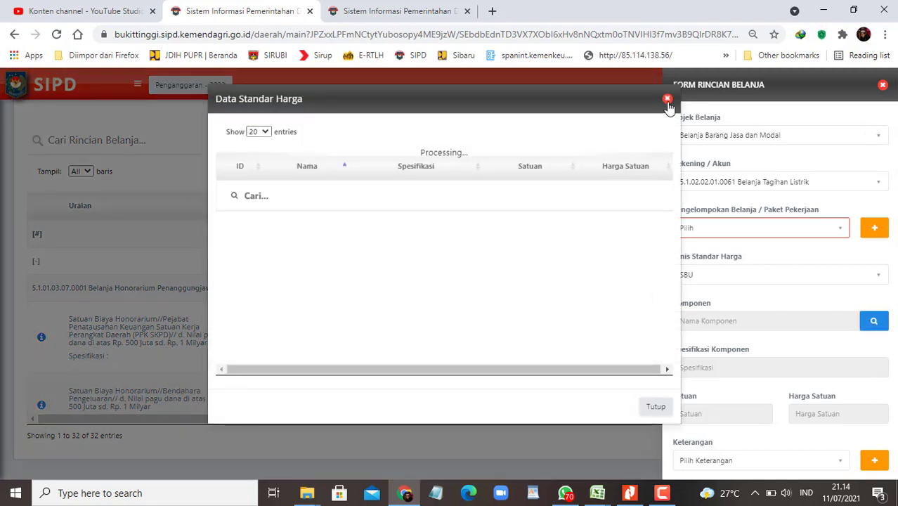
left_click(667, 99)
left_click(706, 279)
left_click(691, 327)
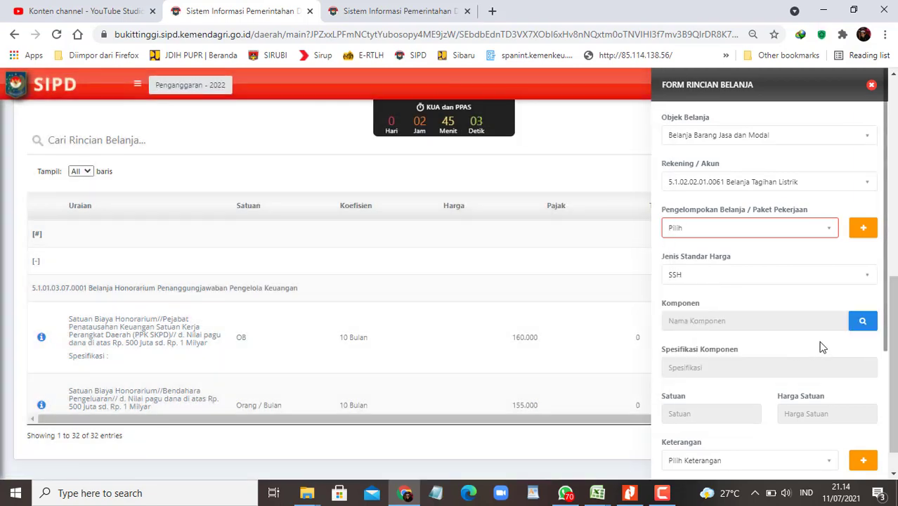
left_click(860, 324)
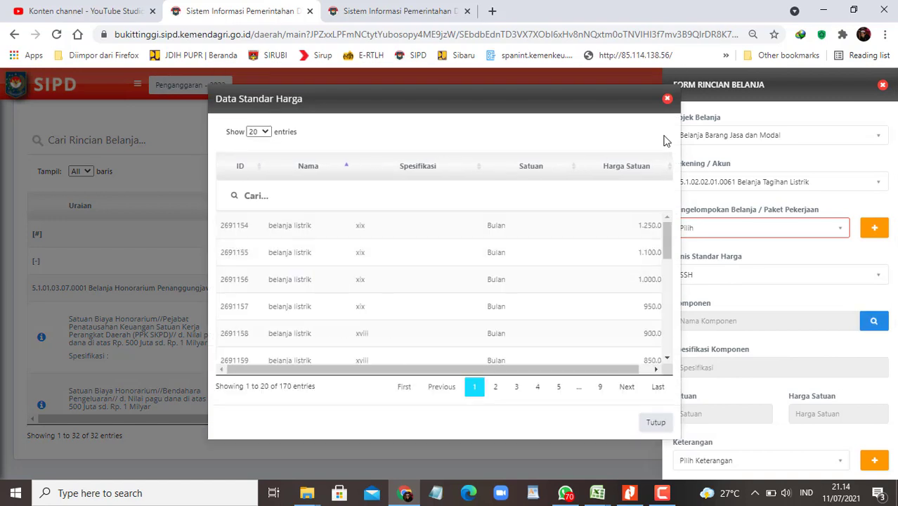
left_click_drag(468, 369, 562, 376)
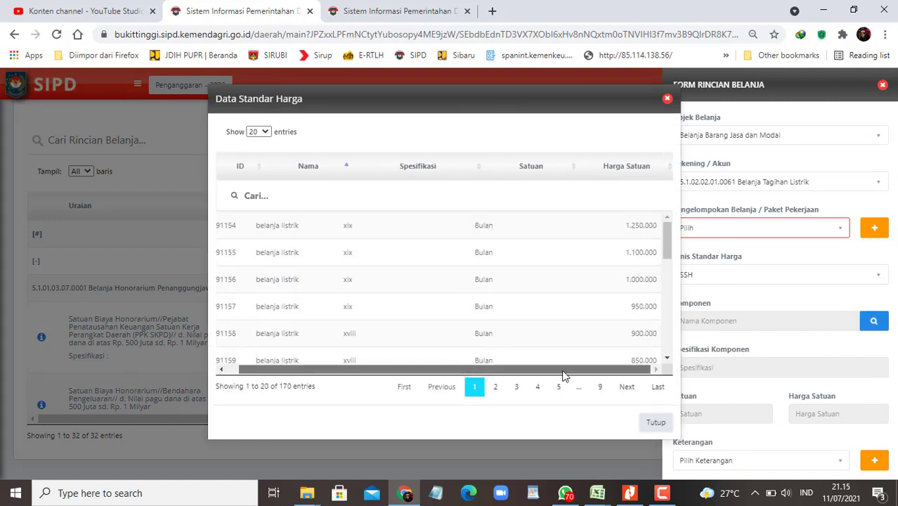
left_click(265, 132)
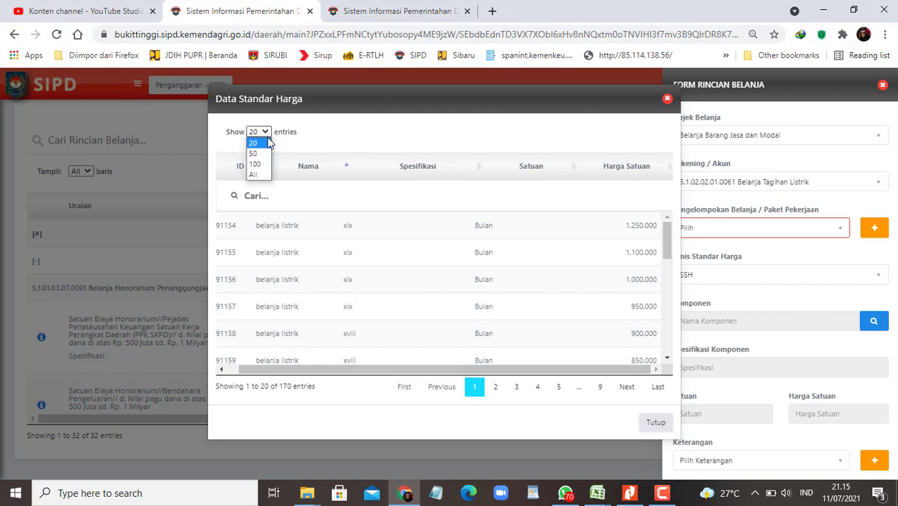
left_click(254, 175)
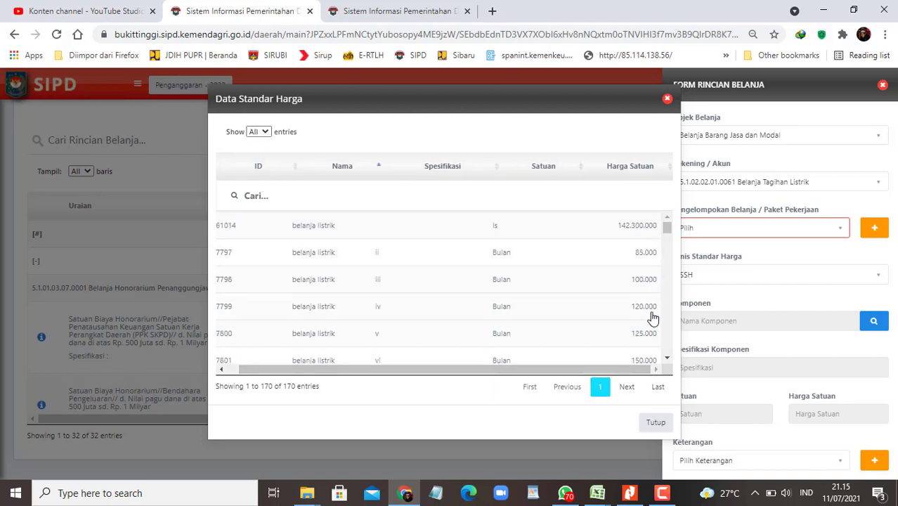
Step: Sort the SSH list by unit price, highest first, and look over the electricity prices
left_click(671, 169)
left_click(671, 168)
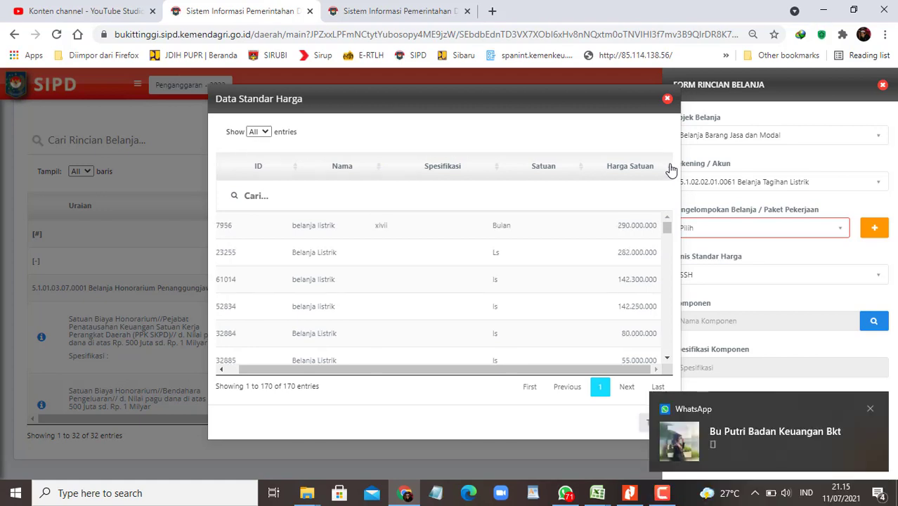
scroll(650, 313, "down", 1)
scroll(653, 318, "down", 3)
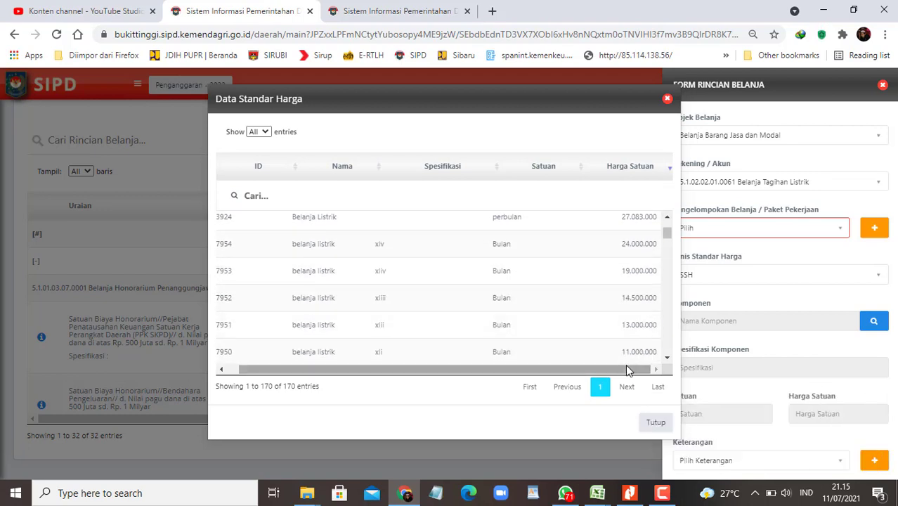
left_click_drag(625, 369, 475, 373)
left_click_drag(616, 371, 642, 363)
scroll(596, 317, "down", 3)
scroll(596, 319, "down", 2)
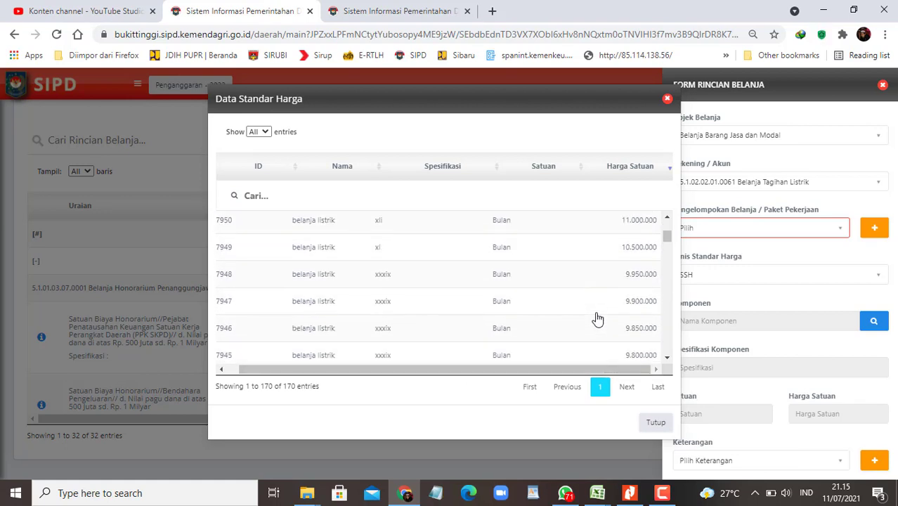
scroll(597, 321, "down", 2)
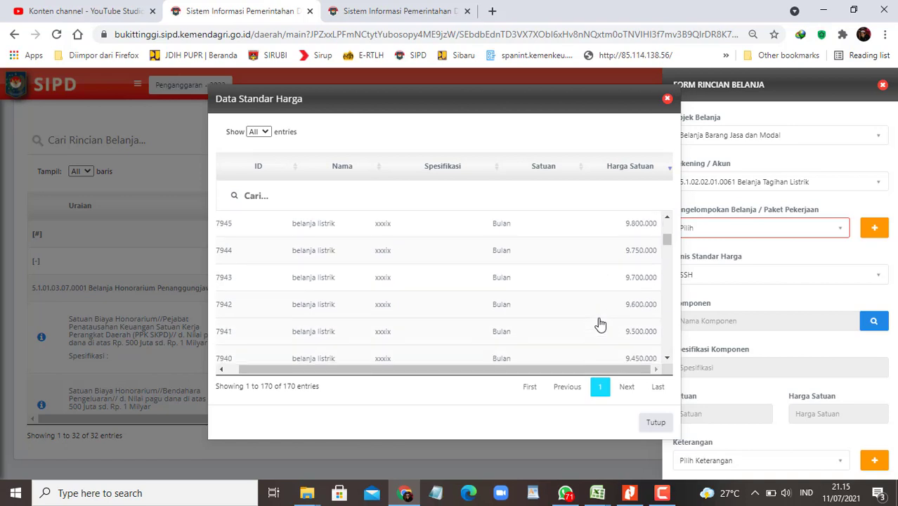
scroll(612, 330, "down", 2)
scroll(613, 333, "up", 2)
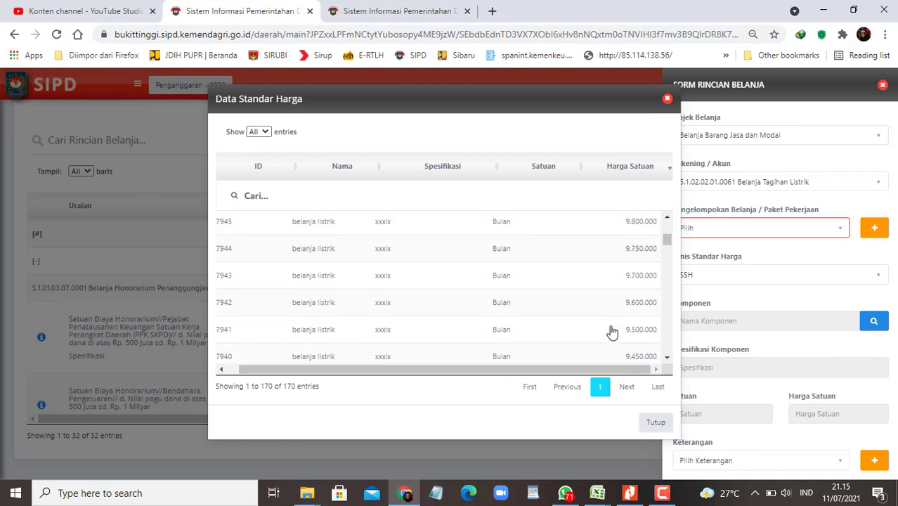
scroll(612, 330, "up", 4)
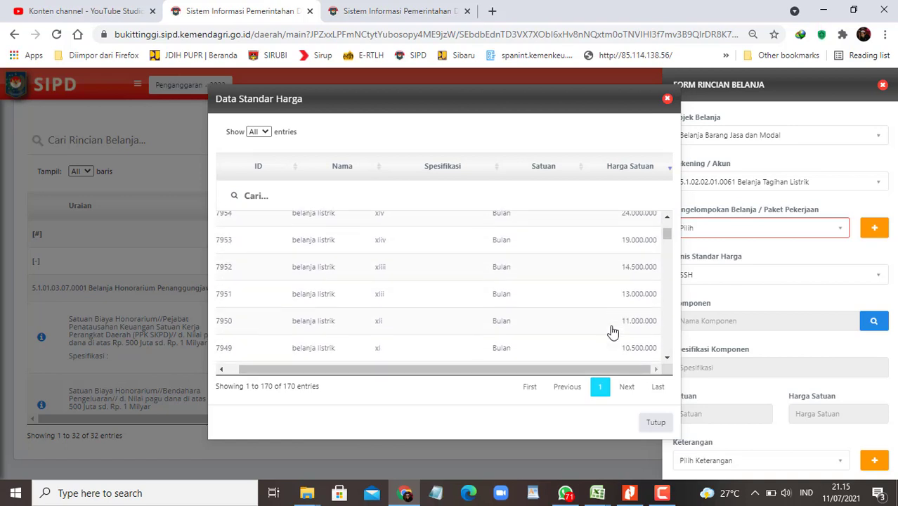
scroll(612, 332, "up", 2)
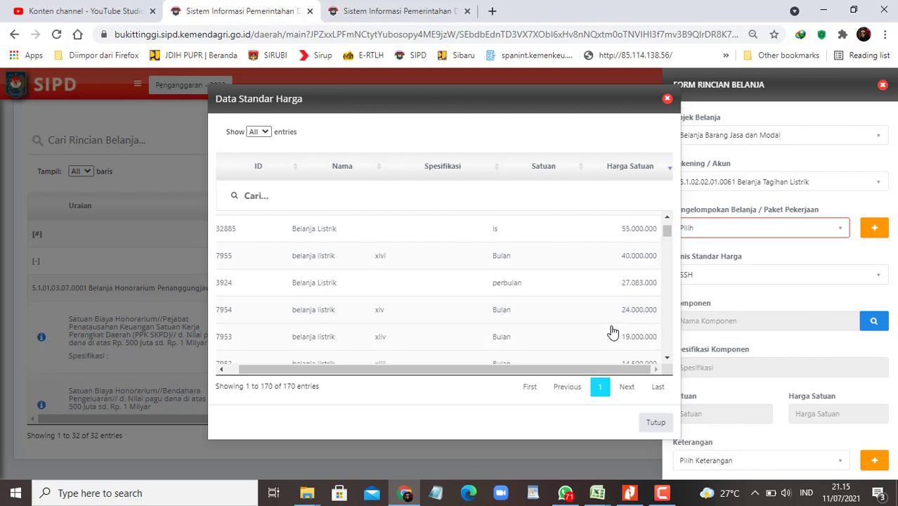
scroll(612, 331, "down", 1)
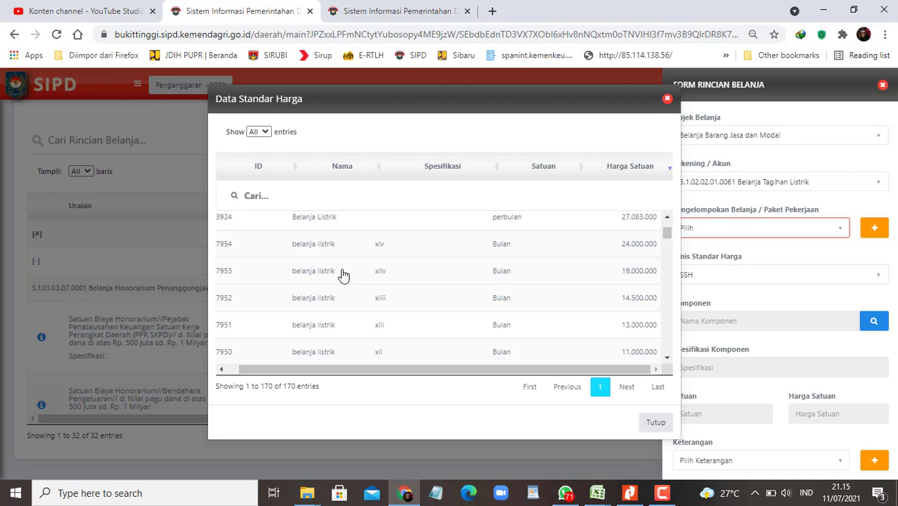
Step: Search the price list for 'tagihan'
left_click(310, 195)
type("tagu")
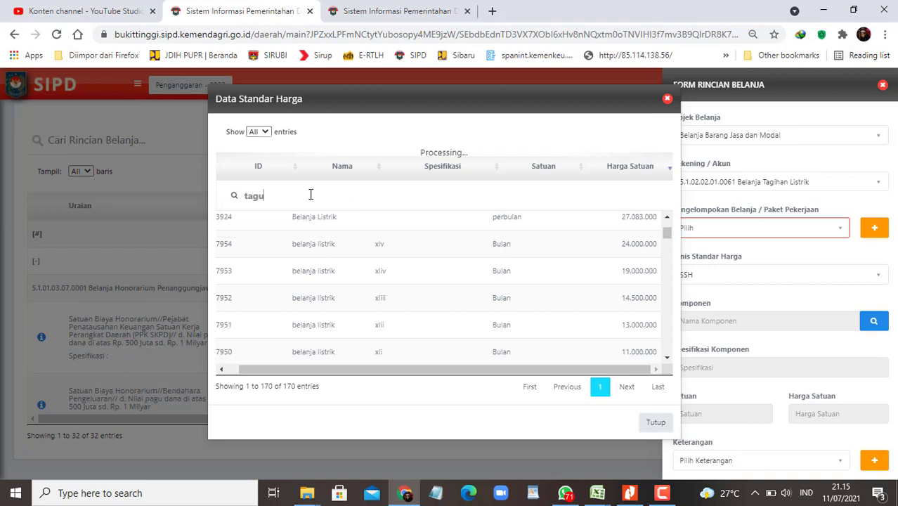
key("BackSpace")
type("ihan")
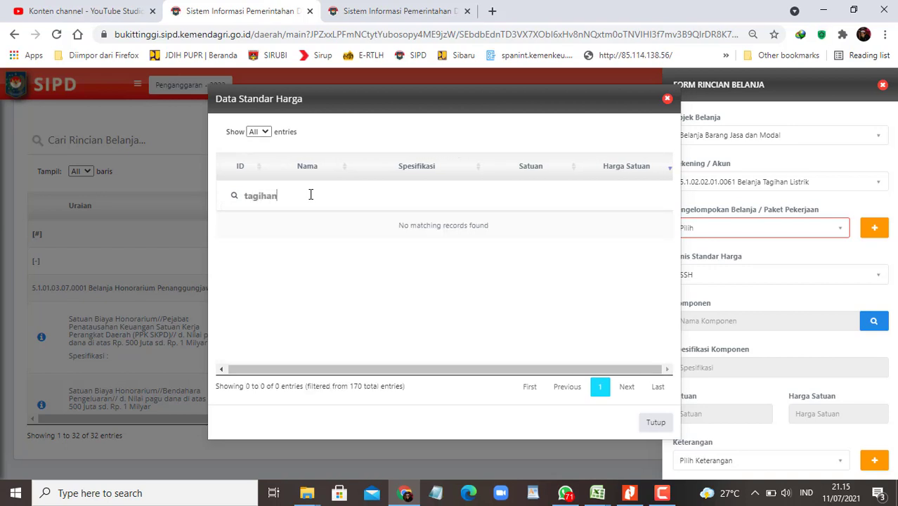
key("BackSpace")
key("BackSpace")
key("BackSpace")
key("BackSpace")
key("BackSpace")
key("BackSpace")
key("BackSpace")
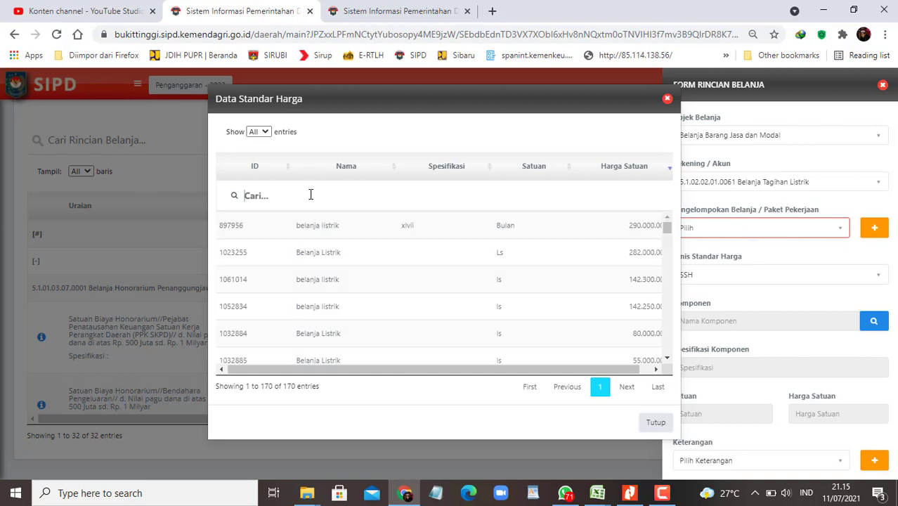
mouse_move(596, 495)
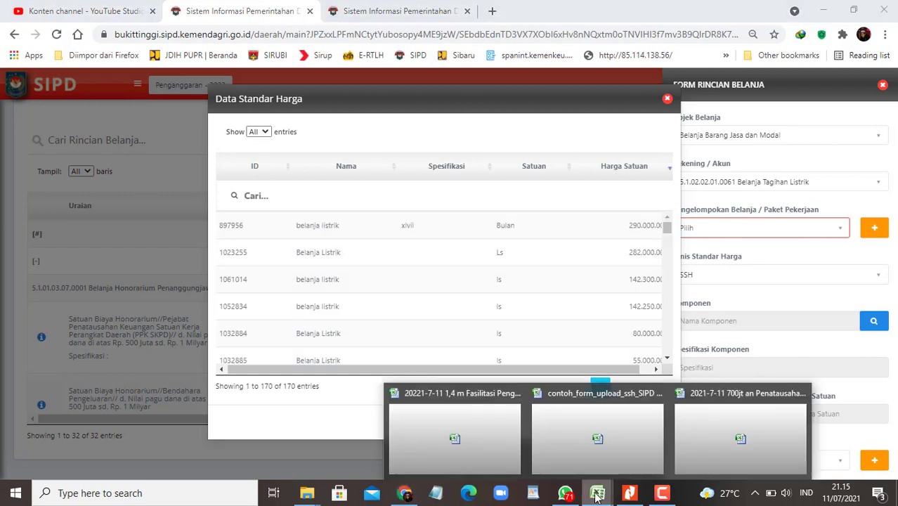
left_click(745, 439)
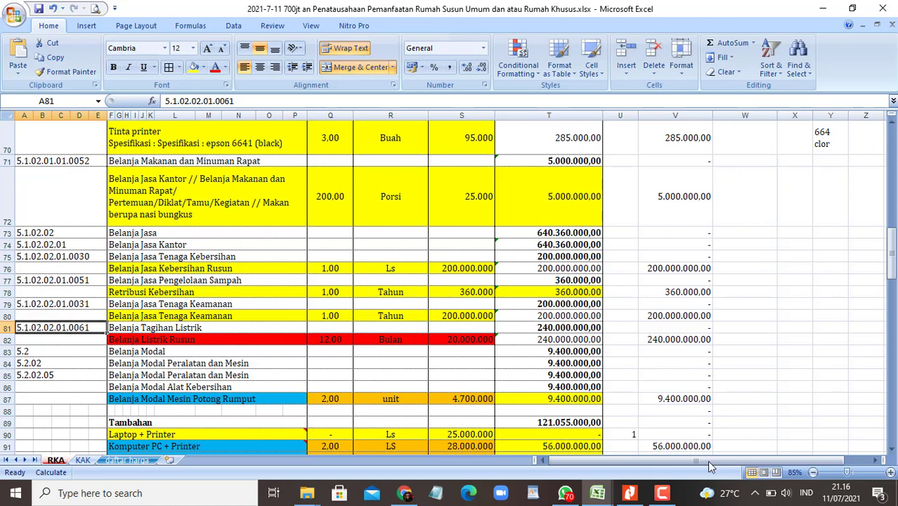
key("F9")
left_click(835, 437)
left_click(566, 493)
left_click(569, 493)
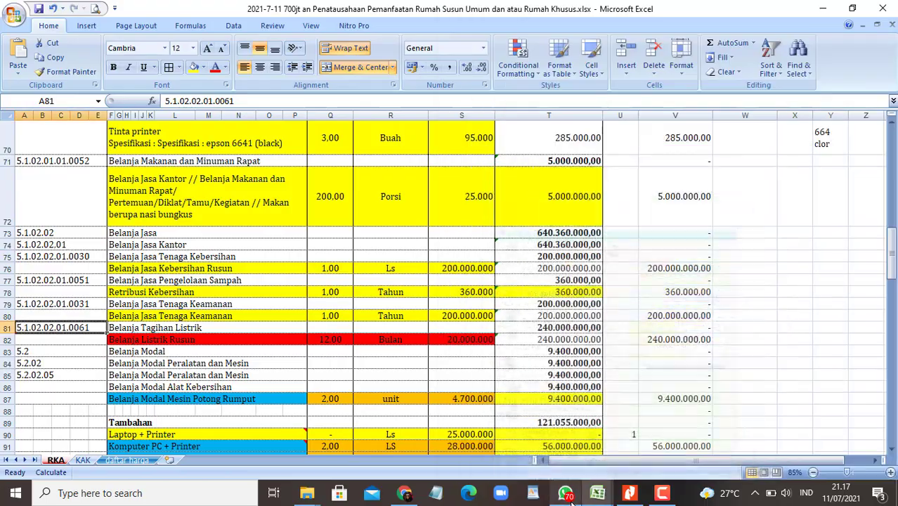
Step: In SIPD, scroll the SSH electricity prices down to the 19.000.000 row, then bring up WhatsApp
left_click(403, 493)
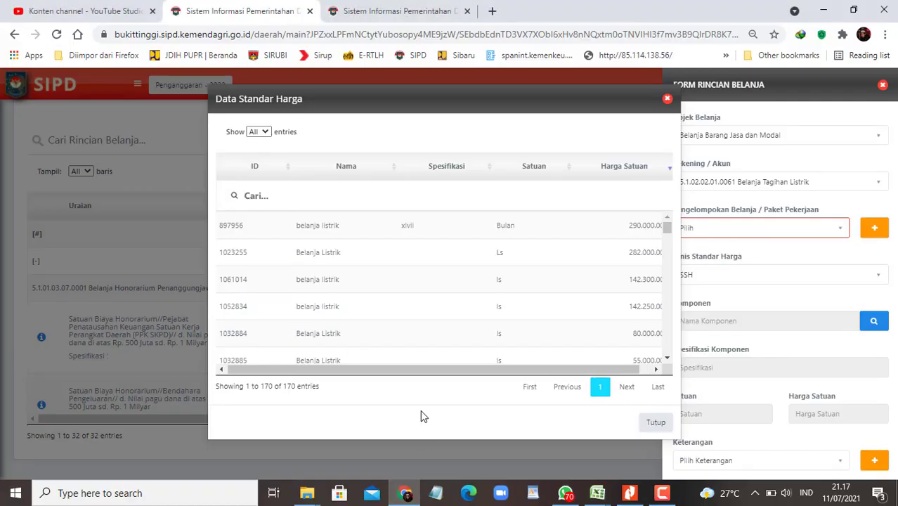
scroll(556, 332, "down", 3)
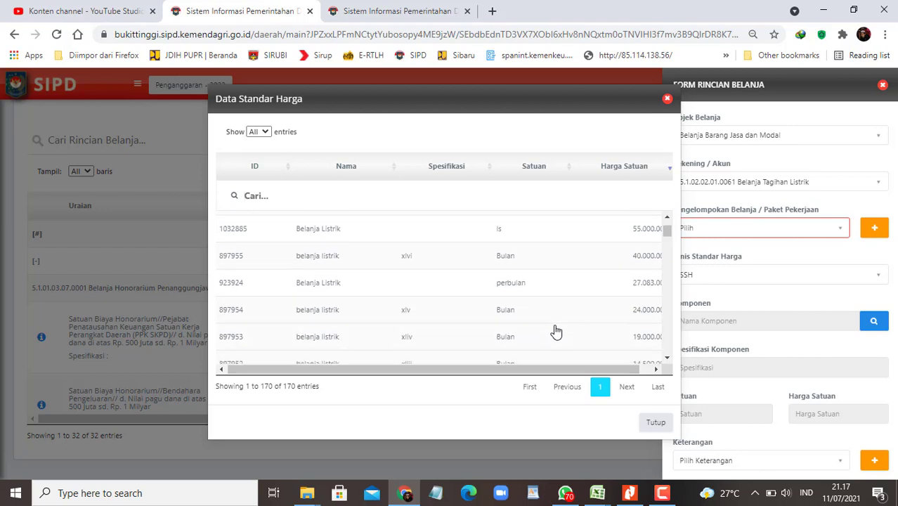
scroll(555, 332, "down", 2)
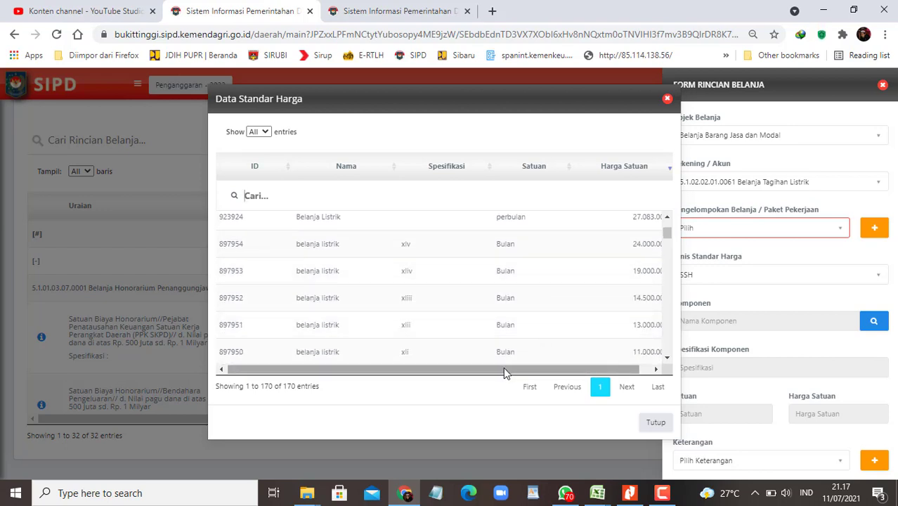
left_click_drag(503, 368, 538, 371)
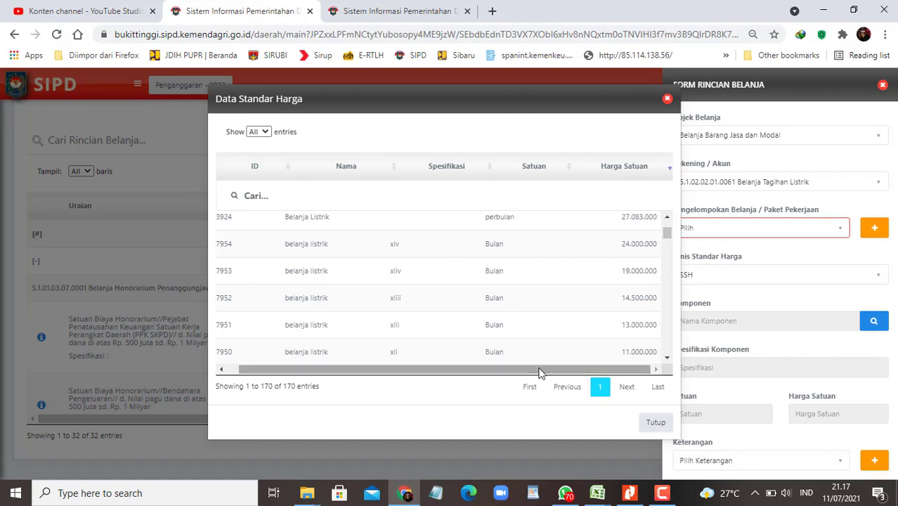
left_click(566, 493)
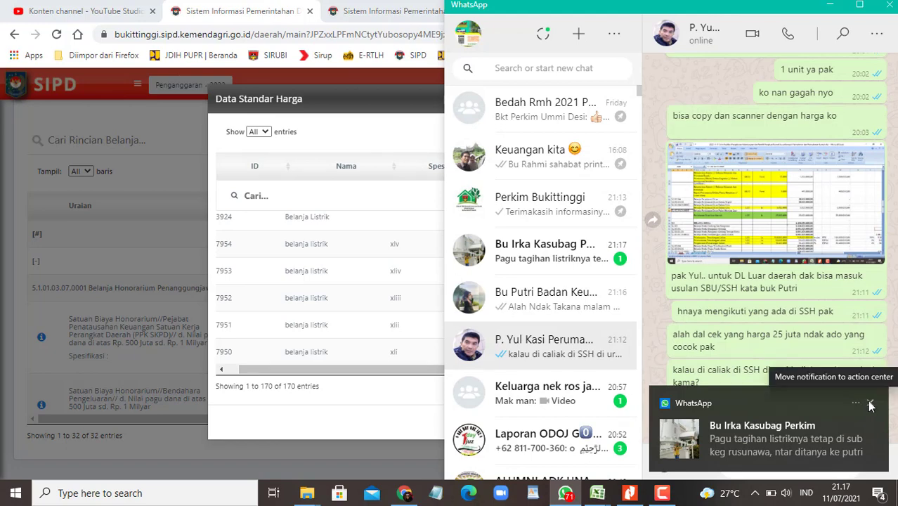
Step: Send the SIPD screenshot captioned that 19 jt per bulan will be entered for electricity
left_click(870, 405)
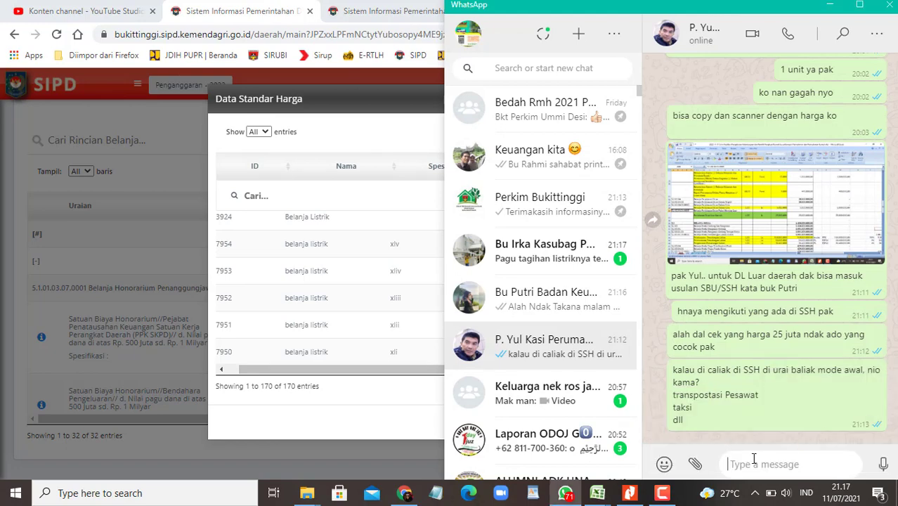
key("ctrl+v")
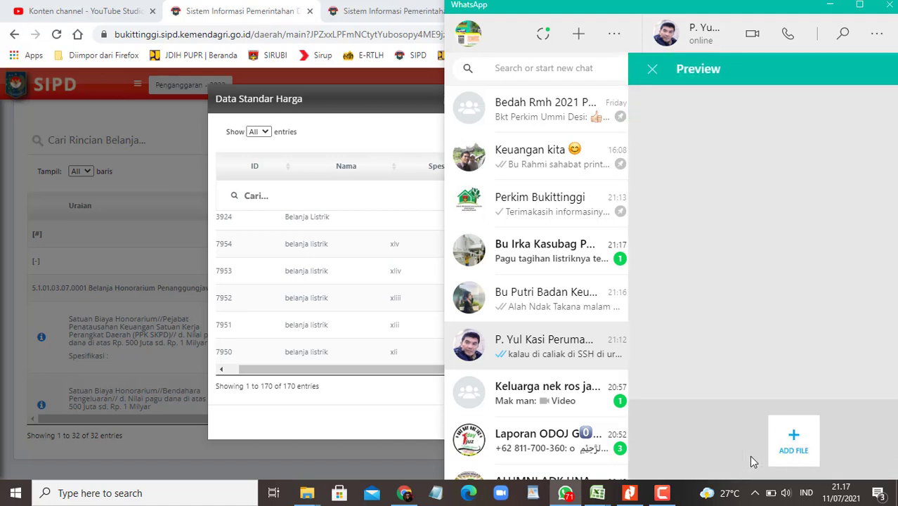
type("pak")
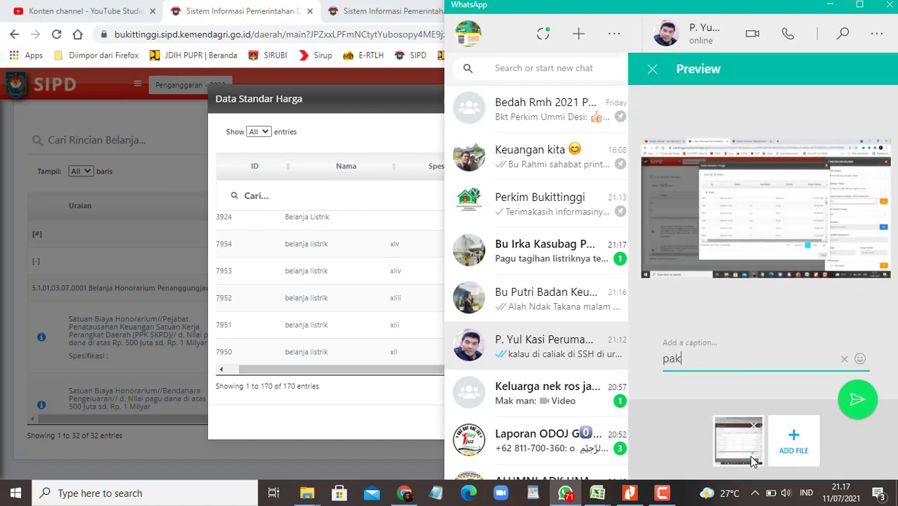
type(".... untuk tagiha")
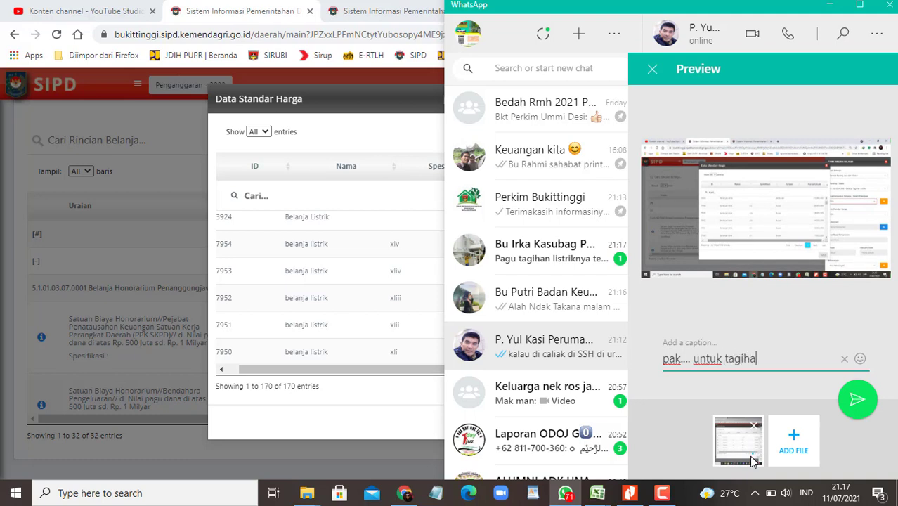
type("n listrik sem")
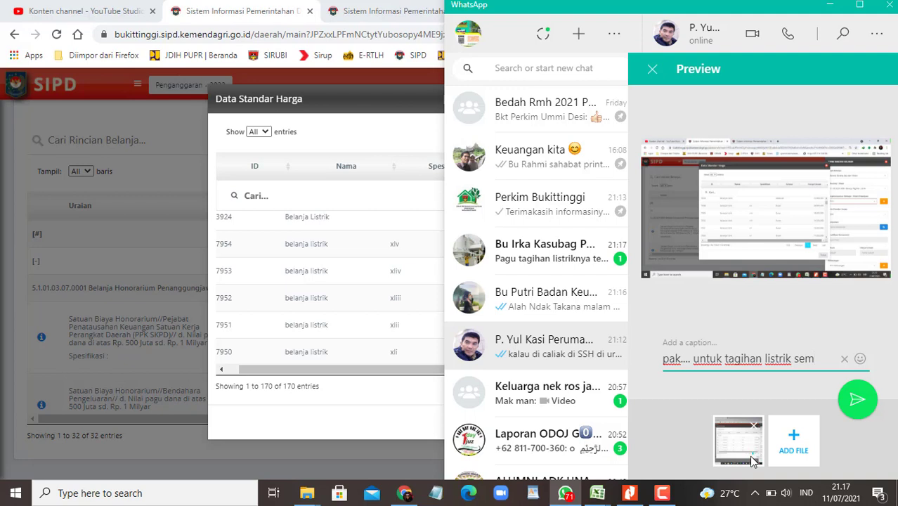
type("entara dal mas")
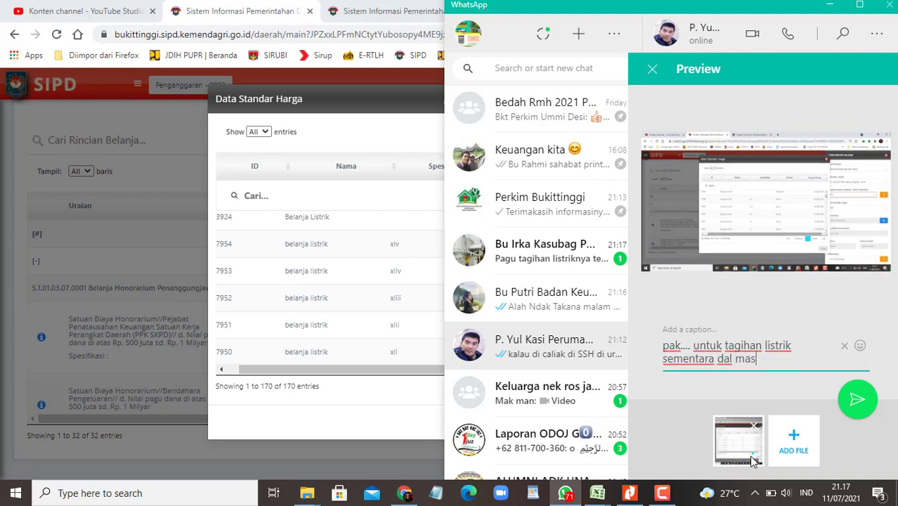
type("ukkan yang ")
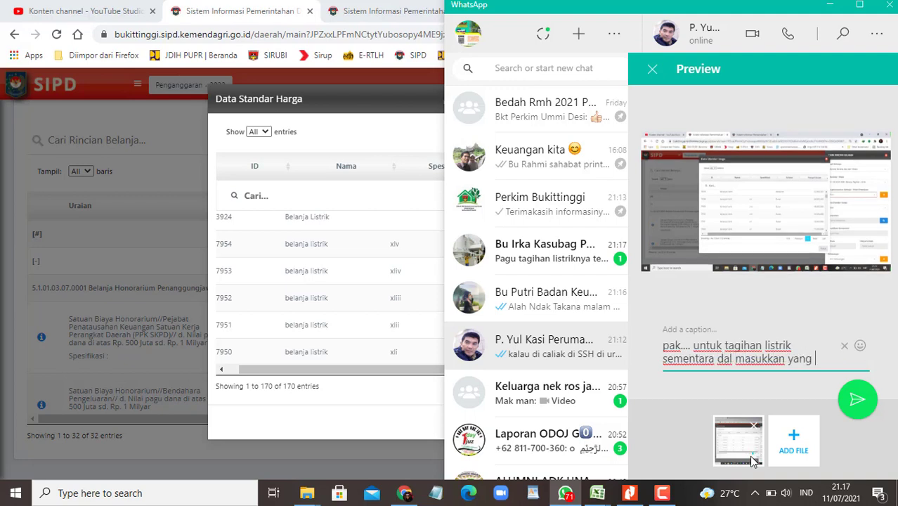
type("19 jt per b")
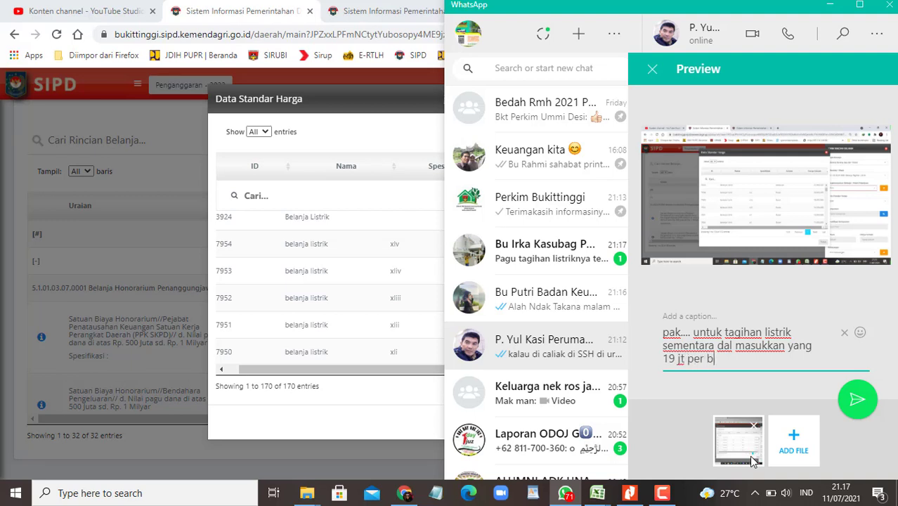
type("ulan ya pak")
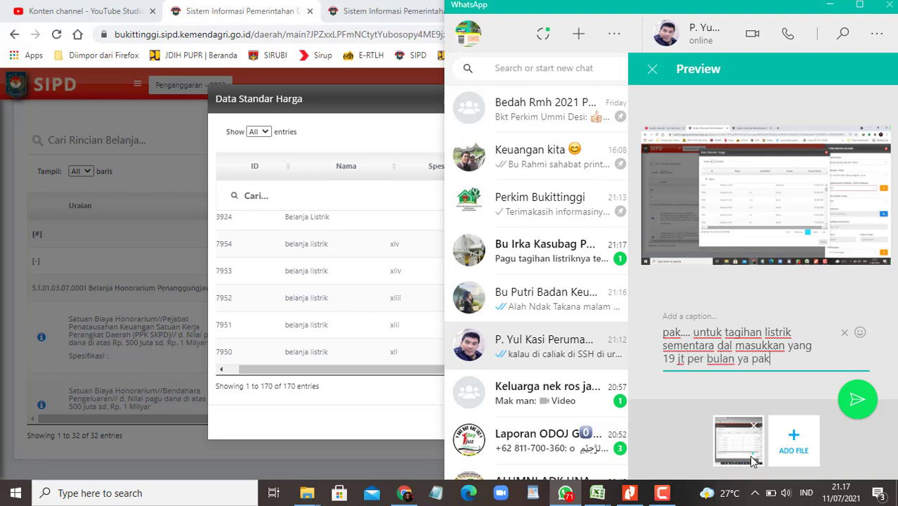
type(".. itu yang")
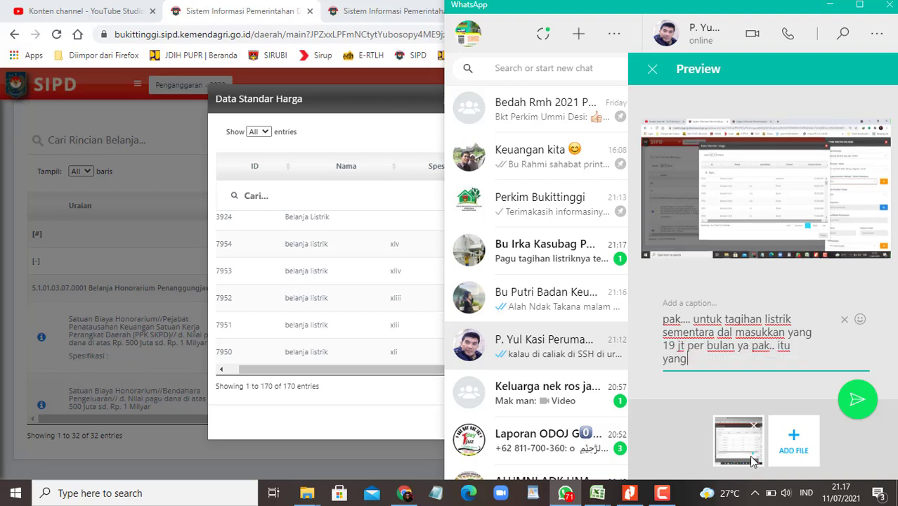
type(" ada di SSH")
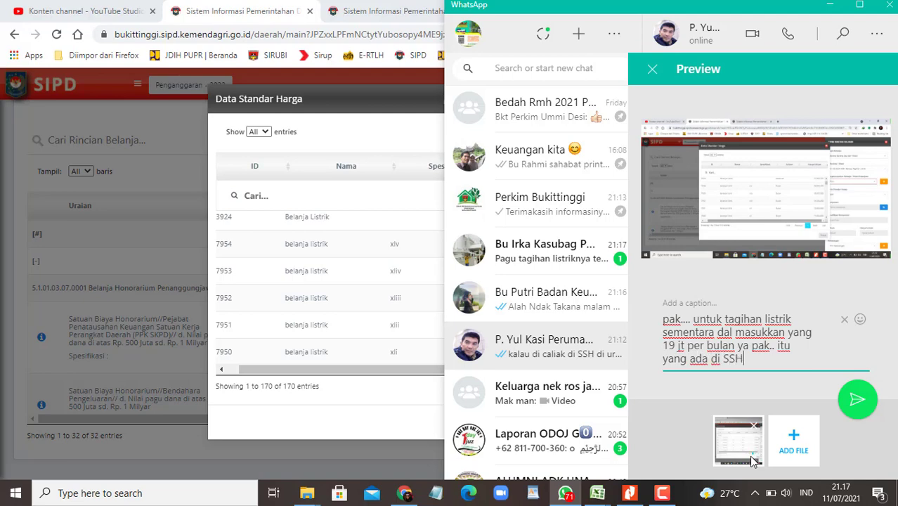
key("Return")
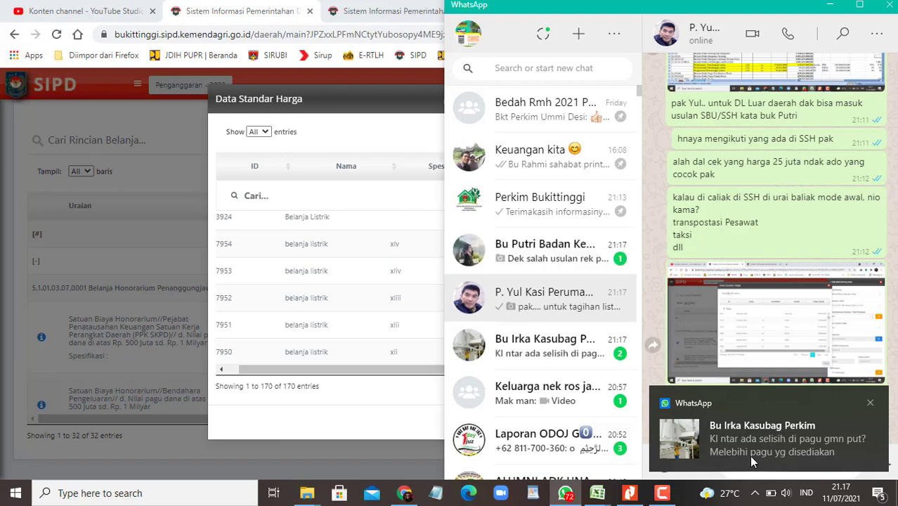
Step: Dismiss three new-message notifications while reading the contact's replies
left_click(869, 402)
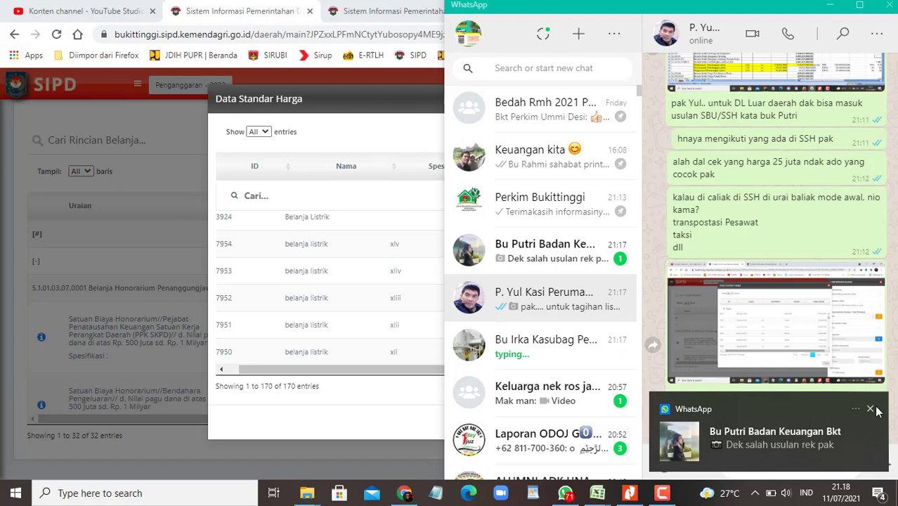
left_click(871, 409)
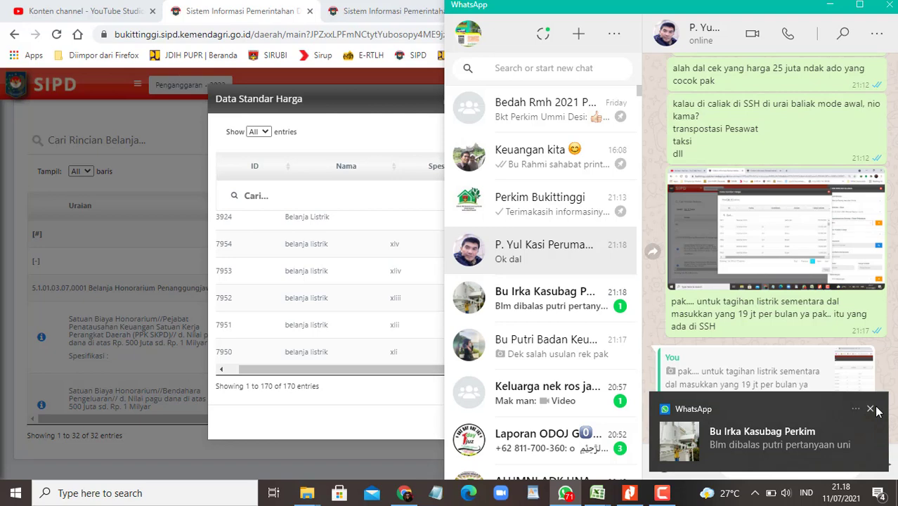
left_click(871, 408)
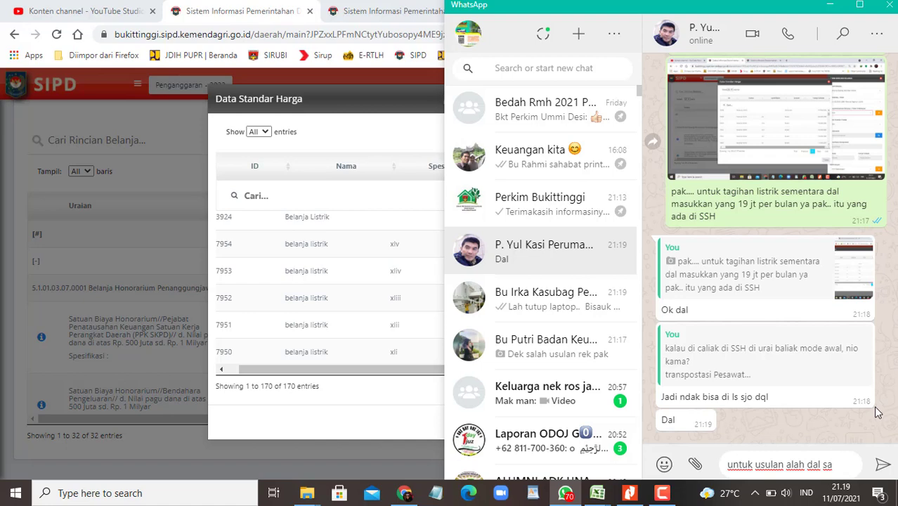
Step: Pick the 19.000.000 belanja listrik xliv item from the SIPD price list
left_click(411, 431)
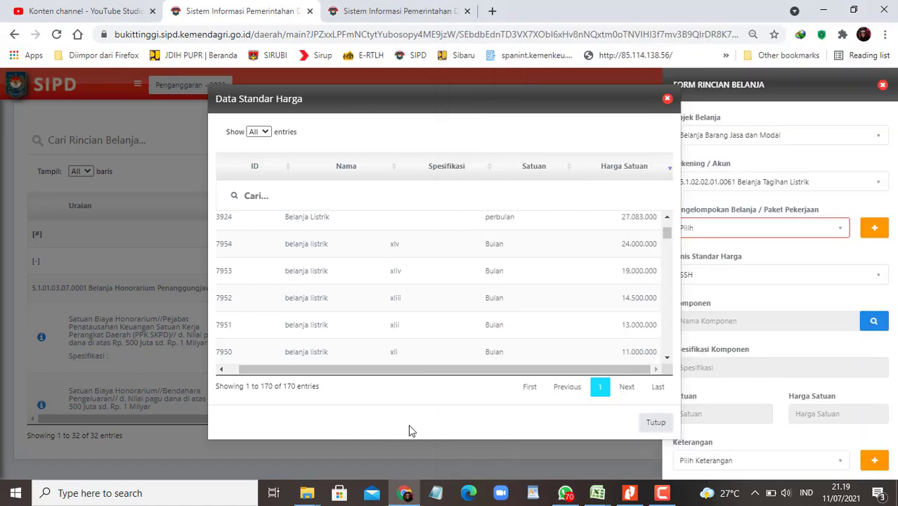
left_click(551, 276)
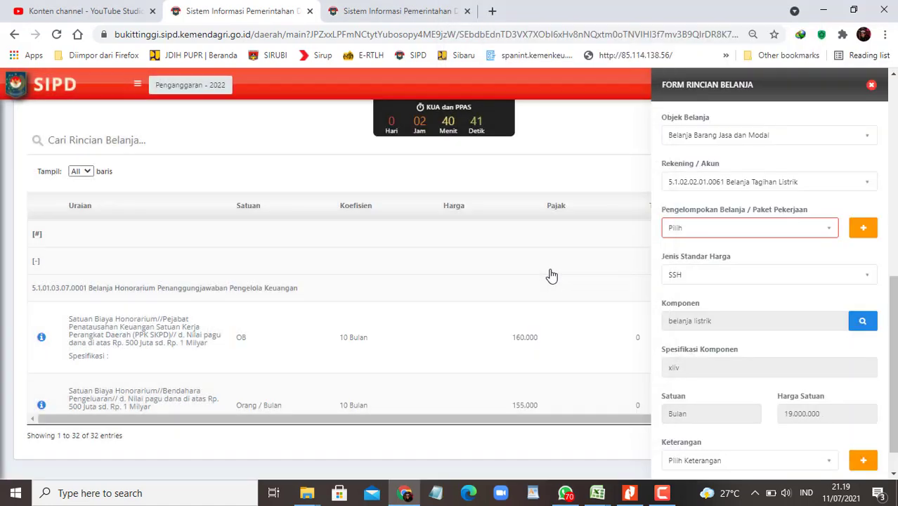
scroll(712, 379, "down", 3)
Step: Set the first volume to 12 with unit Bulan
left_click(712, 372)
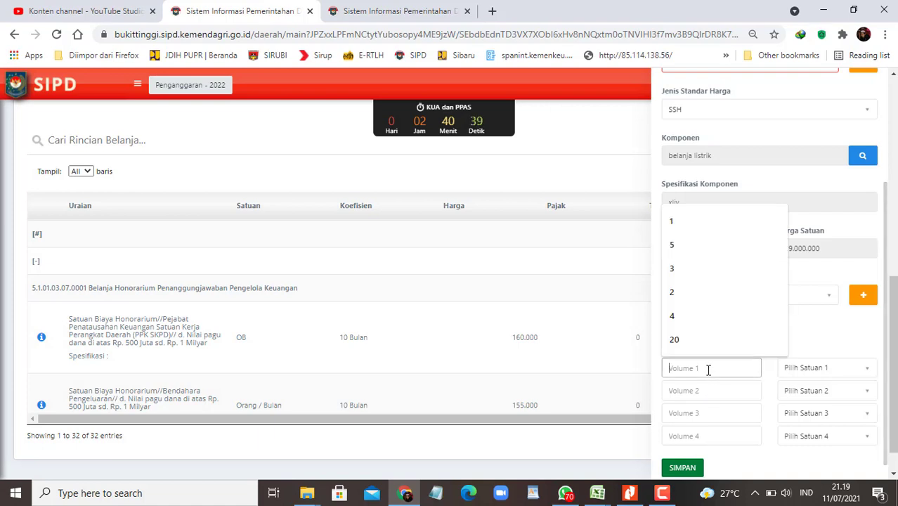
type("12")
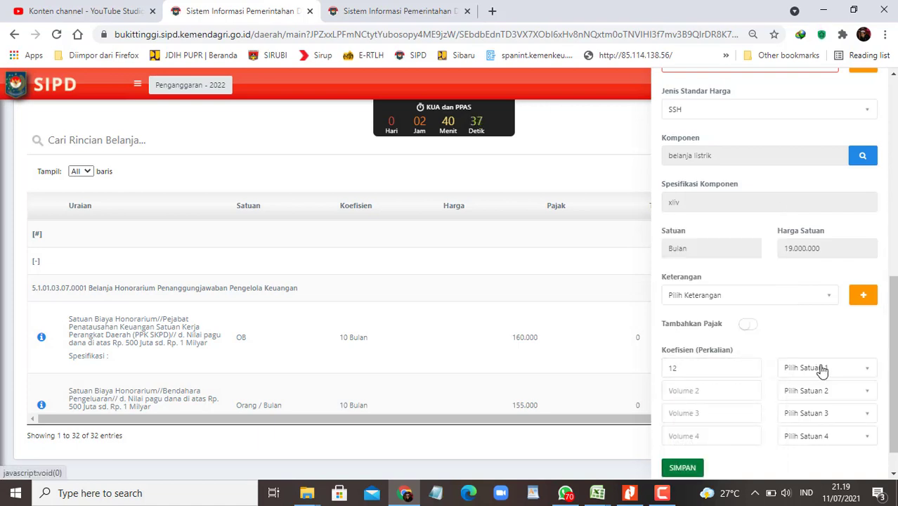
left_click(820, 369)
type("buala")
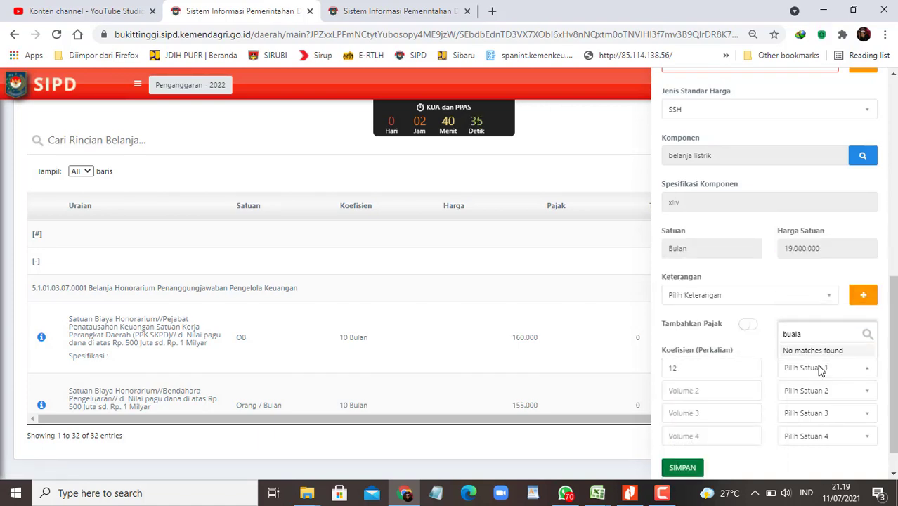
key("BackSpace")
key("BackSpace")
key("BackSpace")
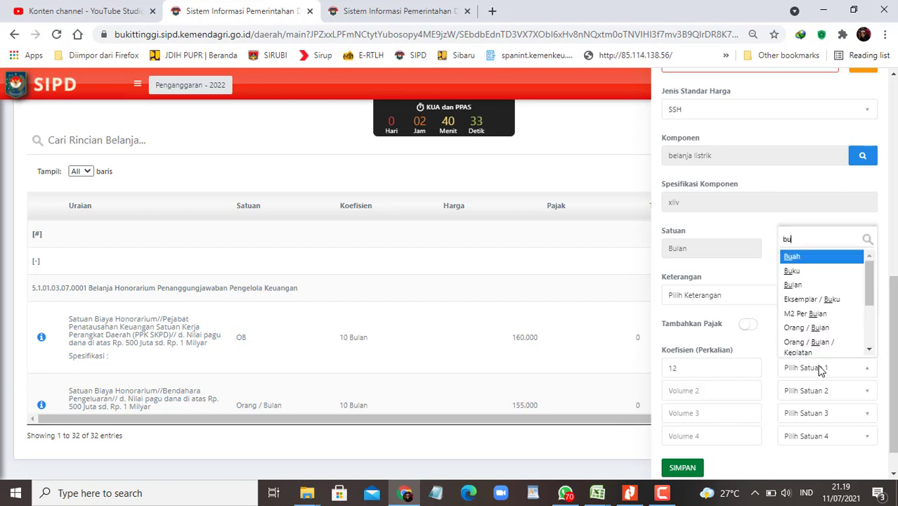
type("lan")
key("Down")
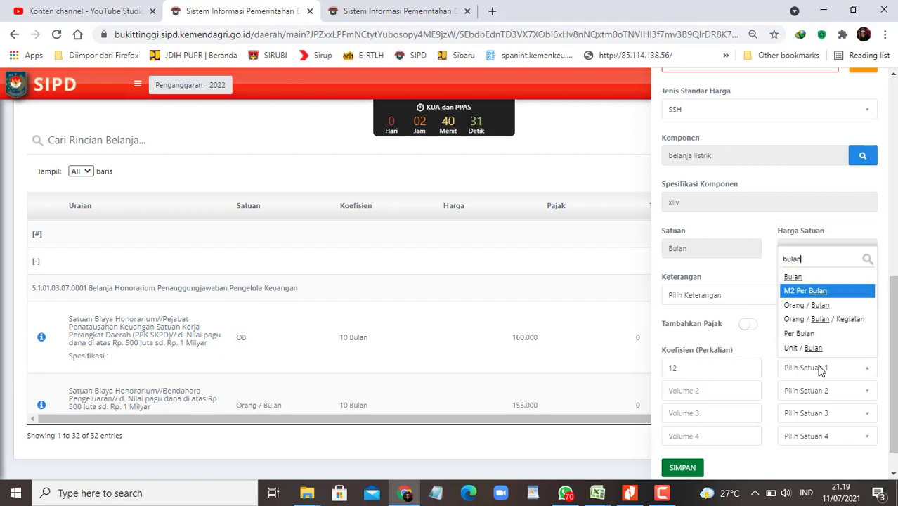
key("Up")
key("Return")
key("Tab")
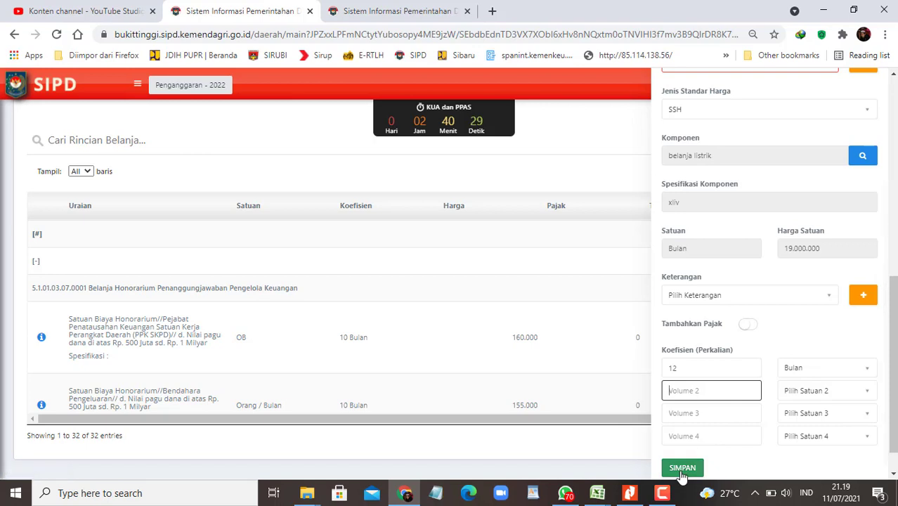
Step: Save the electricity spending entry and close the detail form
left_click(681, 468)
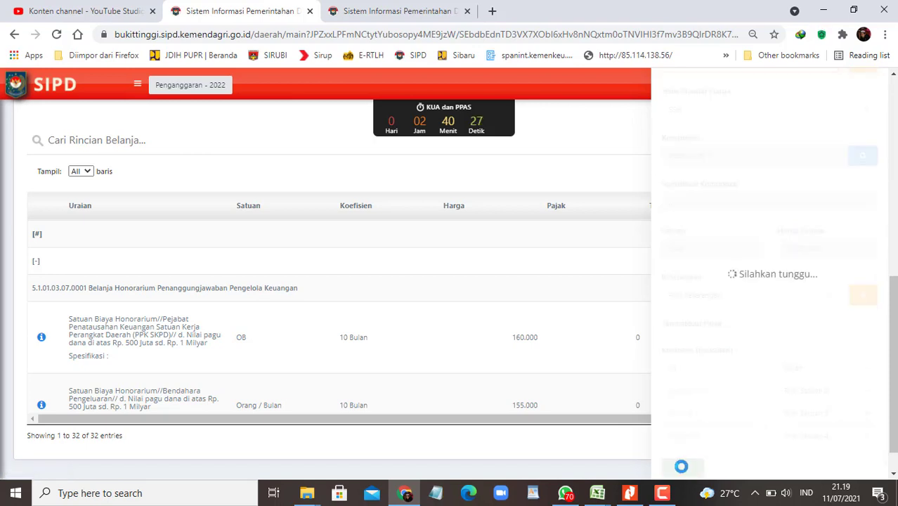
left_click(664, 493)
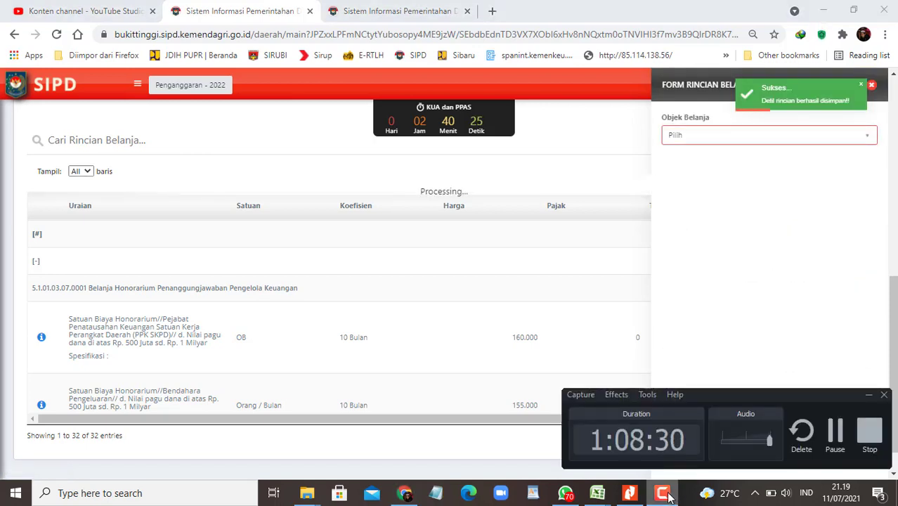
left_click(663, 494)
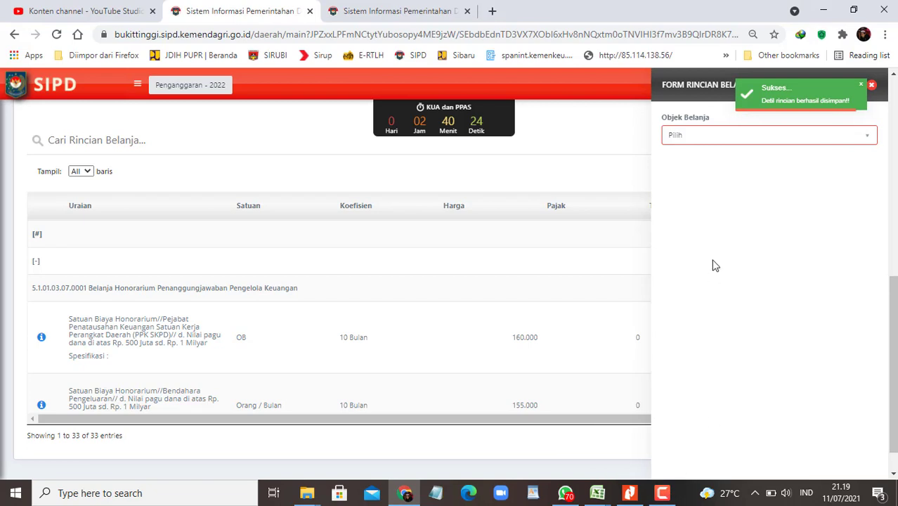
left_click(871, 85)
Step: Scroll the rincian list and search the page for 'listrik'
scroll(538, 330, "down", 2)
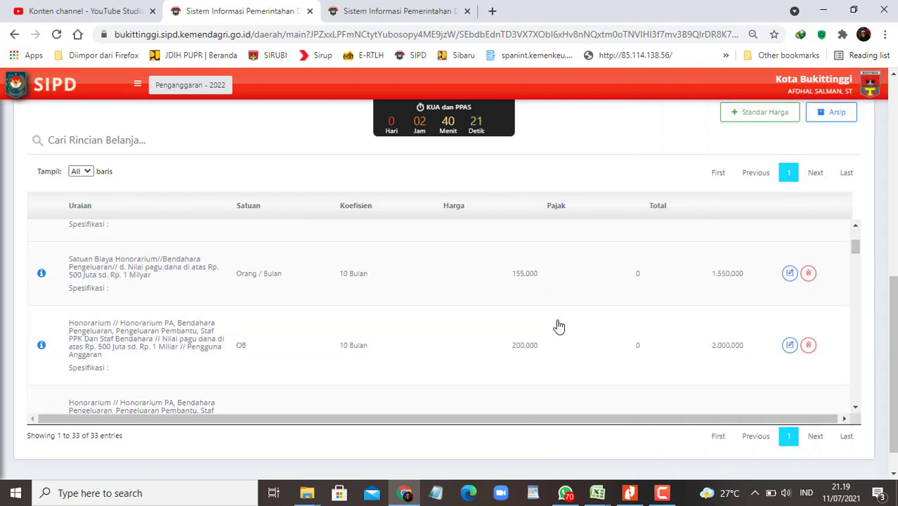
scroll(557, 325, "up", 2)
scroll(487, 170, "up", 3)
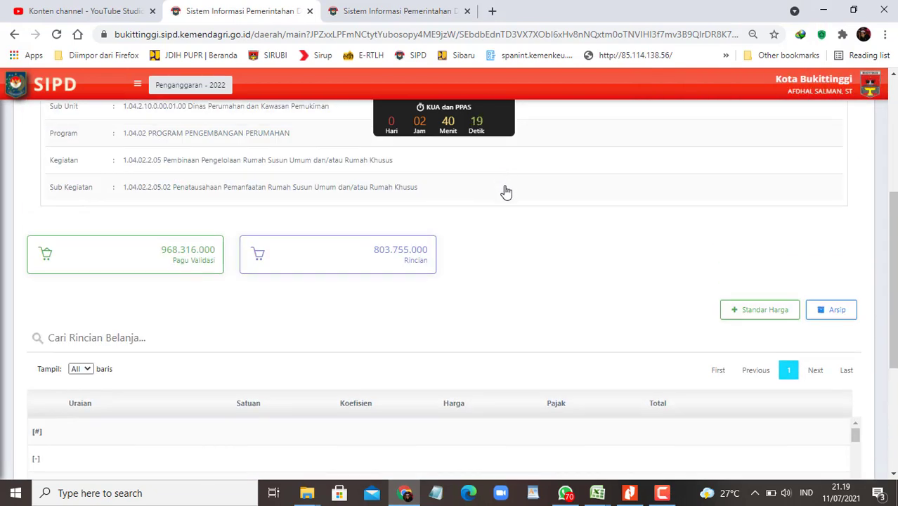
scroll(613, 325, "down", 5)
scroll(638, 277, "down", 10)
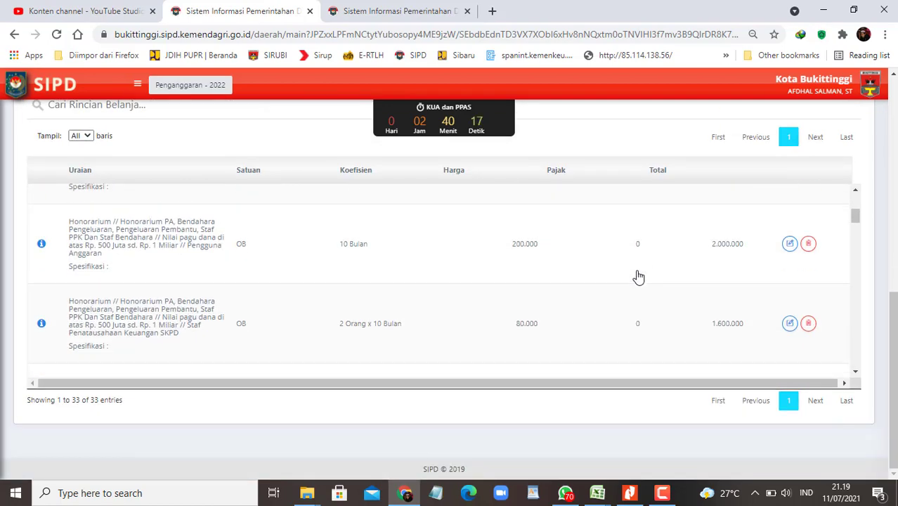
scroll(637, 276, "down", 10)
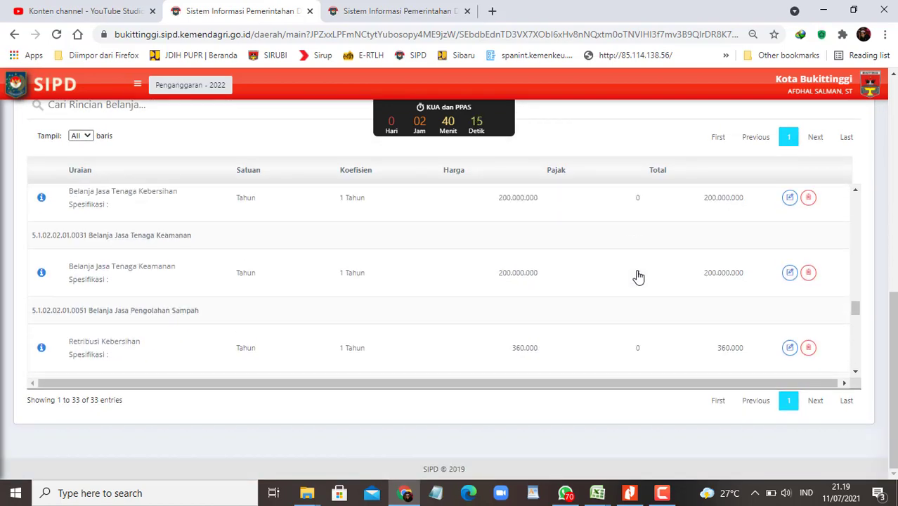
key("ctrl+f")
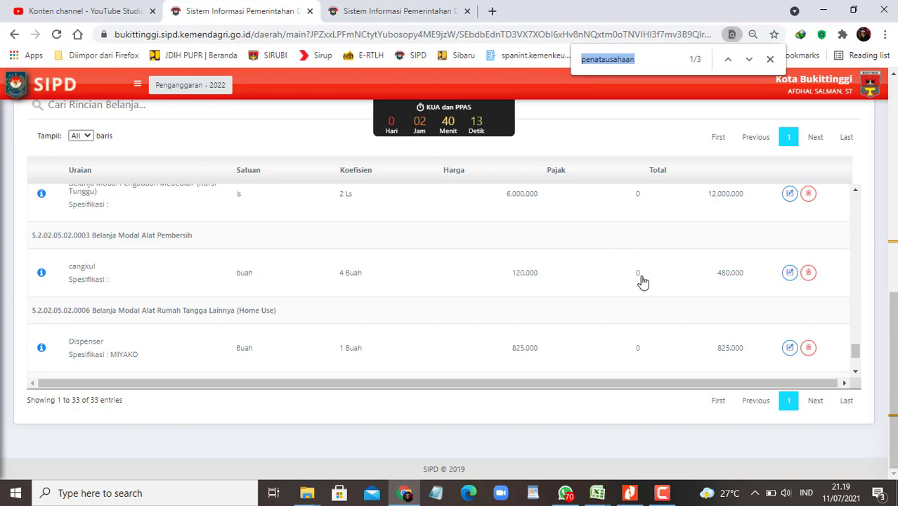
left_click(770, 61)
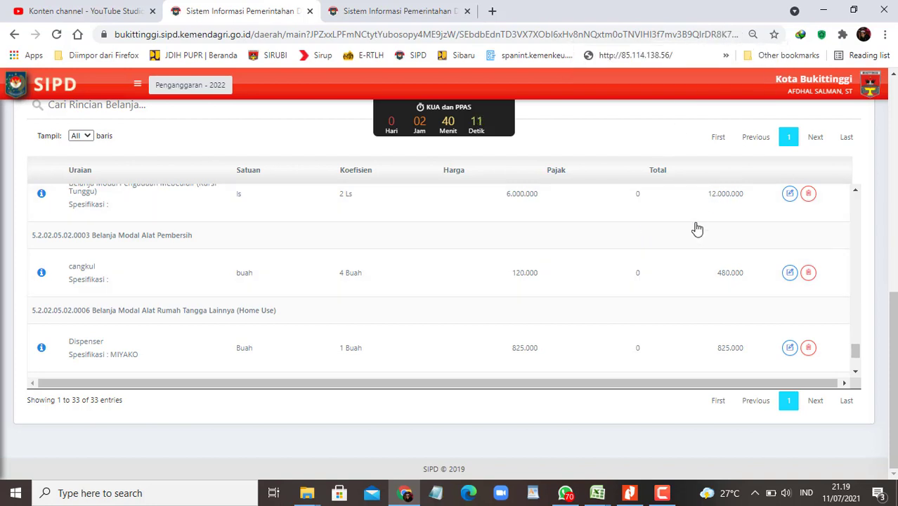
key("ctrl+f")
type("listrik")
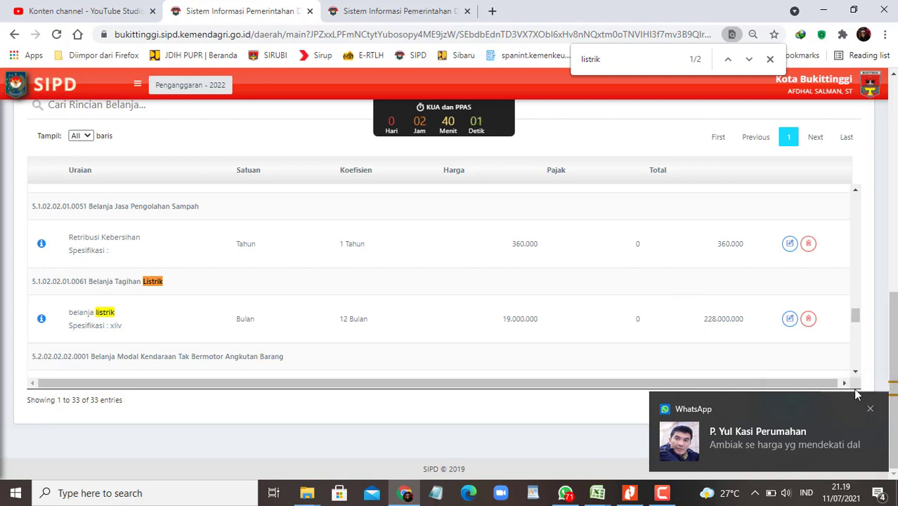
Step: Check the listrik row's 228.000.000 total, then bring WhatsApp back up
left_click(870, 409)
scroll(595, 313, "down", 1)
scroll(599, 312, "down", 1)
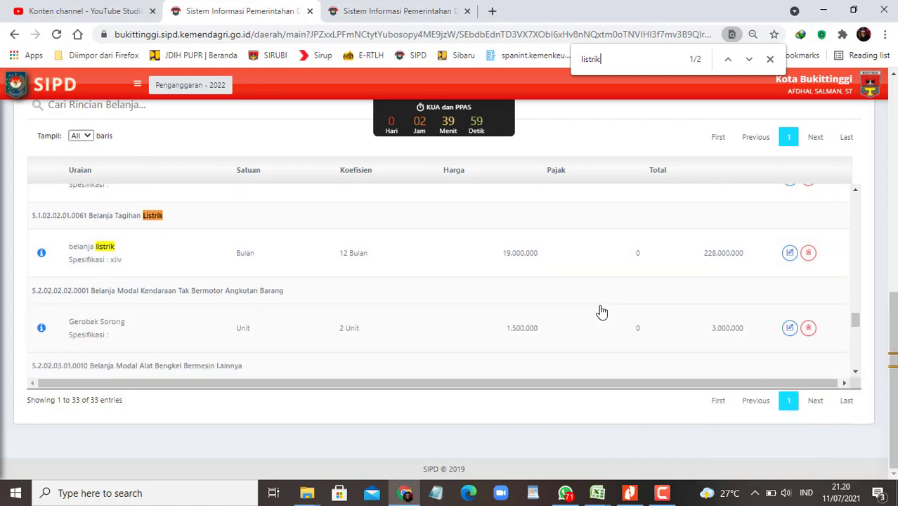
scroll(600, 310, "up", 1)
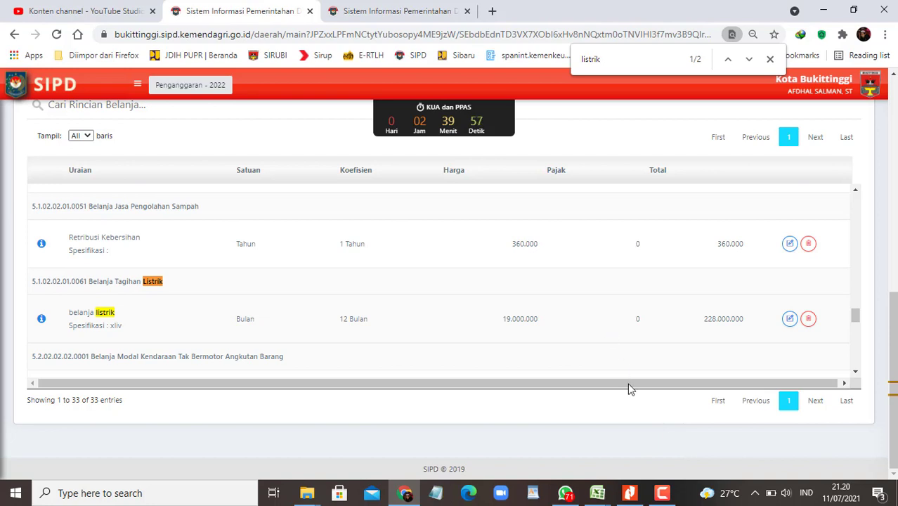
left_click(566, 493)
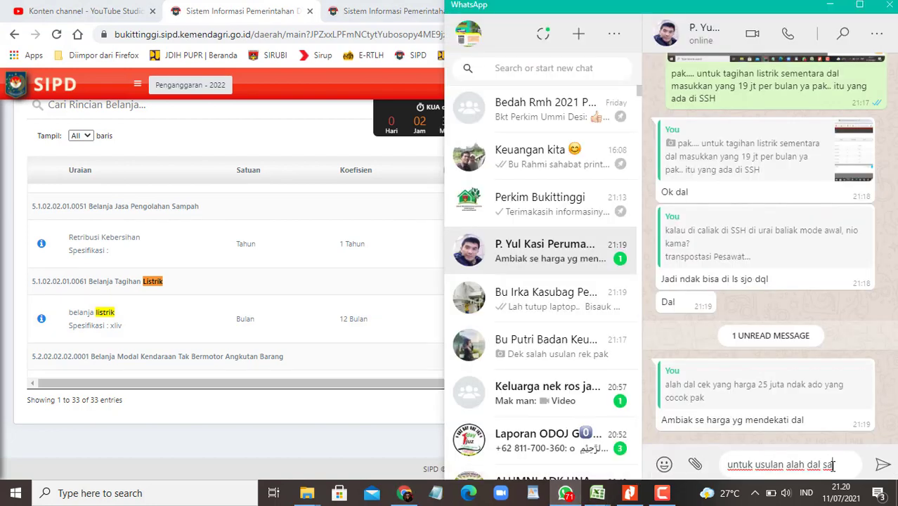
Step: Clear the unsent draft and send a screenshot of the SIPD listrik row with a short agreeing caption
left_click_drag(840, 464, 695, 467)
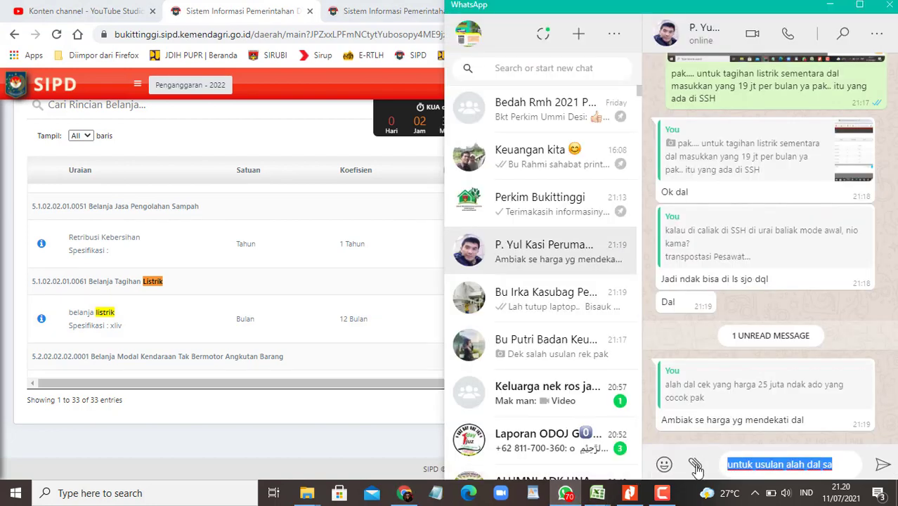
key("ctrl+x")
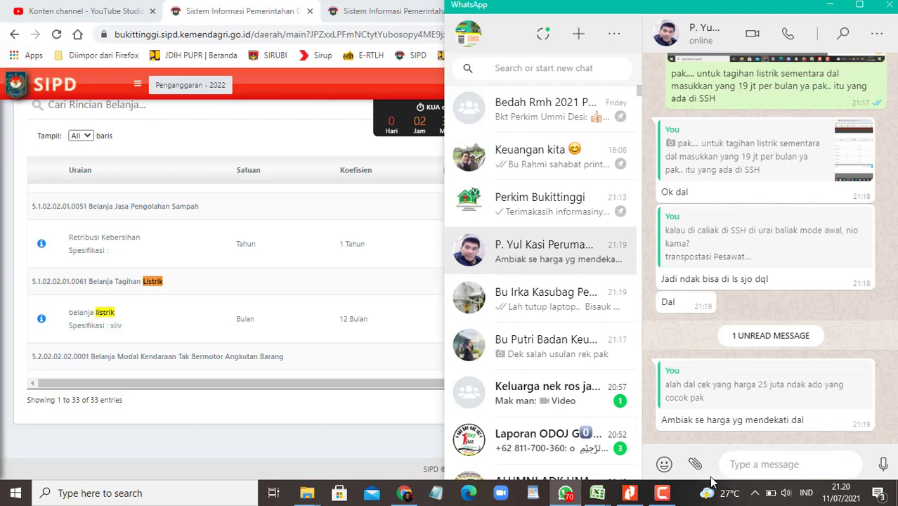
key("ctrl+f")
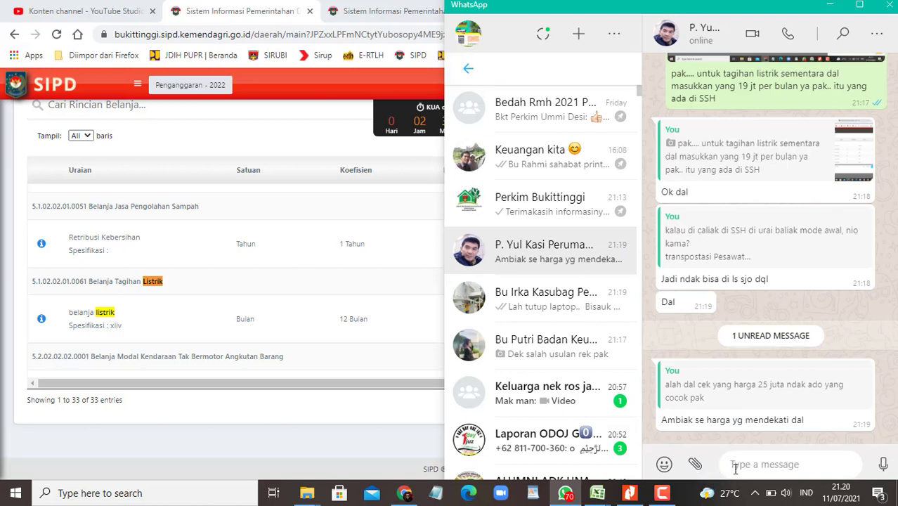
left_click(344, 300)
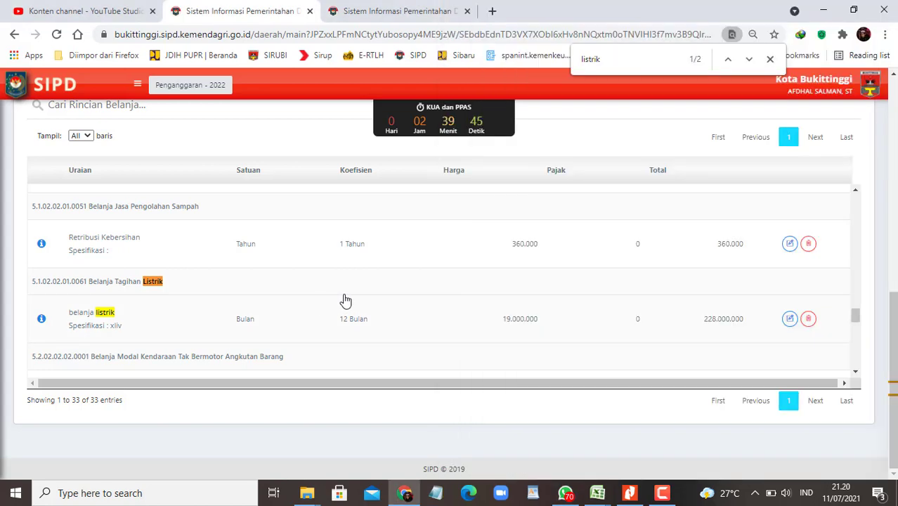
key("alt+Tab")
key("ctrl+v")
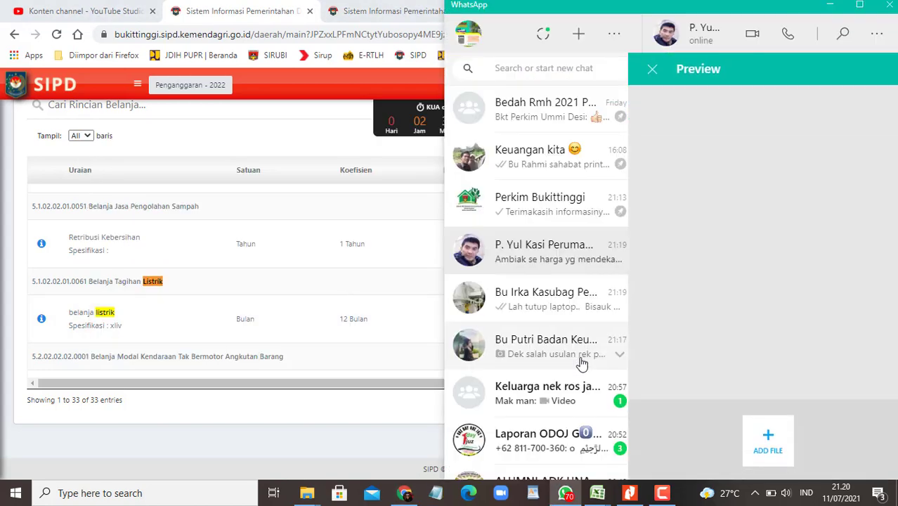
type("k pa")
key("BackSpace")
key("BackSpace")
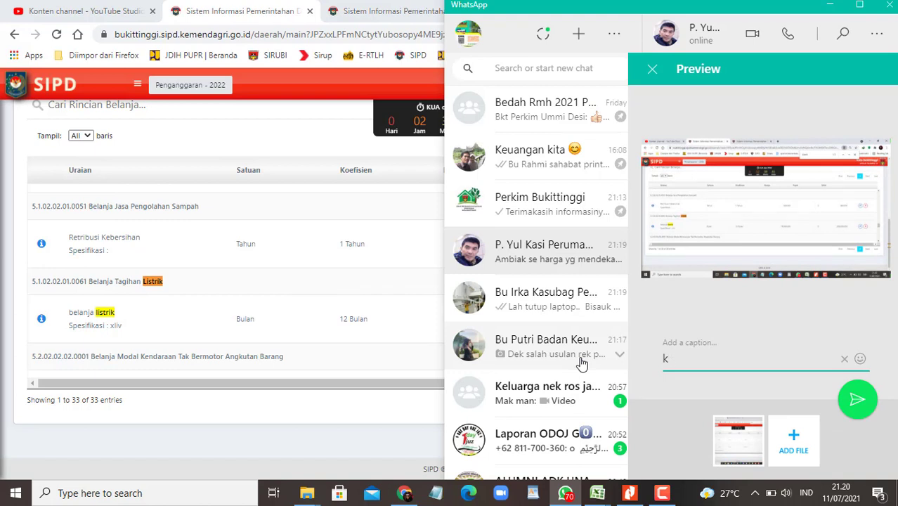
key("BackSpace")
key("BackSpace")
type("dal")
key("Return")
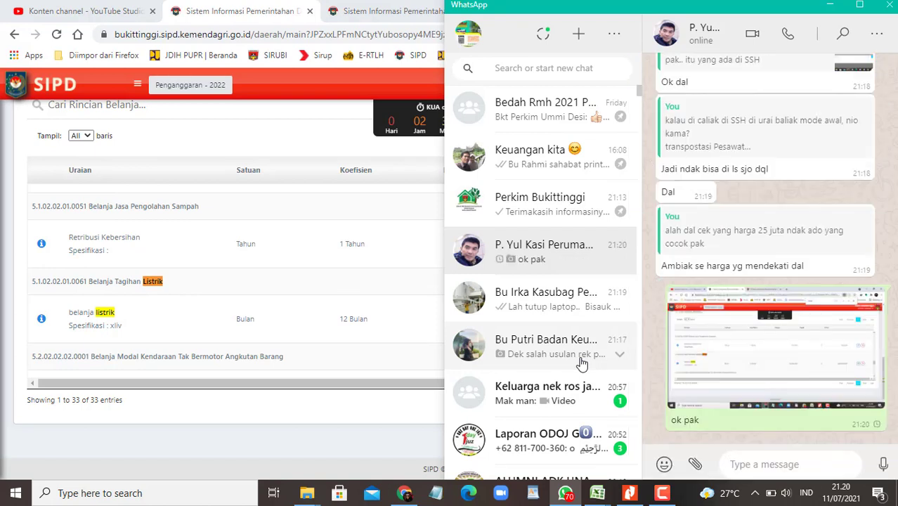
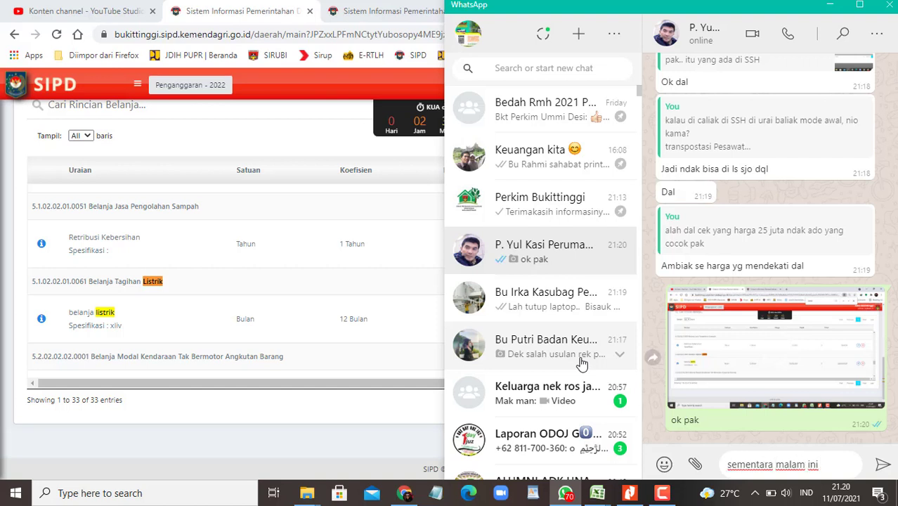
Step: Send follow-ups: tonight's part is ready, DL PR later, and the PDF will be prepared for checking
key("Return")
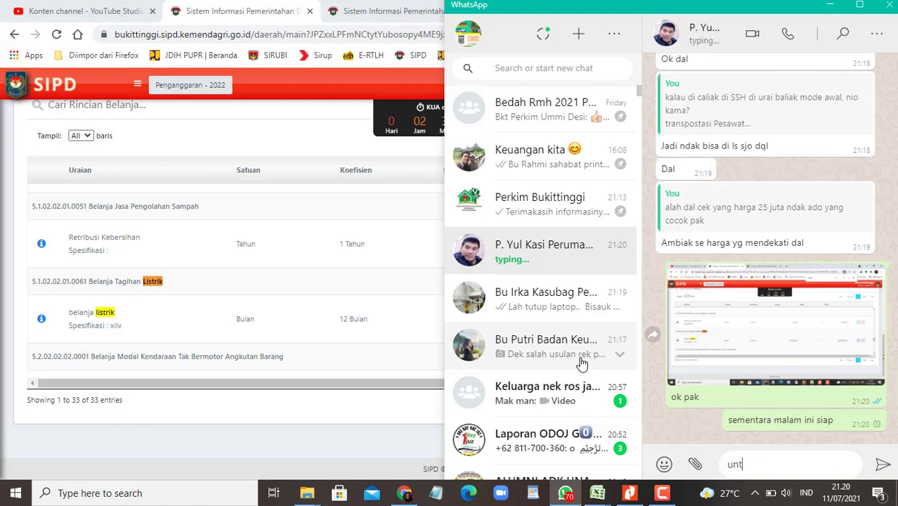
key("Return")
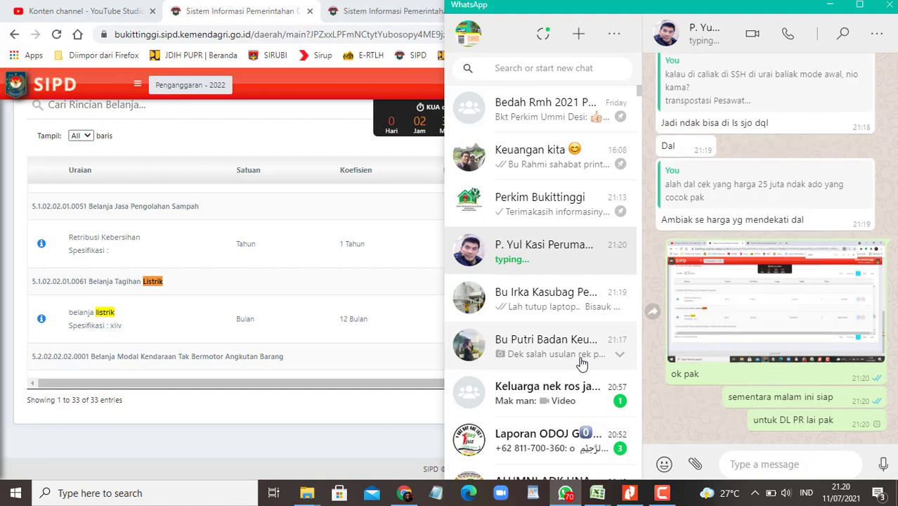
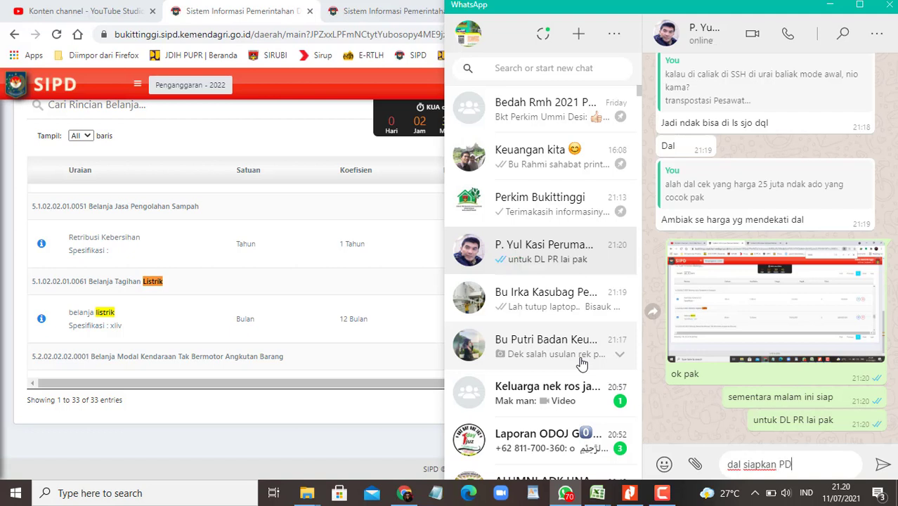
key("BackSpace")
key("BackSpace")
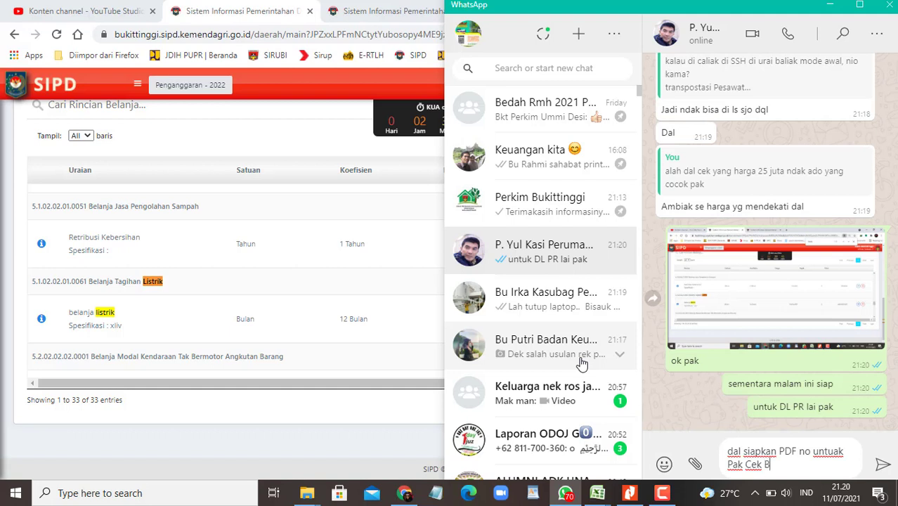
key("Return")
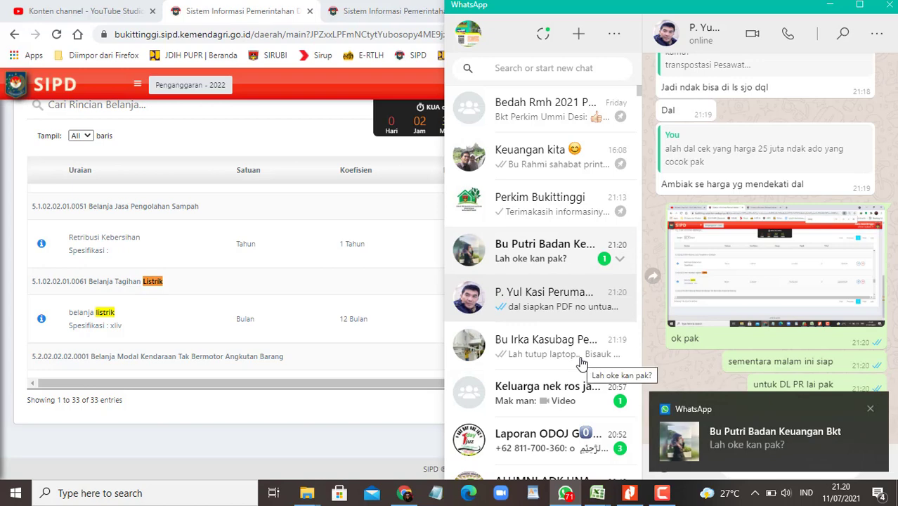
Step: Read the new reply in the other chat, then return to SIPD
left_click(567, 251)
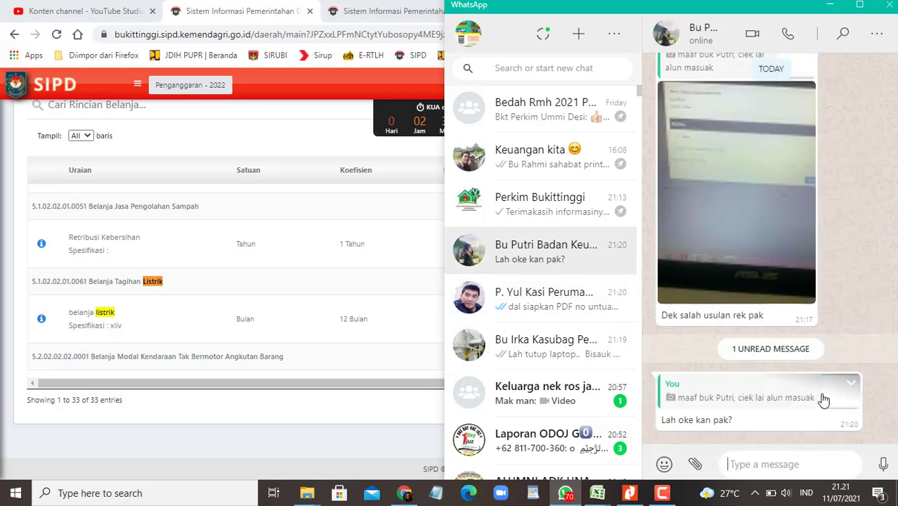
left_click(797, 401)
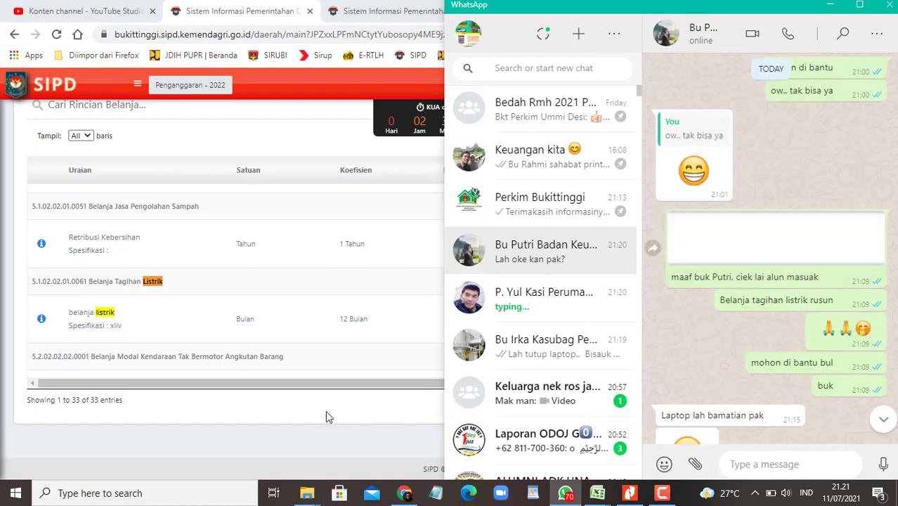
left_click(291, 438)
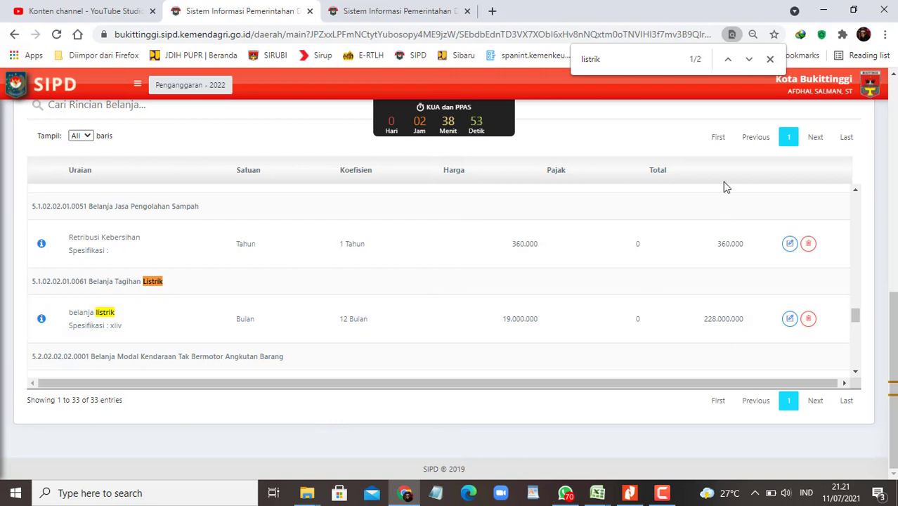
Step: Add a rincian under Belanja Barang Jasa dan Modal, choosing account 5.1.02.02.01.0061 via a 'tagihan' search
scroll(752, 218, "up", 3)
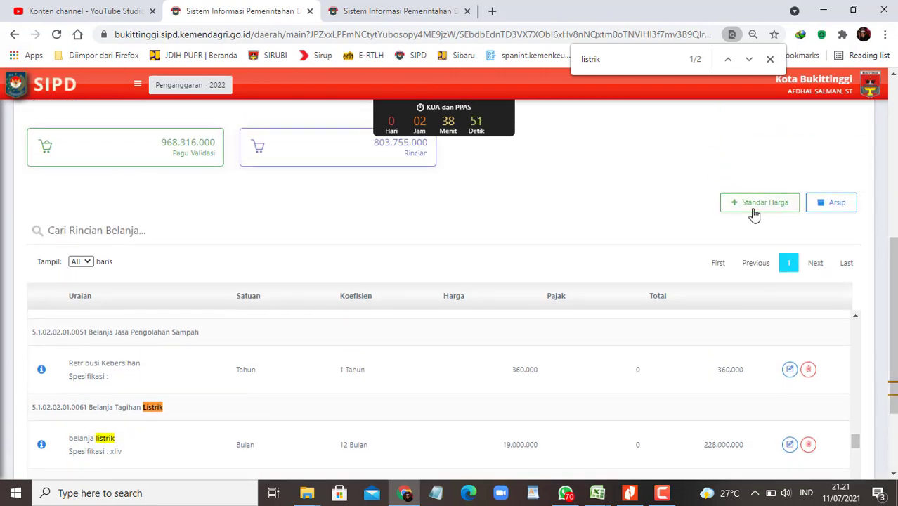
left_click(750, 212)
left_click(827, 139)
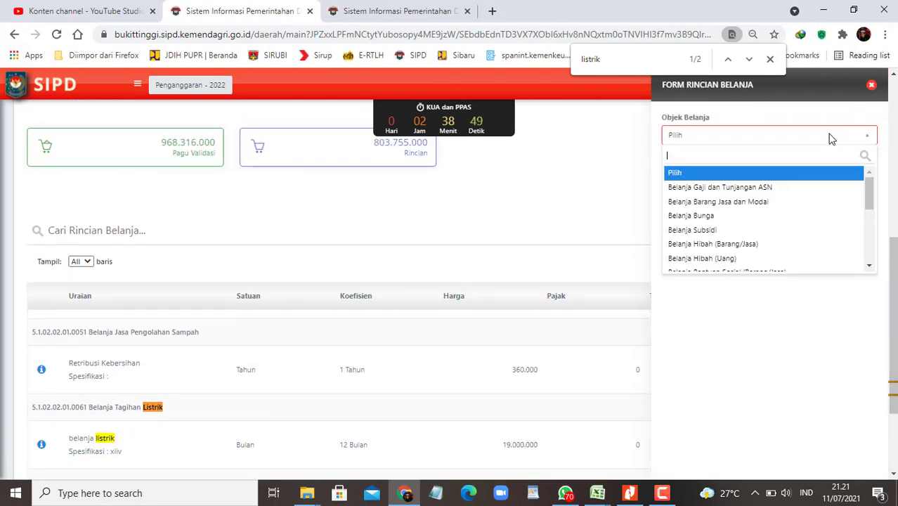
left_click(749, 203)
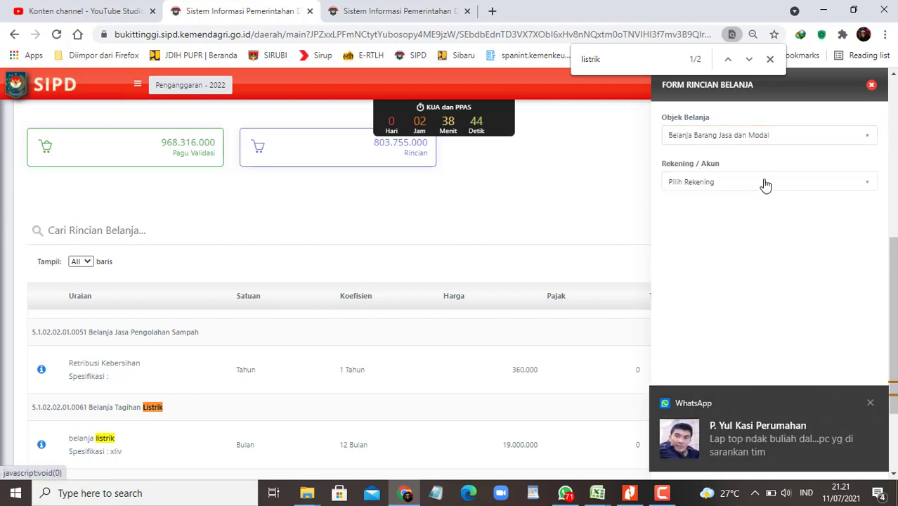
left_click(765, 184)
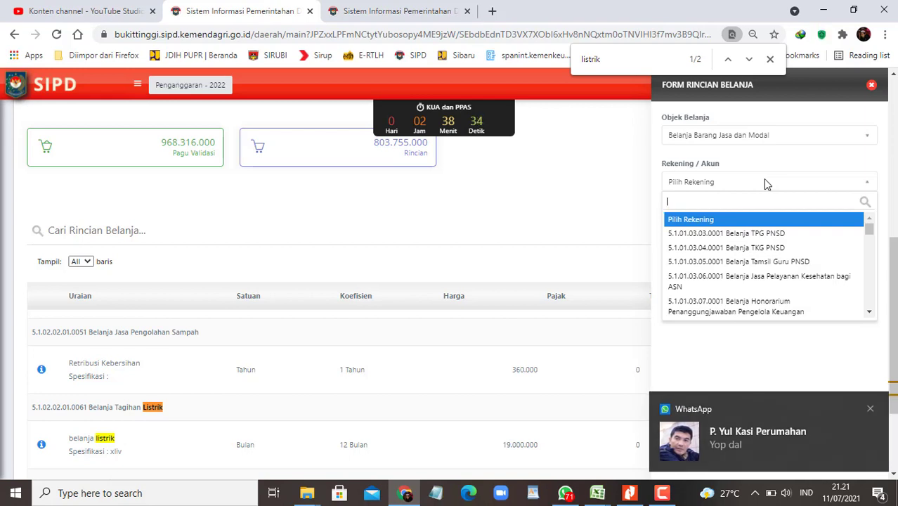
type("tagihan")
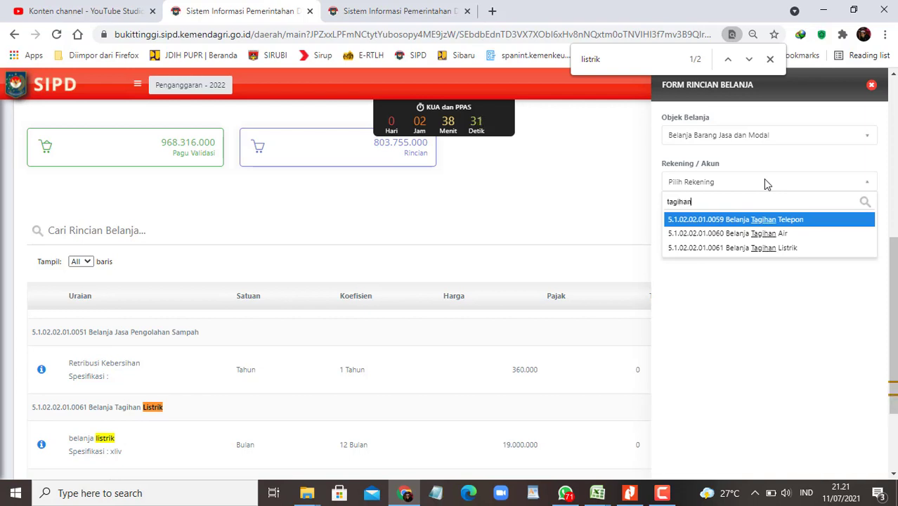
left_click(765, 249)
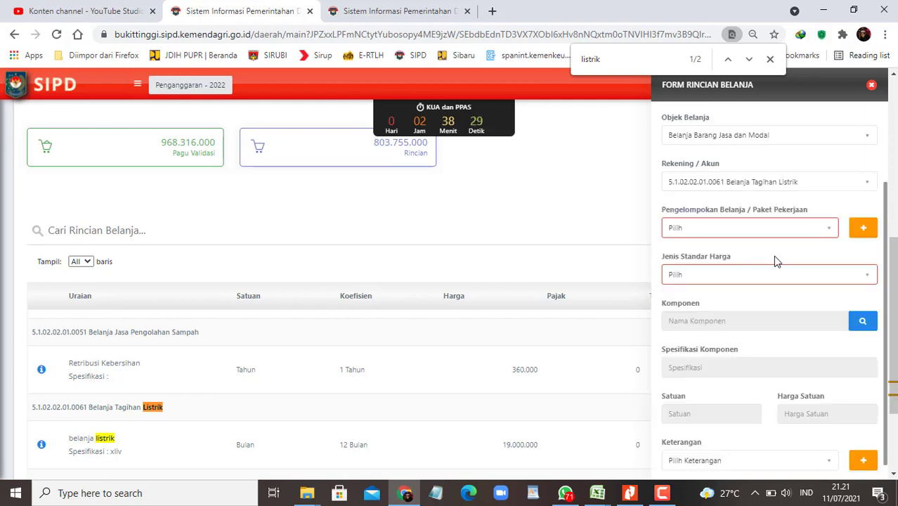
Step: Set the price standard to SSH and open its lookup table
left_click(800, 280)
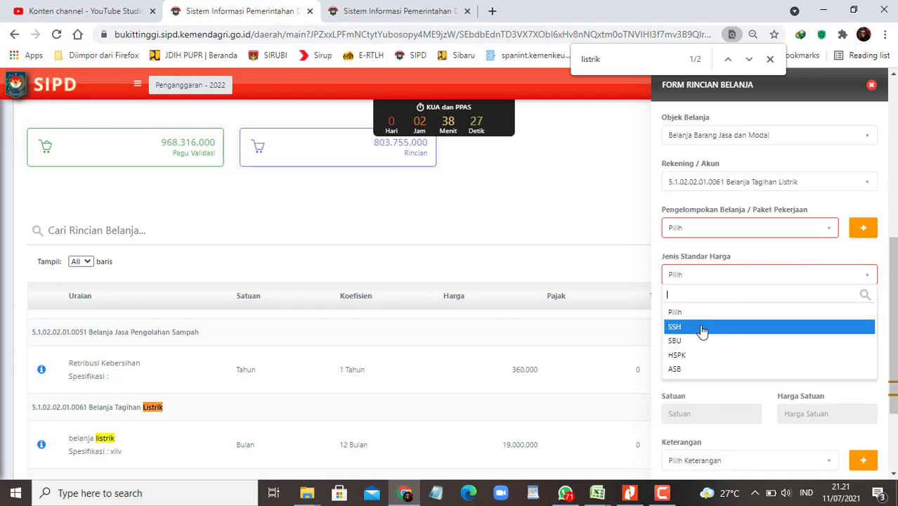
left_click(702, 328)
left_click(866, 323)
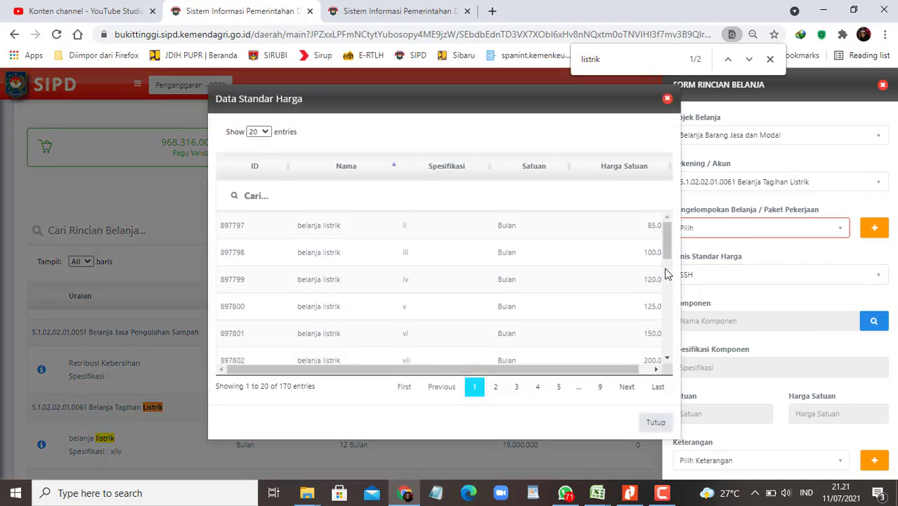
left_click(335, 196)
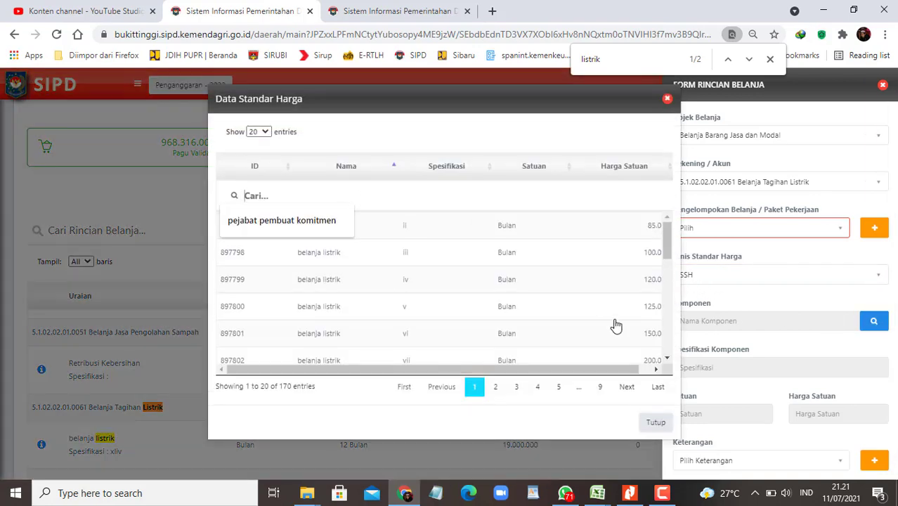
left_click_drag(537, 371, 647, 370)
Step: Show all 170 SSH entries sorted by unit price descending, then close the list
left_click(666, 173)
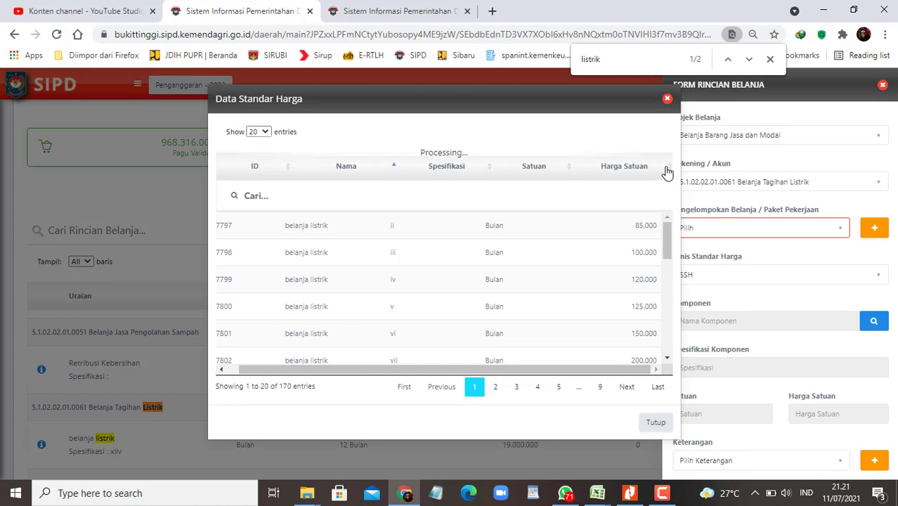
left_click(257, 132)
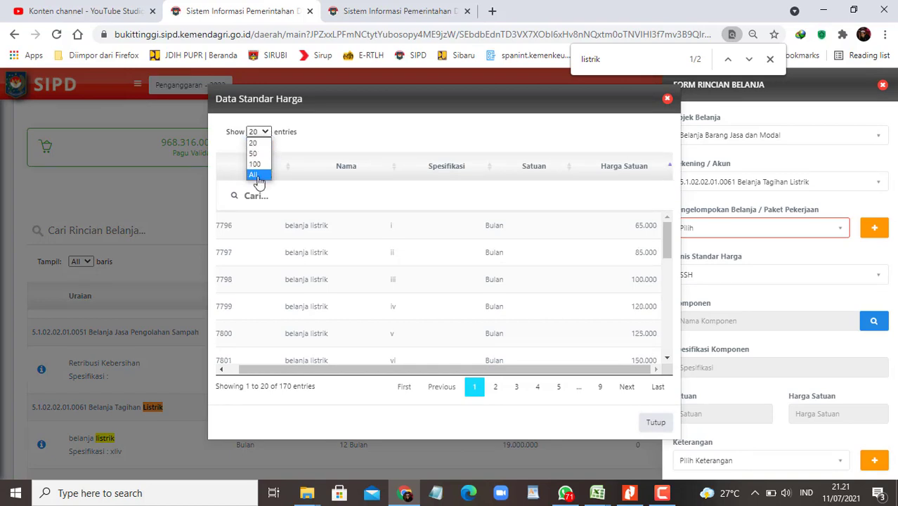
left_click(254, 175)
left_click(671, 170)
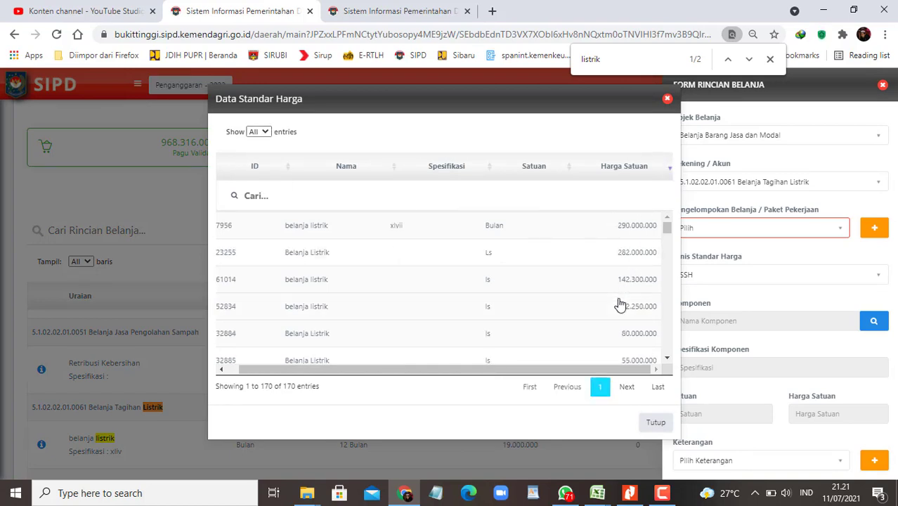
scroll(621, 309, "down", 2)
scroll(575, 354, "down", 2)
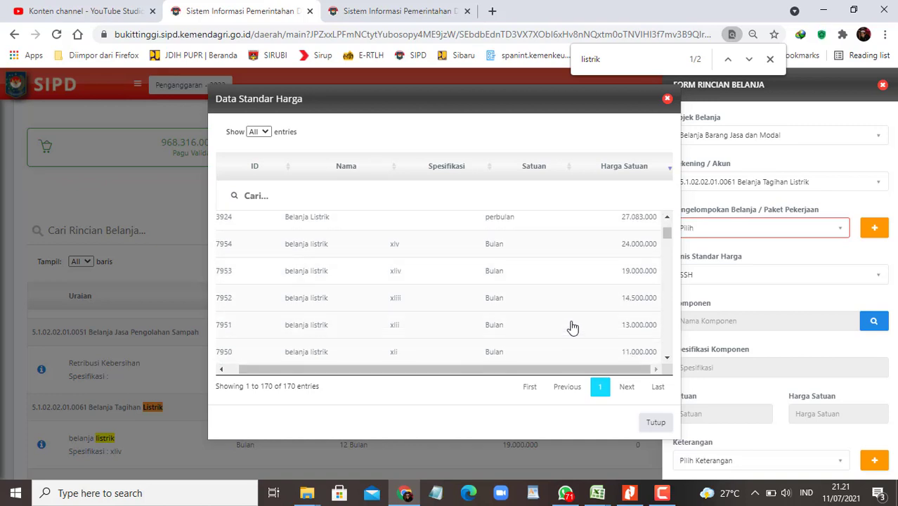
scroll(577, 320, "up", 2)
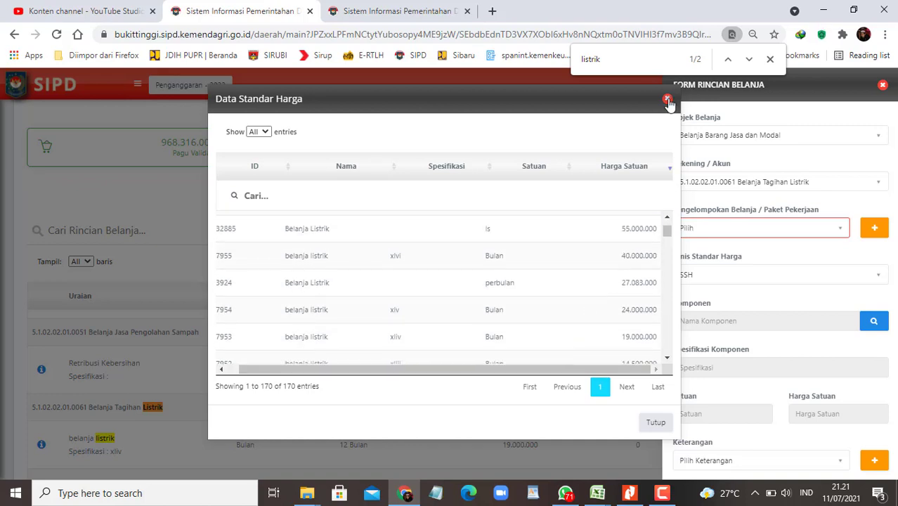
left_click(668, 101)
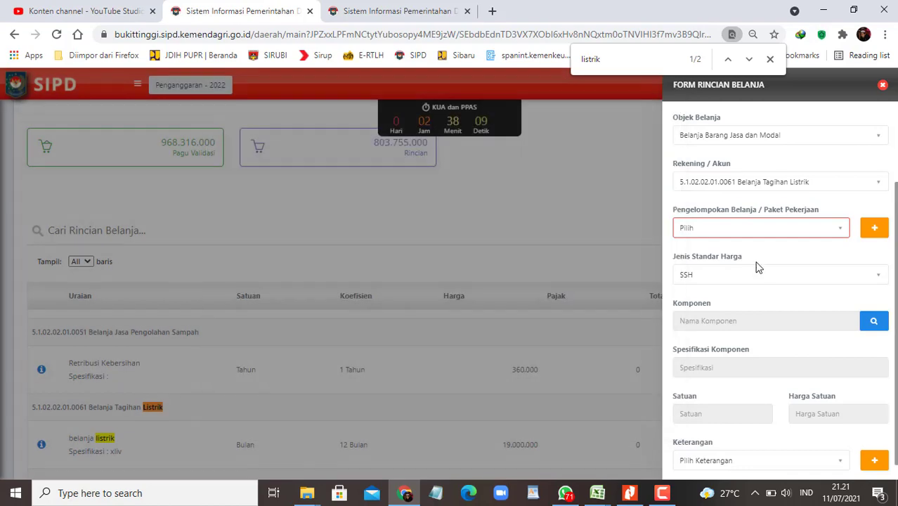
Step: Set the standard-price type to SBU and show all entries in its component list
left_click(756, 275)
left_click(693, 344)
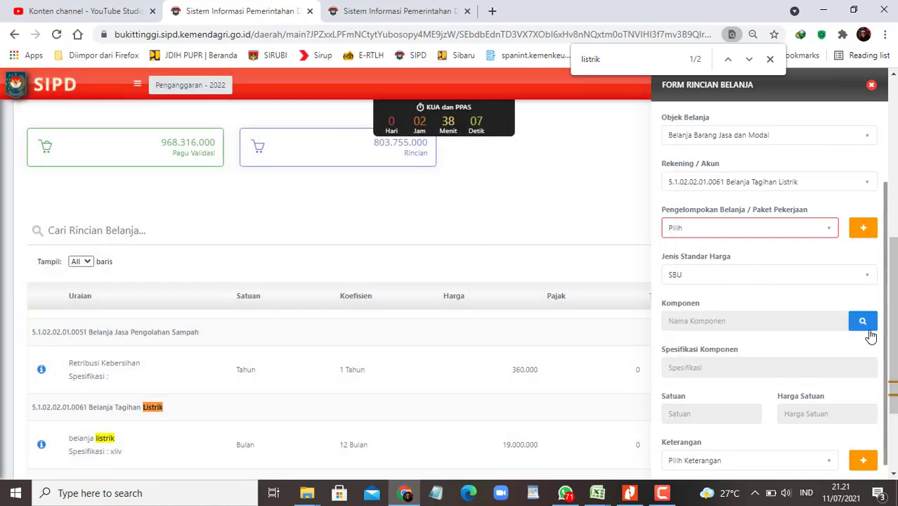
left_click(864, 322)
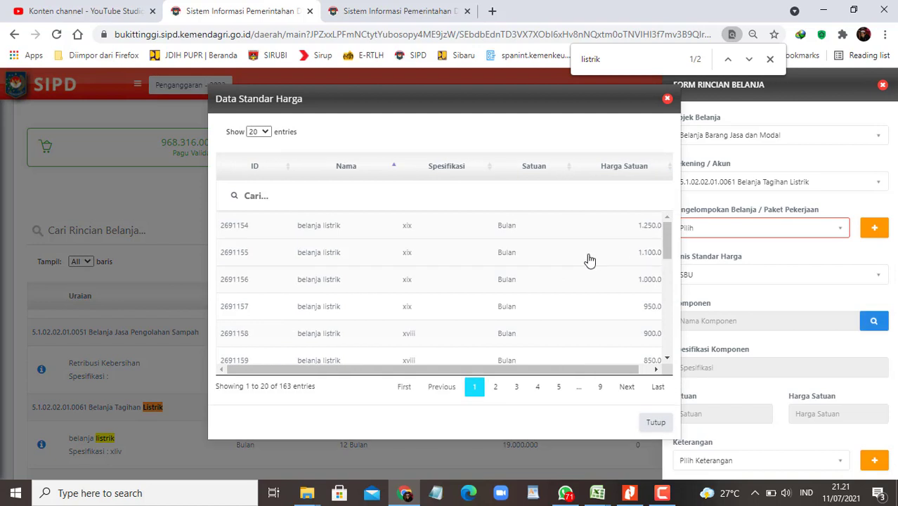
left_click(258, 132)
left_click(256, 174)
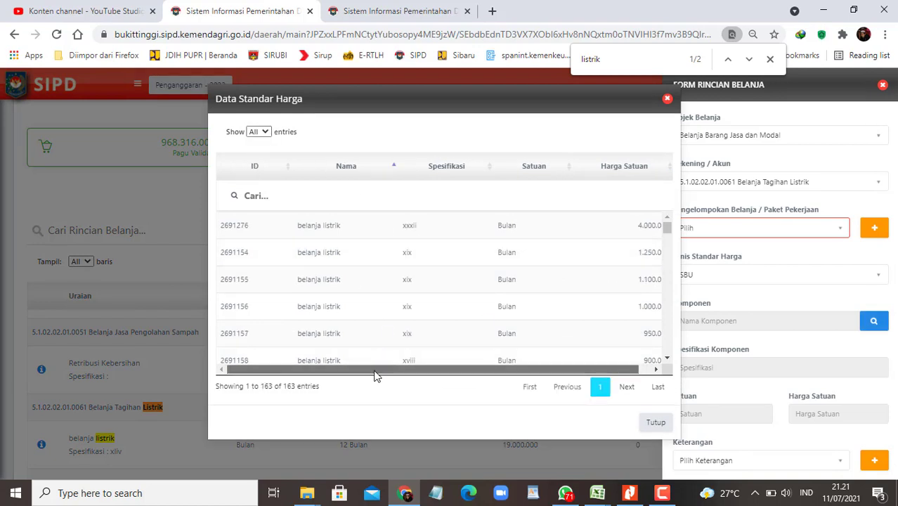
Step: Sort the SBU components by unit price, highest first, then close the list without choosing one
left_click_drag(372, 370, 384, 370)
left_click(666, 175)
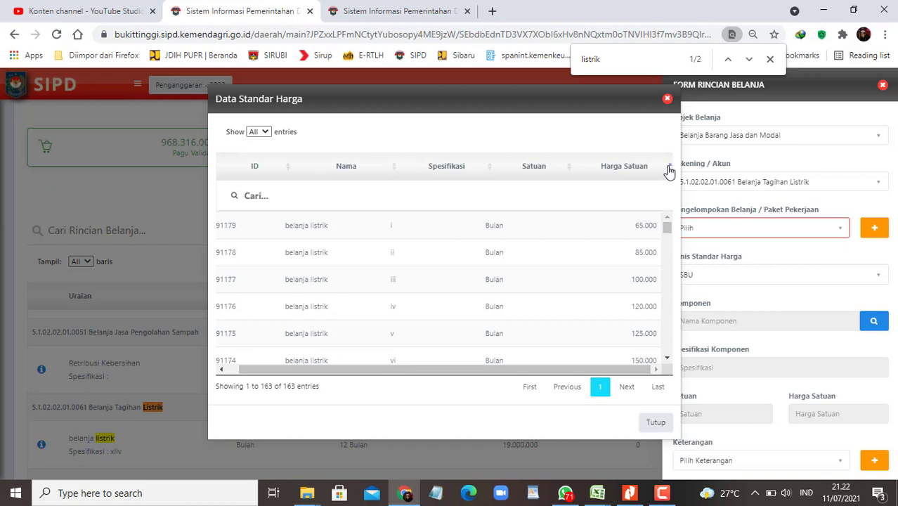
left_click(667, 172)
scroll(595, 286, "down", 1)
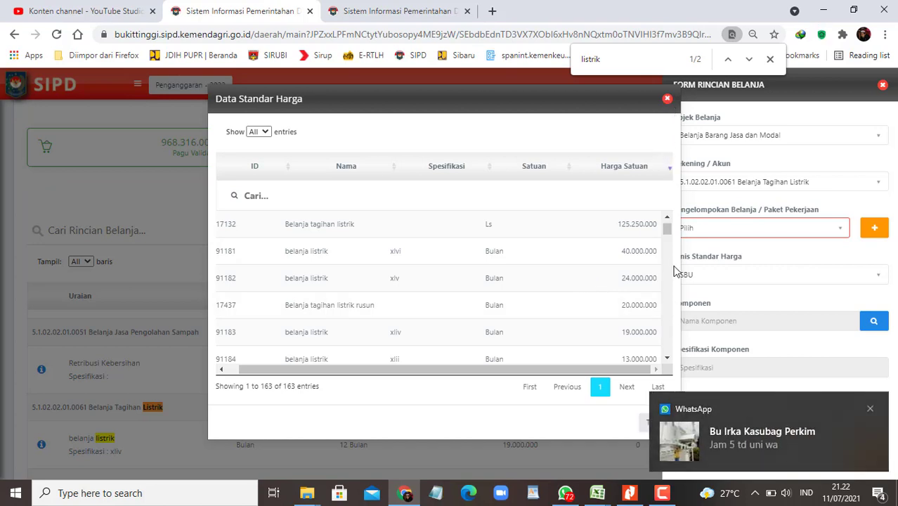
left_click(870, 408)
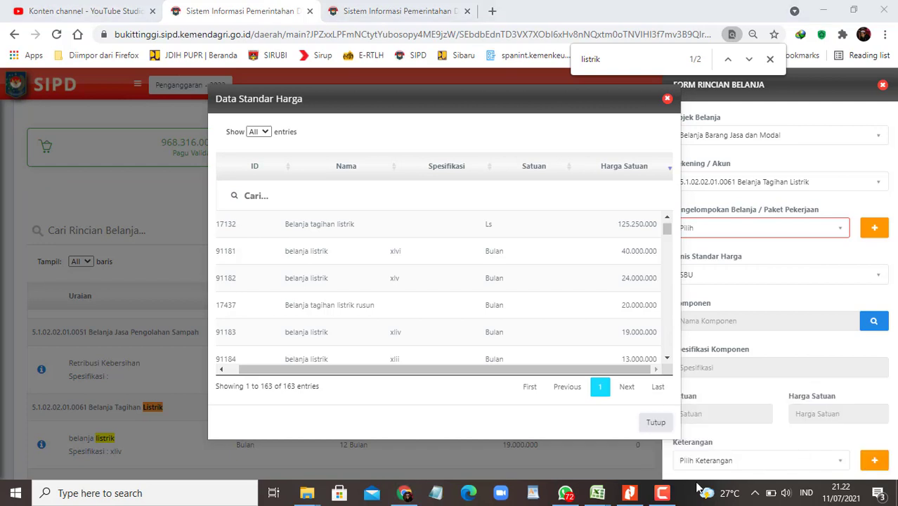
left_click(667, 496)
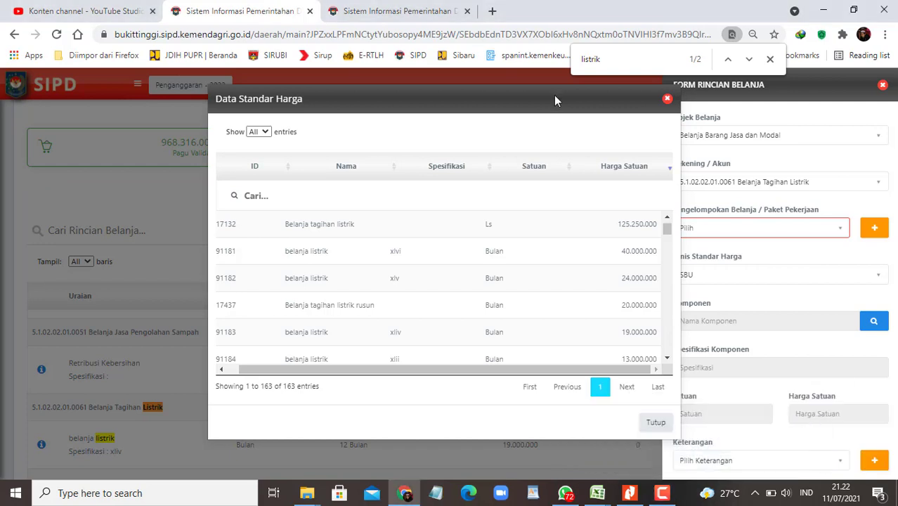
left_click(668, 98)
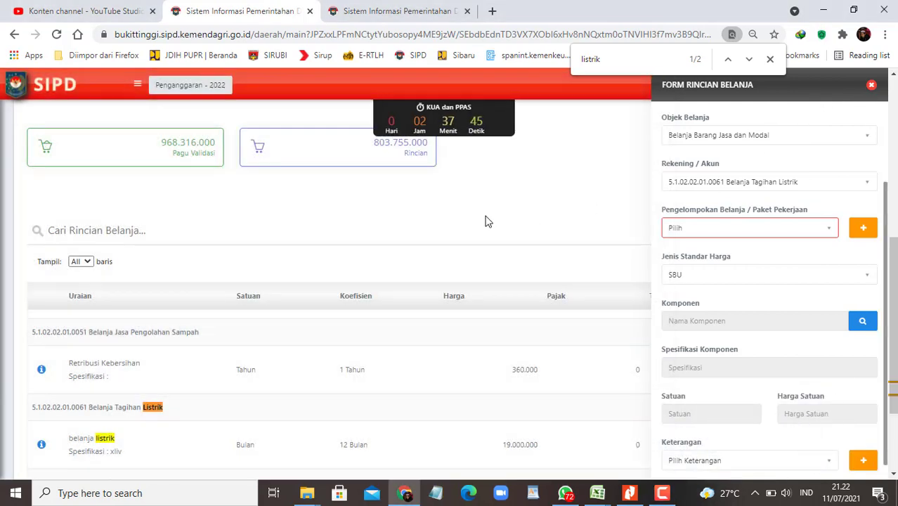
Step: Close the rincian form, locate the belanja listrik line via page search, and request its deletion
left_click(871, 87)
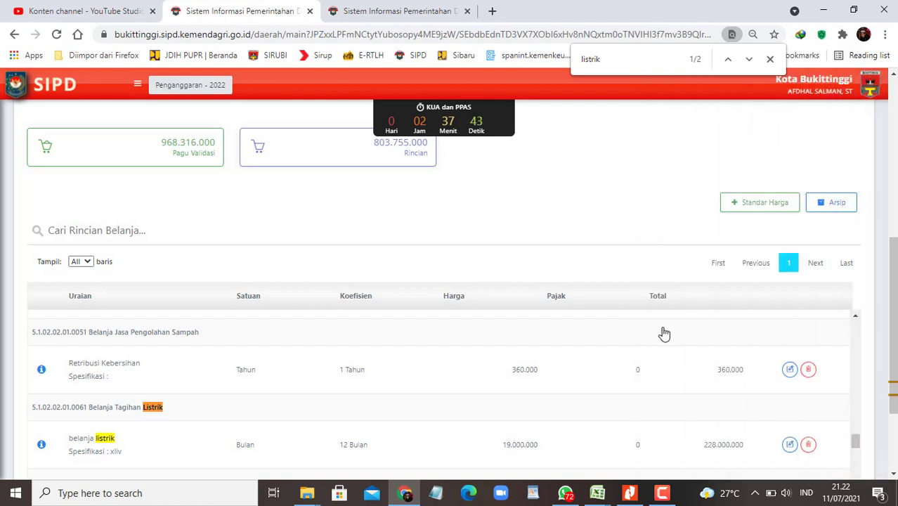
scroll(773, 395, "down", 5)
scroll(762, 415, "down", 10)
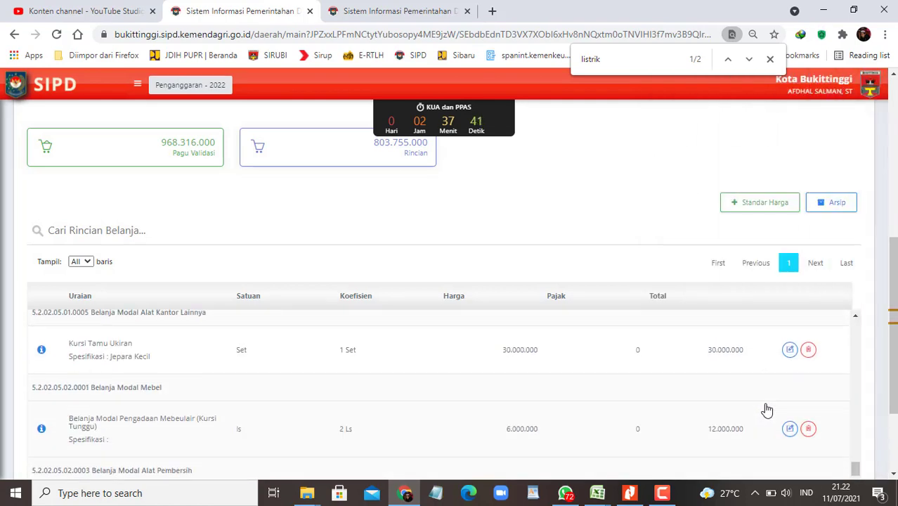
scroll(773, 413, "down", 2)
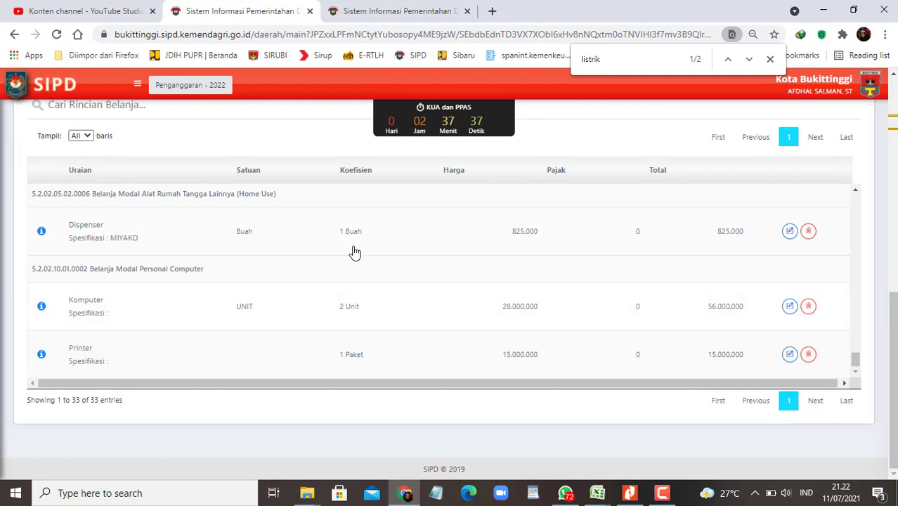
scroll(414, 284, "up", 1)
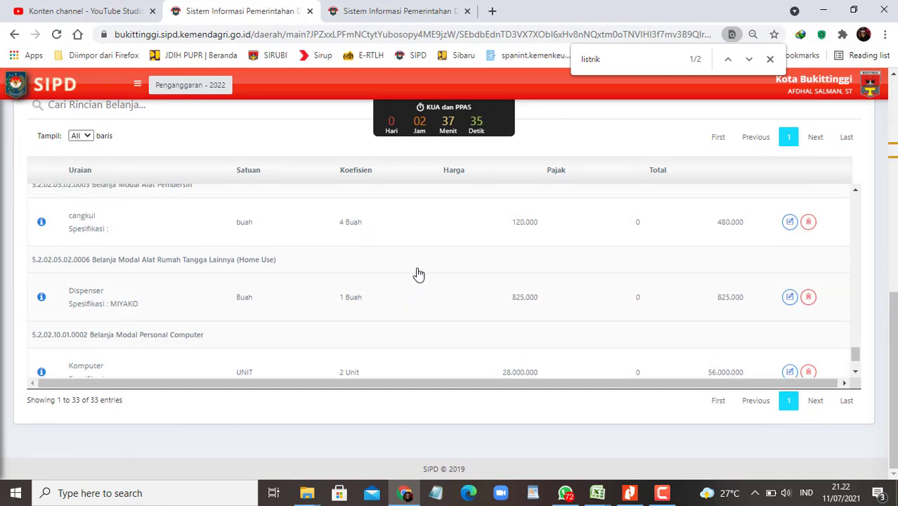
key("ctrl+f")
key("Return")
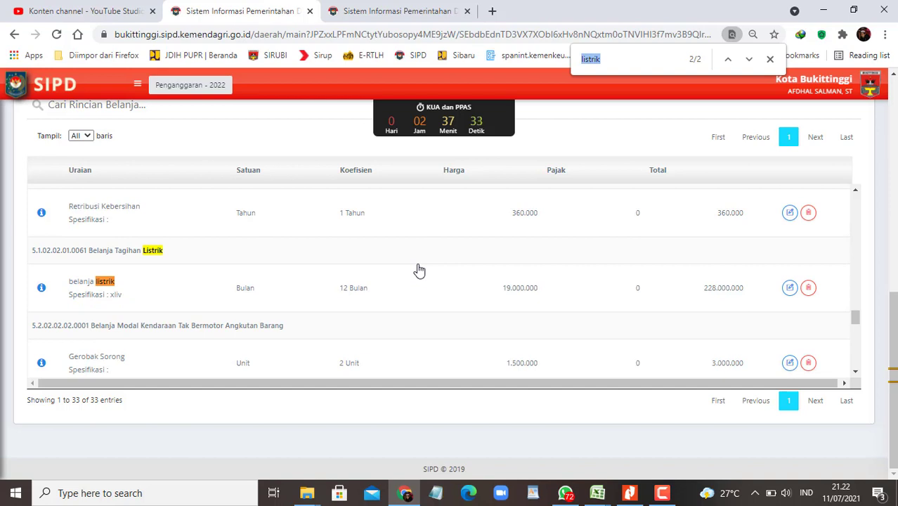
left_click(812, 288)
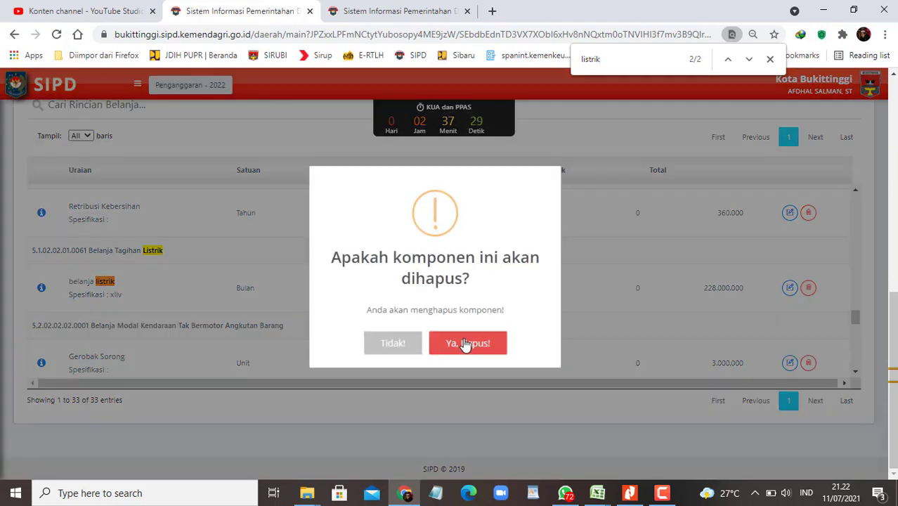
Step: Delete the belanja listrik line and start a new rincian under account 5.1.02.02.01.0061 Belanja Tagihan Listrik
left_click(464, 344)
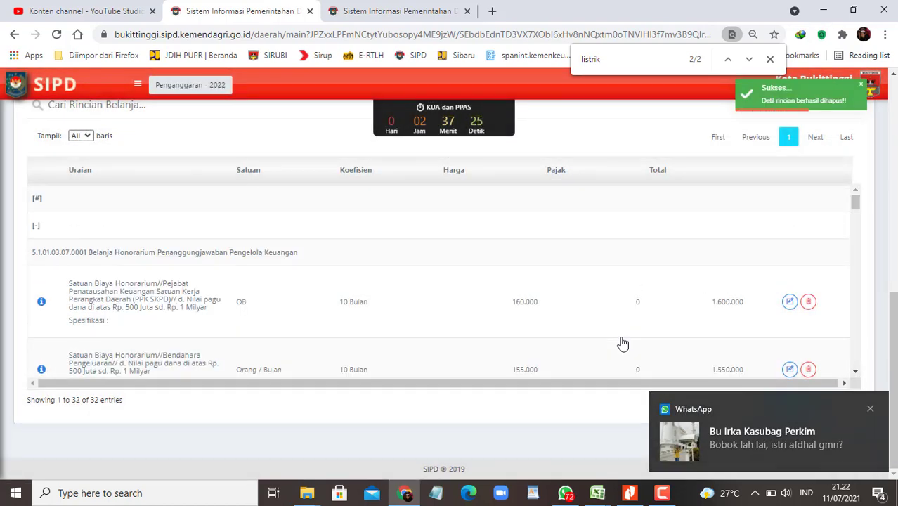
scroll(563, 293, "up", 2)
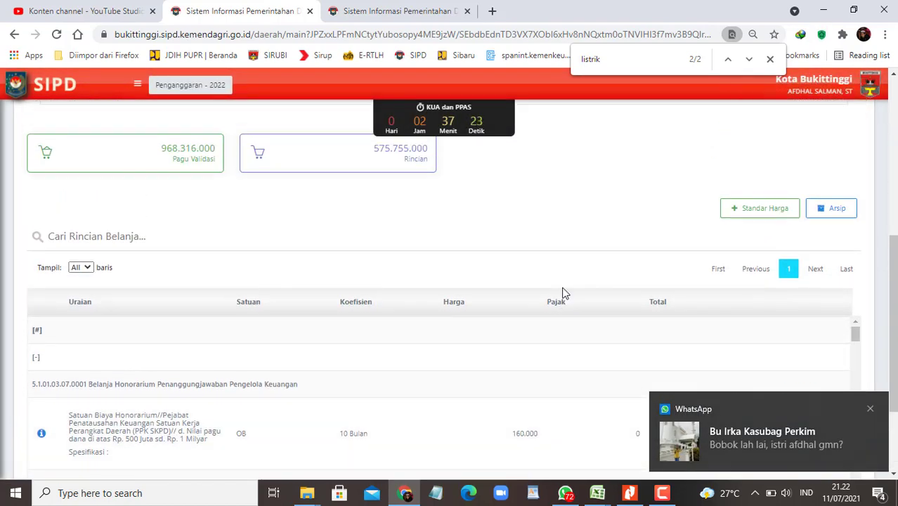
left_click(757, 211)
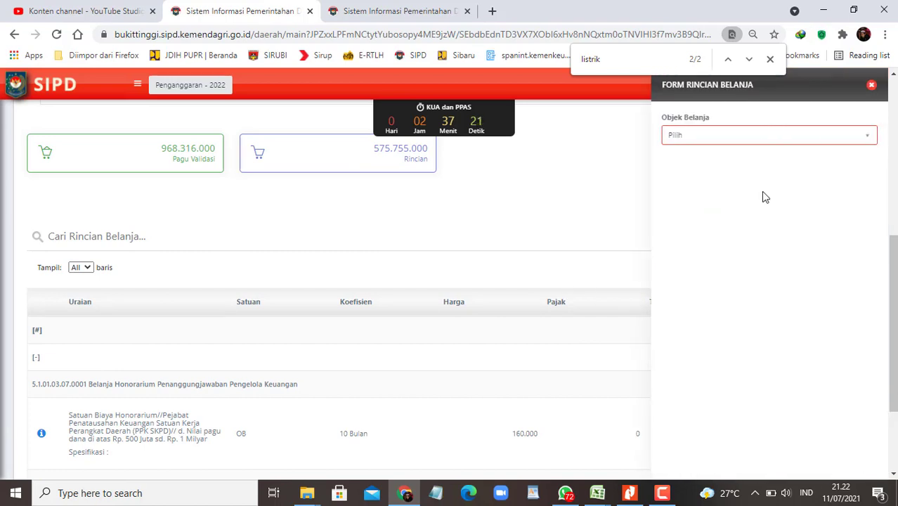
left_click(826, 137)
left_click(718, 205)
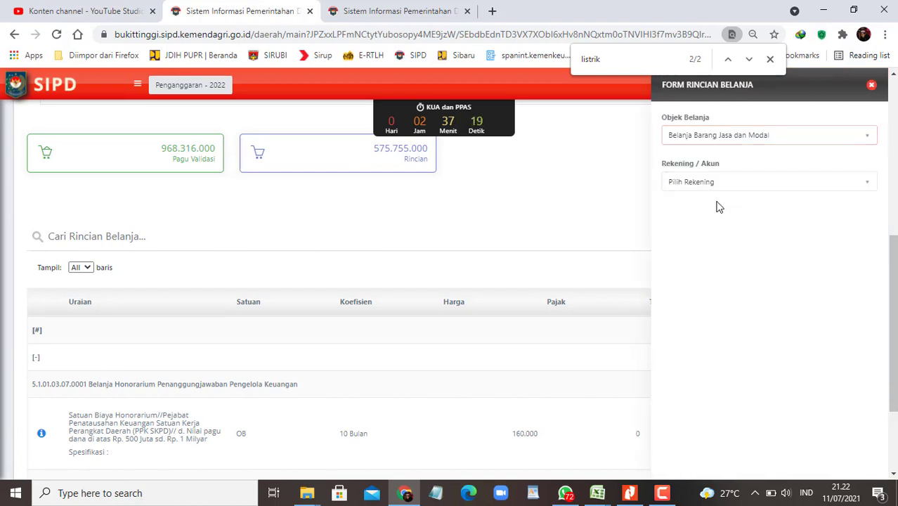
left_click(772, 184)
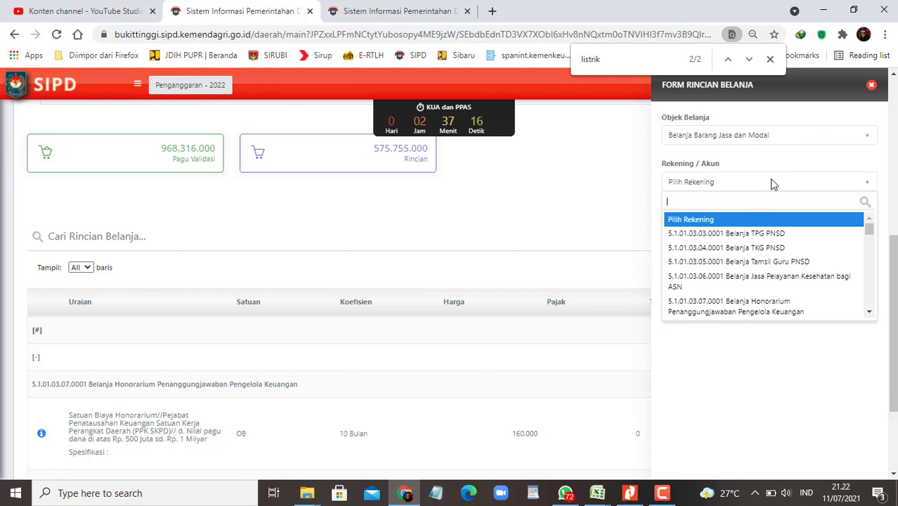
type("tagihan")
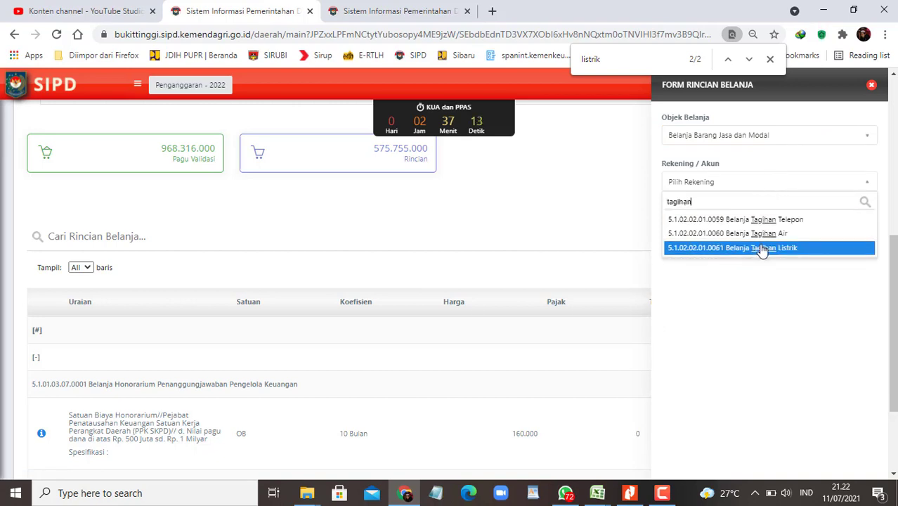
left_click(761, 248)
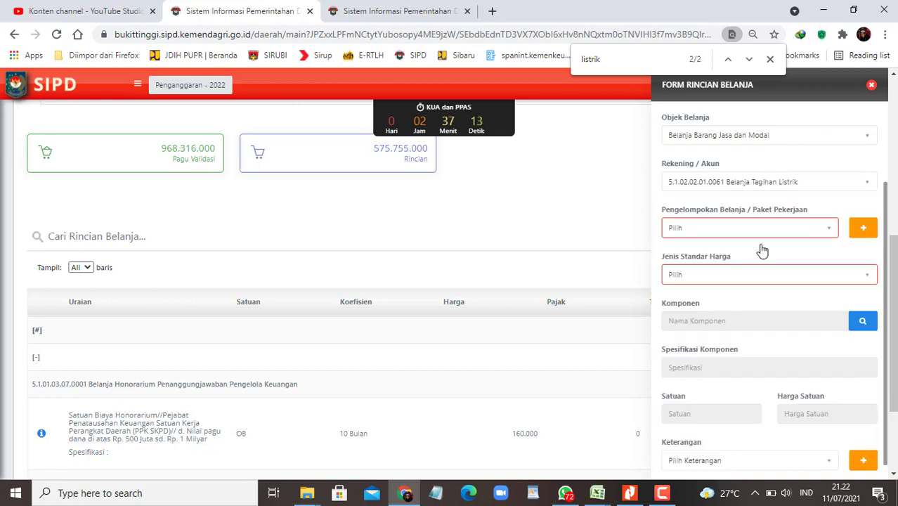
Step: Choose SBU pricing and pick the component Belanja tagihan listrik rusun at 20.000.000
left_click(824, 274)
left_click(692, 340)
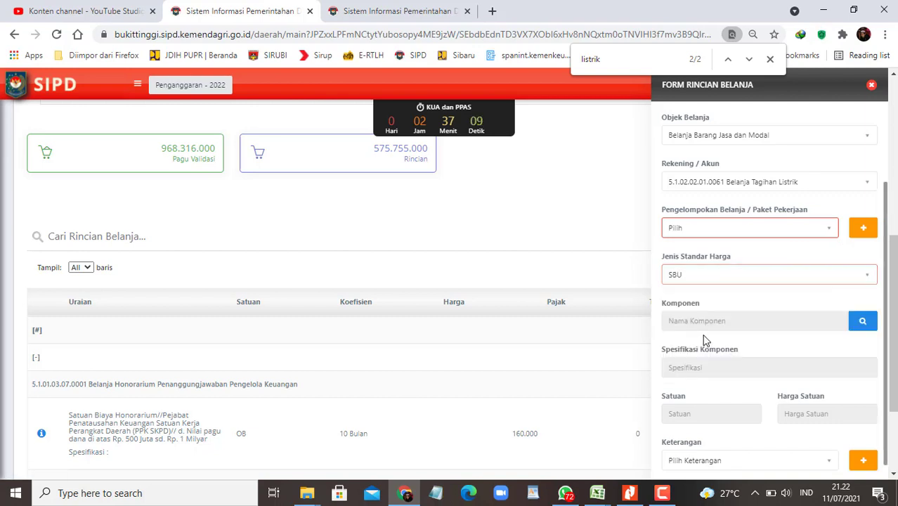
left_click(871, 322)
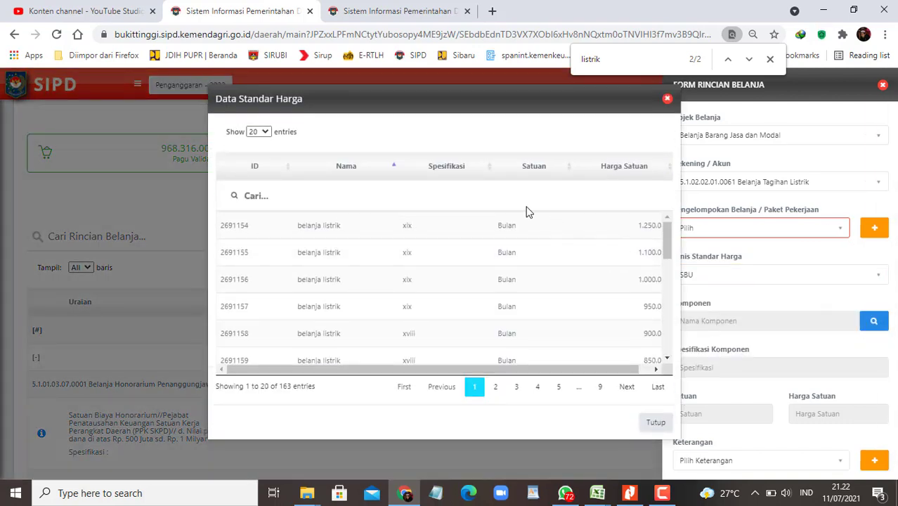
left_click(511, 199)
type("rusun")
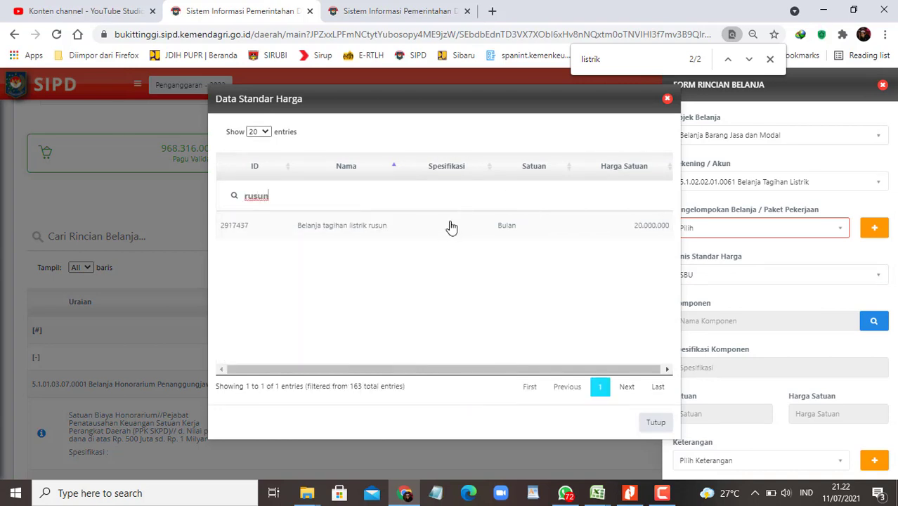
left_click(451, 226)
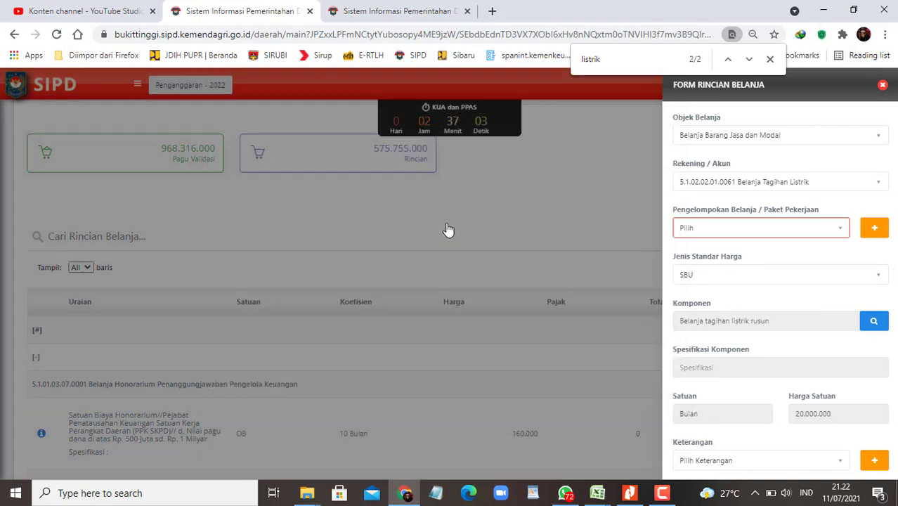
Step: Enter a volume of 12 Bulan and save the new rincian line
scroll(709, 336, "down", 3)
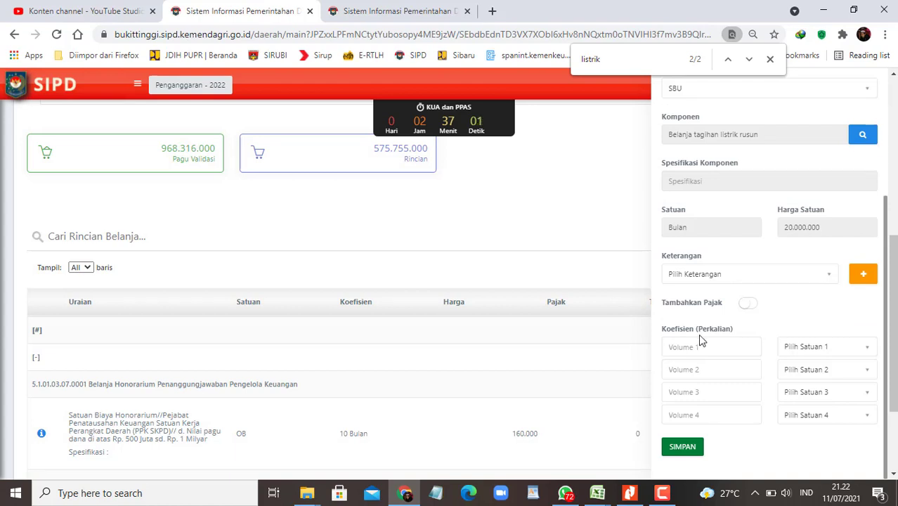
left_click(697, 346)
type("12")
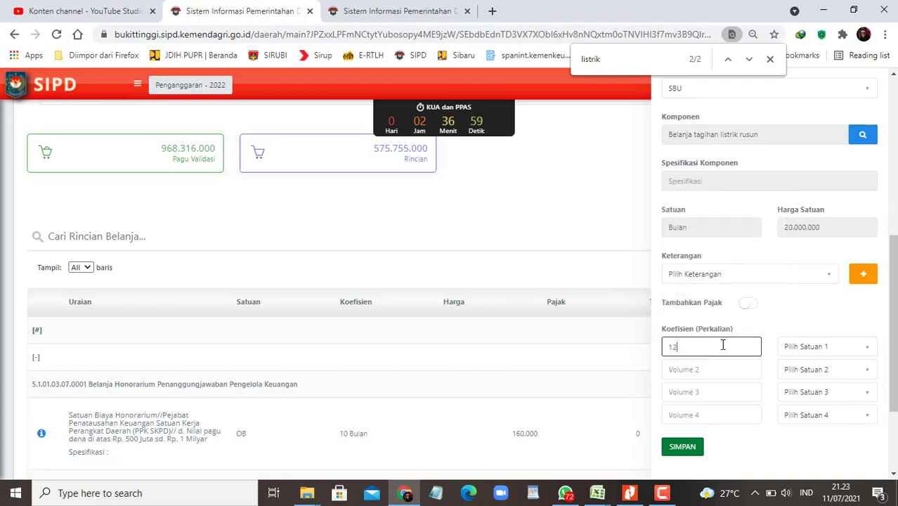
left_click(820, 347)
type("bulan")
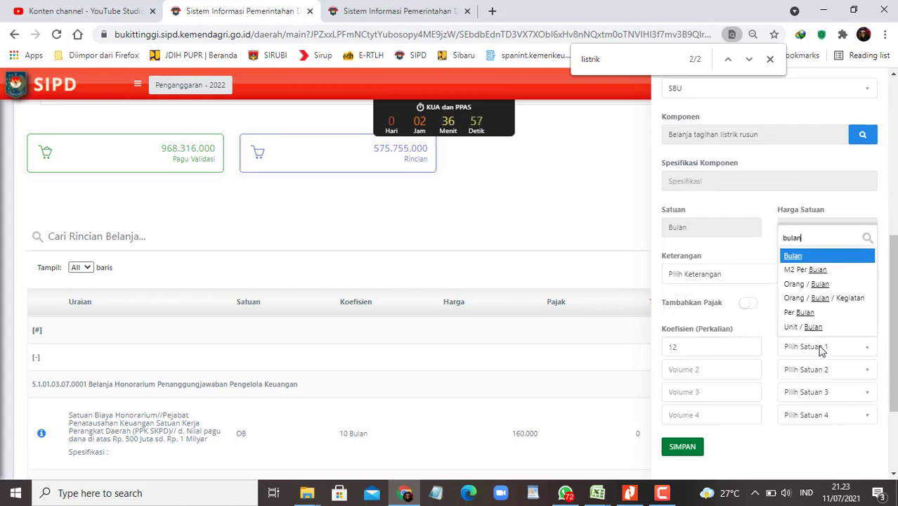
key("Return")
key("Tab")
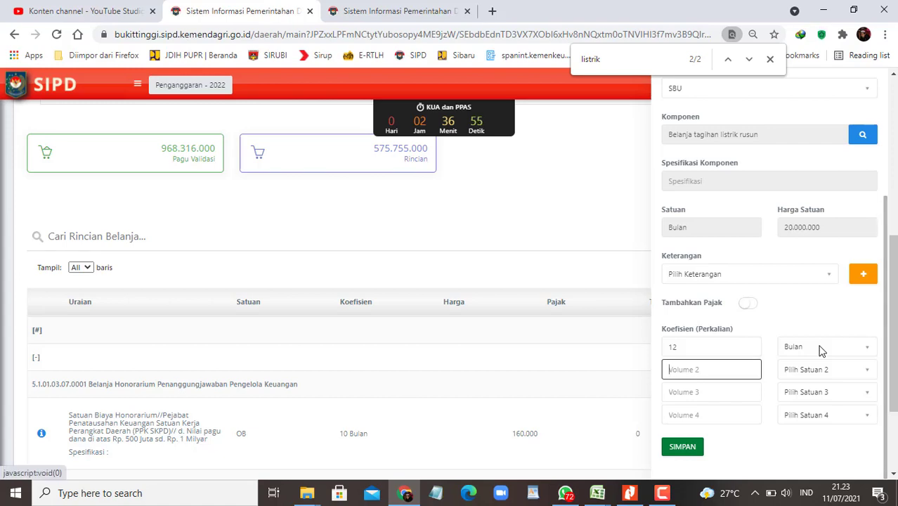
left_click(684, 446)
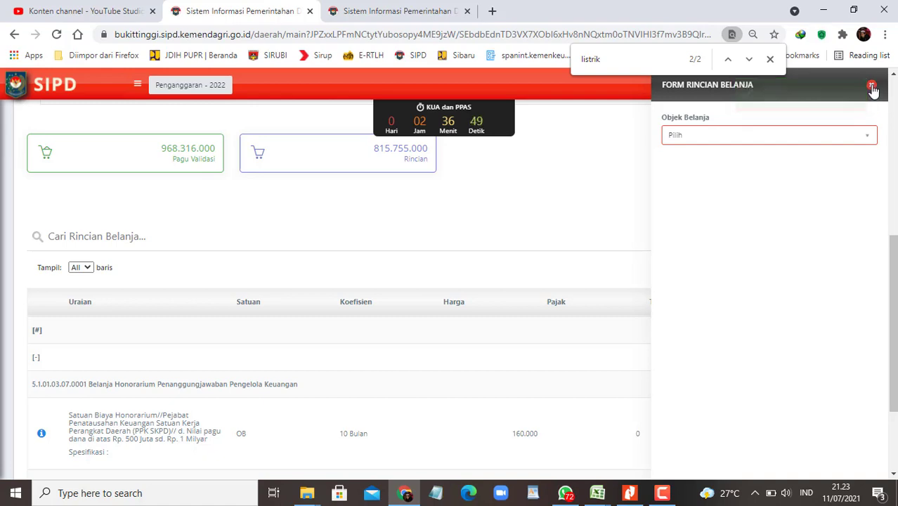
Step: Close the form and find the listrik rusun entry totalling 240.000.000 in the spending list
left_click(872, 88)
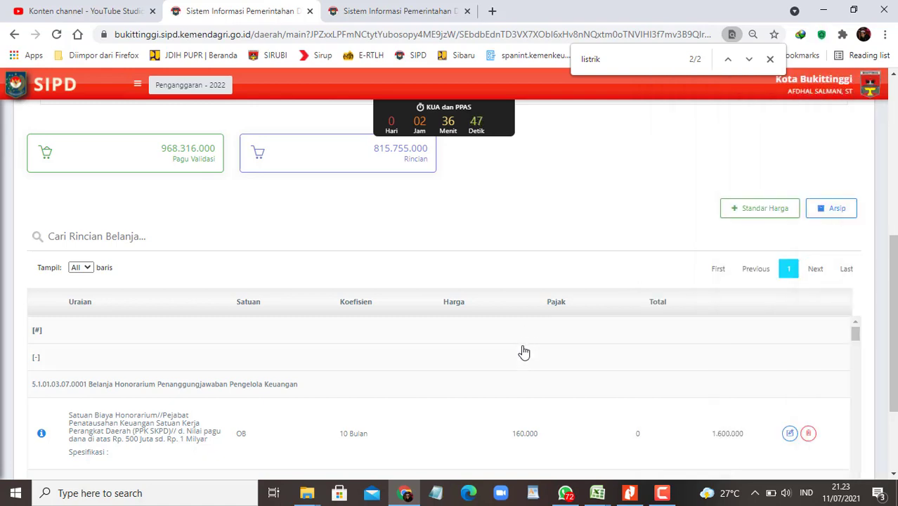
key("ctrl+f")
key("Return")
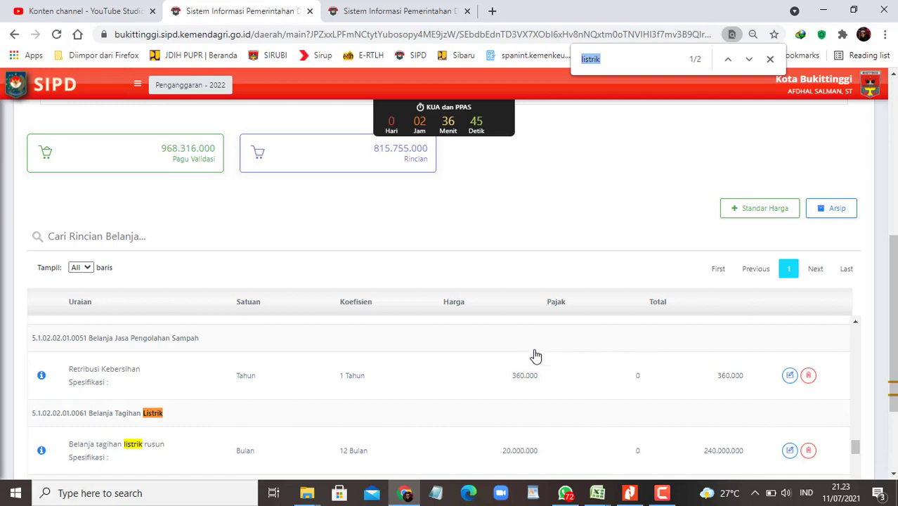
scroll(604, 383, "down", 1)
left_click_drag(892, 360, 892, 361)
scroll(588, 415, "up", 1)
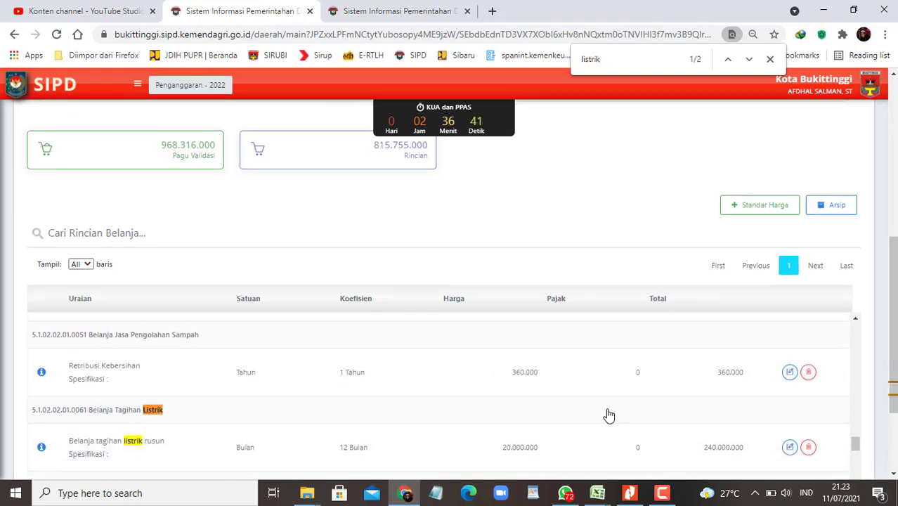
Step: Send the colleague the pasted SIPD screenshot, captioned about the 20 jt monthly electricity bill
left_click(565, 492)
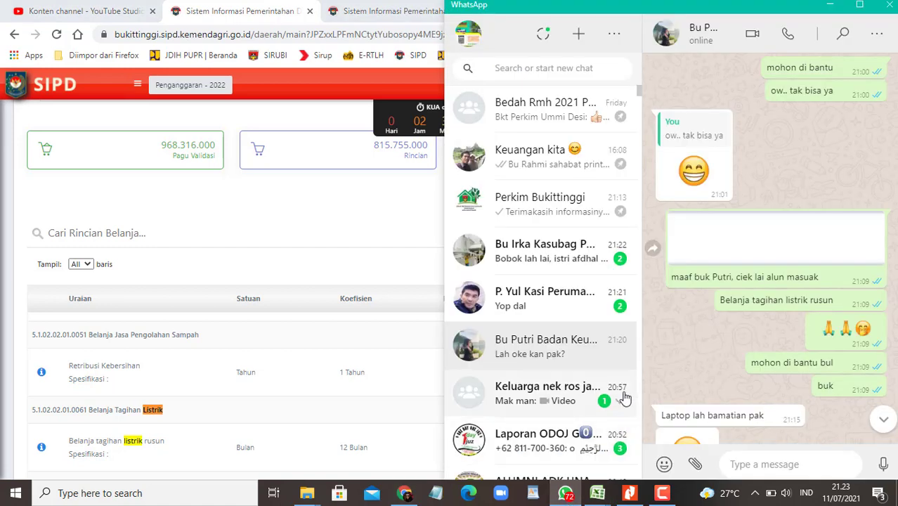
left_click(548, 313)
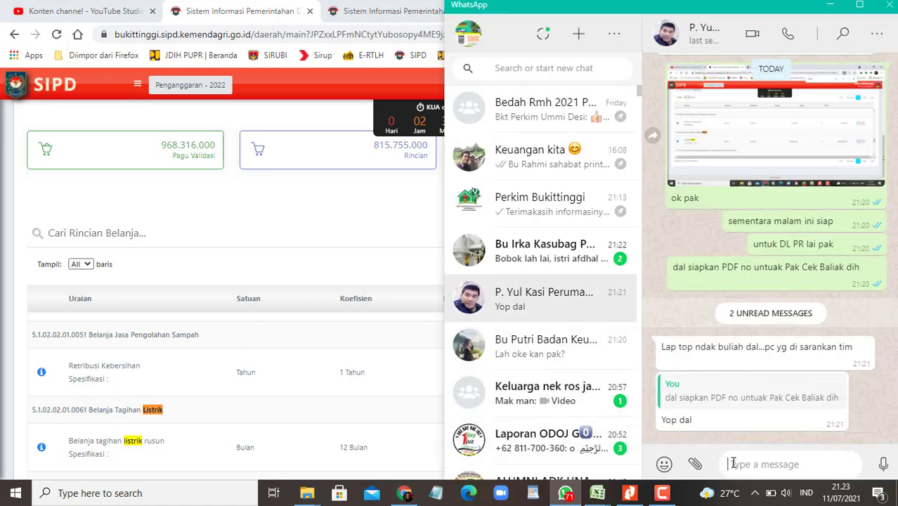
key("ctrl+v")
type("lham")
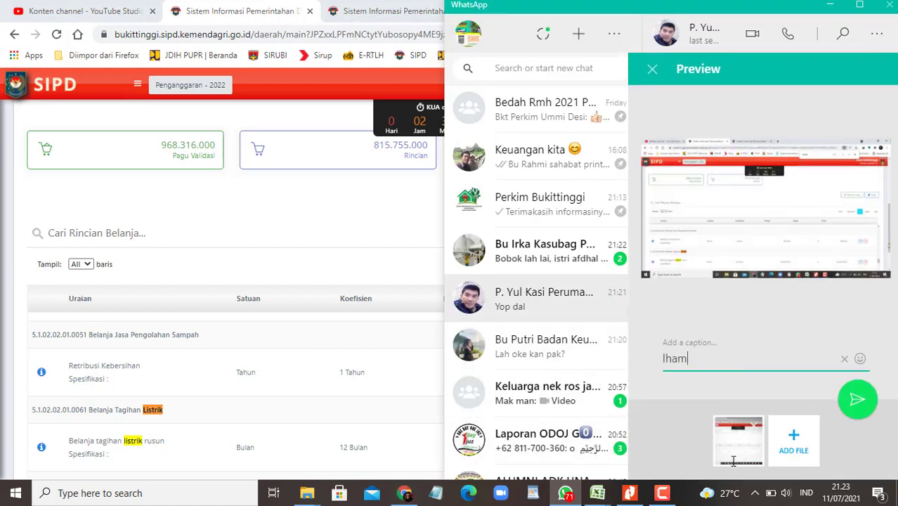
key("BackSpace")
key("BackSpace")
key("BackSpace")
type("alhamdulillah, ")
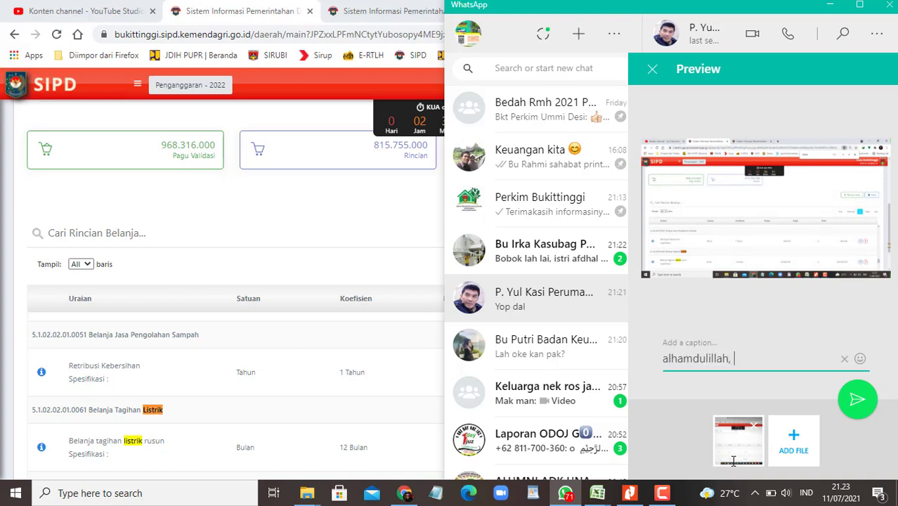
type("santa ko lai")
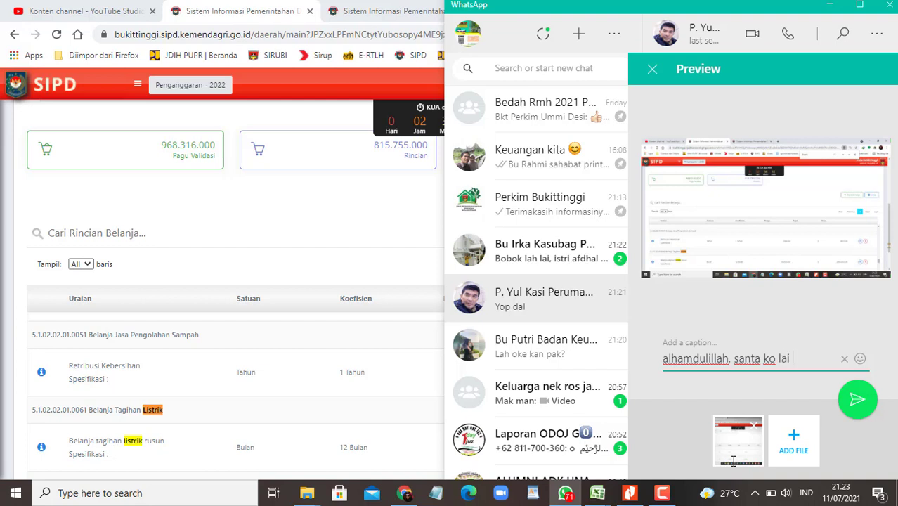
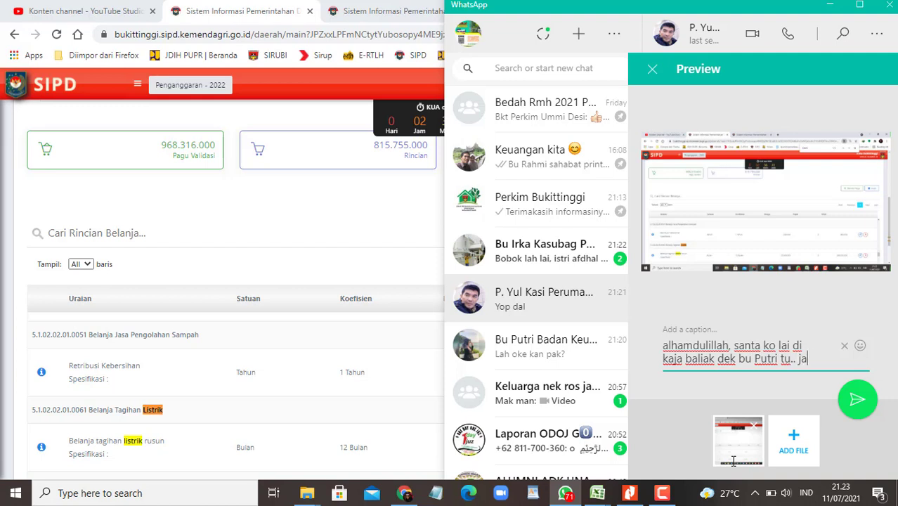
type("di juo 20")
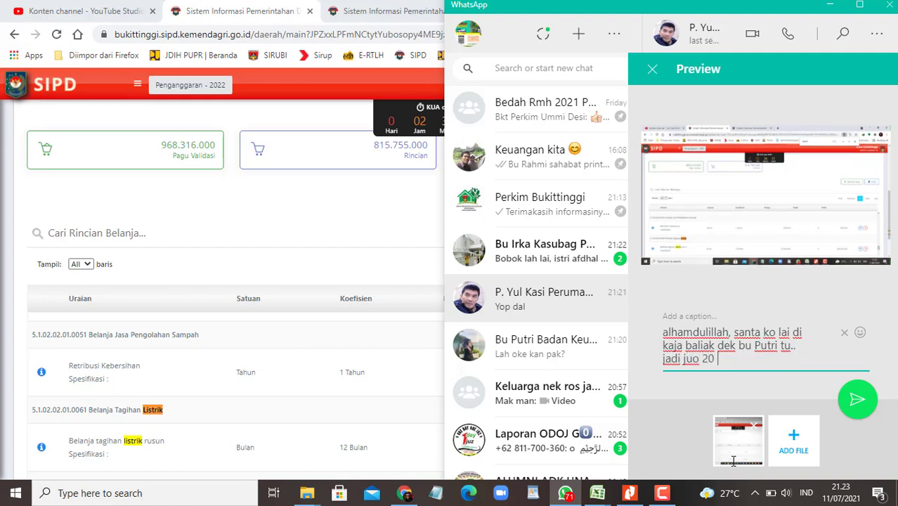
type("uahan")
key("BackSpace")
key("BackSpace")
key("BackSpace")
key("BackSpace")
type("ihan listrik")
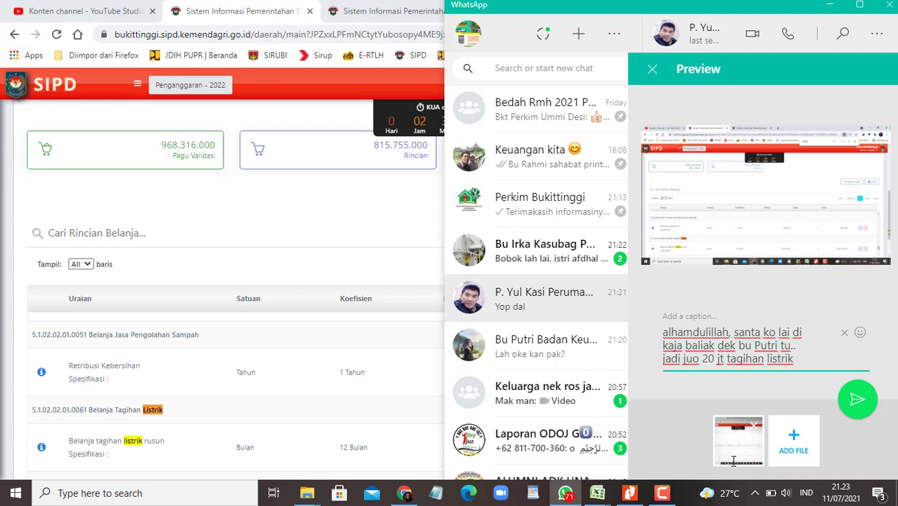
type(" per bulan pak")
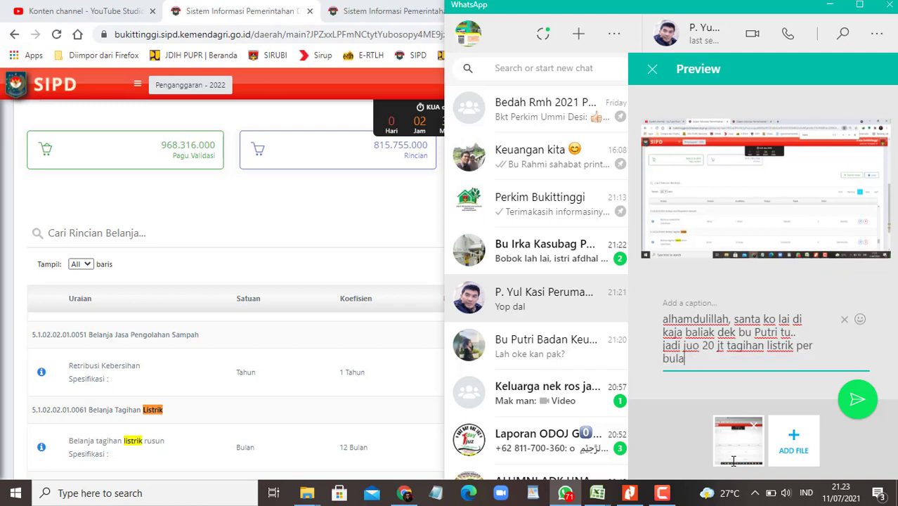
key("Return")
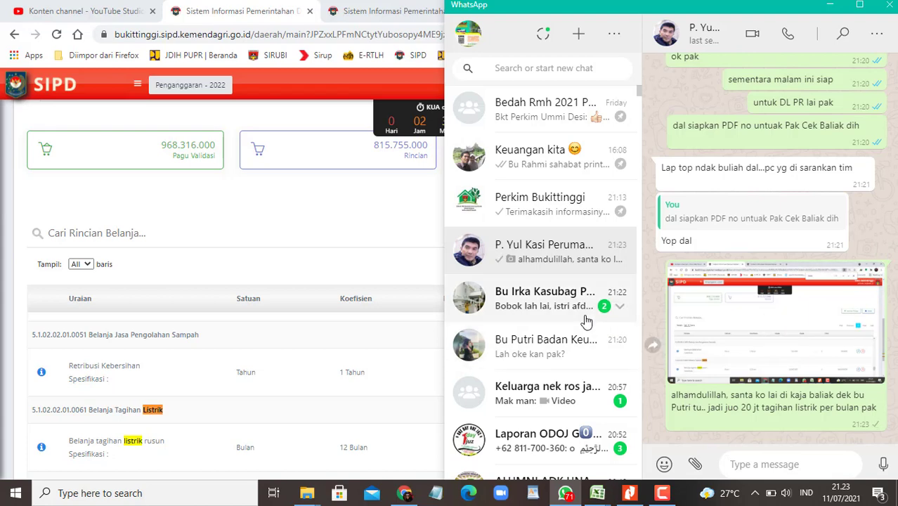
Step: Go to SIPD's Sub Kegiatan Belanja page and display all sub-activity rows at once
left_click(296, 201)
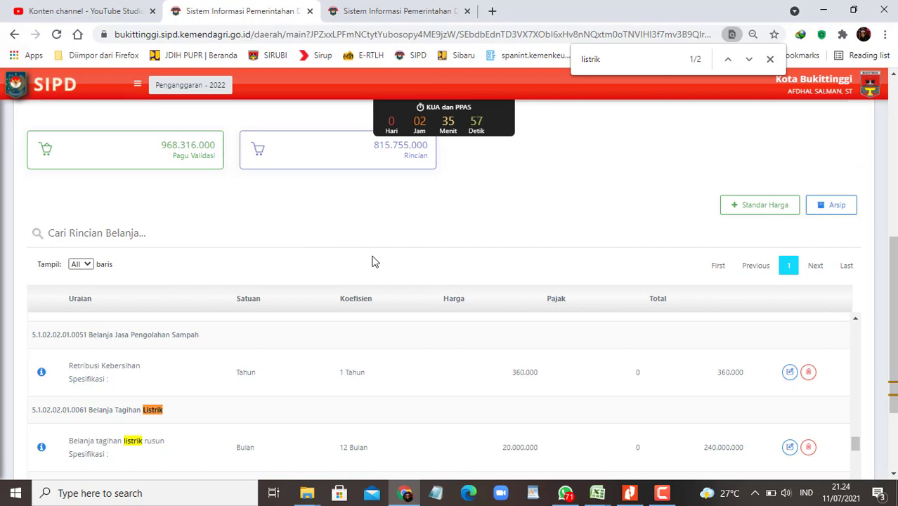
left_click(137, 85)
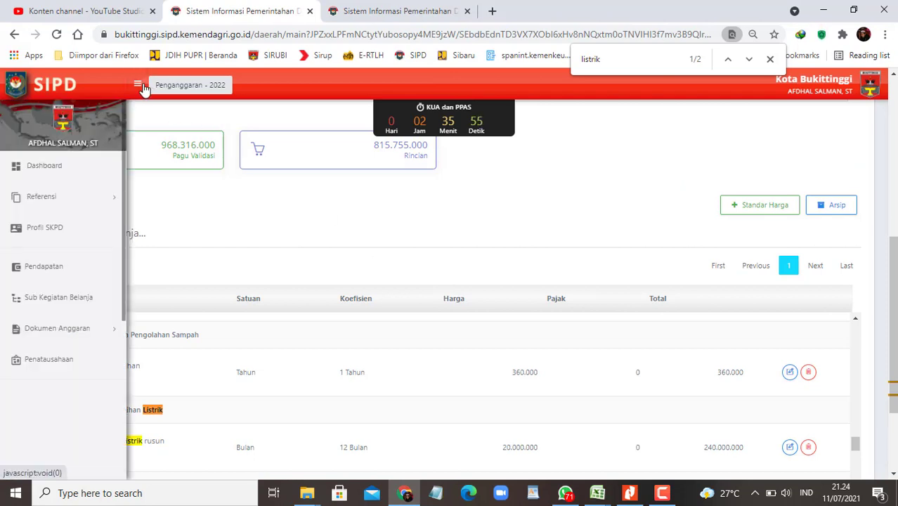
left_click(62, 303)
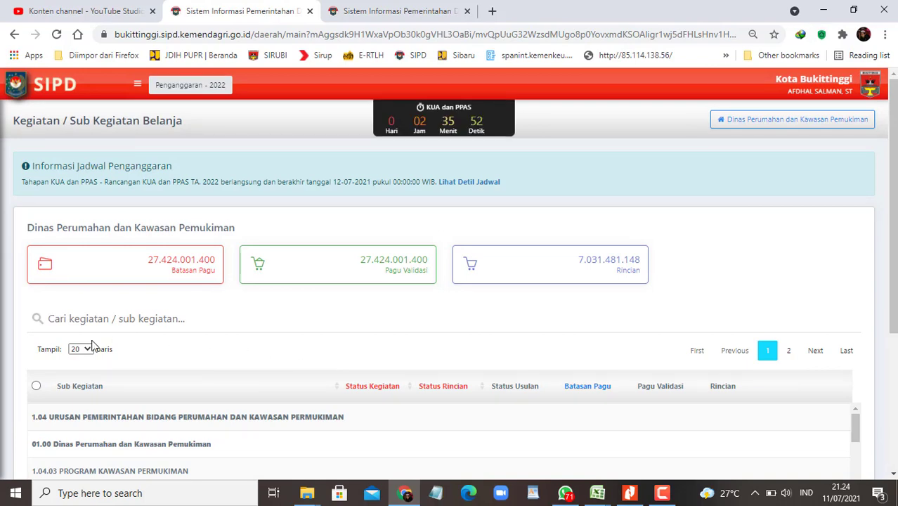
left_click(80, 349)
left_click(80, 392)
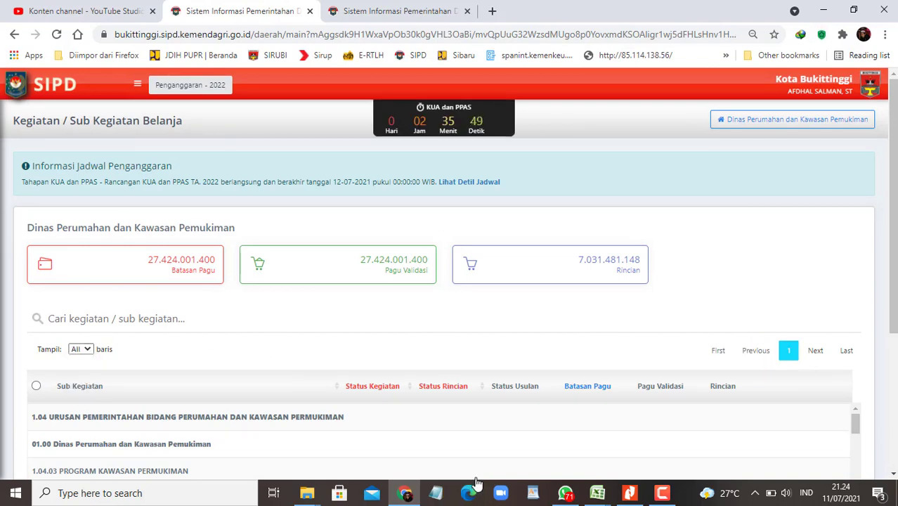
scroll(486, 464, "down", 1)
scroll(887, 376, "down", 2)
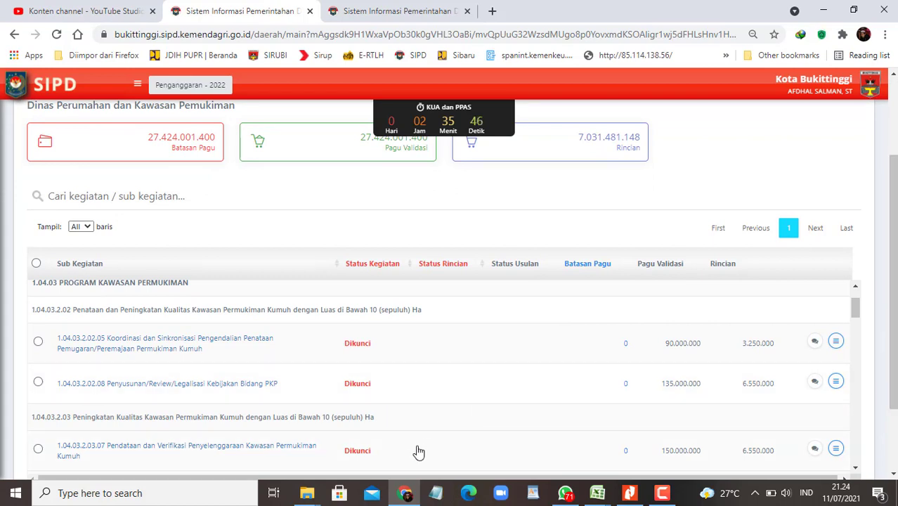
Step: In the Penatausahaan rusun workbook, recolour the Belanja Listrik Rusun row 82 from red to yellow
mouse_move(588, 492)
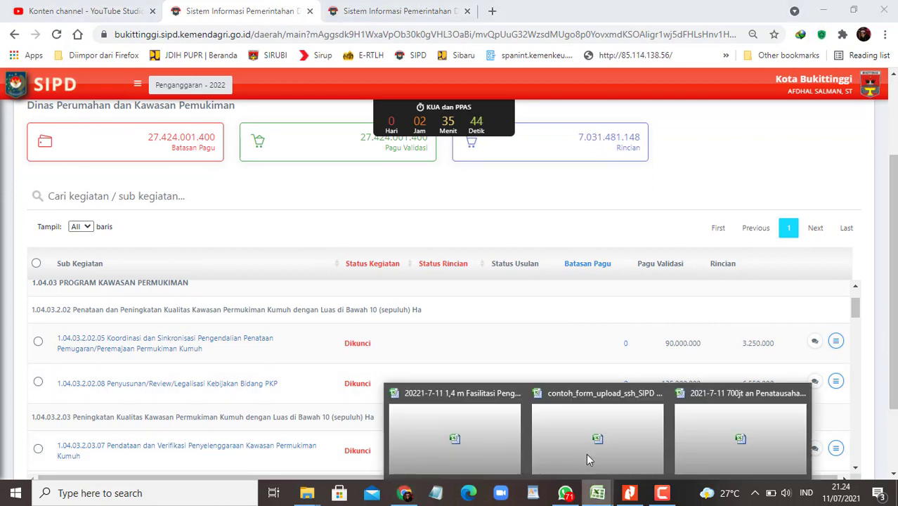
left_click(745, 443)
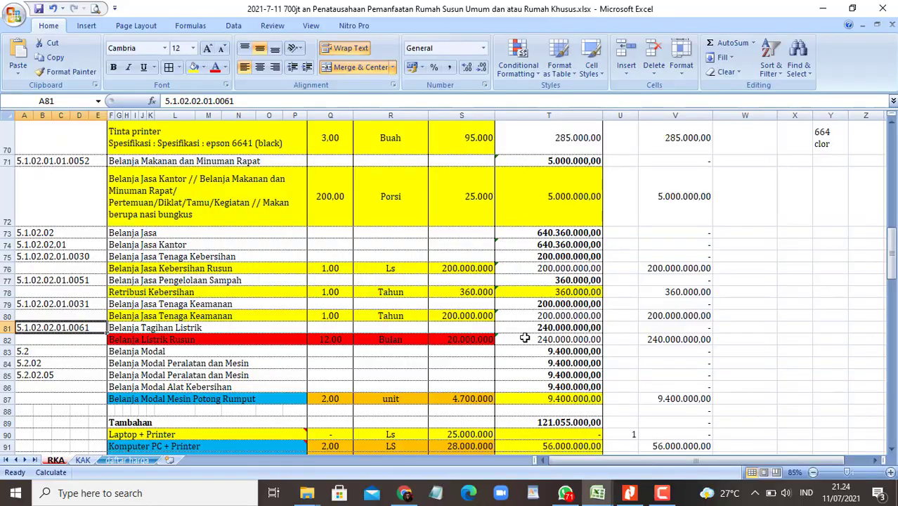
scroll(523, 337, "up", 10)
scroll(531, 341, "up", 1)
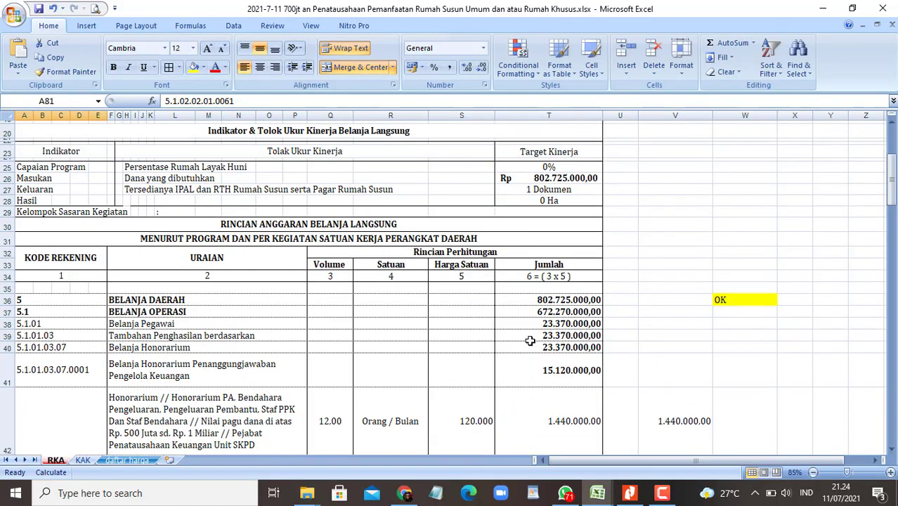
scroll(531, 343, "down", 18)
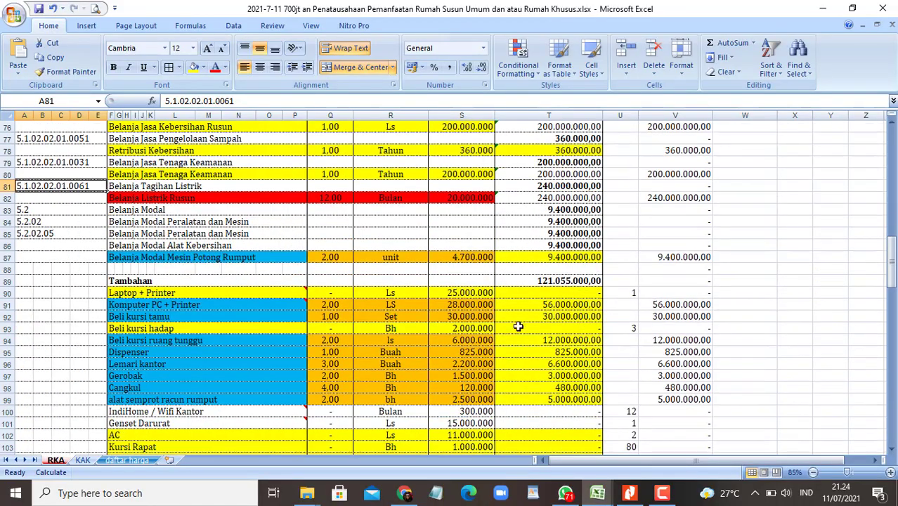
left_click(176, 200)
left_click(470, 194, "shift")
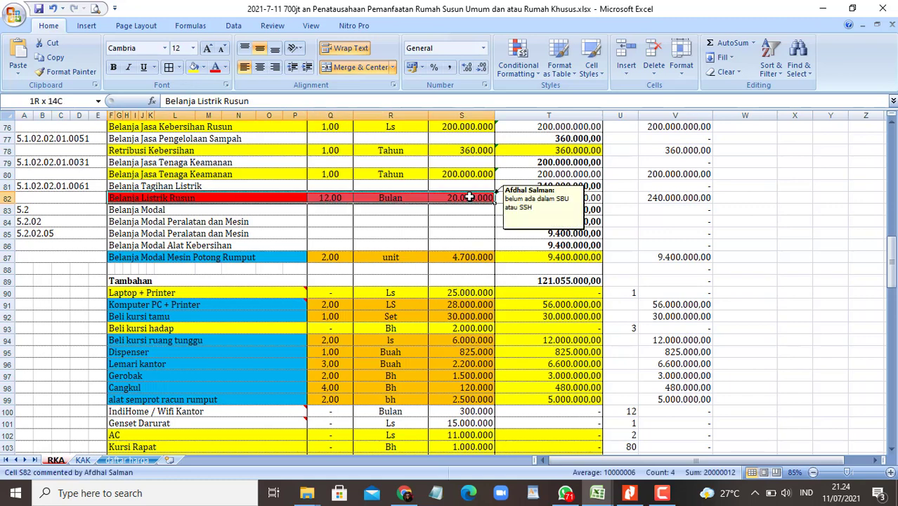
left_click(203, 67)
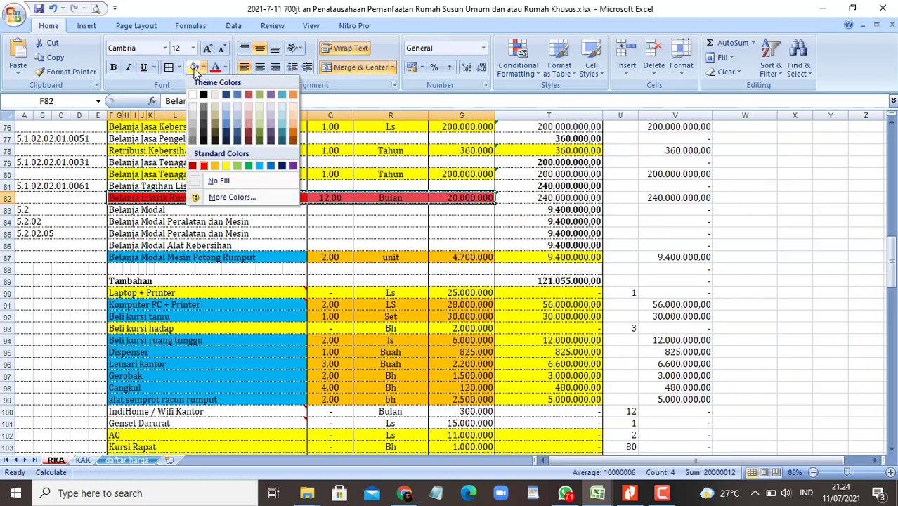
left_click(193, 67)
left_click(377, 257)
Step: Delete the note on cell S82, save the workbook, and view the Fasilitasi workbook's header
left_click(460, 200)
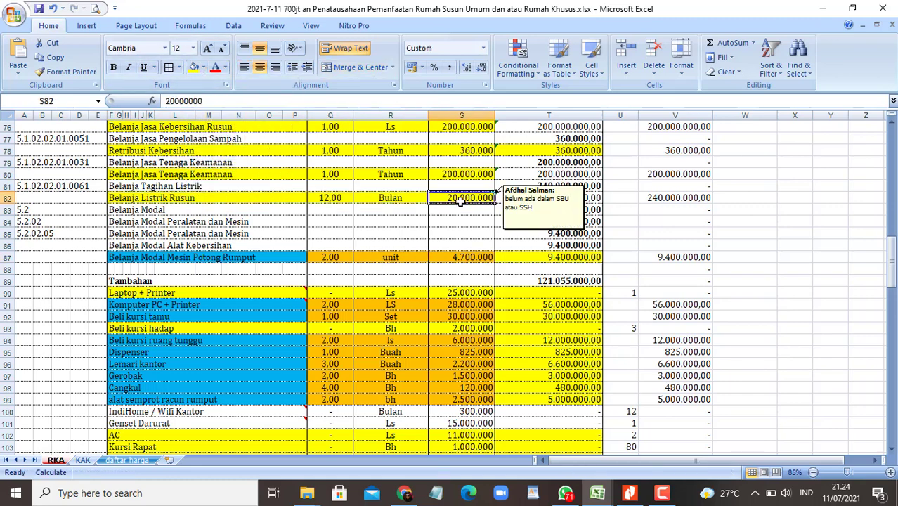
right_click(461, 201)
left_click(510, 359)
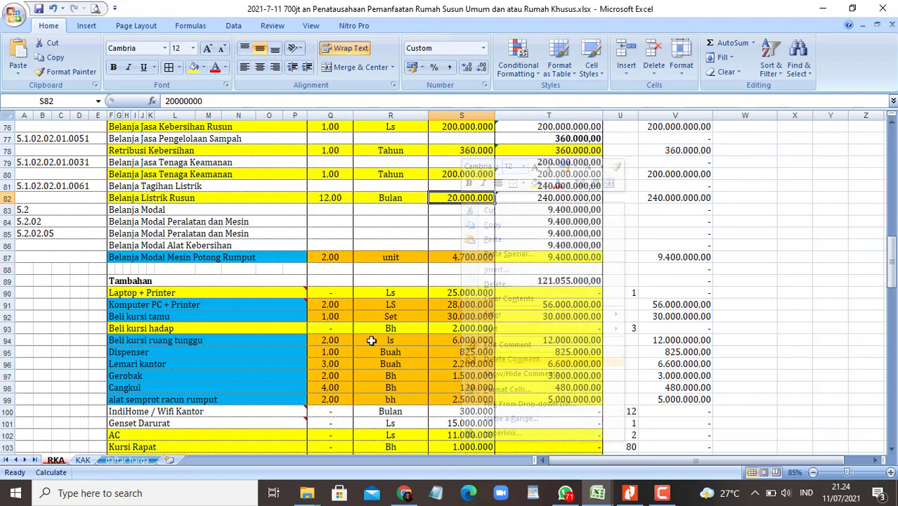
left_click(358, 340)
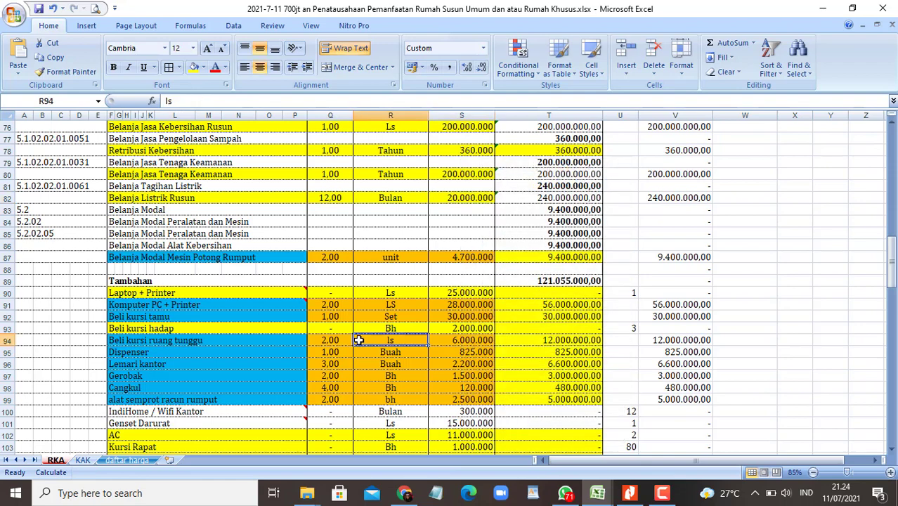
scroll(366, 339, "down", 1)
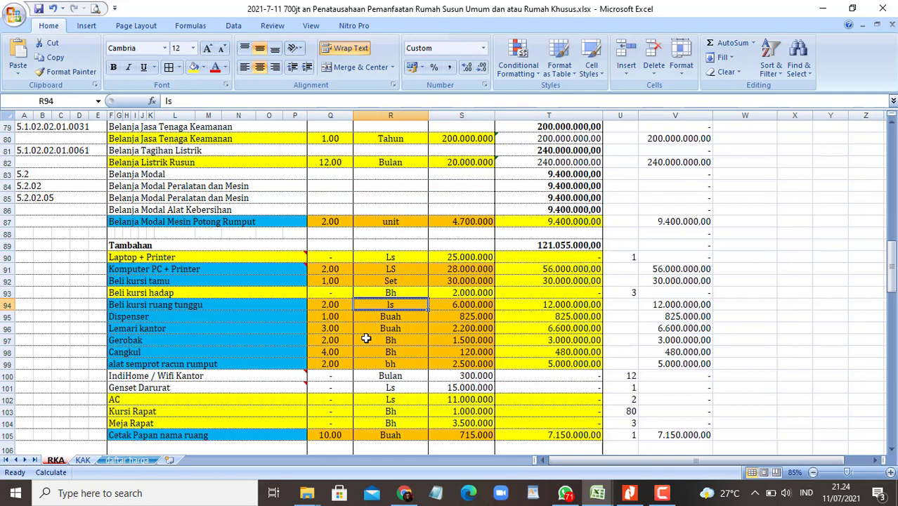
key("ctrl+s")
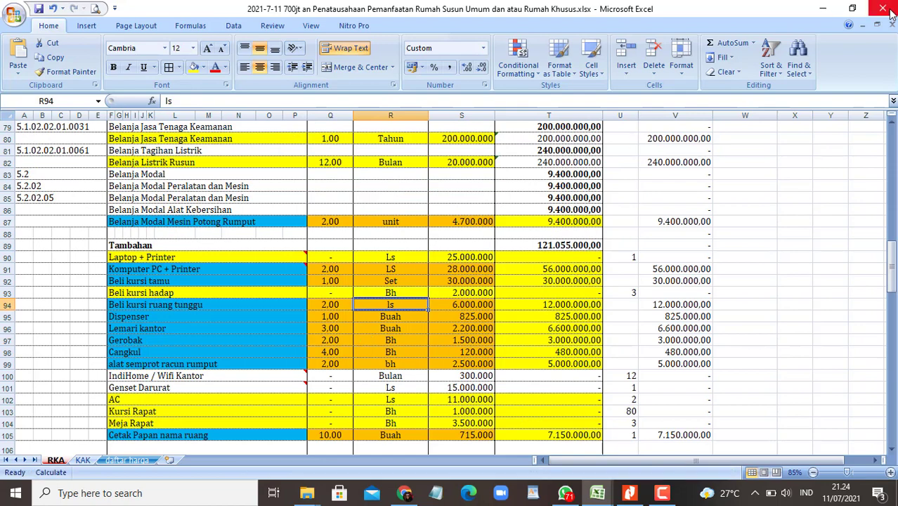
key("ctrl+w")
scroll(428, 274, "up", 15)
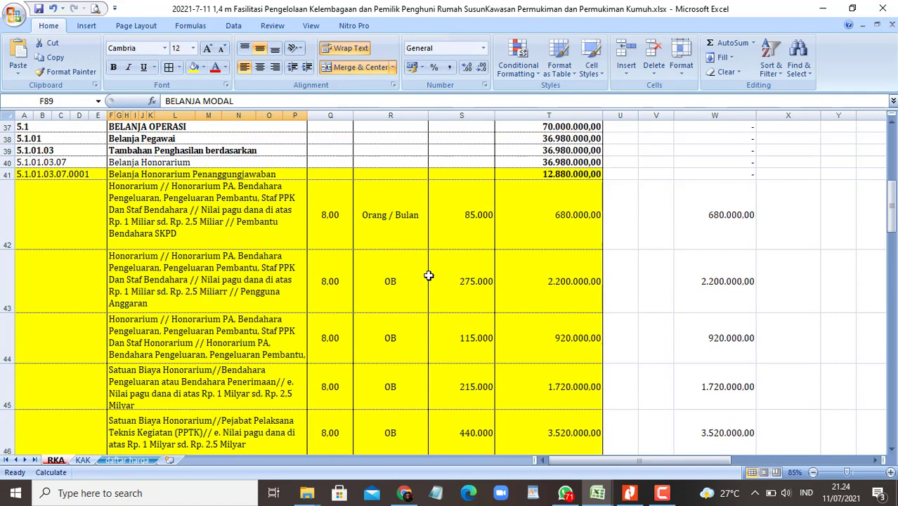
scroll(433, 271, "up", 3)
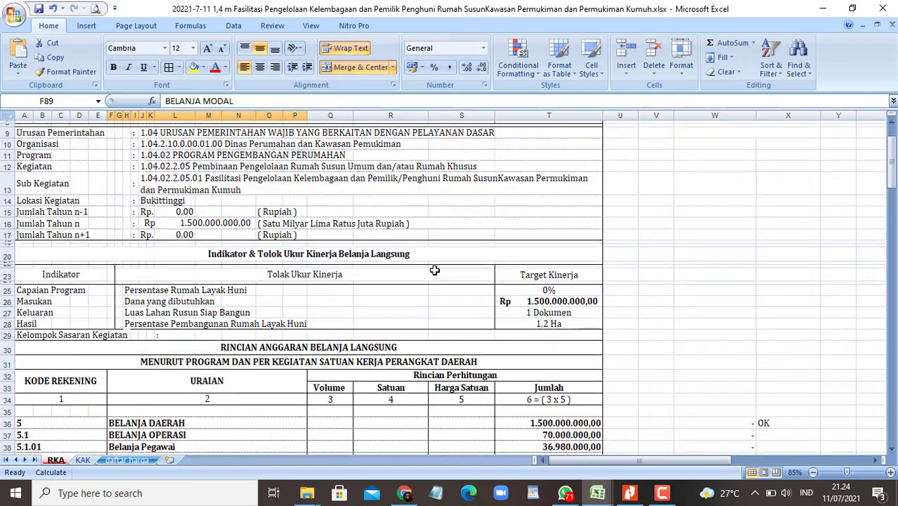
Step: Search the SIPD page for 'fasilitasi' and select the Penatausahaan sub-kegiatan name and its row actions
left_click(408, 494)
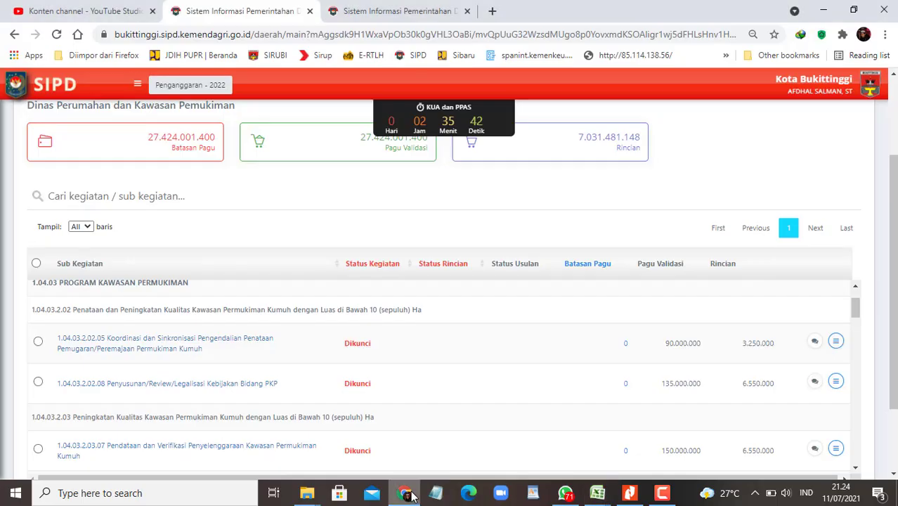
key("ctrl+f")
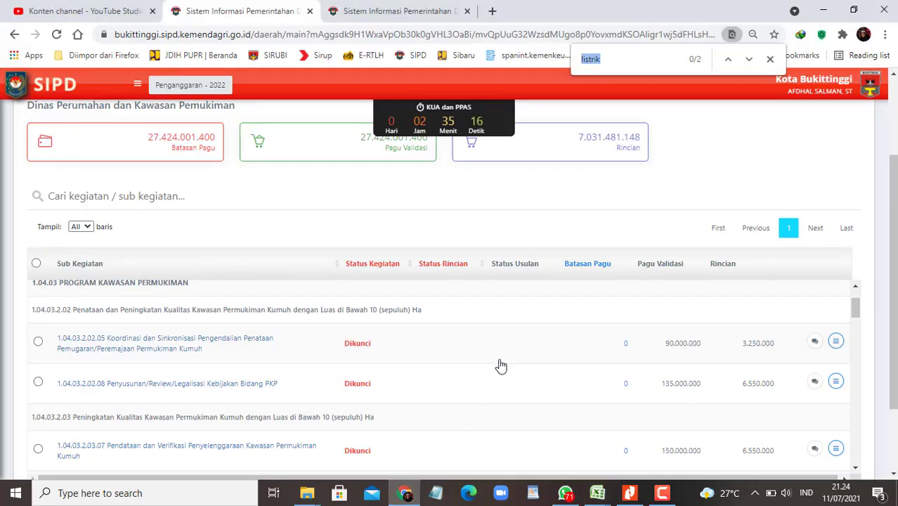
type("fasilit")
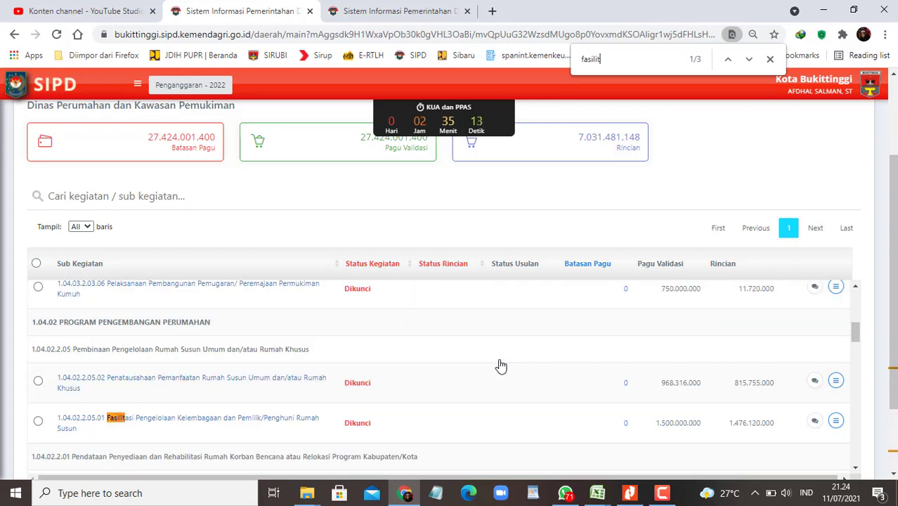
type("asi")
key("Return")
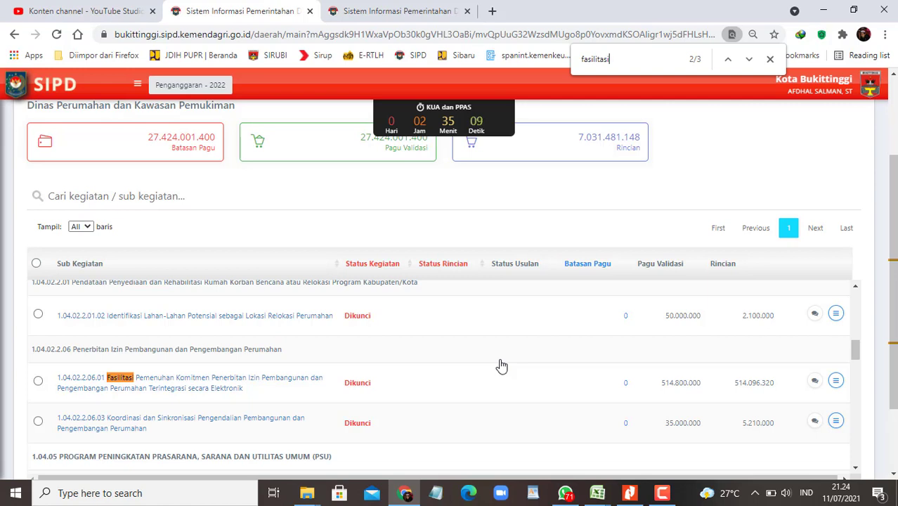
key("Return")
key("Return")
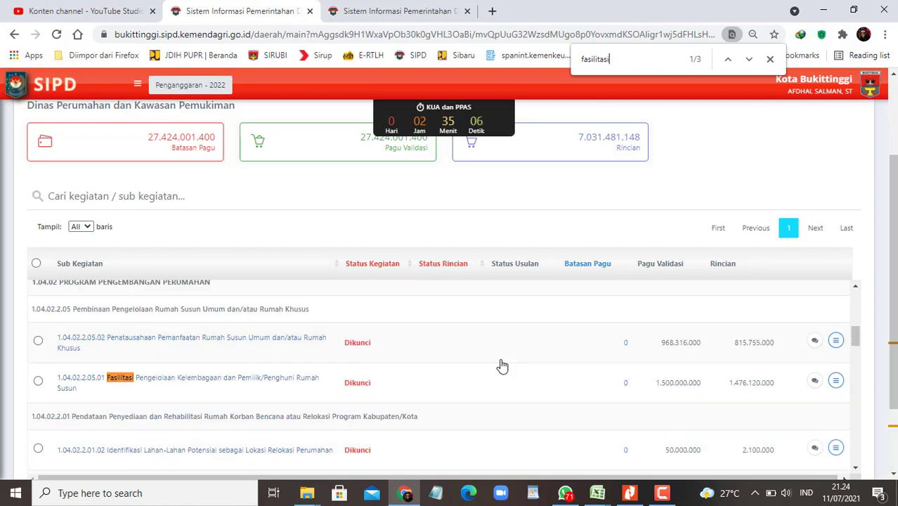
left_click(836, 341)
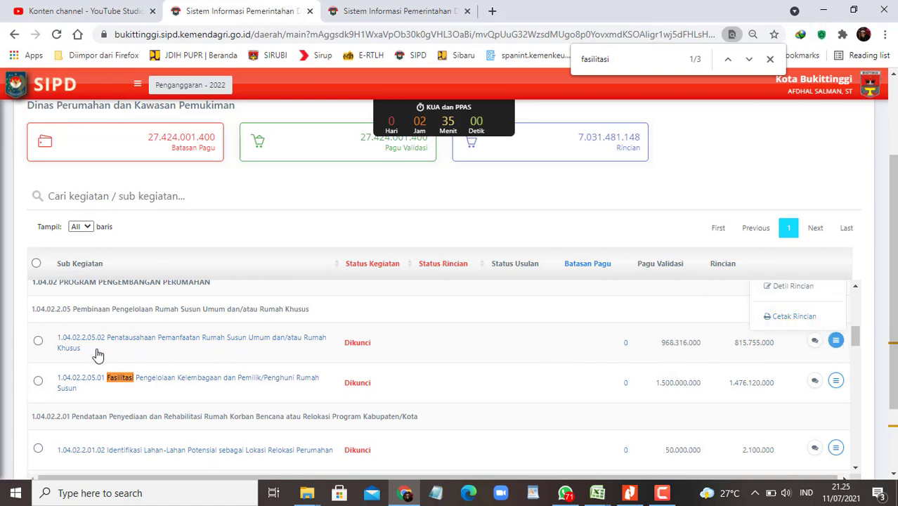
left_click_drag(98, 355, 107, 341)
key("ctrl+c")
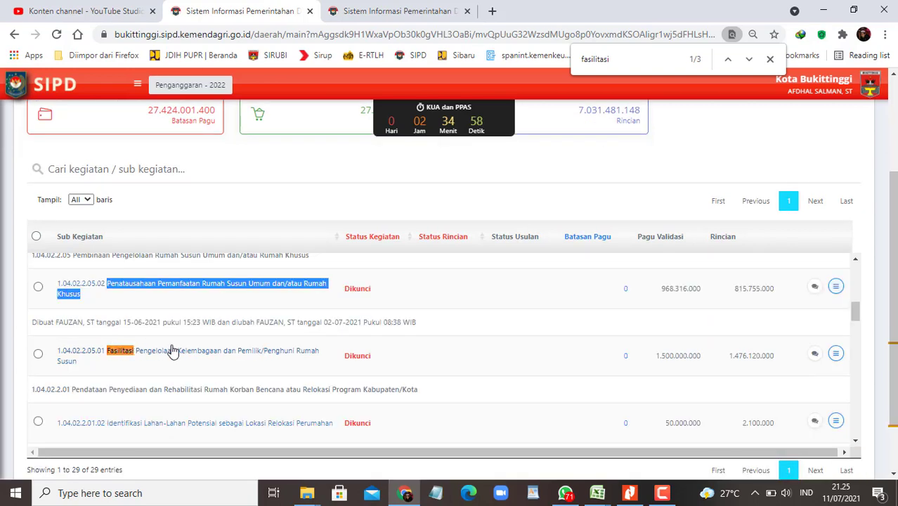
scroll(773, 404, "up", 1)
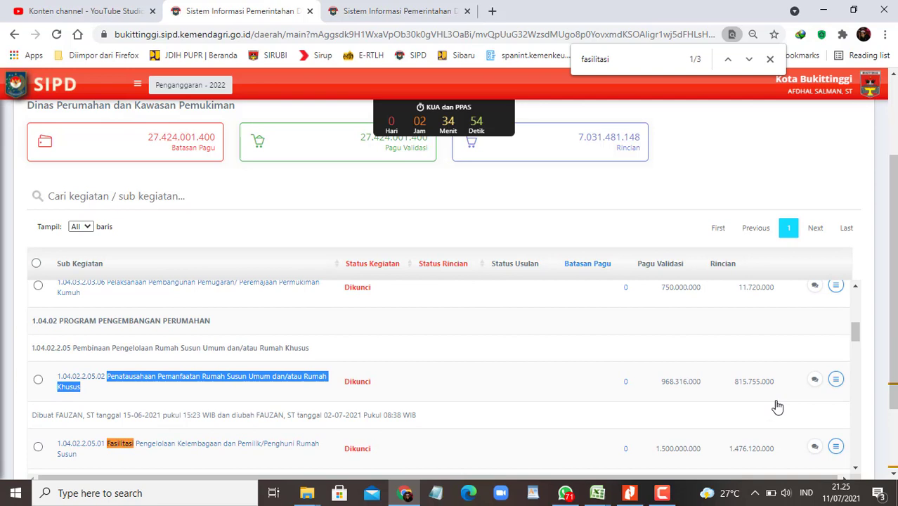
left_click(835, 380)
Step: Save the Penatausahaan rincian as PDF, reusing its 2021-7-11 dated name with 'ok' before .pdf
left_click(796, 355)
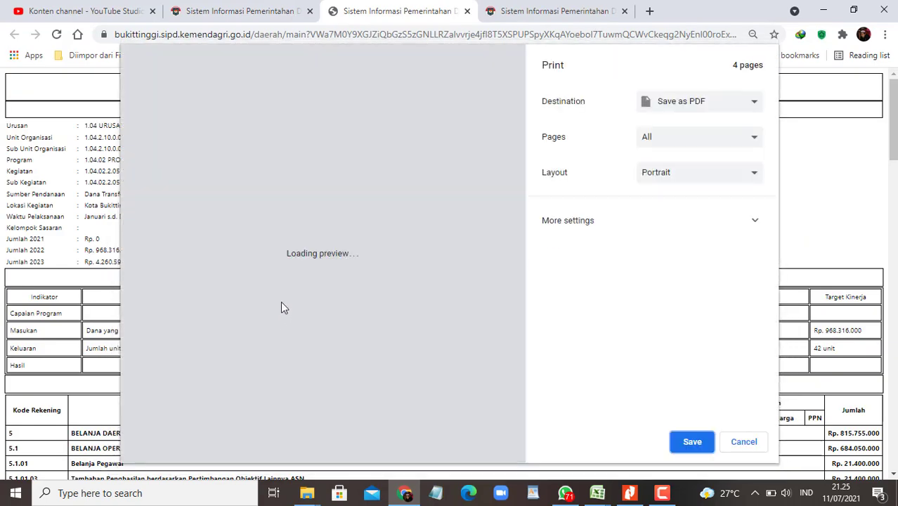
left_click(692, 441)
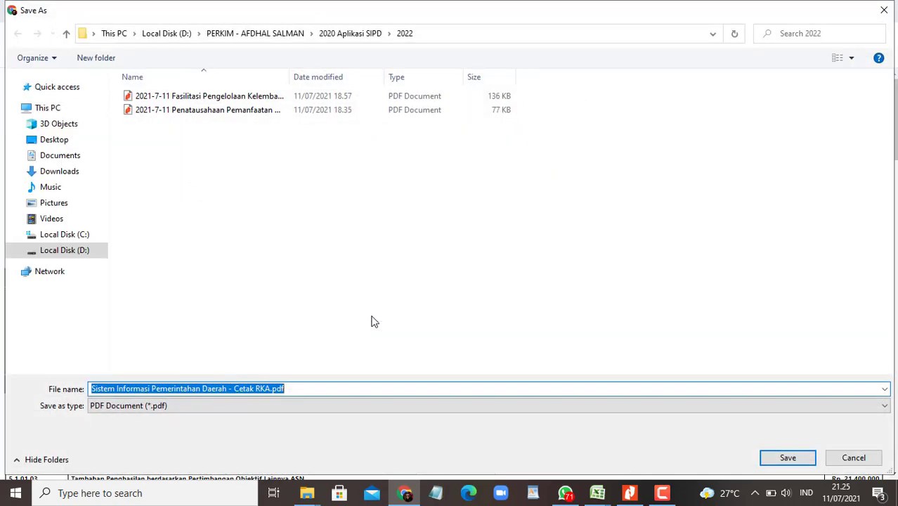
key("ctrl+v")
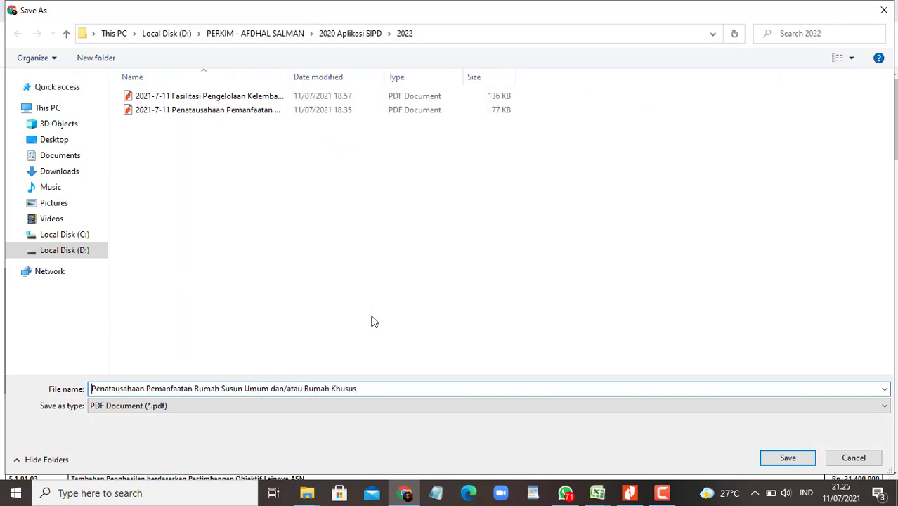
type("2021")
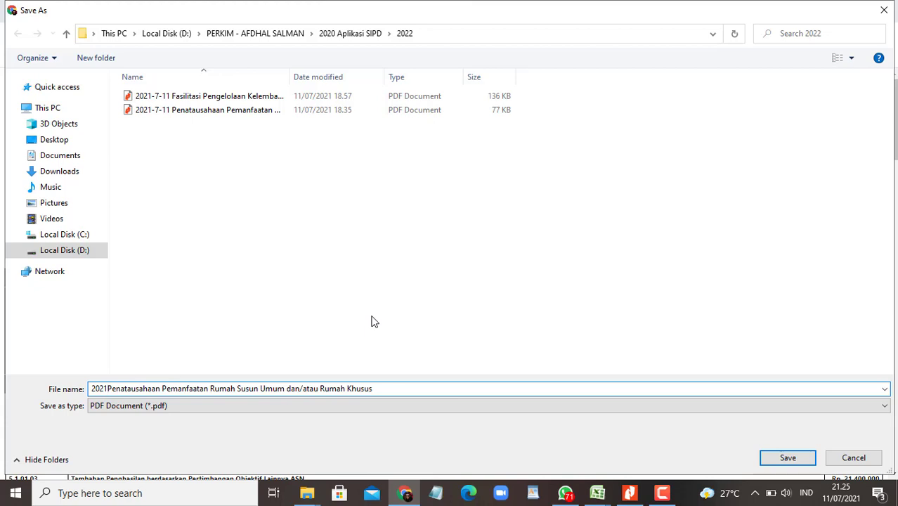
key("BackSpace")
key("BackSpace")
key("BackSpace")
key("BackSpace")
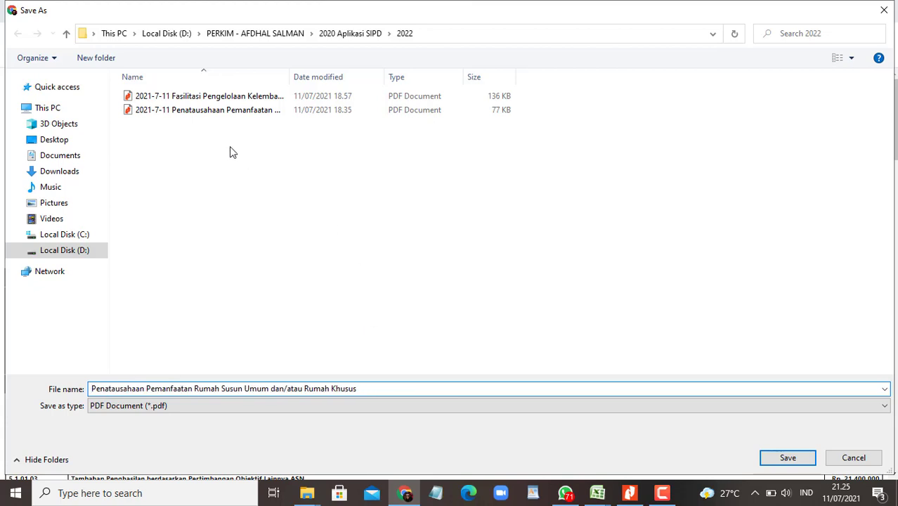
left_click(215, 111)
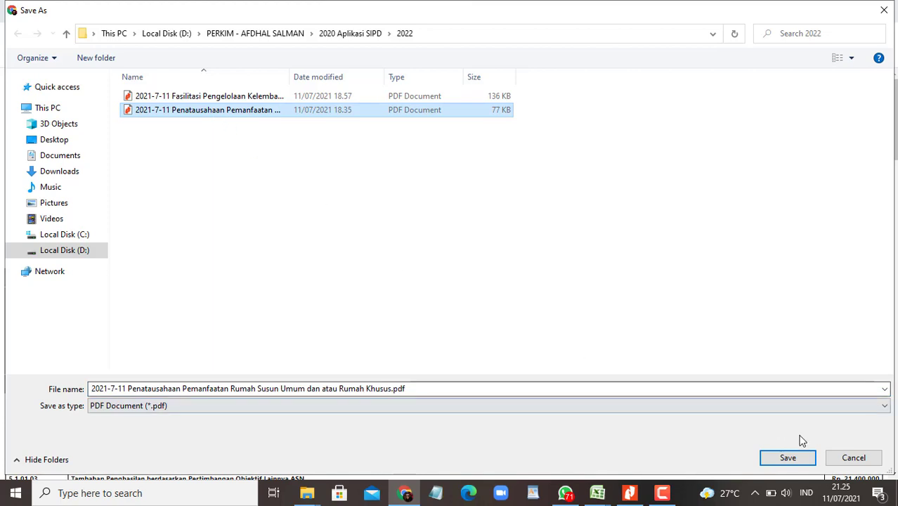
left_click(443, 391)
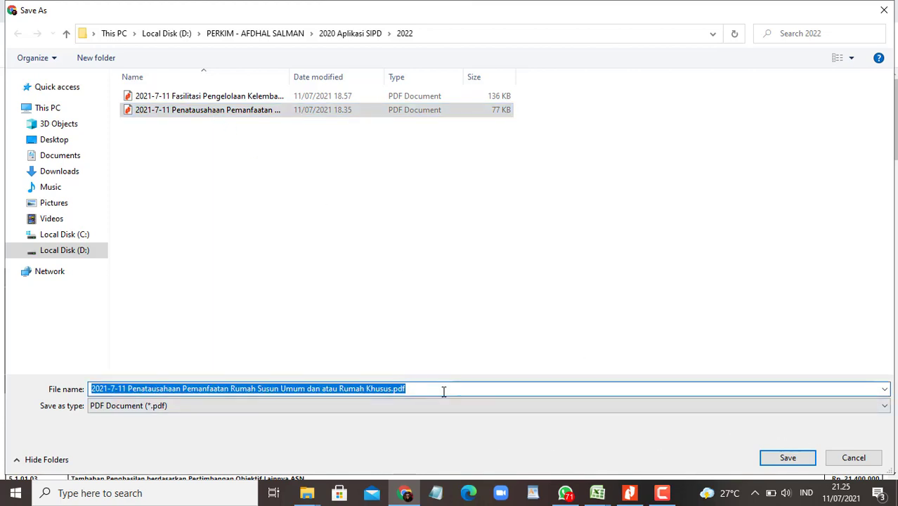
key("Home")
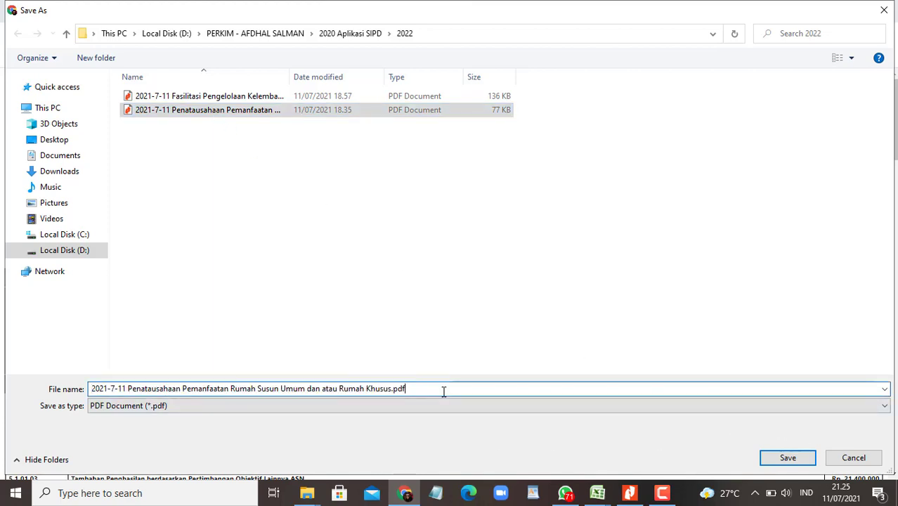
key("Left")
key("Left")
key("Left")
key("Left")
type("ok")
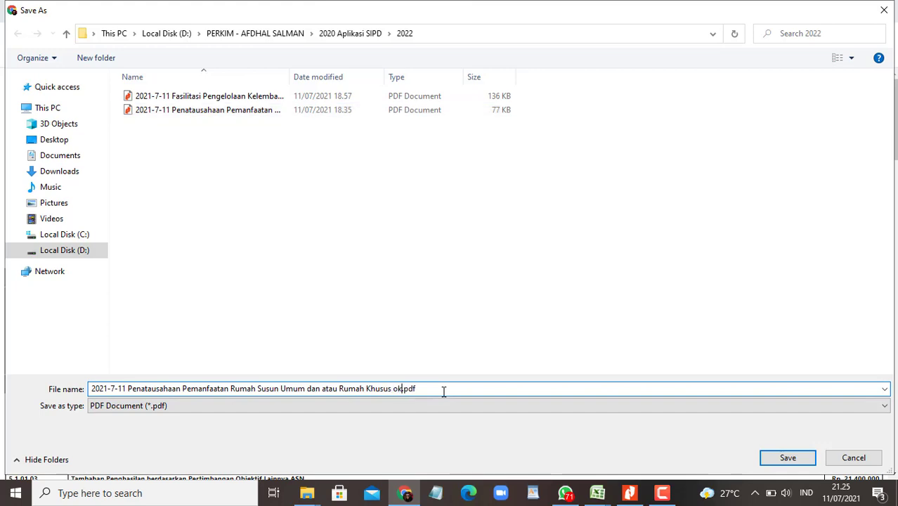
key("Return")
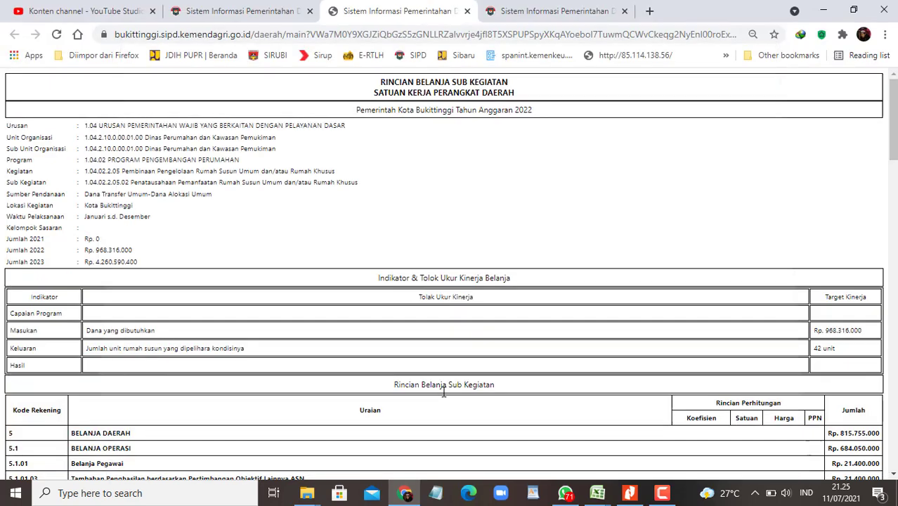
Step: Copy the Fasilitasi sub-kegiatan name and open its Cetak Rincian print for saving as PDF
left_click(250, 17)
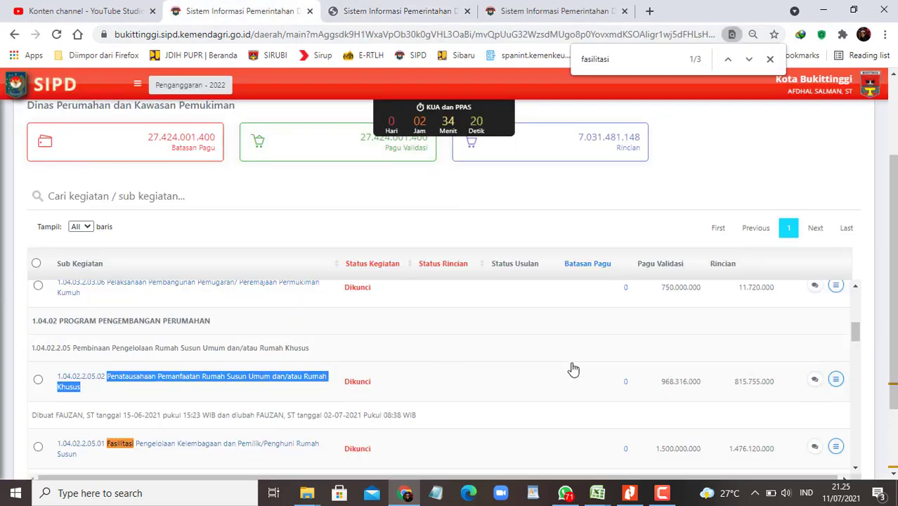
scroll(794, 425, "down", 1)
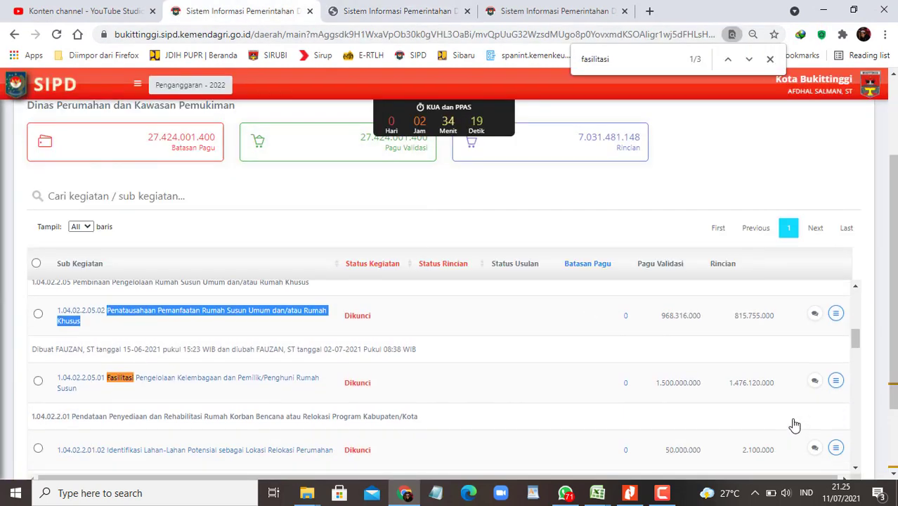
triple_click(107, 375)
key("ctrl+c")
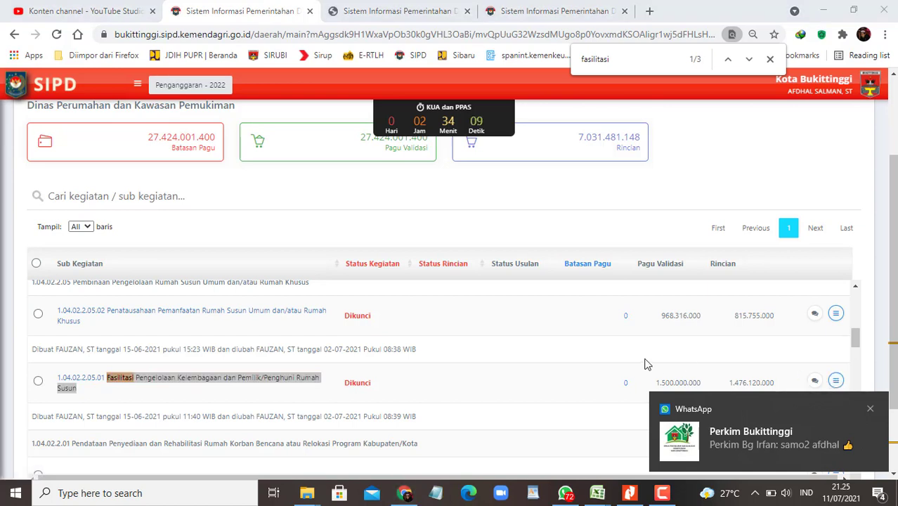
left_click(869, 408)
left_click(836, 380)
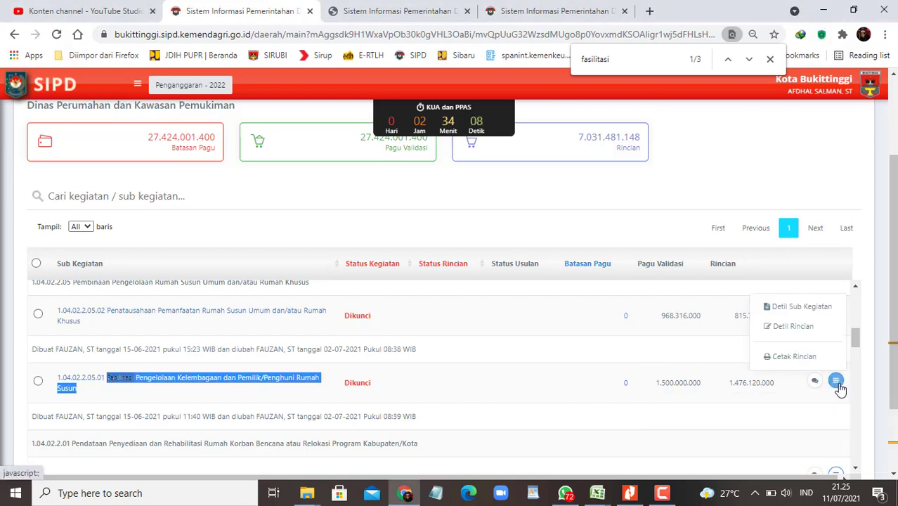
left_click(795, 356)
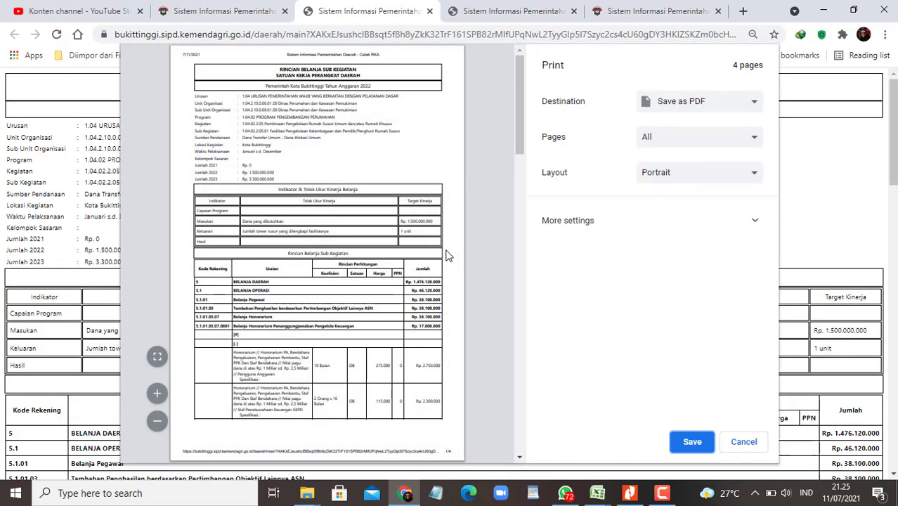
left_click(692, 443)
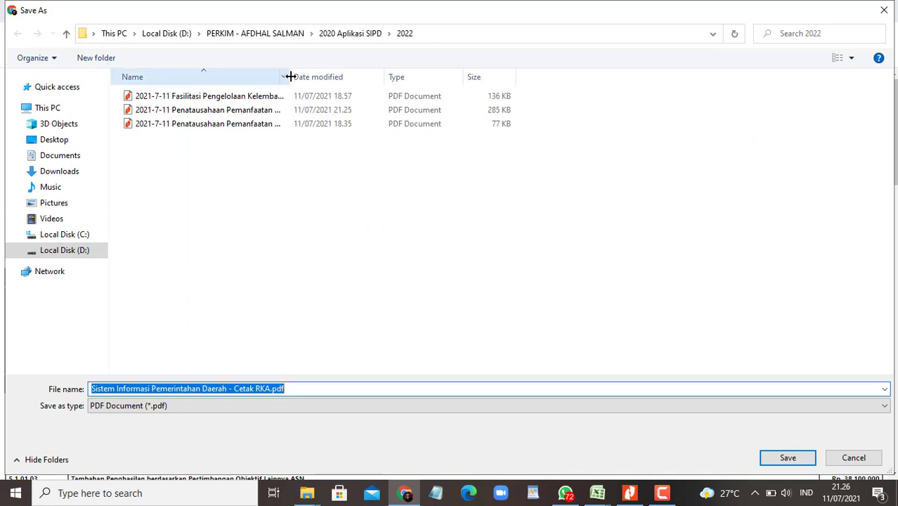
Step: Save the Fasilitasi PDF under the earlier dated name, changing the time 18.57 to 21.26
double_click(290, 76)
key("ctrl+v")
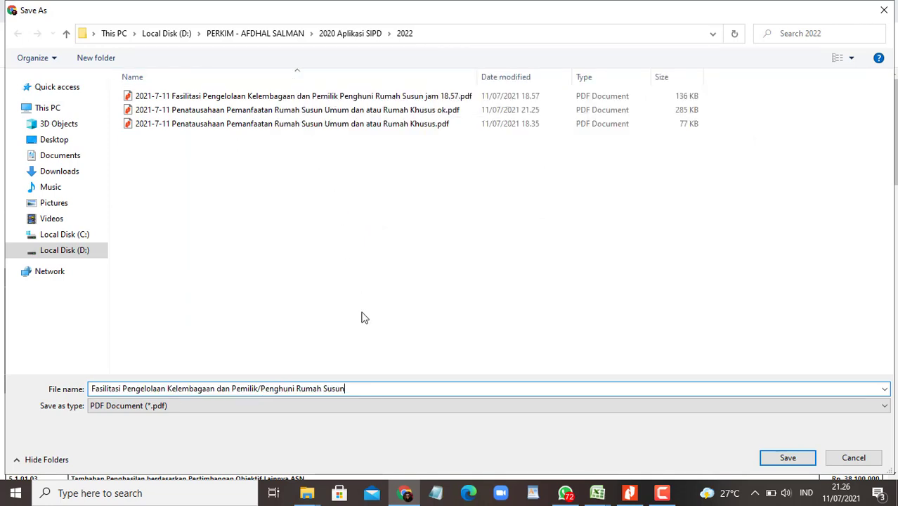
left_click(357, 97)
left_click(437, 392)
key("Left")
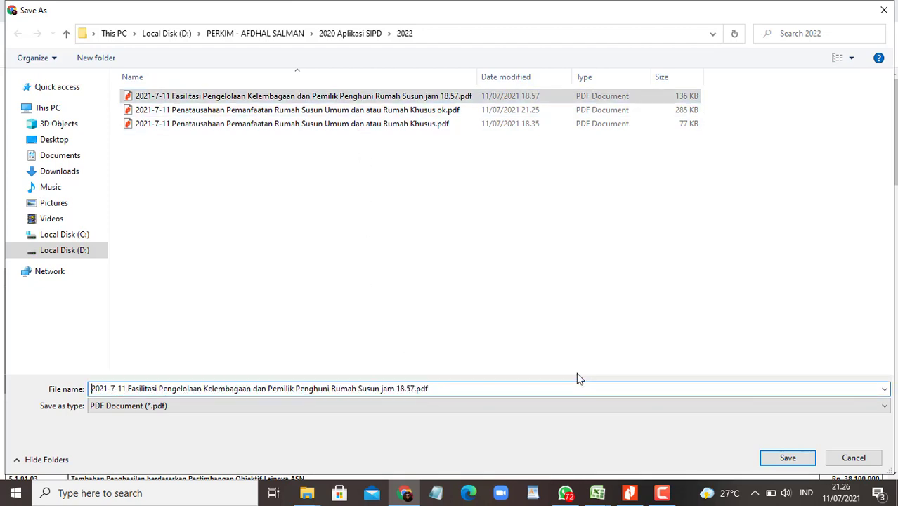
key("End")
key("Left")
key("Left")
key("Left")
key("Left")
key("BackSpace")
key("BackSpace")
key("BackSpace")
key("BackSpace")
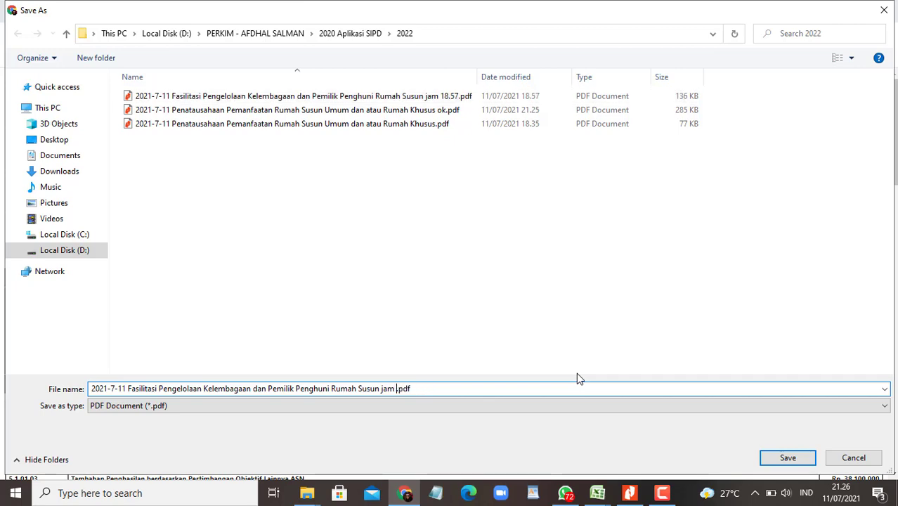
type("21.26")
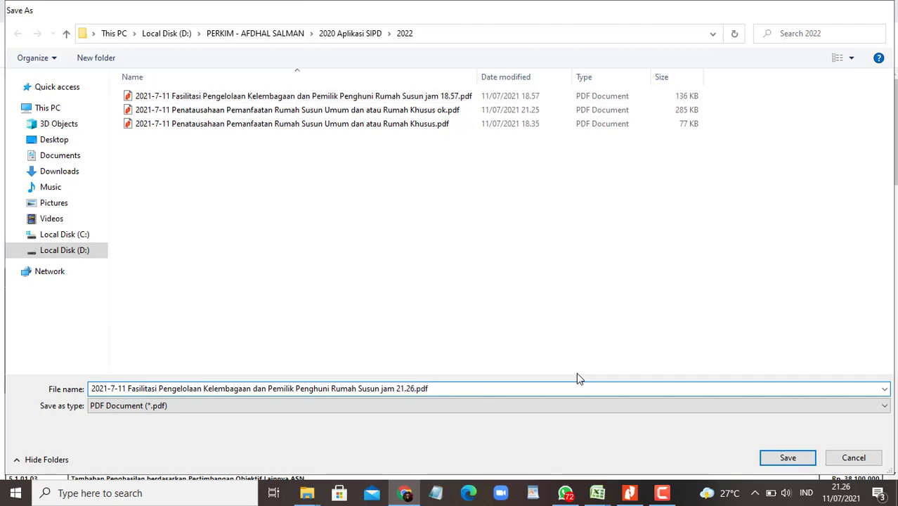
key("Return")
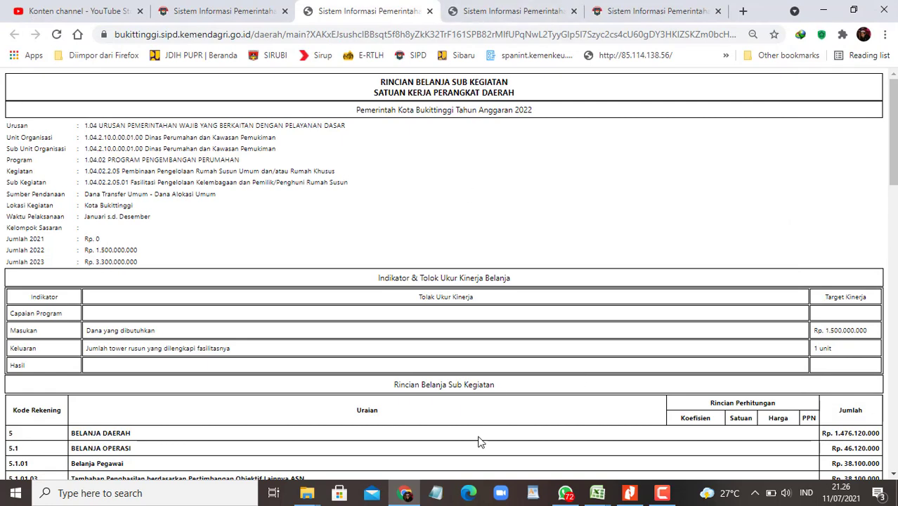
mouse_move(307, 494)
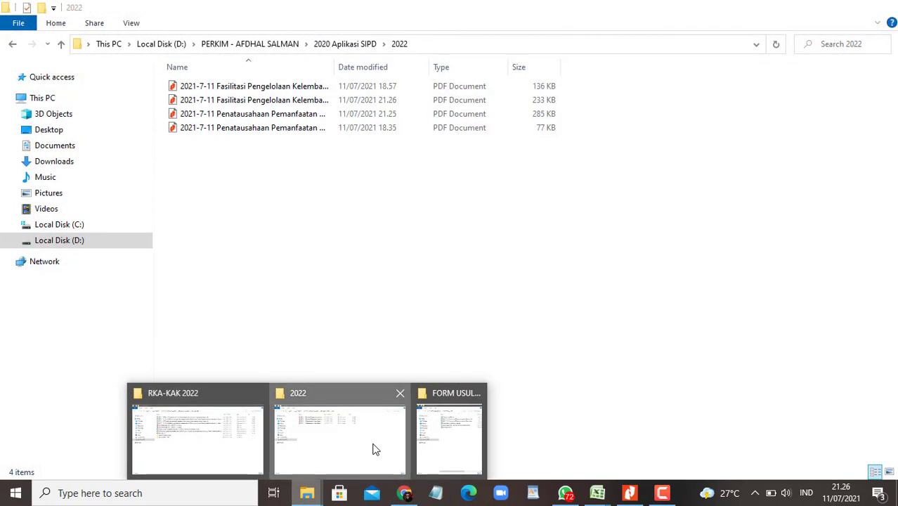
Step: In folder 2022, widen the Name column and take the jam 21.26 timestamp from the Fasilitasi file name
left_click(374, 447)
double_click(335, 67)
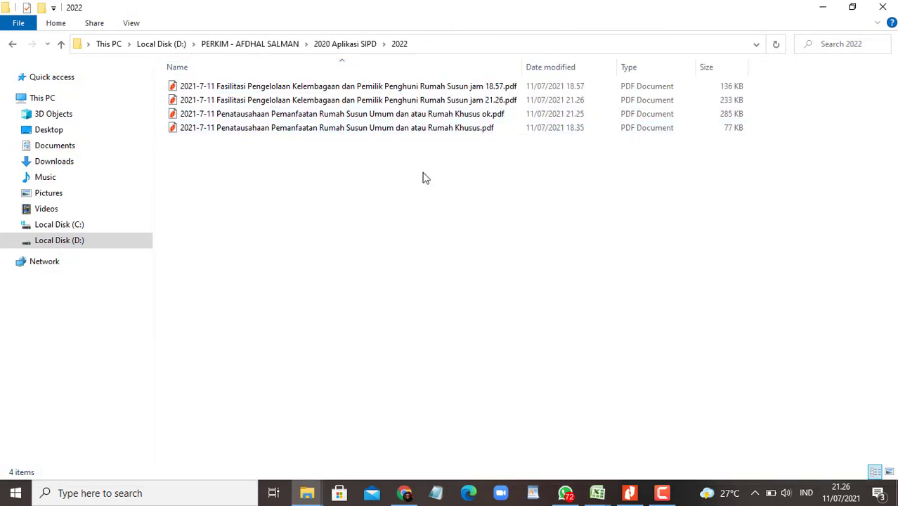
left_click(437, 114)
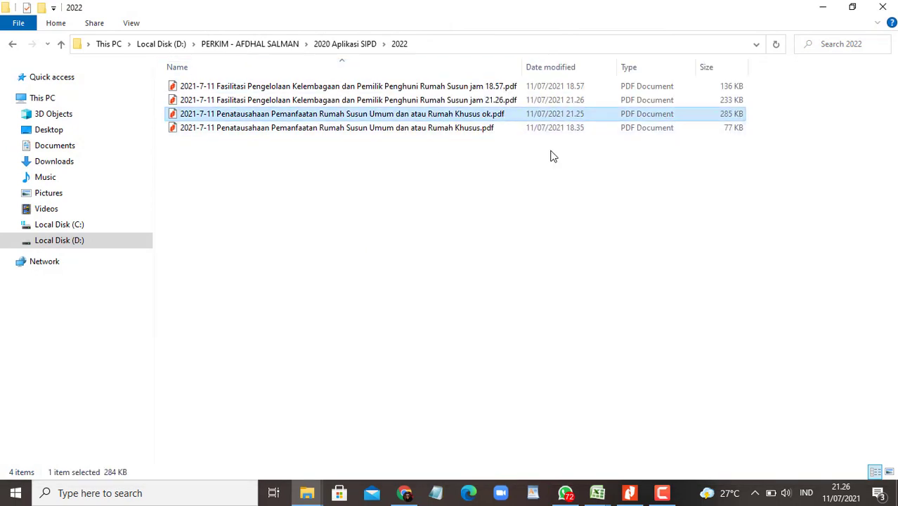
left_click(492, 102)
key("F2")
key("End")
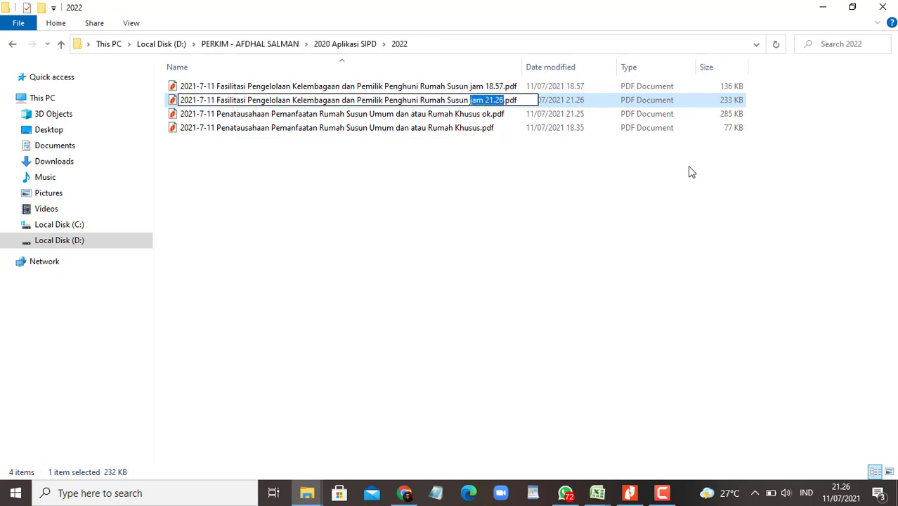
key("Return")
Step: Rename the Penatausahaan 'ok' PDF so it ends with jam 21.26 instead of ok
key("Down")
key("F2")
key("Home")
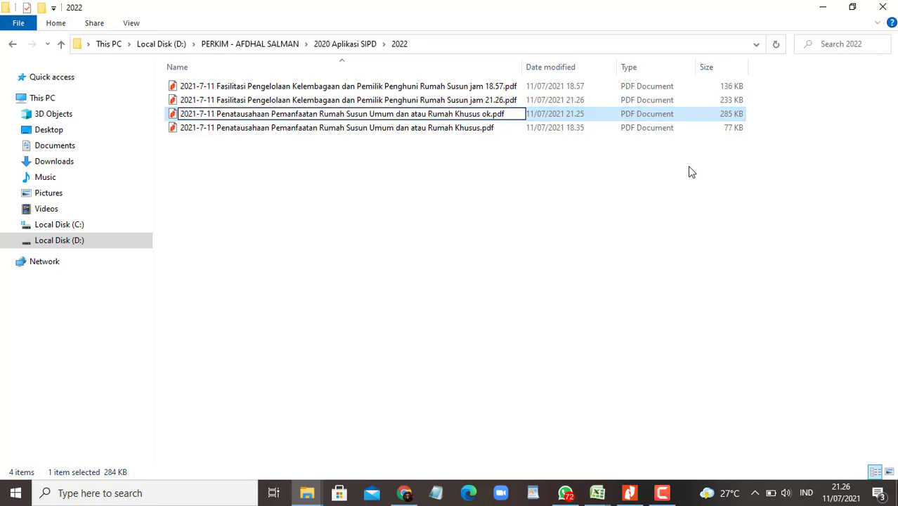
type("jam 21.26")
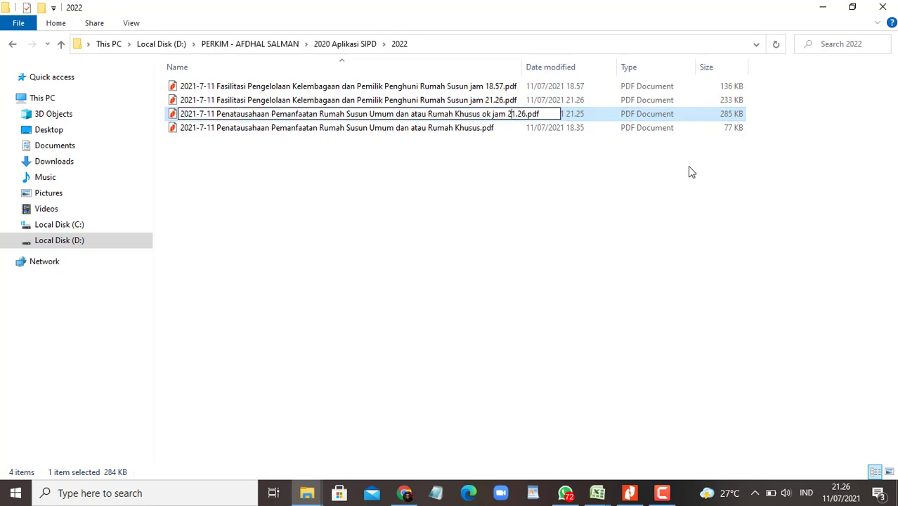
key("BackSpace")
key("BackSpace")
key("BackSpace")
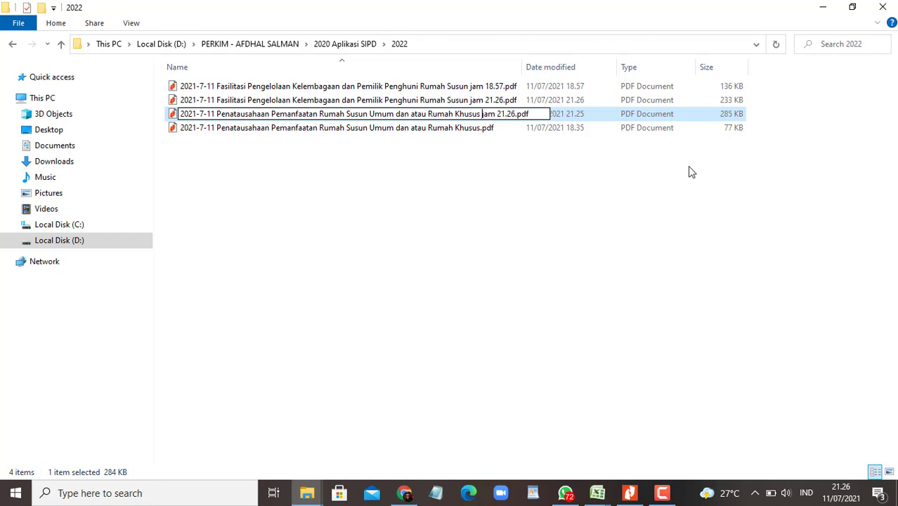
key("Return")
Step: Take the jam 18.57 timestamp from the Fasilitasi file, leaving its name unchanged
key("Up")
key("Up")
key("F2")
key("Home")
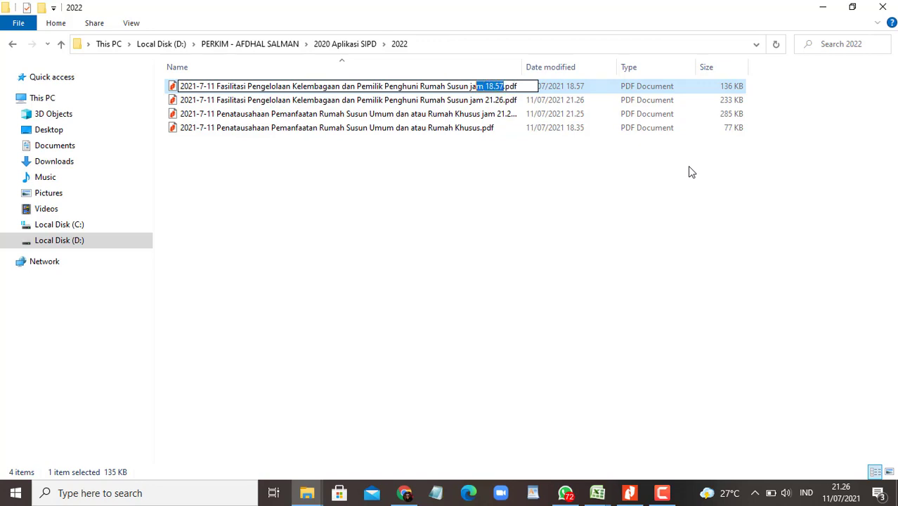
key("Return")
key("Down")
key("Down")
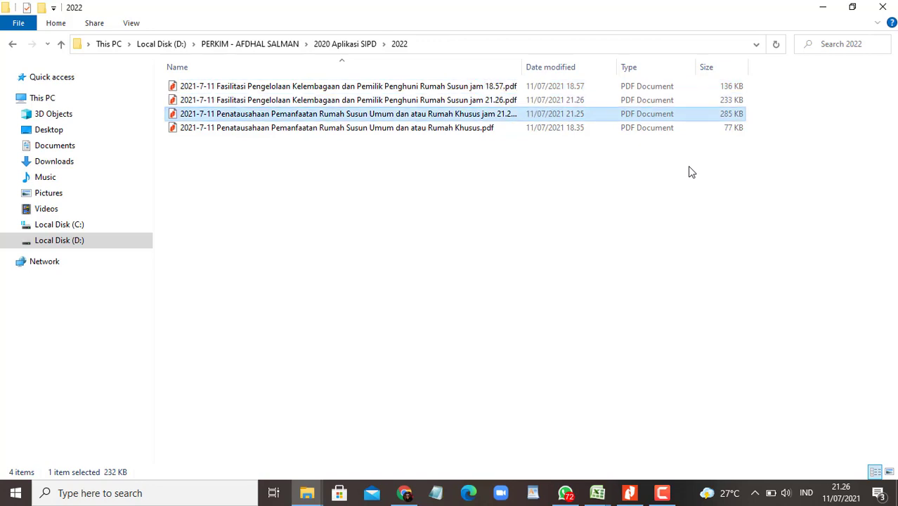
Step: Rename the last Penatausahaan PDF to end with jam 14.00
key("Down")
key("F2")
key("Home")
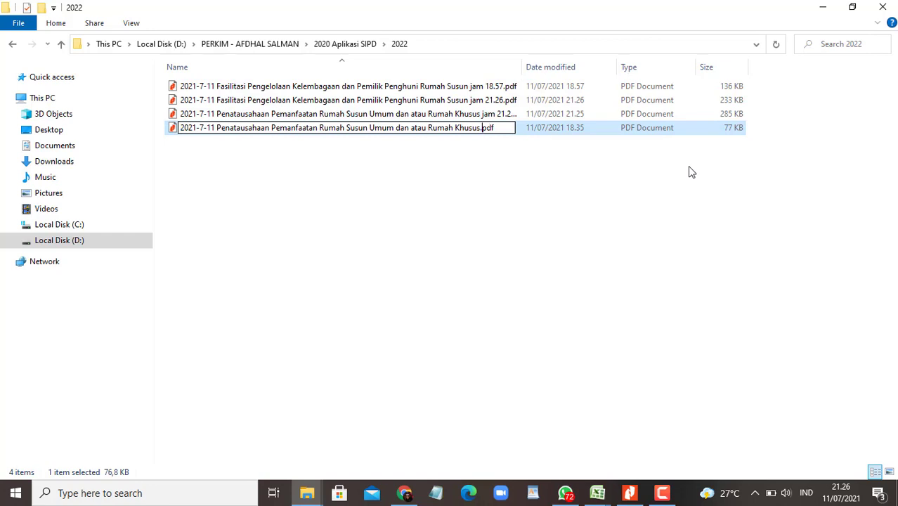
type("jam 18.57")
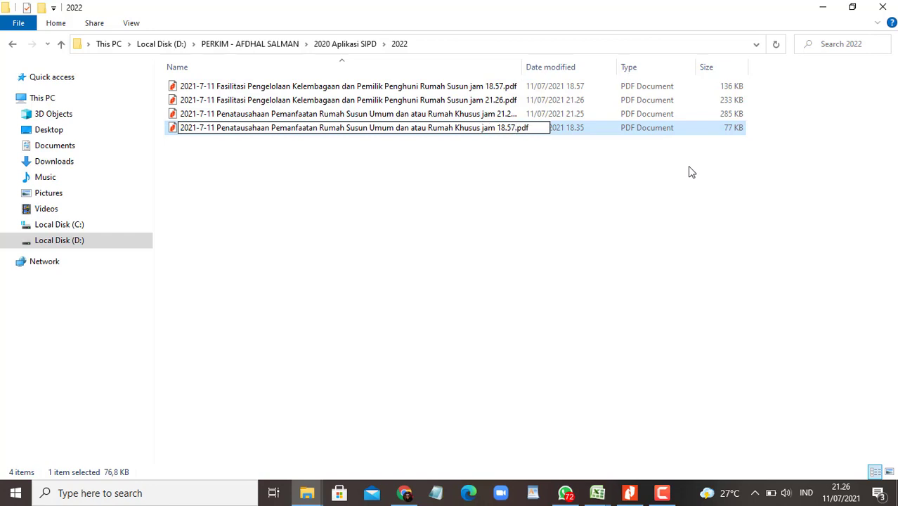
key("BackSpace")
key("BackSpace")
key("BackSpace")
key("BackSpace")
type("4.00")
key("Return")
Step: Close Nitro Pro's open documents, retry the rename, and sort the folder by Date modified, newest first
left_click(630, 494)
left_click(888, 9)
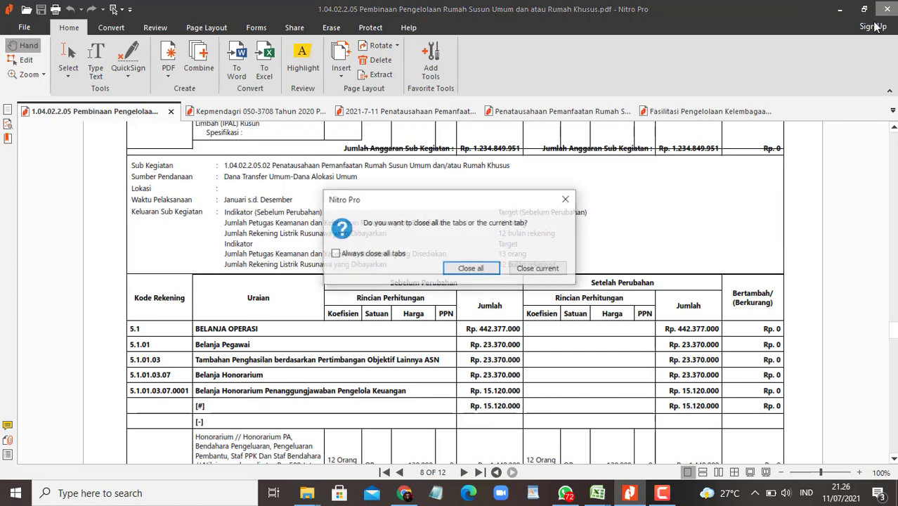
left_click(472, 268)
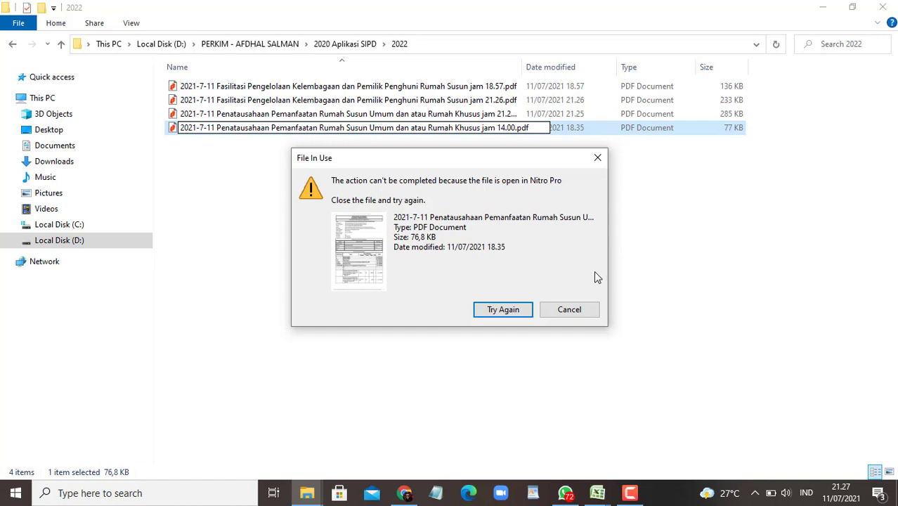
left_click(502, 309)
left_click(505, 307)
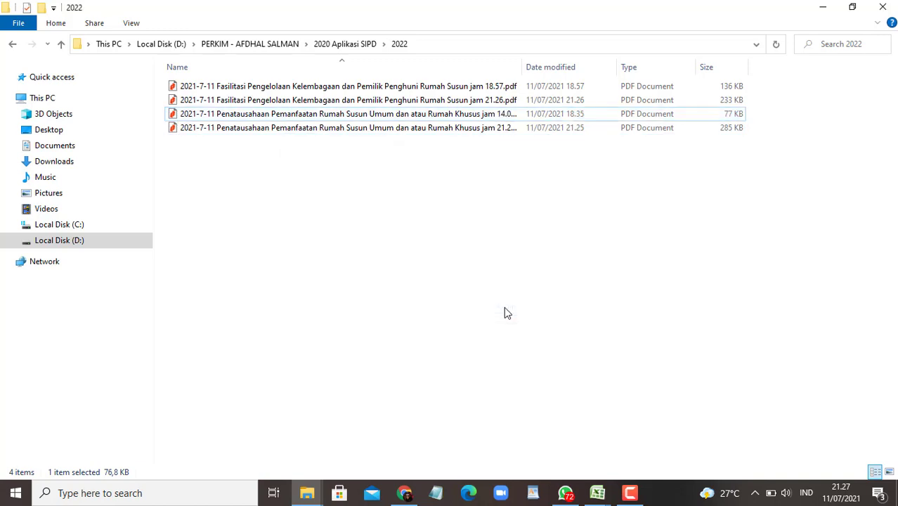
left_click(546, 65)
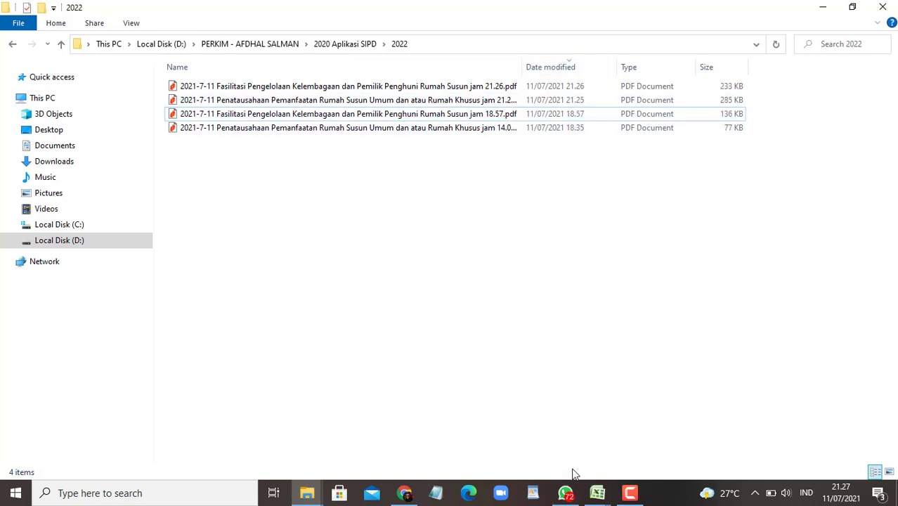
Step: Snap Explorer left beside WhatsApp and select the newest Fasilitasi and Penatausahaan jam 21.26 PDFs
key("super+Left")
left_click(565, 492)
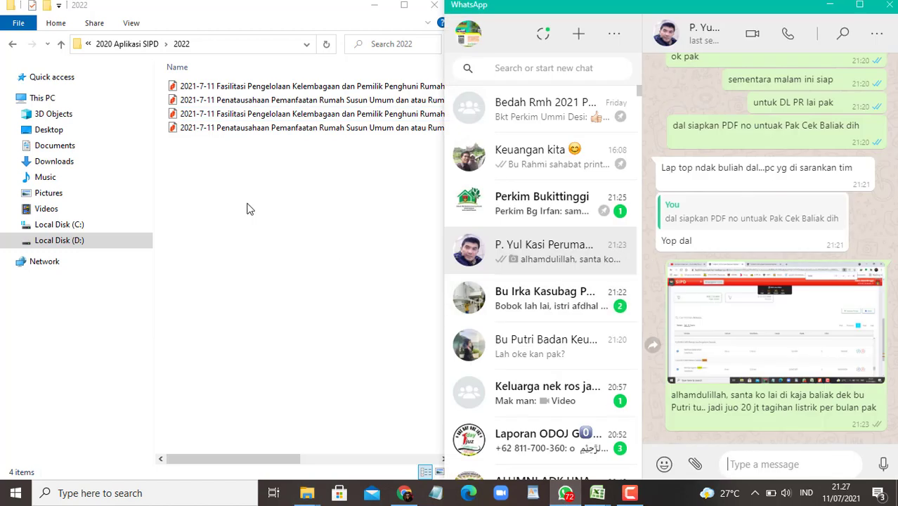
left_click(248, 136)
left_click(241, 86)
left_click(240, 100, "ctrl")
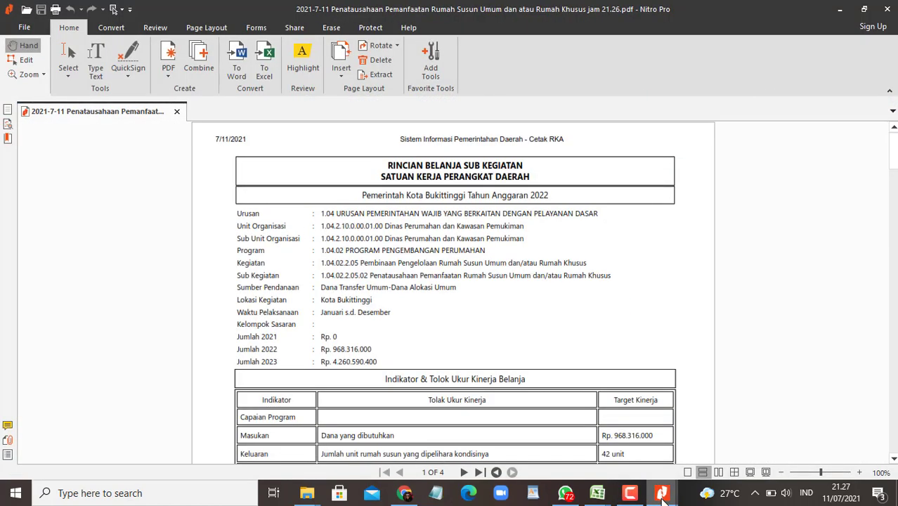
Step: Drag the two selected PDFs into the WhatsApp chat and send them
left_click(887, 10)
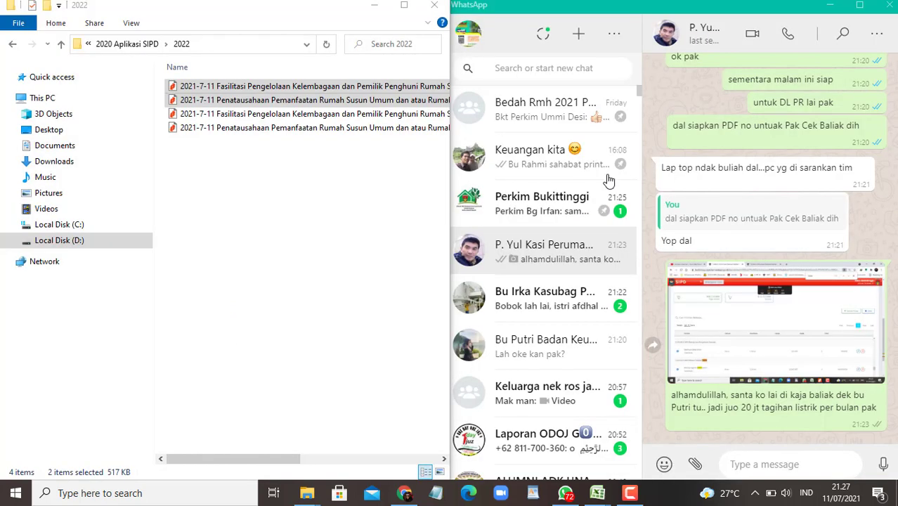
left_click(888, 9)
left_click_drag(300, 104, 837, 361)
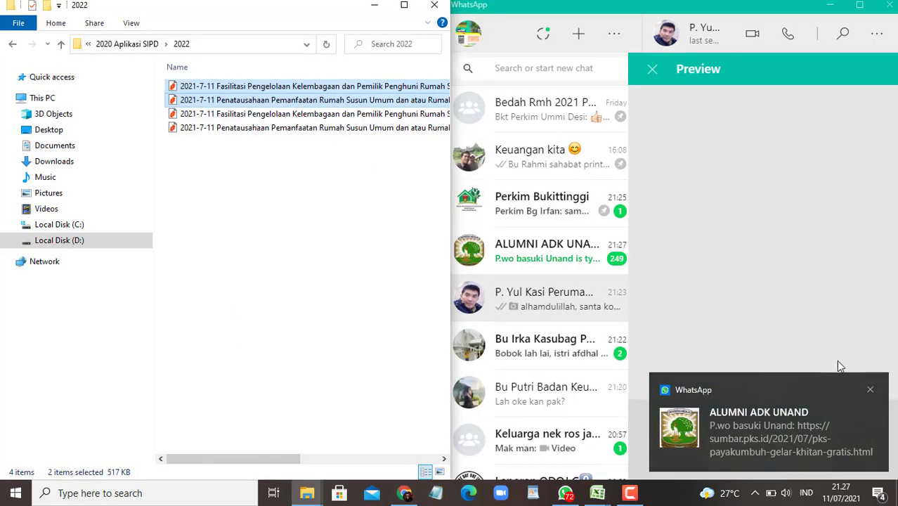
left_click(870, 391)
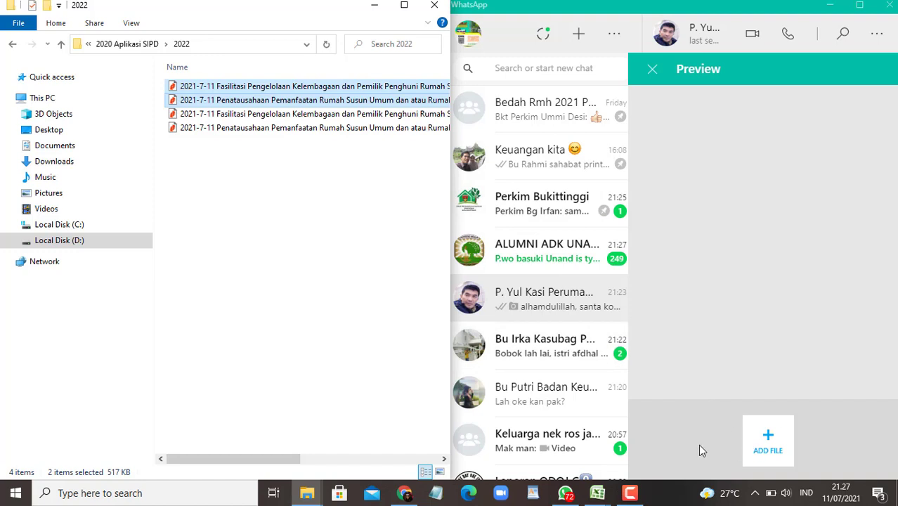
left_click_drag(450, 227, 442, 227)
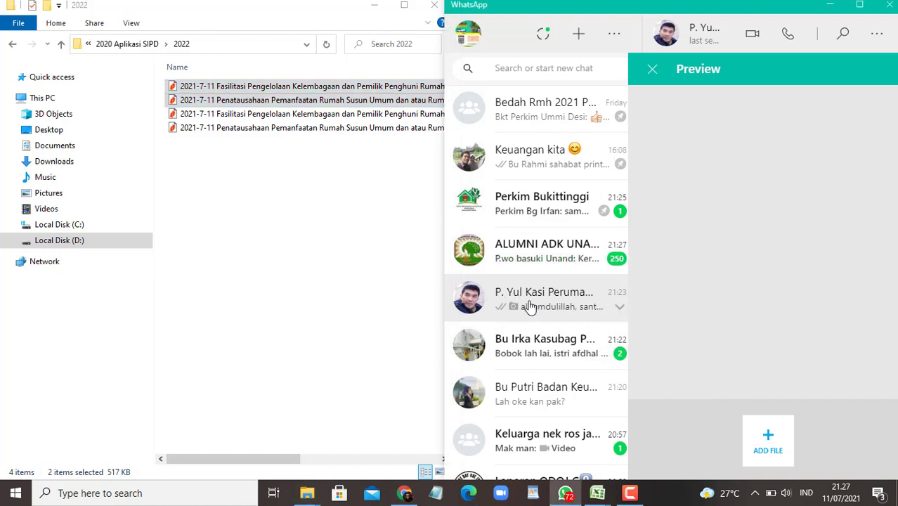
left_click(653, 74)
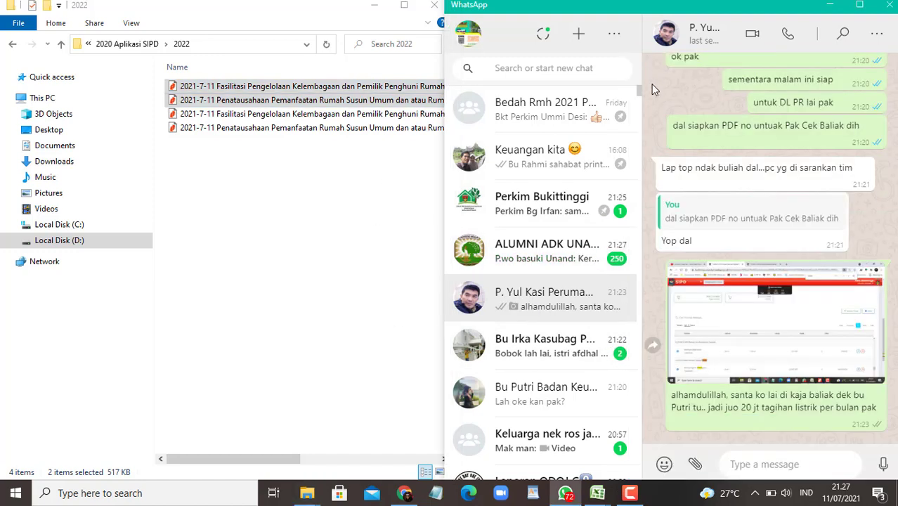
left_click_drag(317, 102, 778, 437)
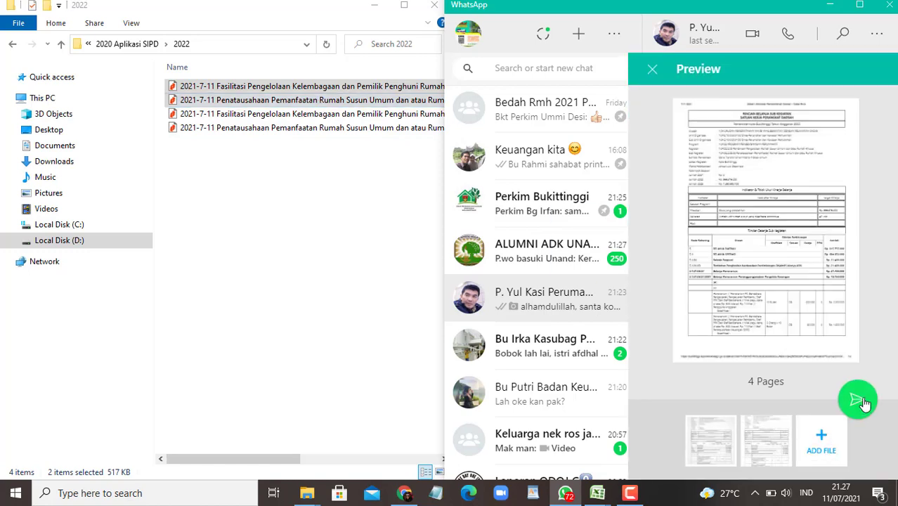
left_click(857, 399)
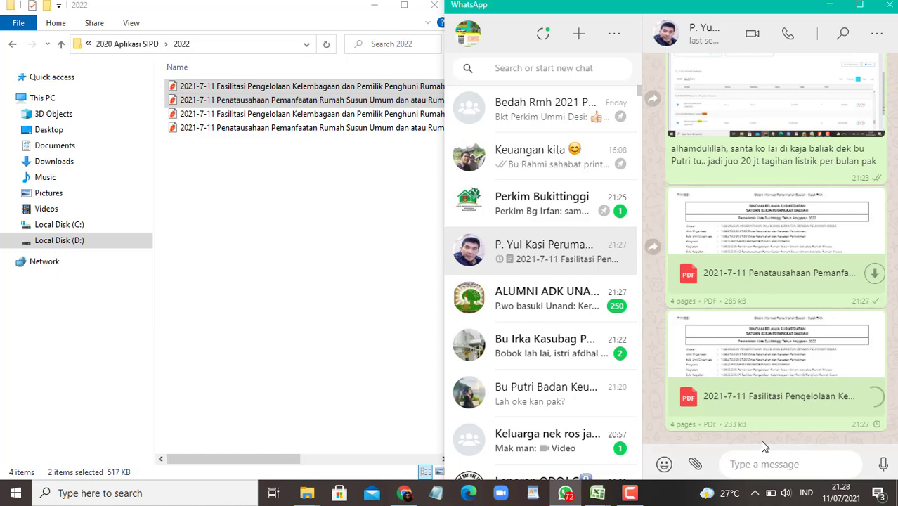
Step: Check the Fasilitasi rincian belanja tabs in Chrome, then return to the SIPD sub kegiatan list
left_click(404, 492)
left_click(198, 10)
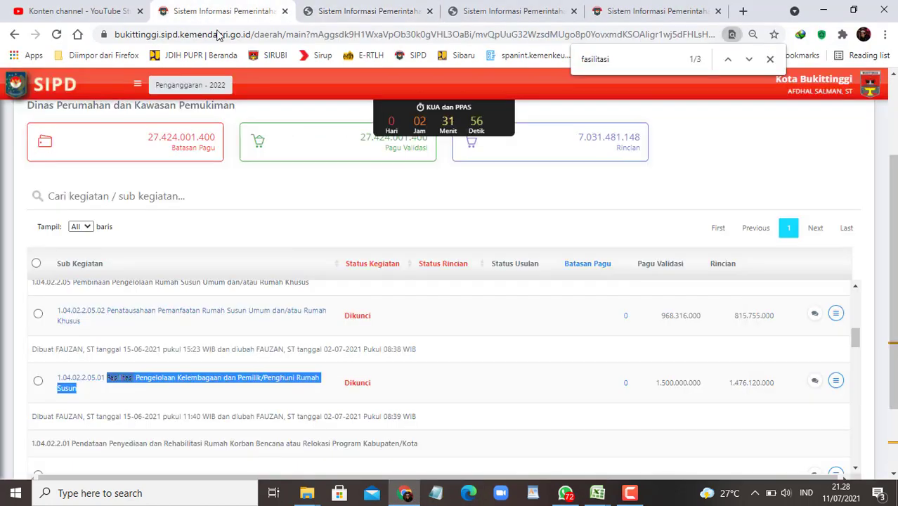
scroll(450, 324, "down", 3)
scroll(466, 336, "up", 4)
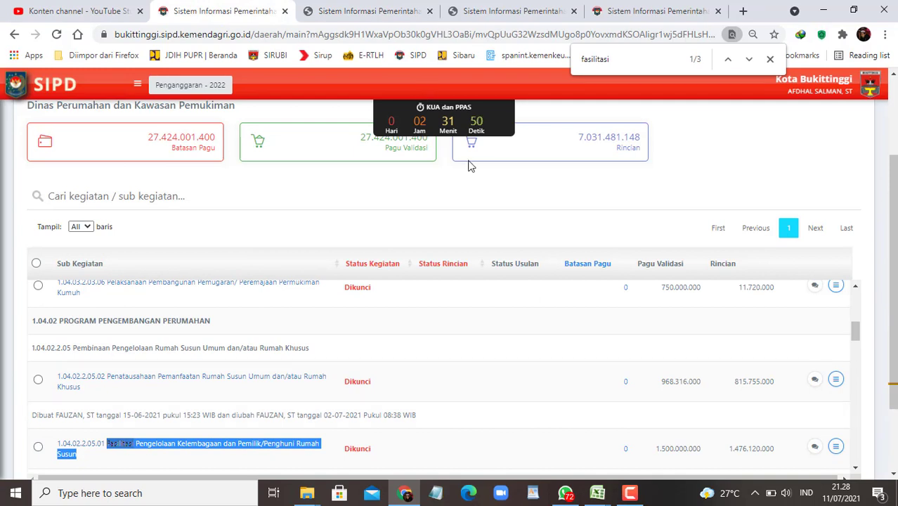
left_click(379, 12)
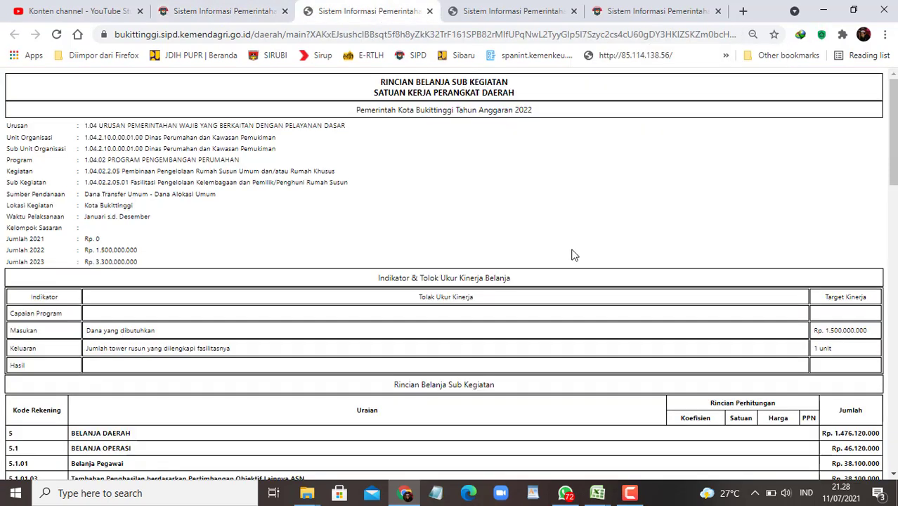
left_click(511, 13)
left_click(222, 11)
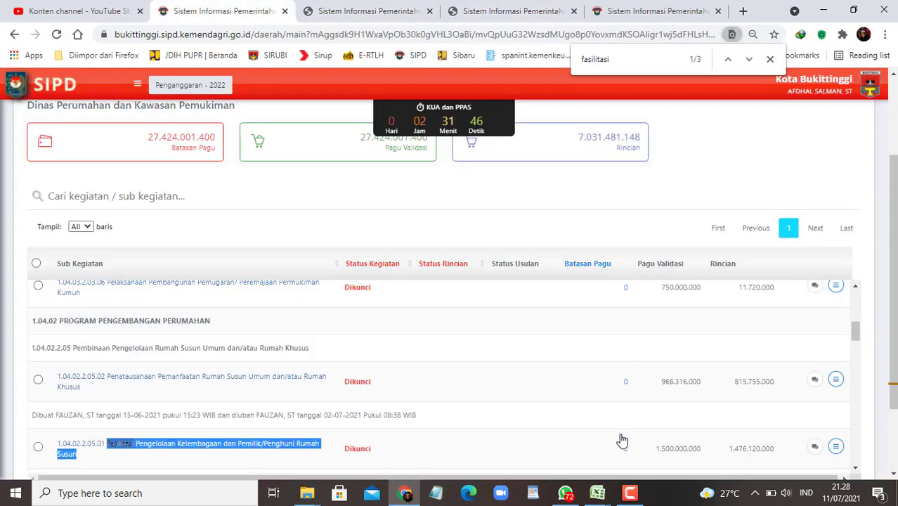